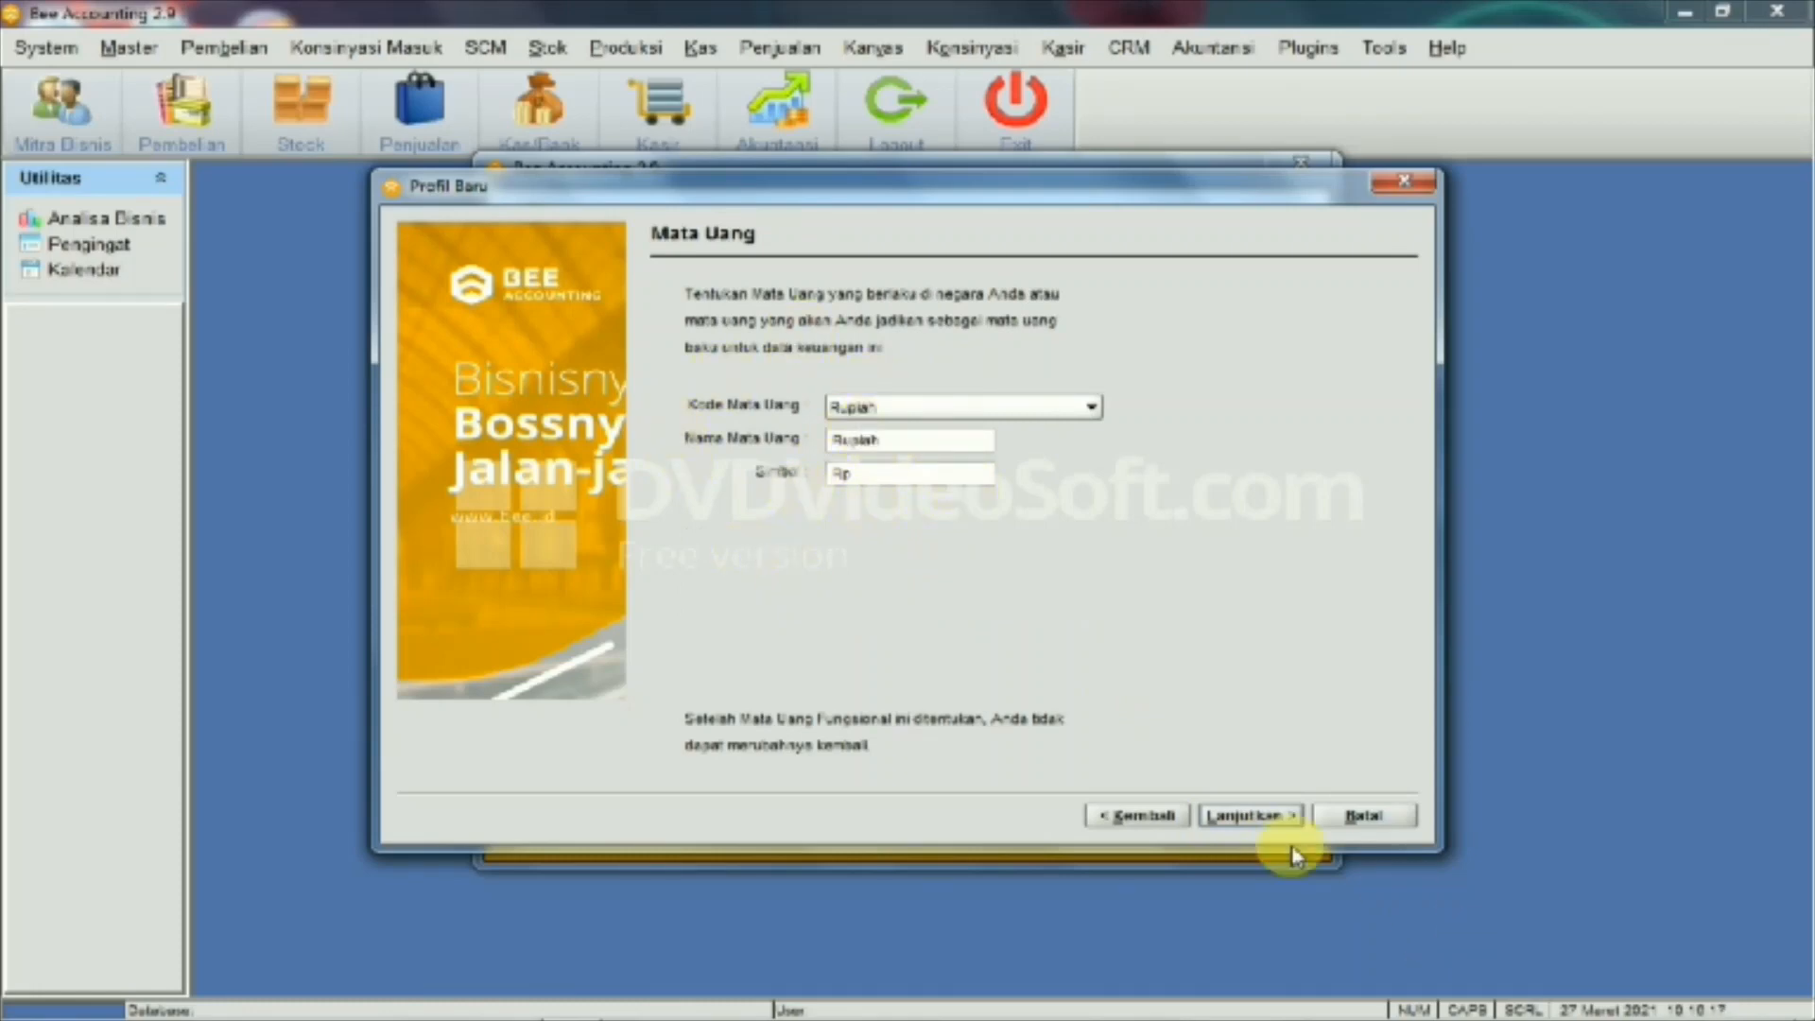
# Name the new company database BUDI and confirm the server connection test succeeds
pyautogui.click(1252, 816)
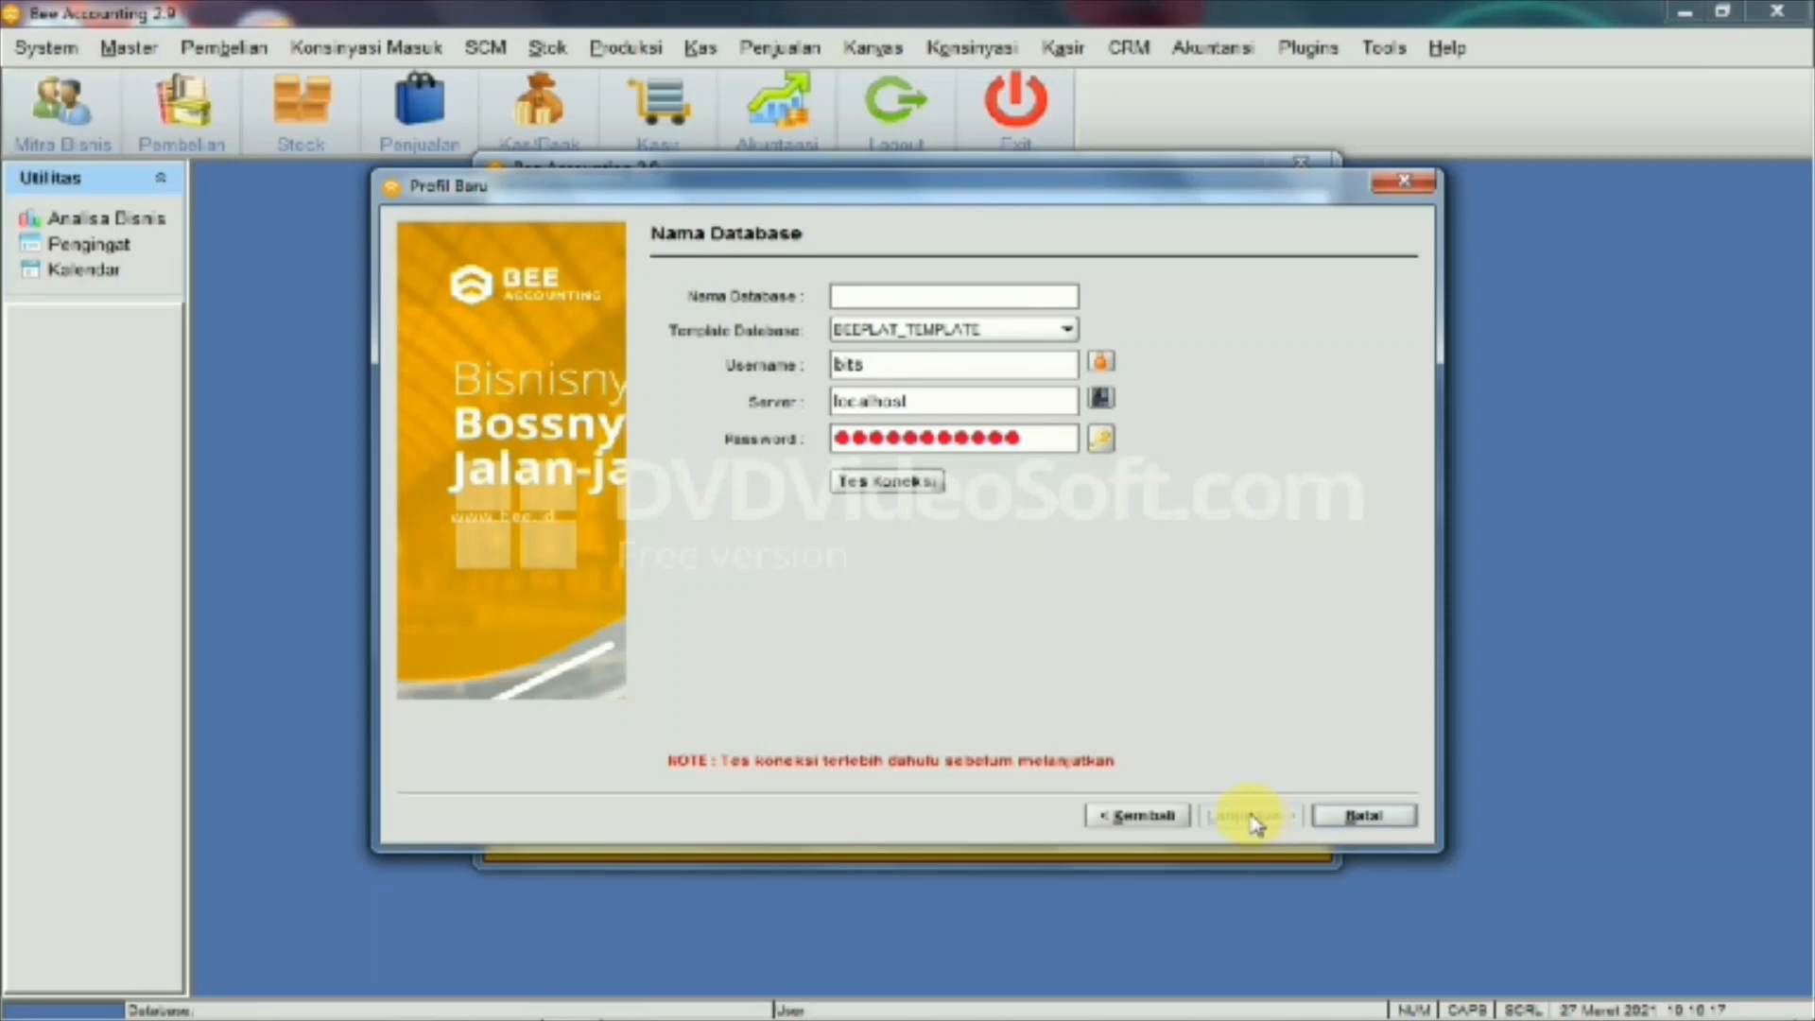
pyautogui.click(901, 299)
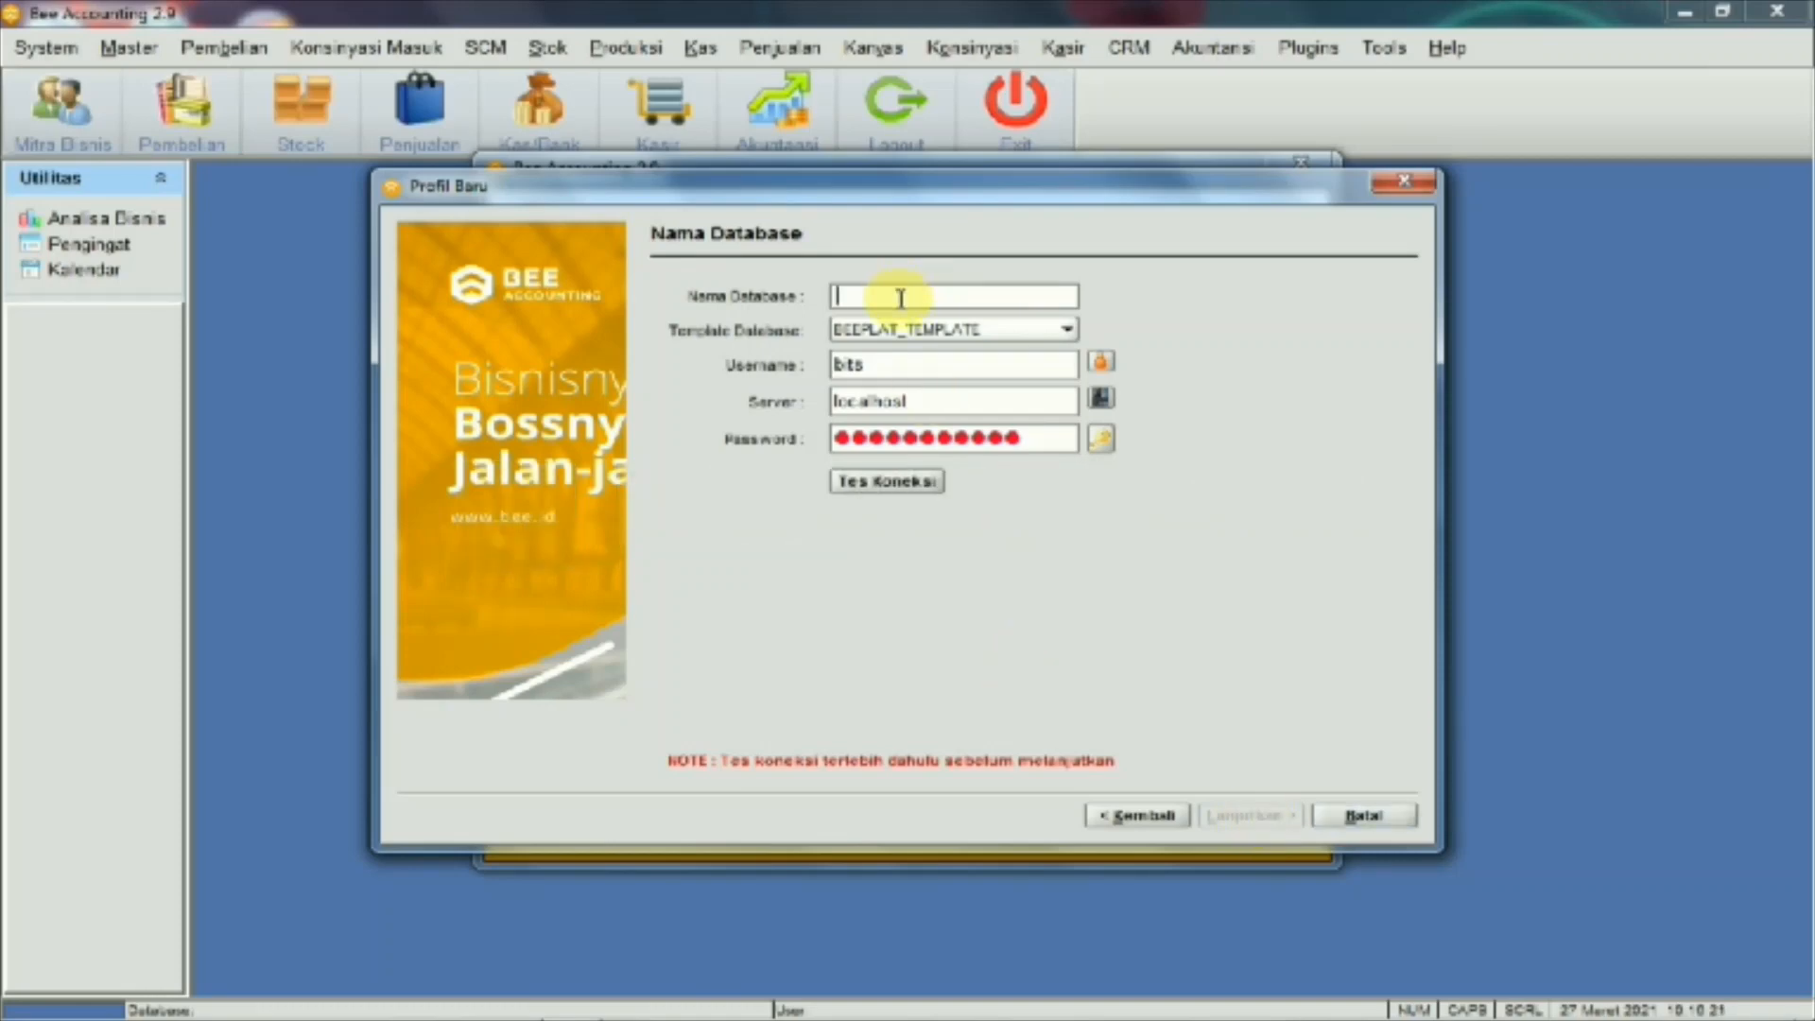
pyautogui.write('b')
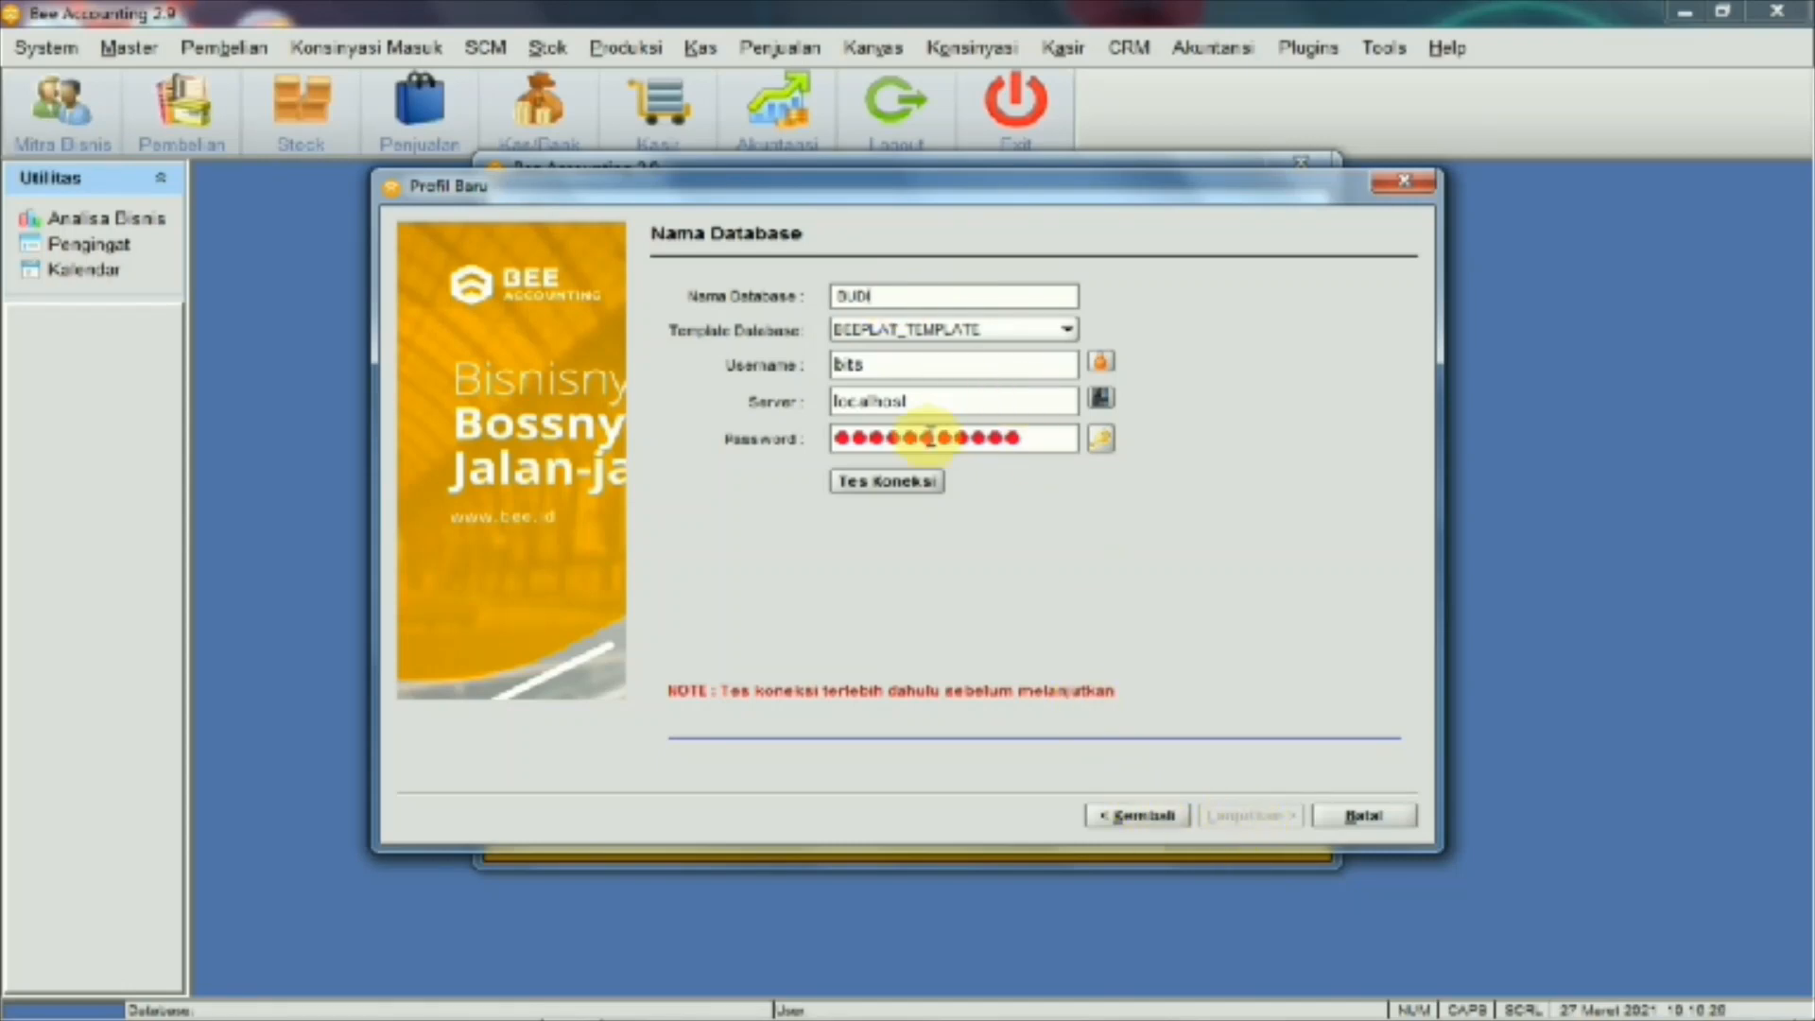
pyautogui.click(904, 487)
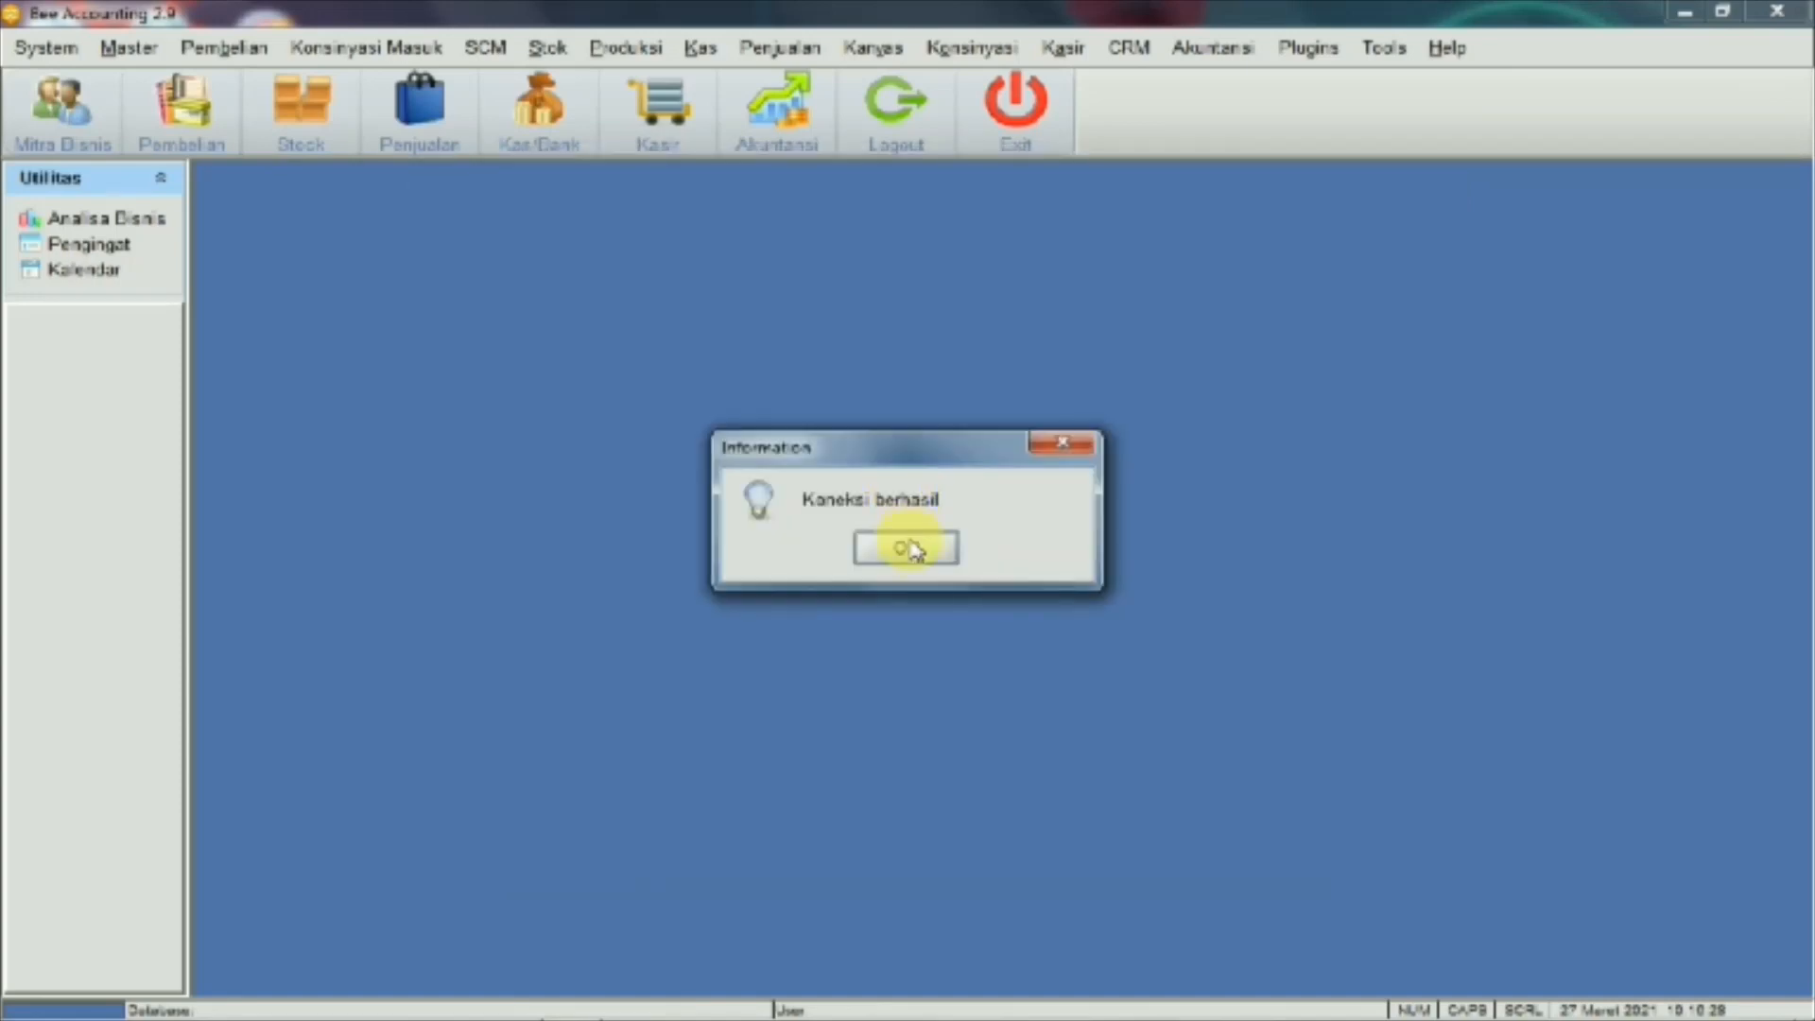
pyautogui.click(908, 547)
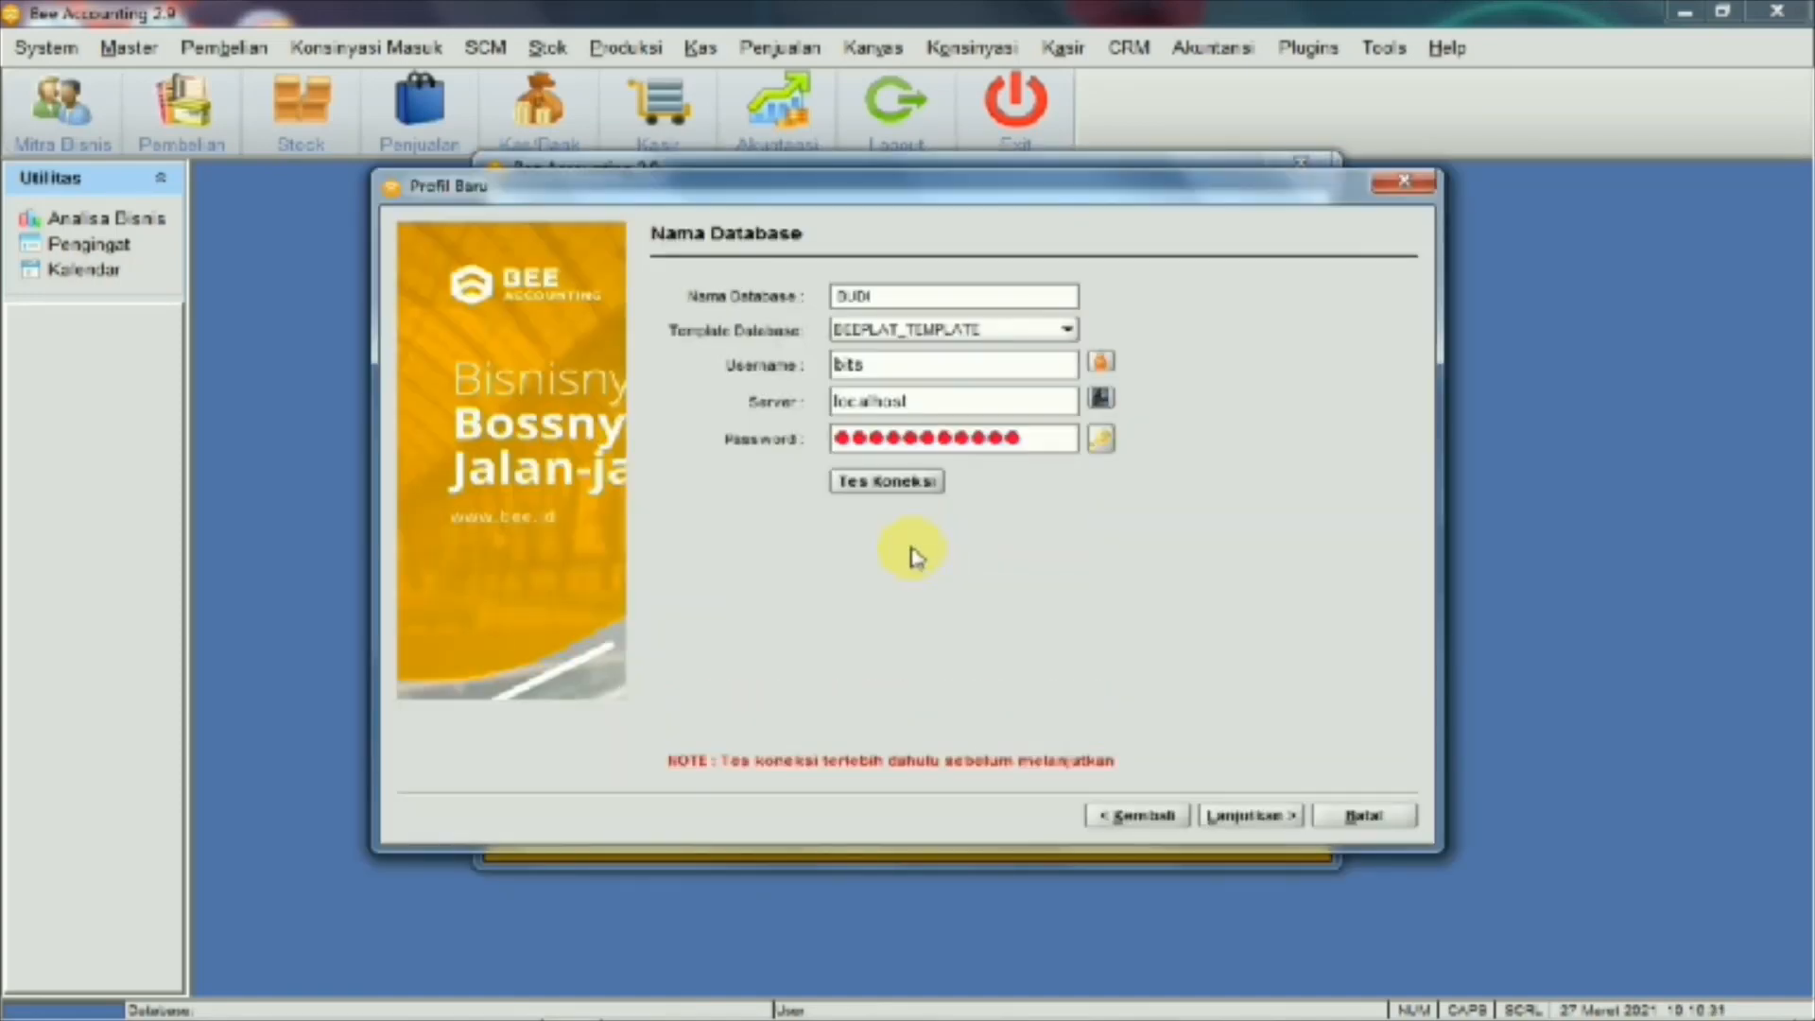
# Create the BUDI database, finish the company wizard and dismiss the password warning
pyautogui.click(1240, 819)
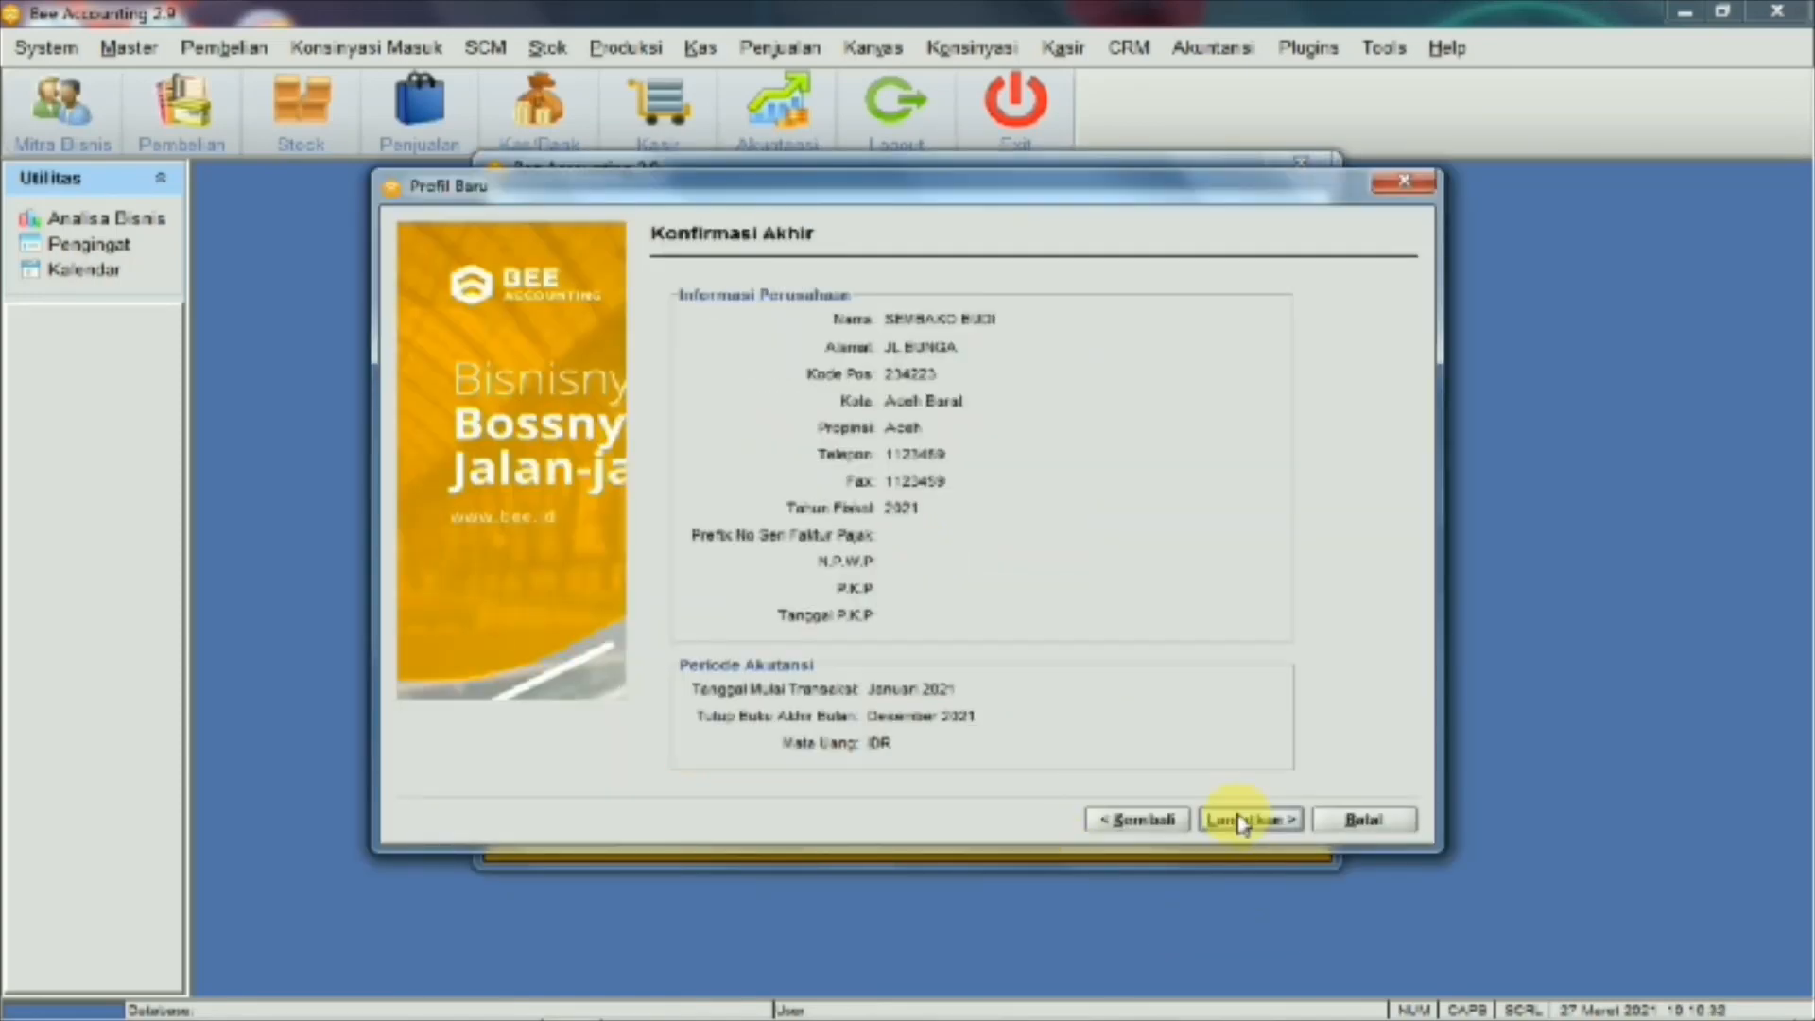
pyautogui.click(1240, 822)
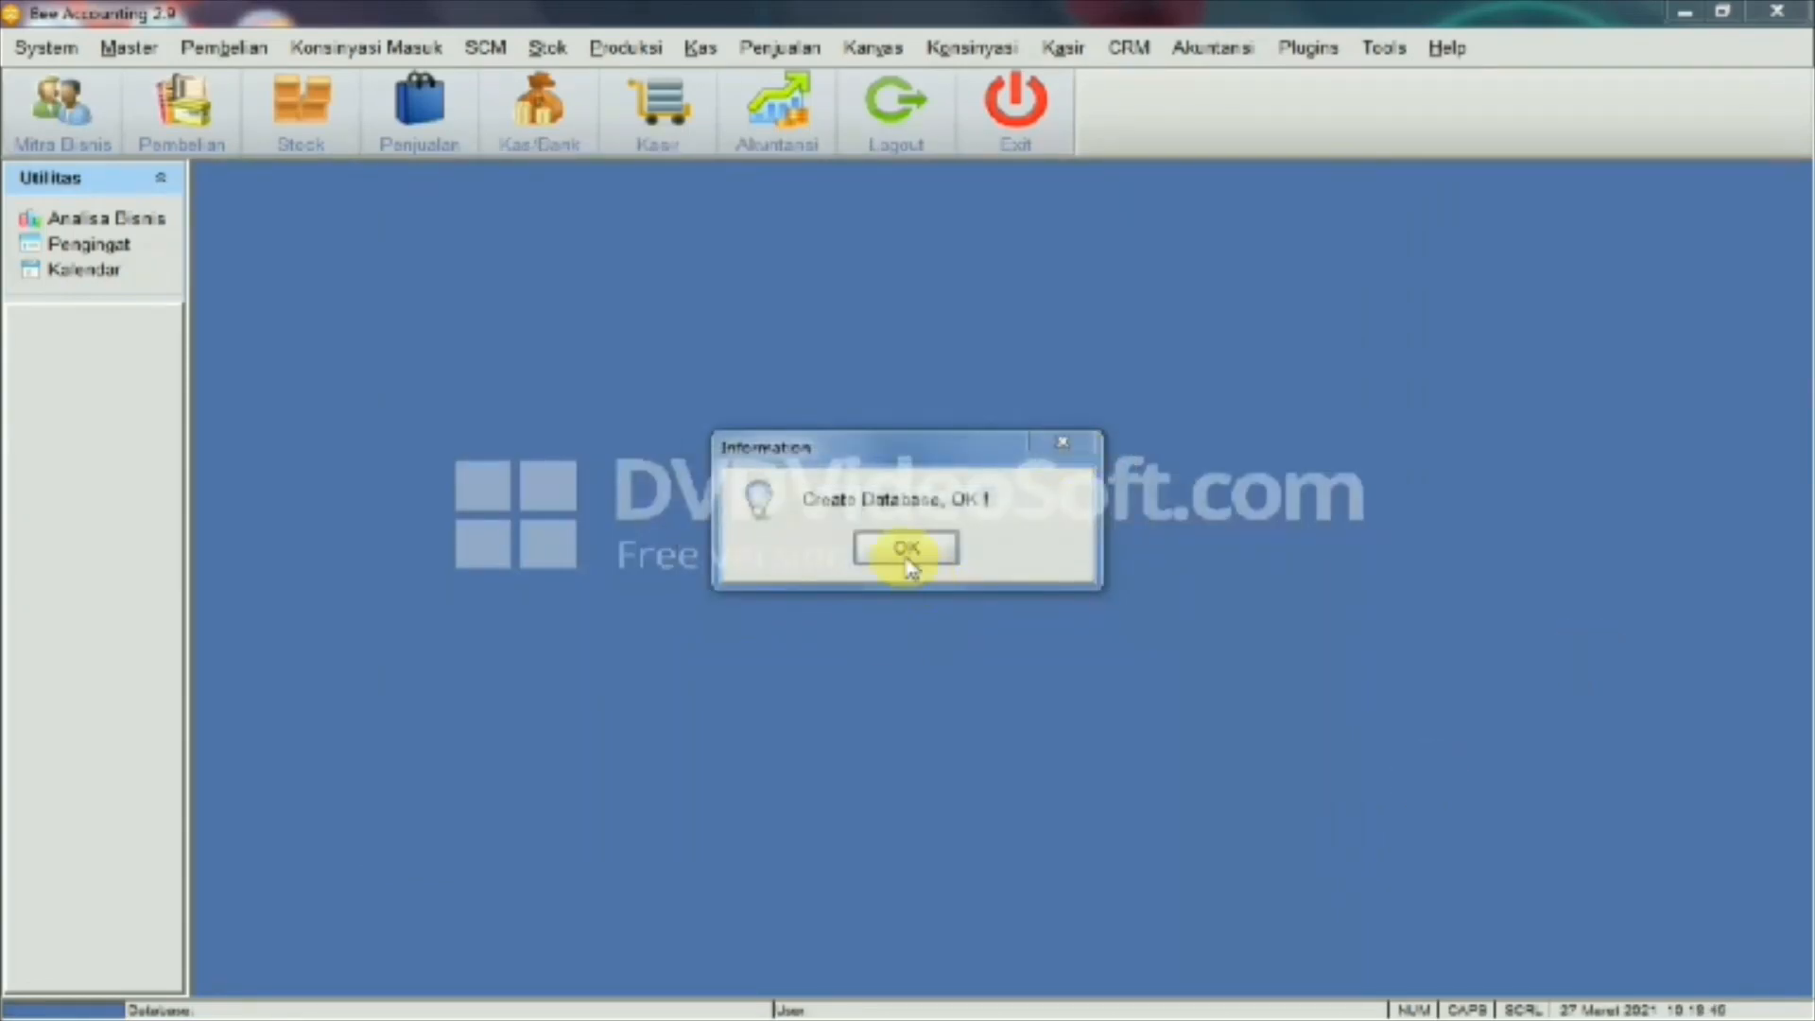
pyautogui.click(906, 550)
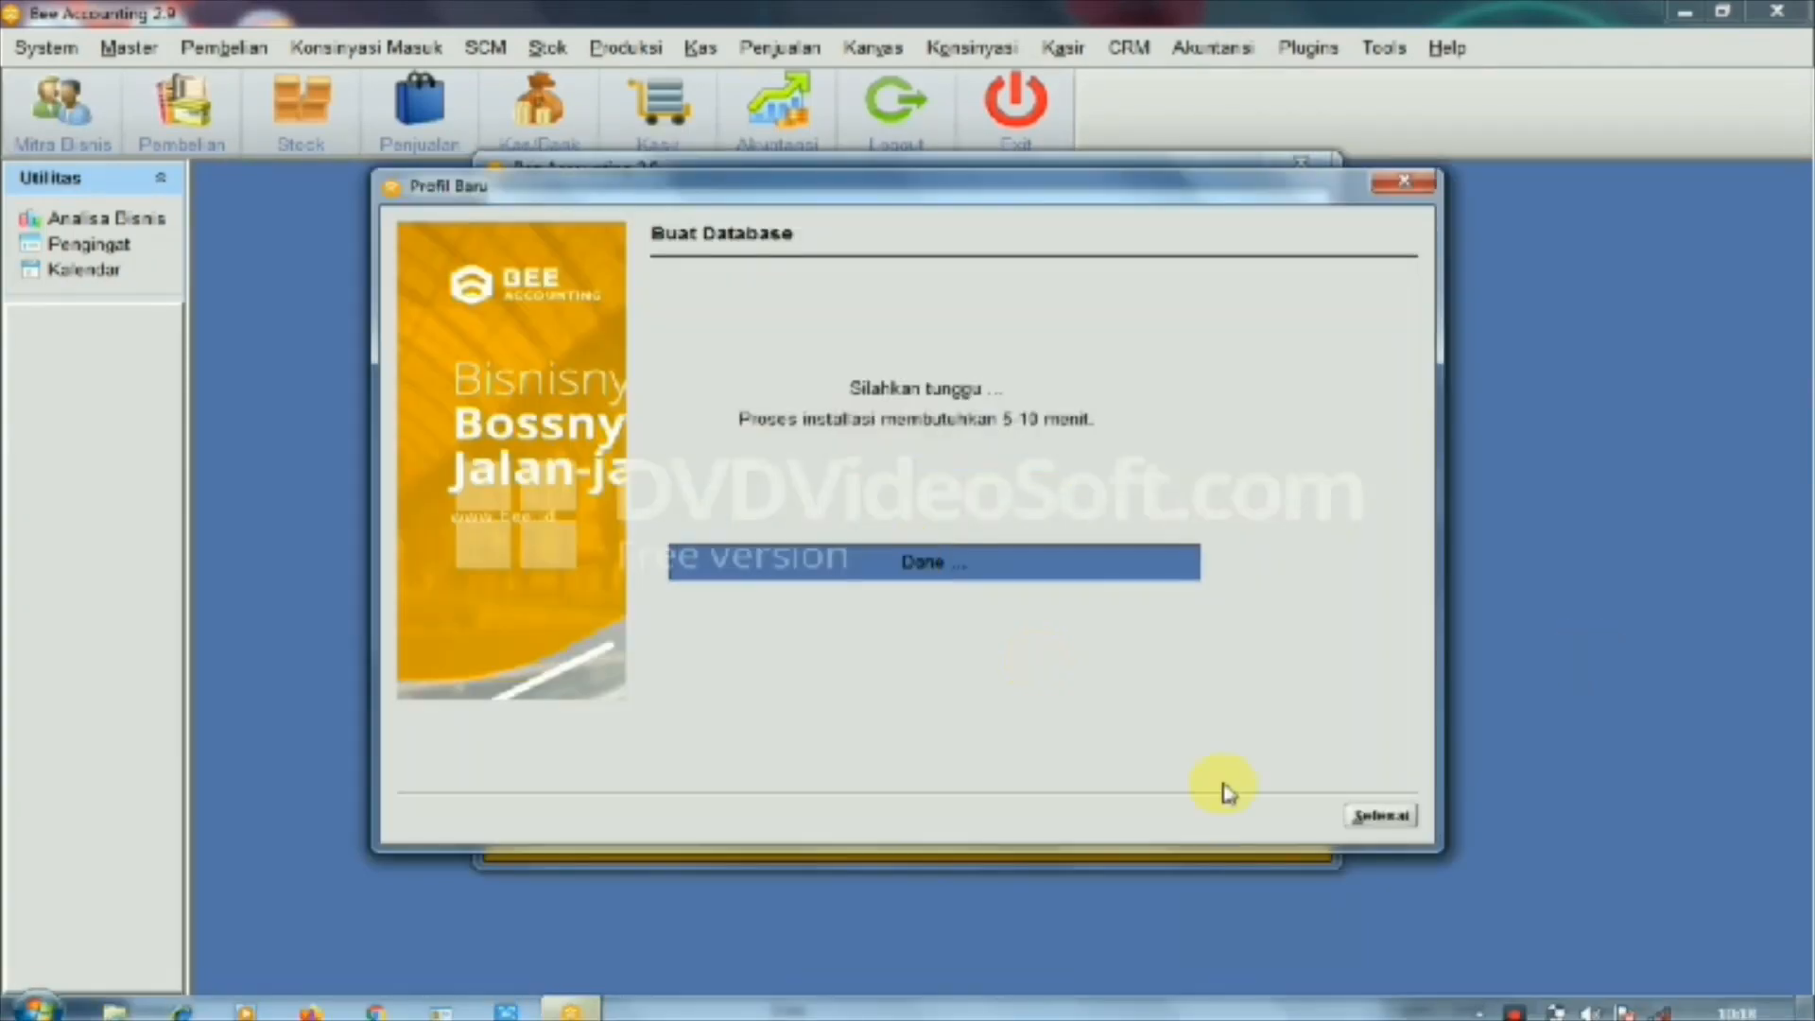
pyautogui.click(1379, 819)
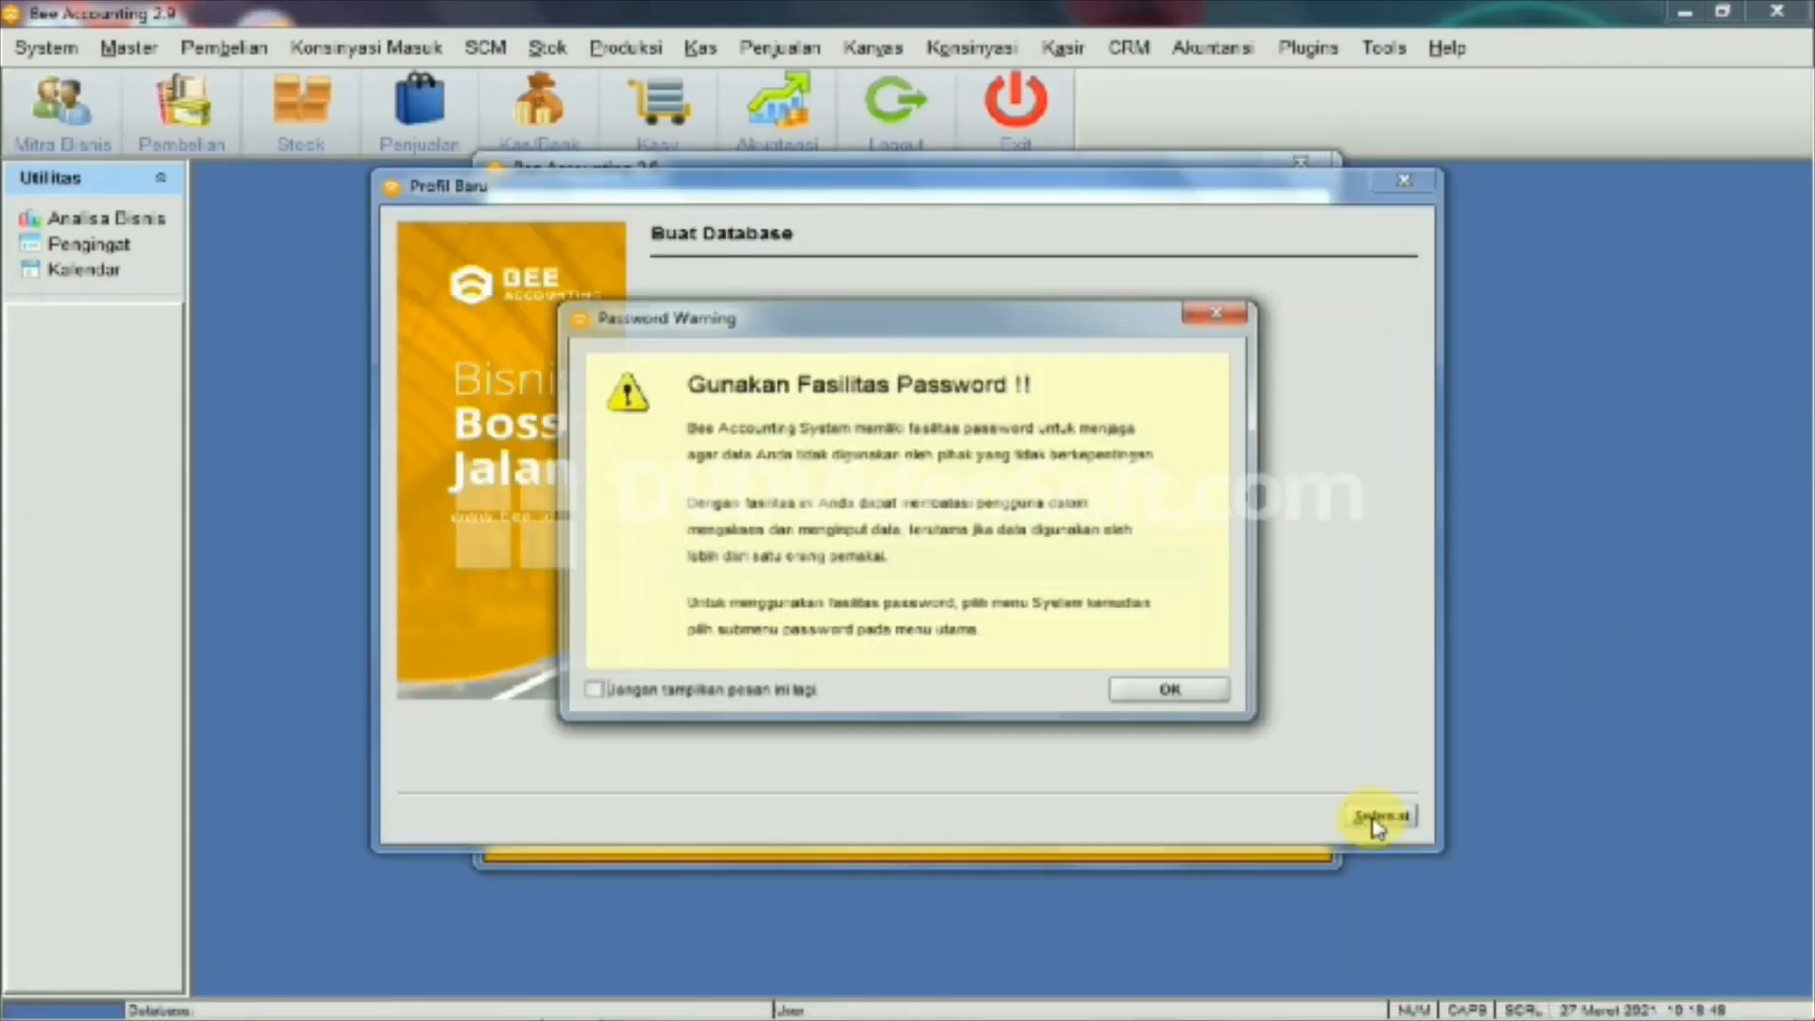
pyautogui.click(1190, 700)
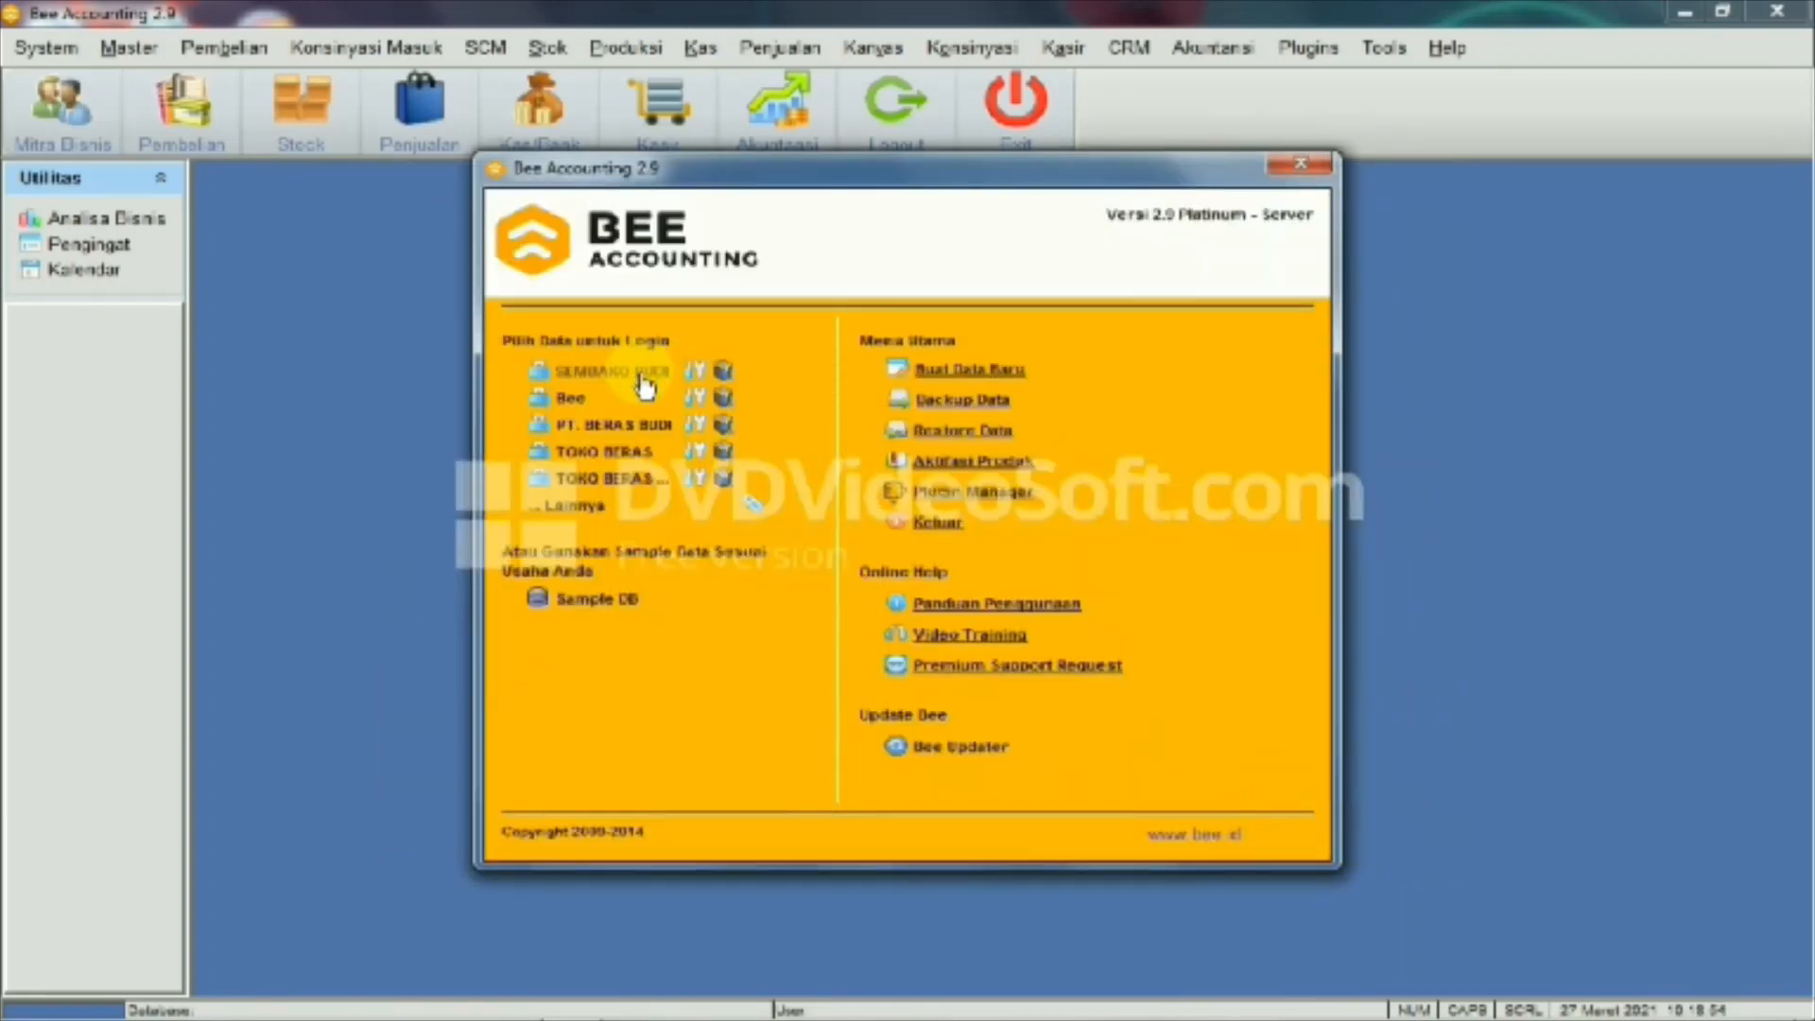
# Log in to SEMBAKO BUDI with the account password and close the Panduan Penggunaan guide
pyautogui.click(646, 383)
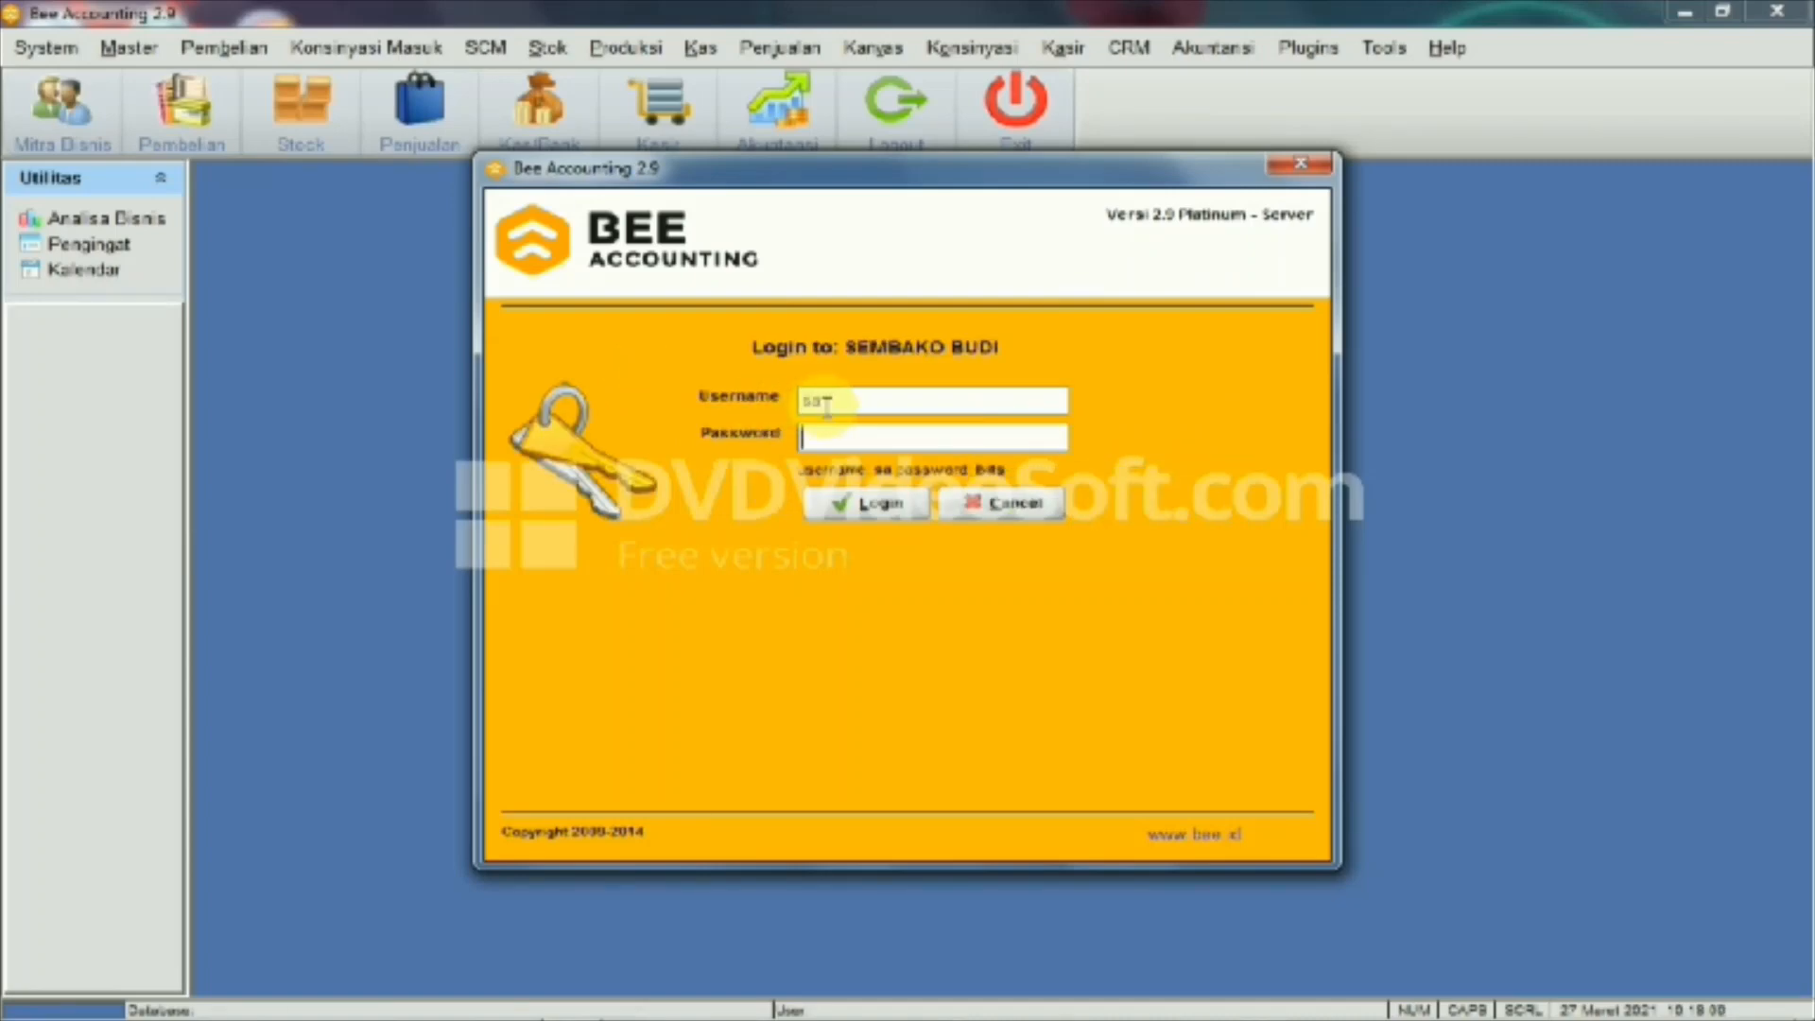
pyautogui.click(857, 508)
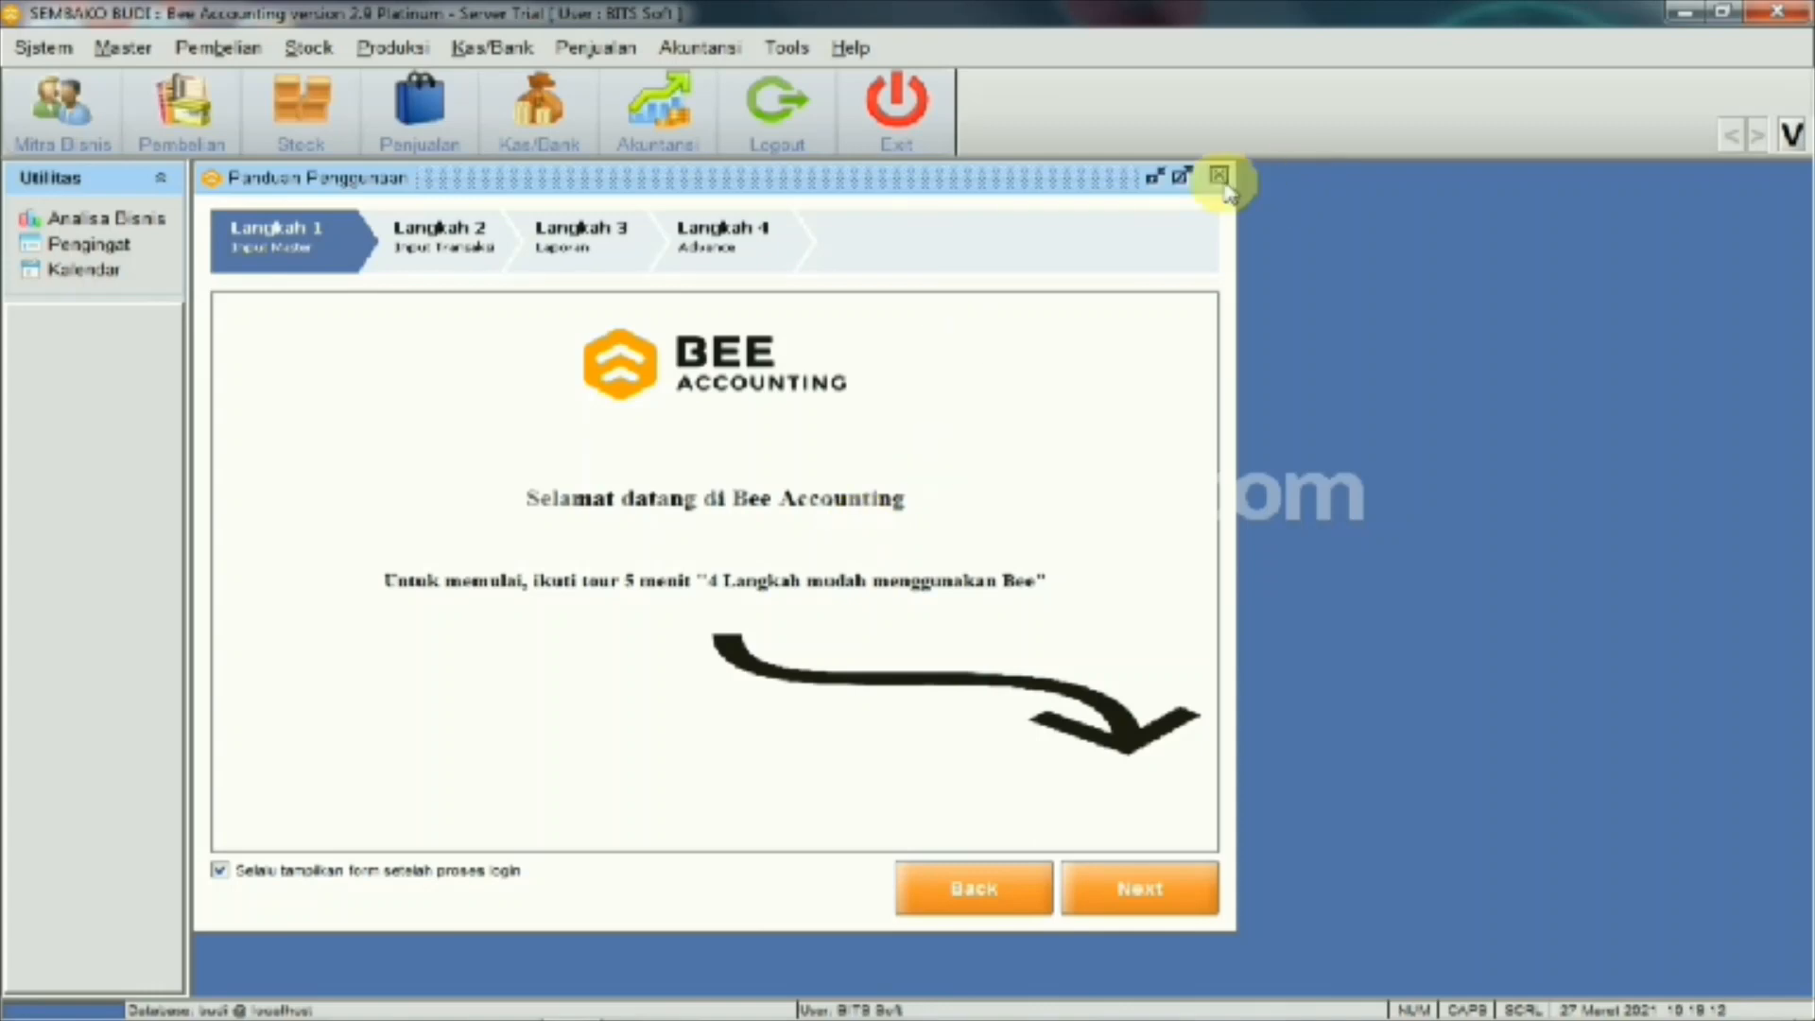
pyautogui.click(1219, 176)
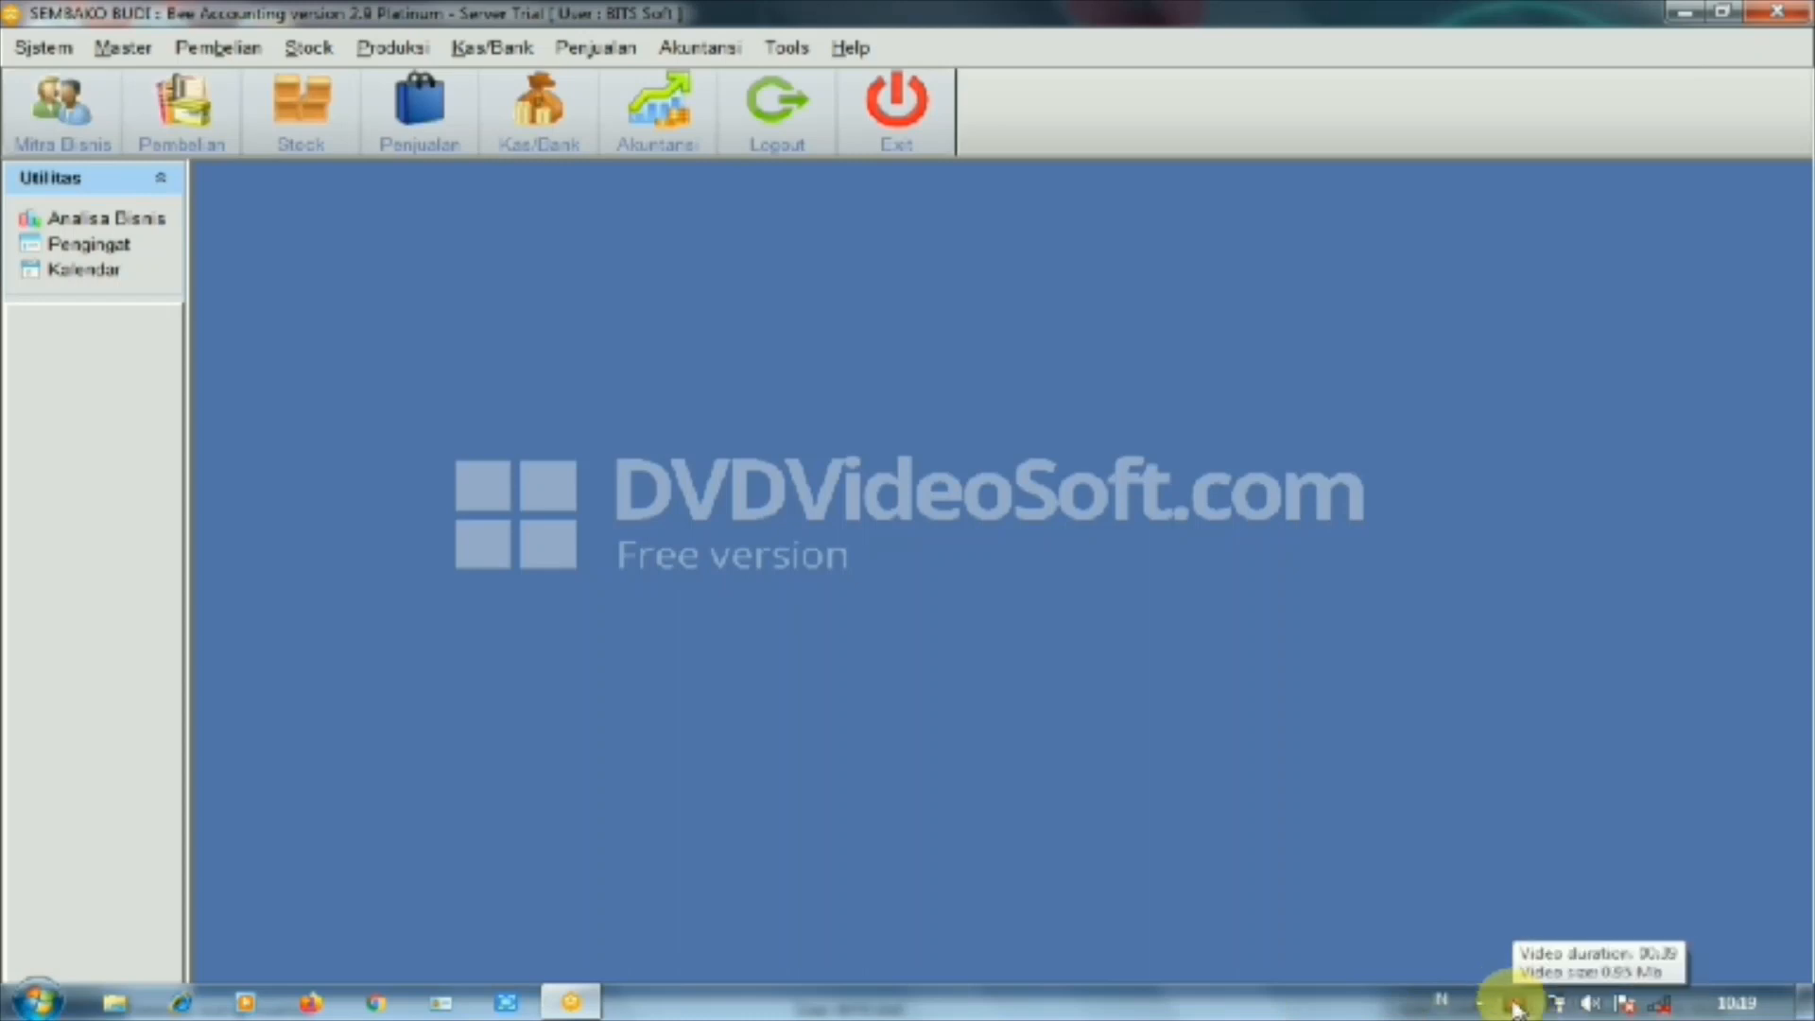
pyautogui.click(1515, 1003)
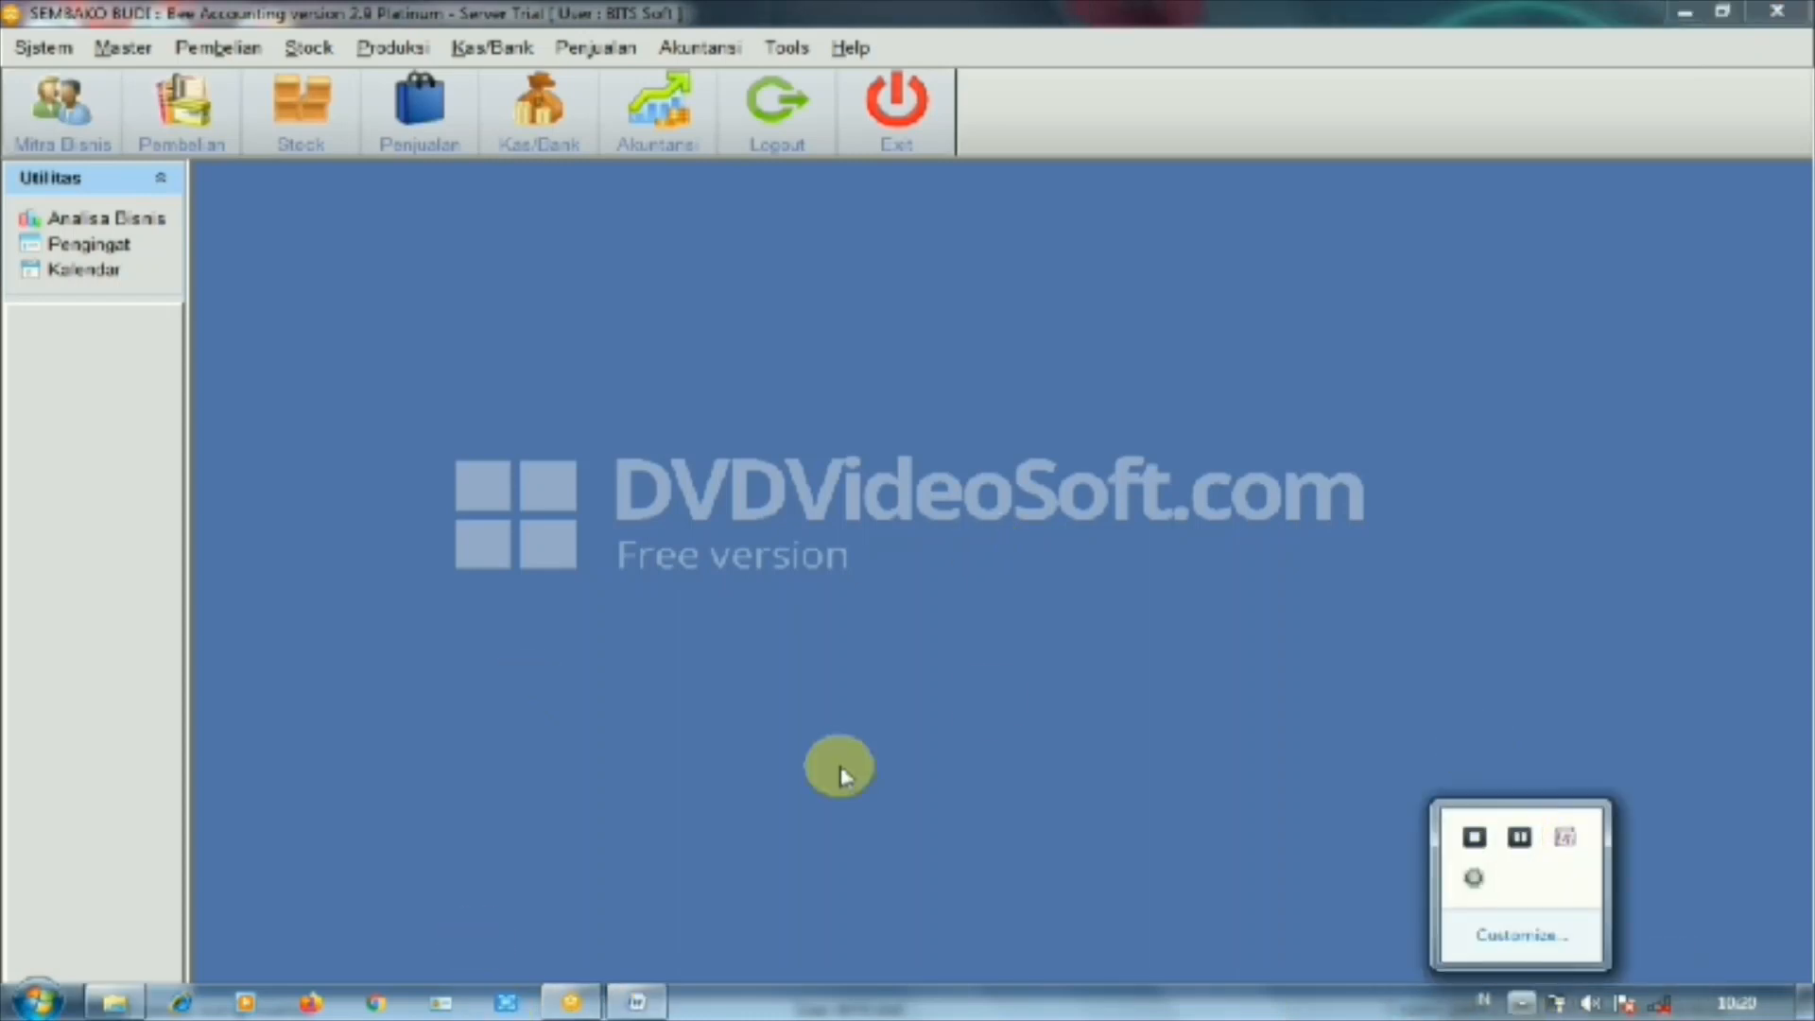
pyautogui.click(887, 764)
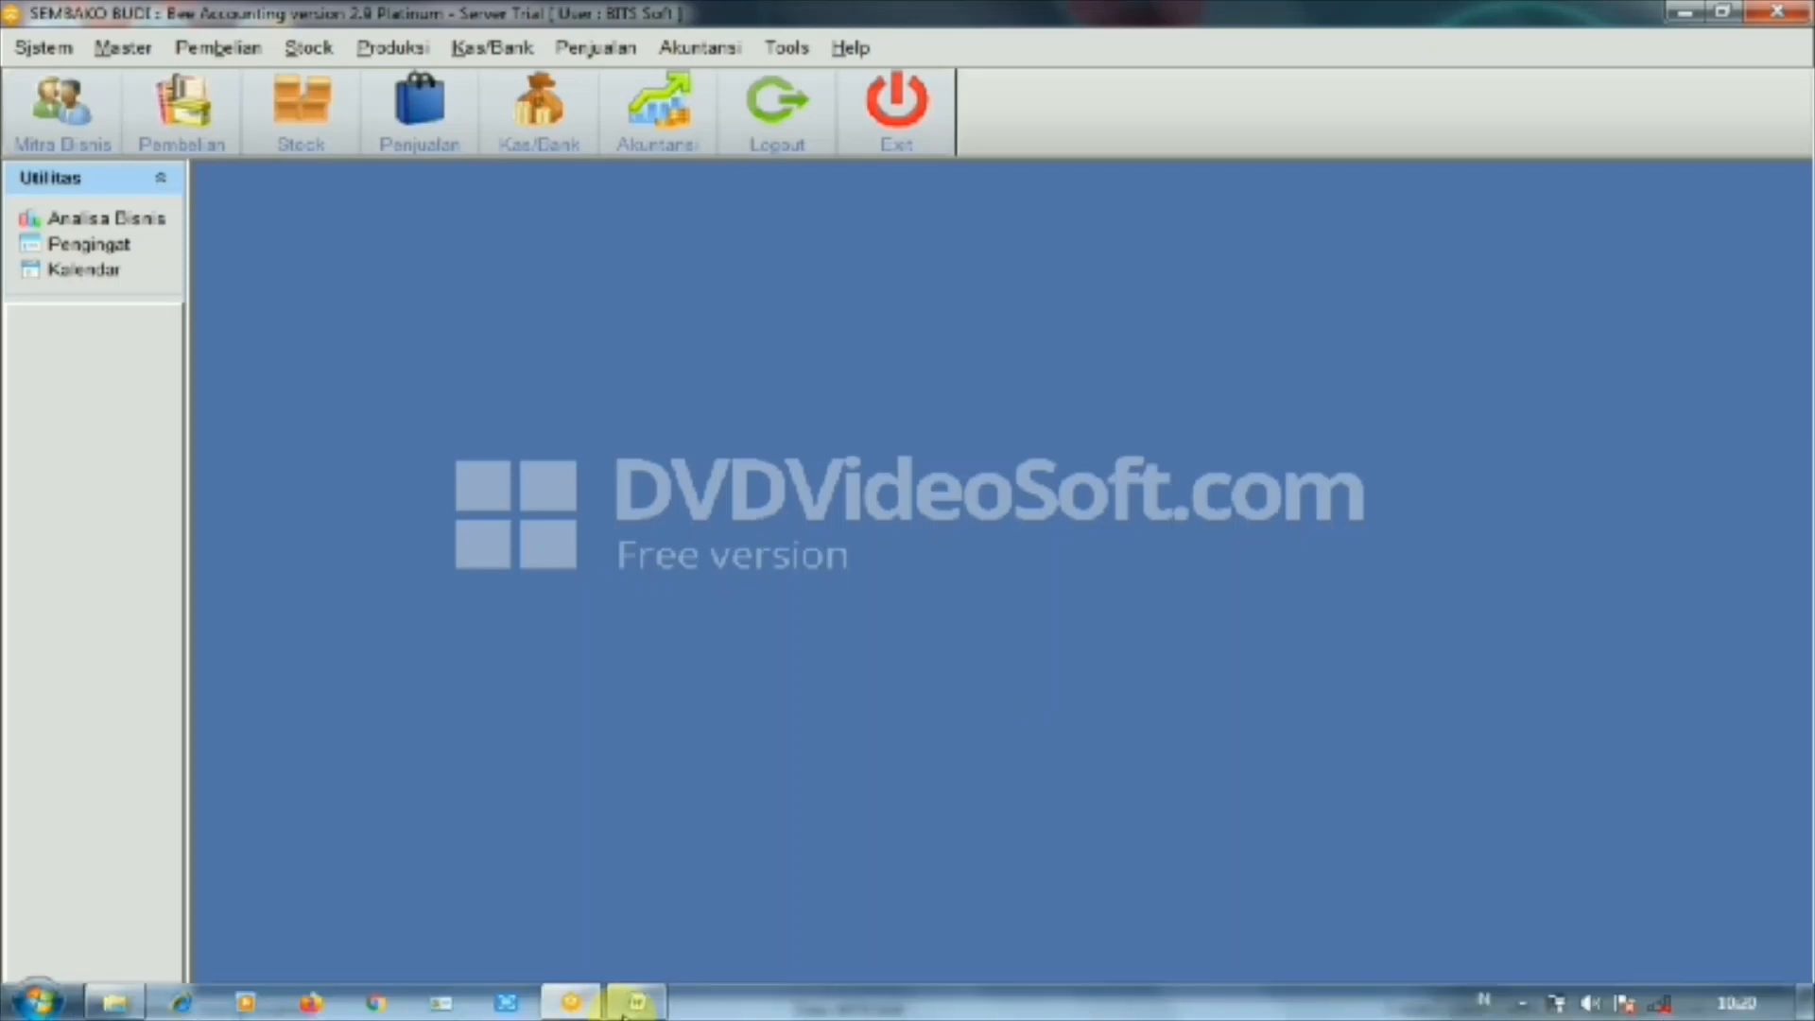
pyautogui.moveTo(625, 1007)
pyautogui.click(627, 899)
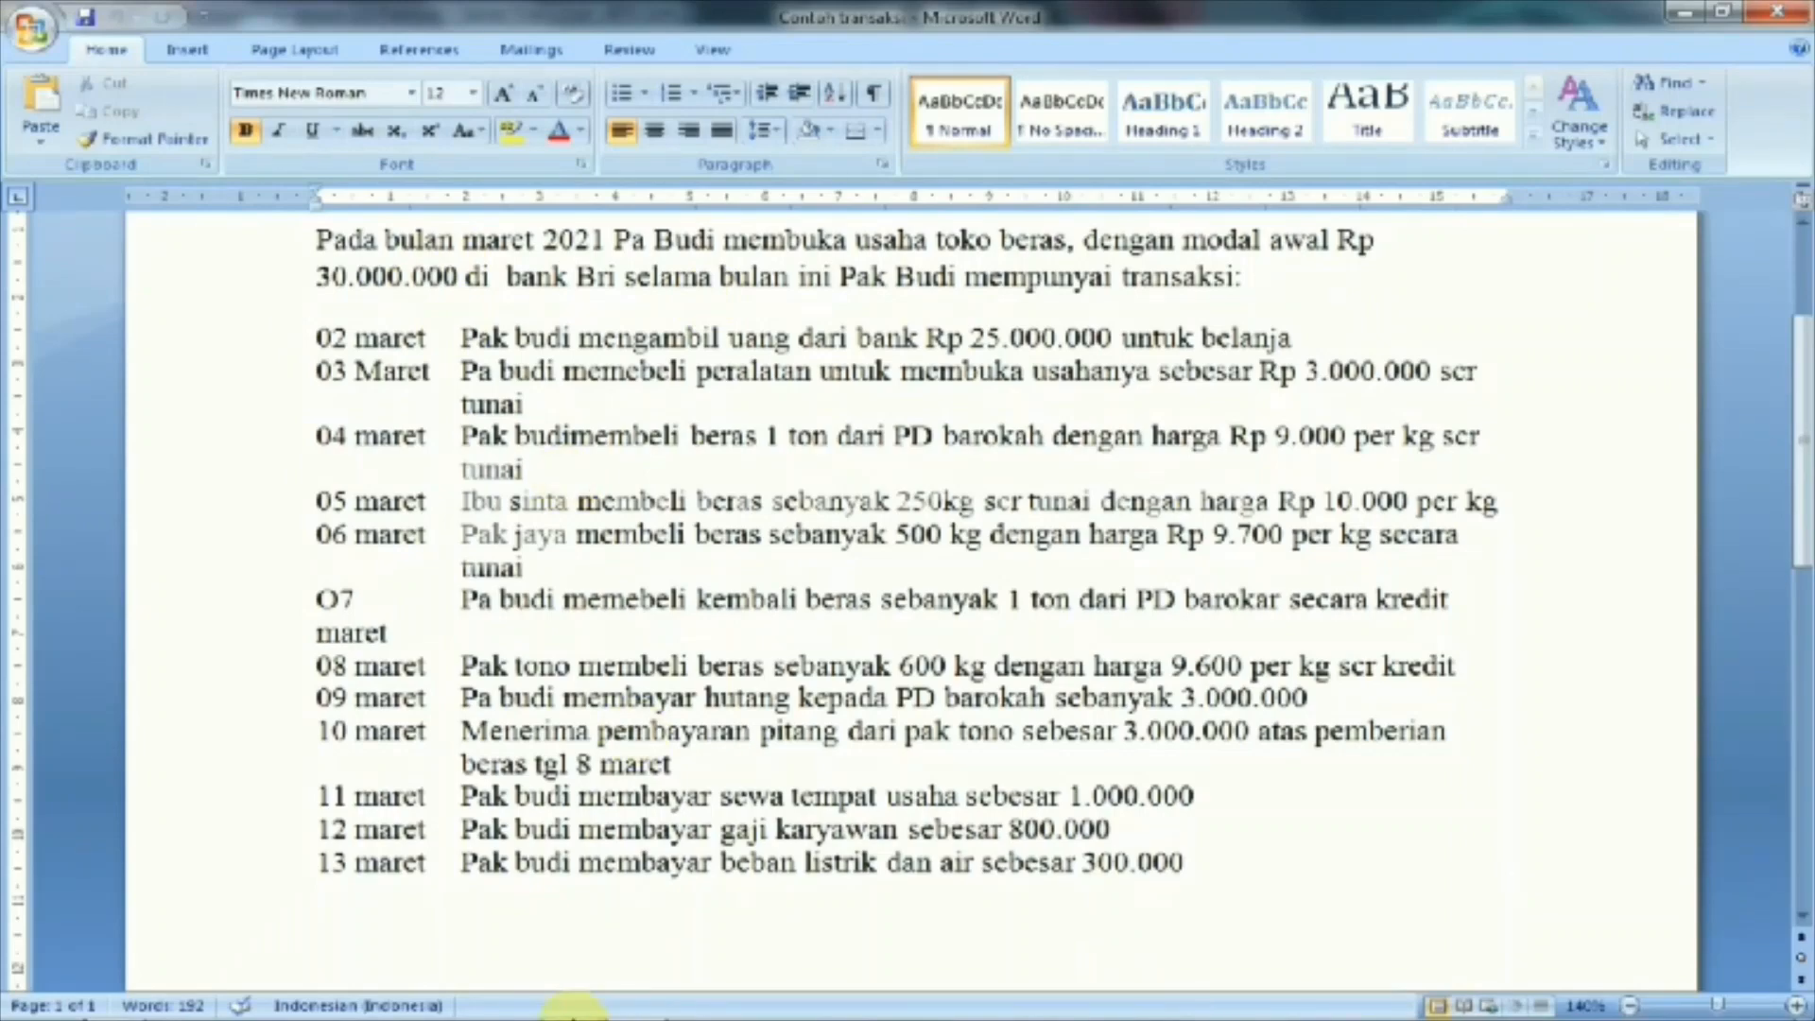
pyautogui.moveTo(505, 1014)
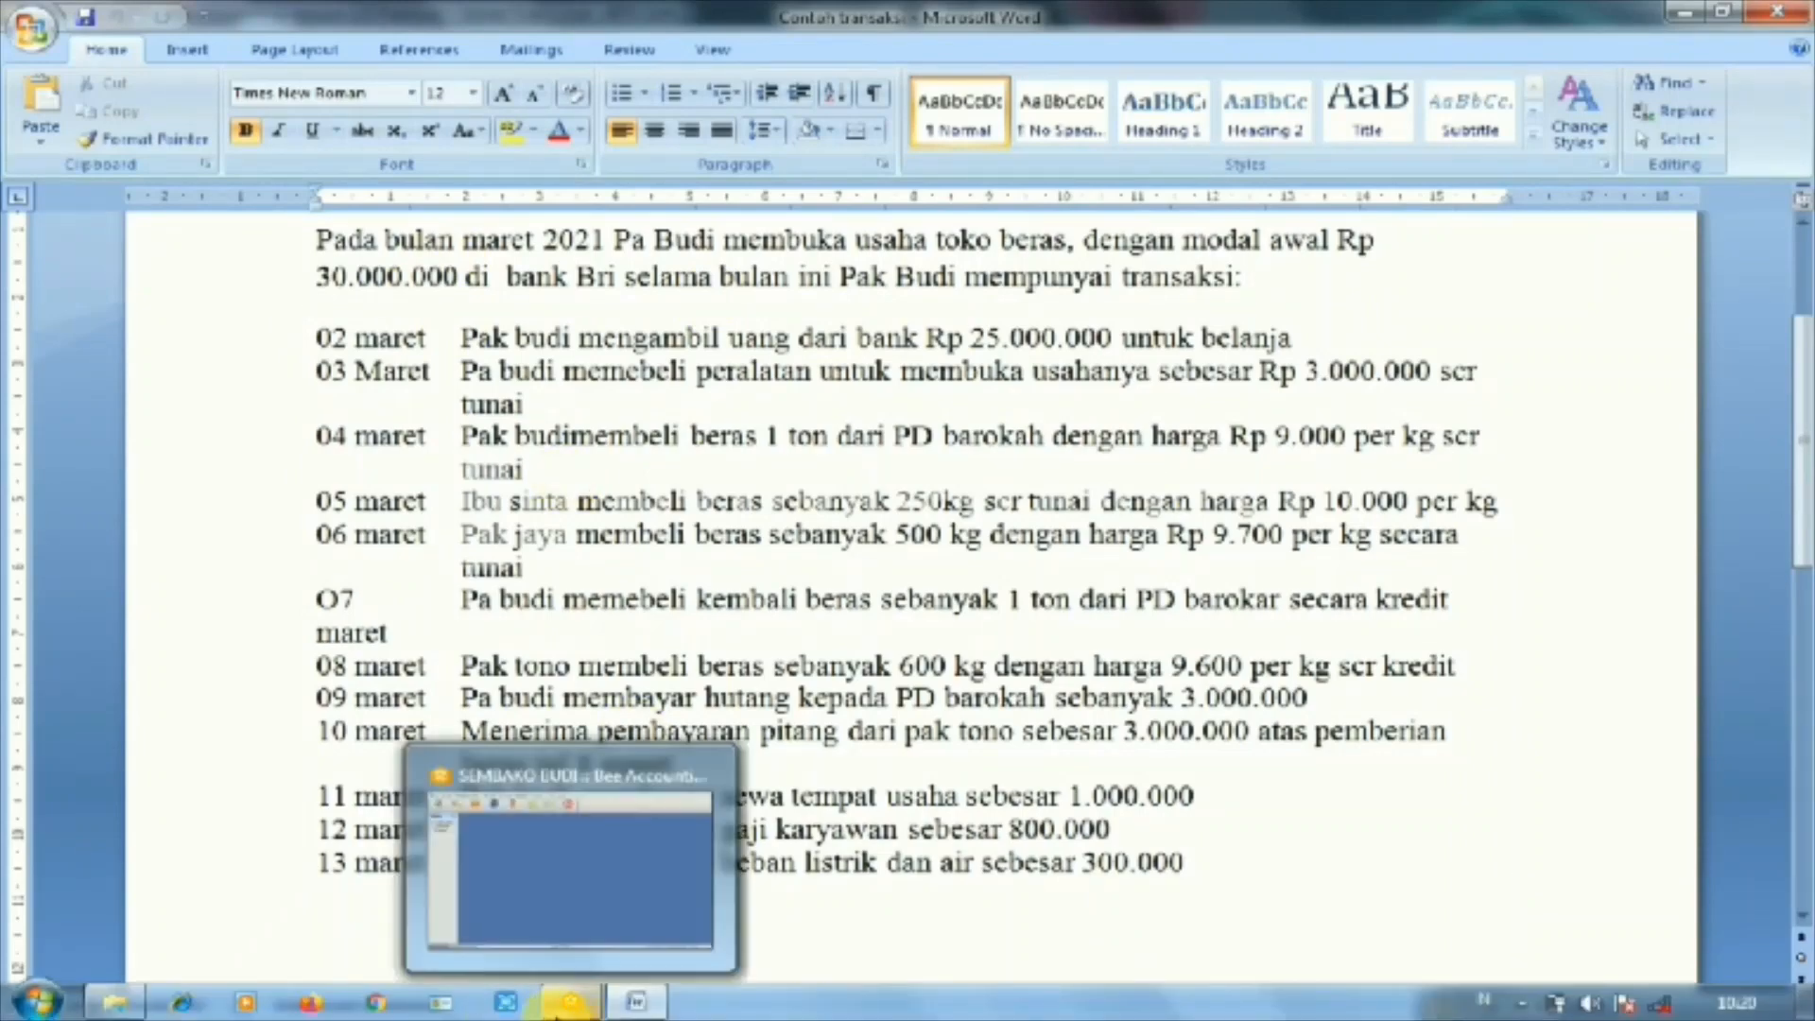
pyautogui.click(518, 761)
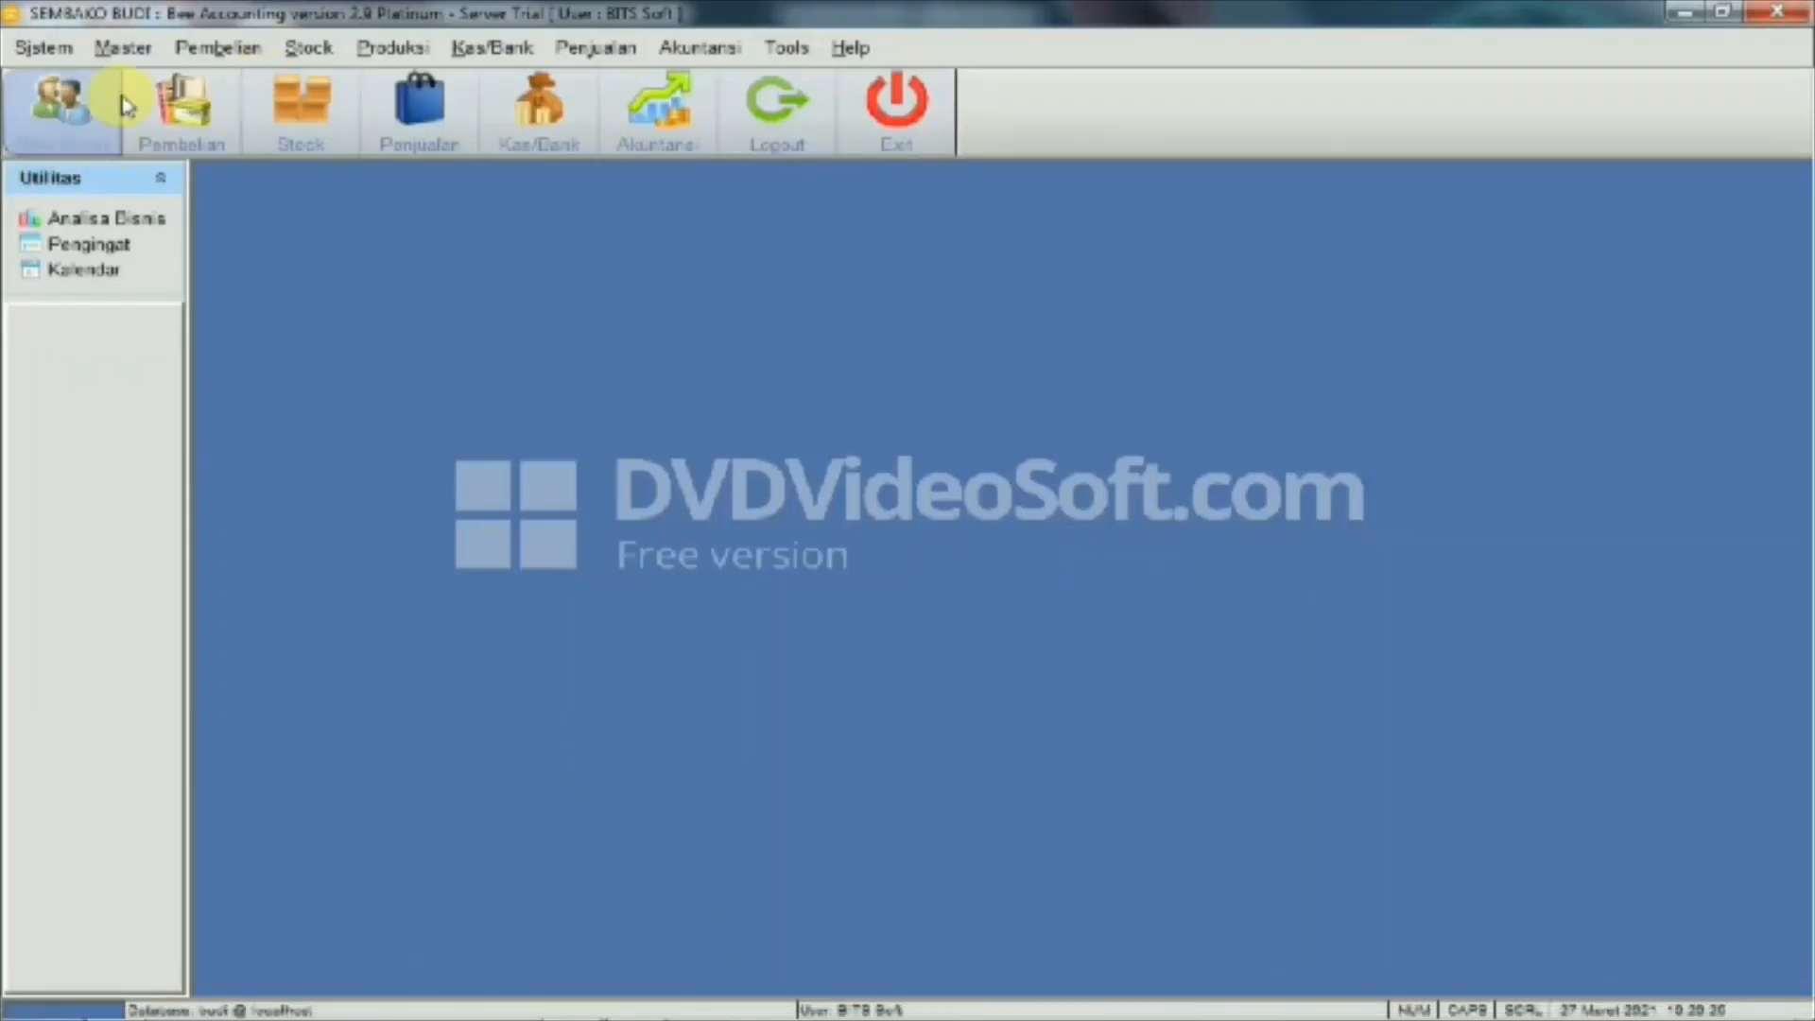
# Open the Saldo Awal Kas opening cash balance list, closing the blank new-entry dialog unsaved
pyautogui.click(121, 47)
pyautogui.moveTo(213, 705)
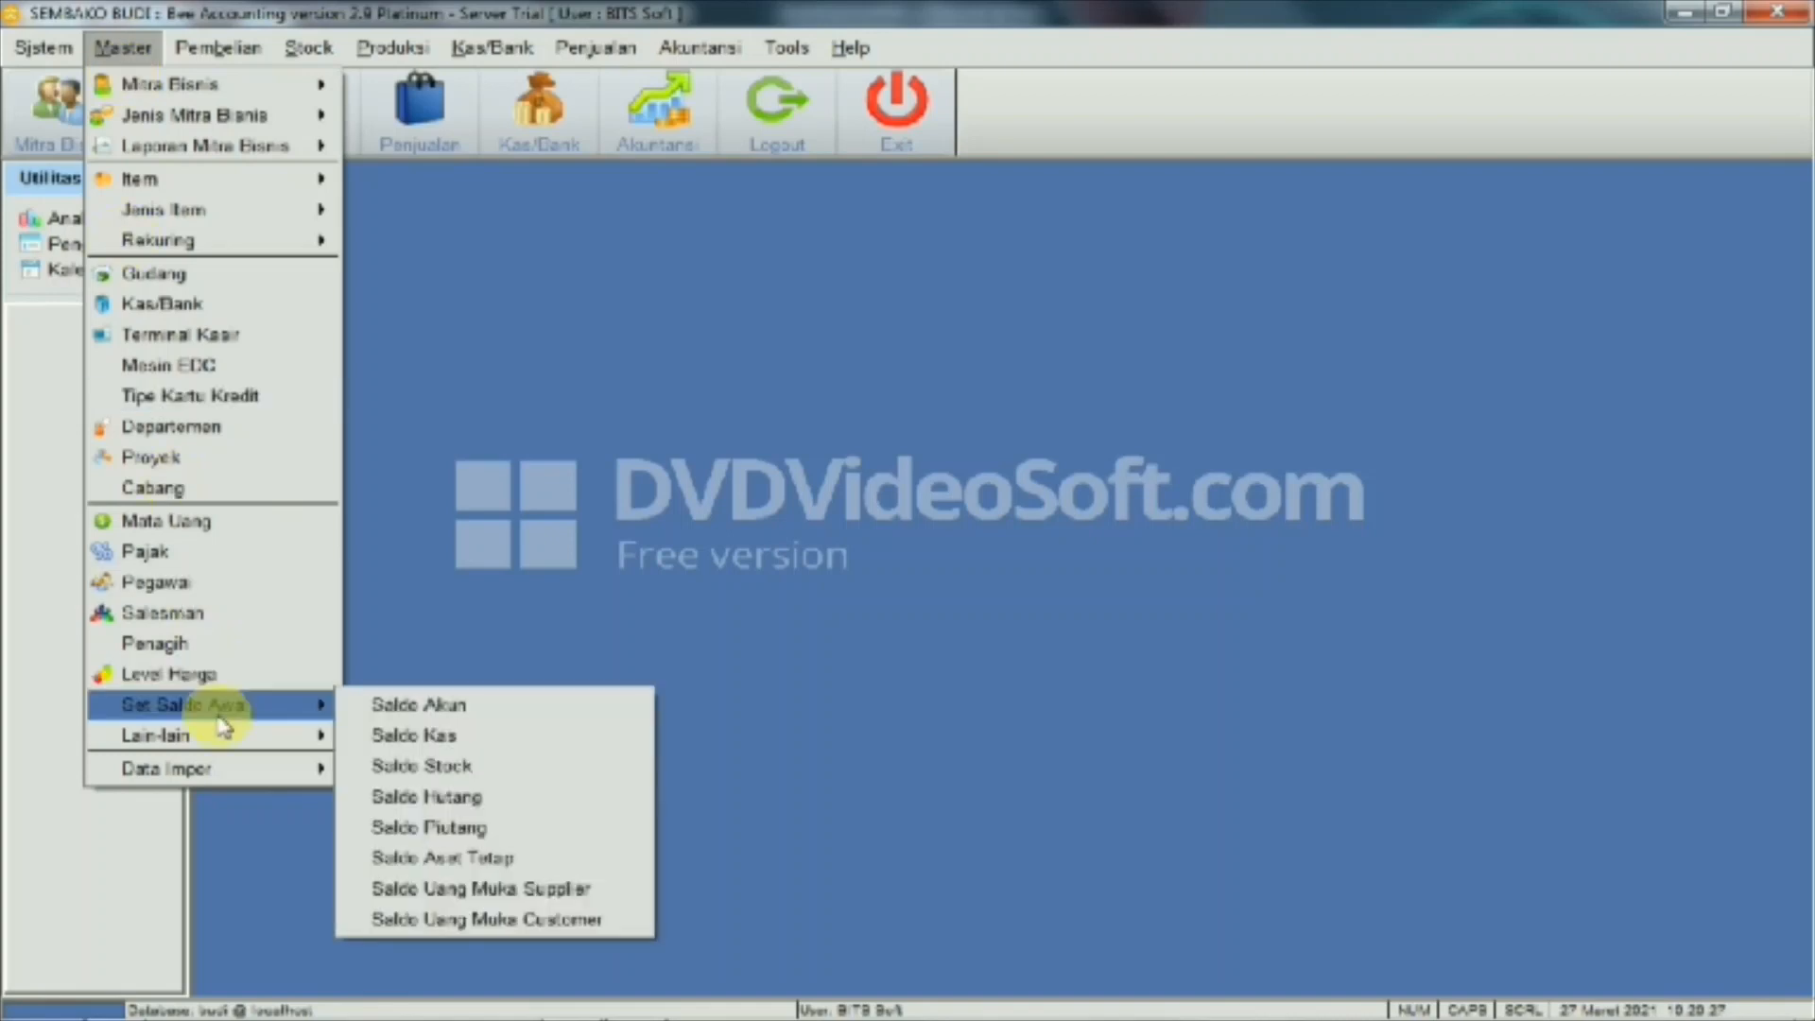
pyautogui.click(424, 747)
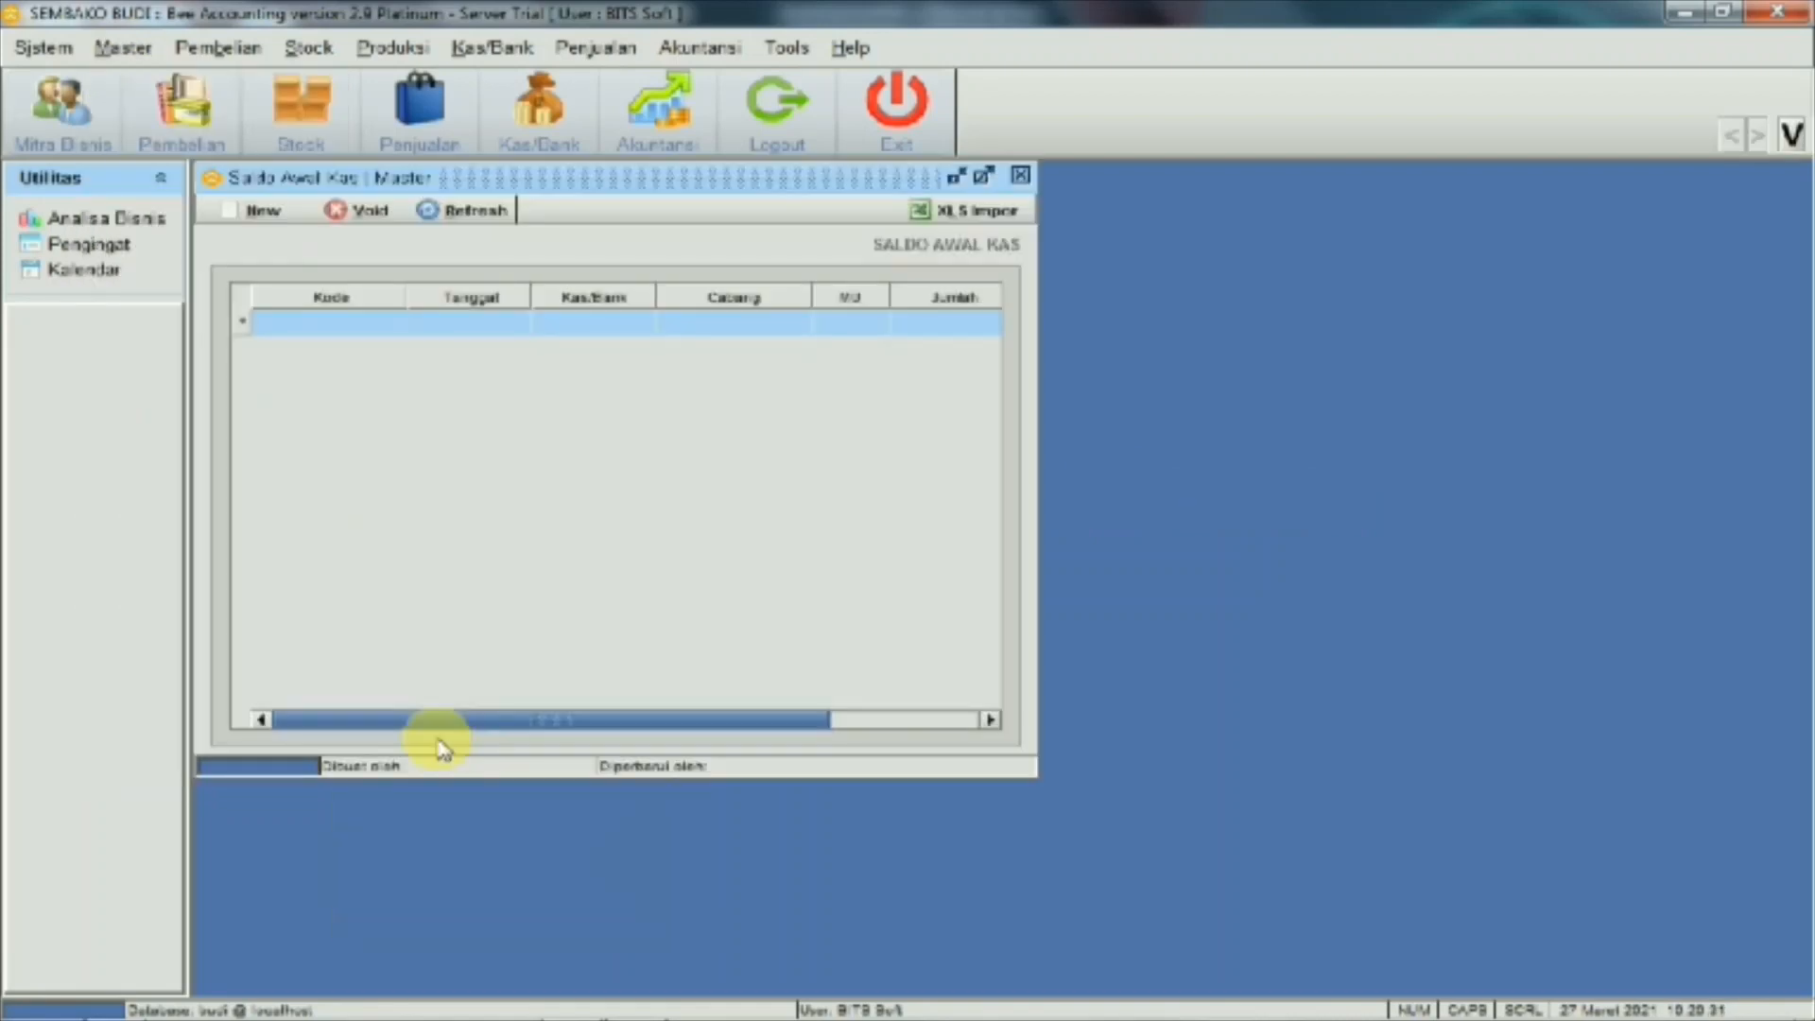
pyautogui.click(262, 212)
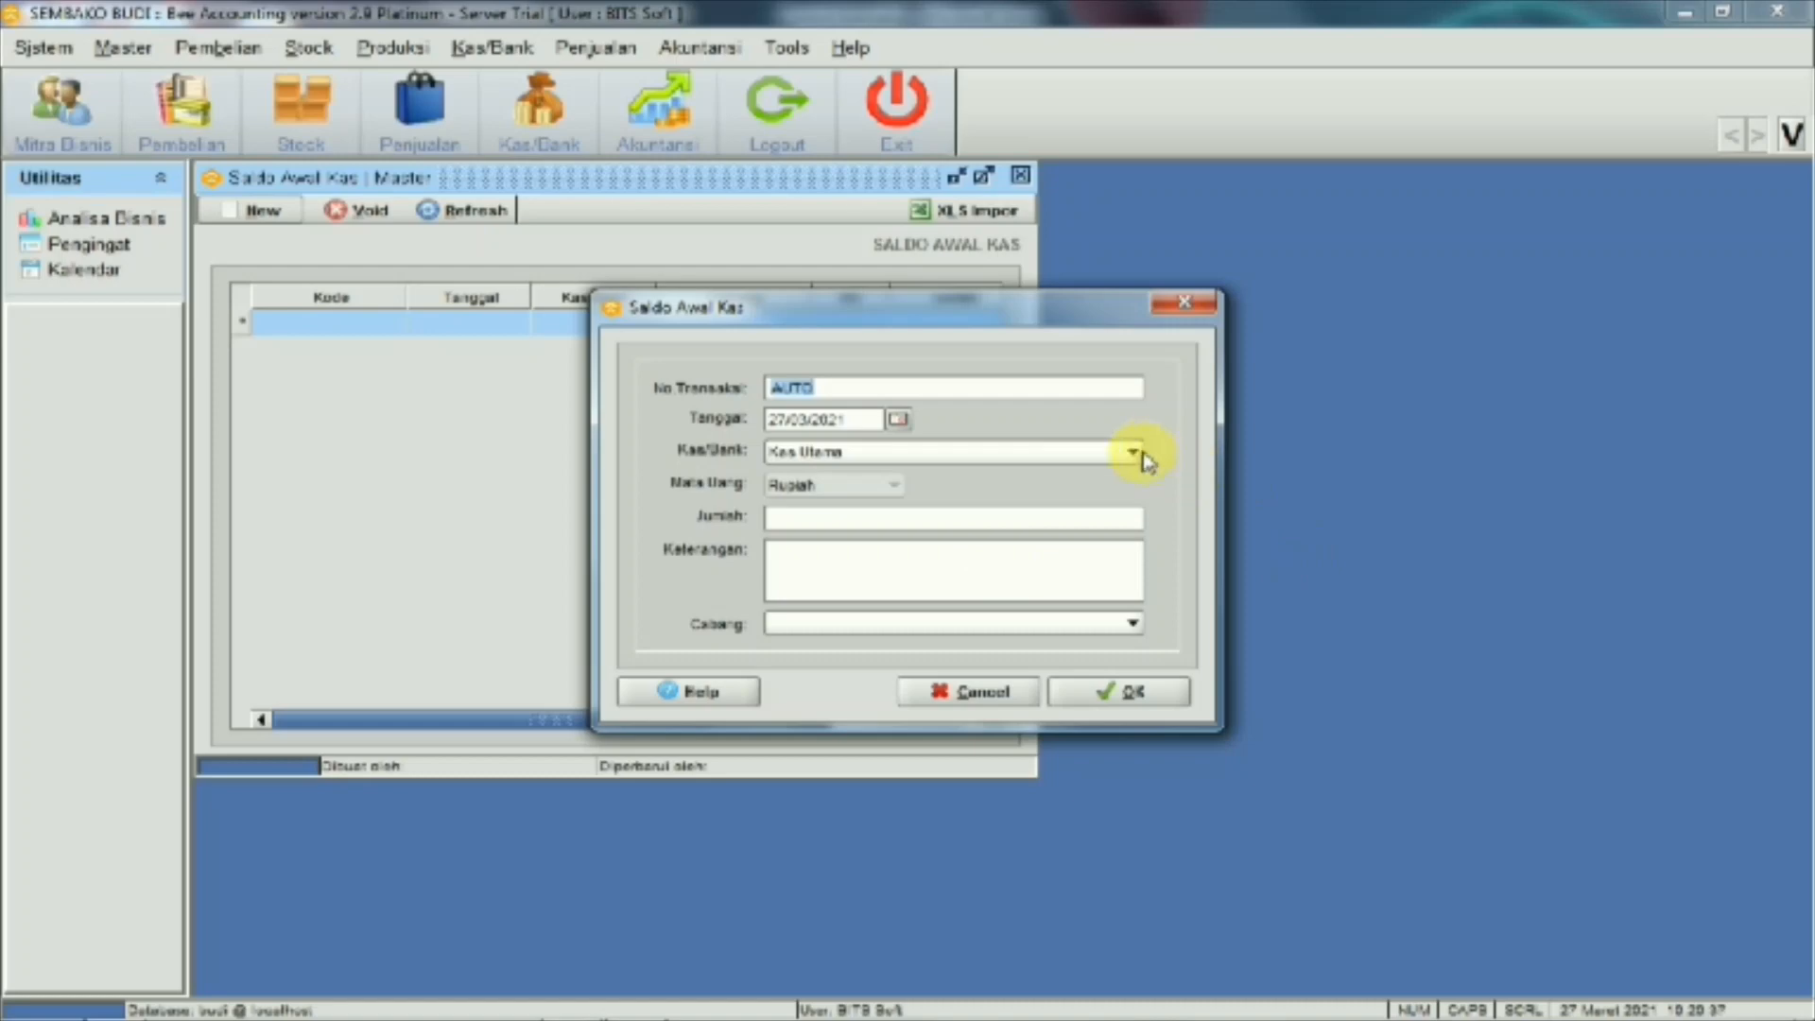
pyautogui.click(1185, 304)
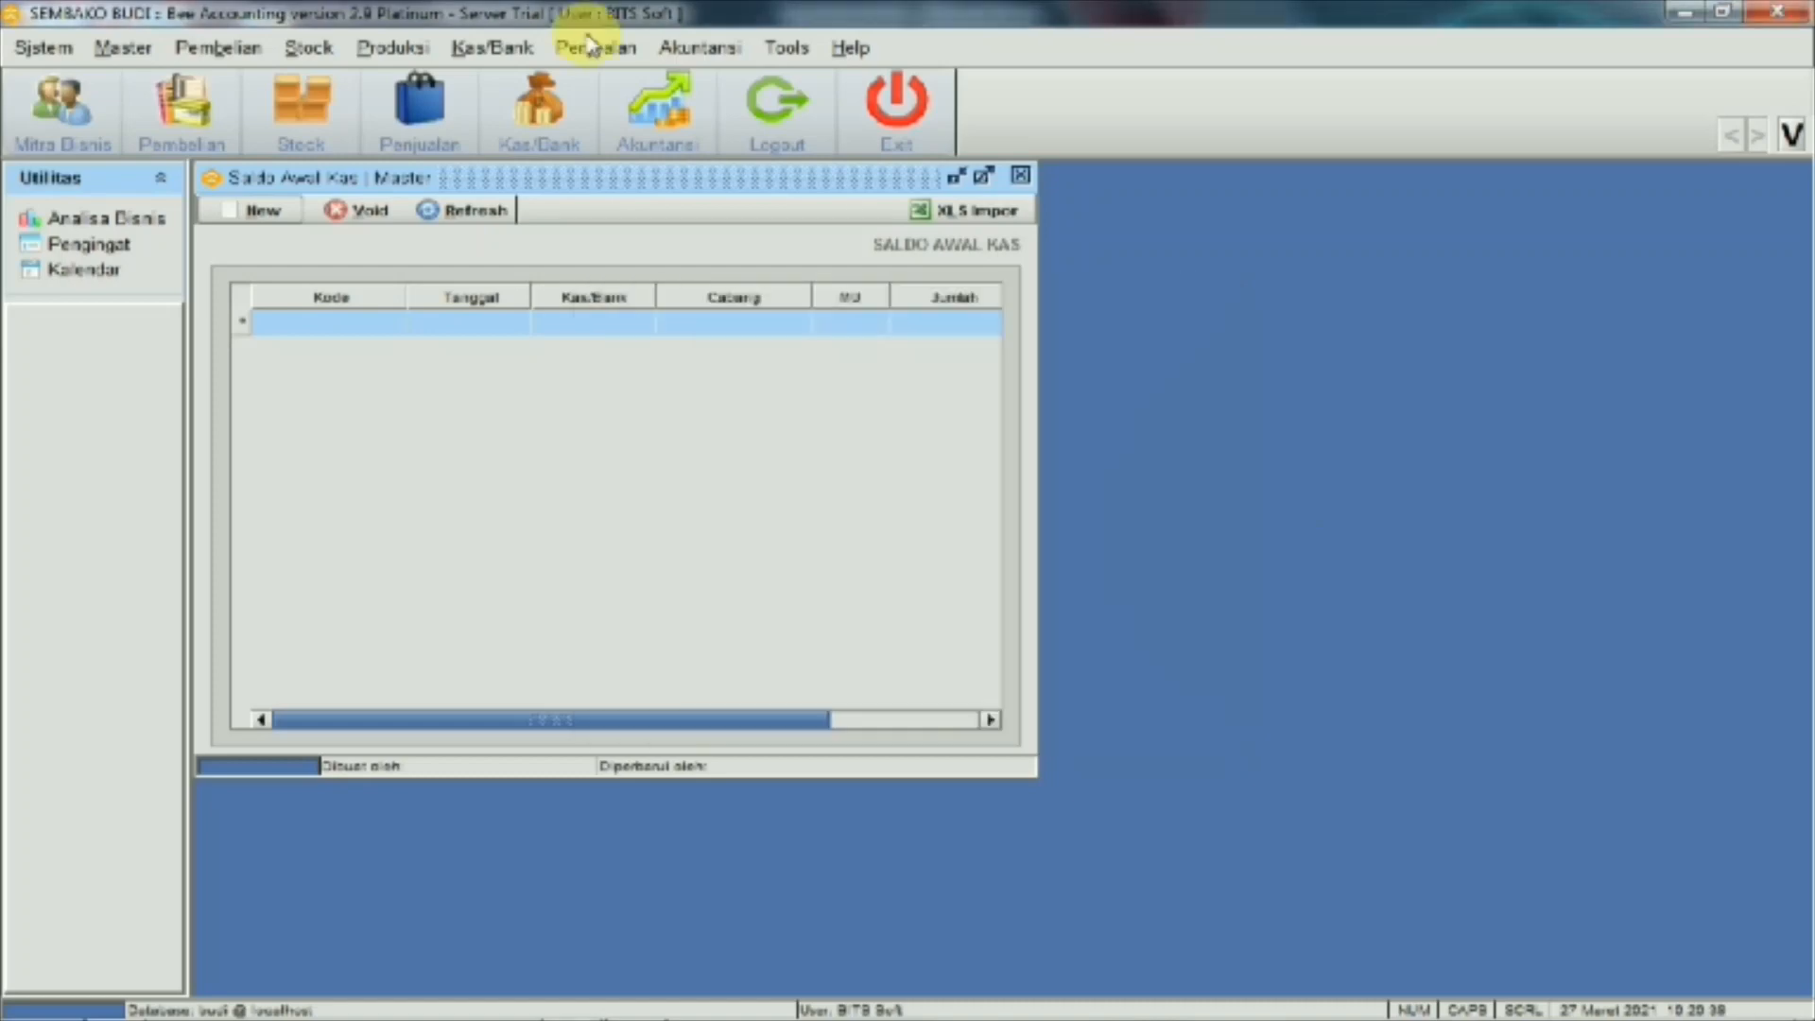
# Create cash/bank account 01 BANK BRI, type Bank, linked to ledger account 111002, and save it
pyautogui.click(127, 48)
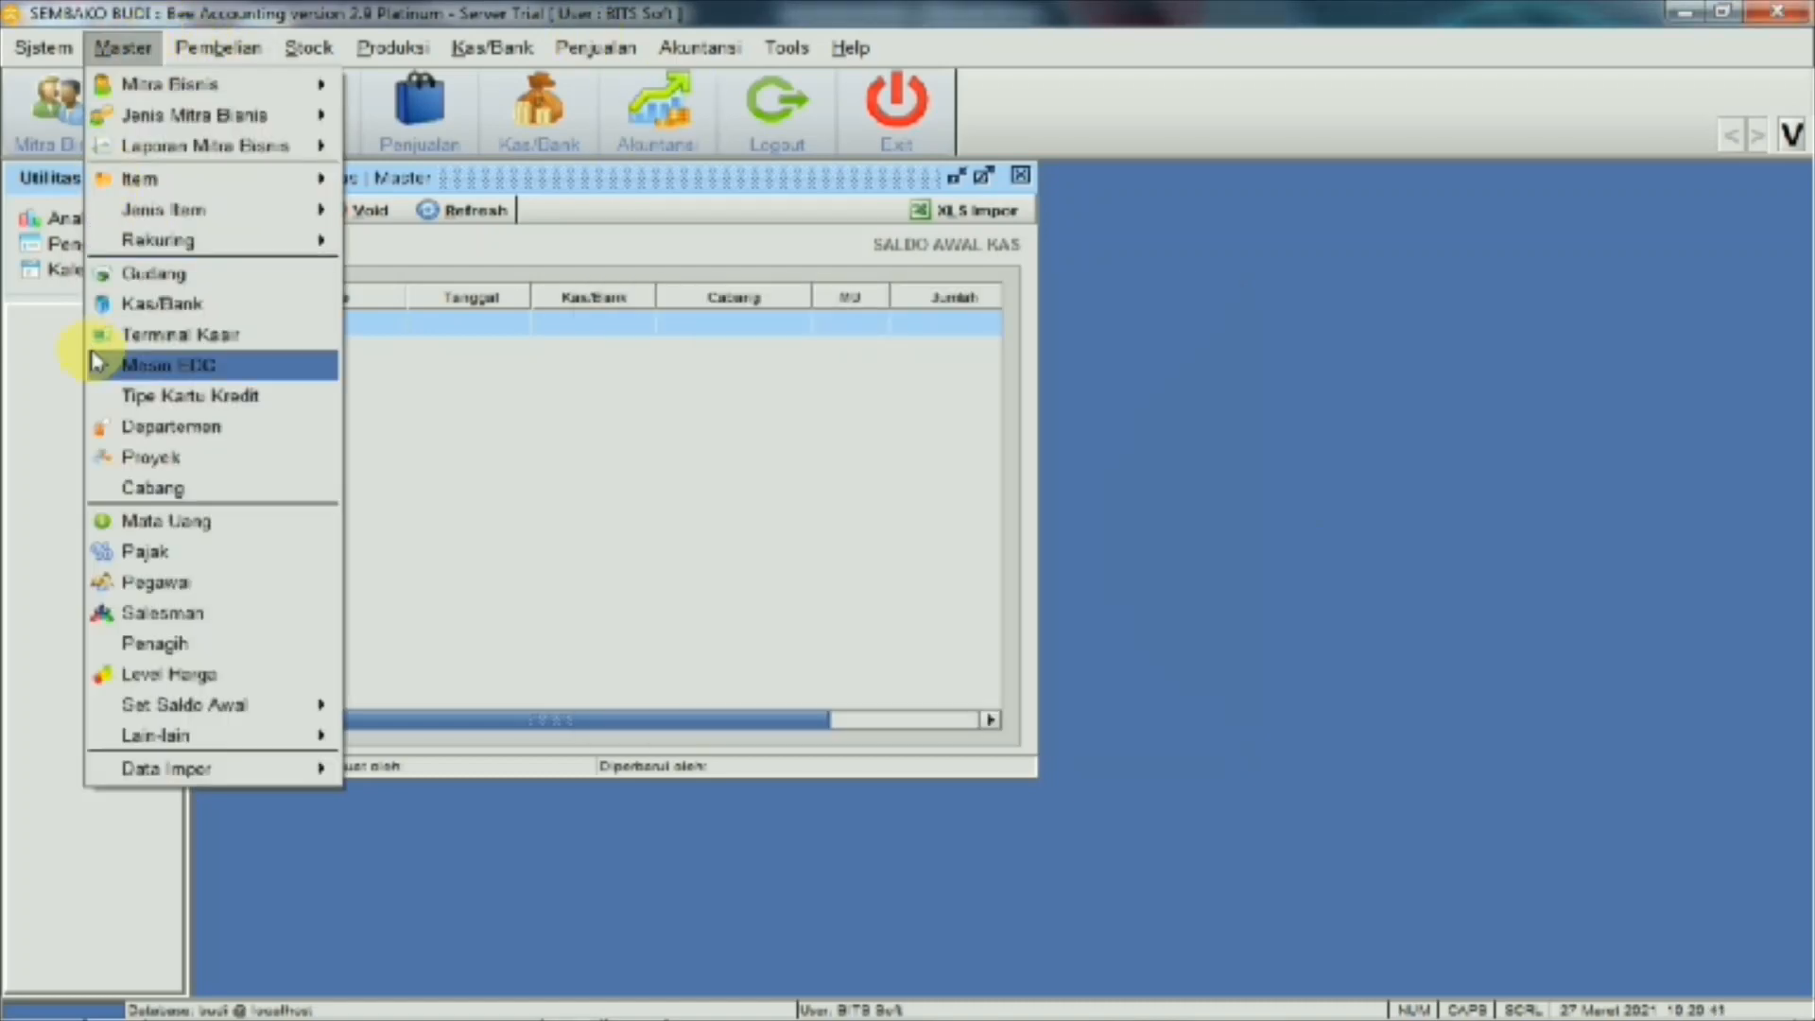
pyautogui.click(121, 312)
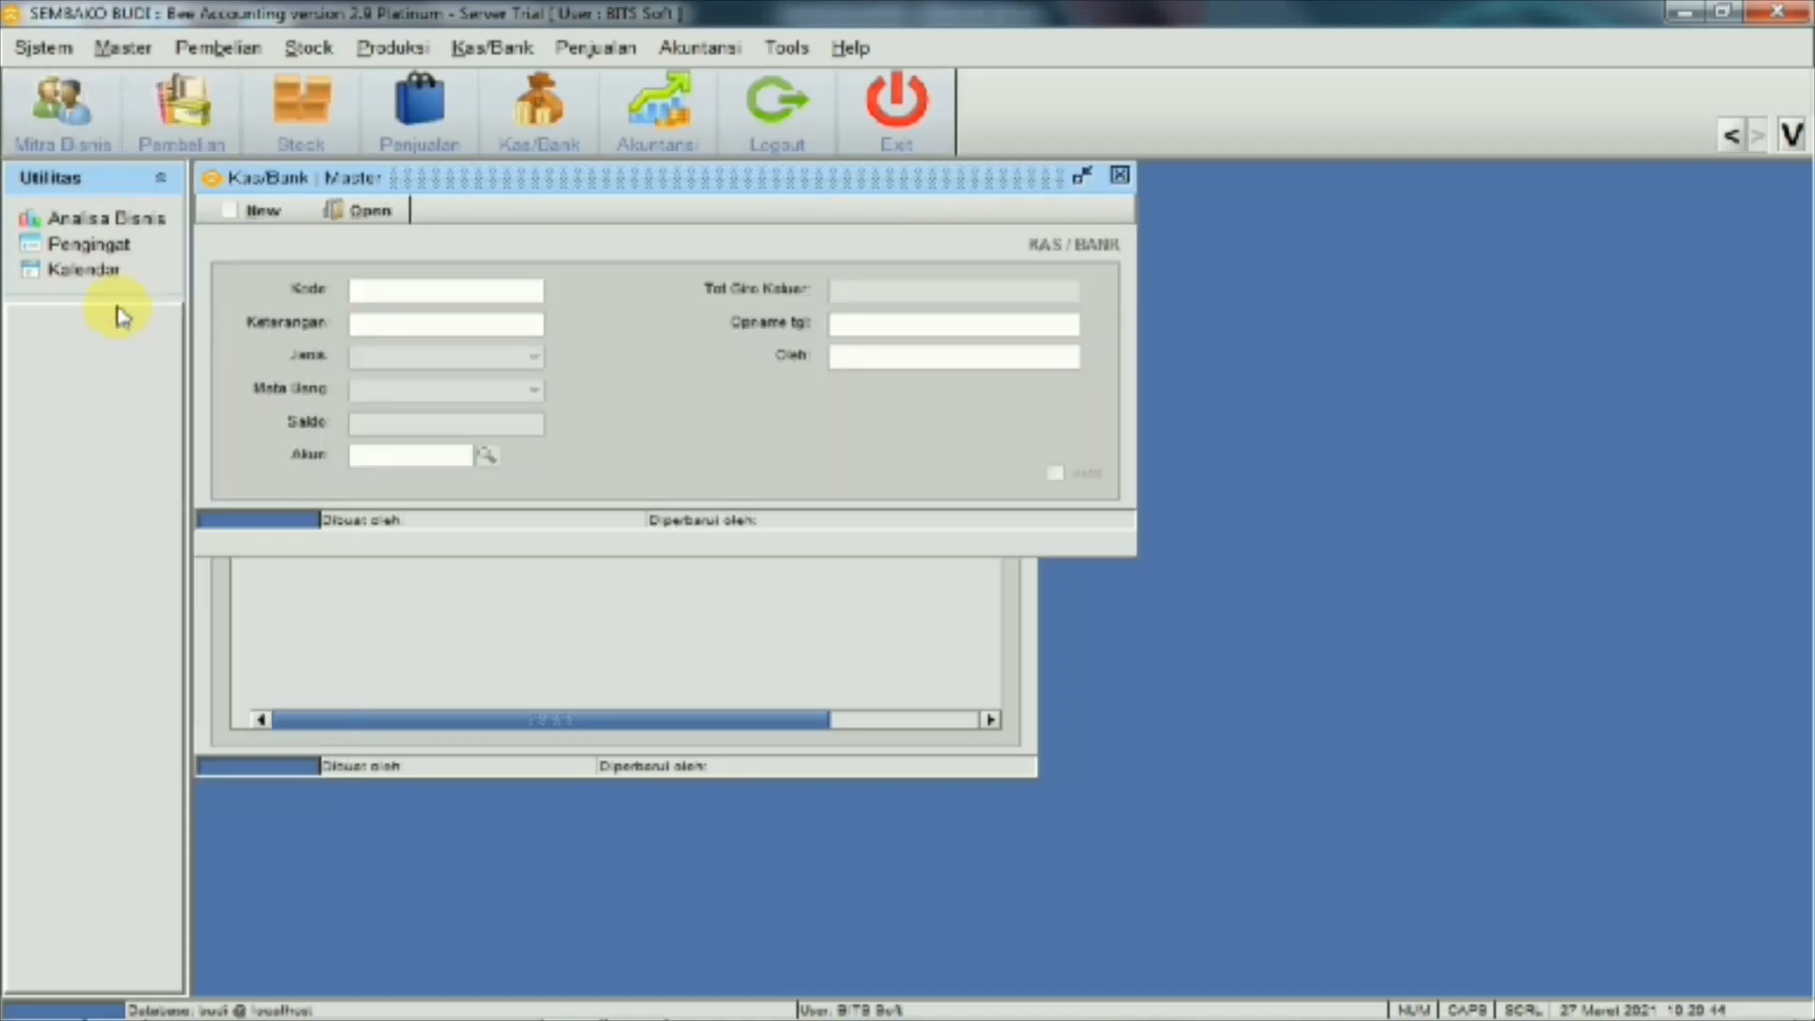
pyautogui.click(272, 212)
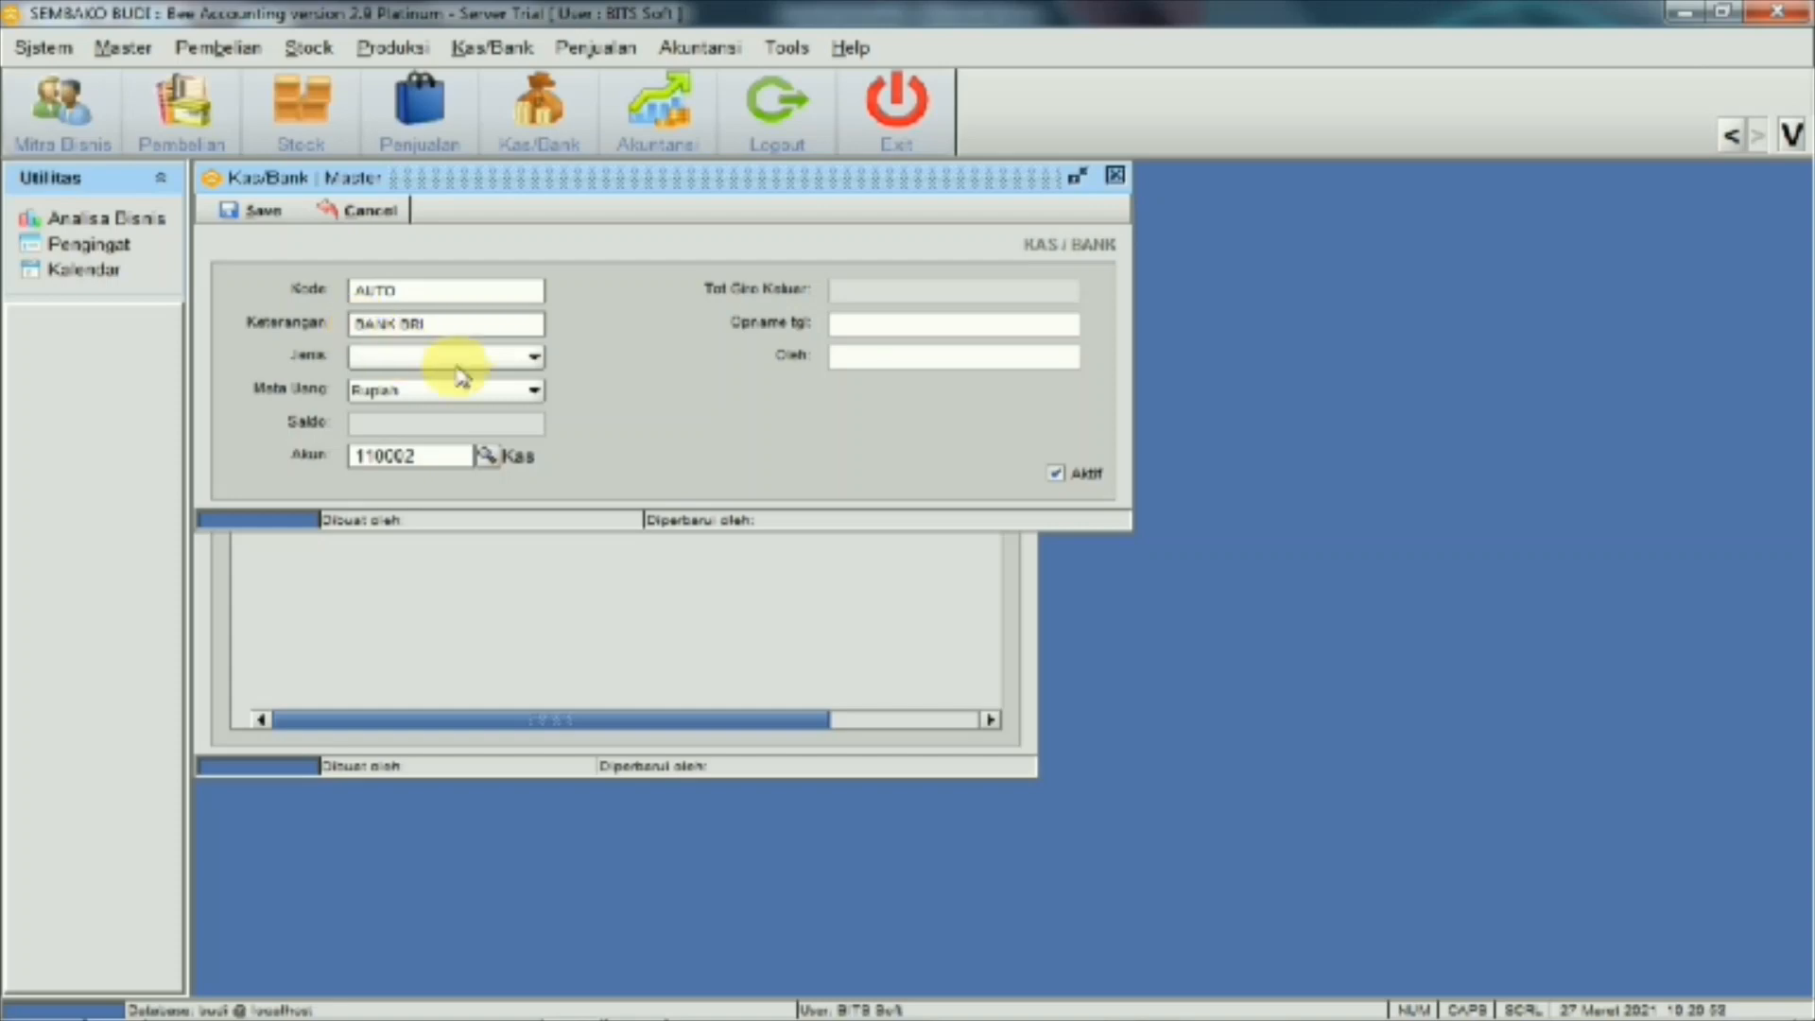
pyautogui.click(532, 358)
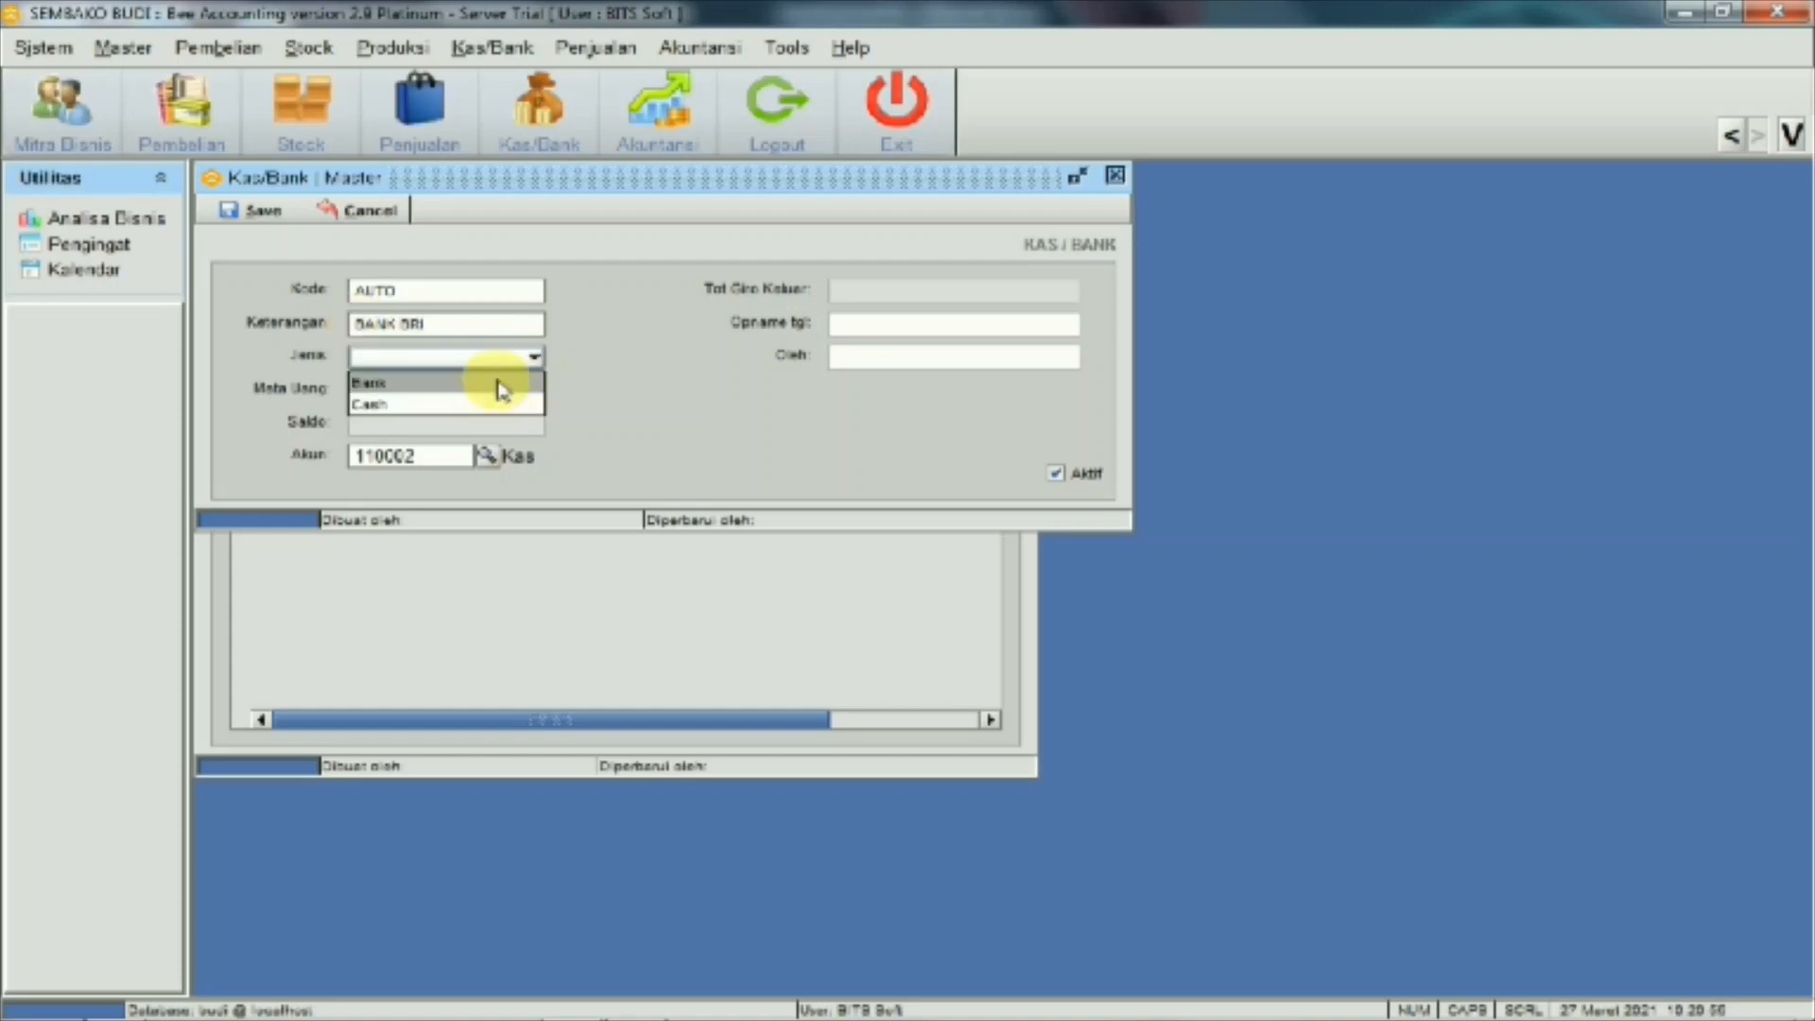
pyautogui.click(501, 383)
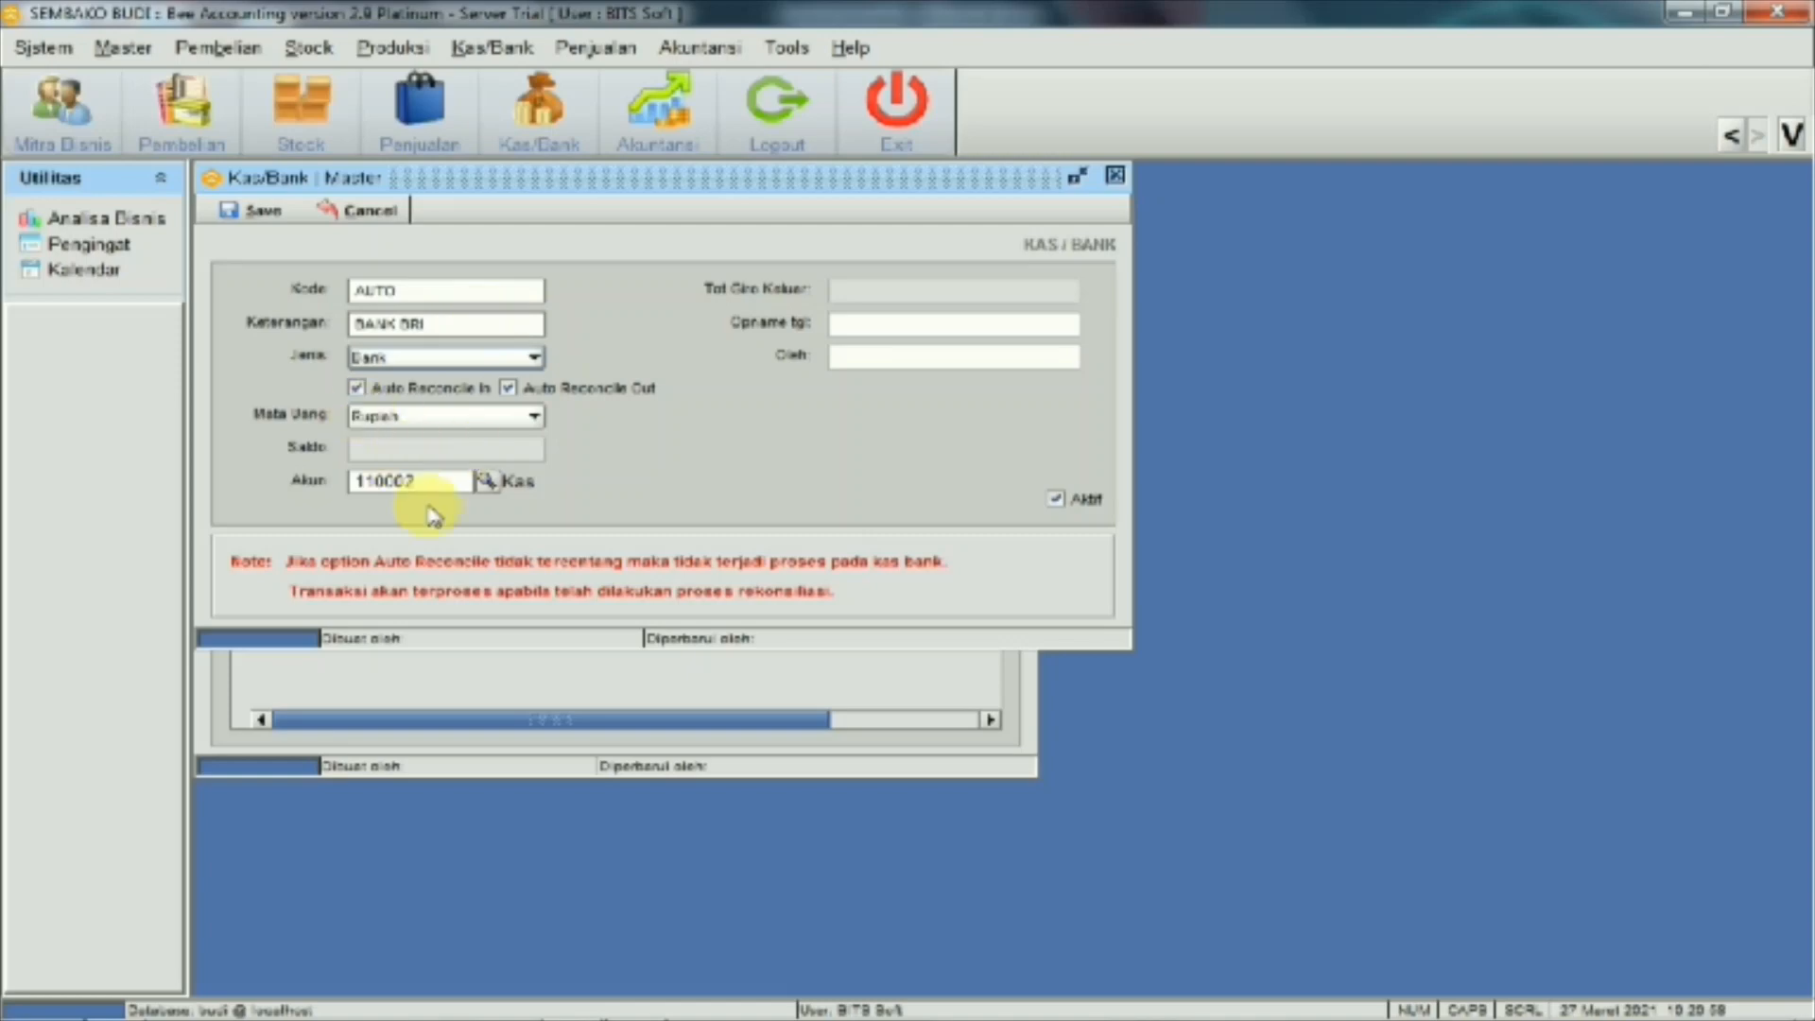
pyautogui.click(487, 482)
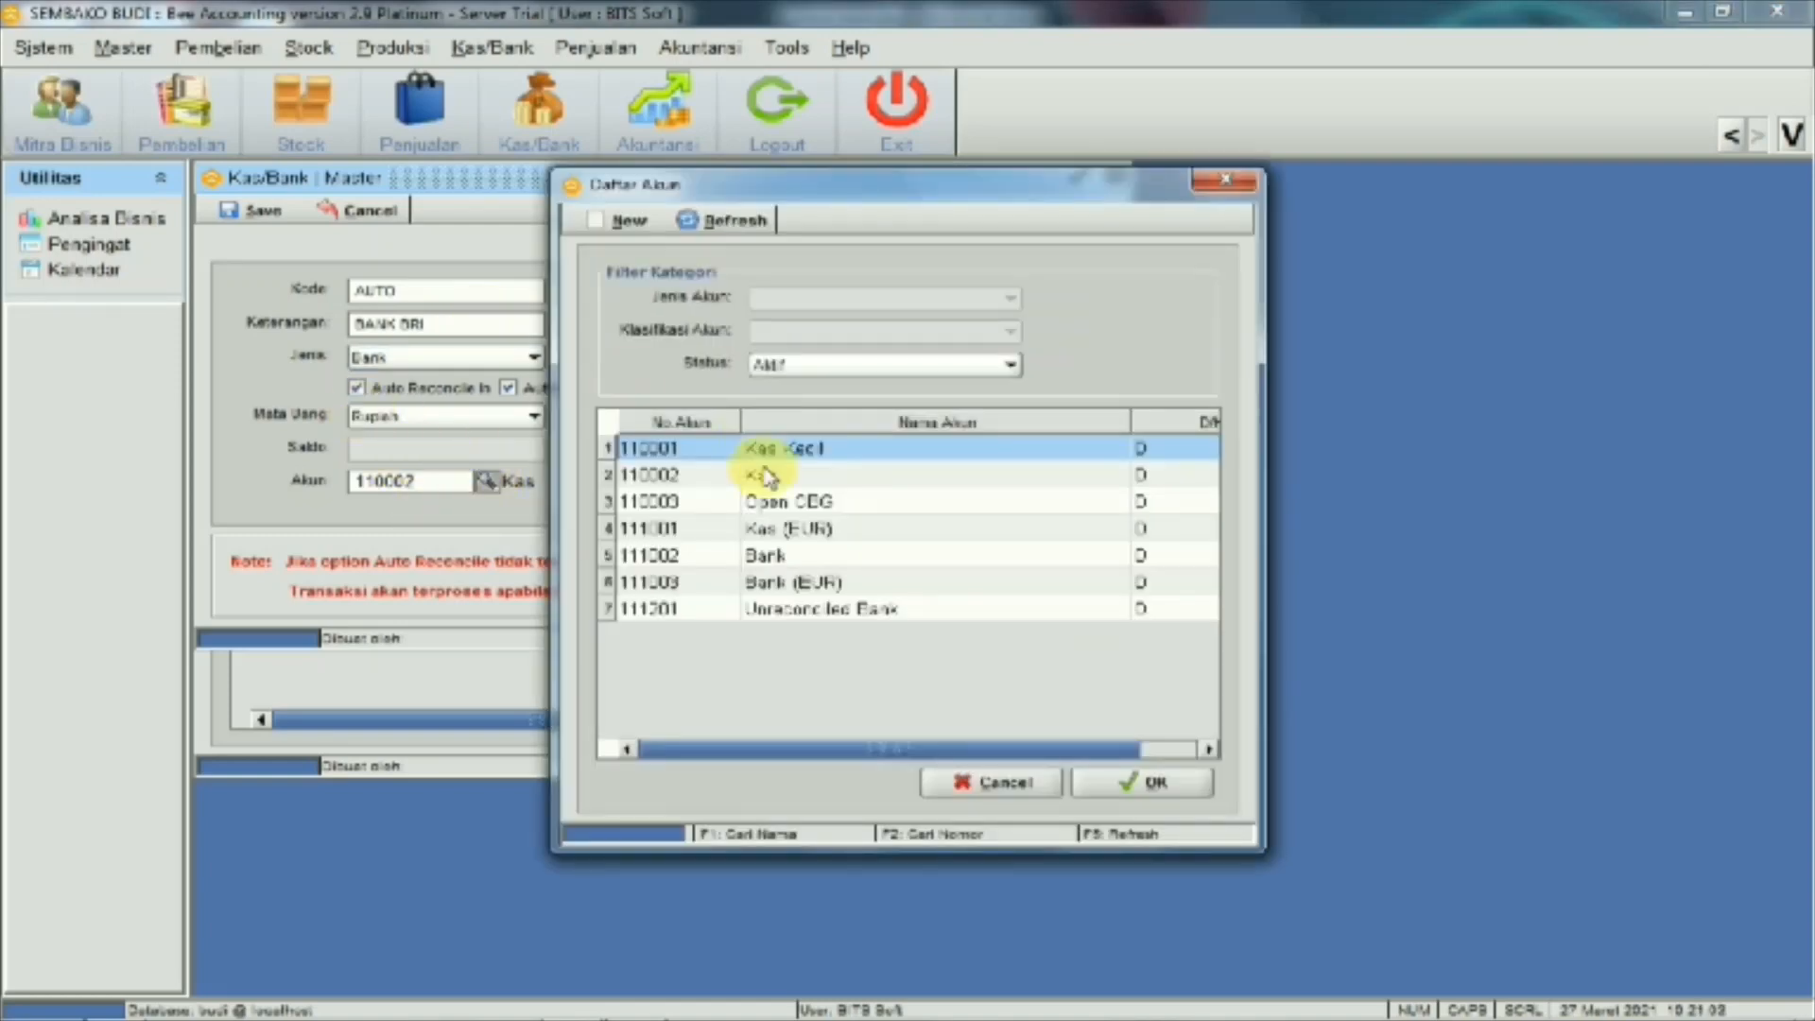
pyautogui.click(762, 558)
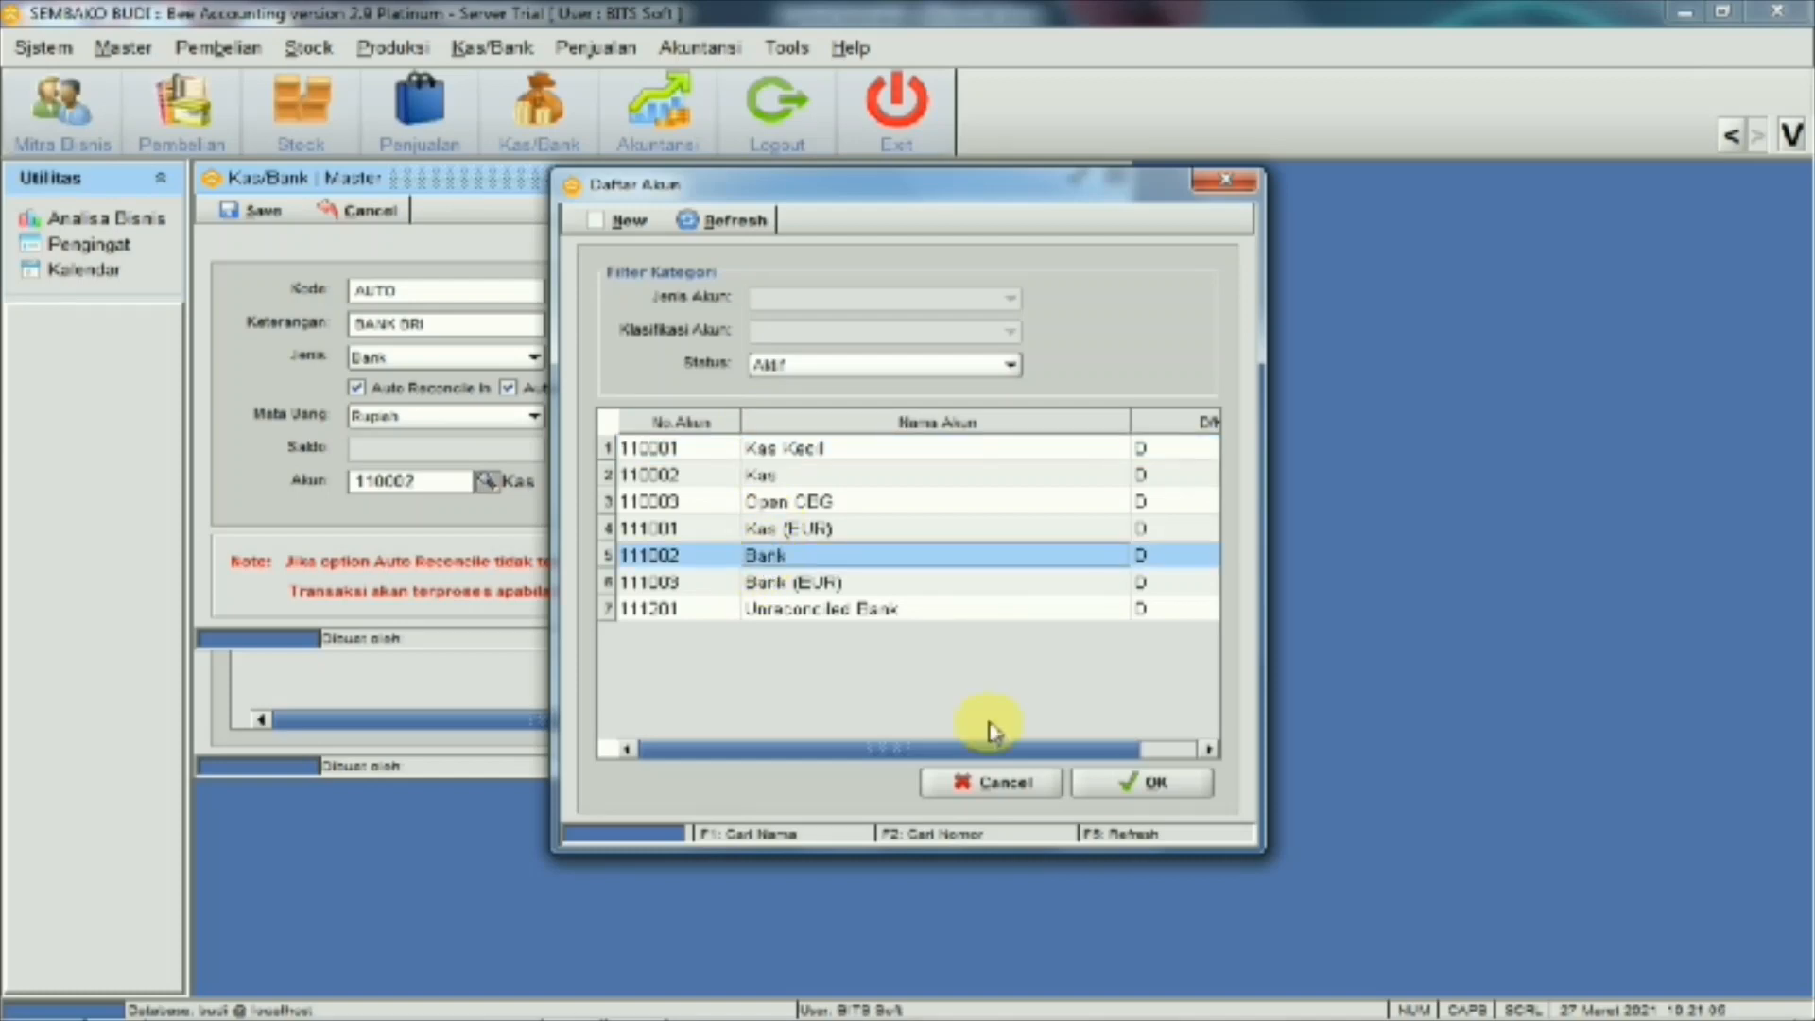
pyautogui.click(1144, 782)
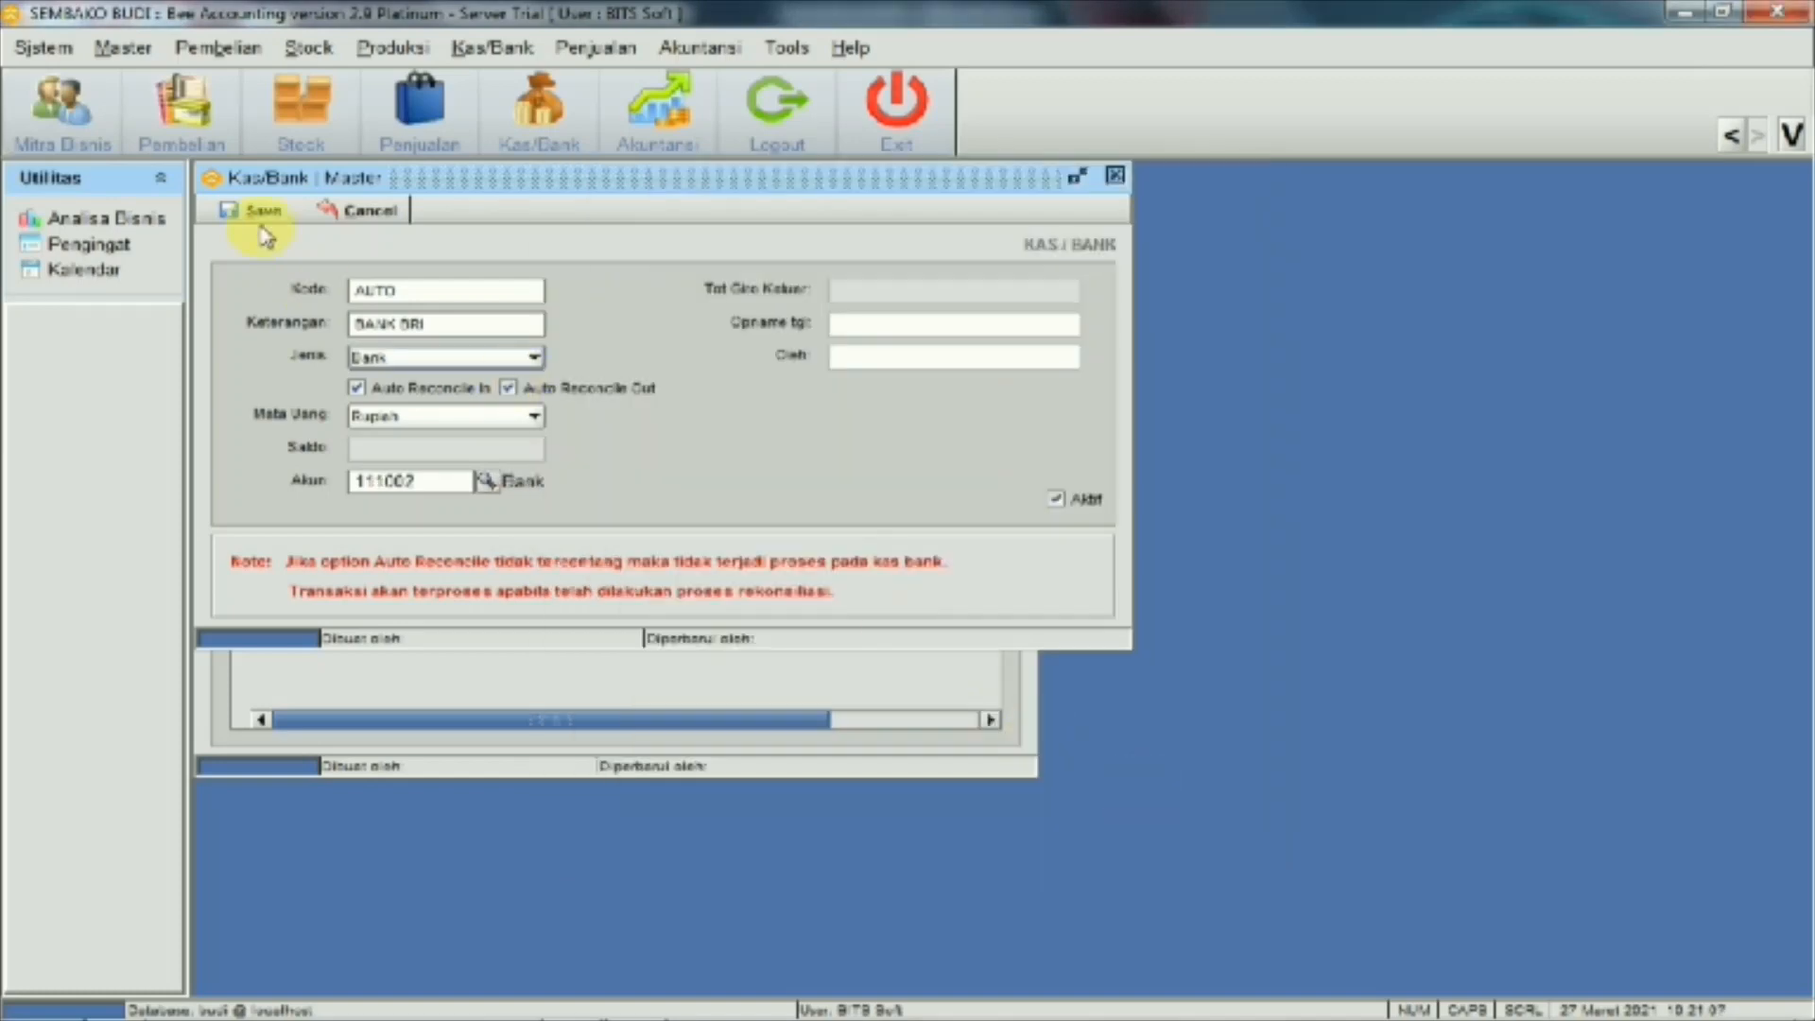
pyautogui.click(264, 214)
pyautogui.click(888, 550)
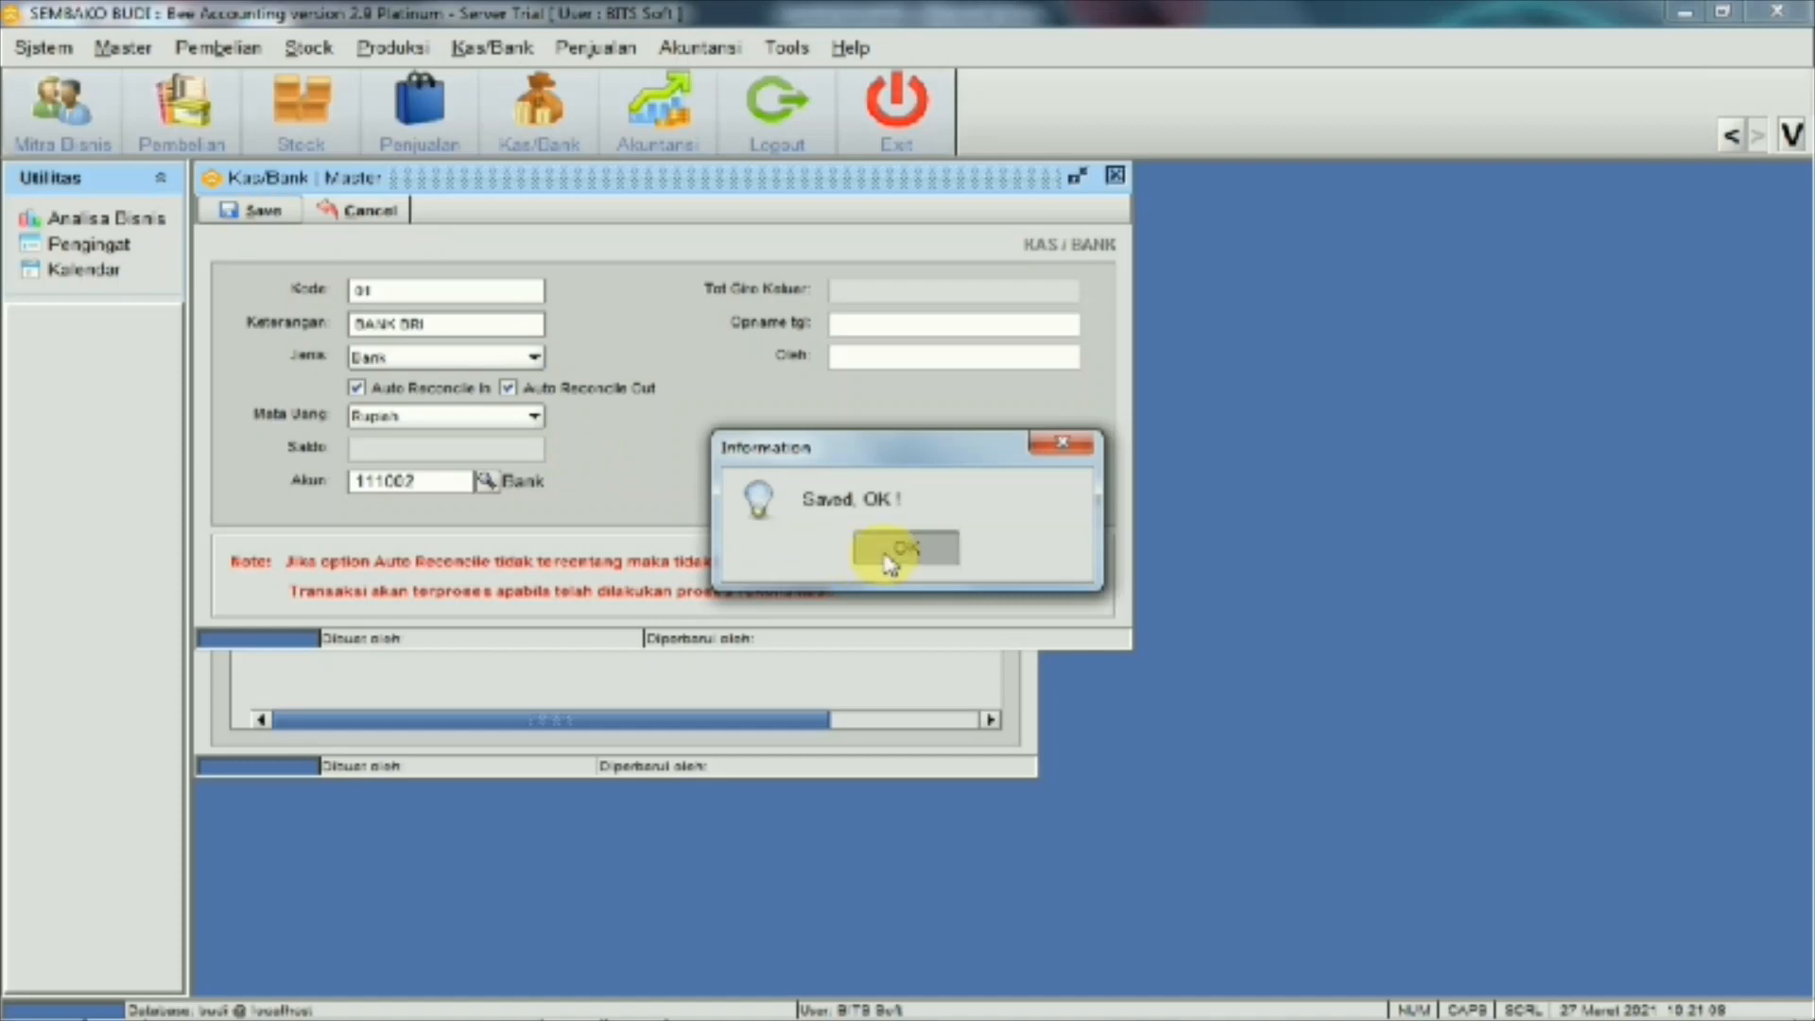
# Enter a 30,000,000 BANK BRI opening balance dated 01/03/2021, noted 'saldo awal budi', and save it
pyautogui.click(1116, 177)
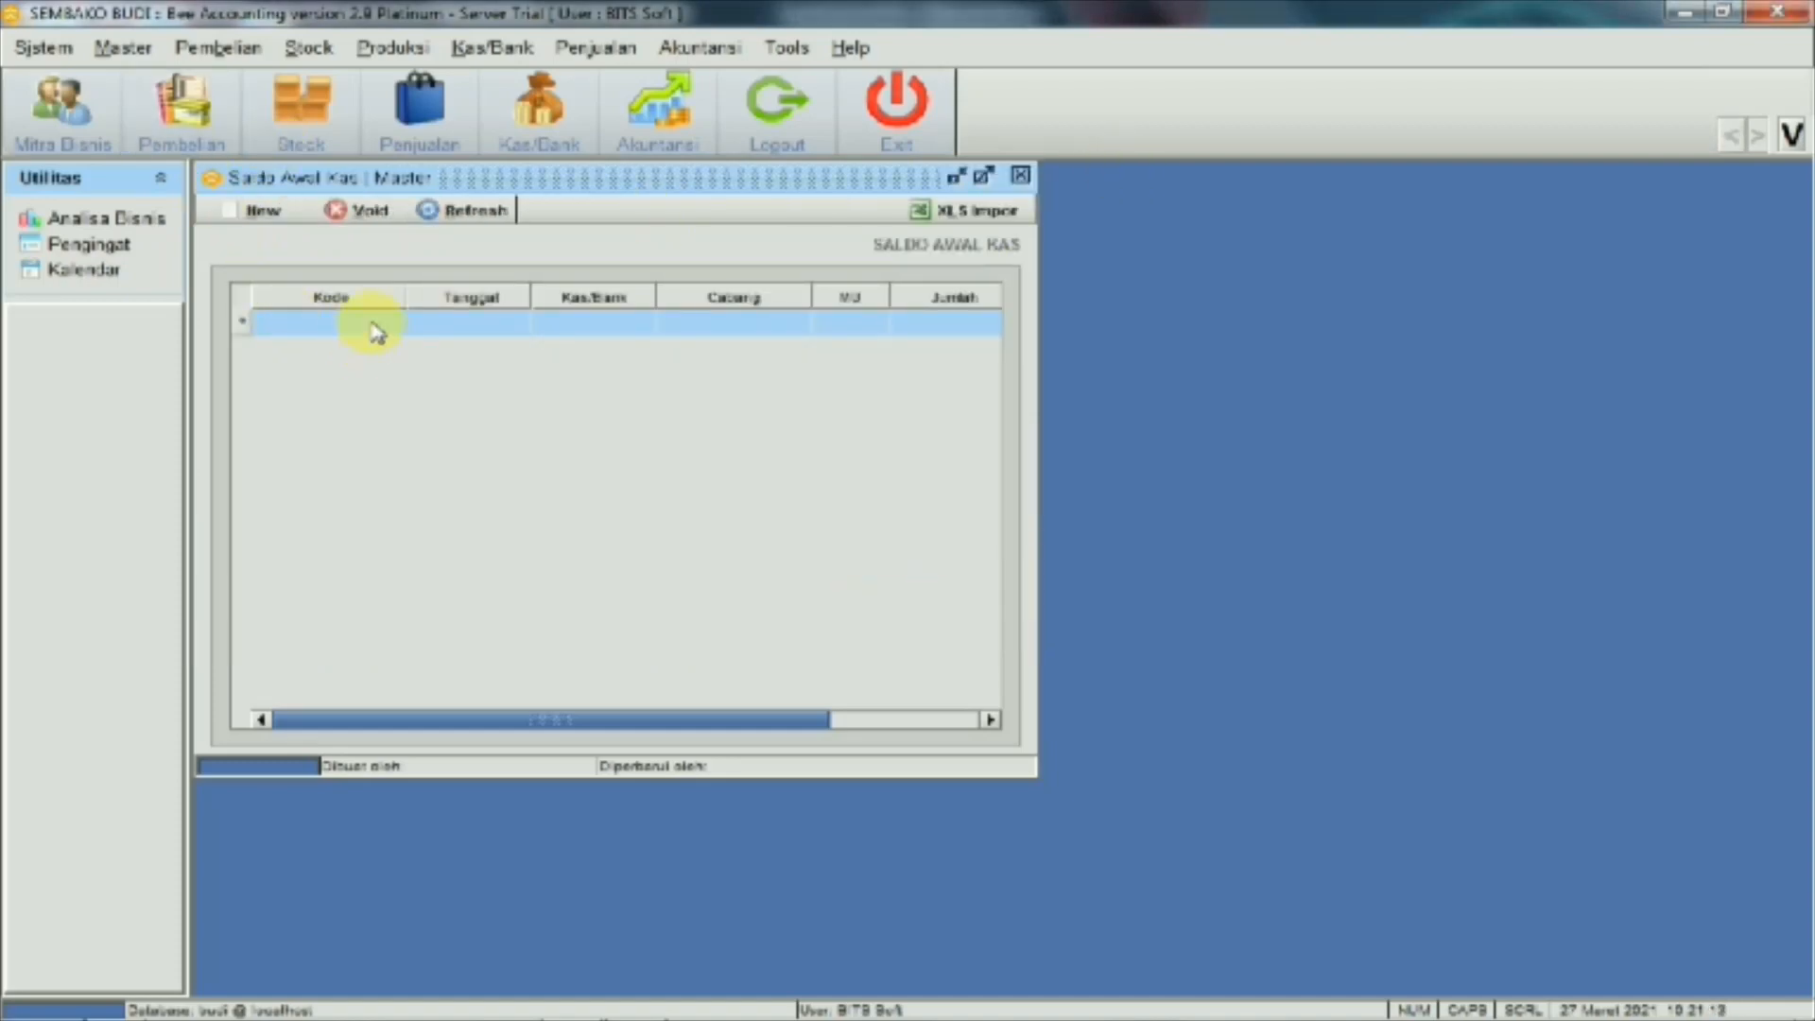
pyautogui.click(272, 213)
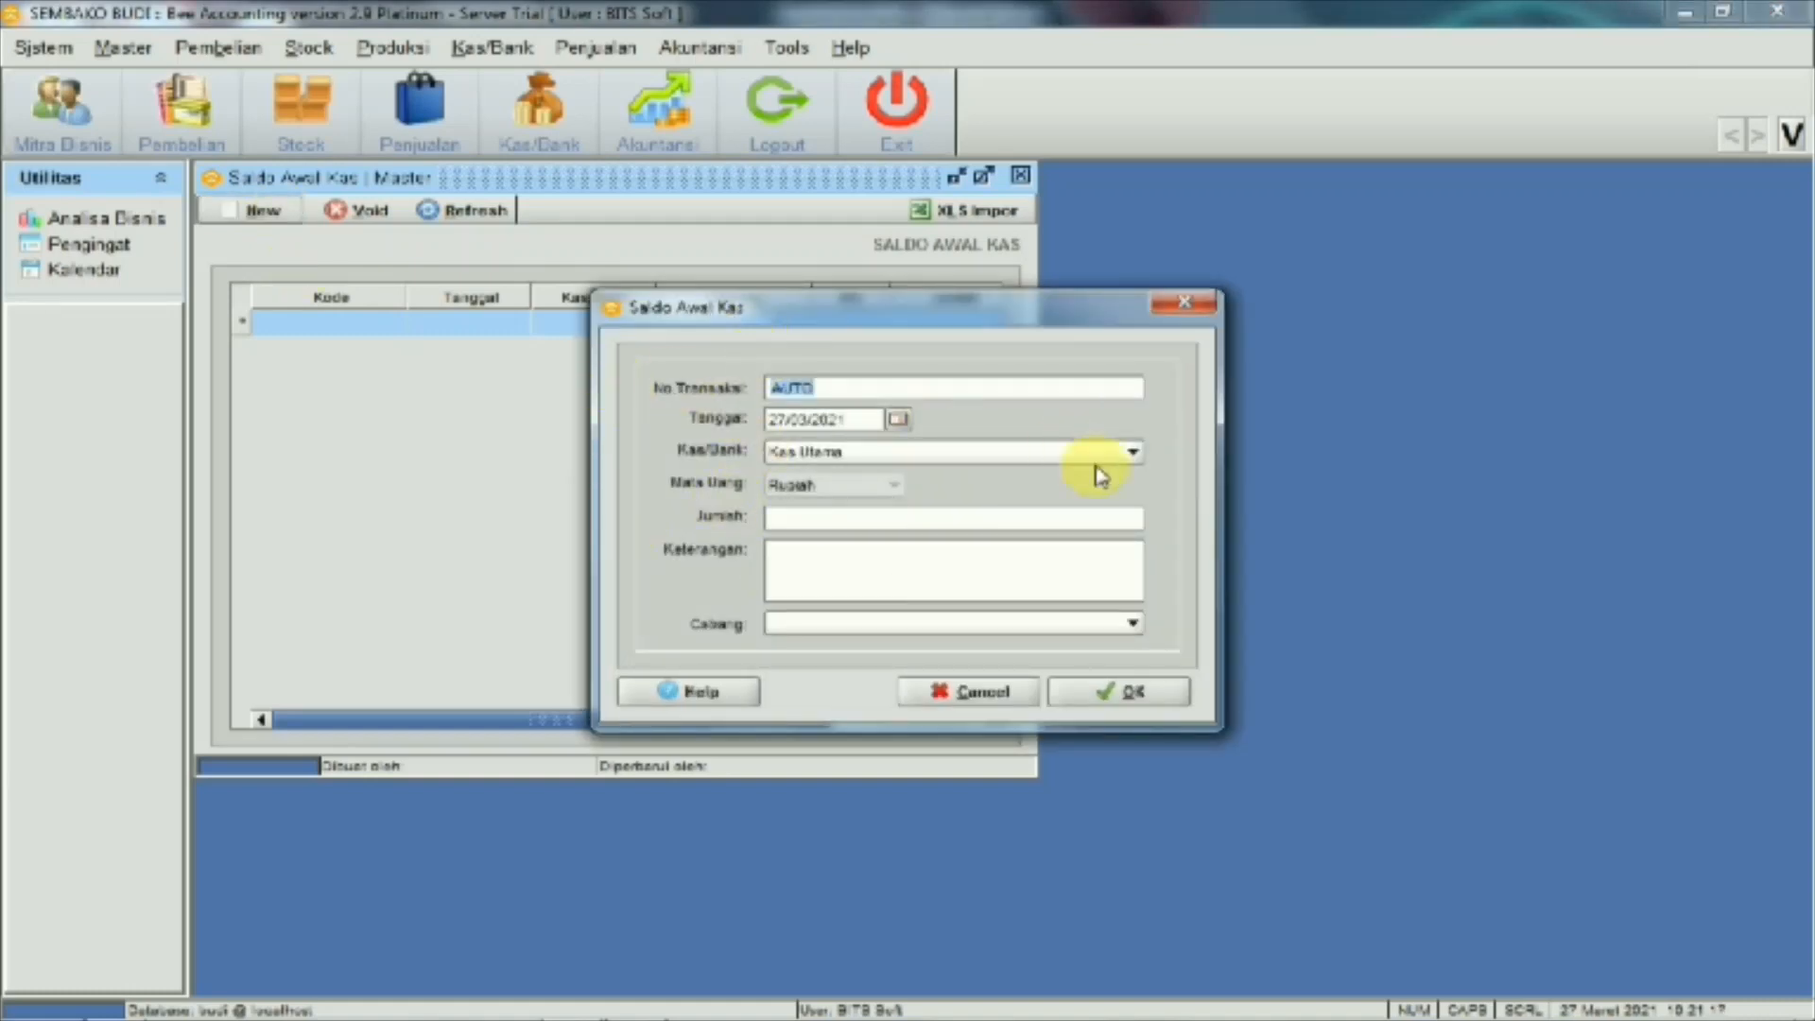
pyautogui.click(1132, 452)
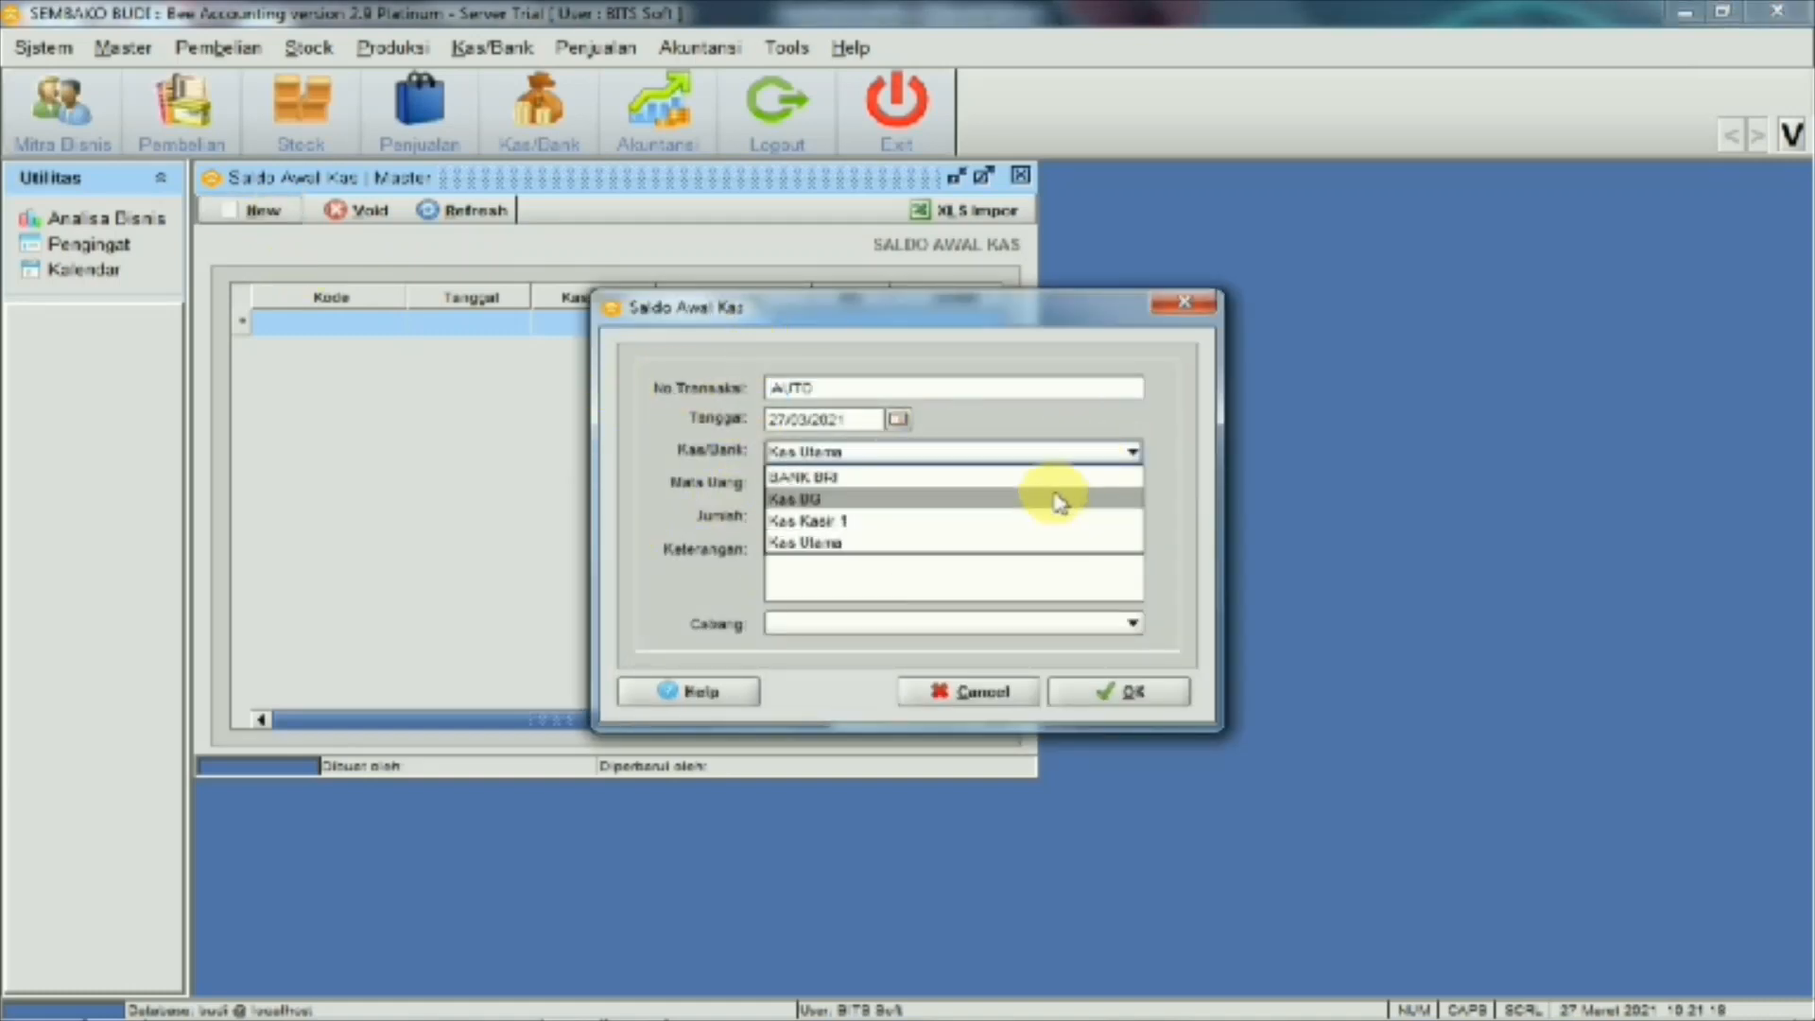
pyautogui.click(1053, 478)
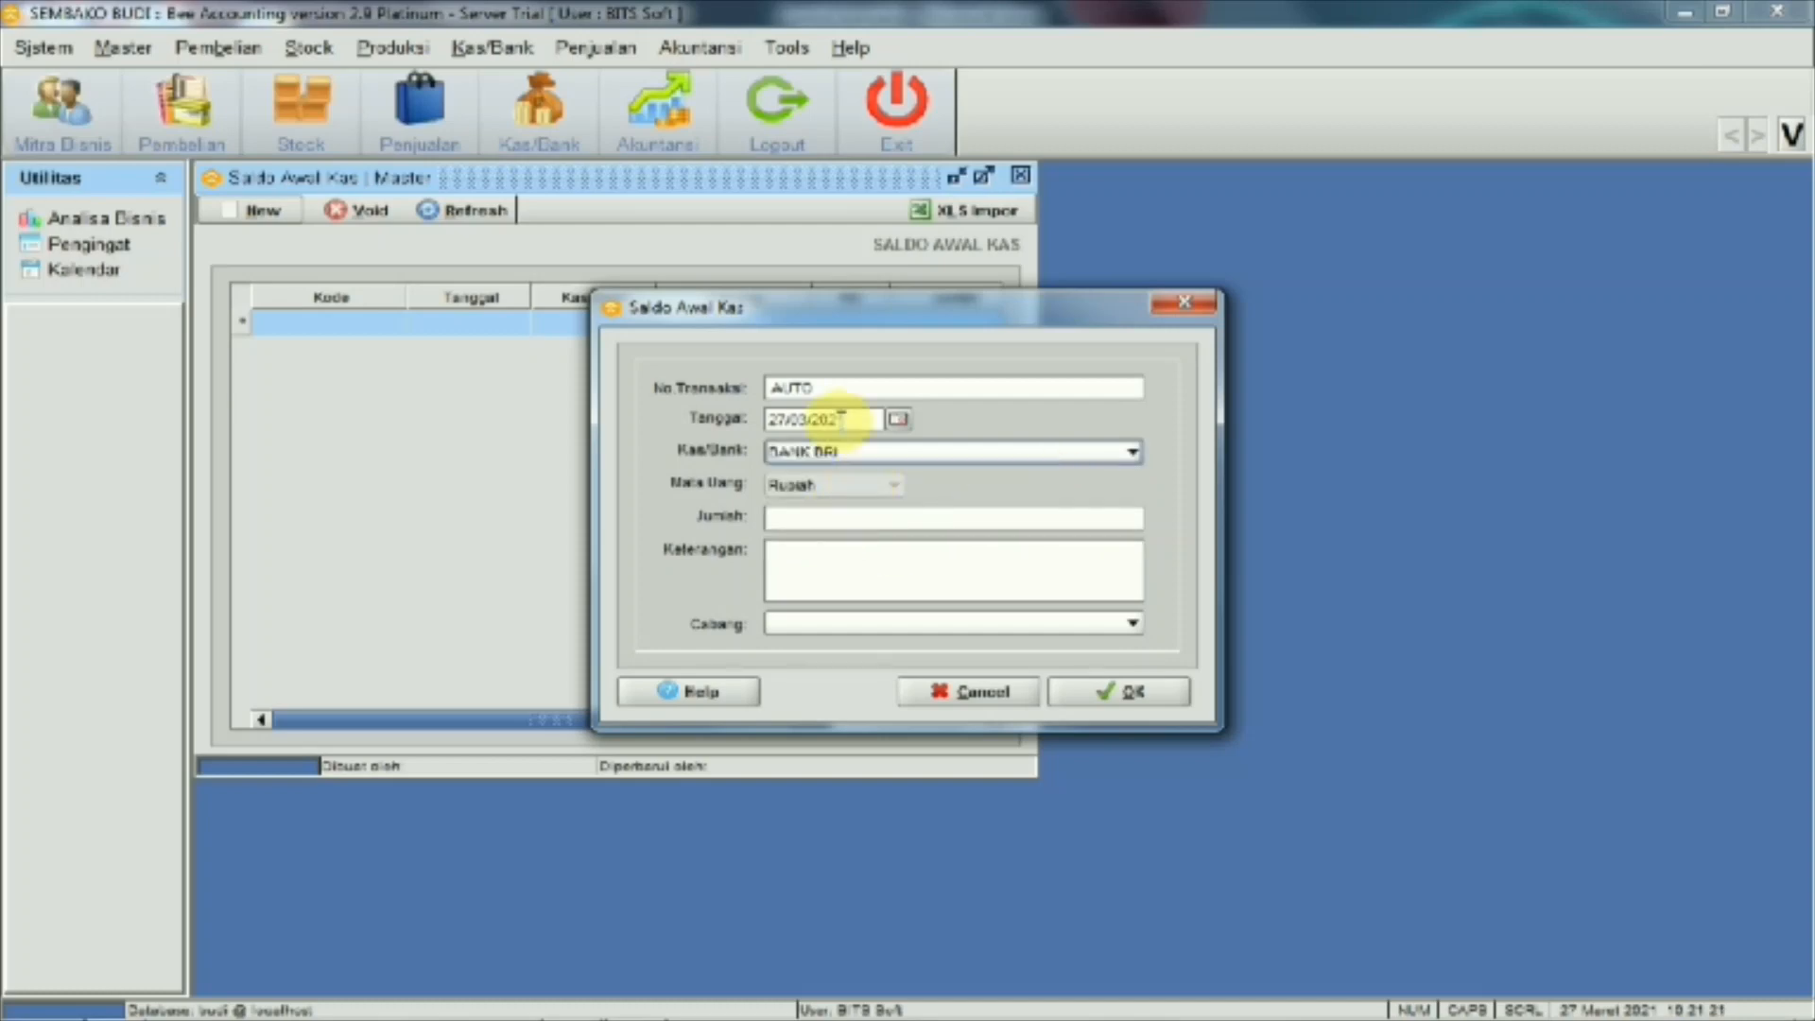
pyautogui.click(782, 419)
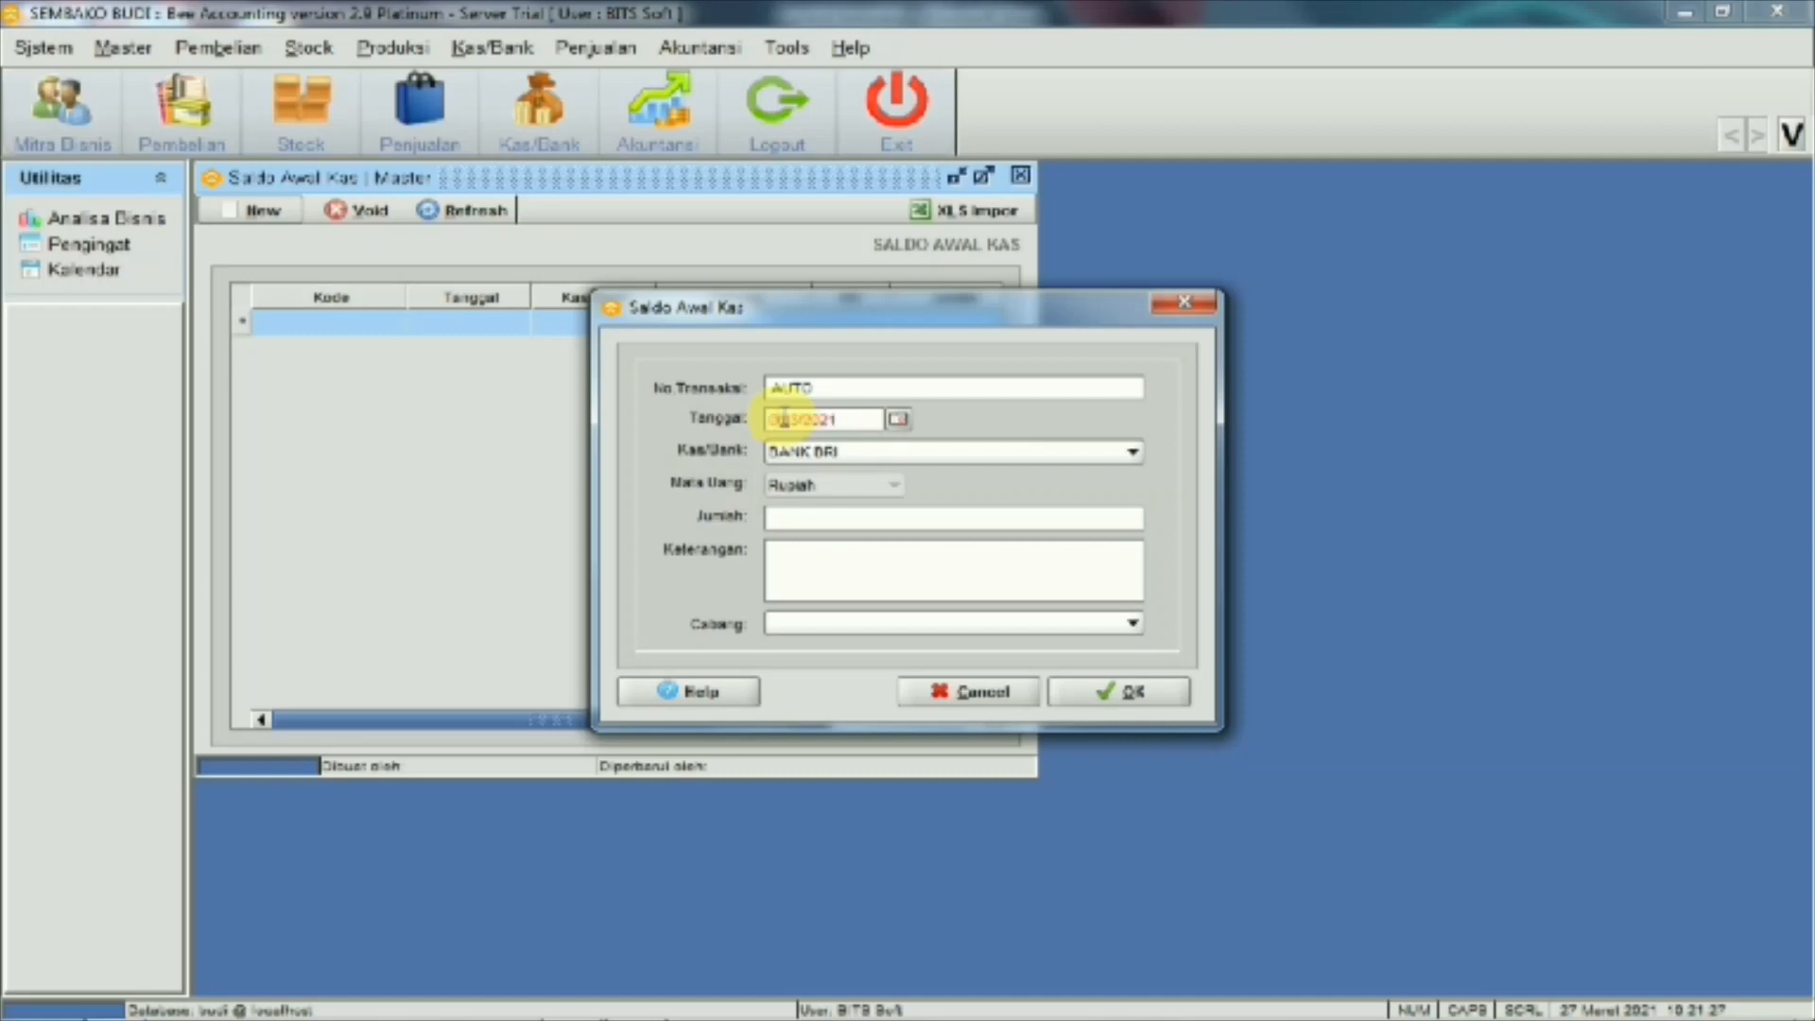
pyautogui.write('01')
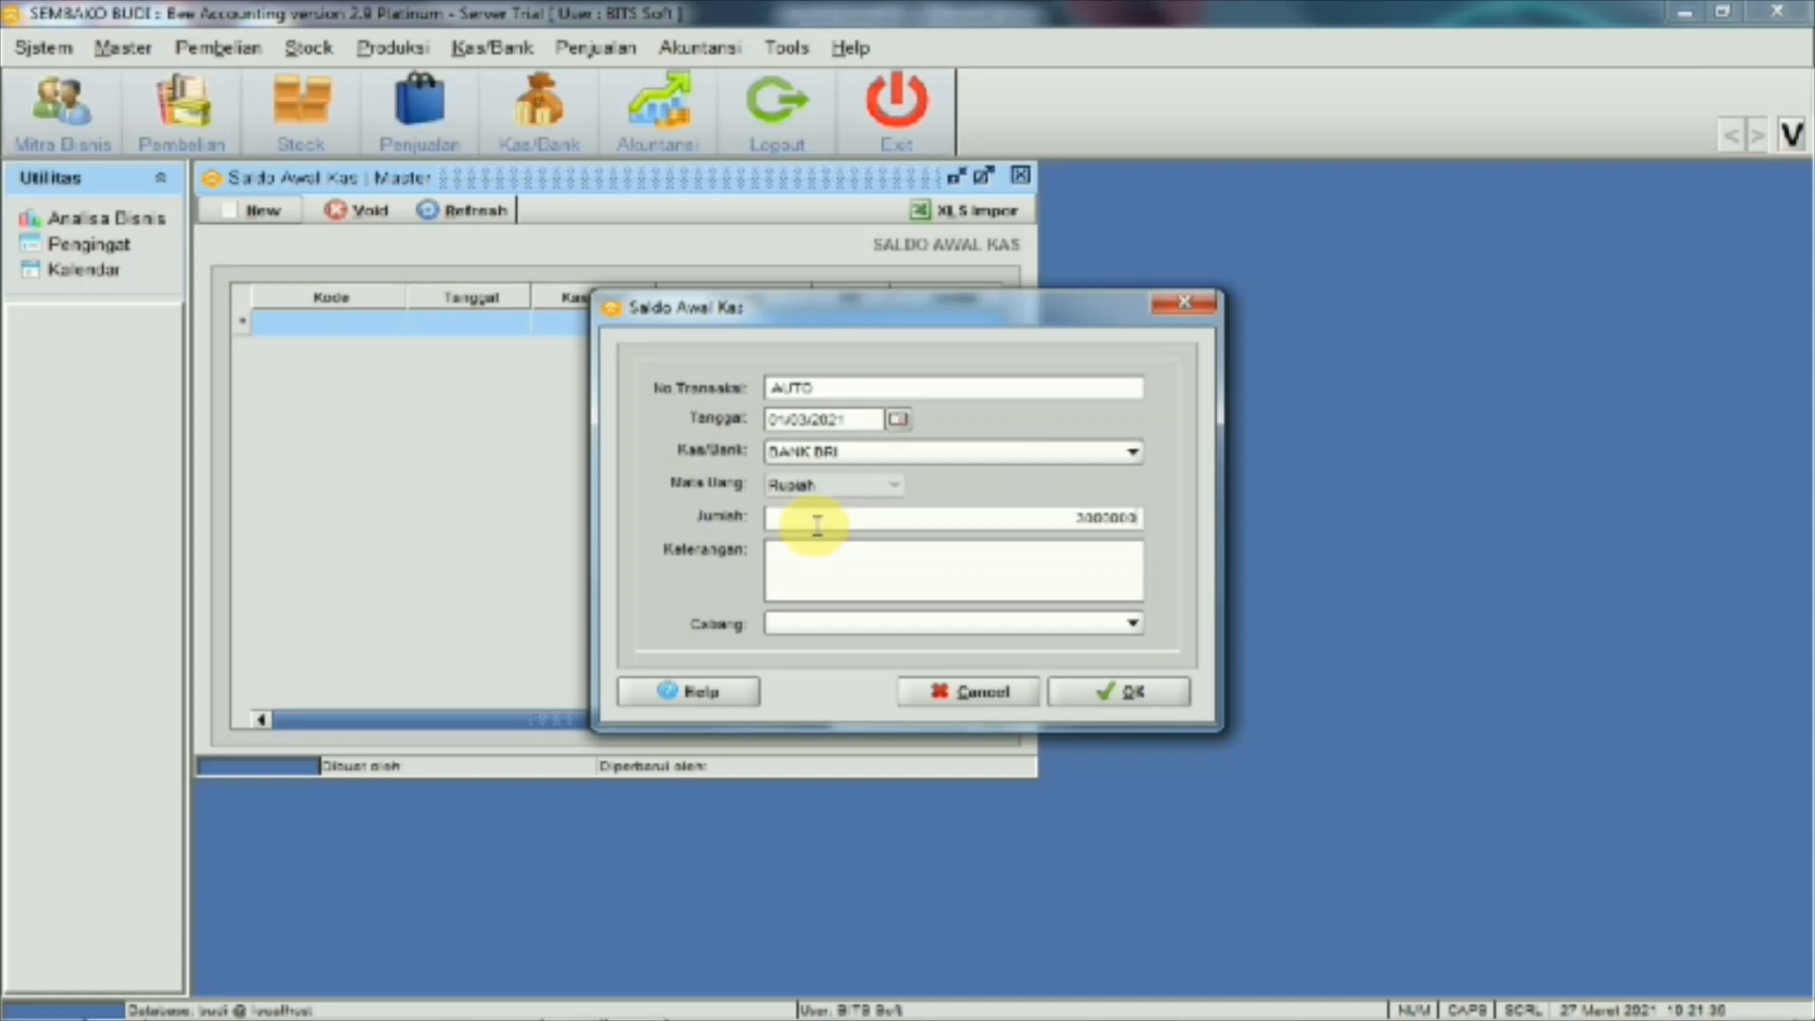
pyautogui.click(839, 562)
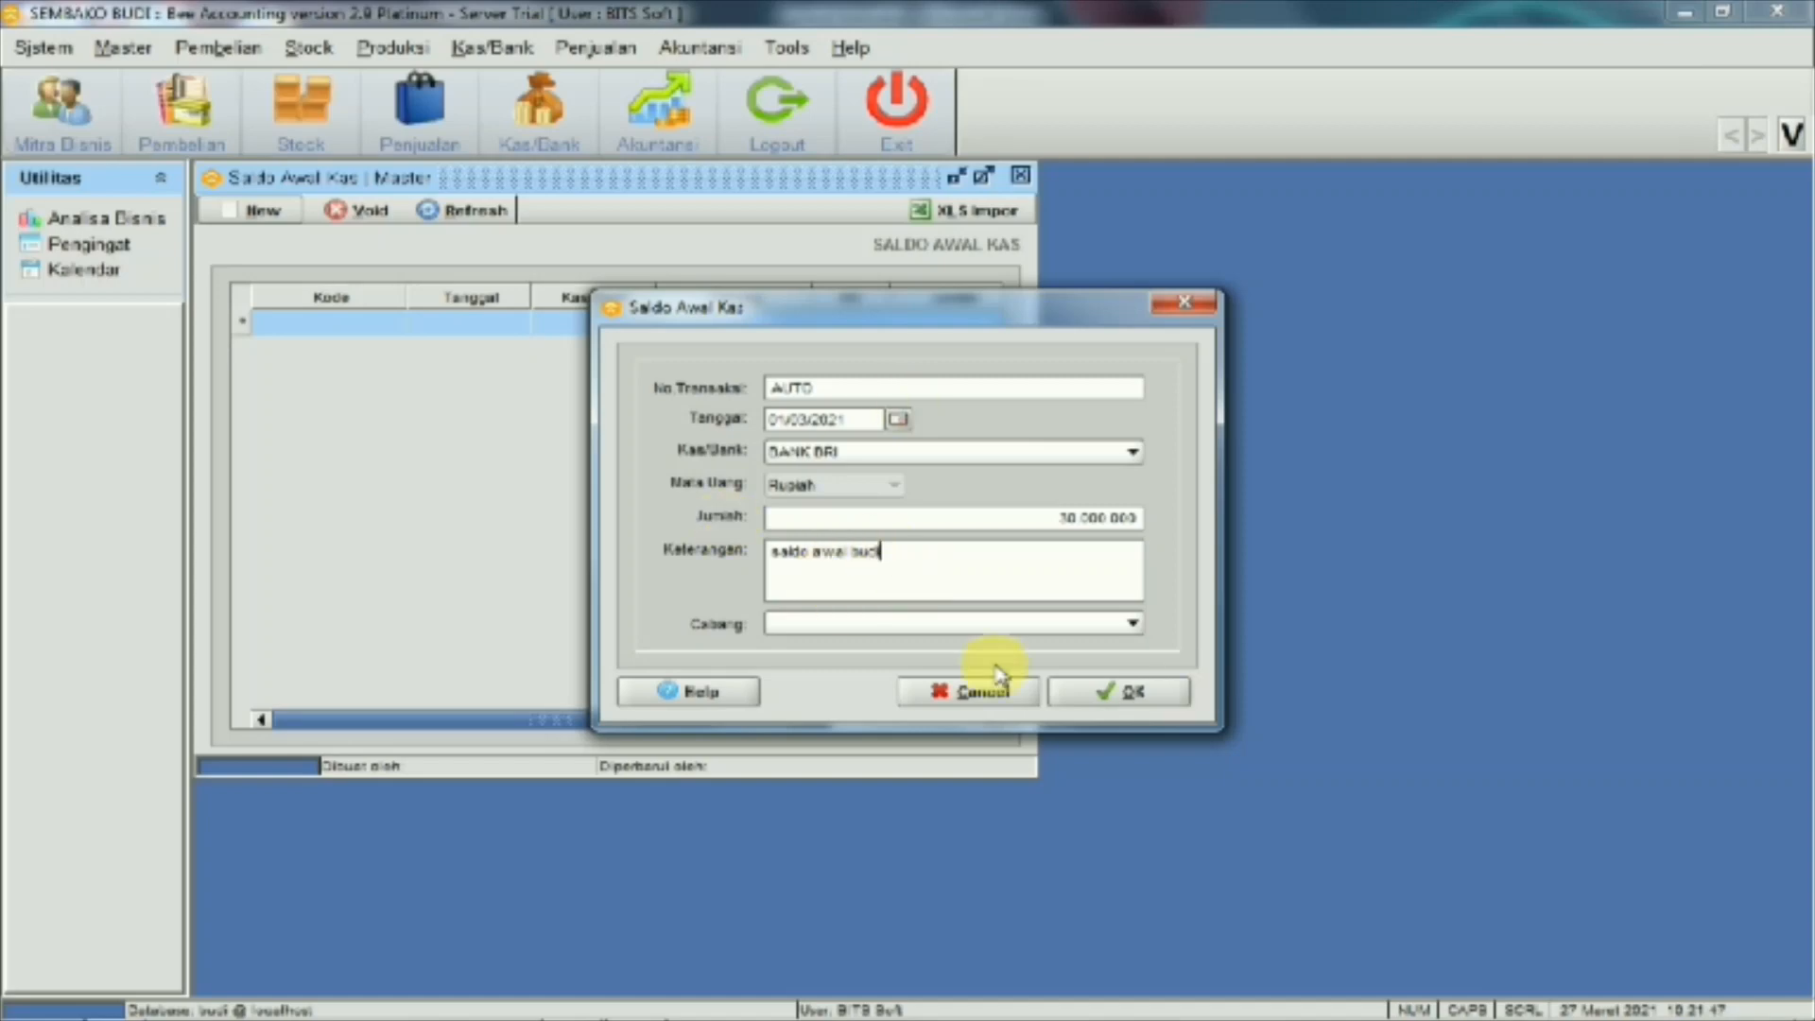
pyautogui.click(1095, 704)
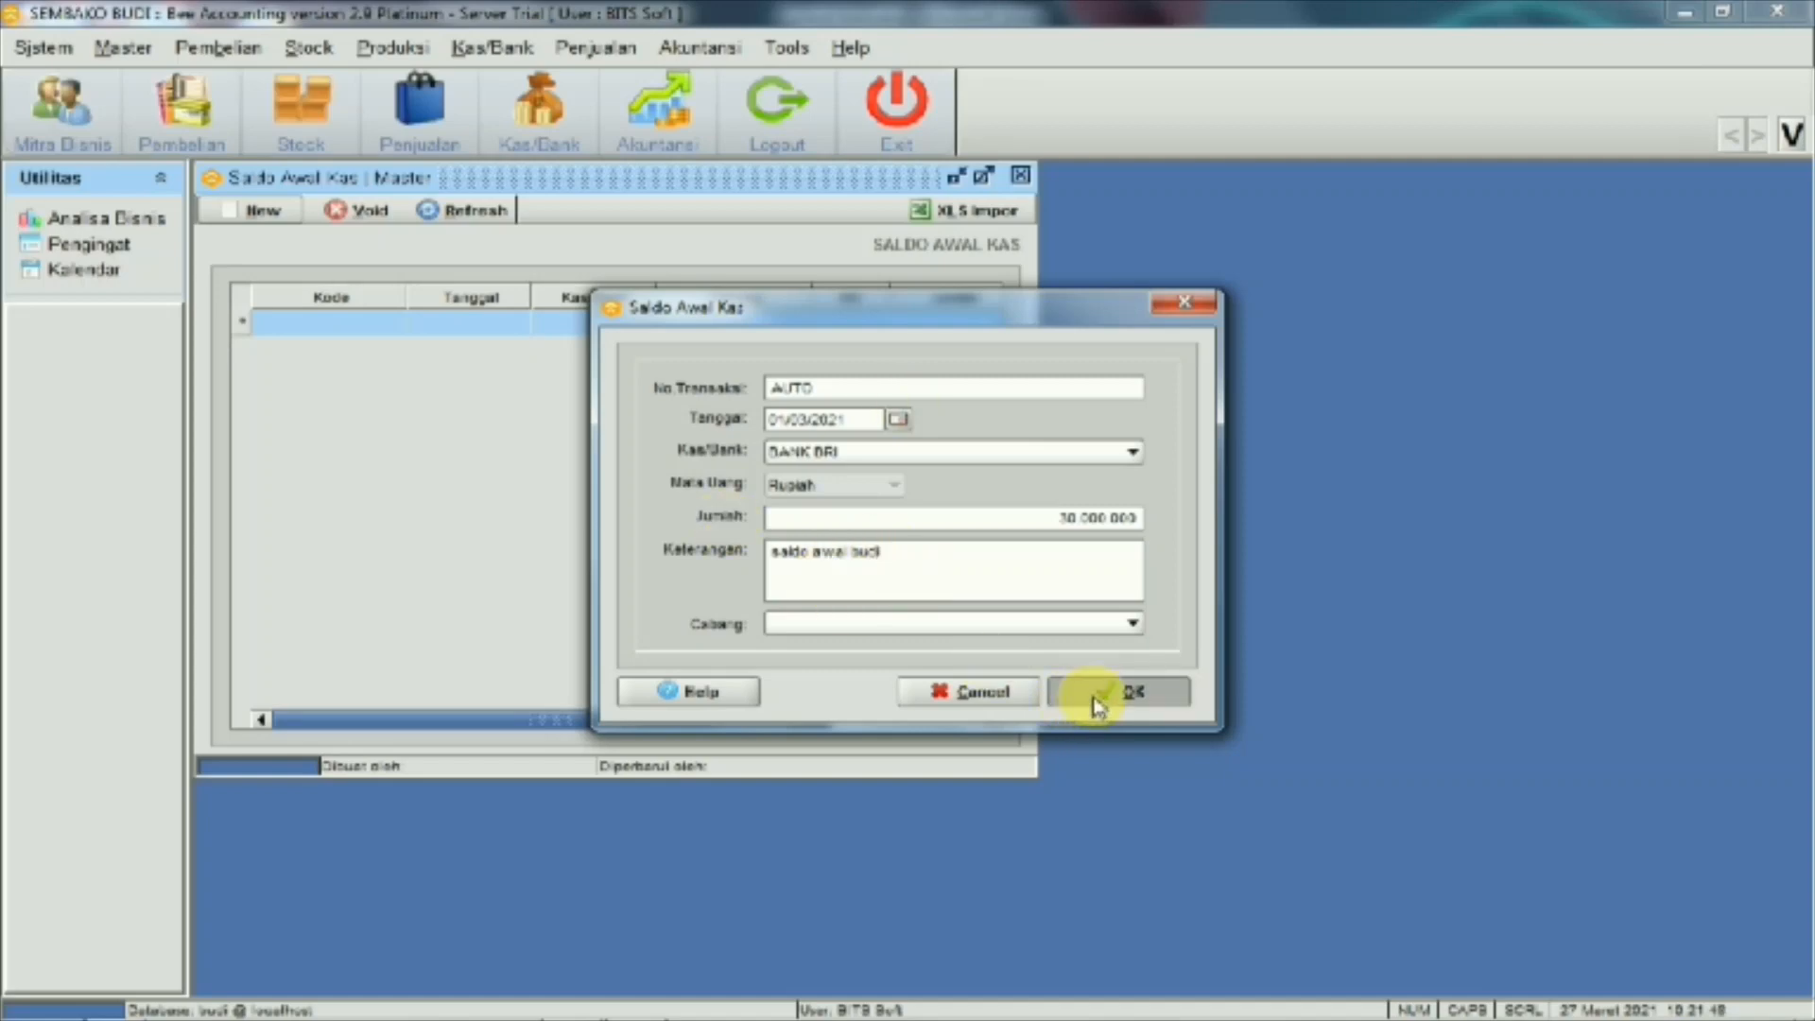
pyautogui.click(907, 567)
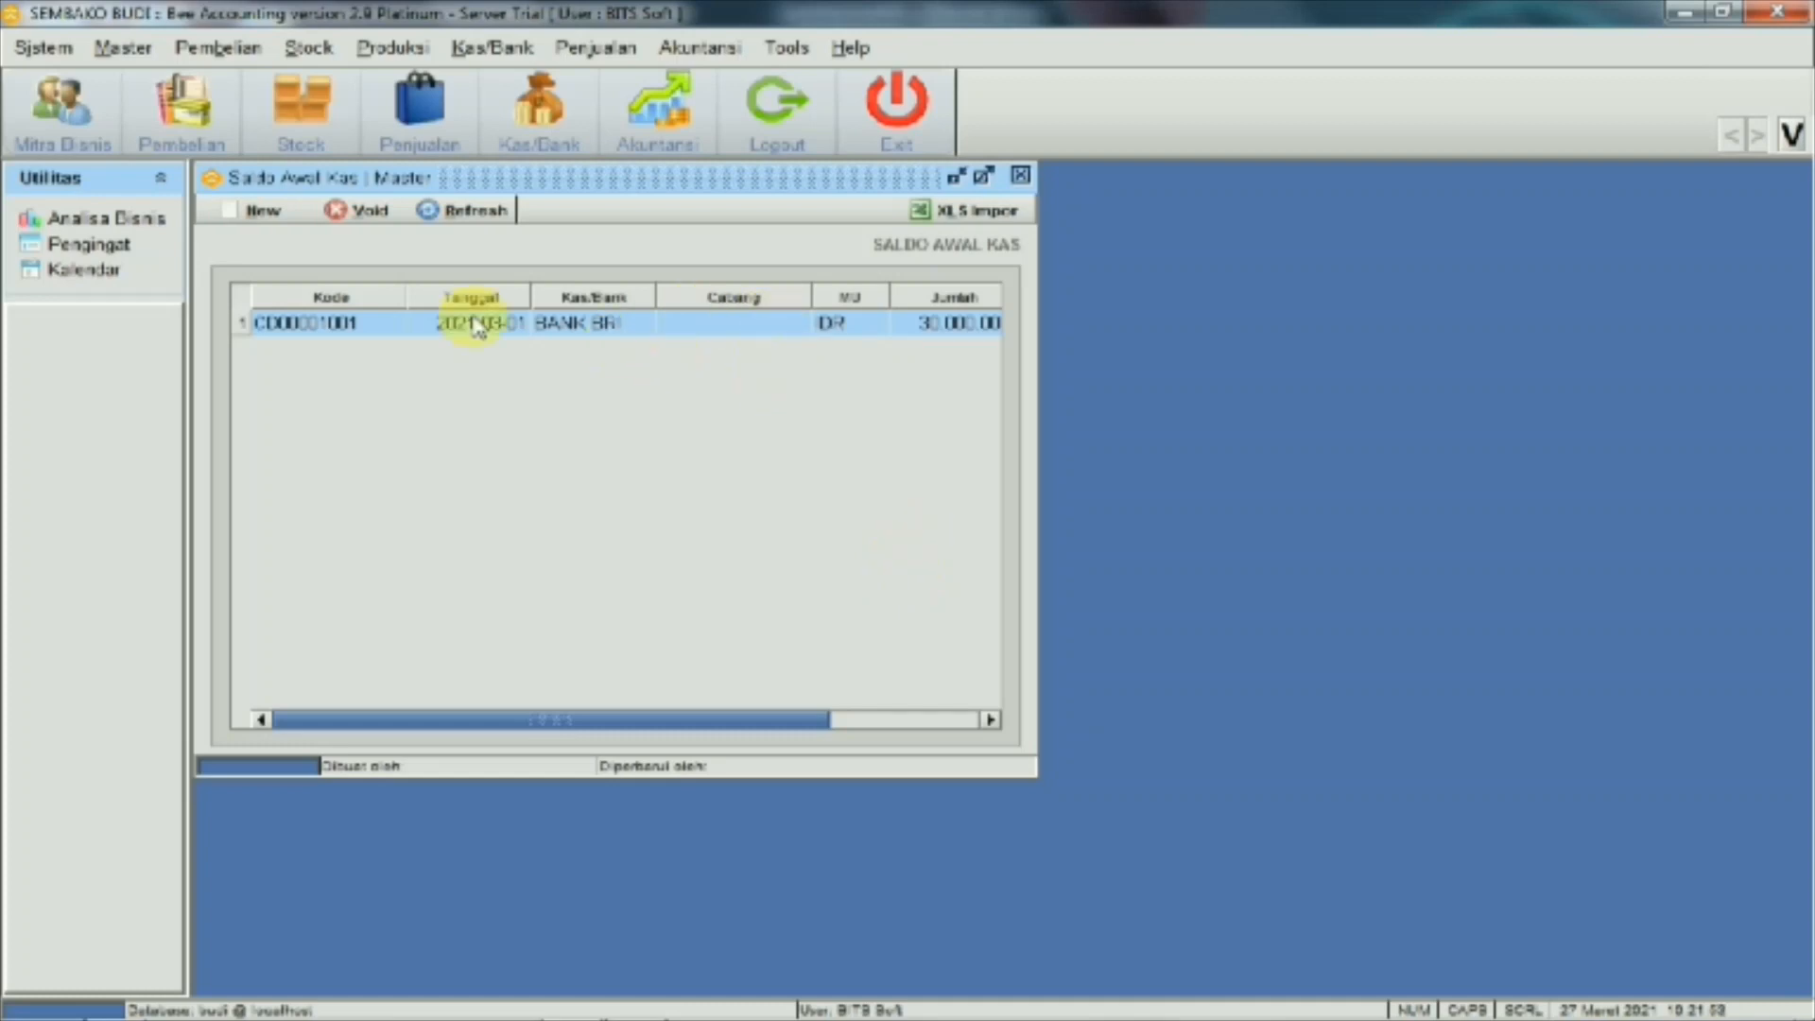
pyautogui.click(909, 722)
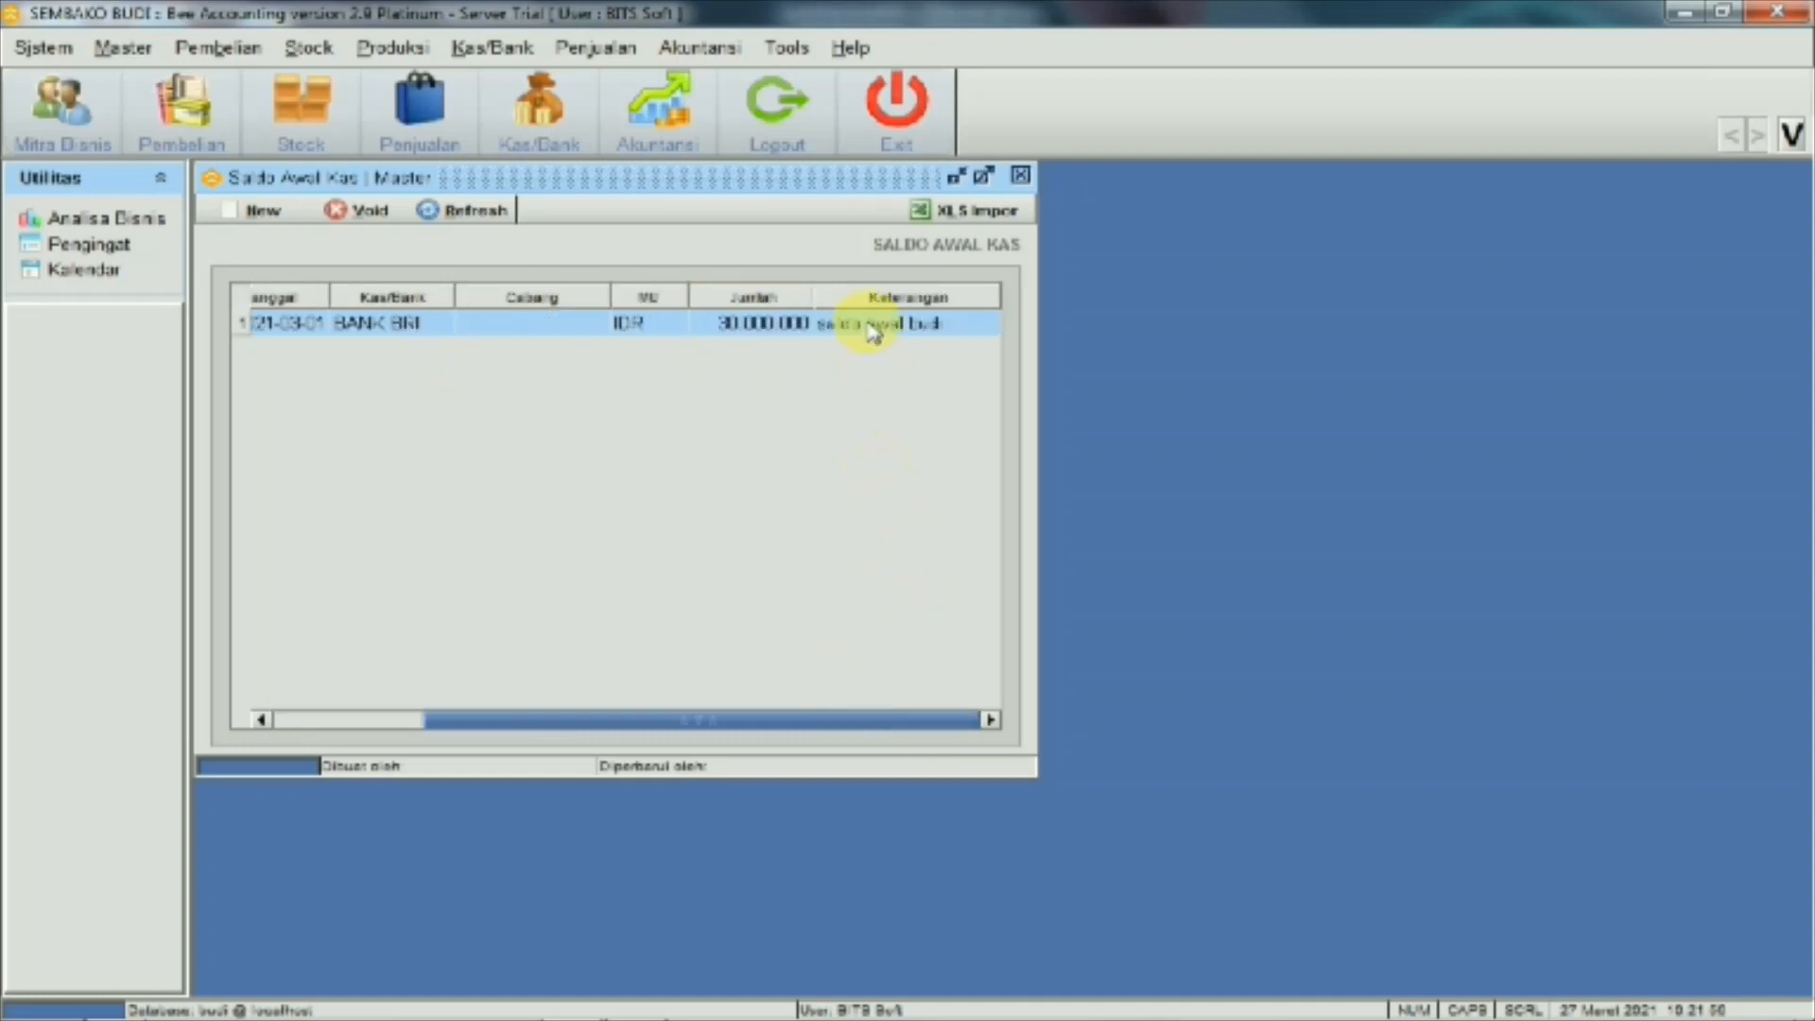
pyautogui.click(299, 722)
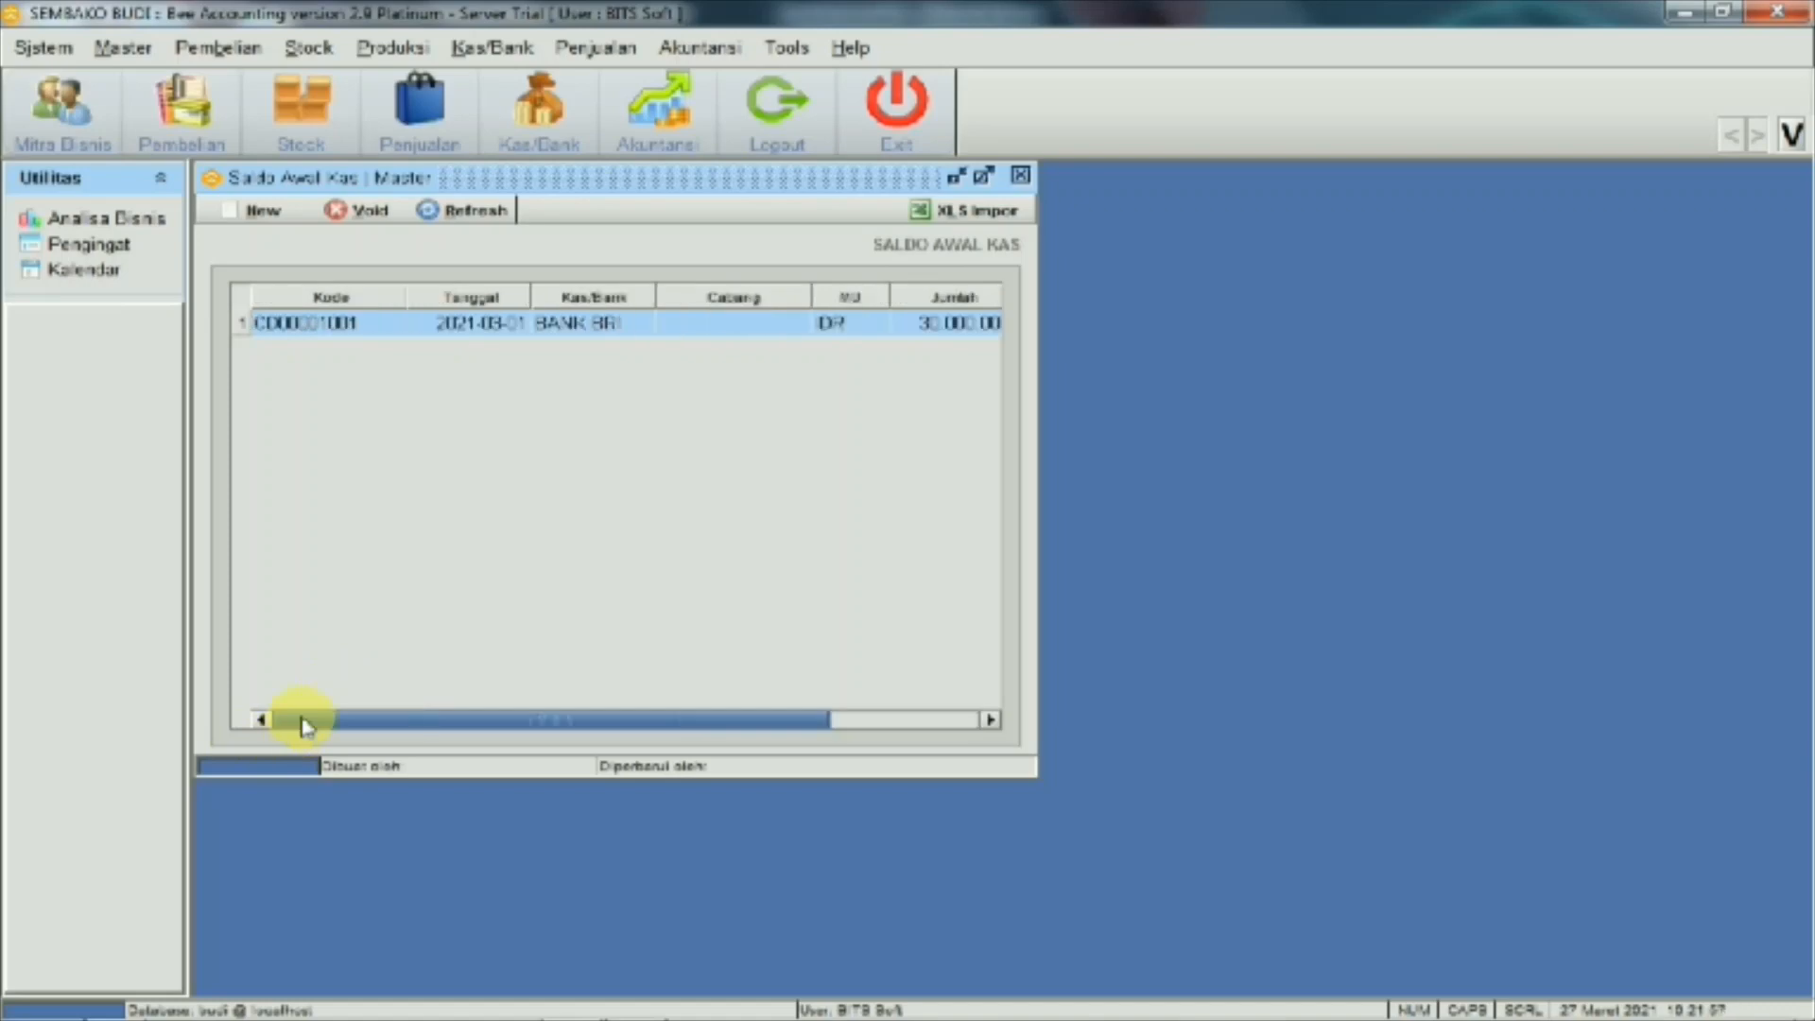
# Check BANK BRI's 30,000,000 balance in the Lihat Kas view
pyautogui.click(1024, 173)
pyautogui.click(519, 52)
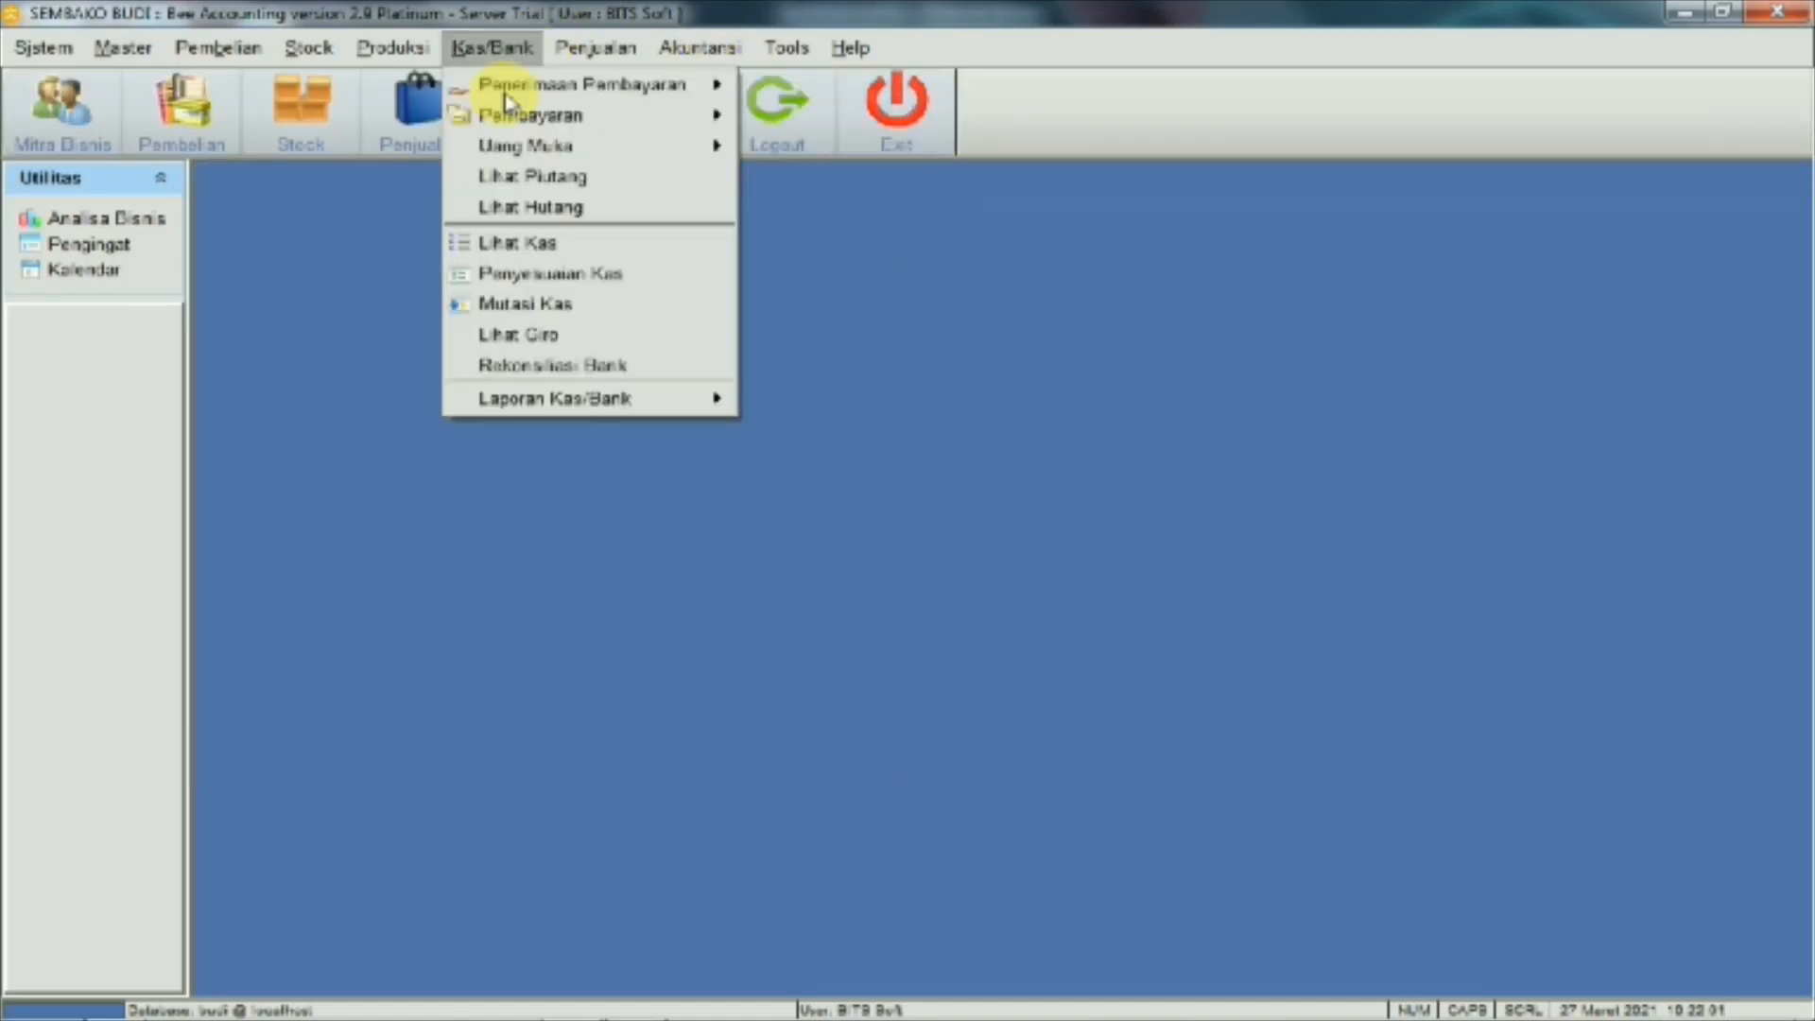
pyautogui.click(541, 248)
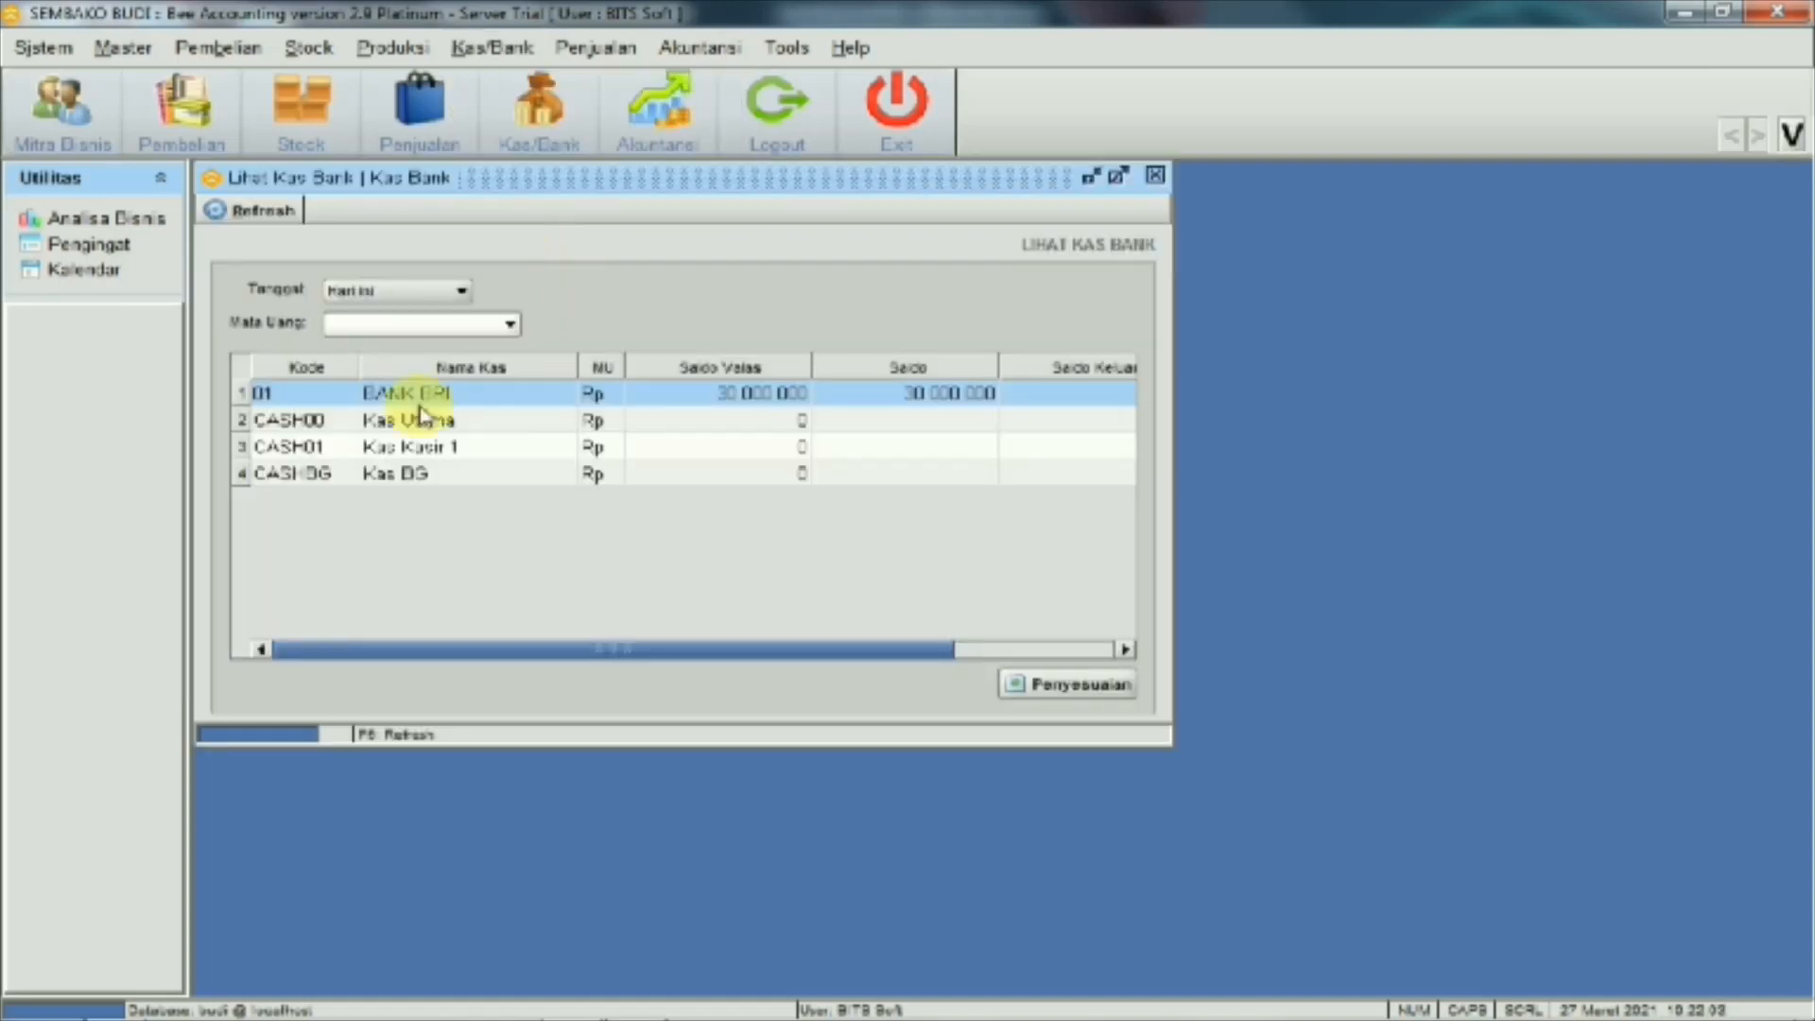
pyautogui.click(1154, 175)
# Preview the Neraca balance sheet report showing 30,000,000 in account 111002, then close it
pyautogui.click(721, 59)
pyautogui.moveTo(856, 390)
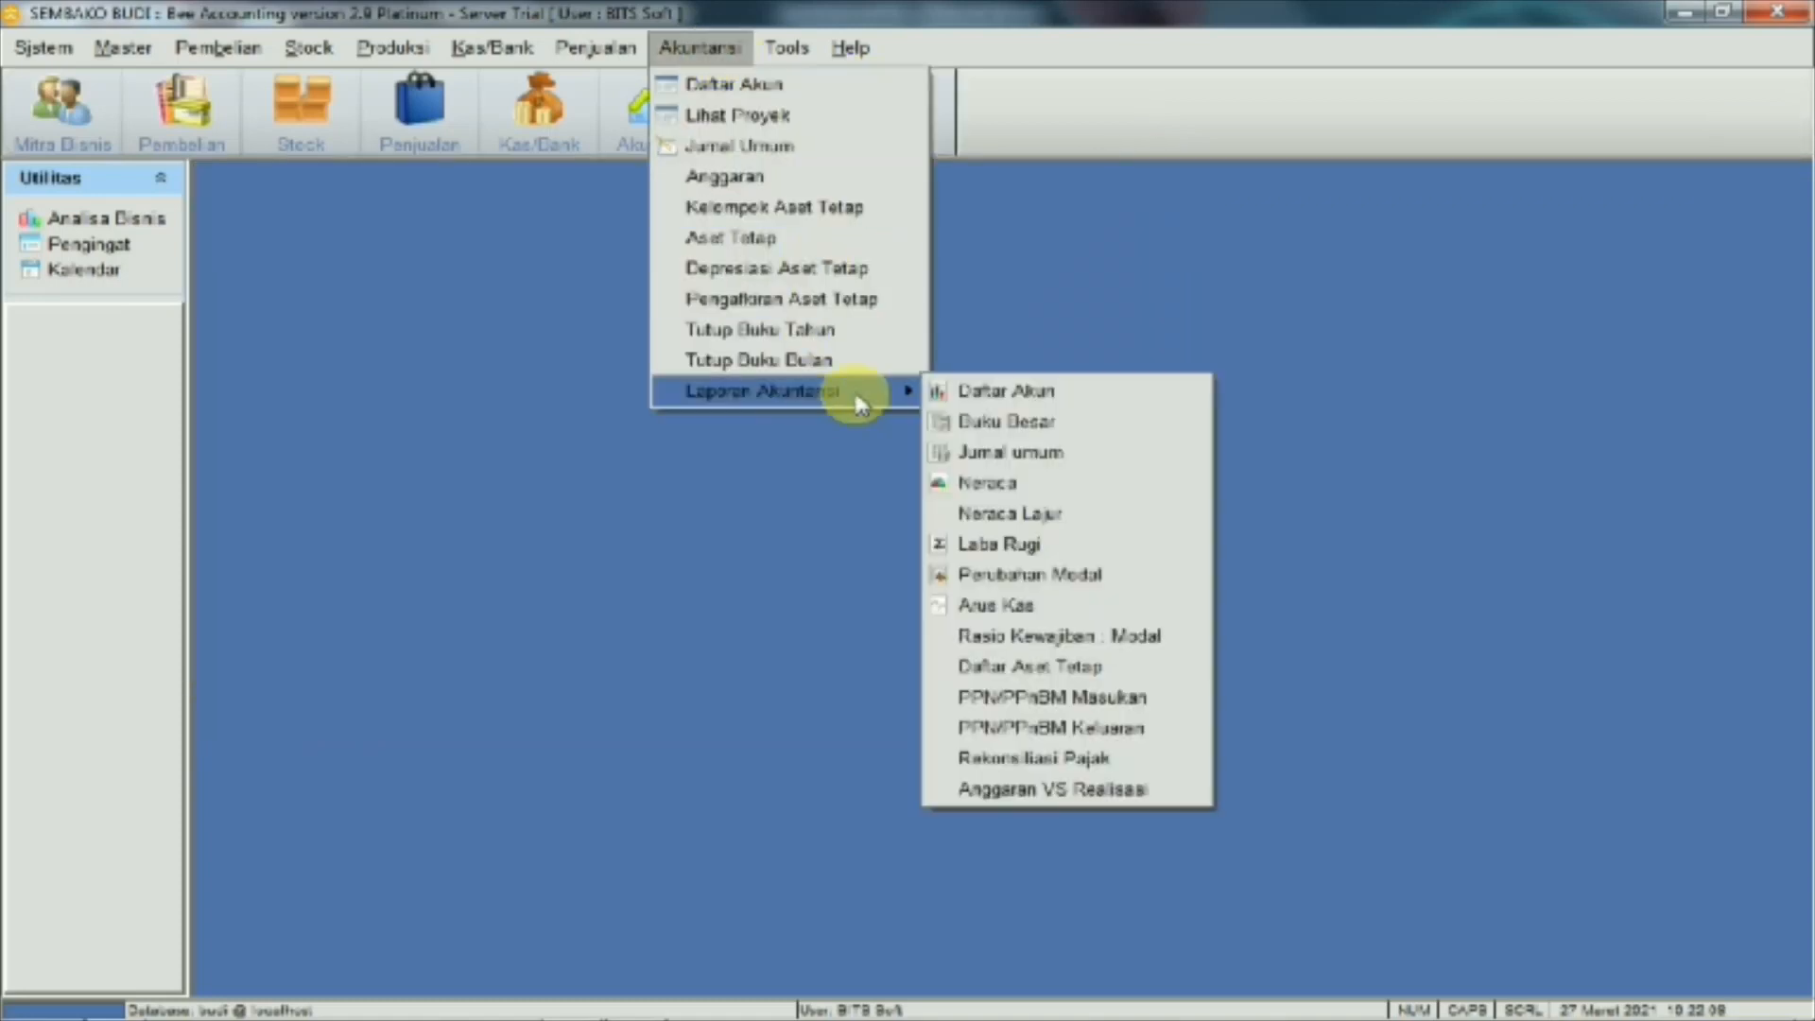
pyautogui.click(993, 483)
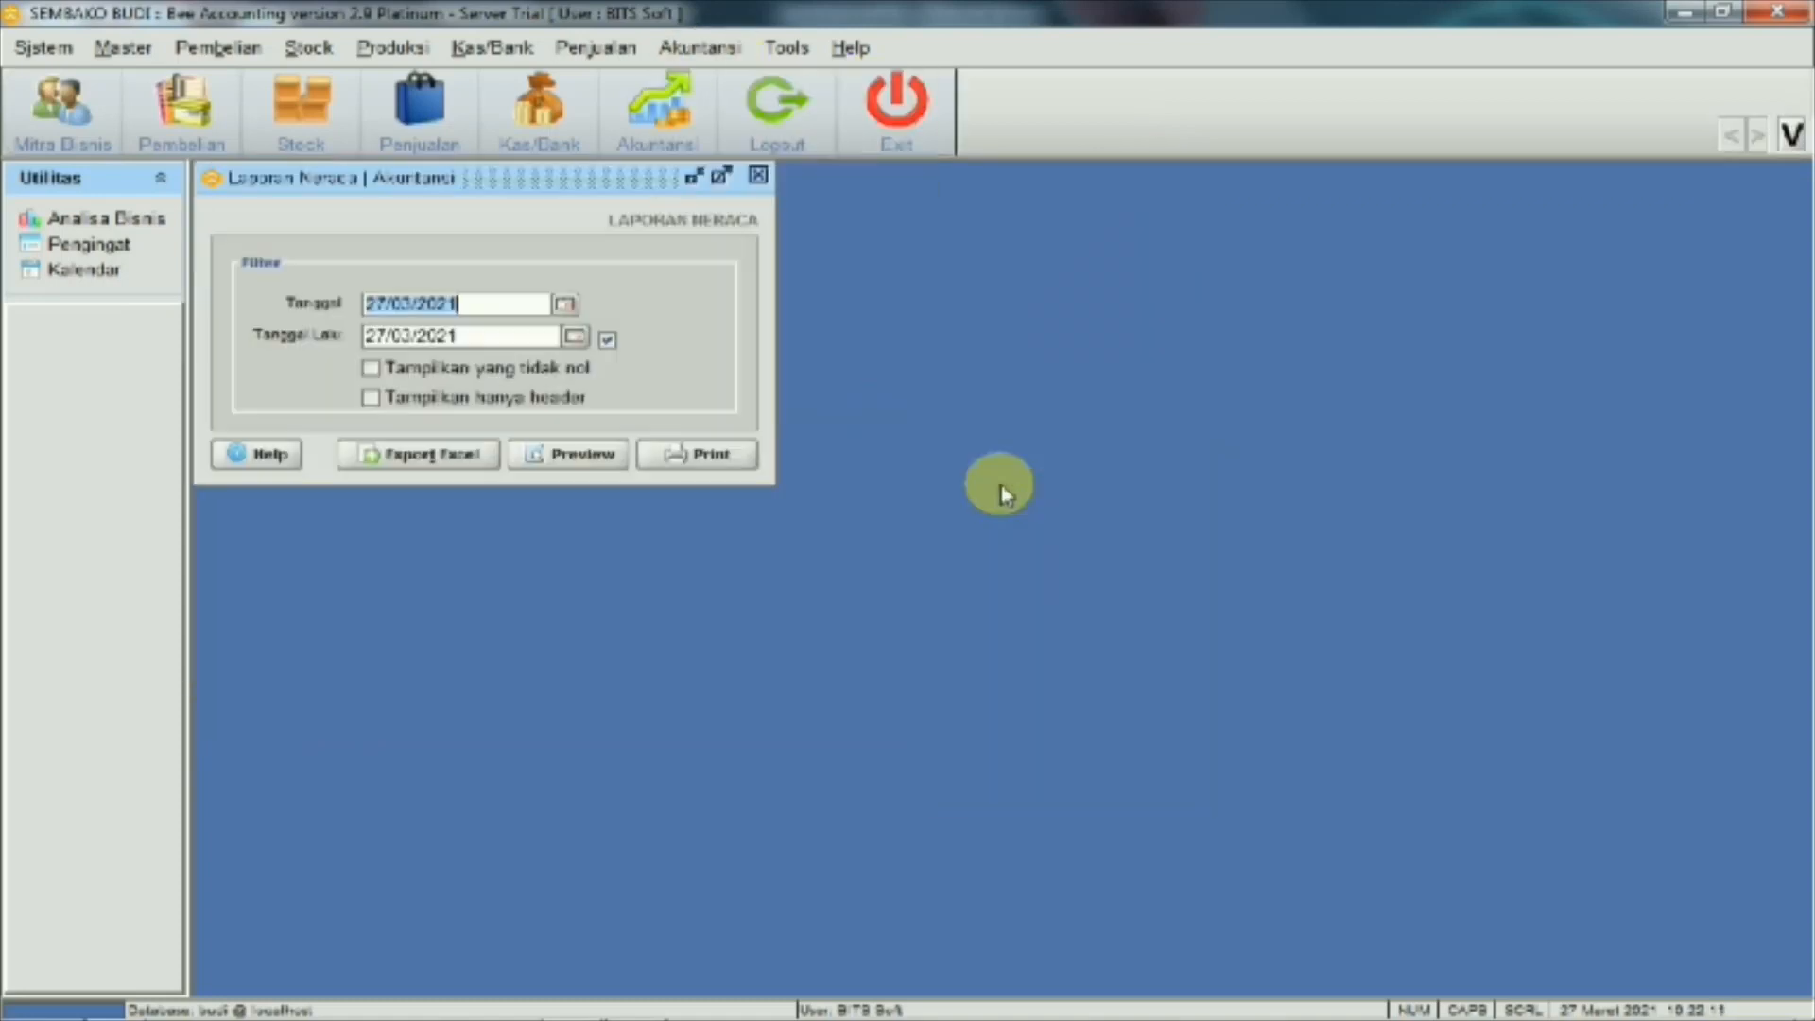
pyautogui.click(539, 456)
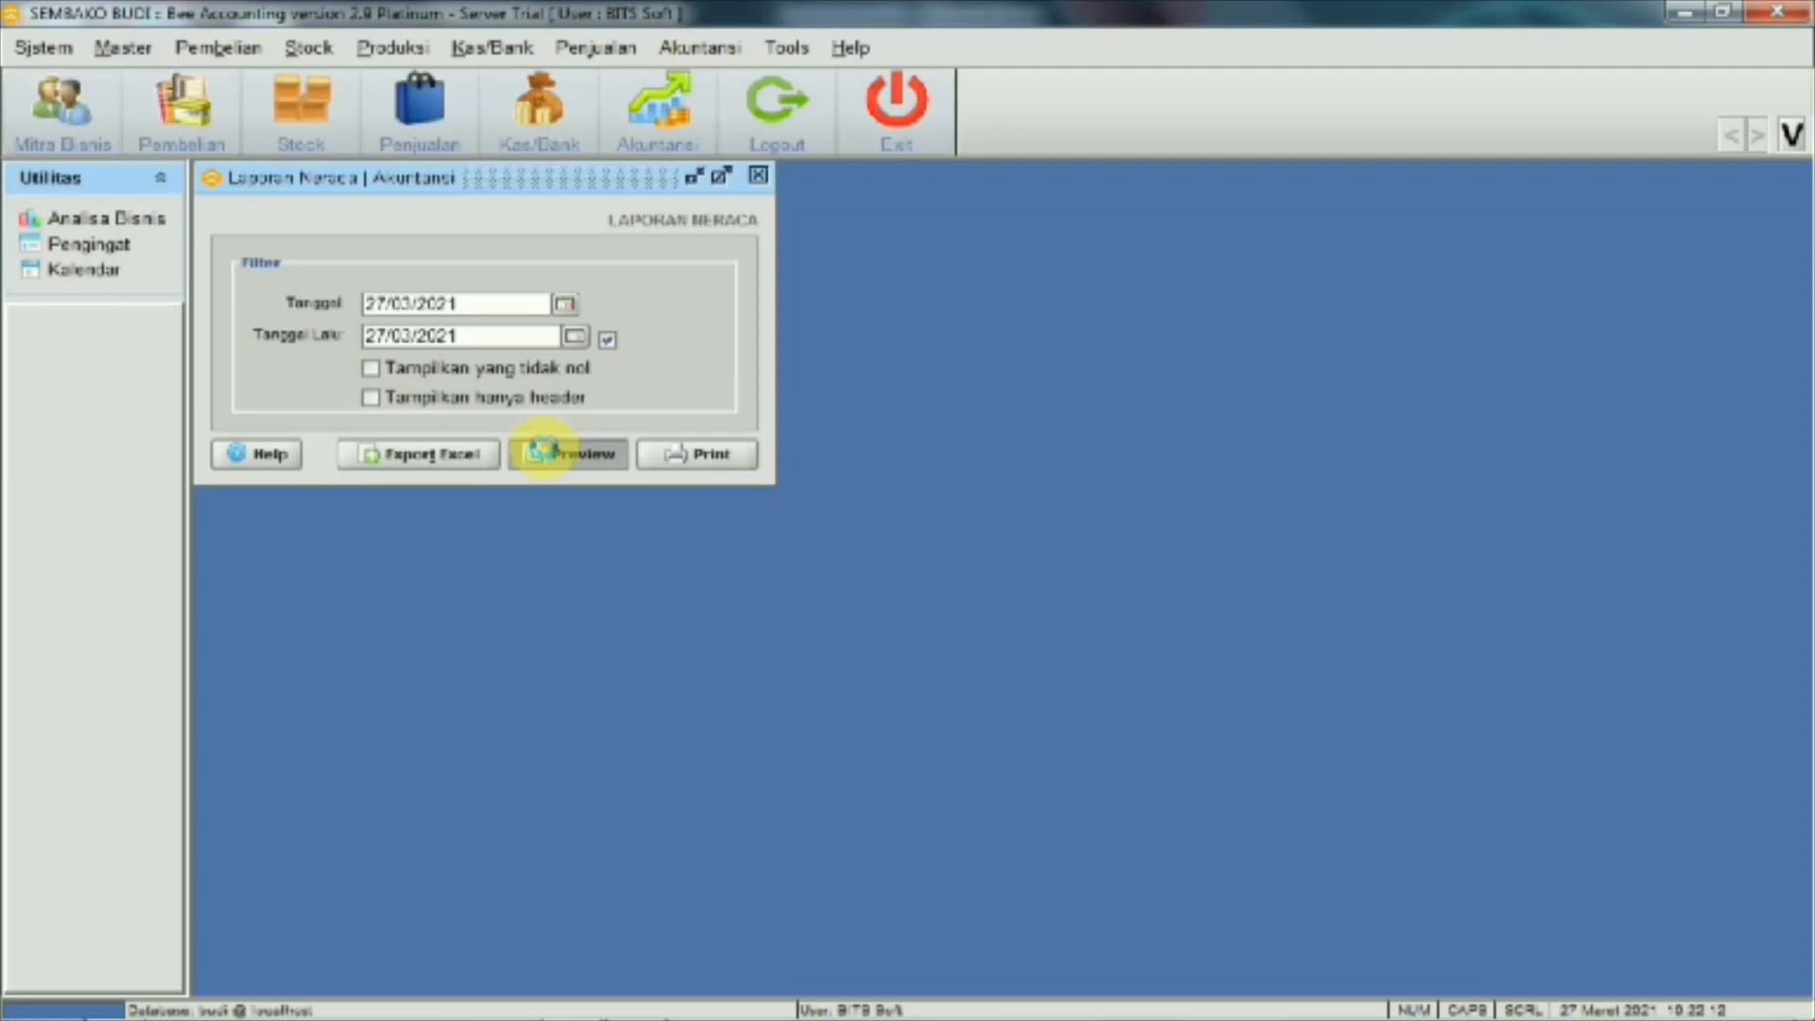
pyautogui.scroll(-3, 924, 417)
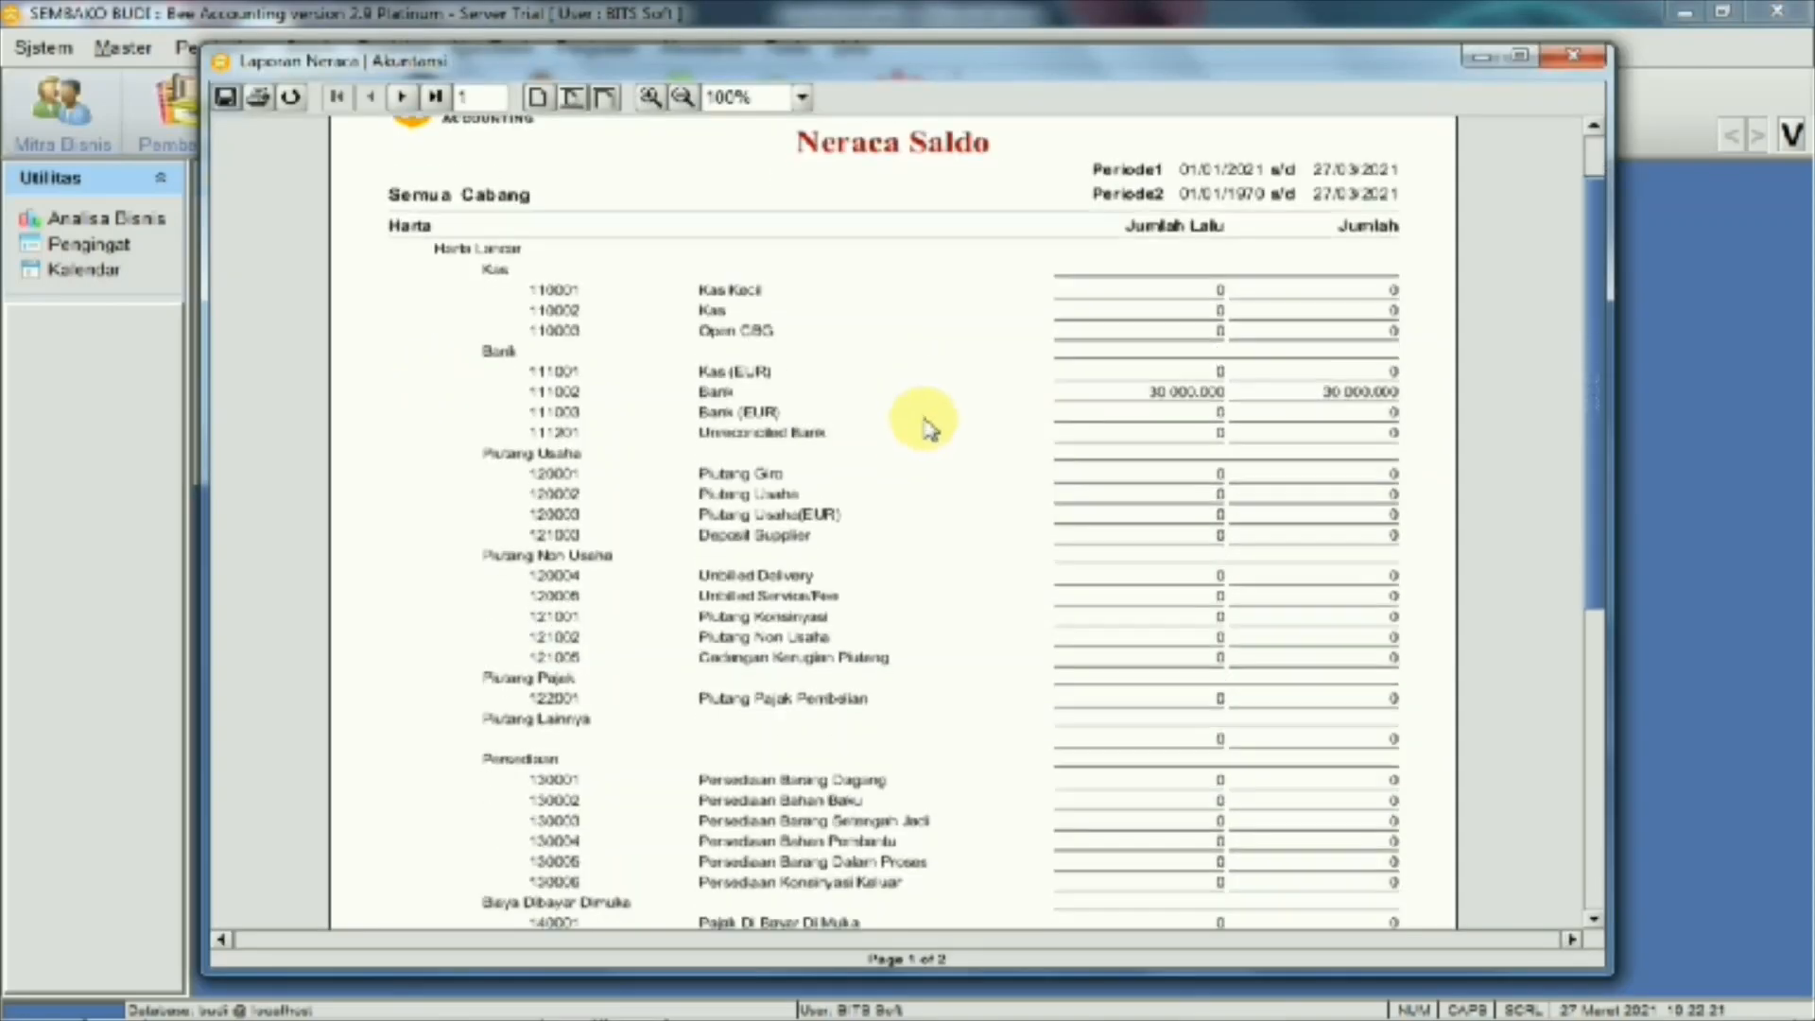
pyautogui.scroll(-3, 1335, 496)
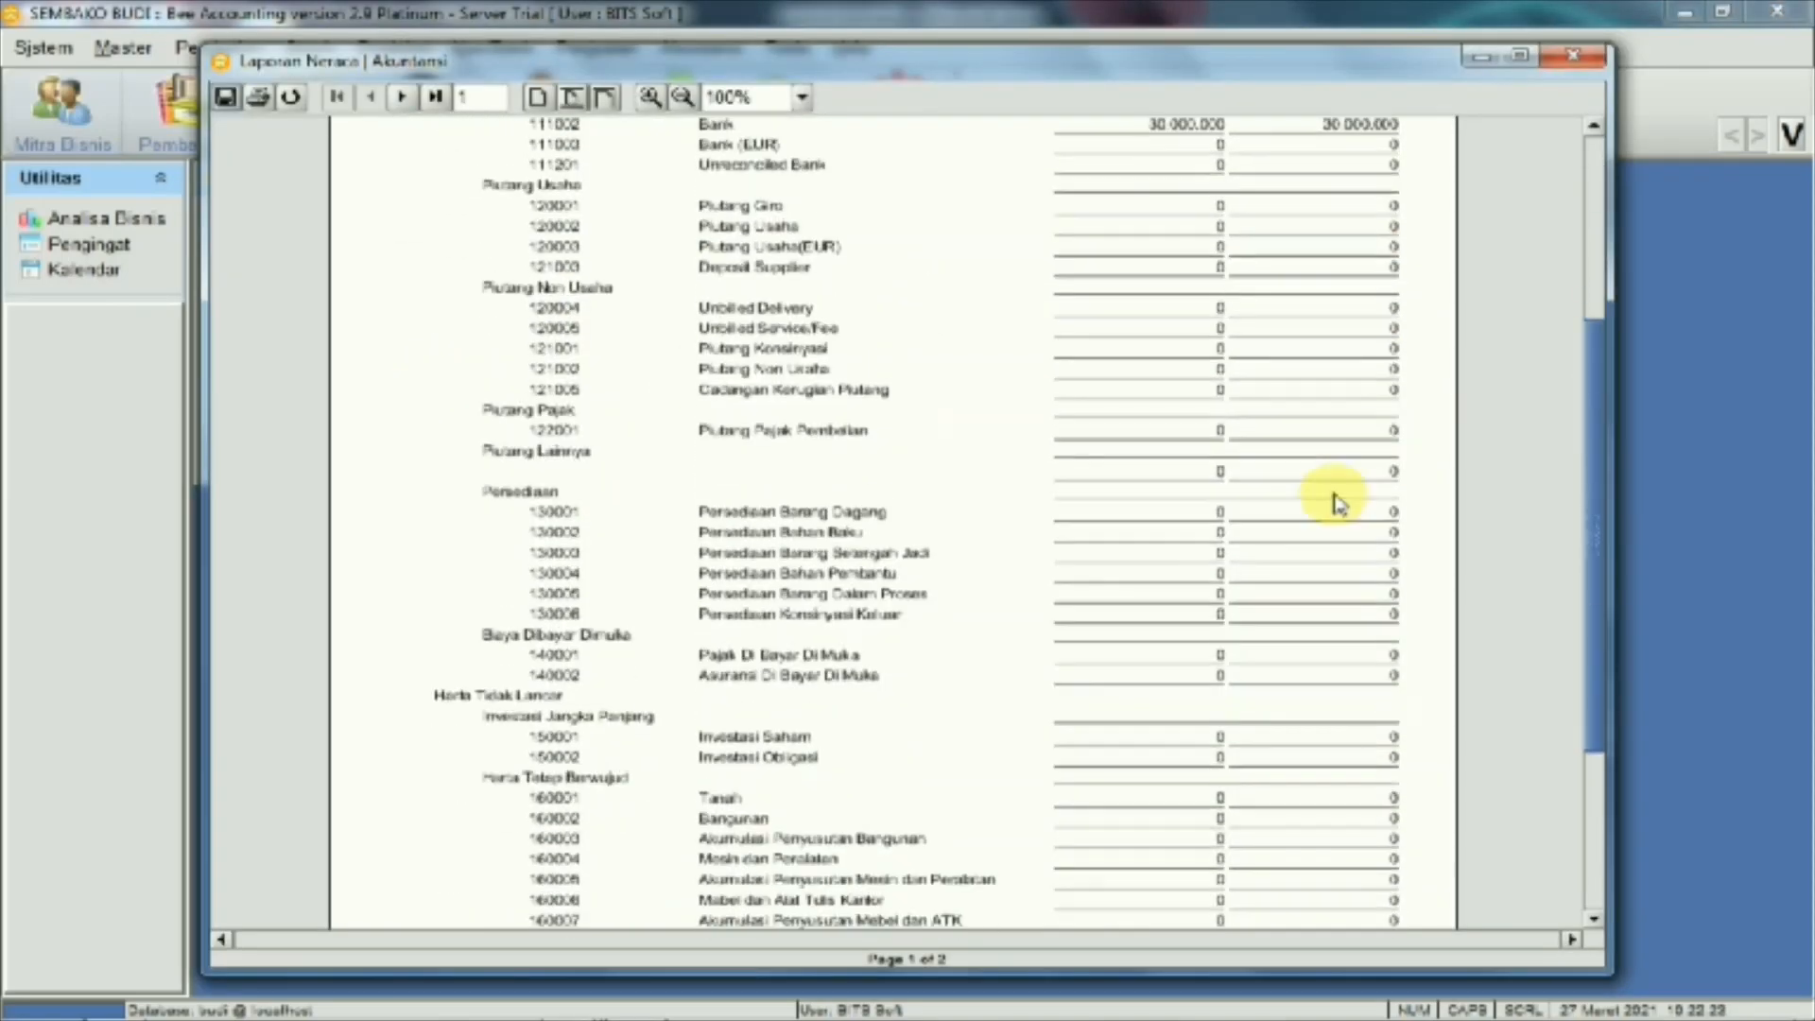
pyautogui.scroll(6, 1335, 494)
pyautogui.scroll(1, 1334, 489)
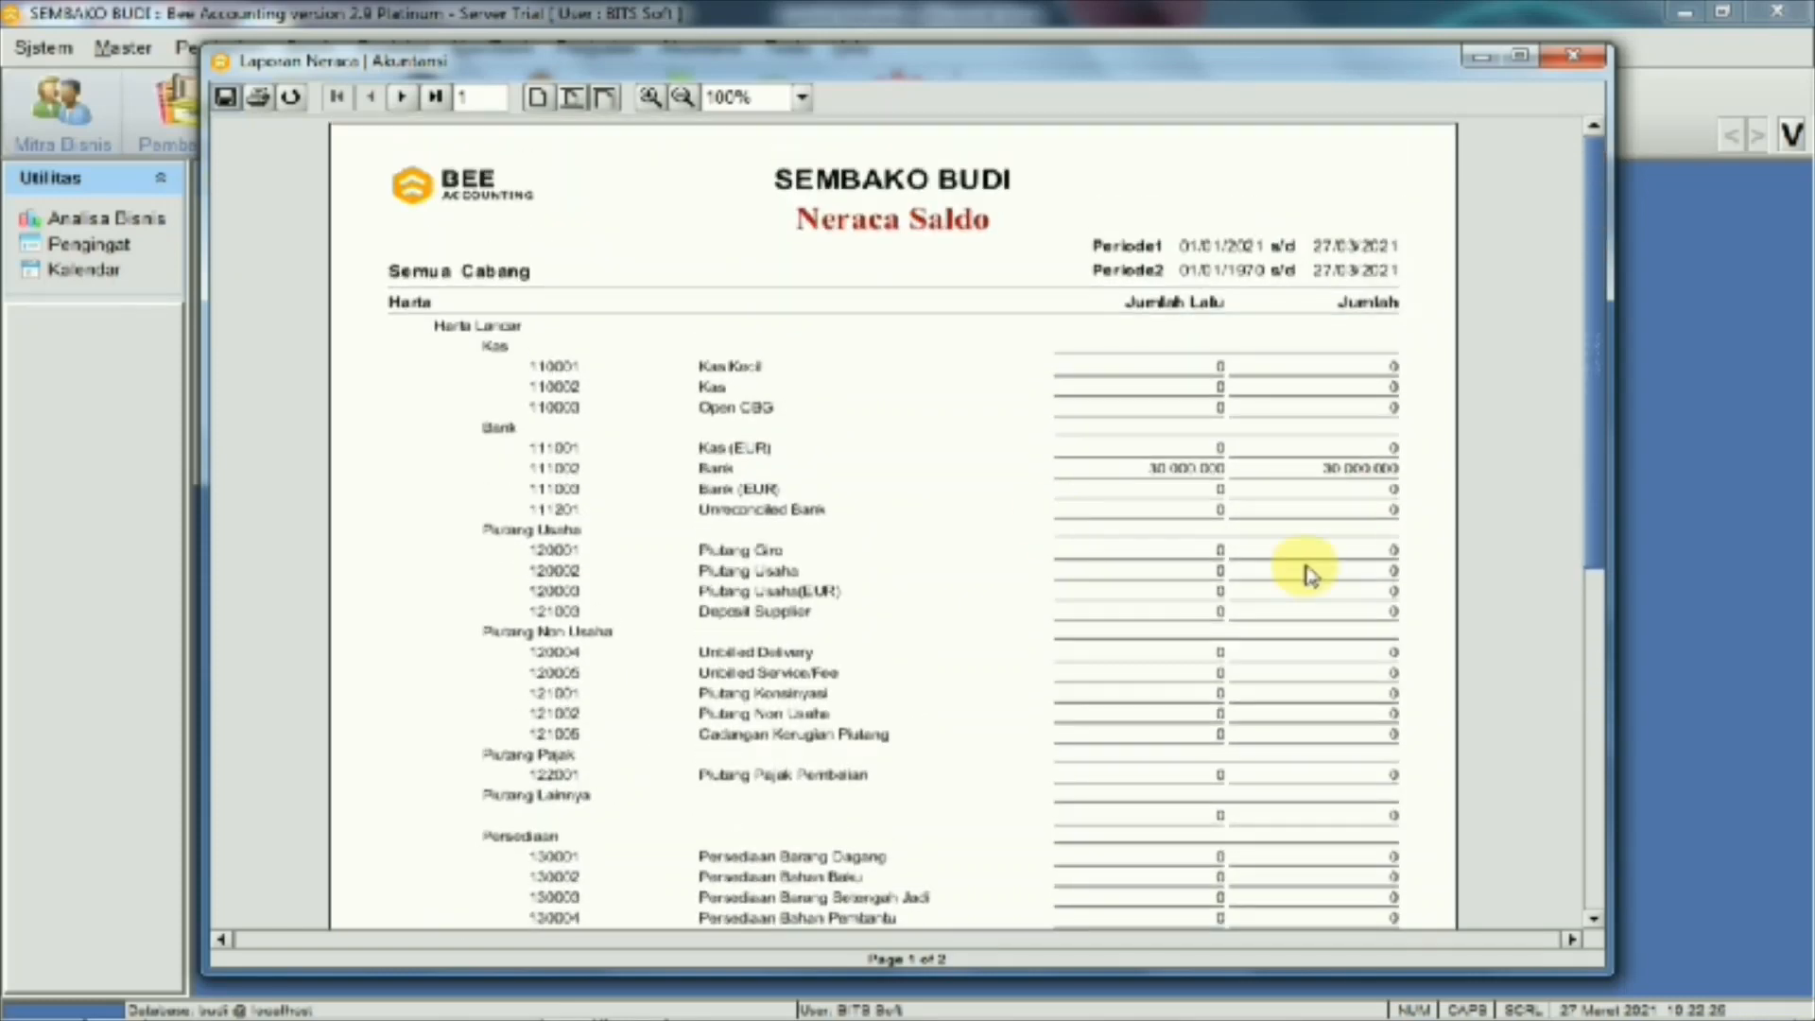
pyautogui.click(1588, 63)
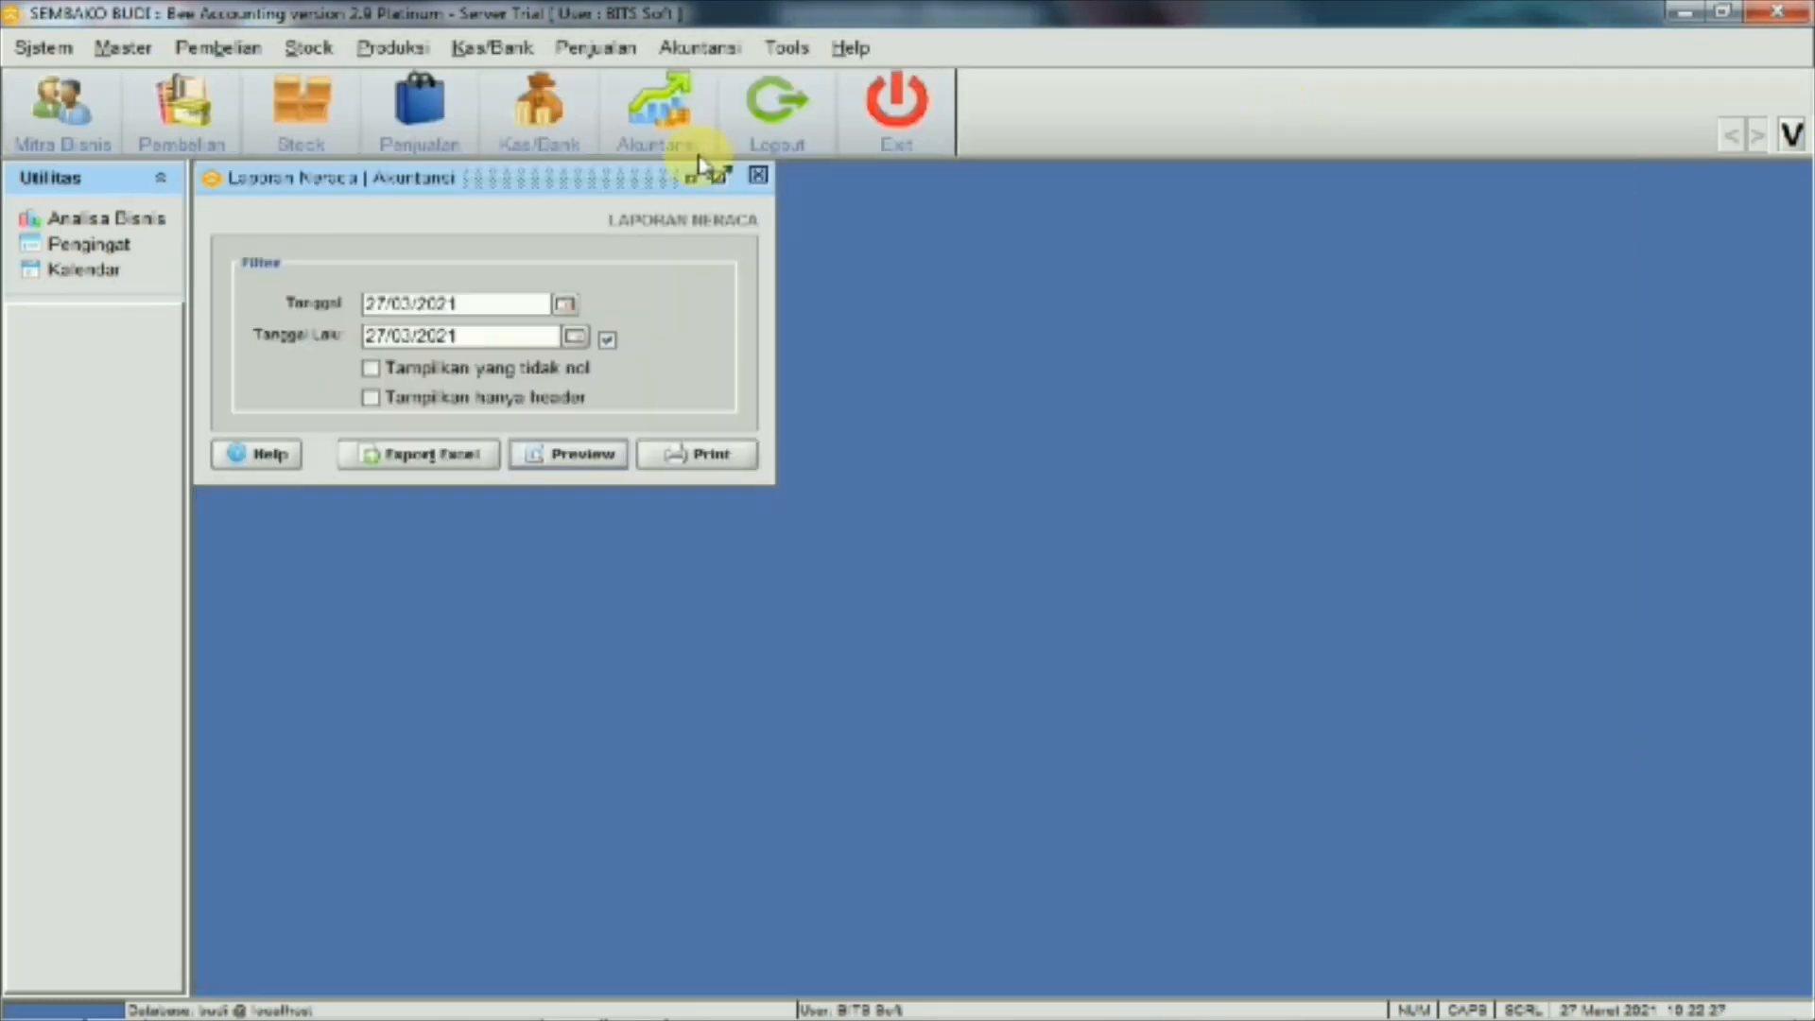
pyautogui.click(758, 176)
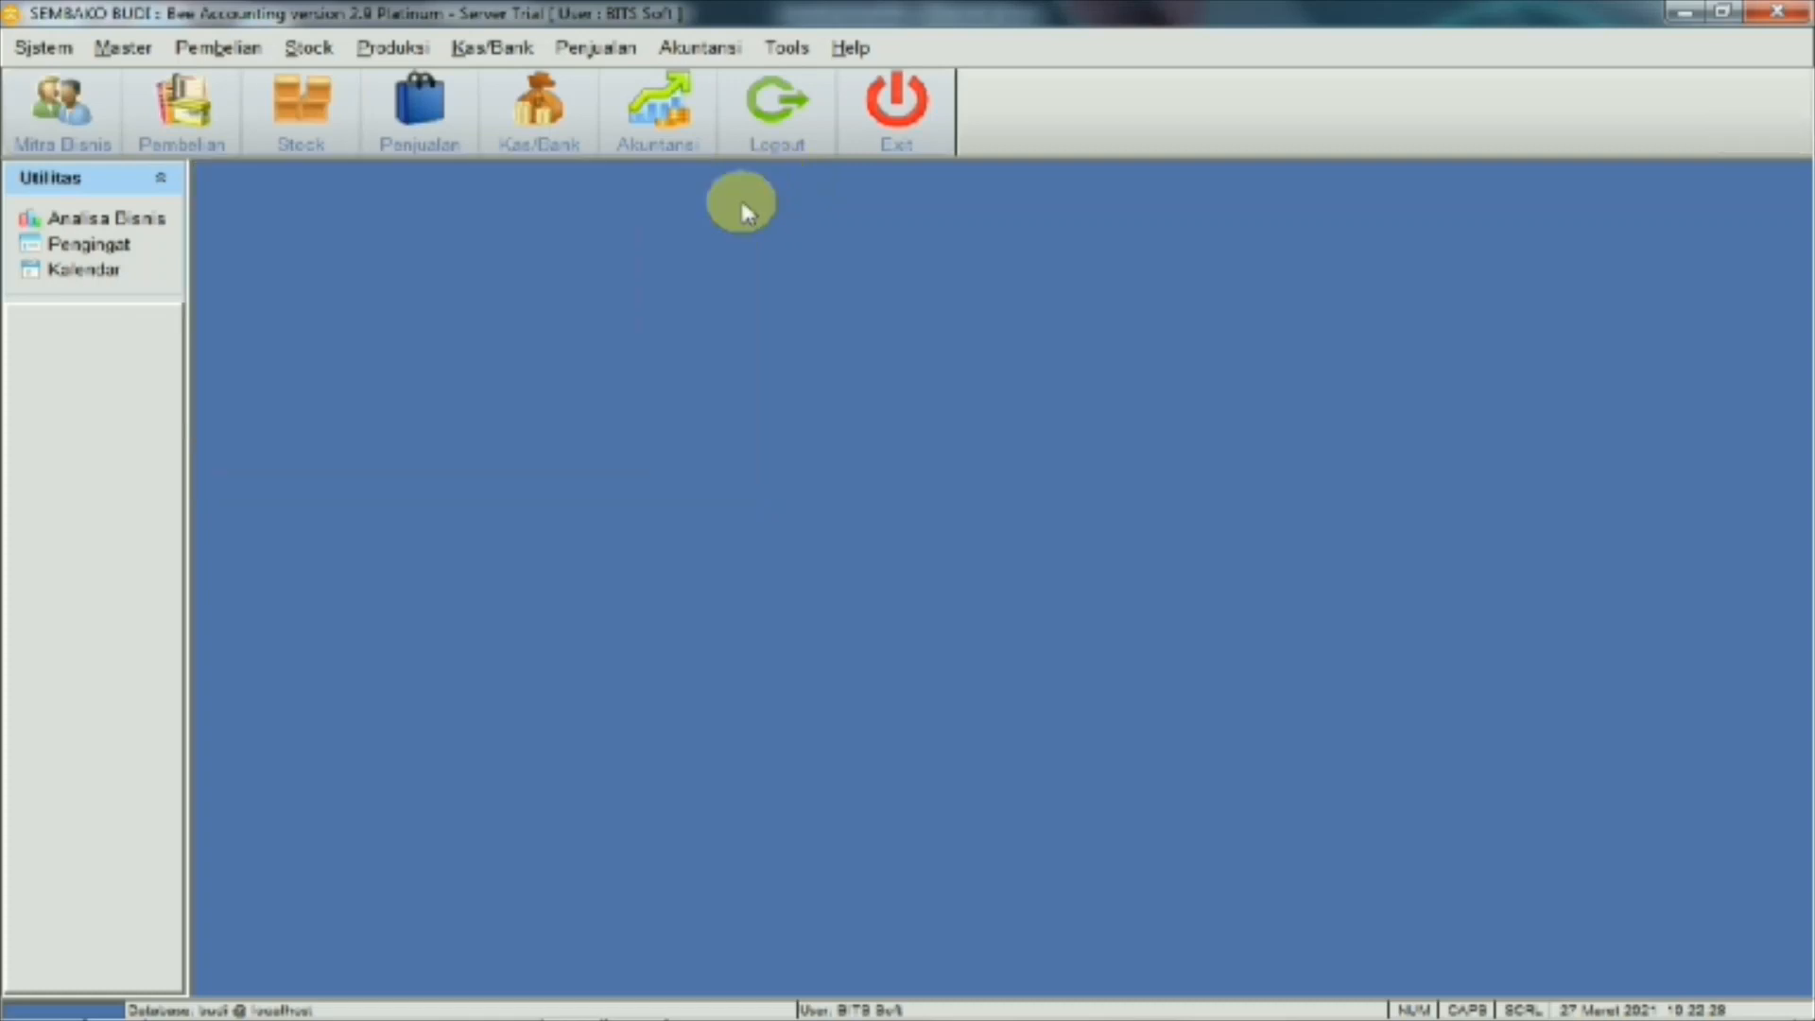
pyautogui.moveTo(672, 1016)
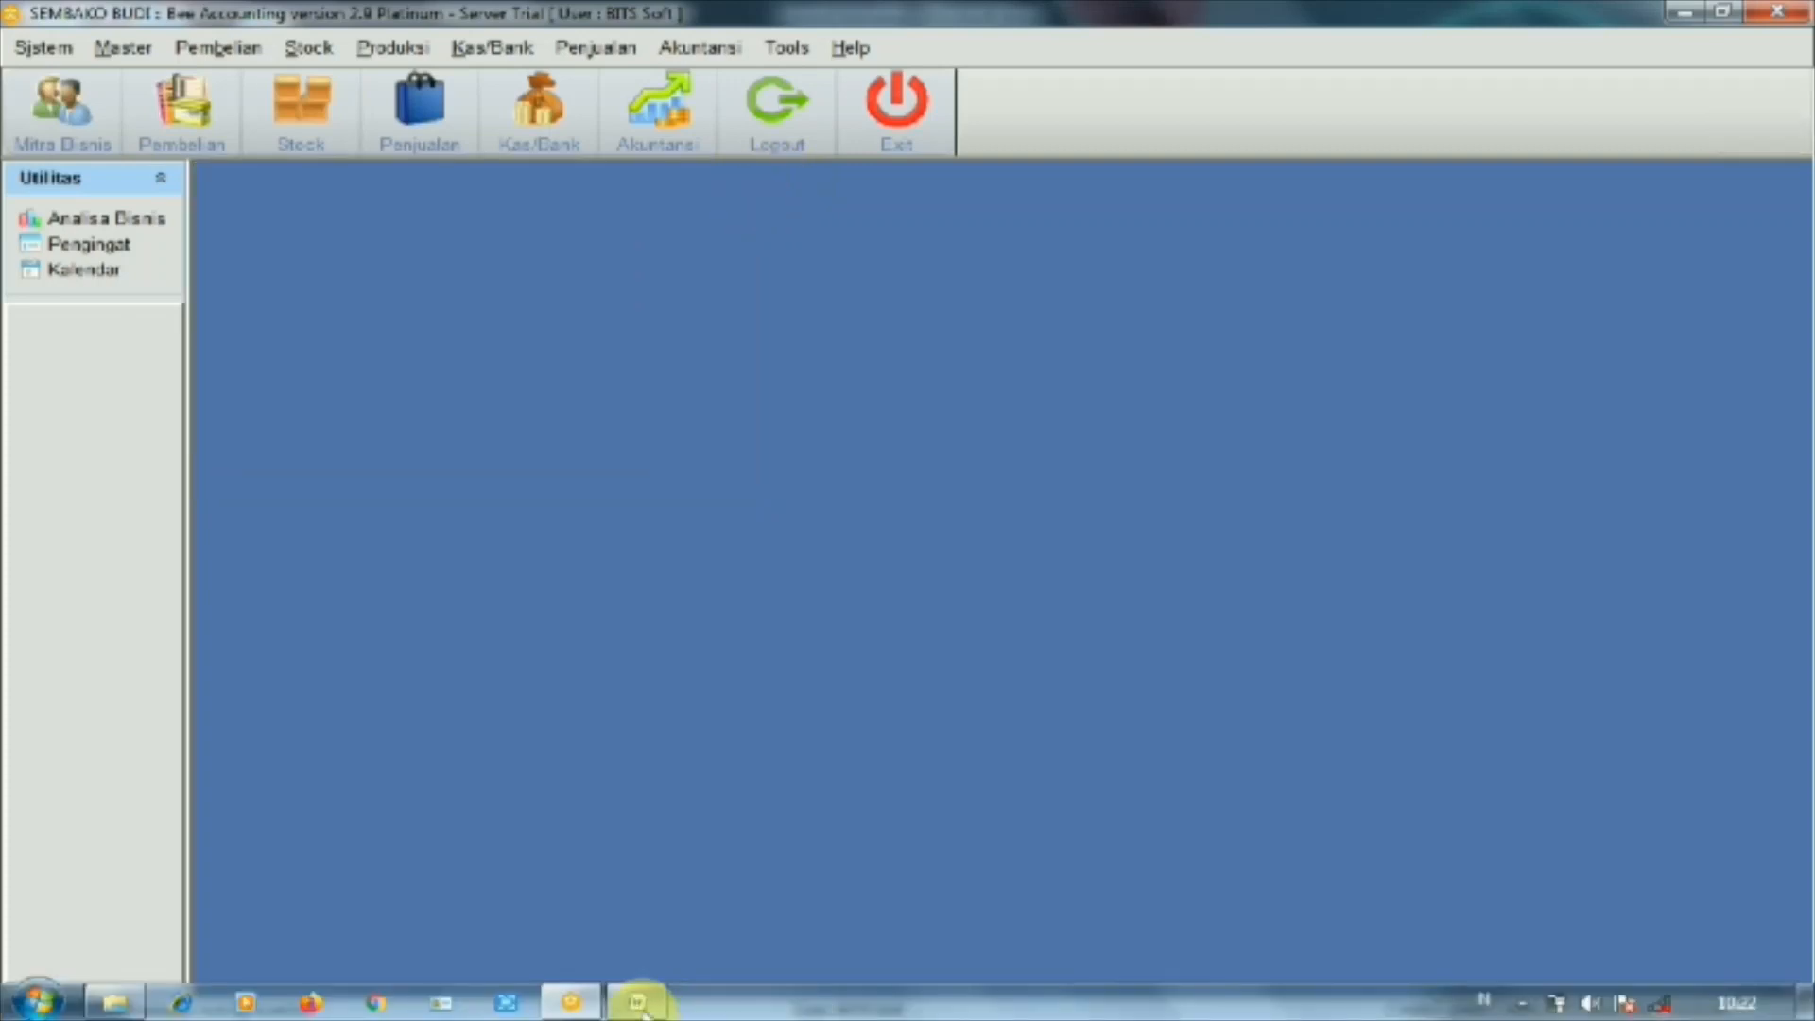
pyautogui.click(640, 899)
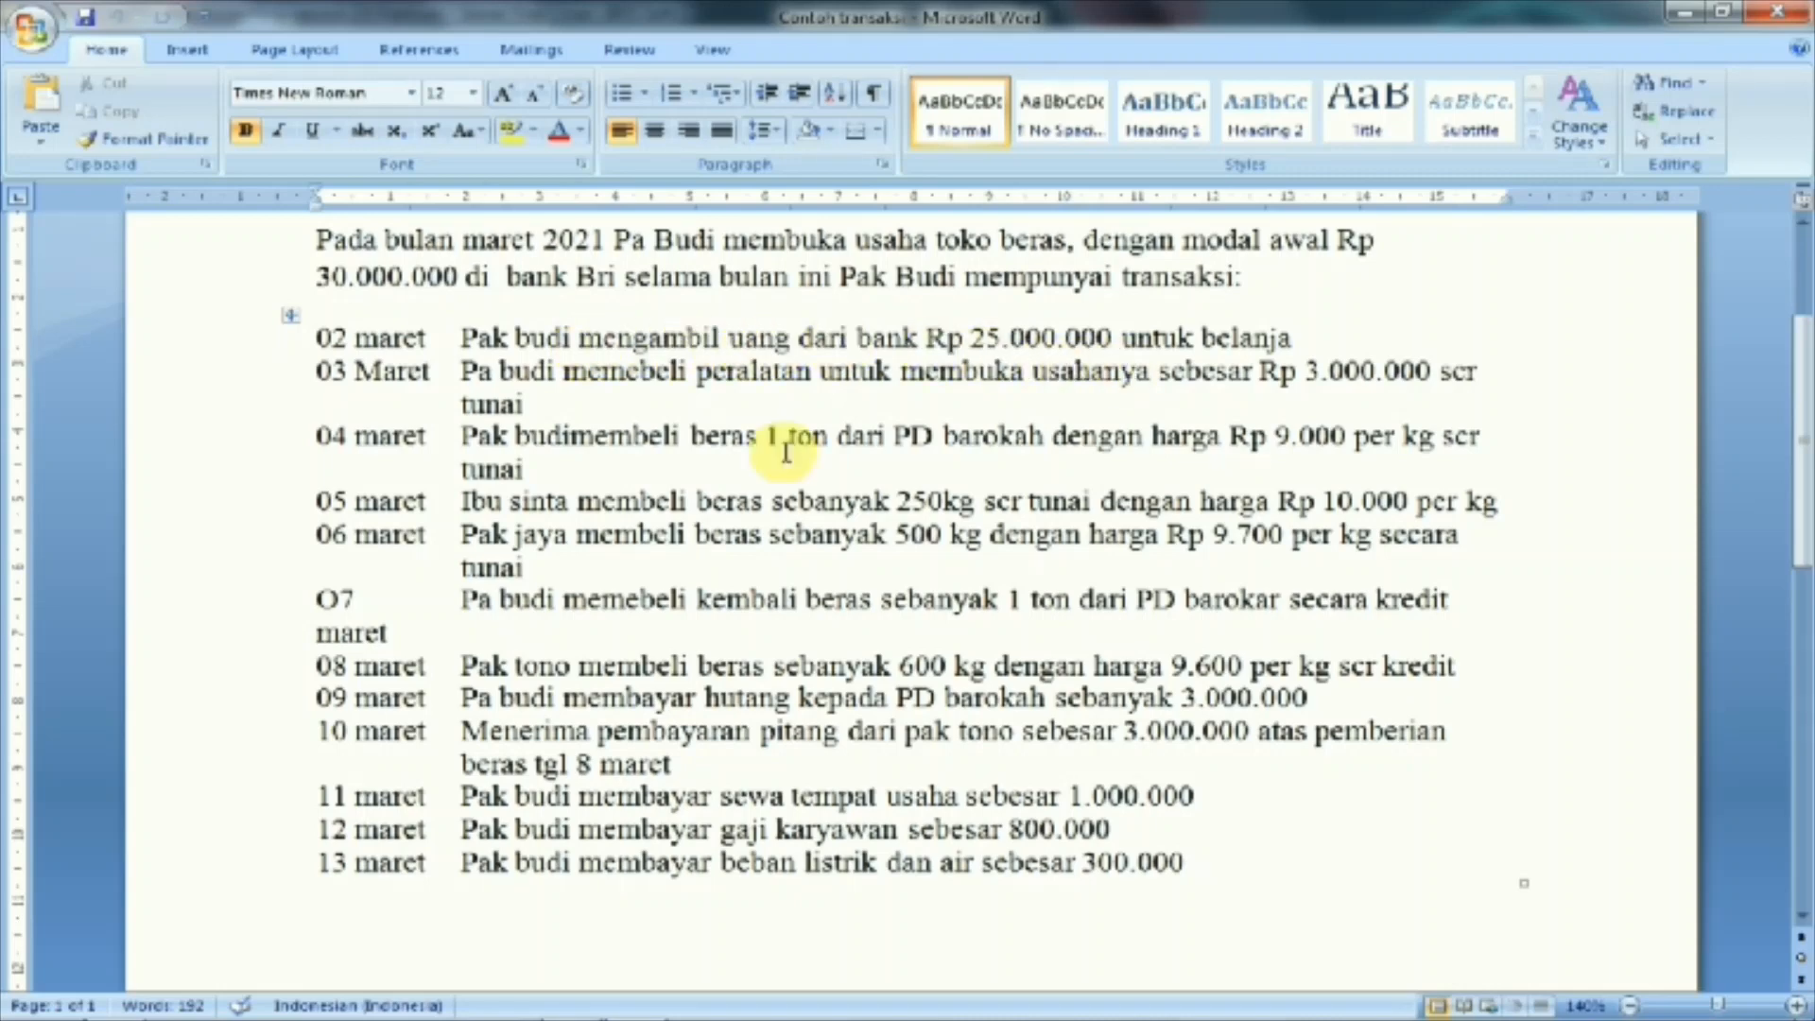
pyautogui.moveTo(704, 1004)
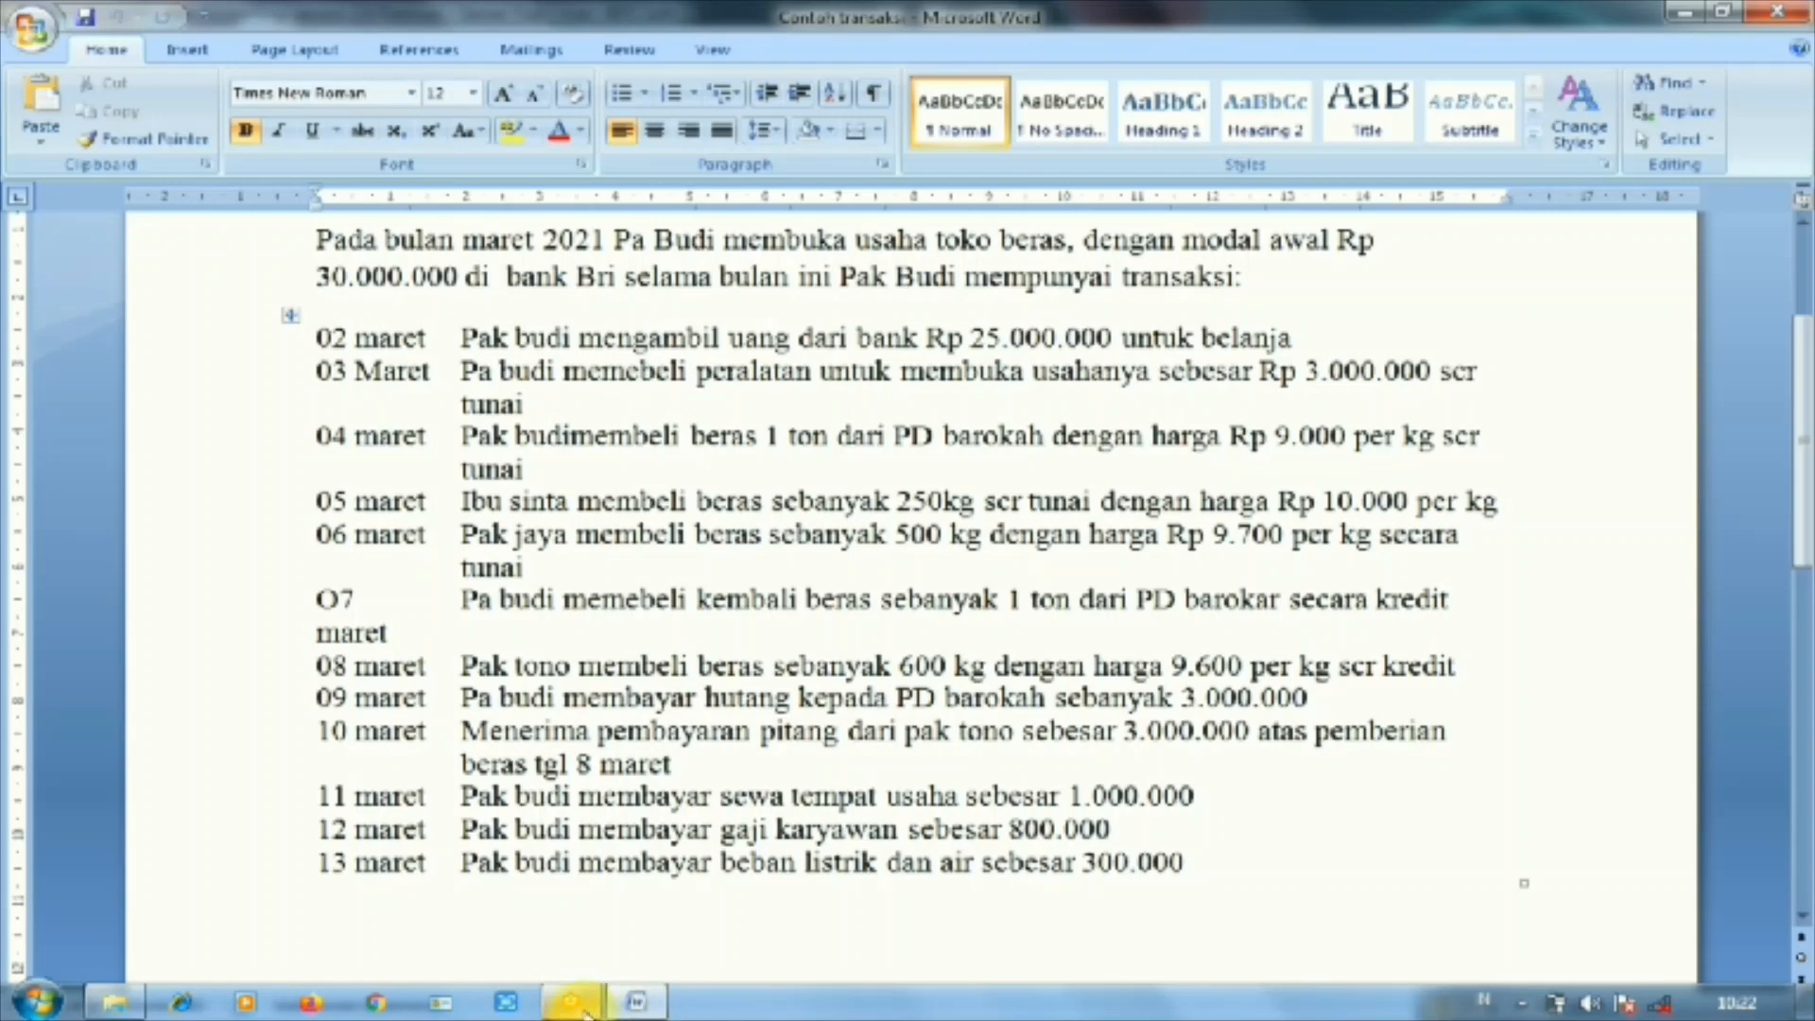
pyautogui.moveTo(579, 1008)
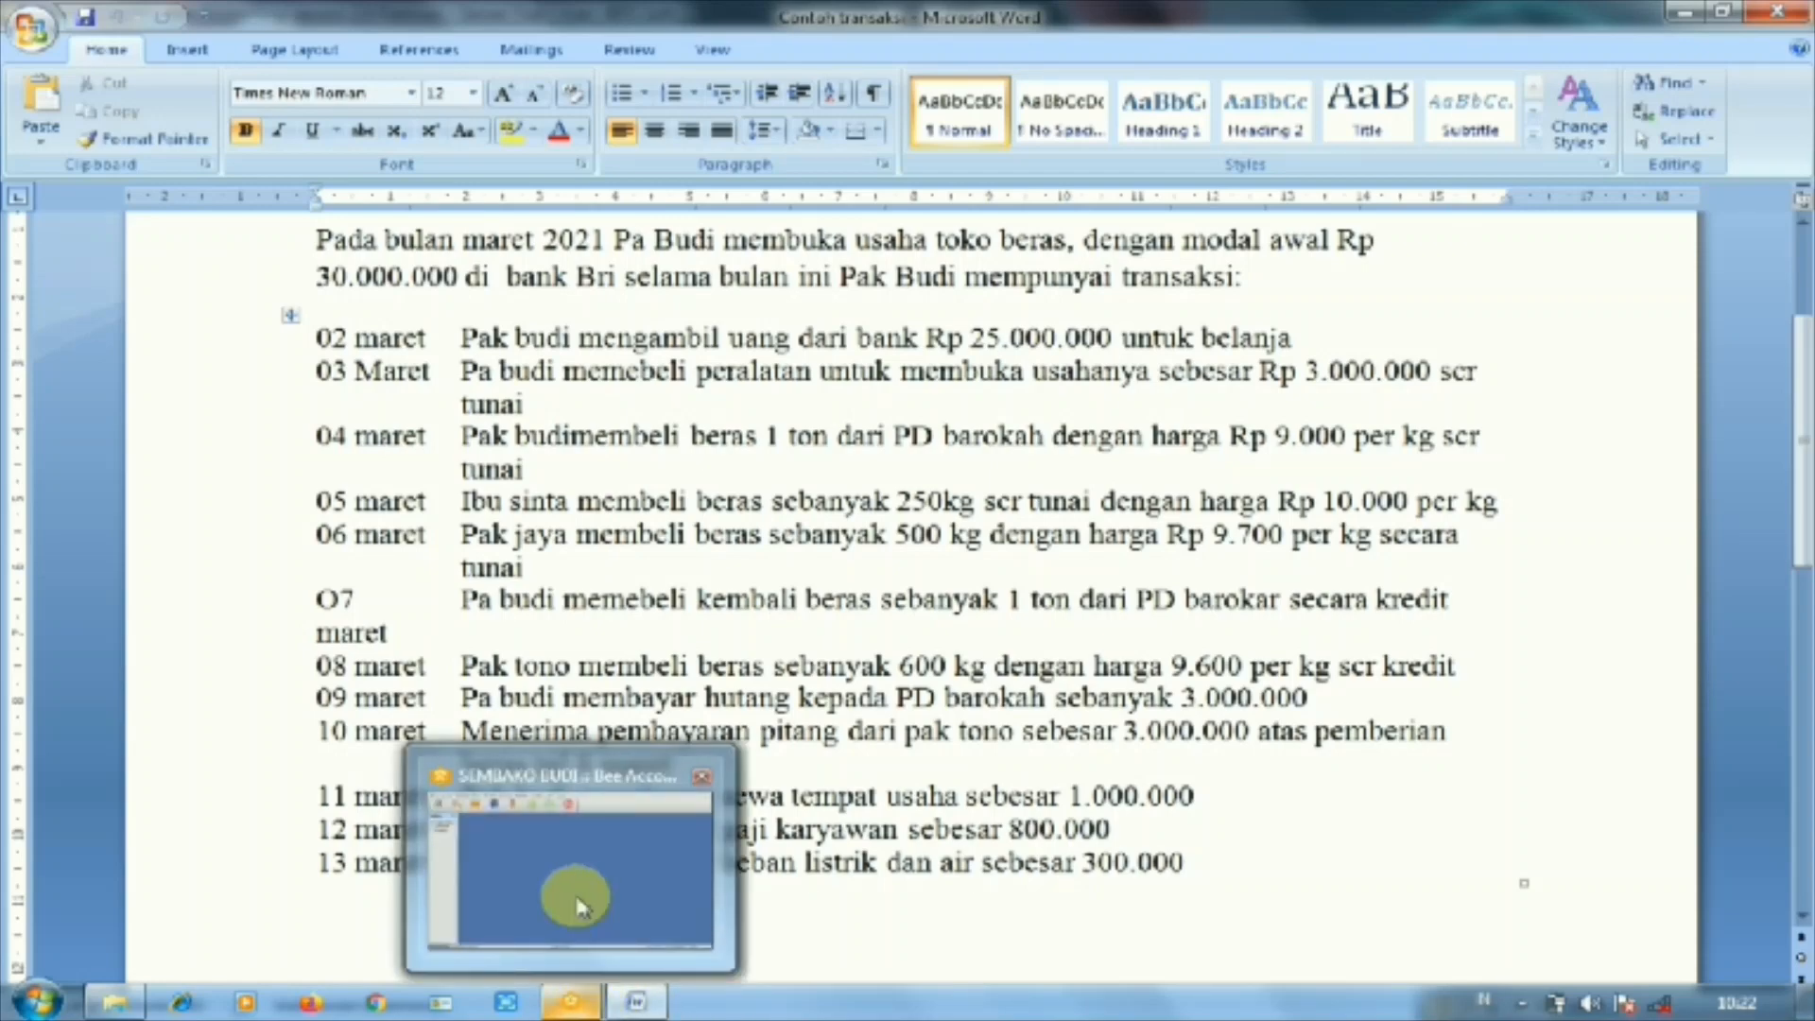
pyautogui.click(579, 906)
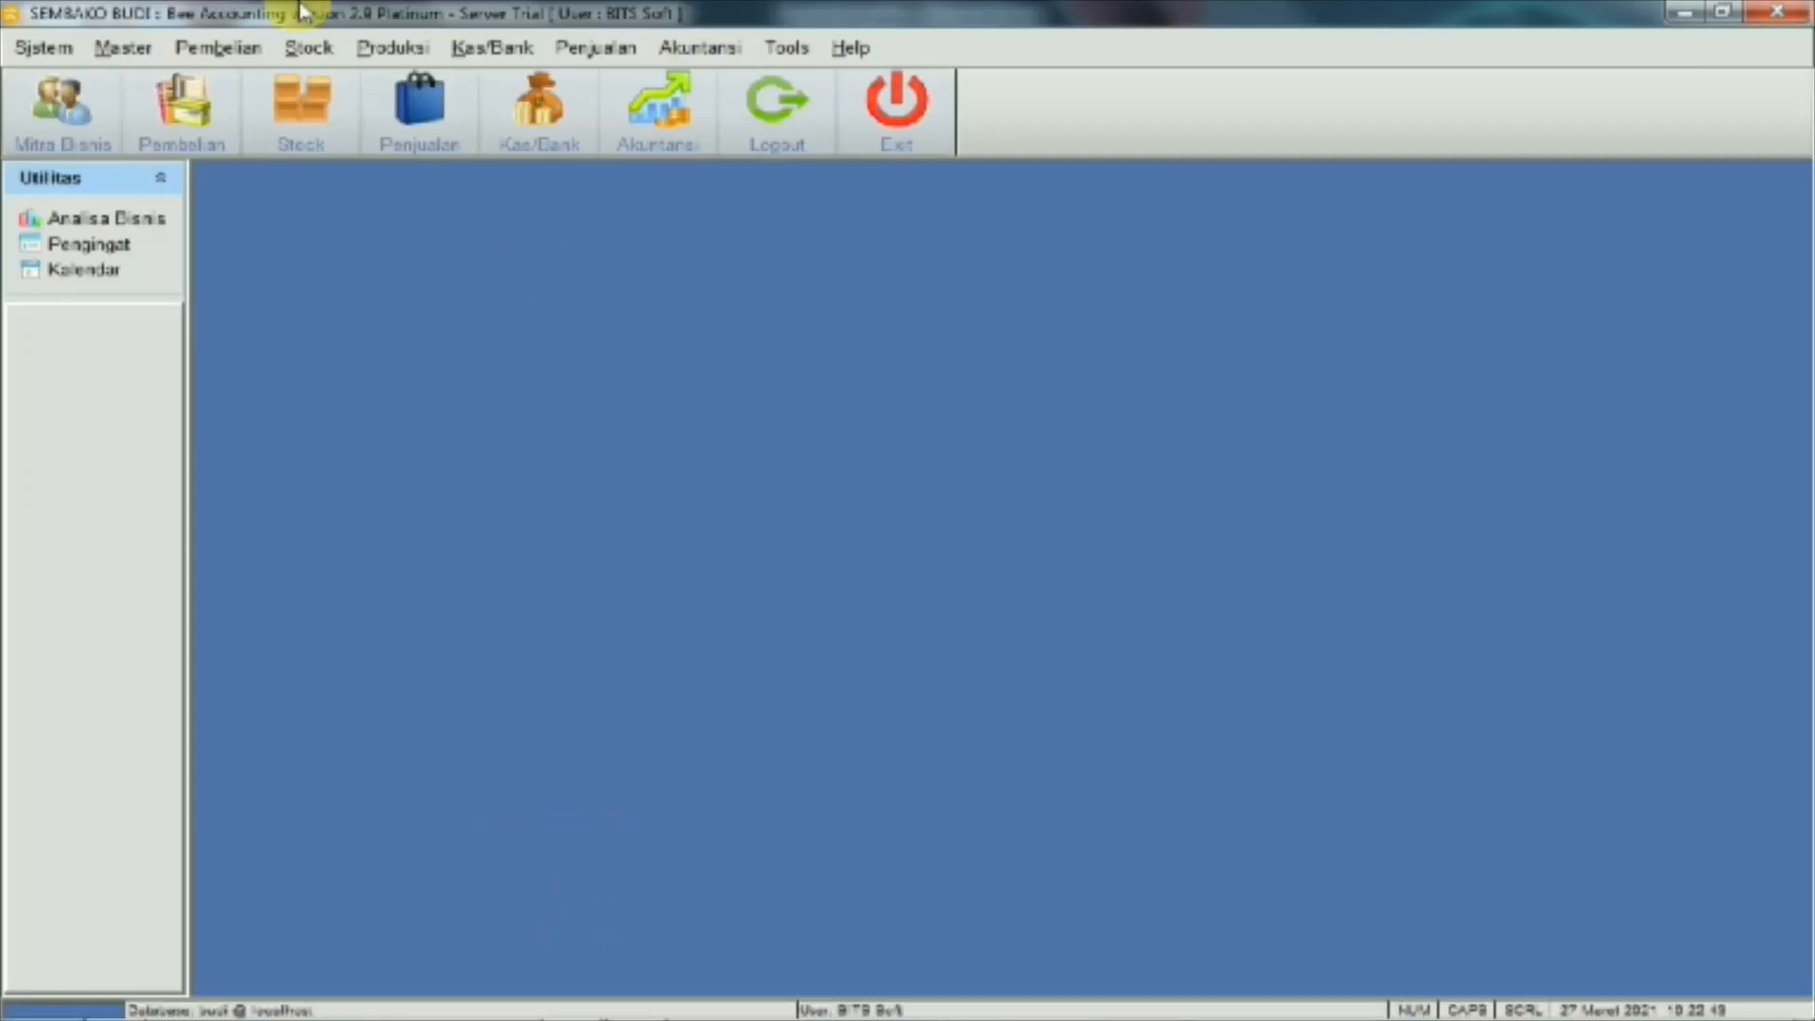
# Transfer 25,000,000 from BANK BRI to Kas Utama on 27/03/2021, noted 'utk pembelian', and save
pyautogui.click(496, 52)
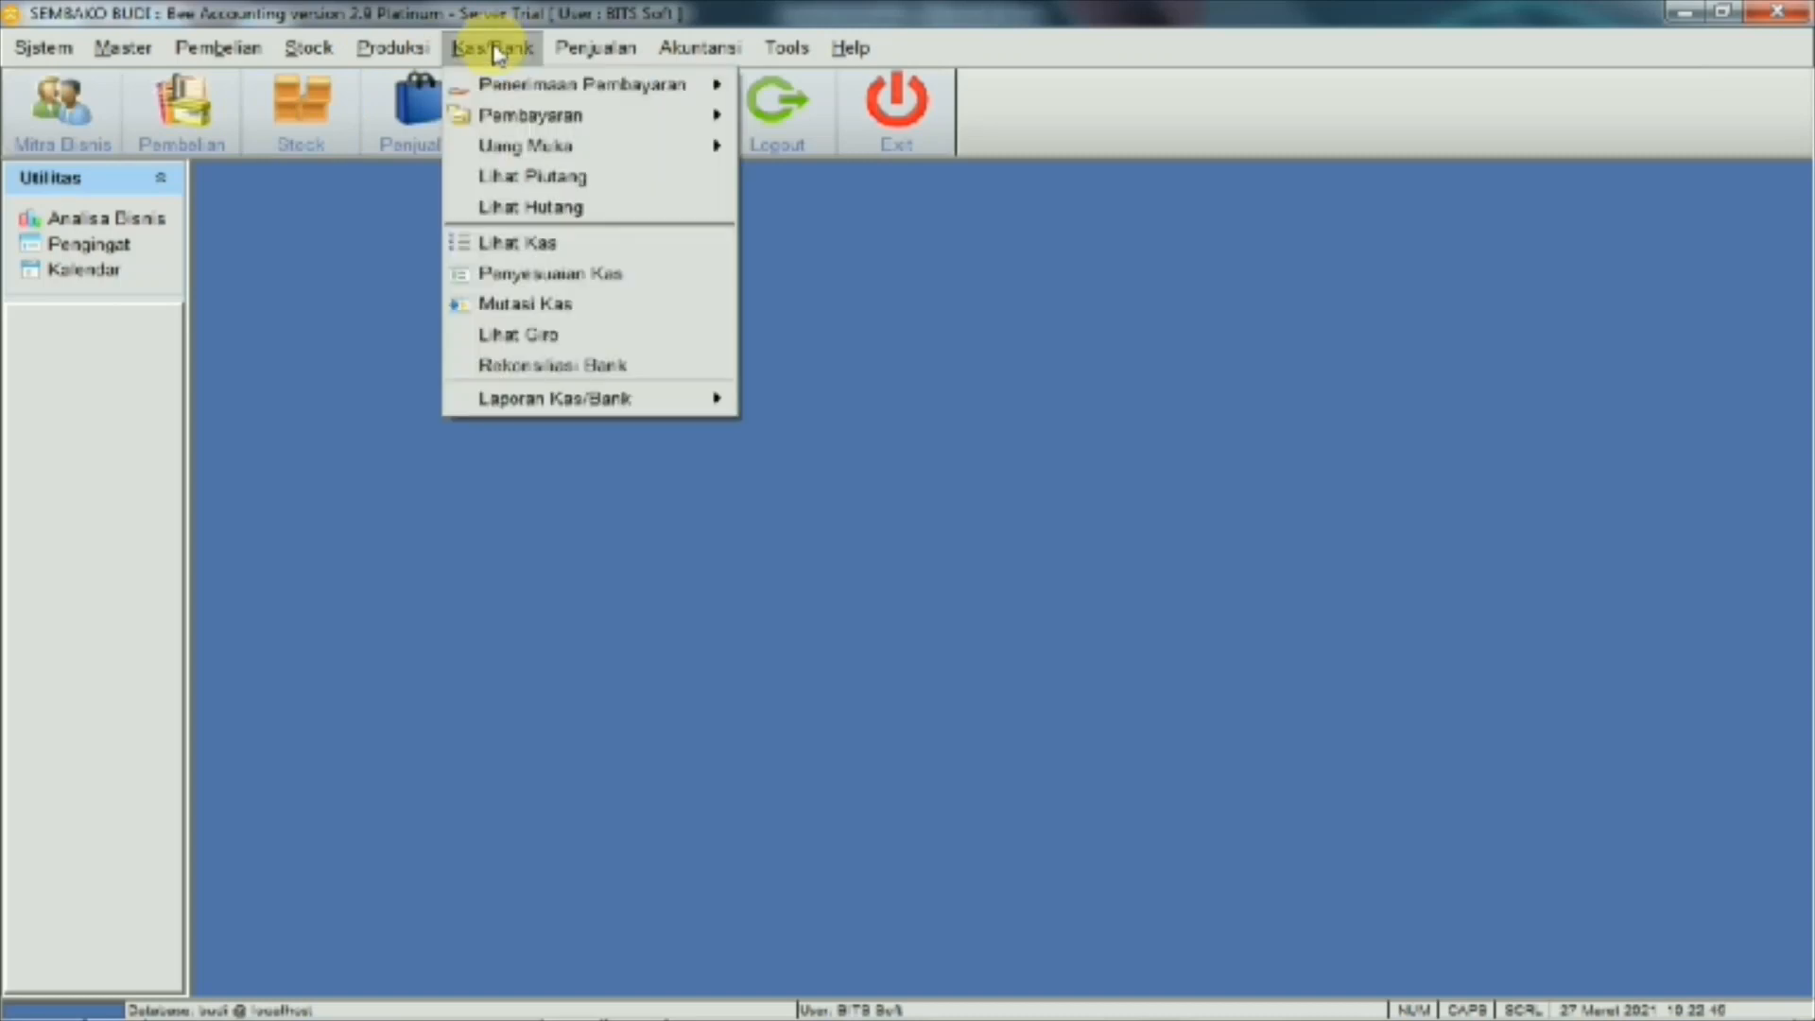
pyautogui.click(519, 305)
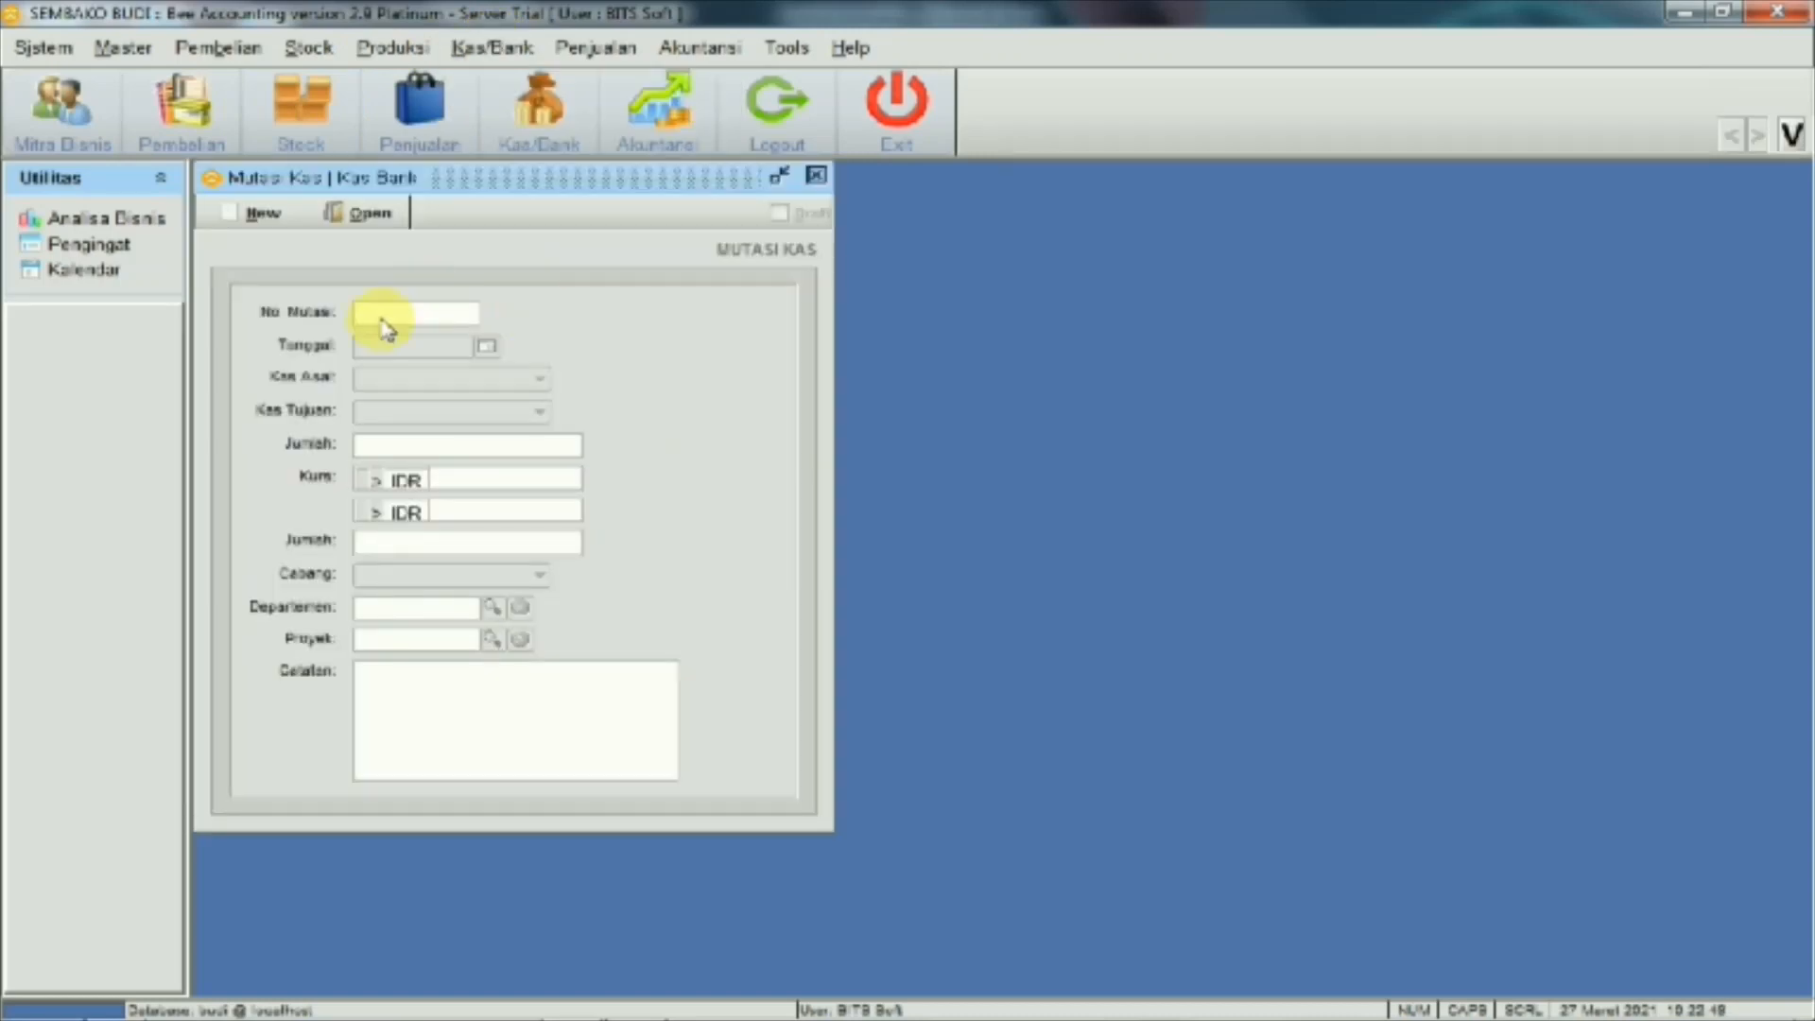
pyautogui.click(277, 229)
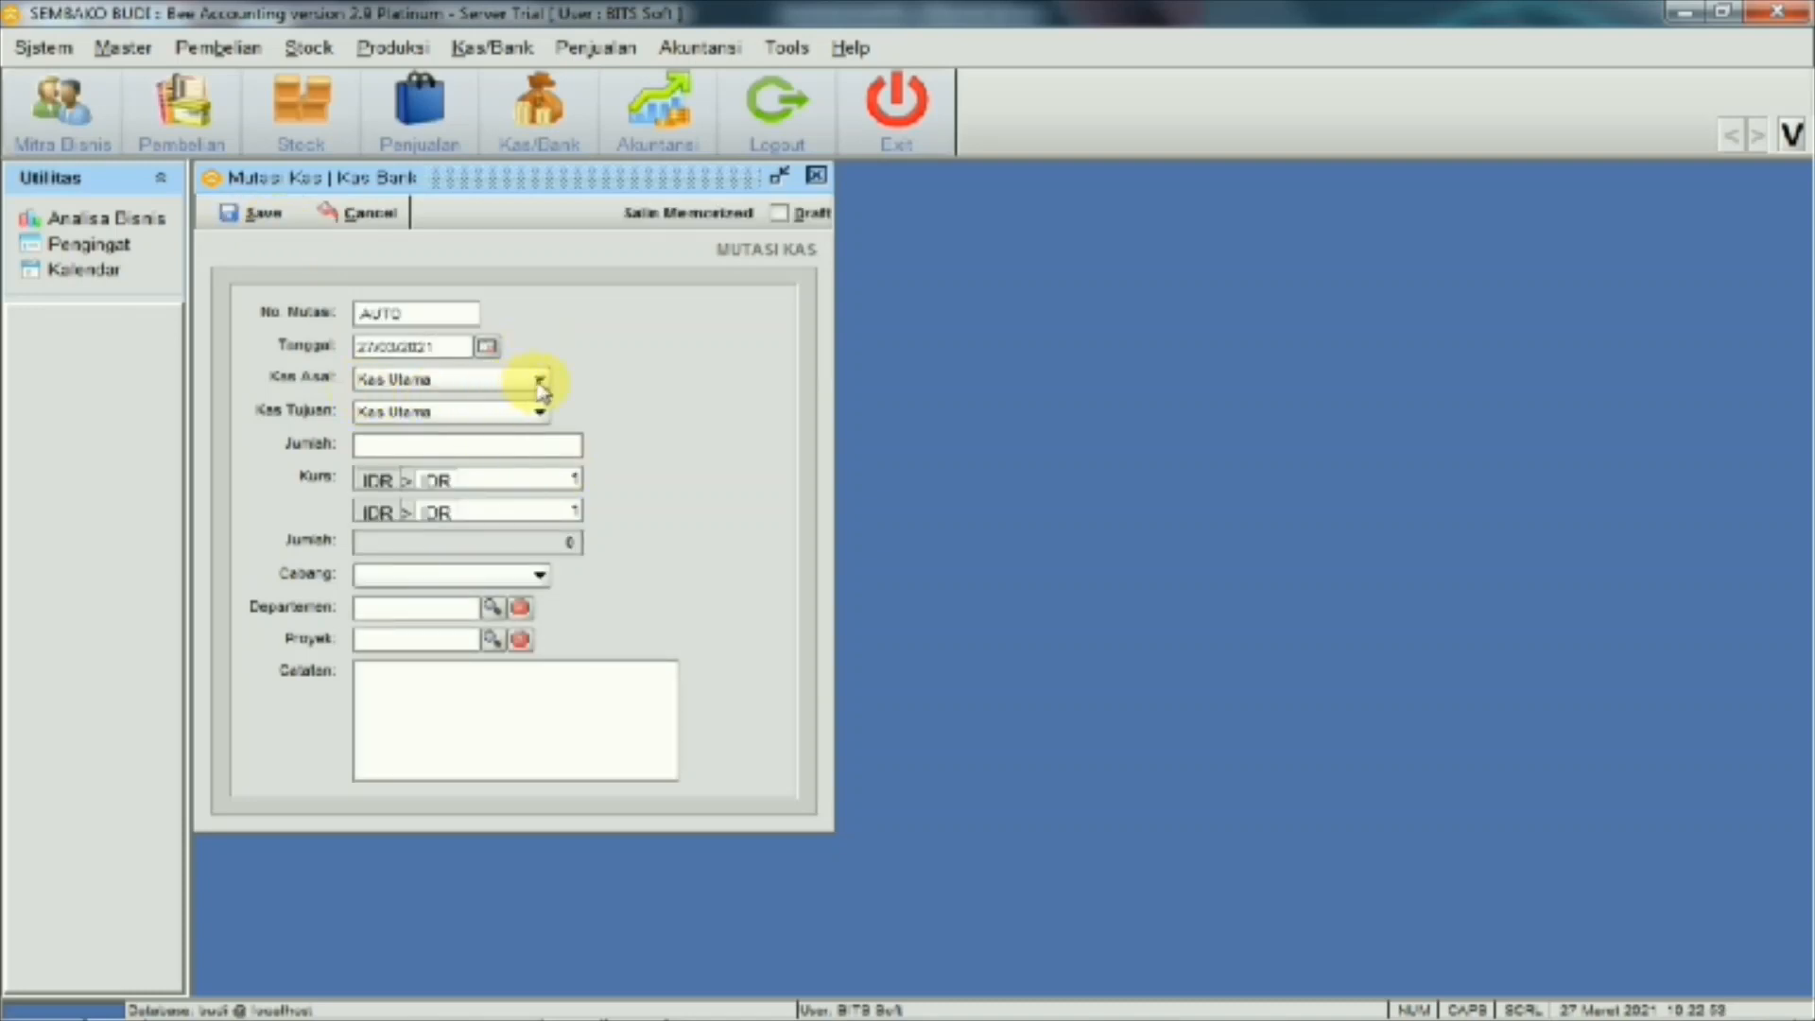
pyautogui.click(539, 381)
pyautogui.click(490, 408)
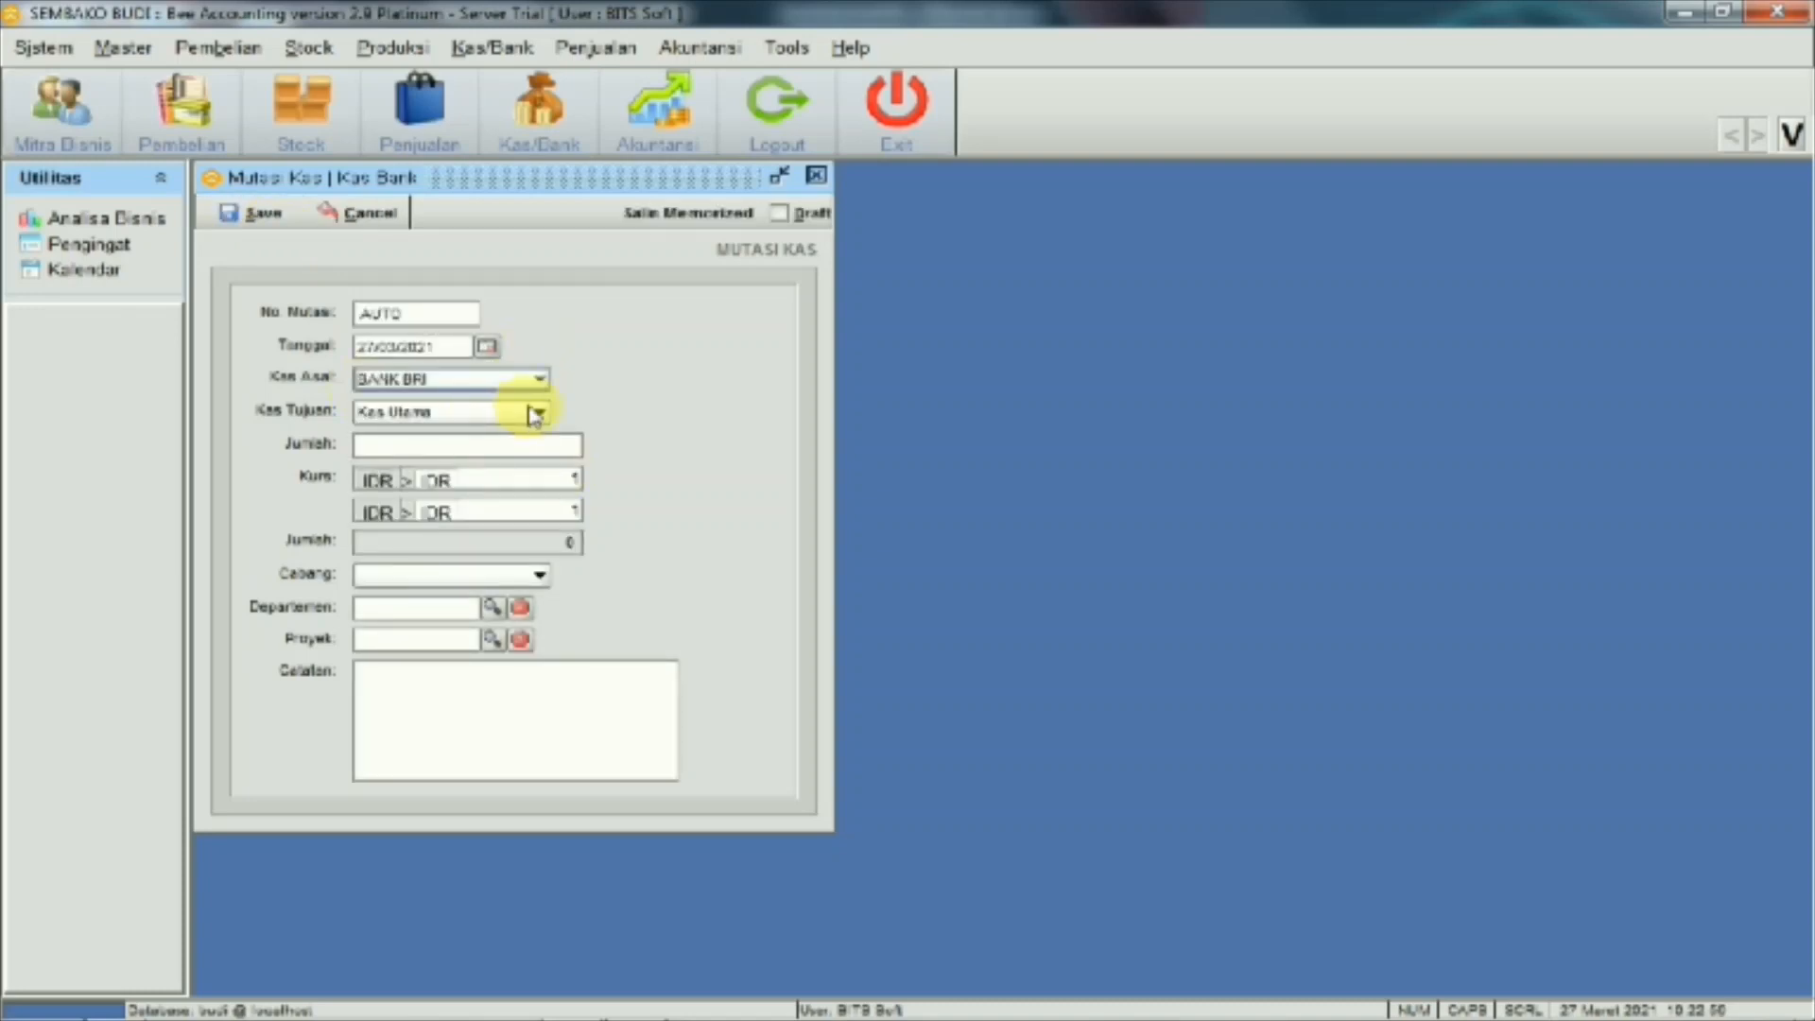
pyautogui.click(384, 448)
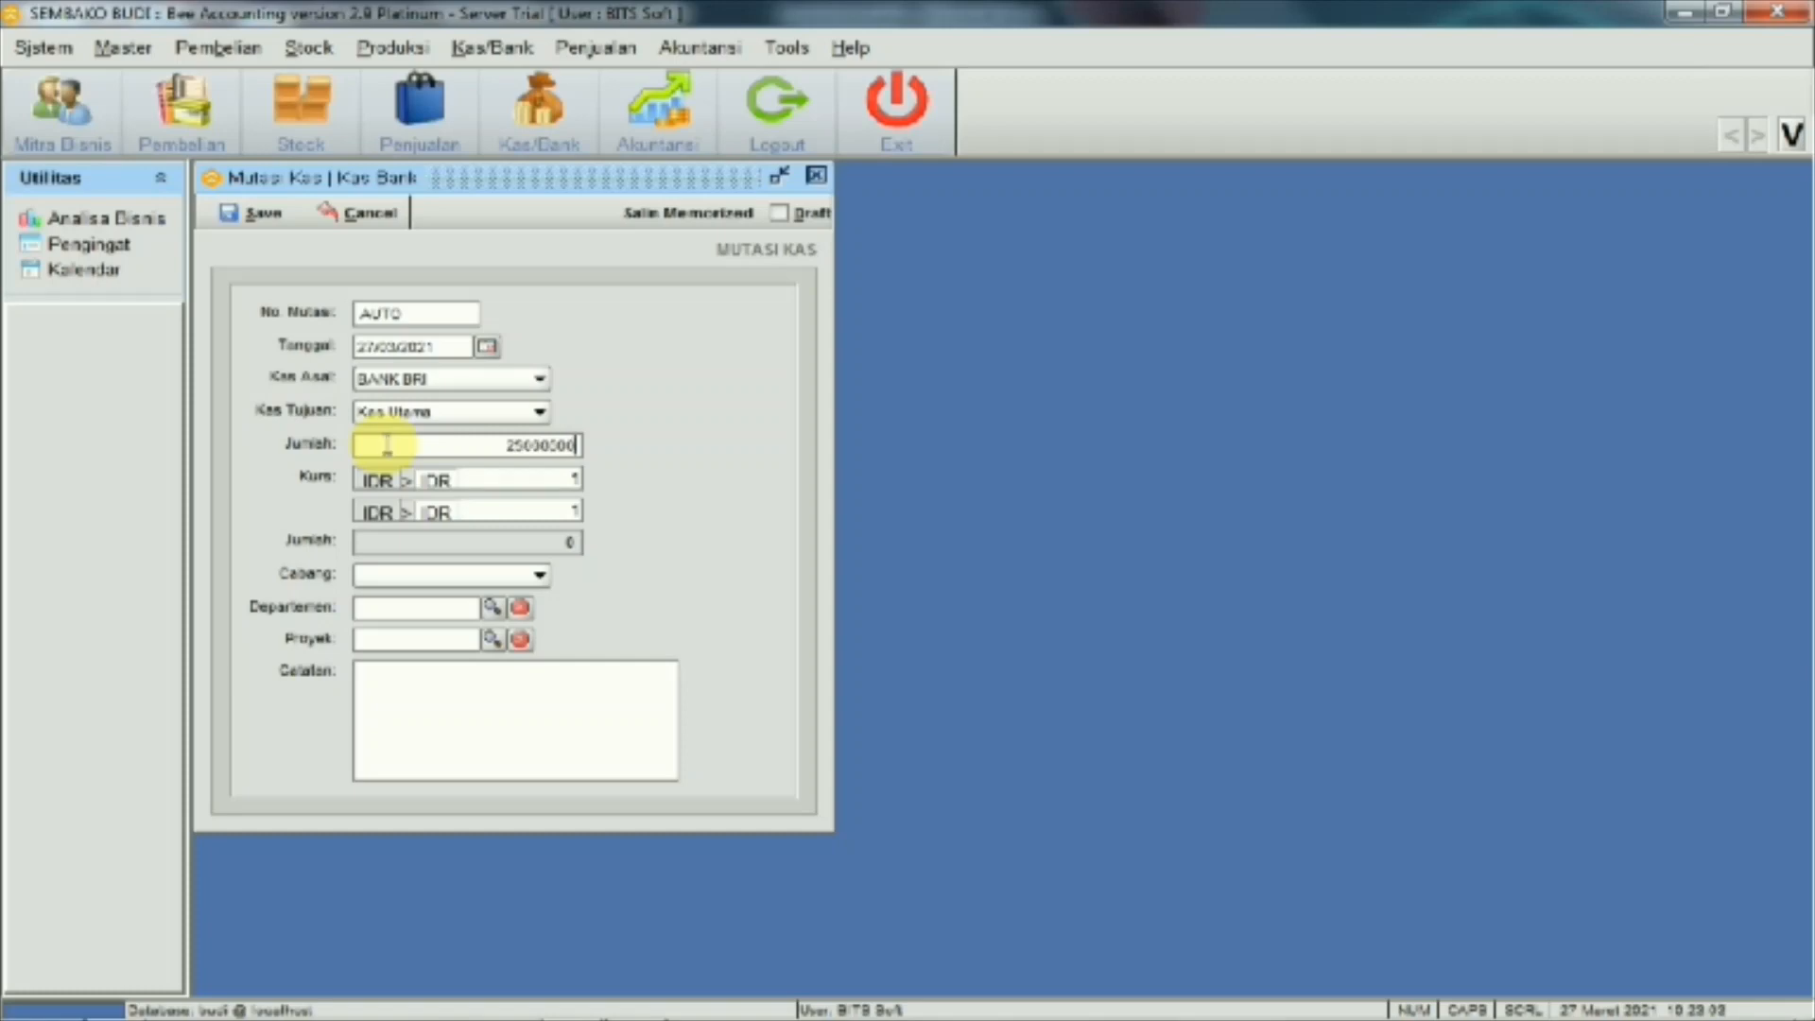
pyautogui.press('Tab')
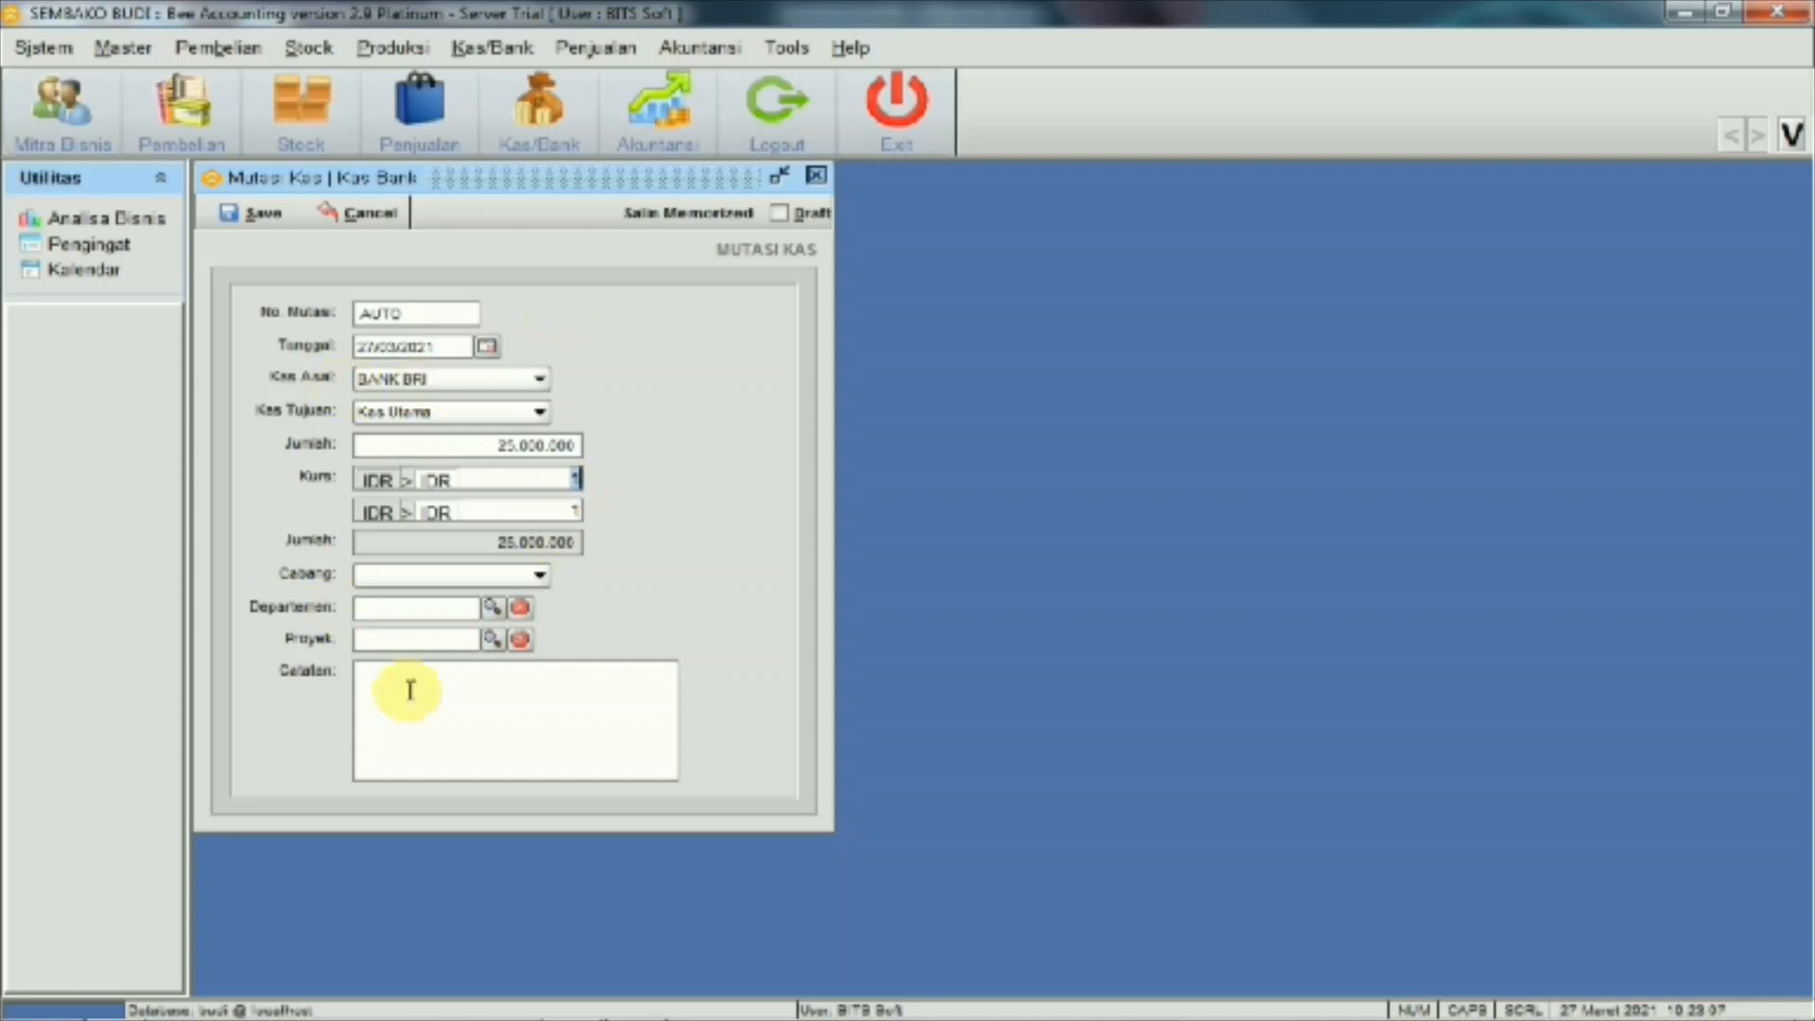
pyautogui.click(383, 676)
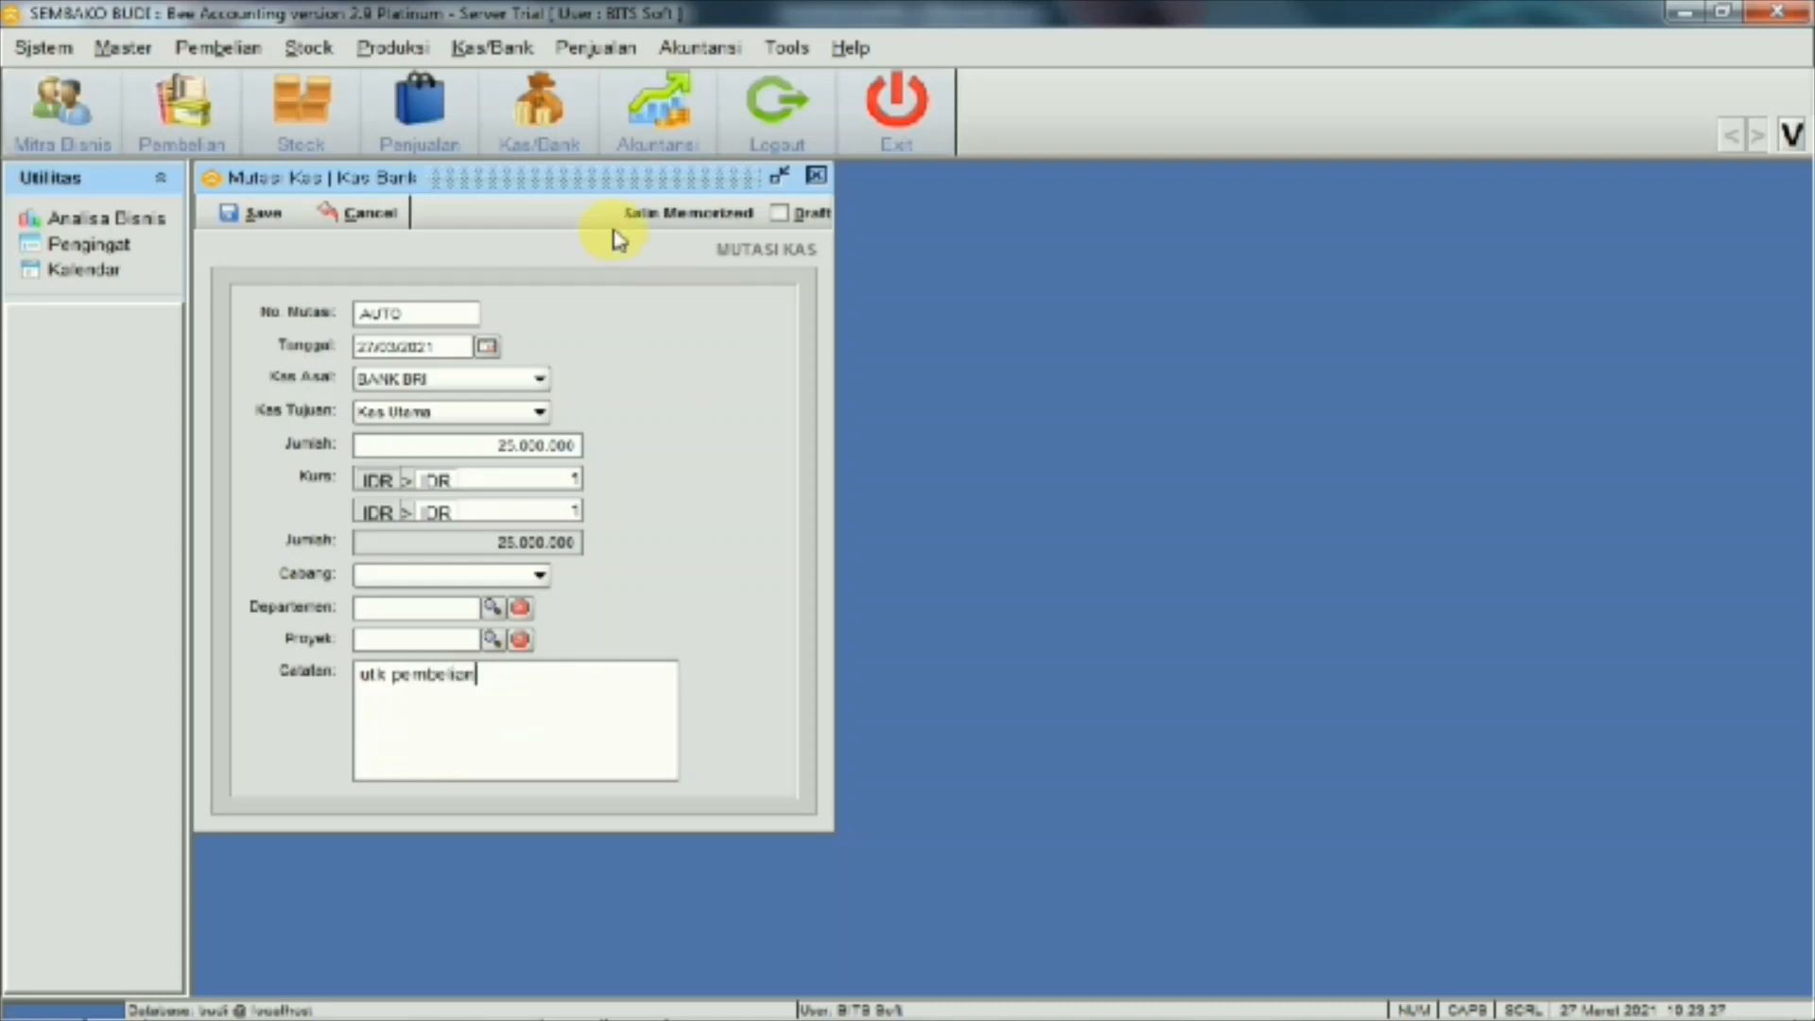
pyautogui.click(261, 213)
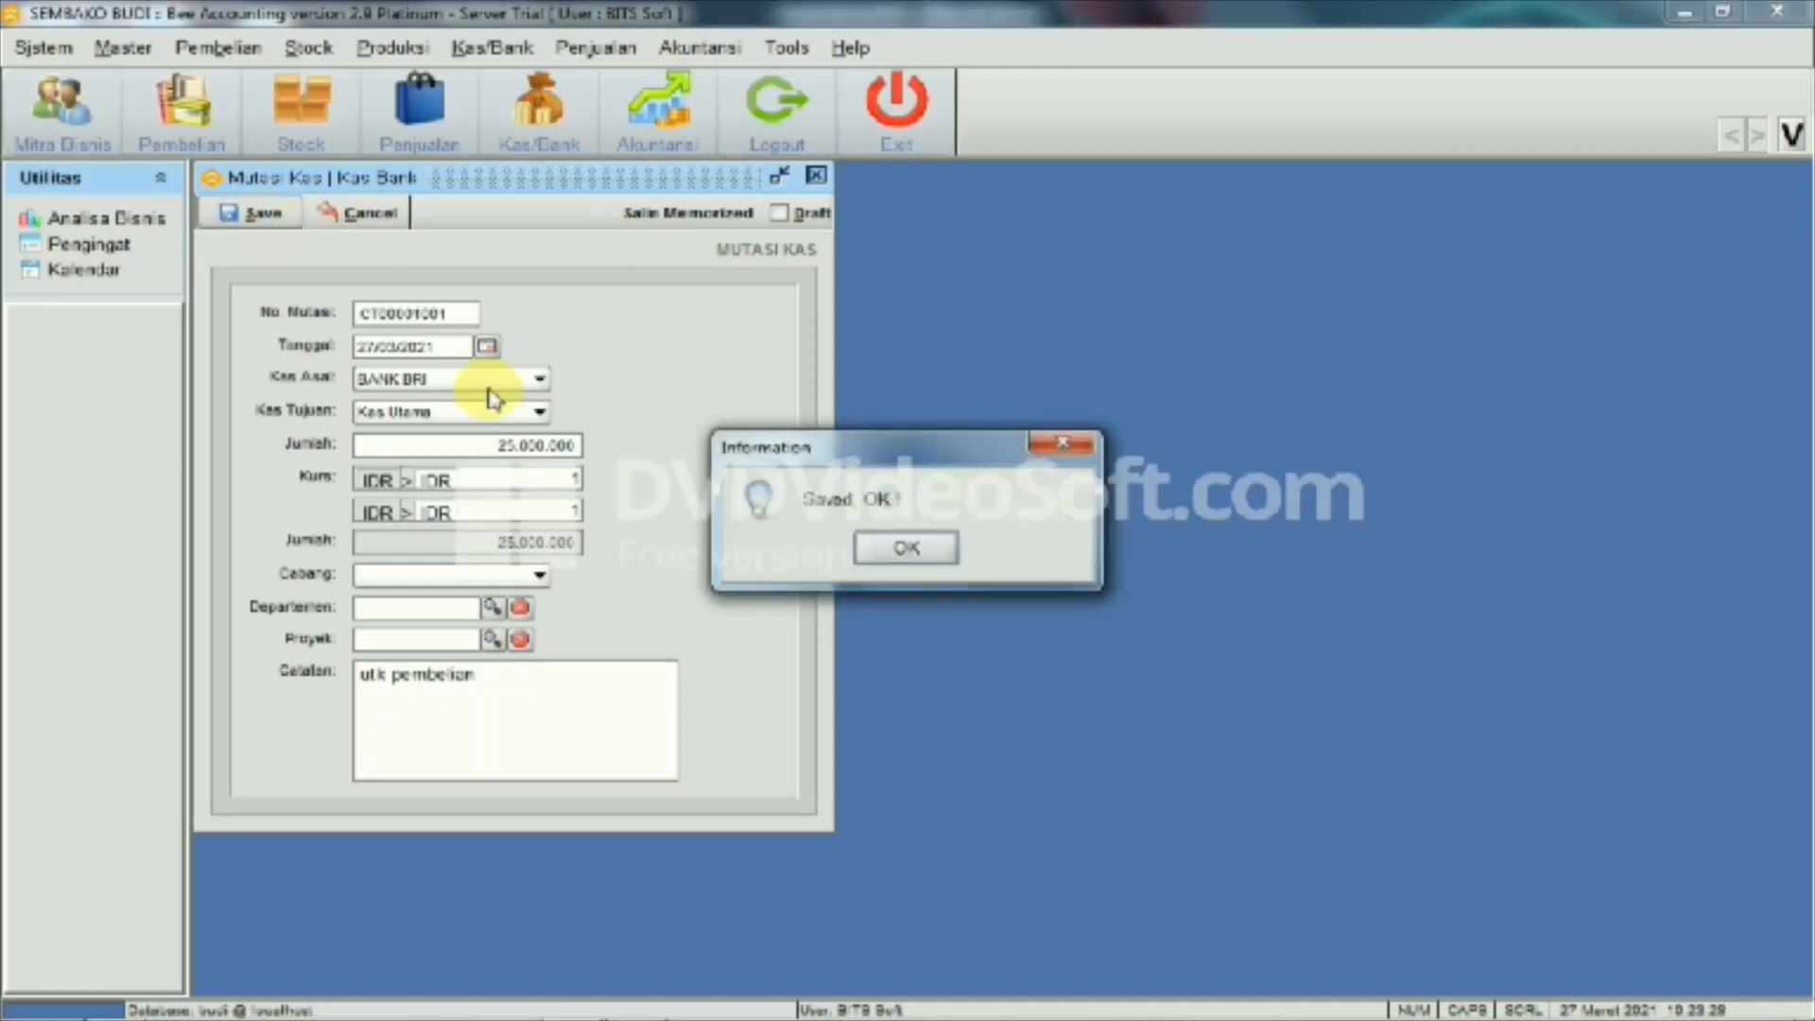
pyautogui.click(862, 557)
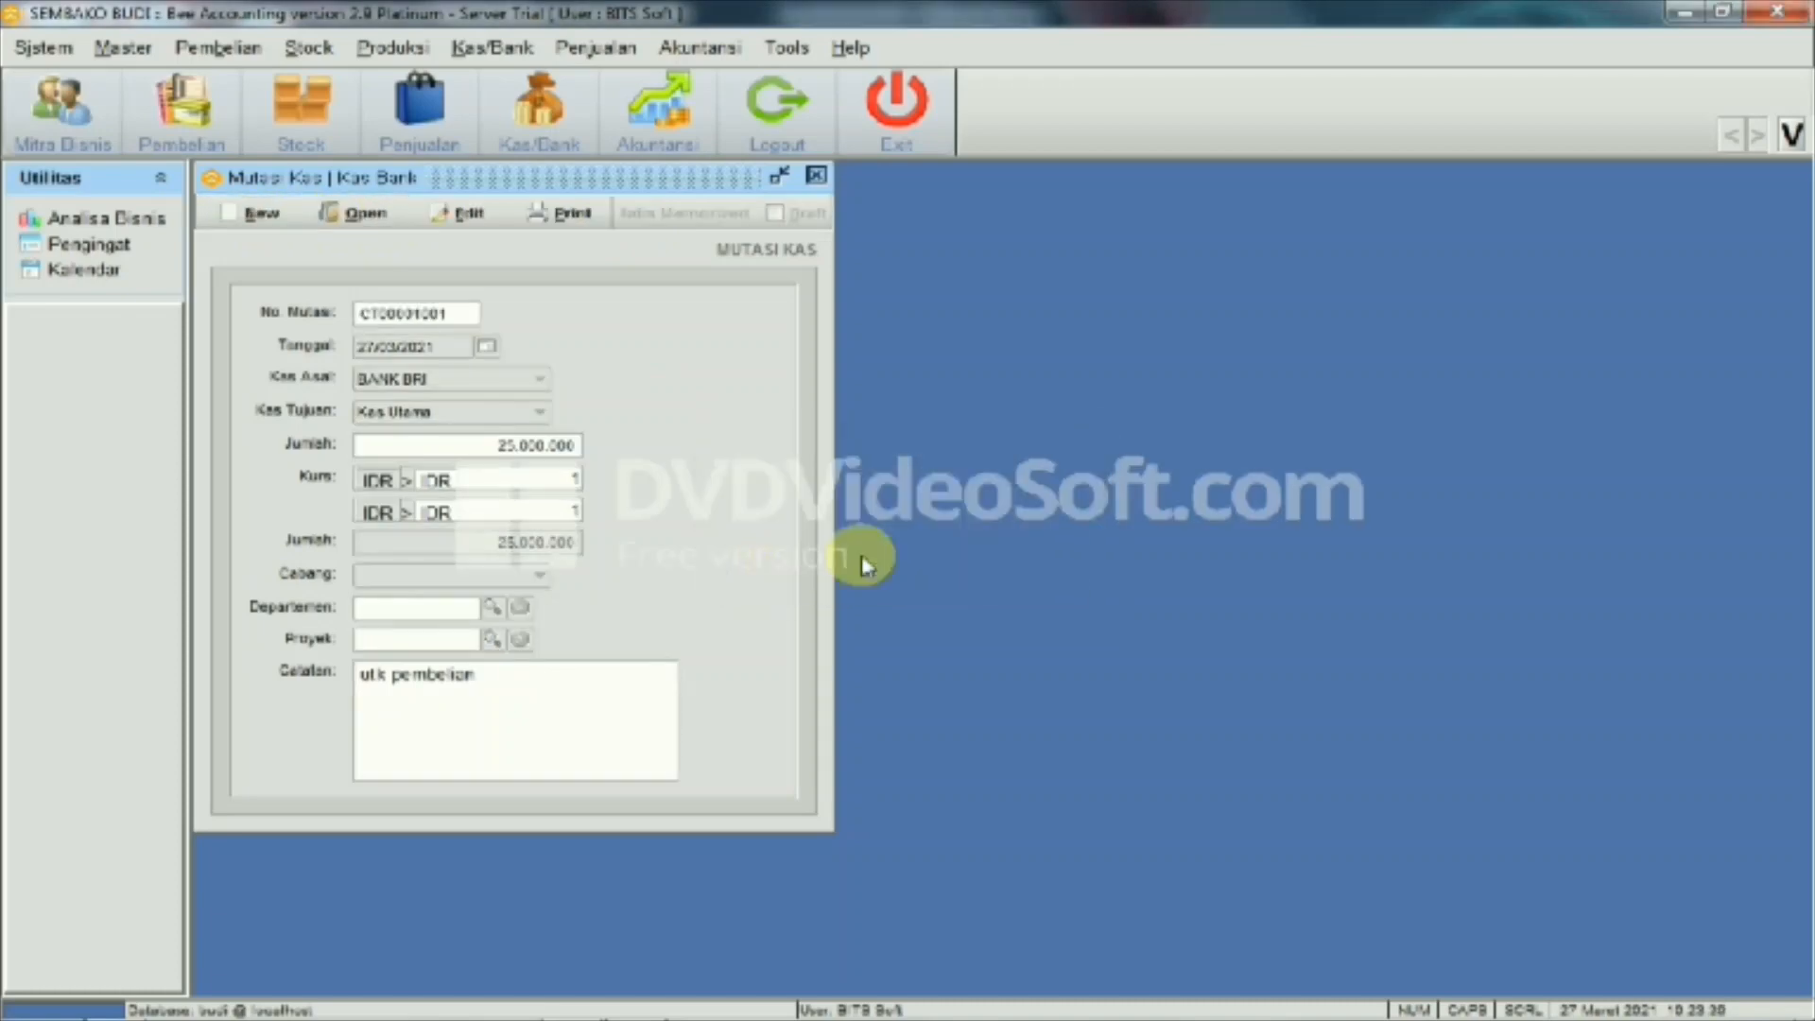
pyautogui.click(819, 184)
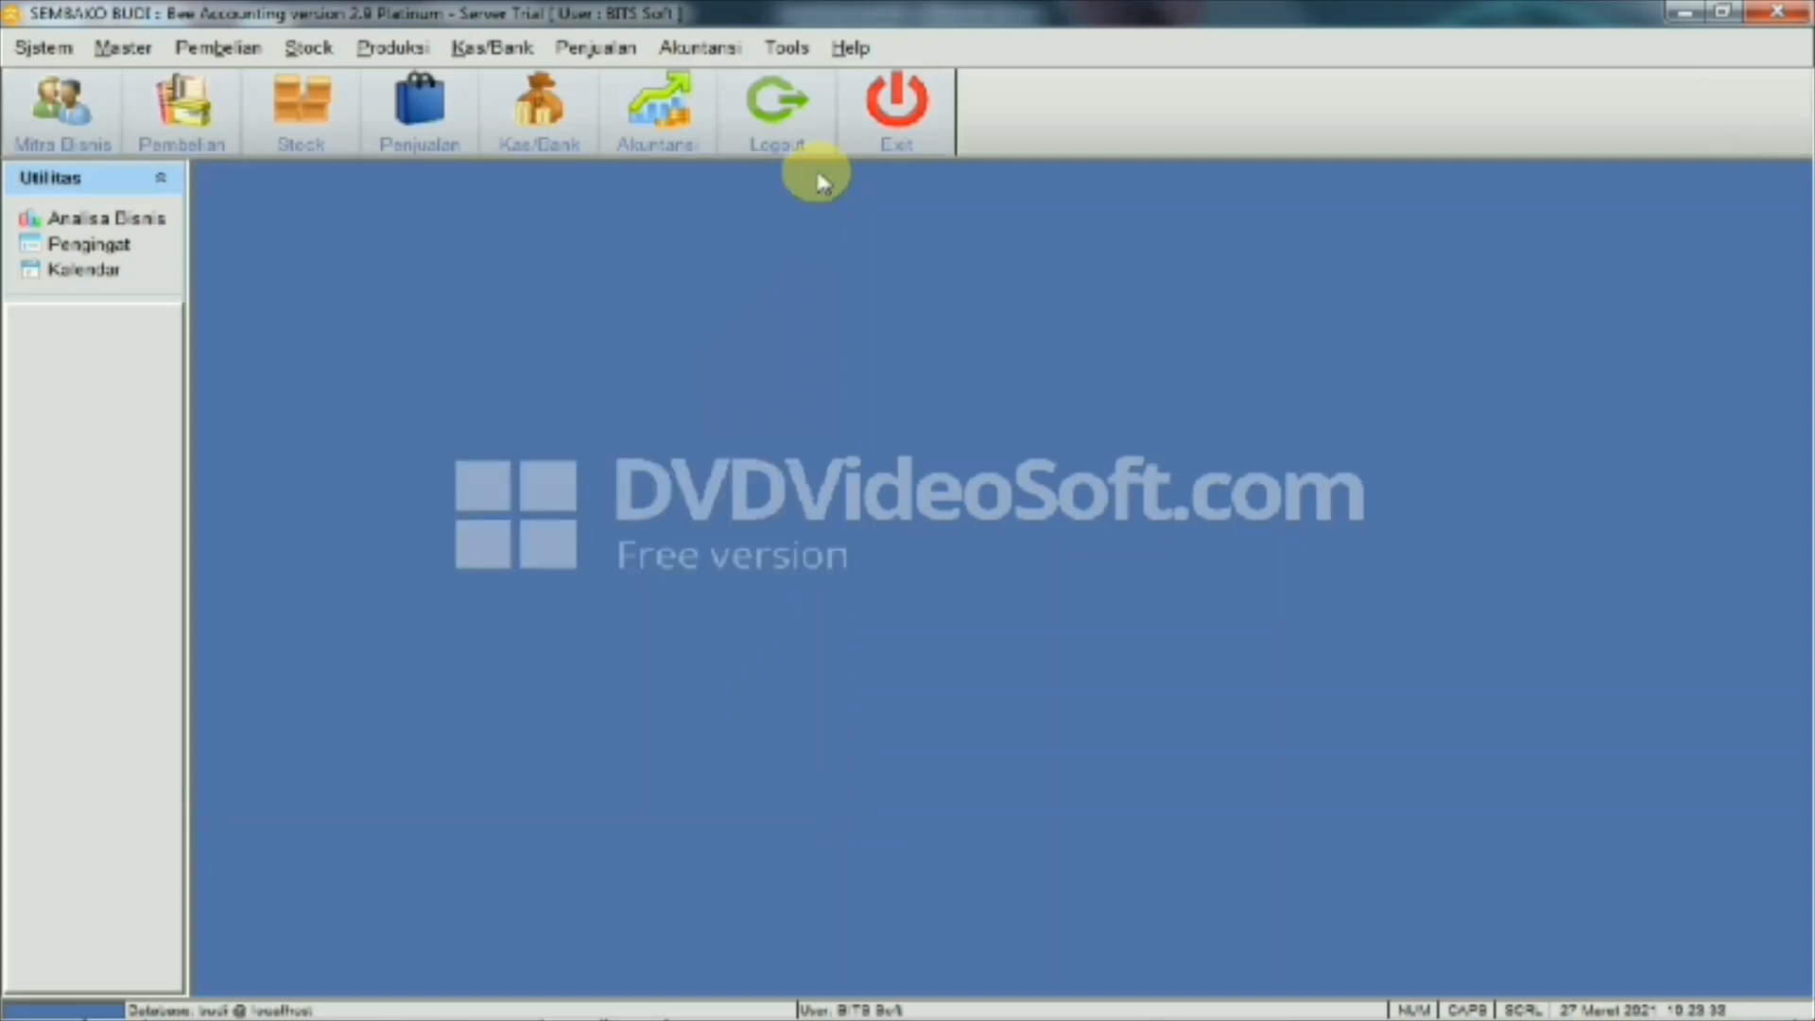
pyautogui.click(493, 47)
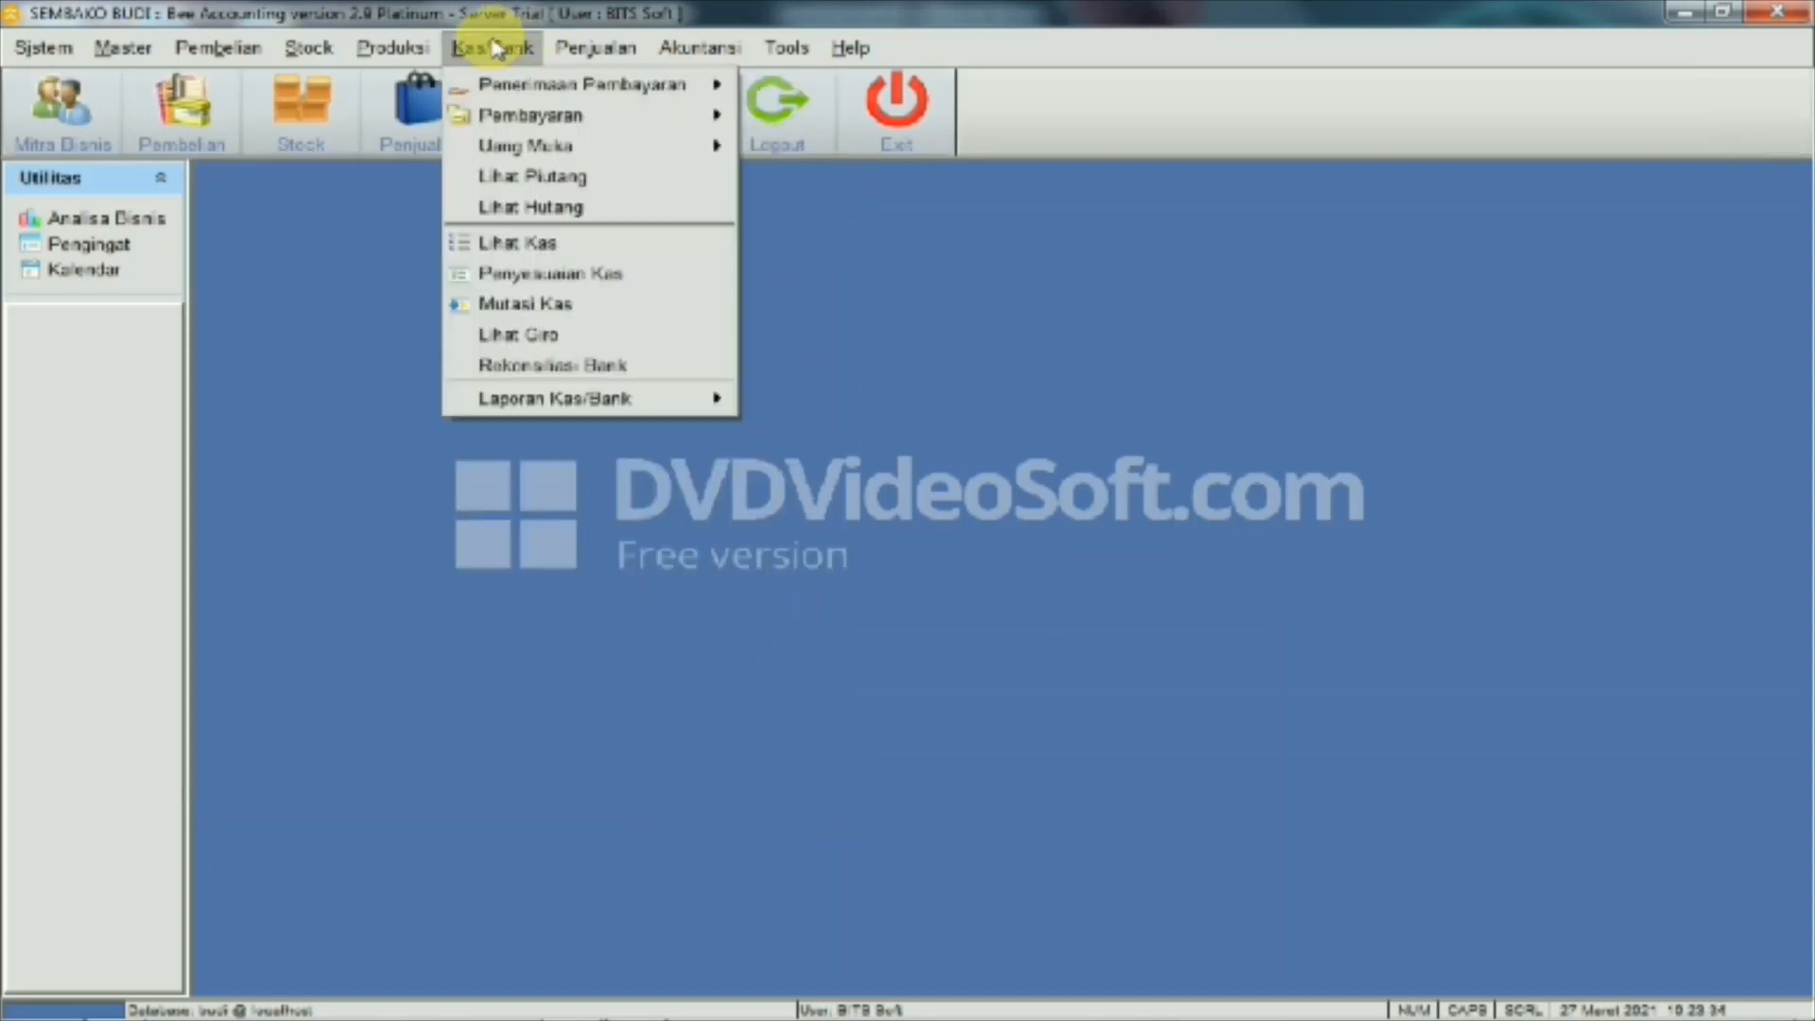
pyautogui.click(510, 245)
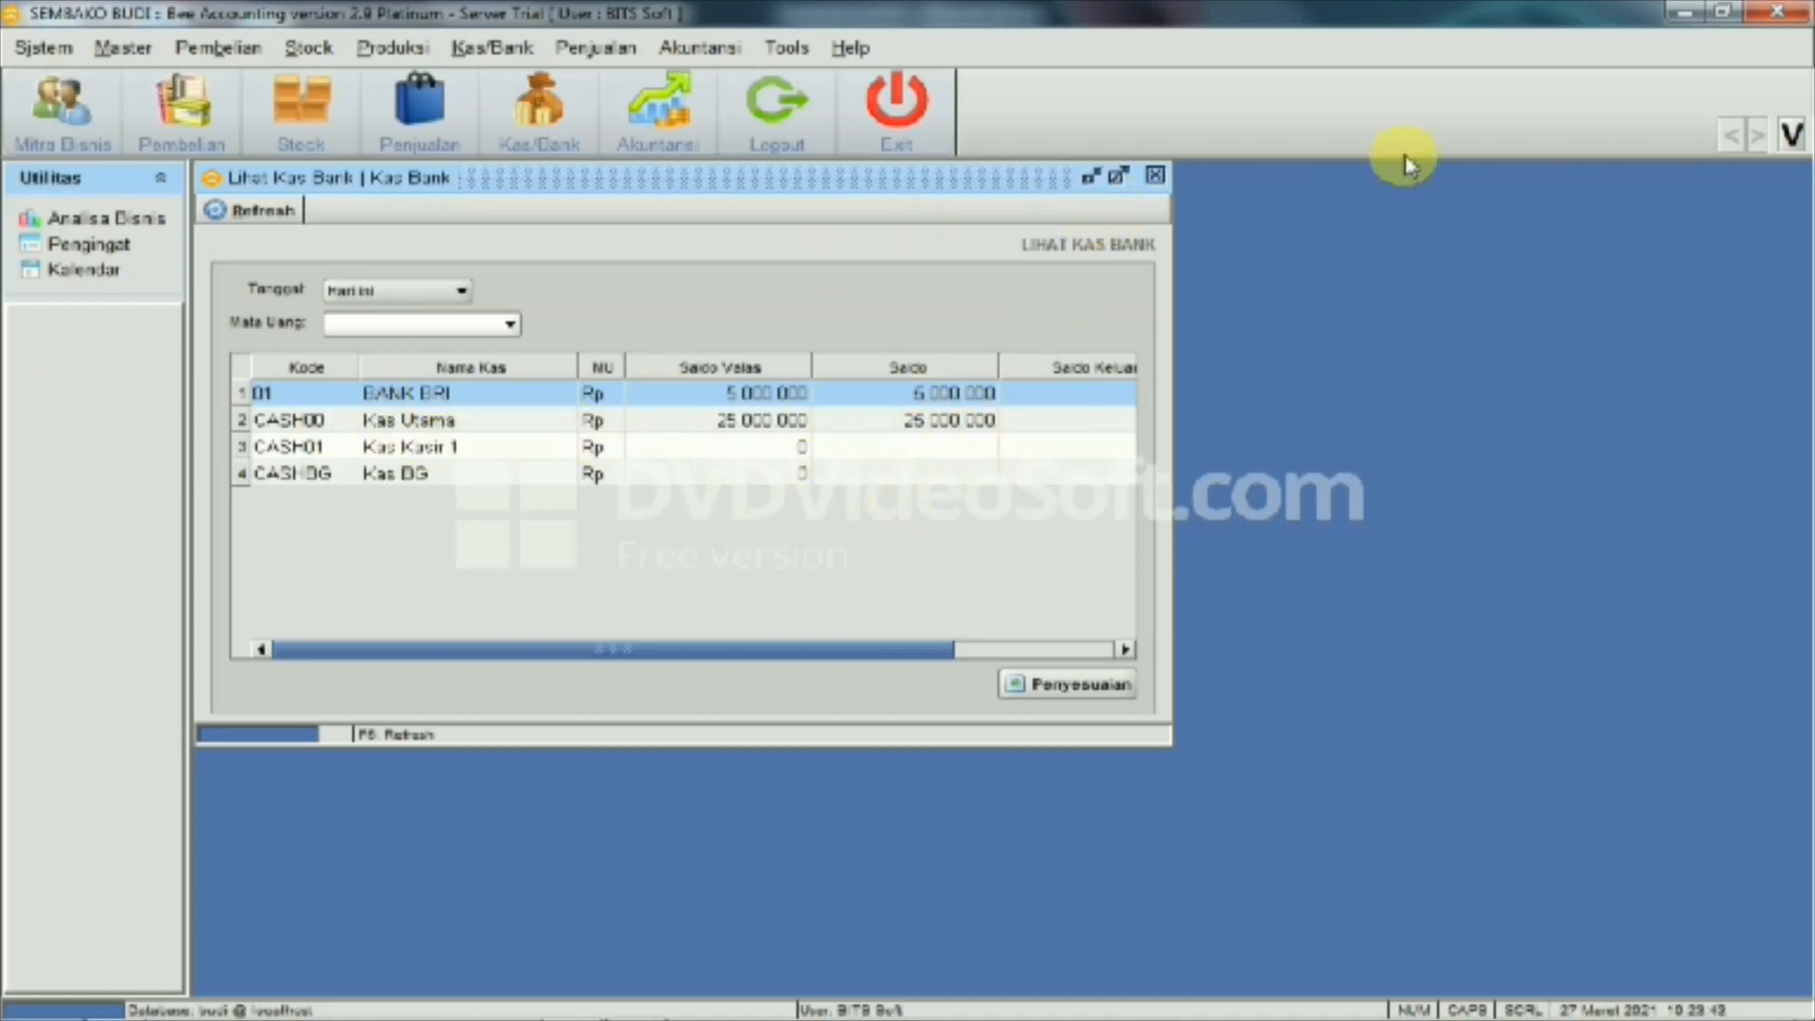
pyautogui.click(1155, 179)
pyautogui.click(730, 42)
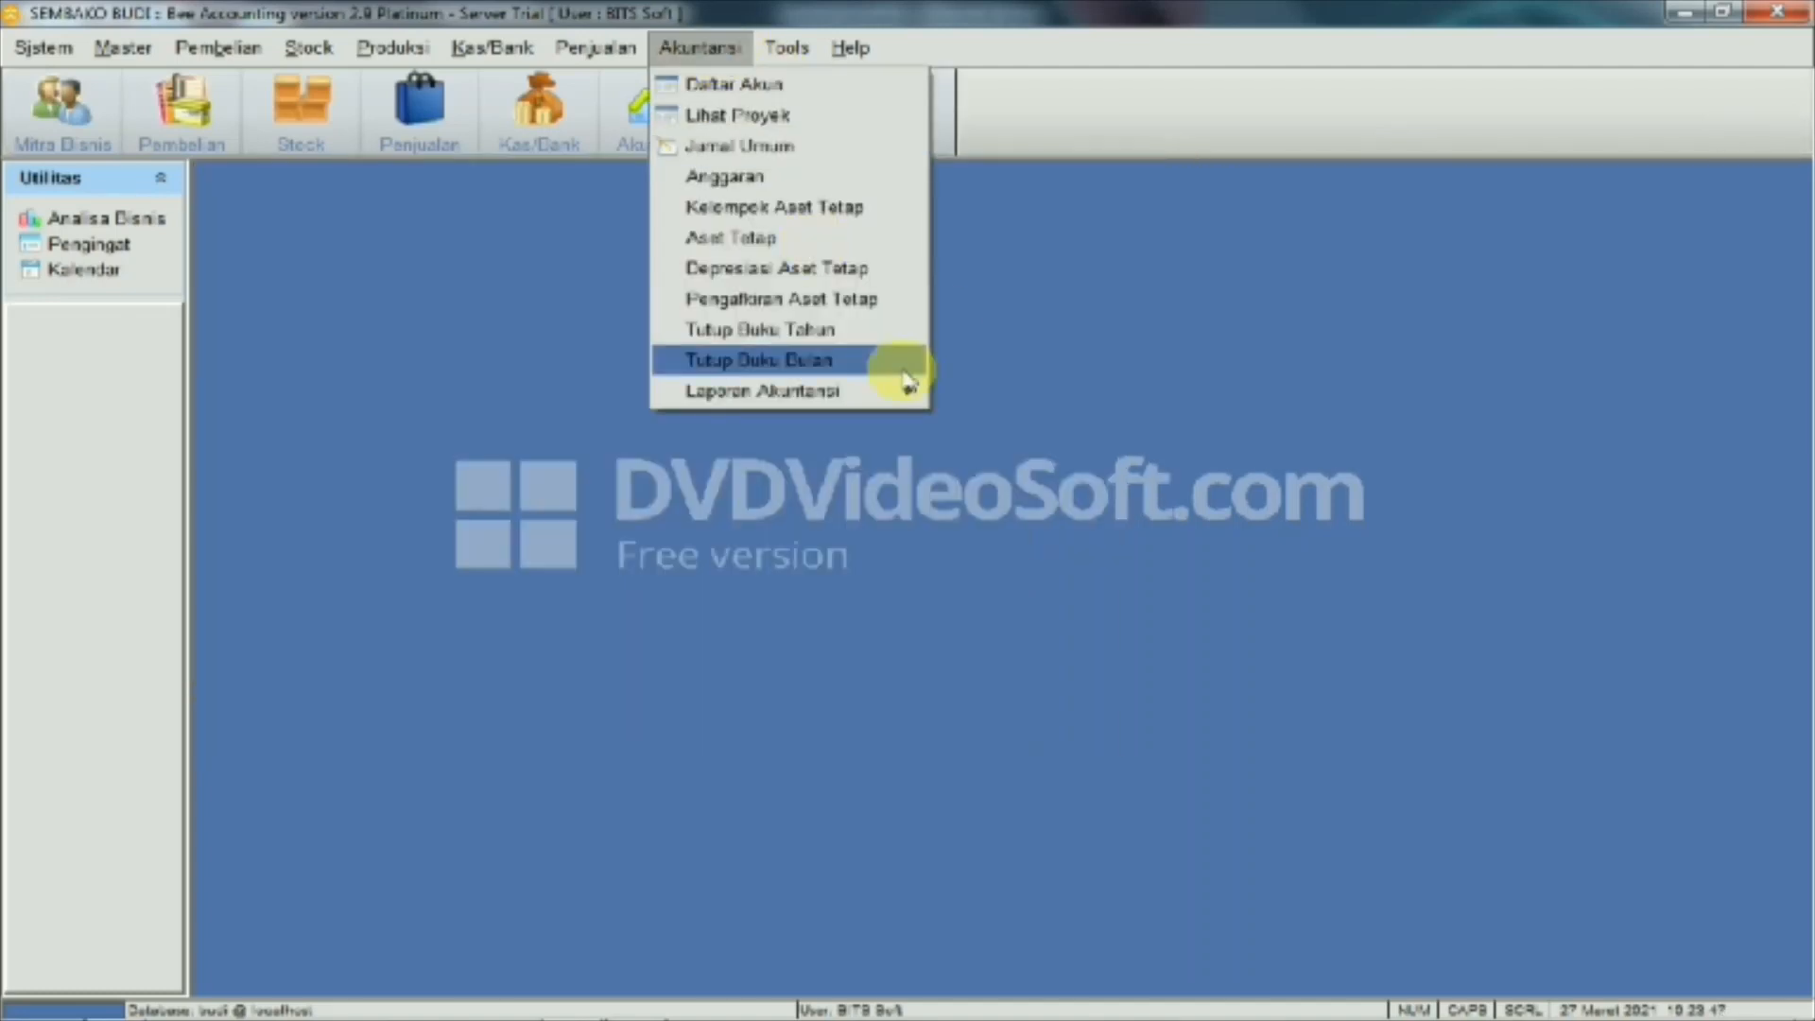
pyautogui.moveTo(865, 387)
pyautogui.click(1061, 480)
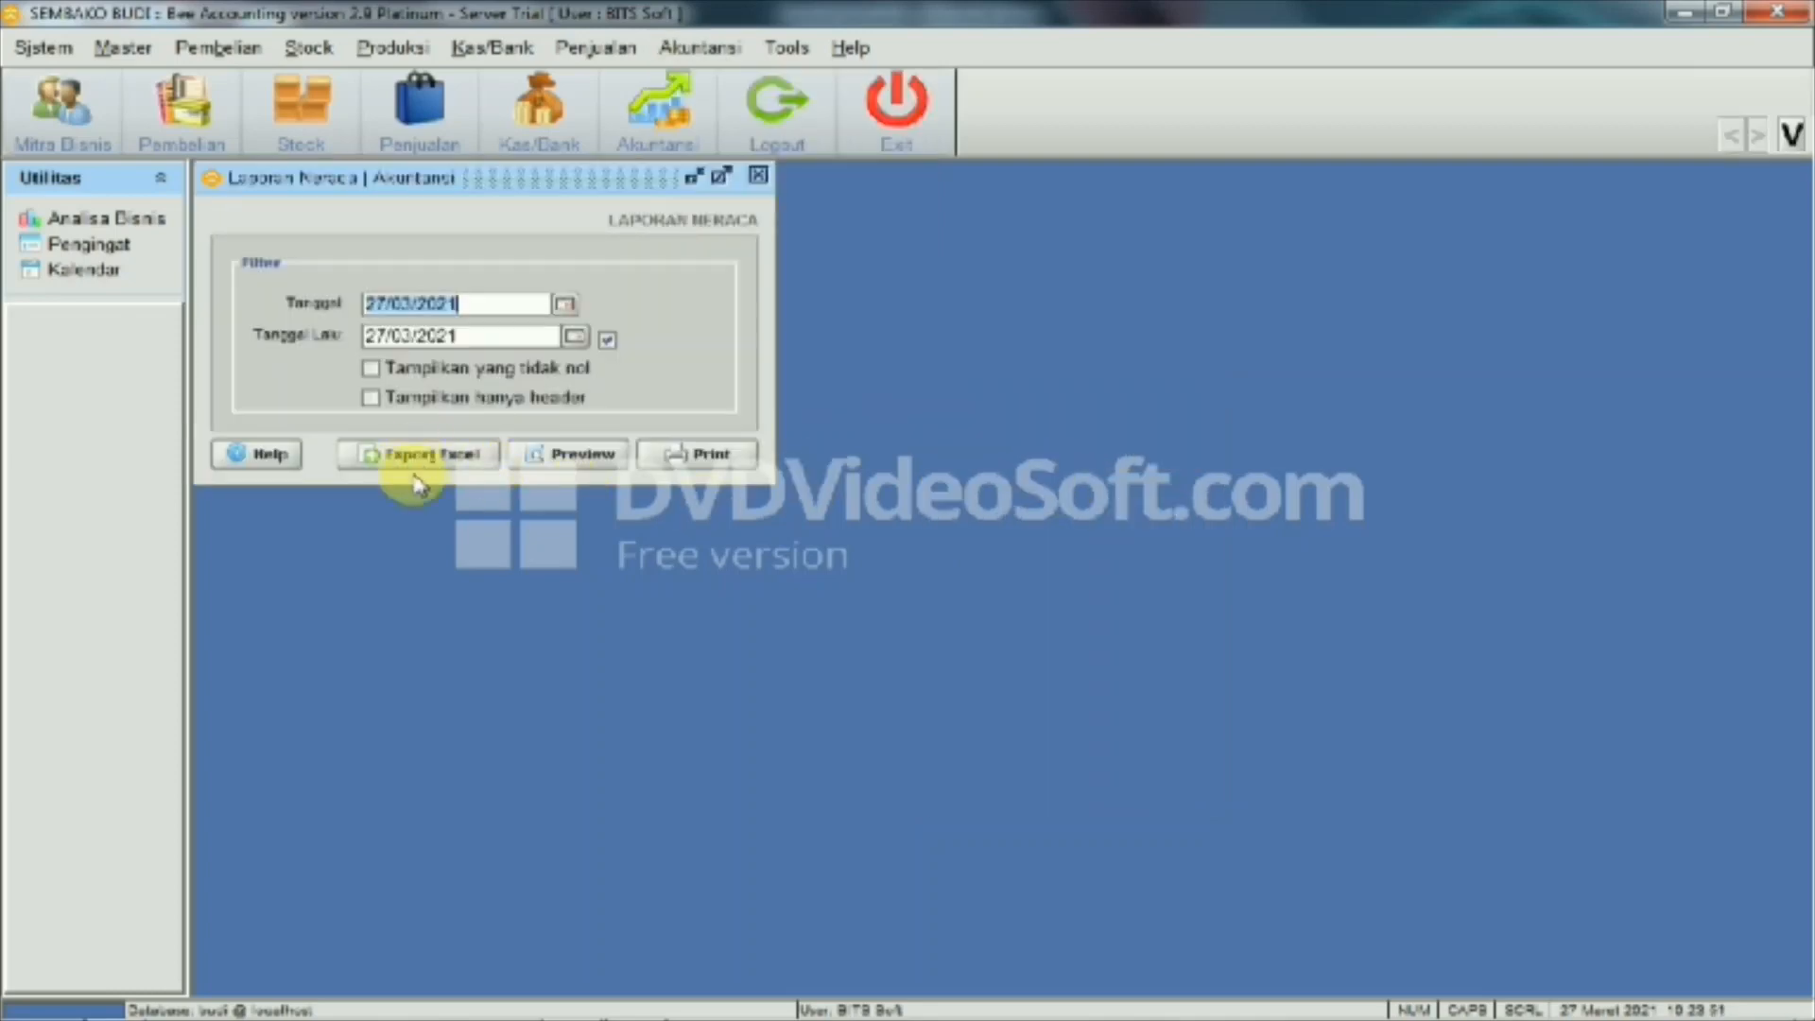
pyautogui.click(581, 458)
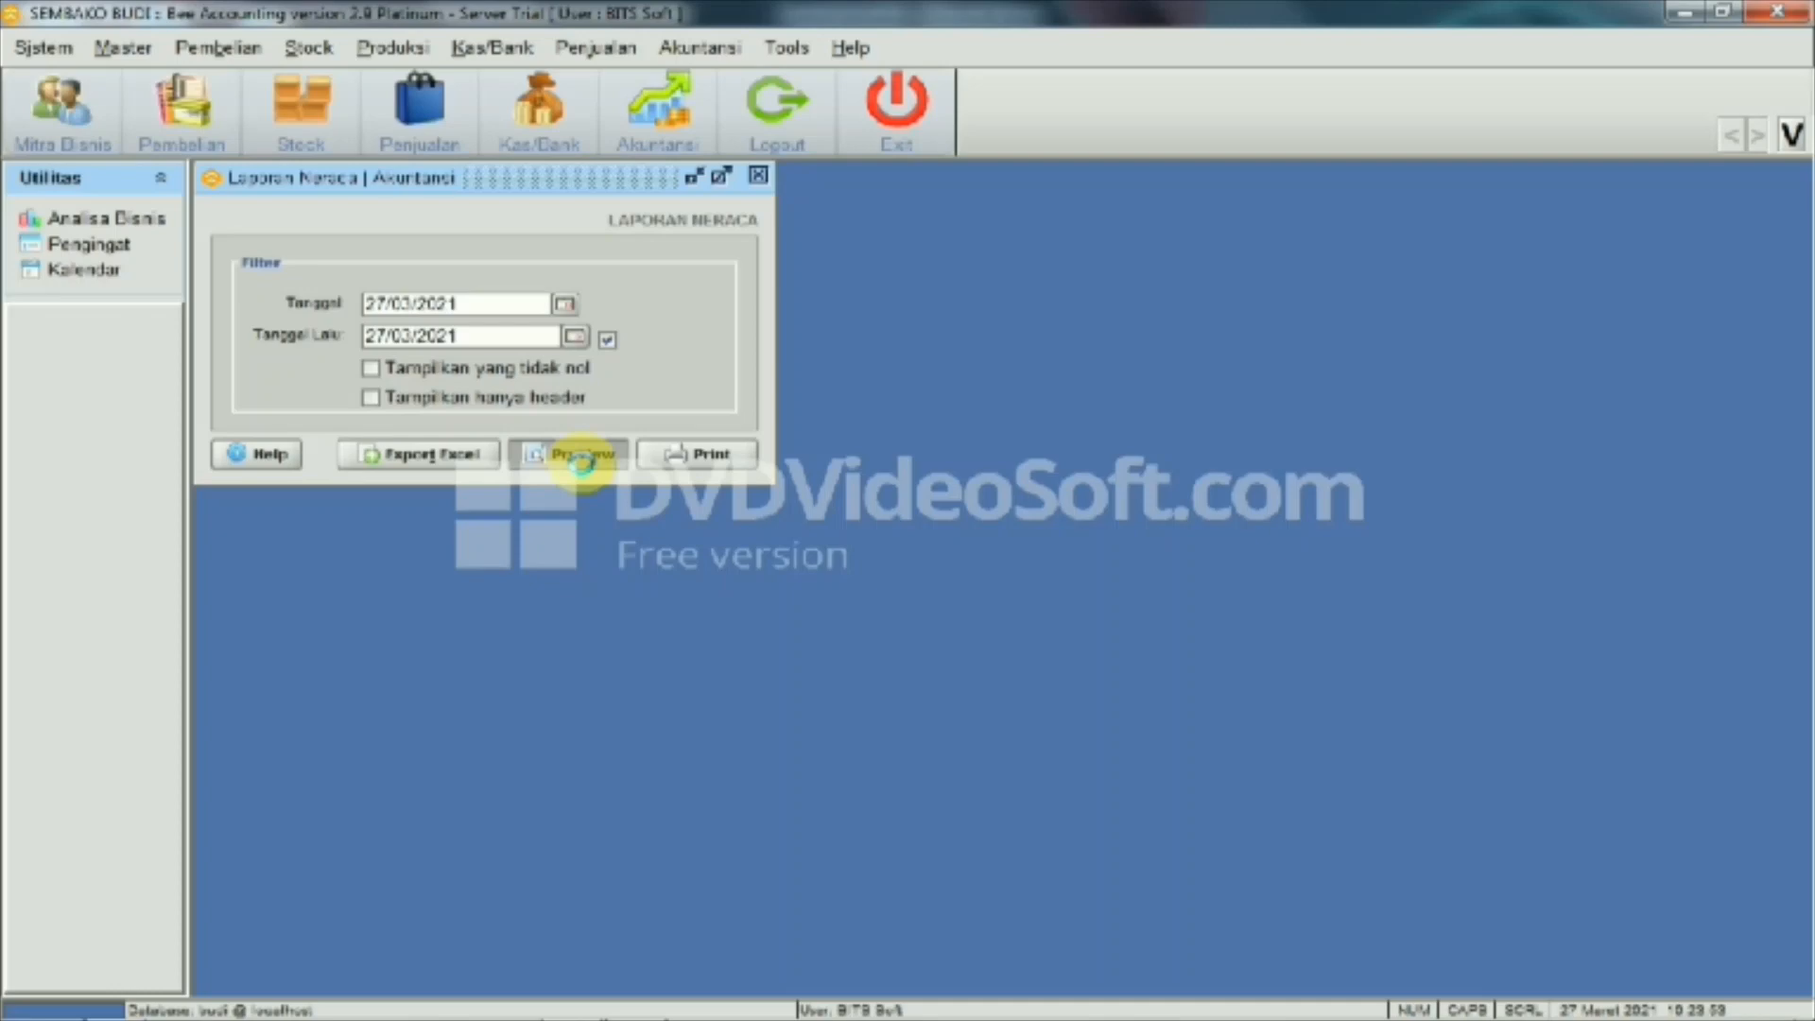
pyautogui.scroll(-3, 821, 444)
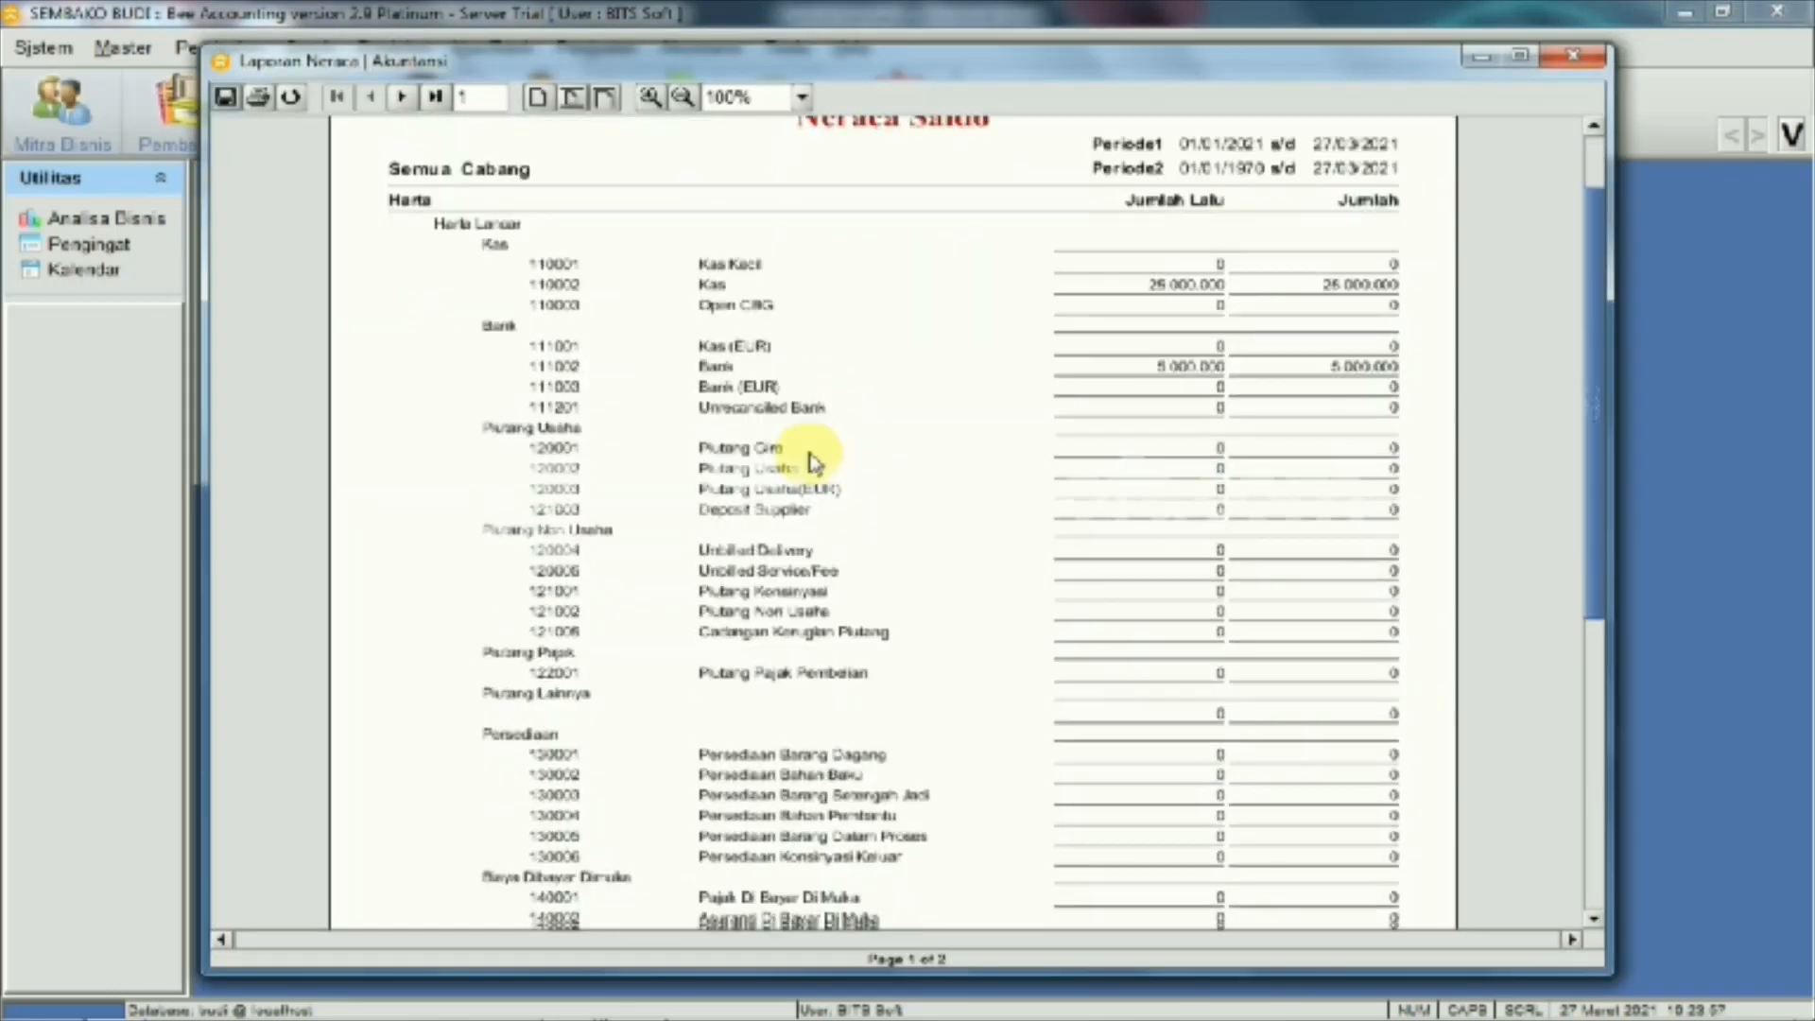
pyautogui.scroll(-6, 813, 463)
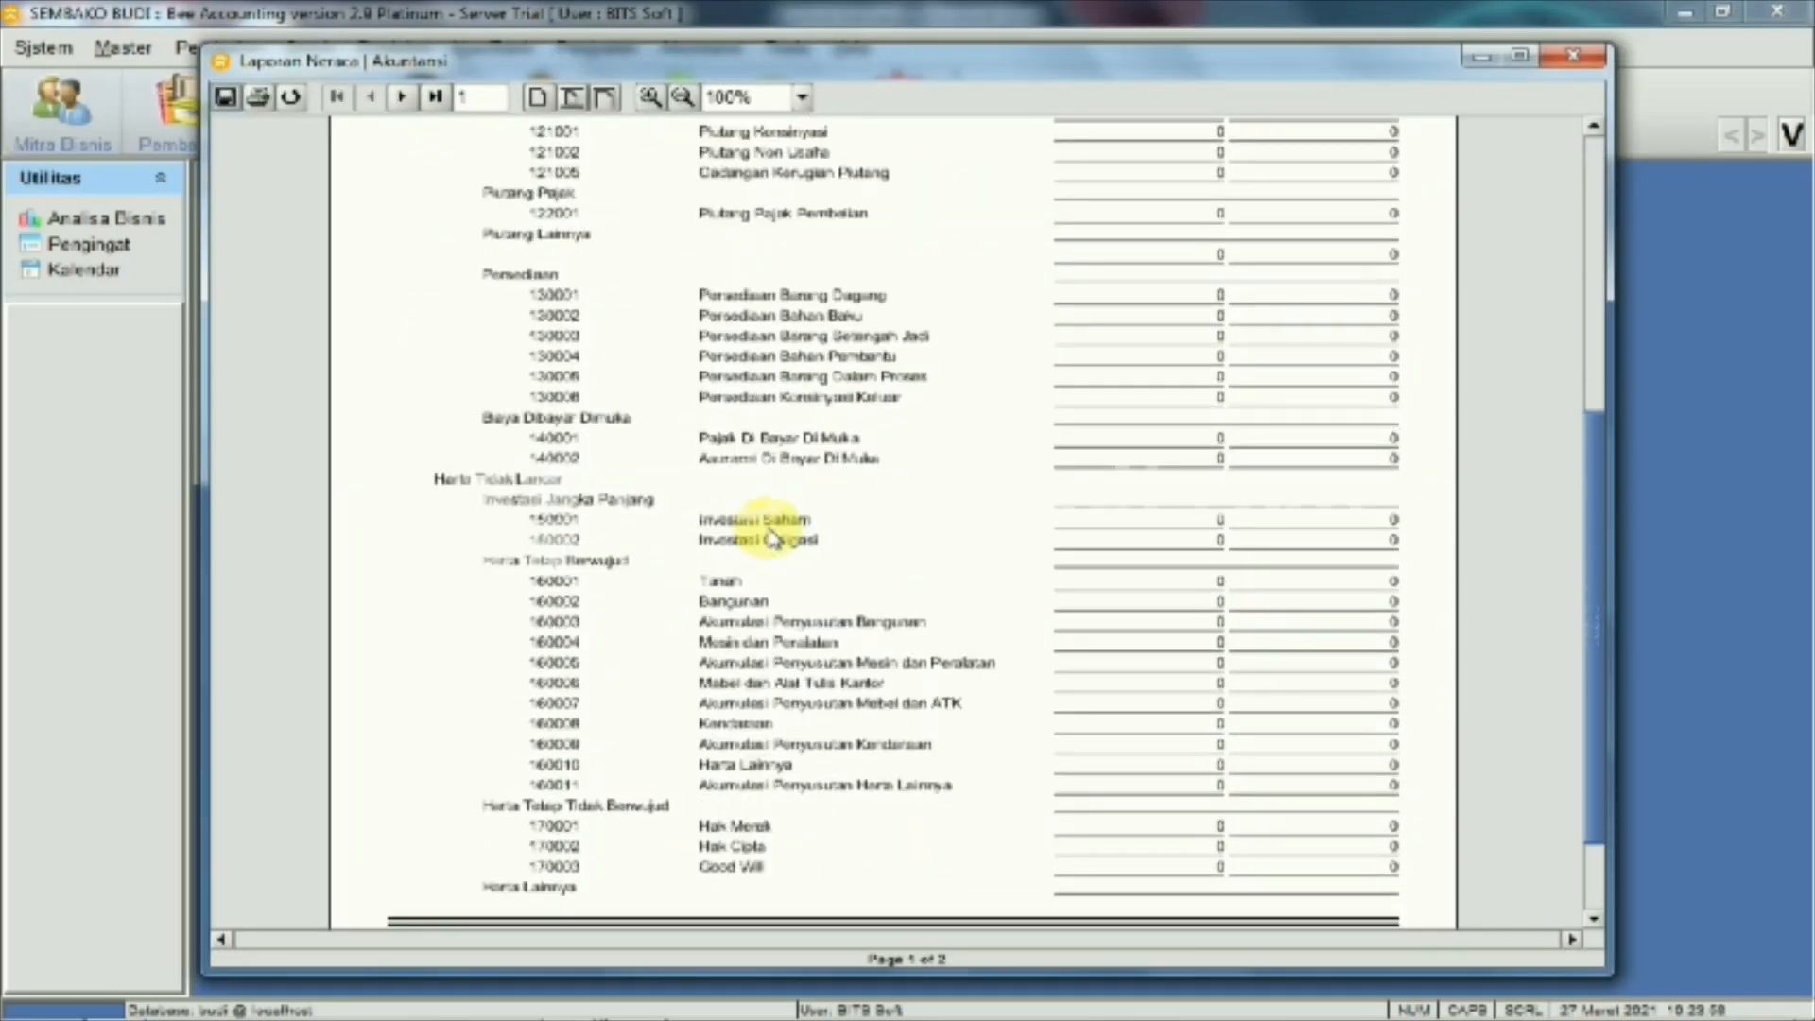
pyautogui.scroll(5, 774, 537)
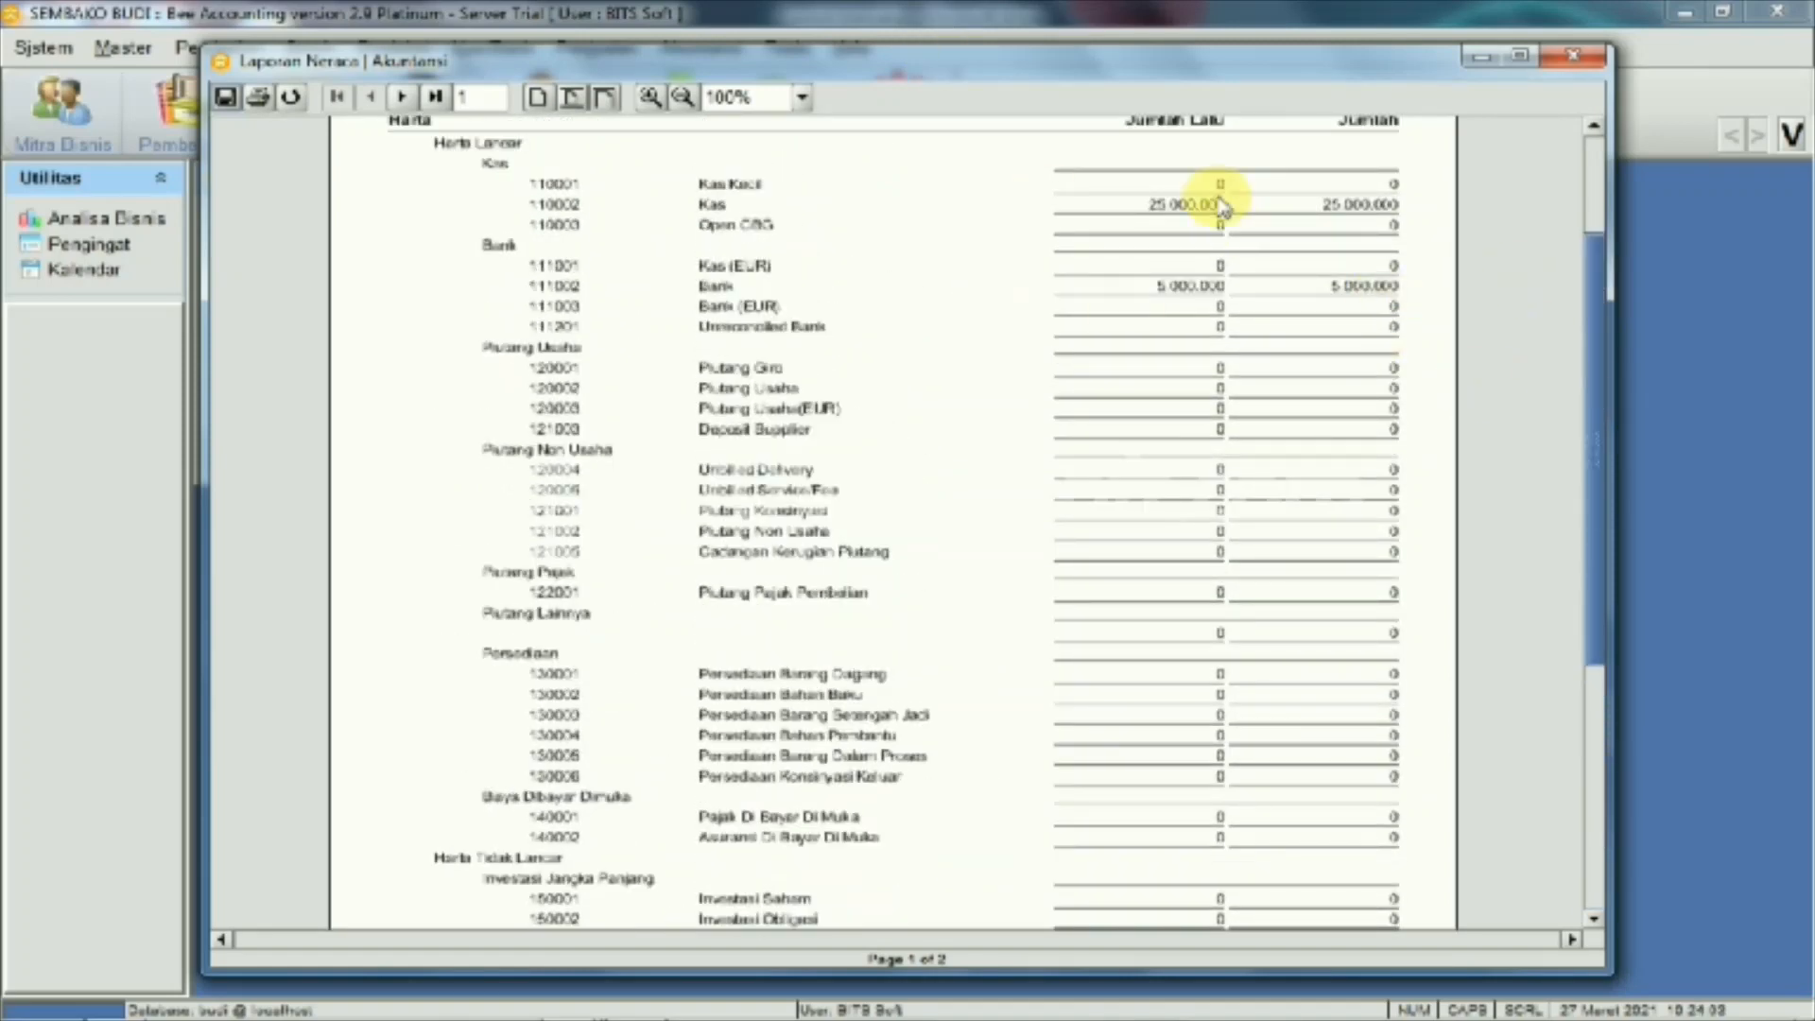
pyautogui.click(1572, 55)
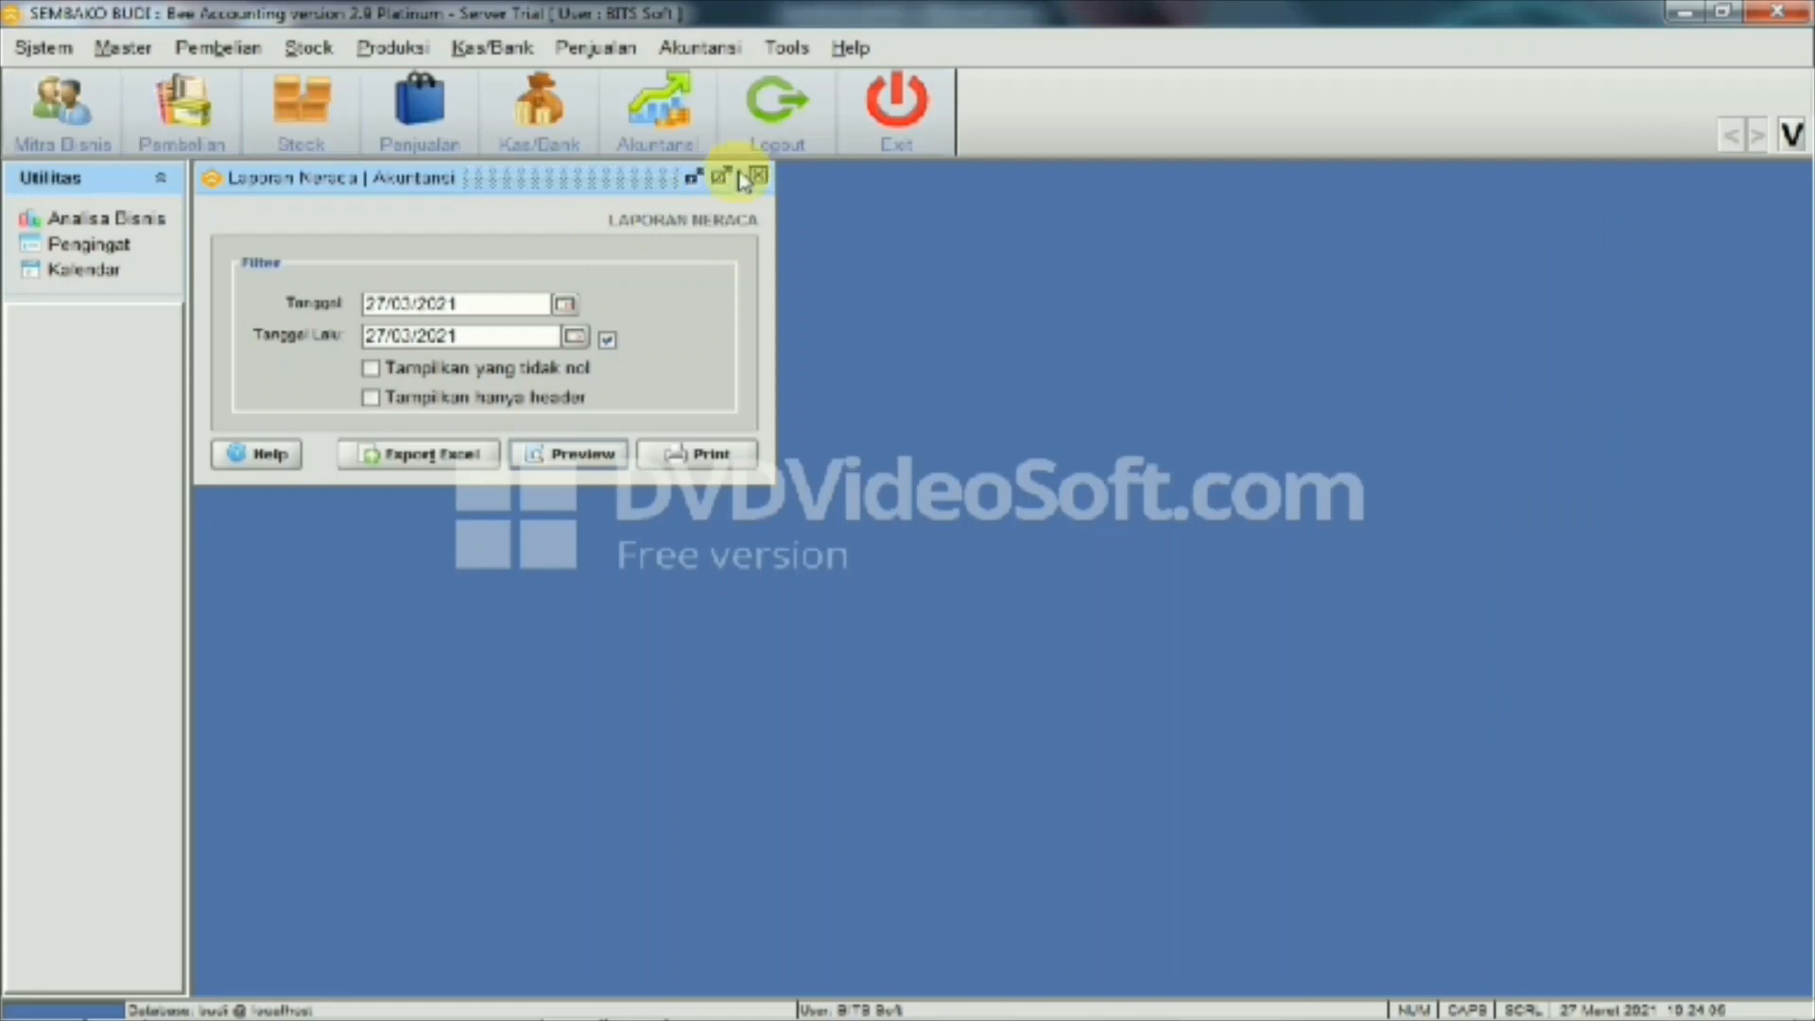
pyautogui.click(761, 176)
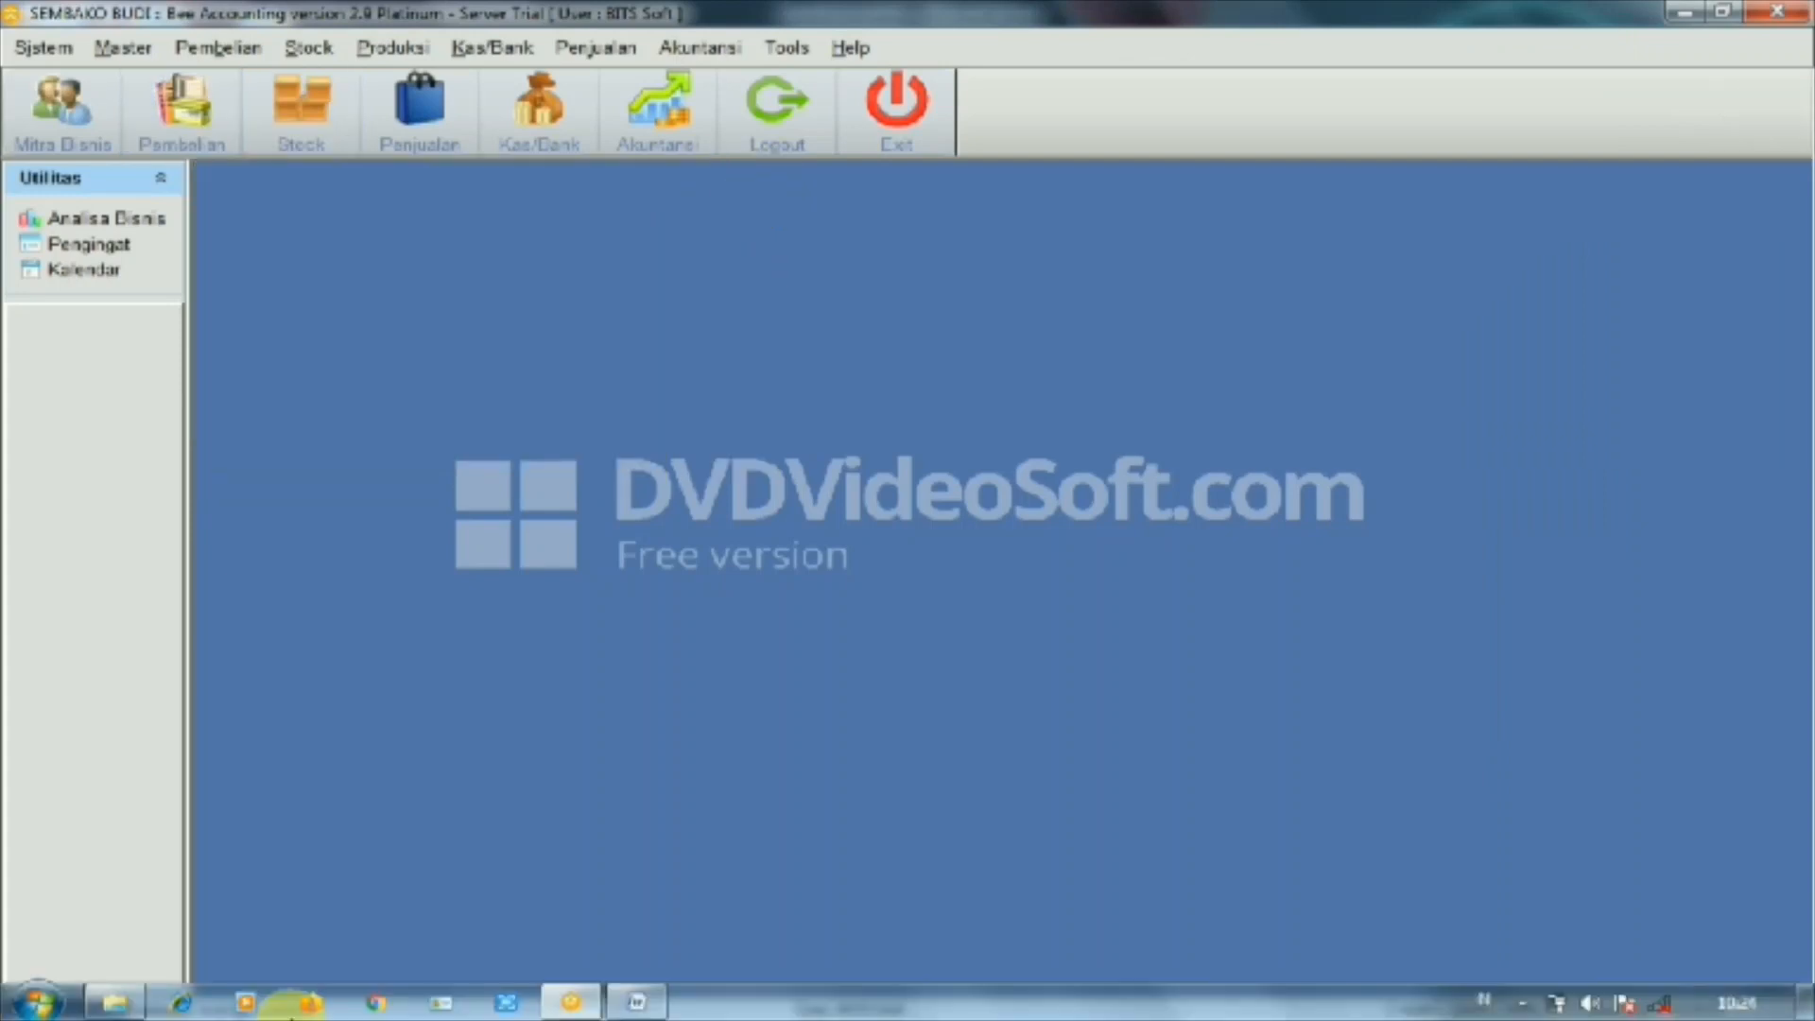
# Review the Contoh transaksi March 2021 list in Word, then return to Bee Accounting
pyautogui.moveTo(636, 1001)
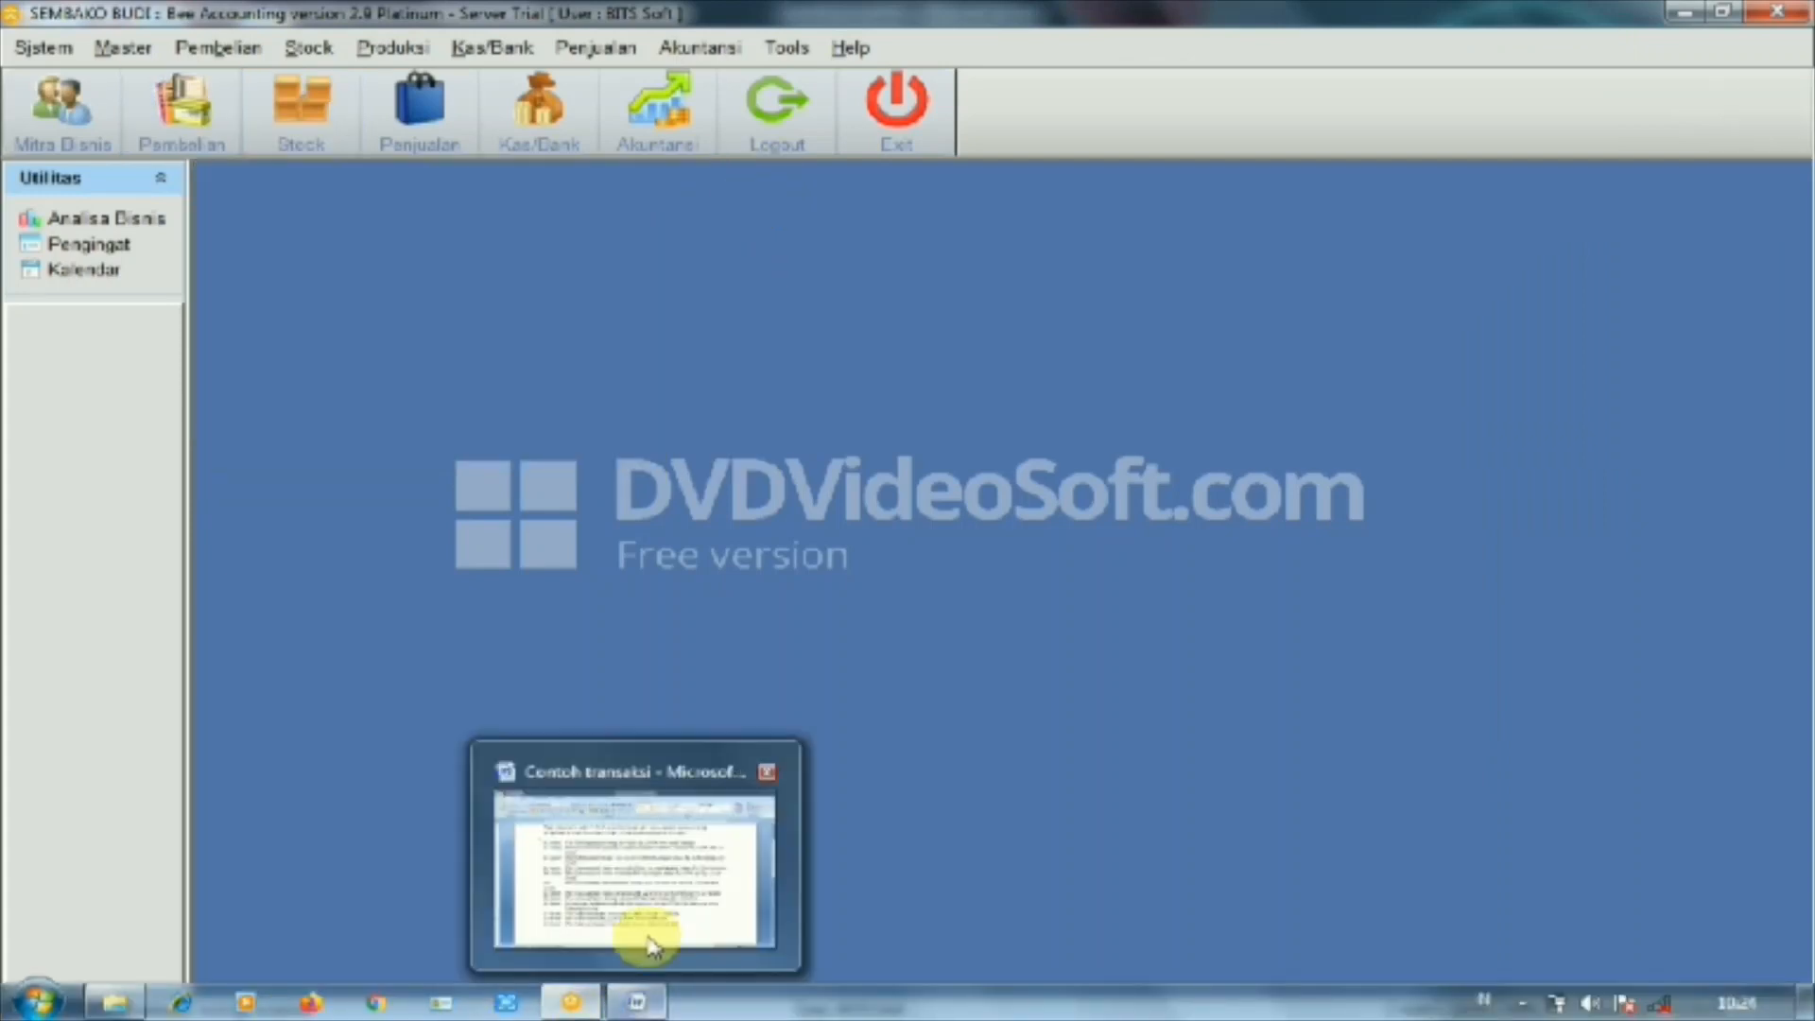
pyautogui.click(649, 828)
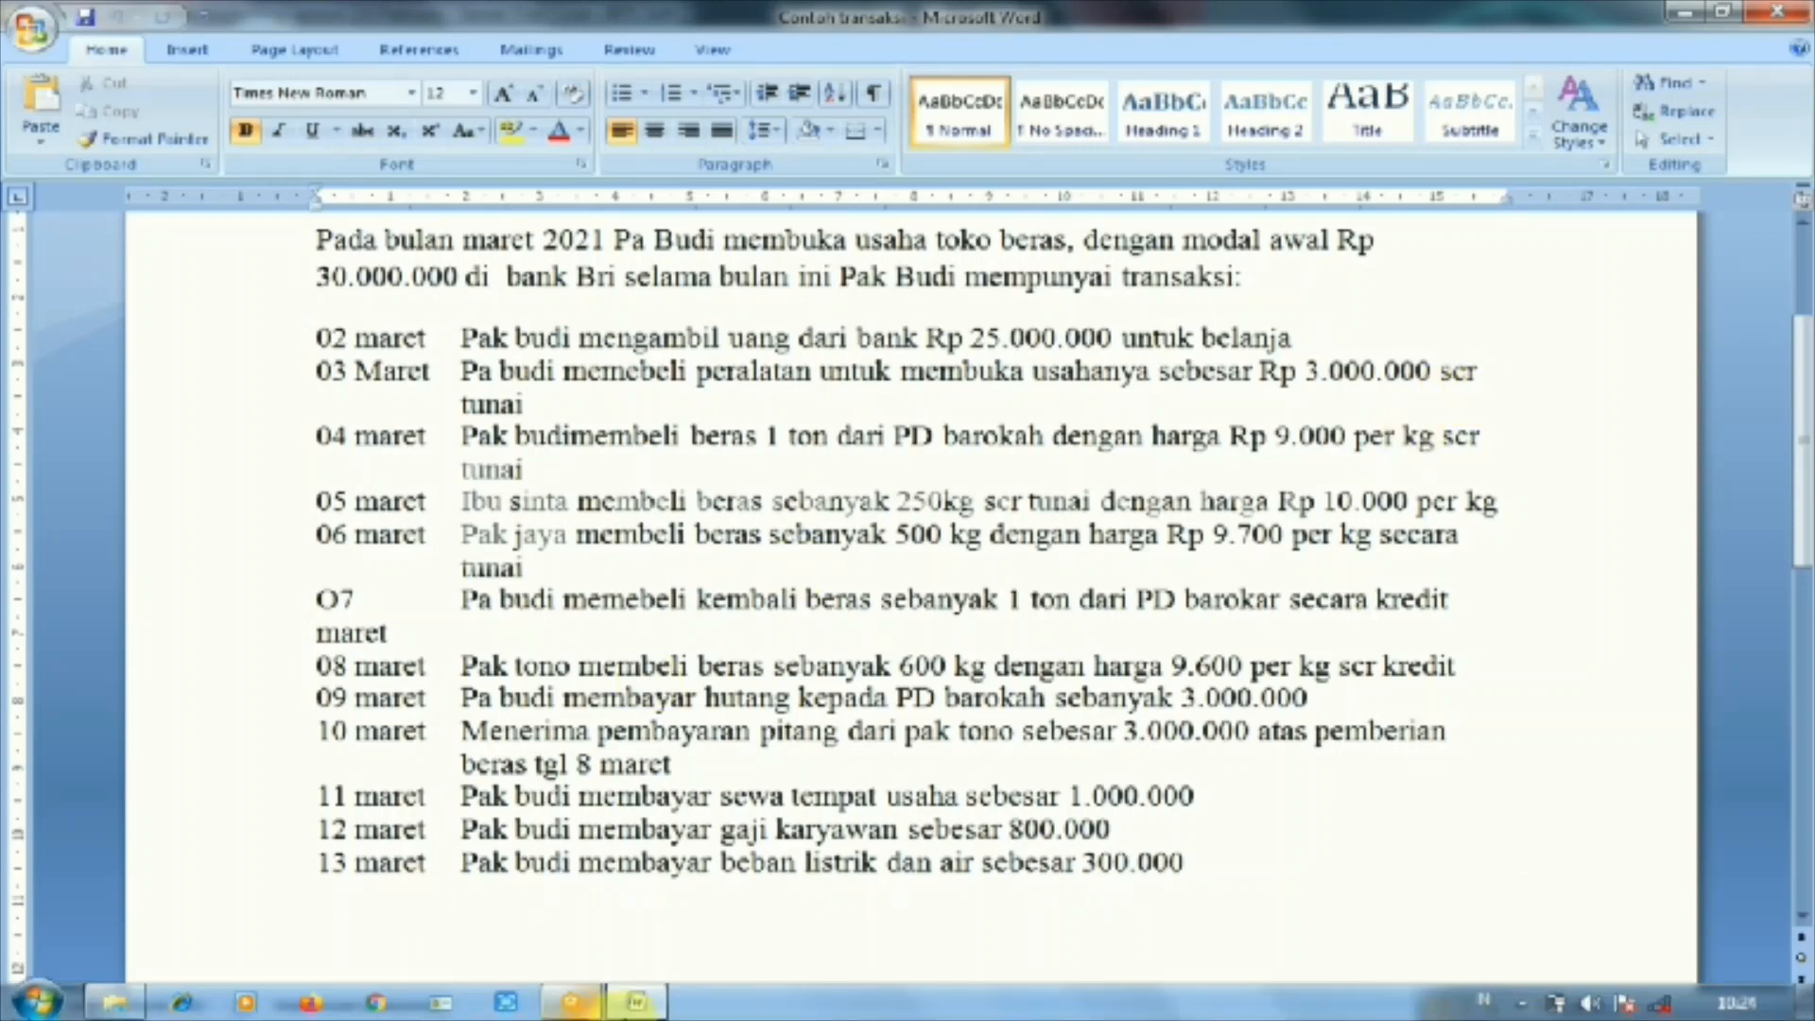
pyautogui.moveTo(636, 1007)
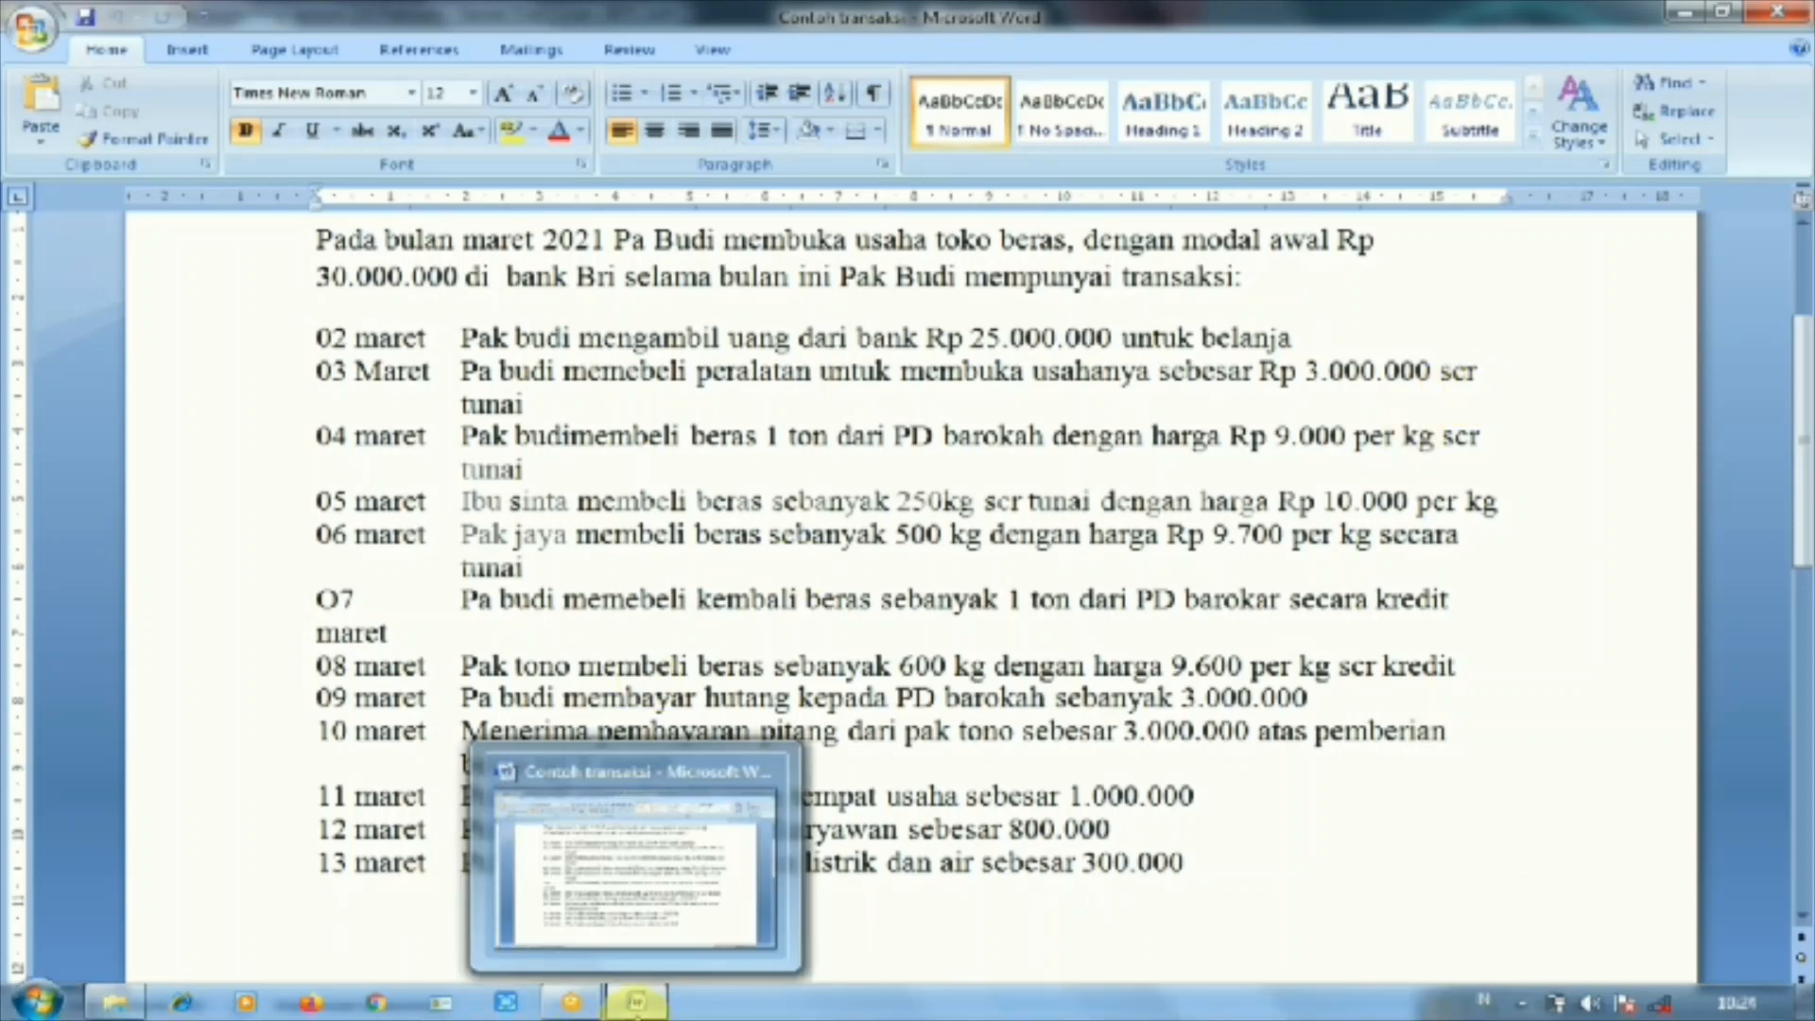
pyautogui.click(632, 931)
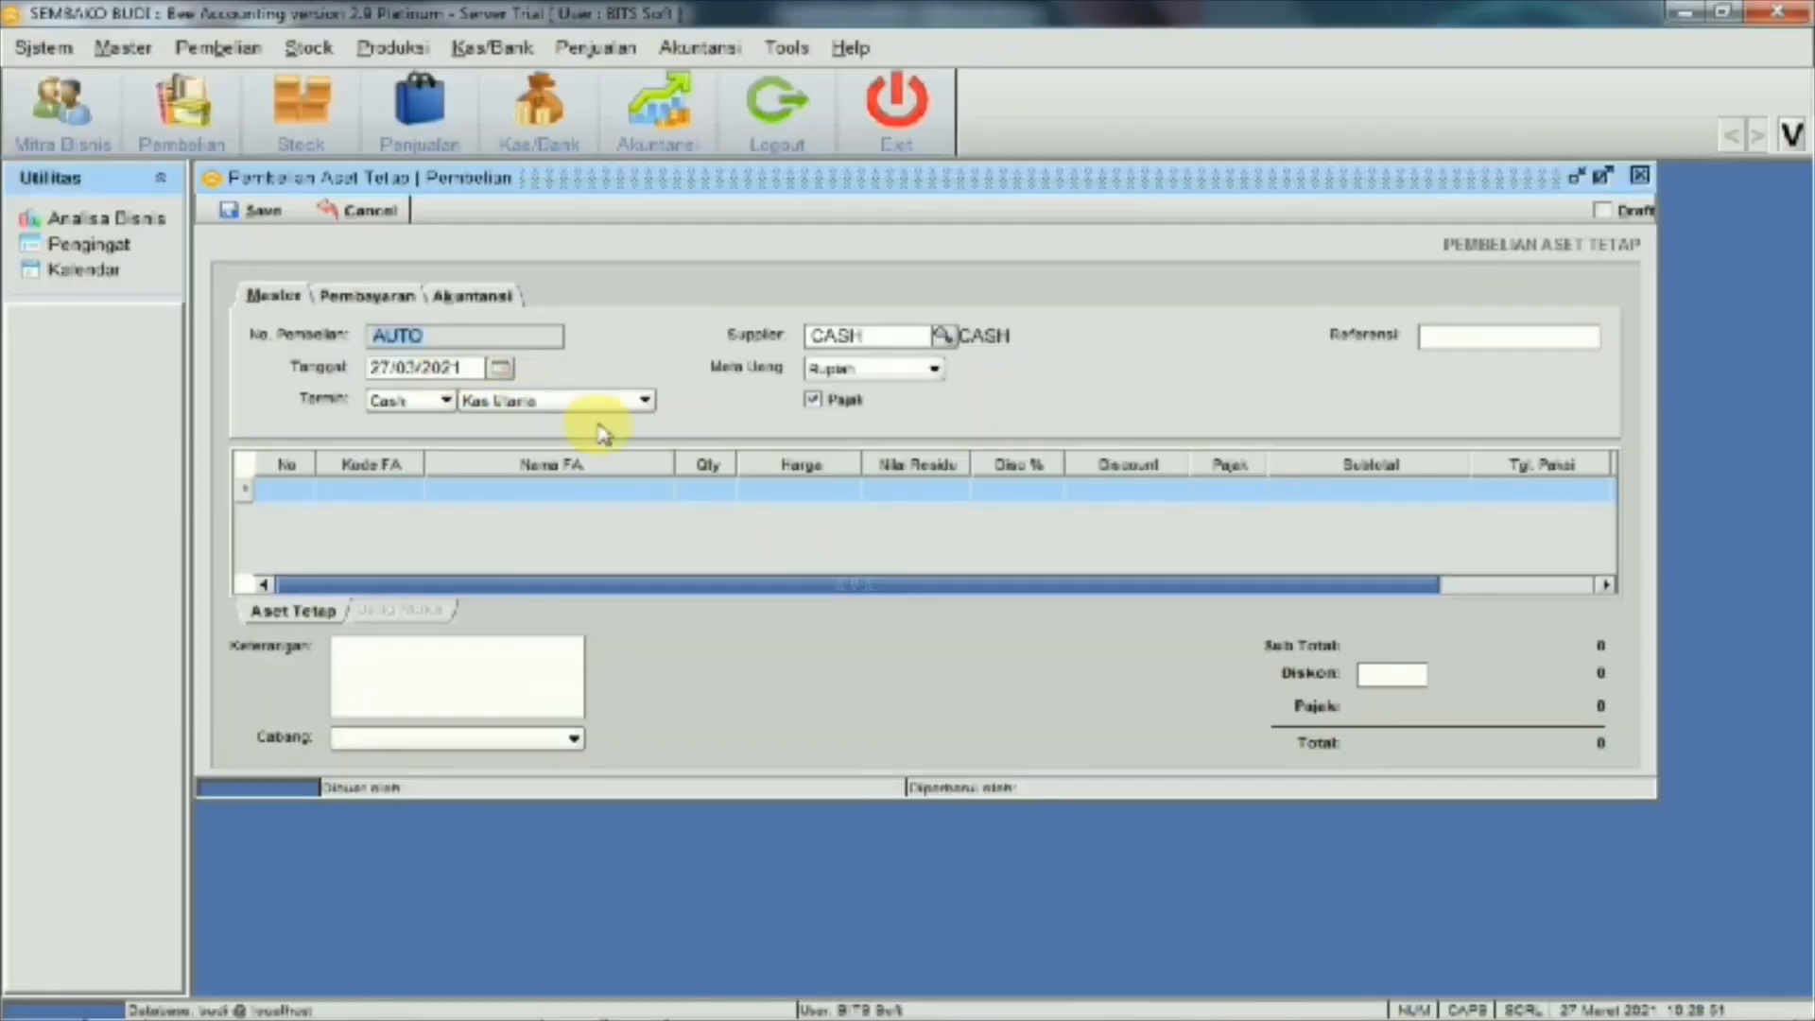
# Add fixed asset 'peralatan' to the purchase and start a new fixed-asset group from the lookup
pyautogui.doubleClick(407, 491)
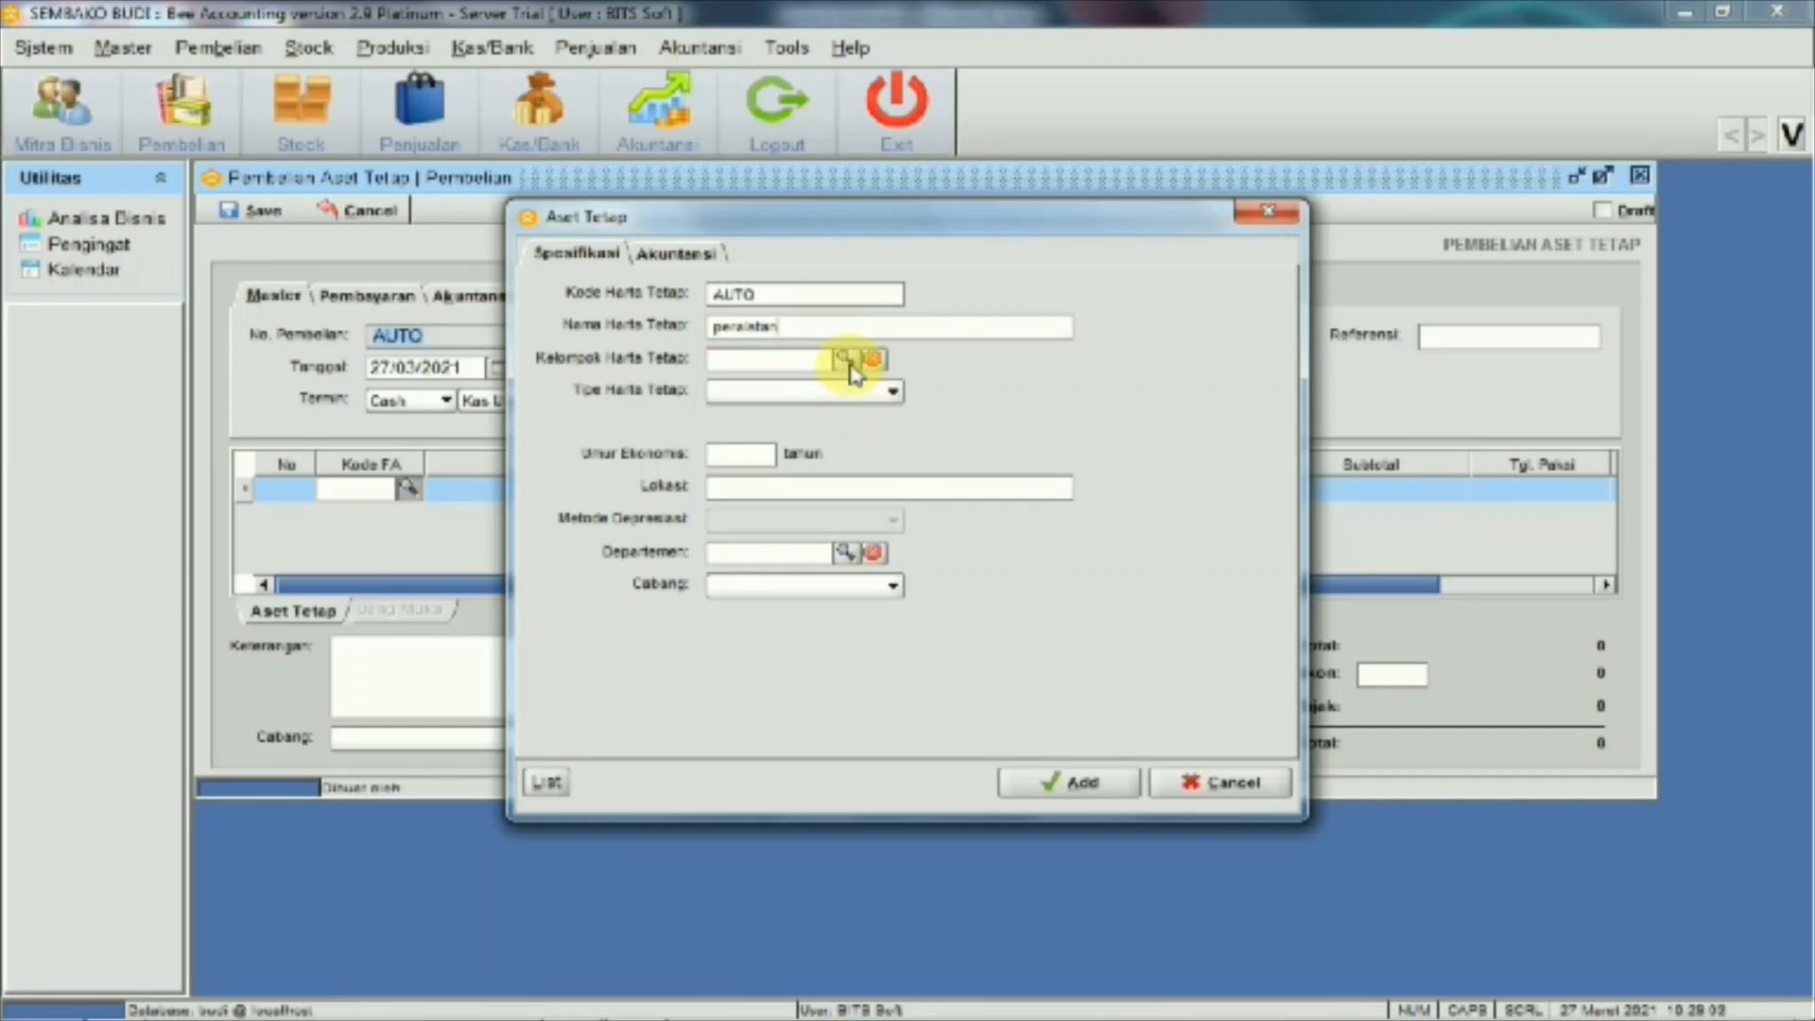
pyautogui.click(847, 361)
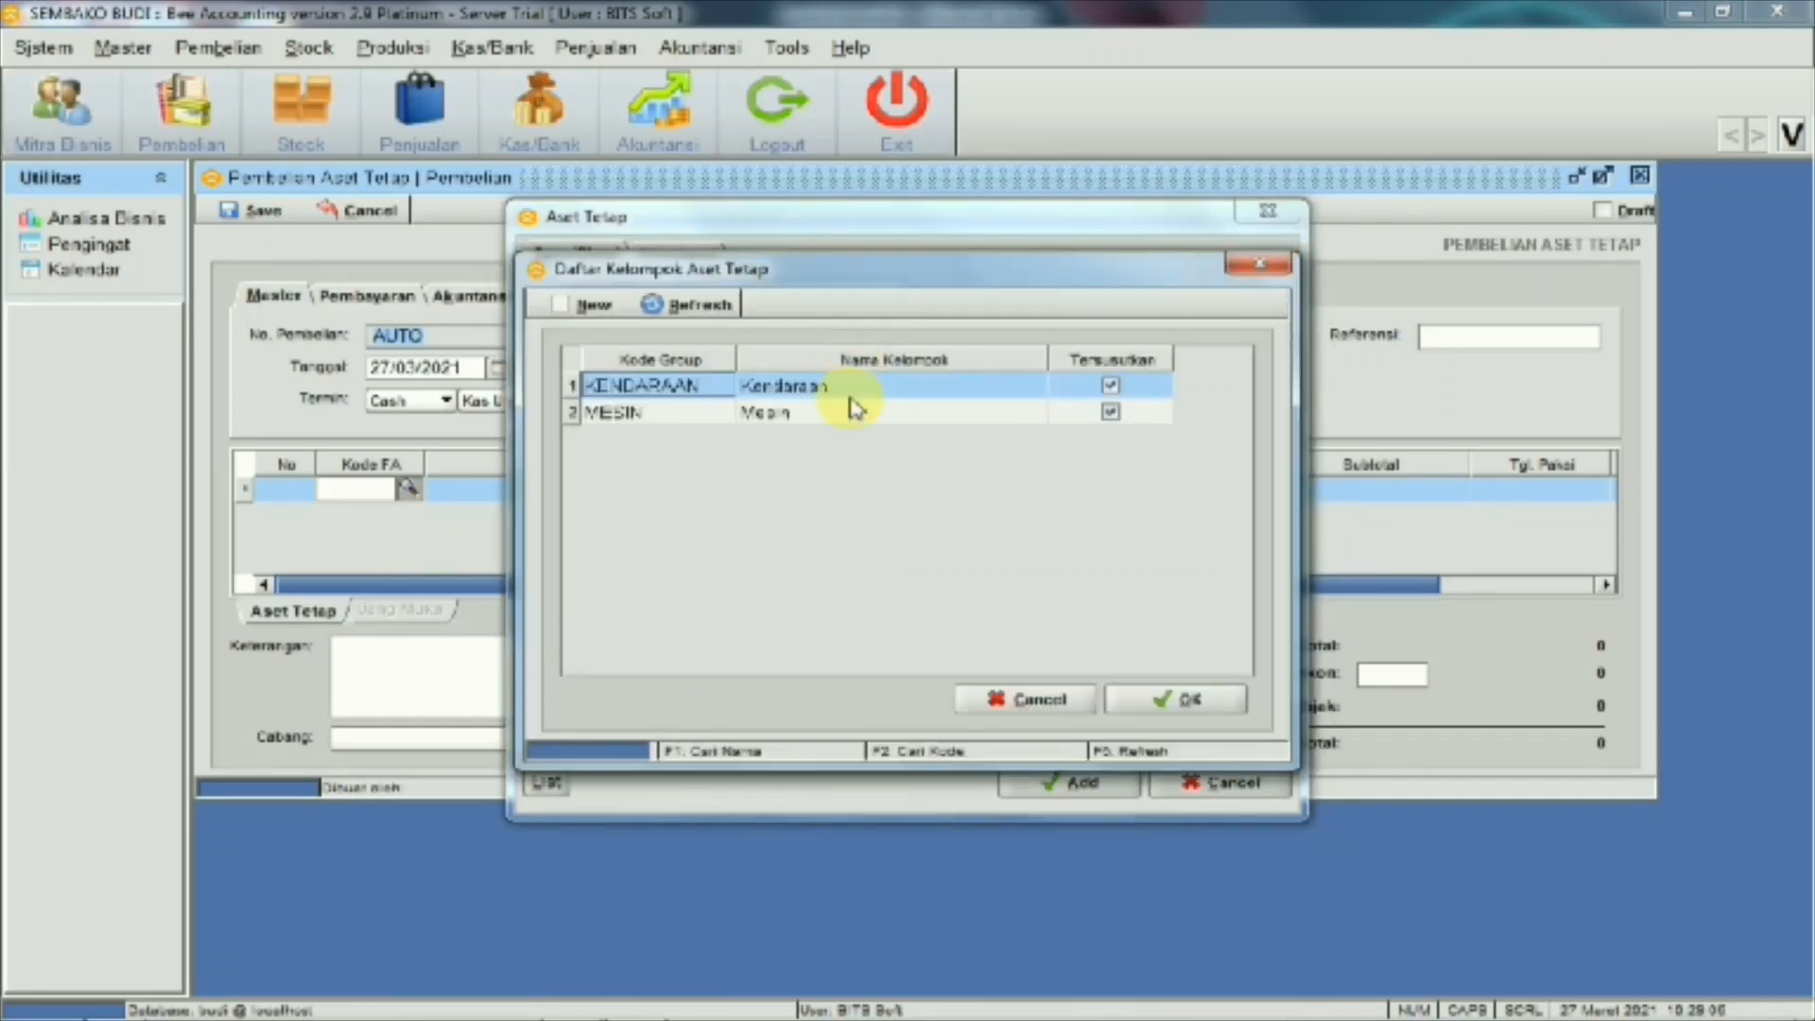
pyautogui.click(594, 310)
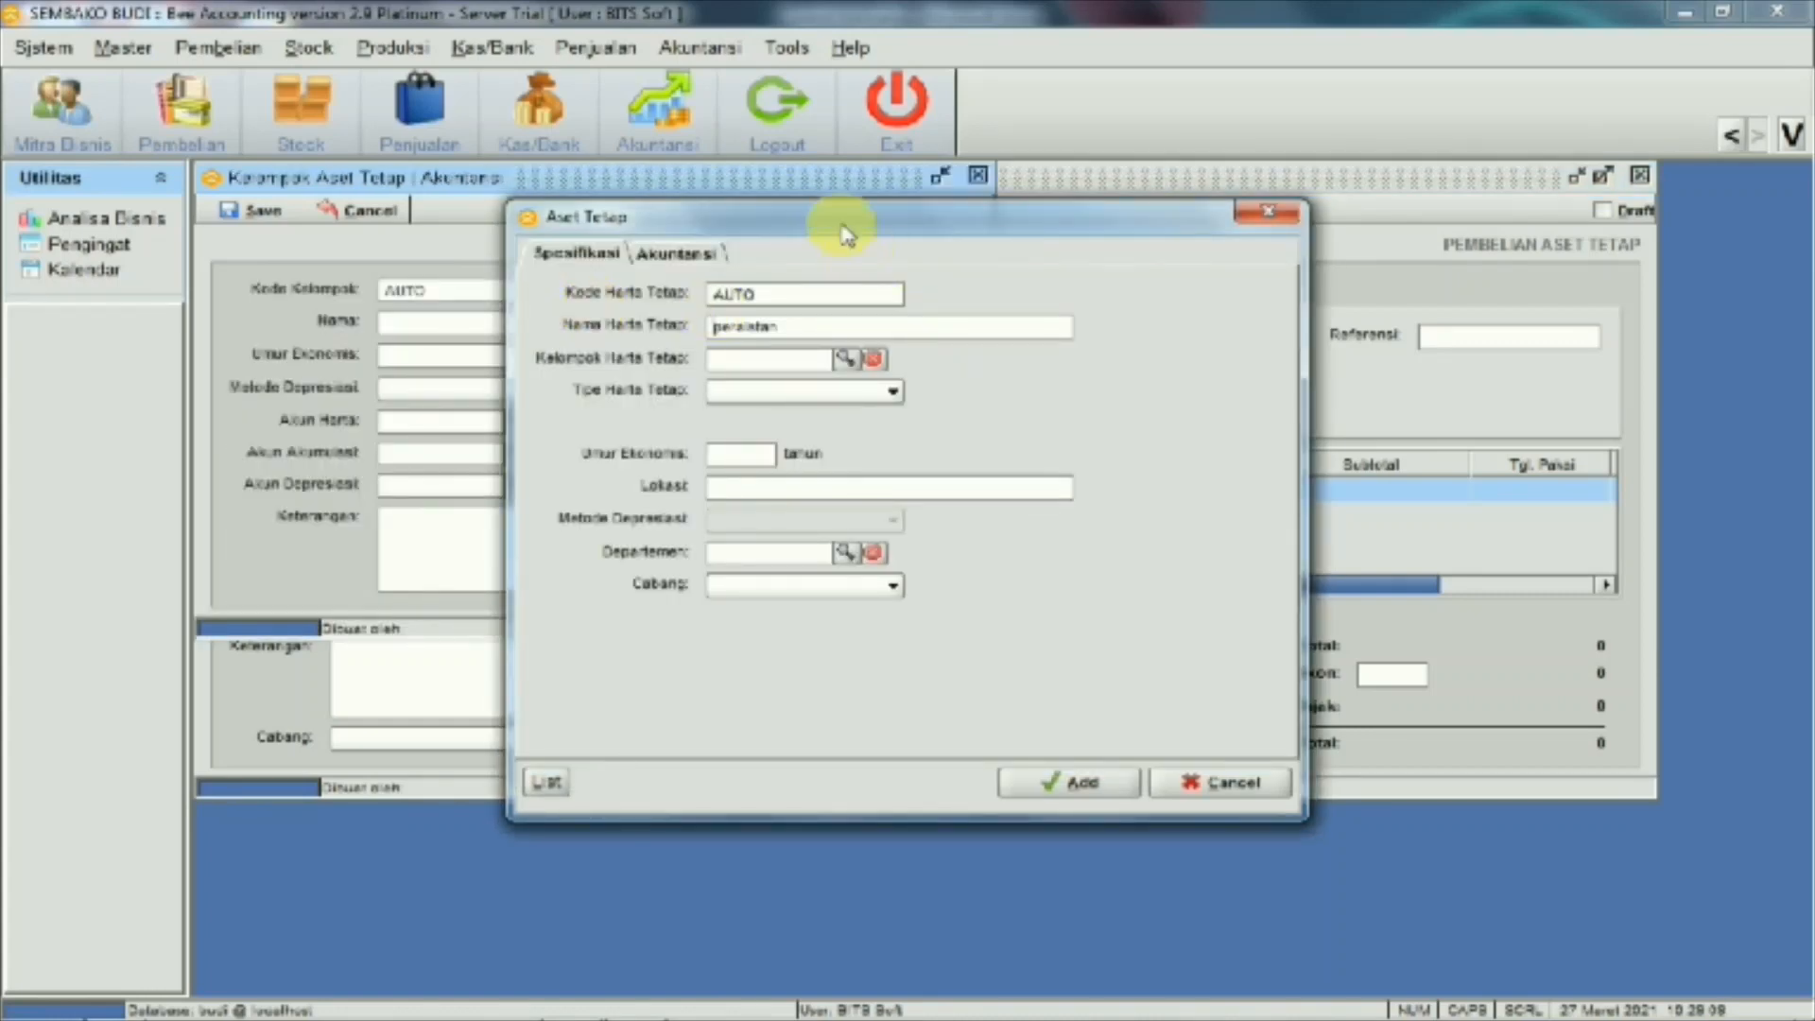
# Give the peralatan group a 5-year economic life with straight-line depreciation
pyautogui.moveTo(932, 302); pyautogui.dragTo(1357, 333)
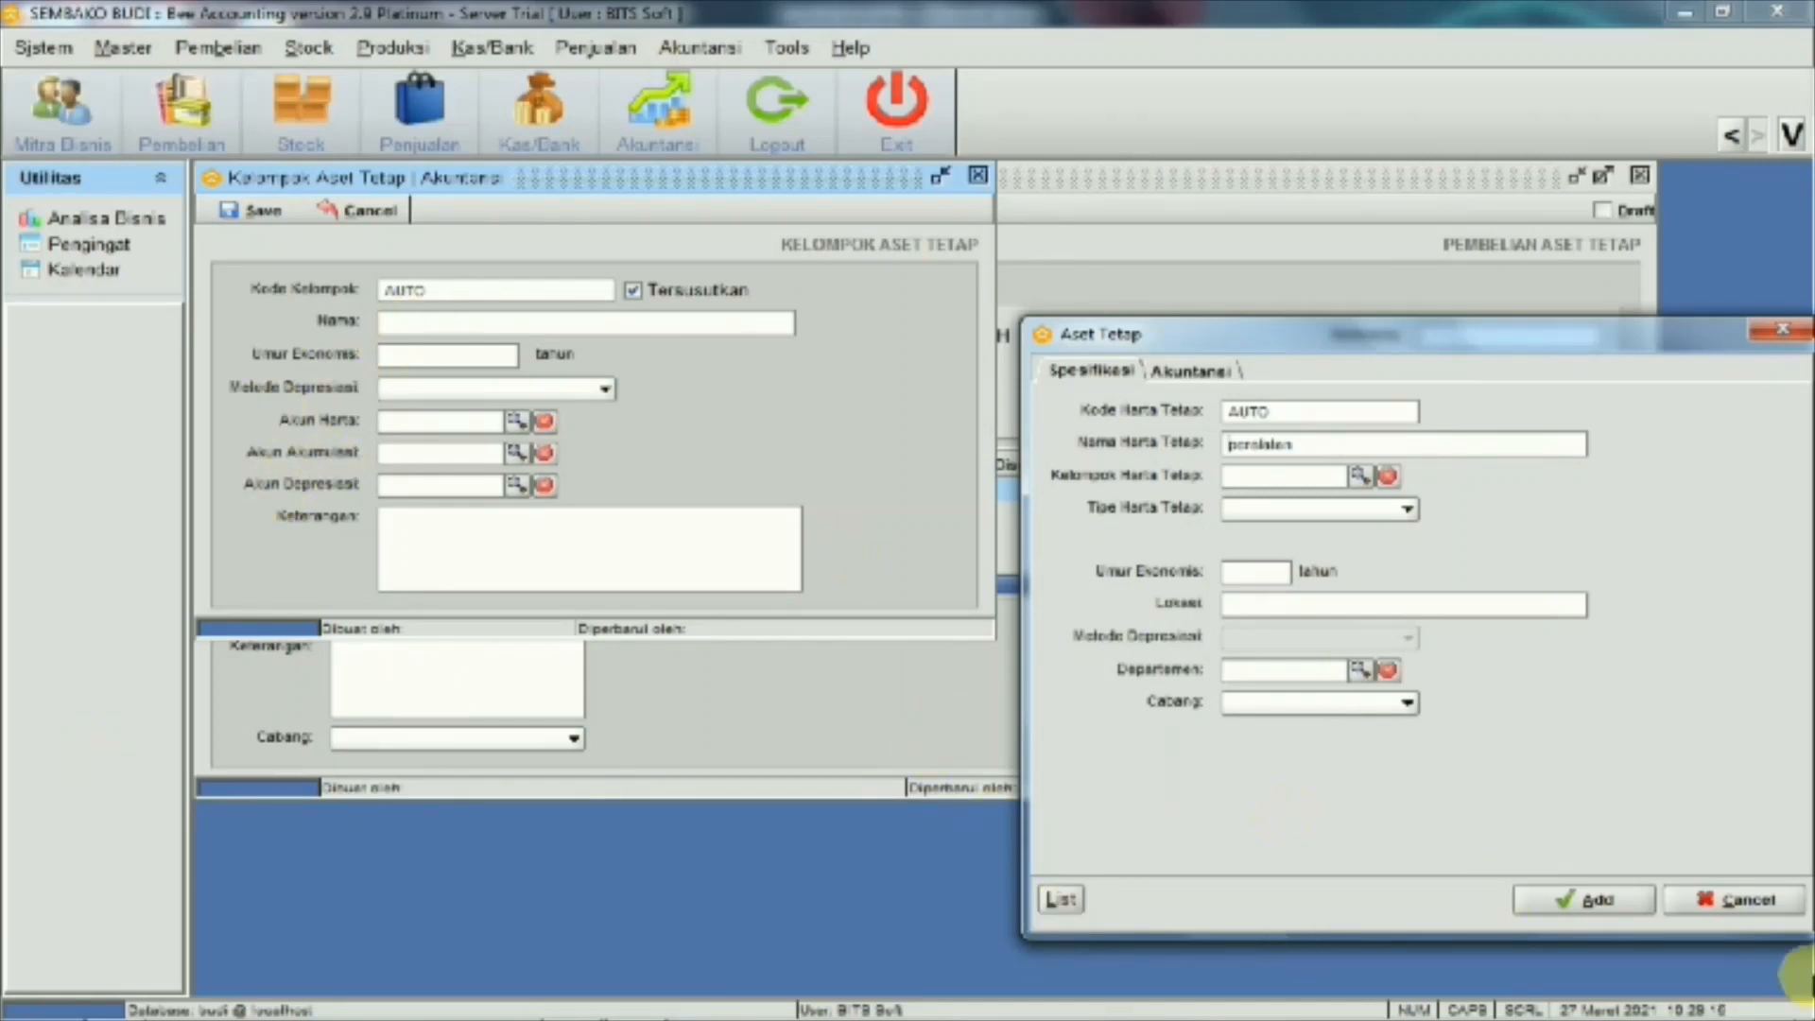
pyautogui.click(1725, 899)
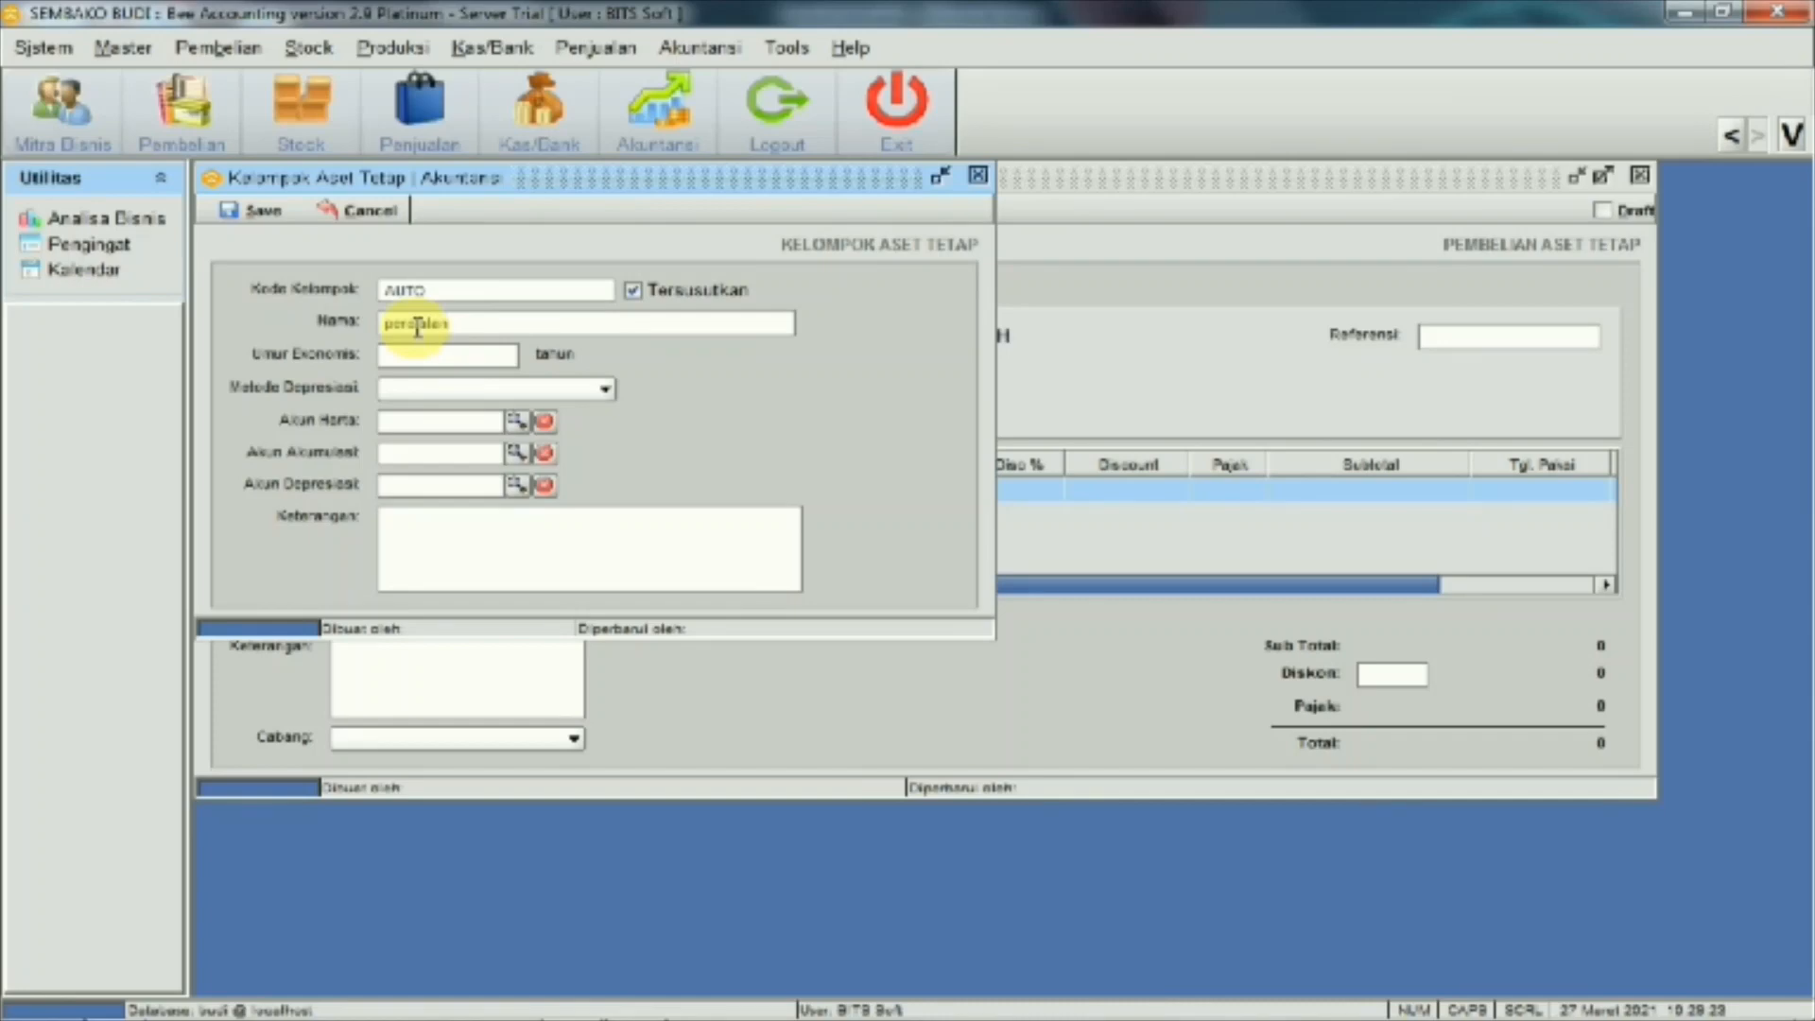
pyautogui.click(509, 355)
pyautogui.write('5')
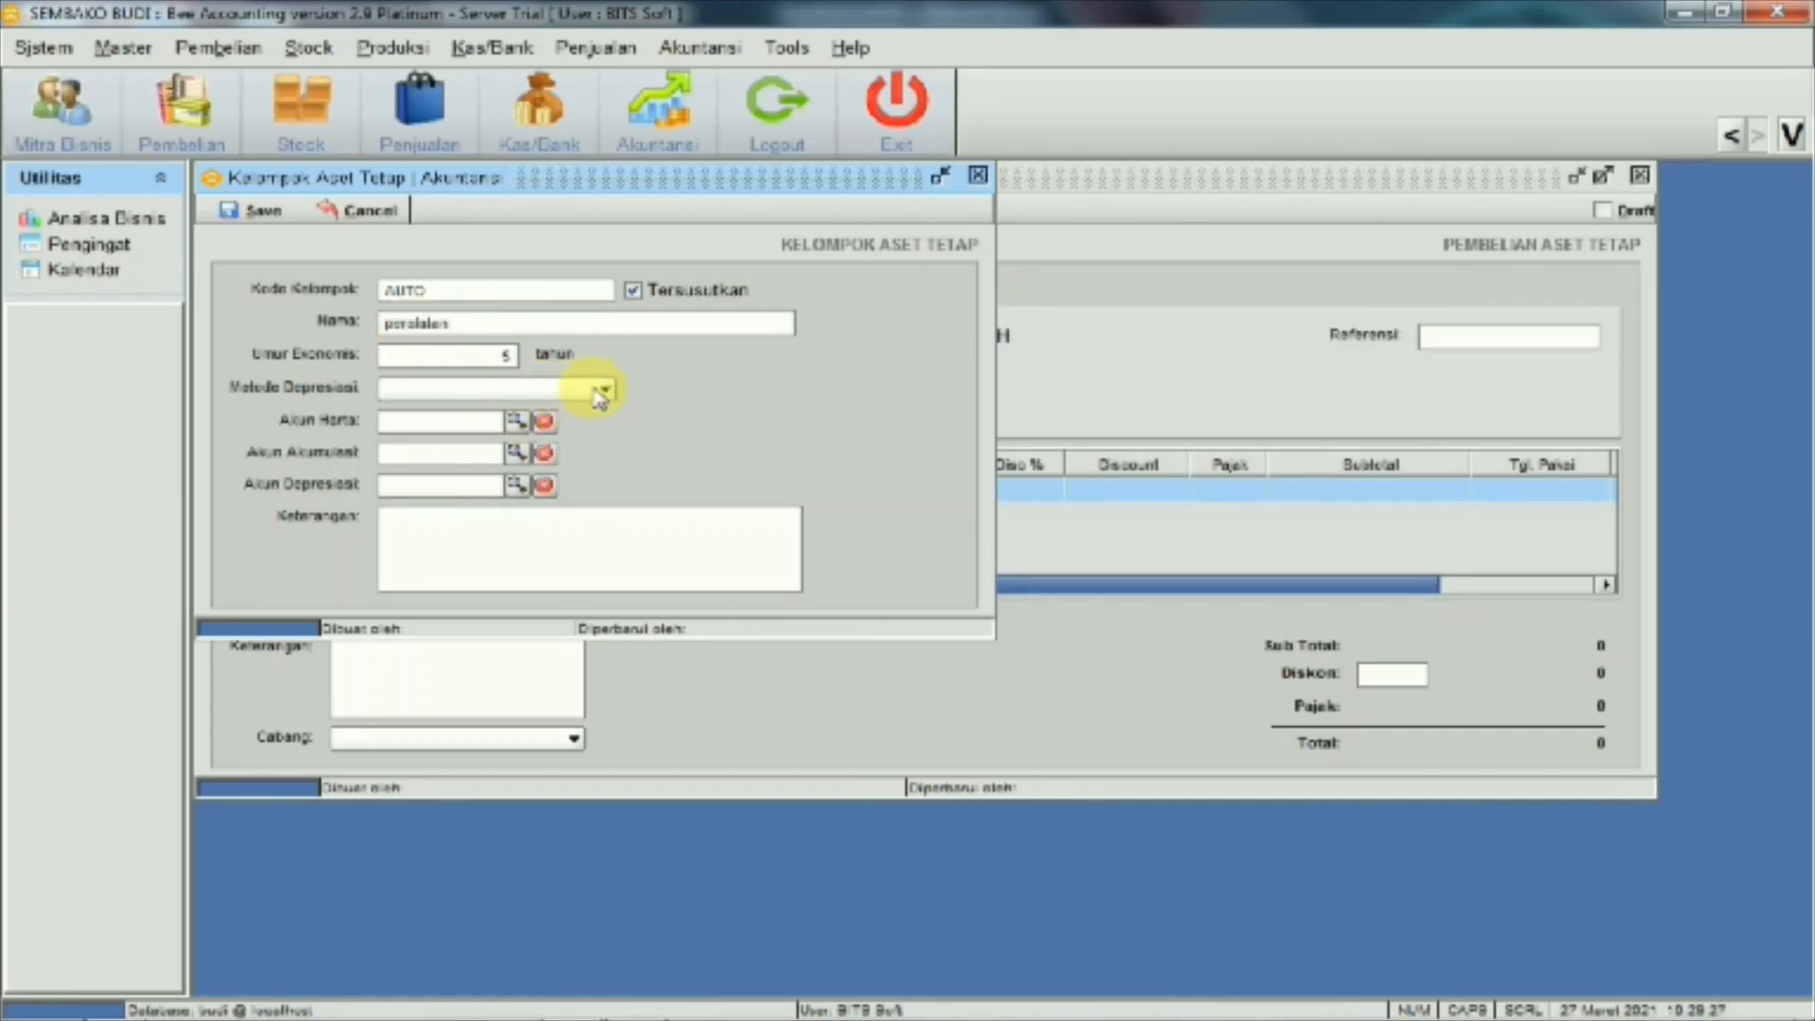
pyautogui.click(603, 391)
pyautogui.click(567, 408)
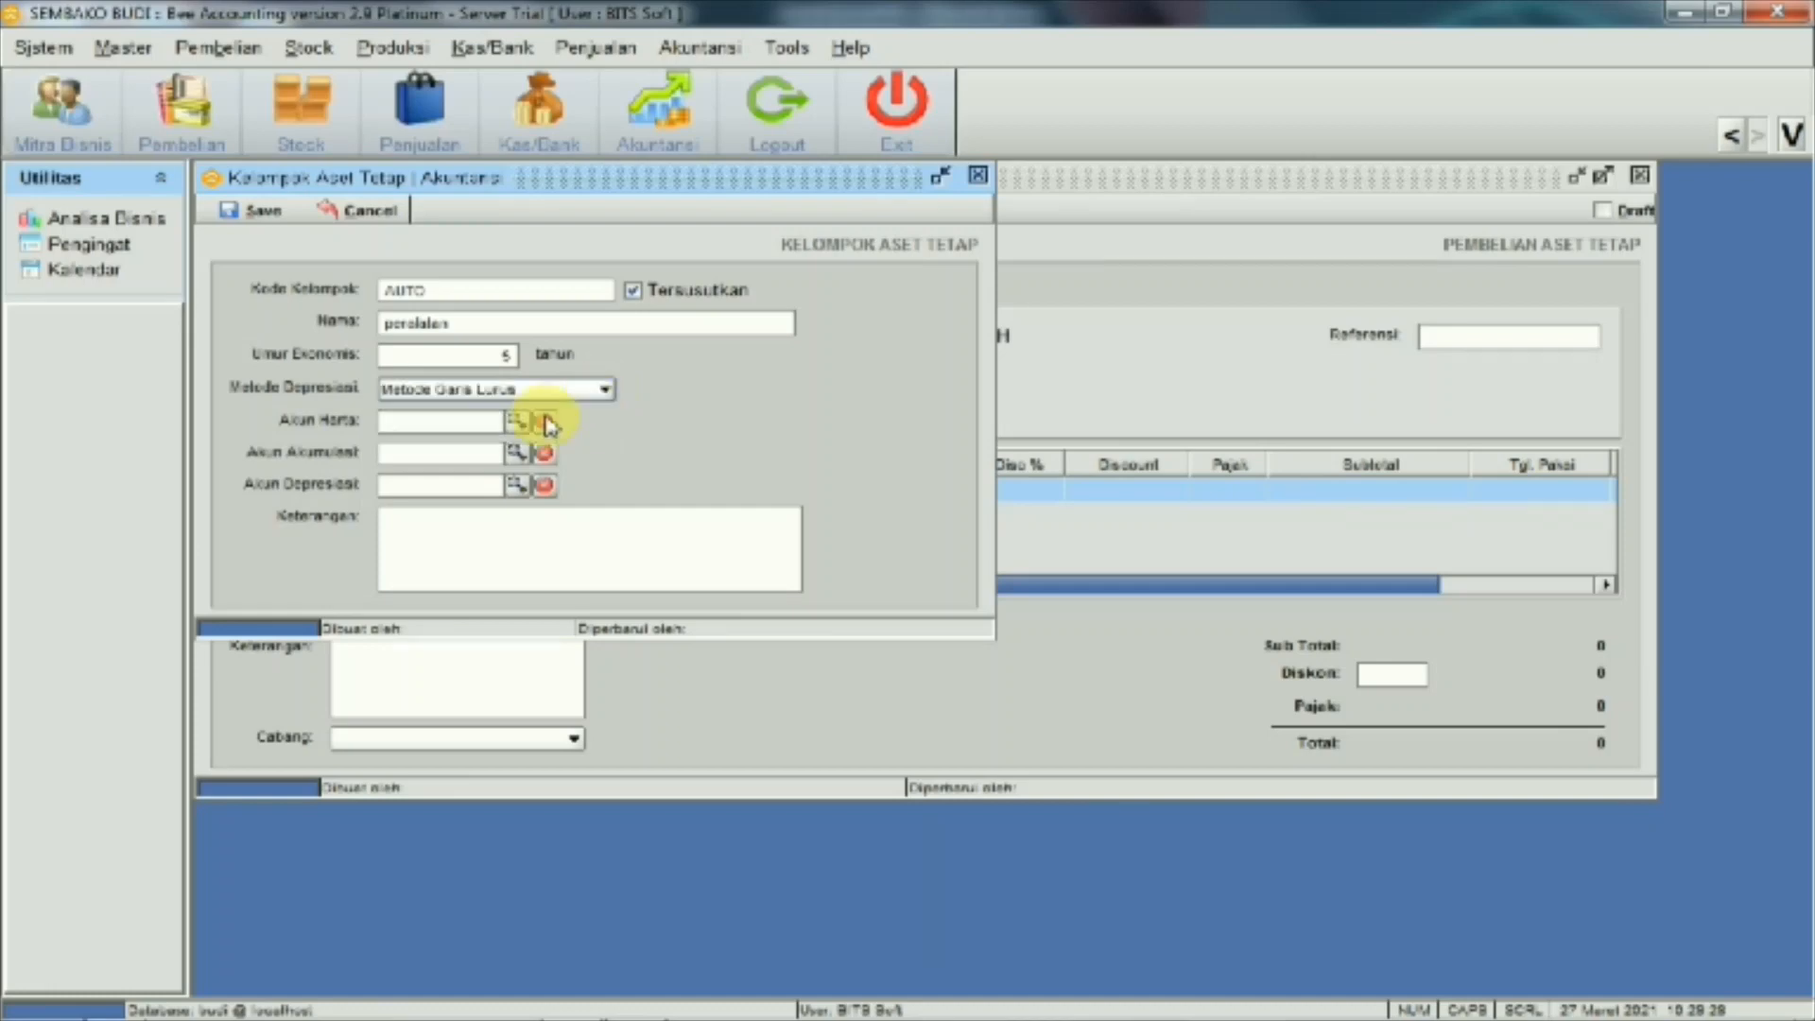
# Link asset account 160004 Mesin dan Peralatan and accumulated depreciation account 160006
pyautogui.click(517, 421)
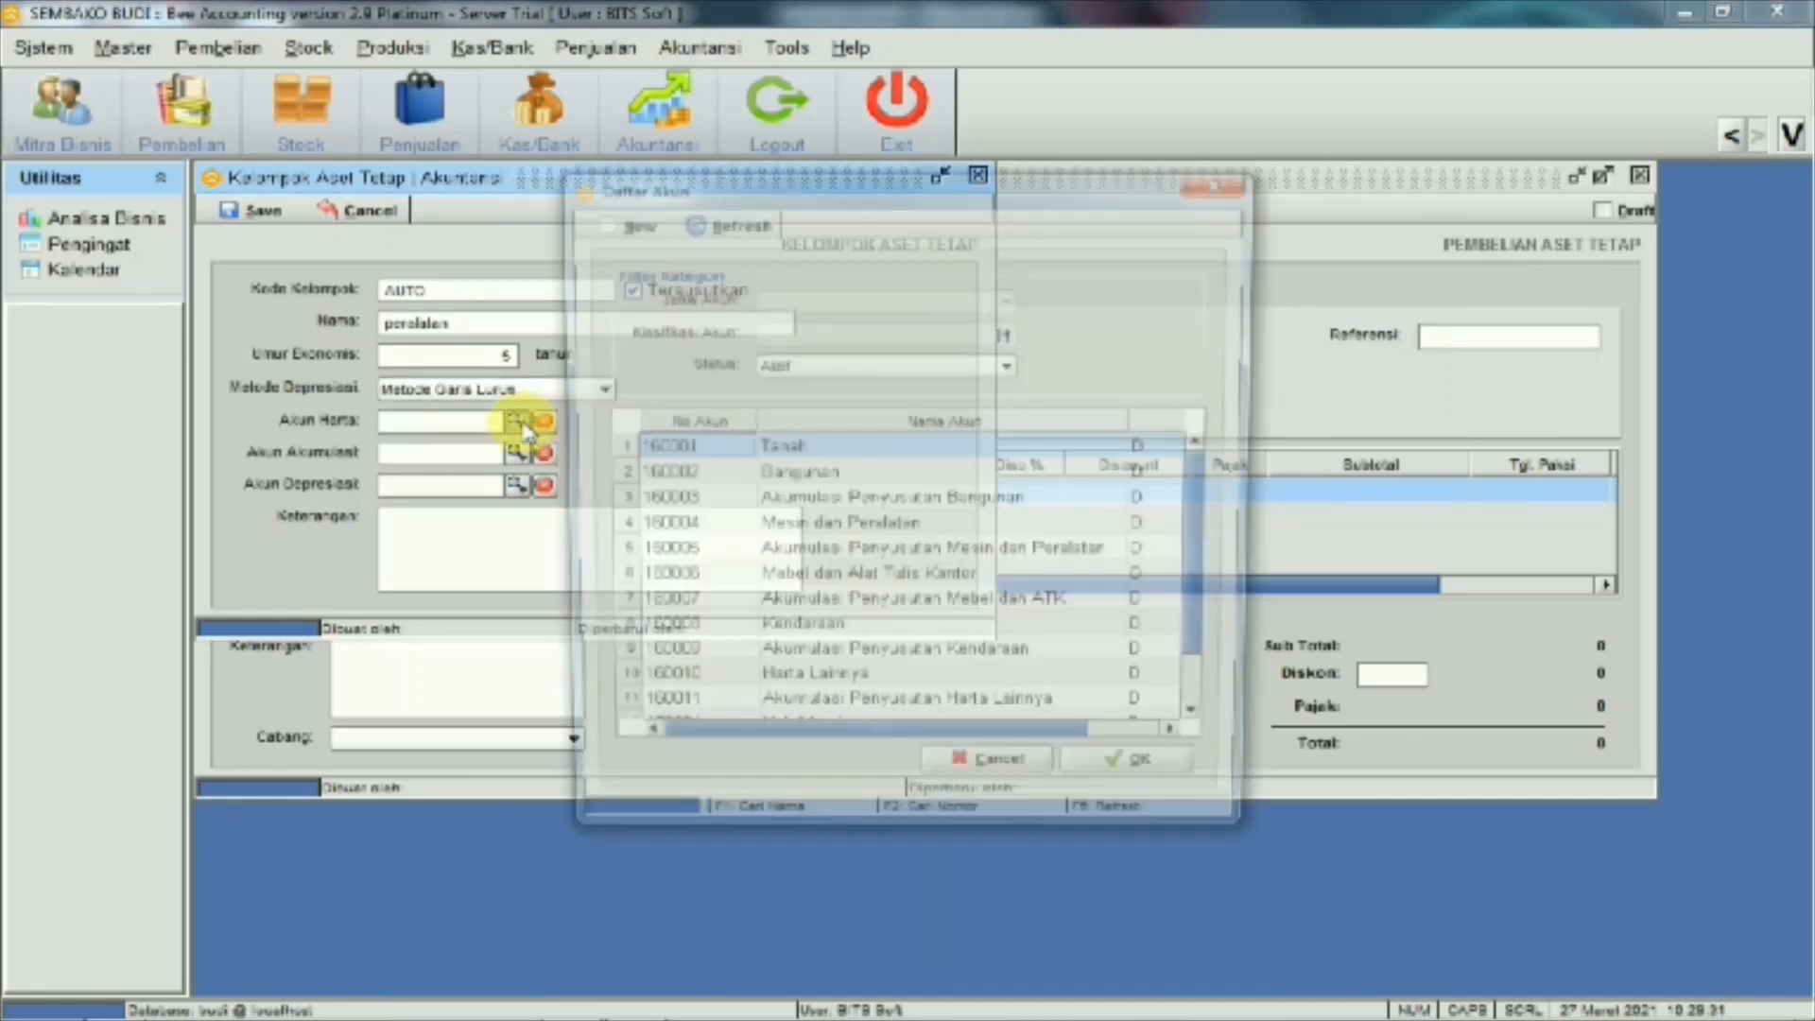
pyautogui.click(809, 528)
pyautogui.click(1131, 791)
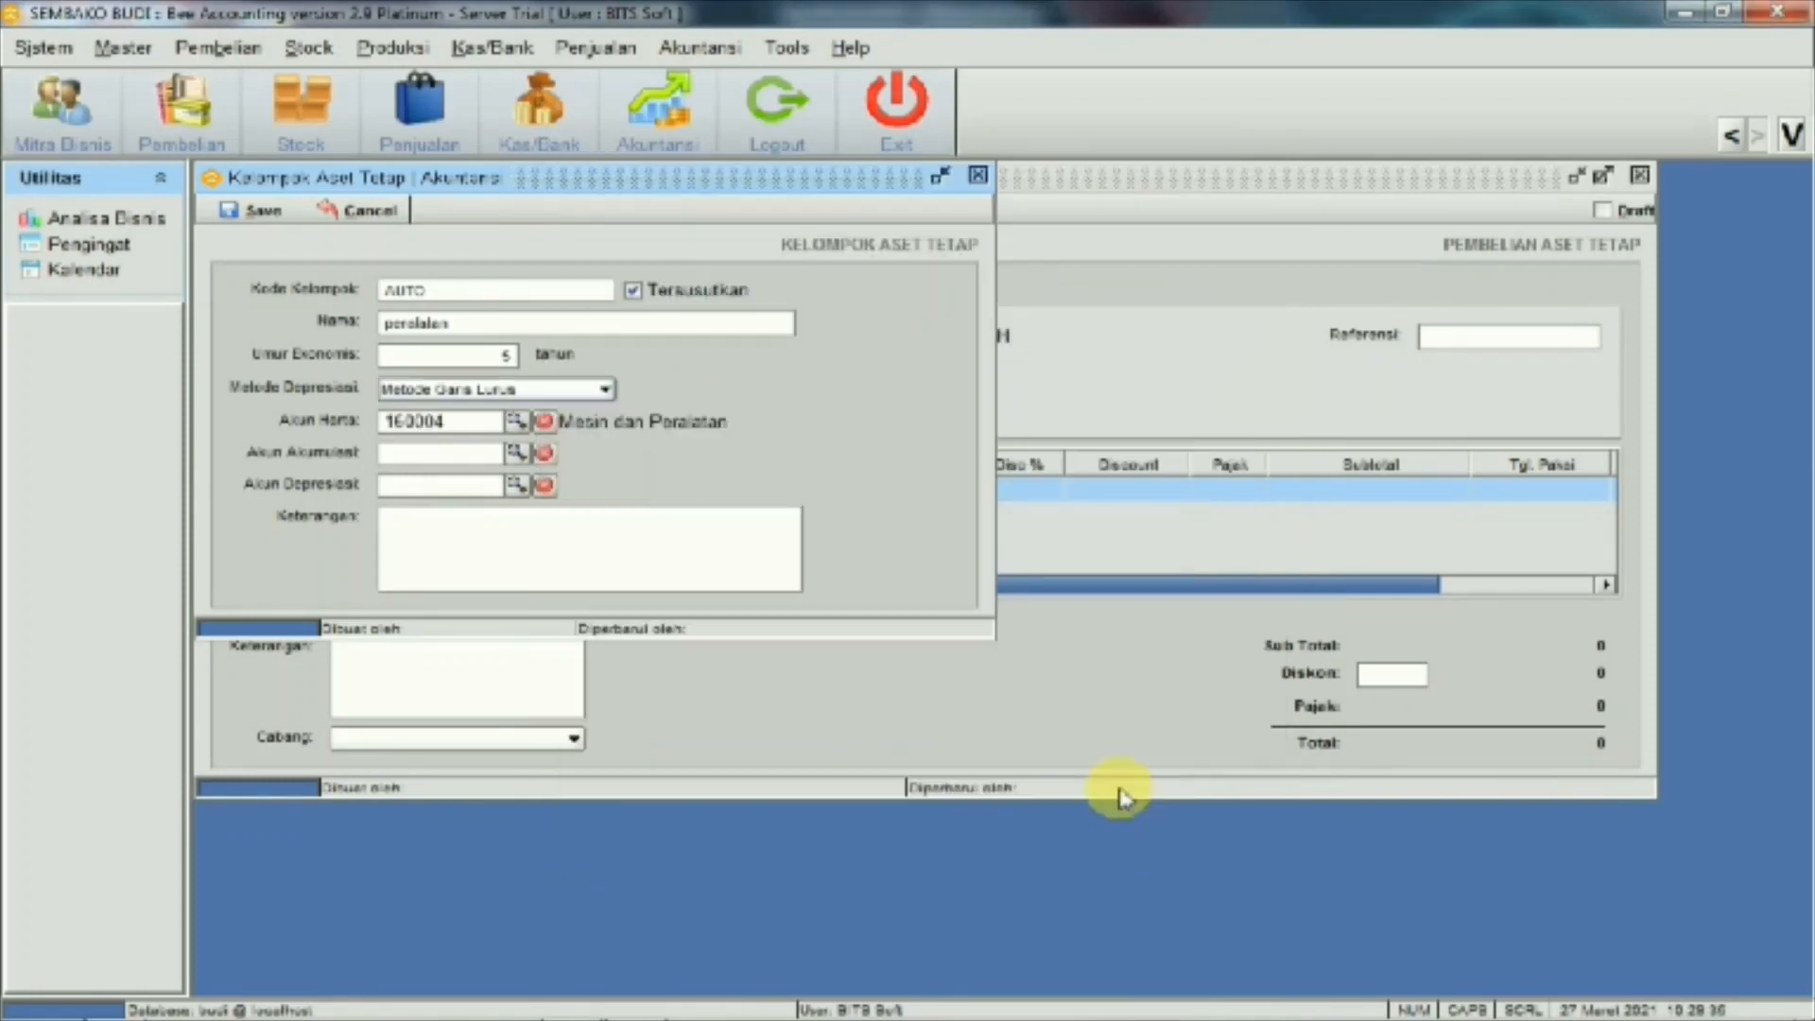
pyautogui.click(517, 454)
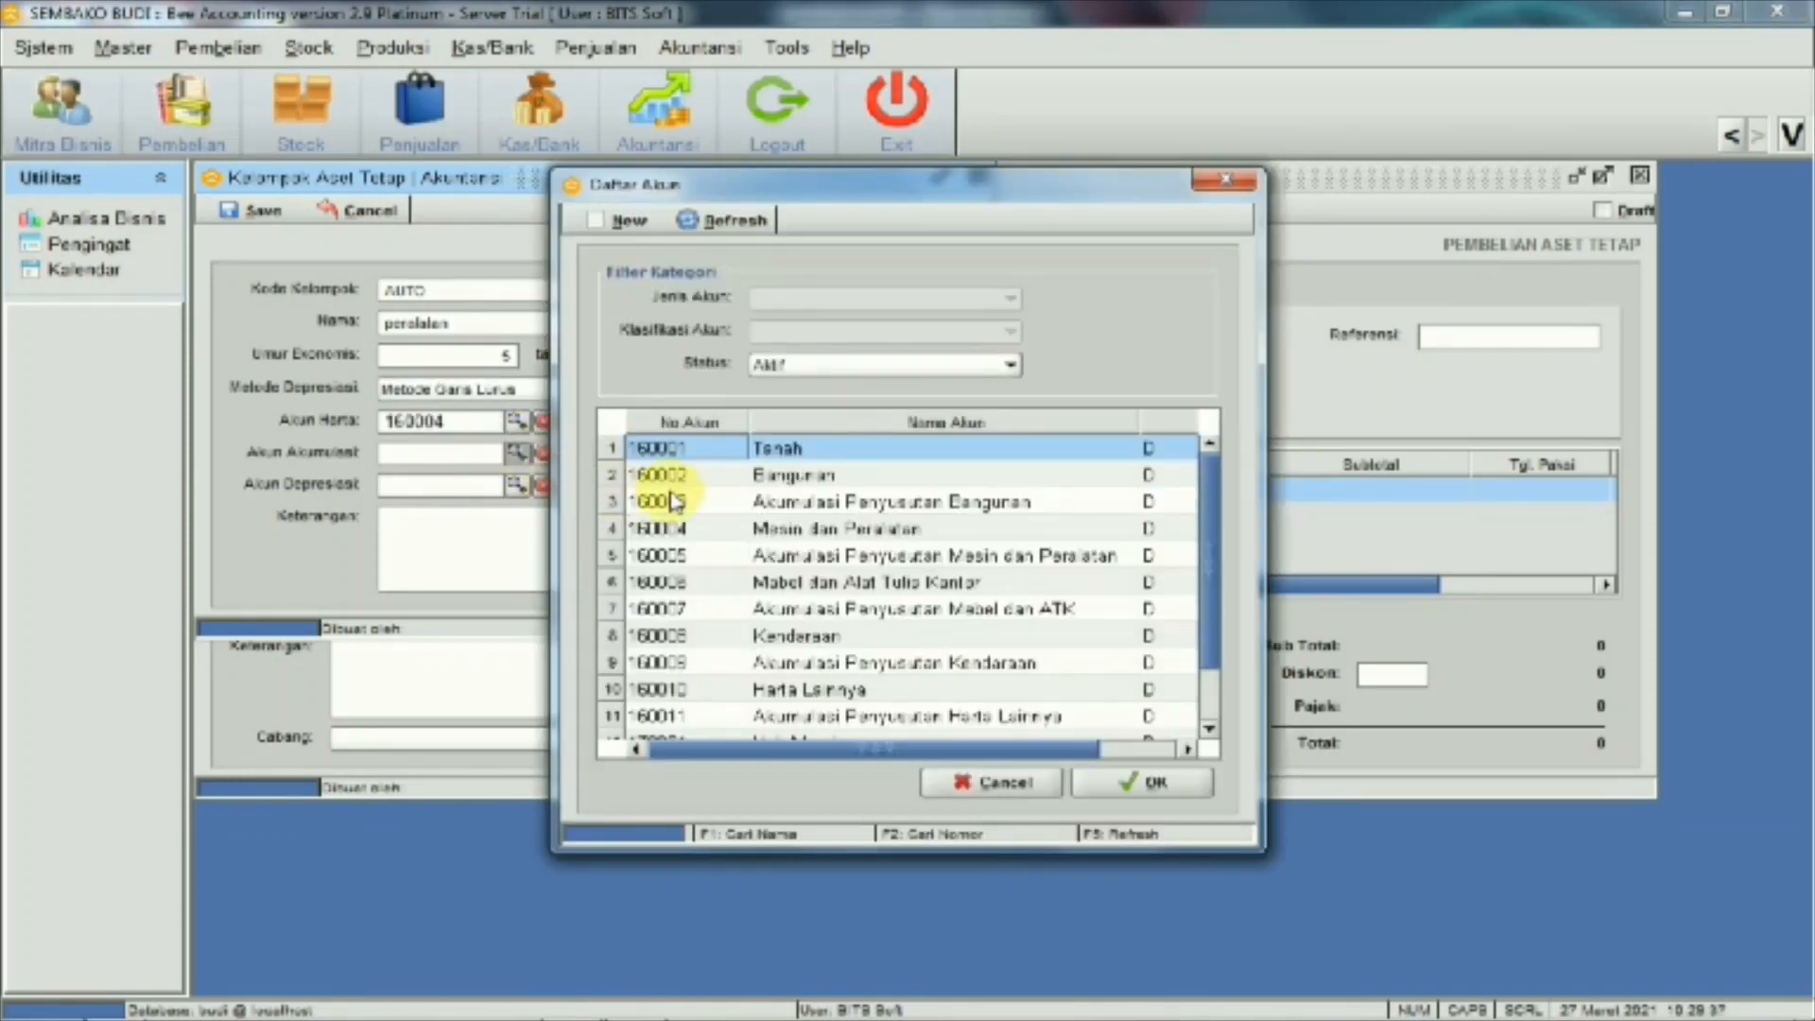
pyautogui.click(857, 558)
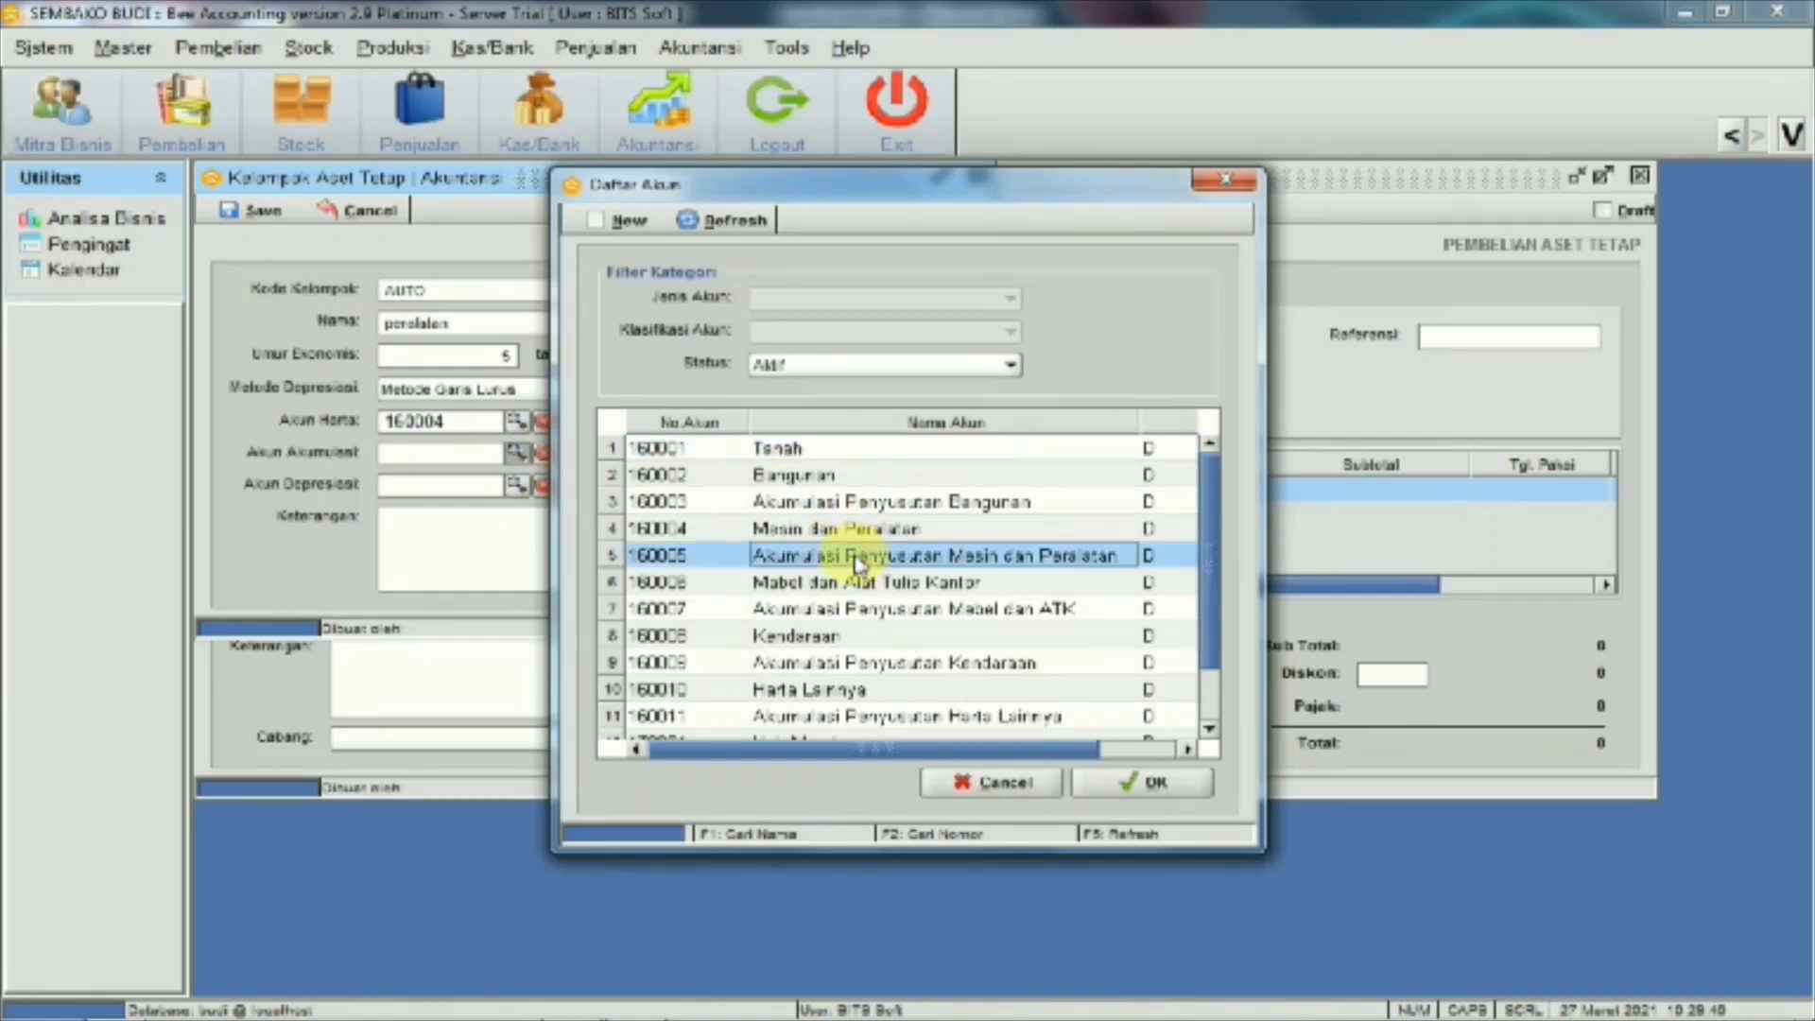
pyautogui.click(1110, 788)
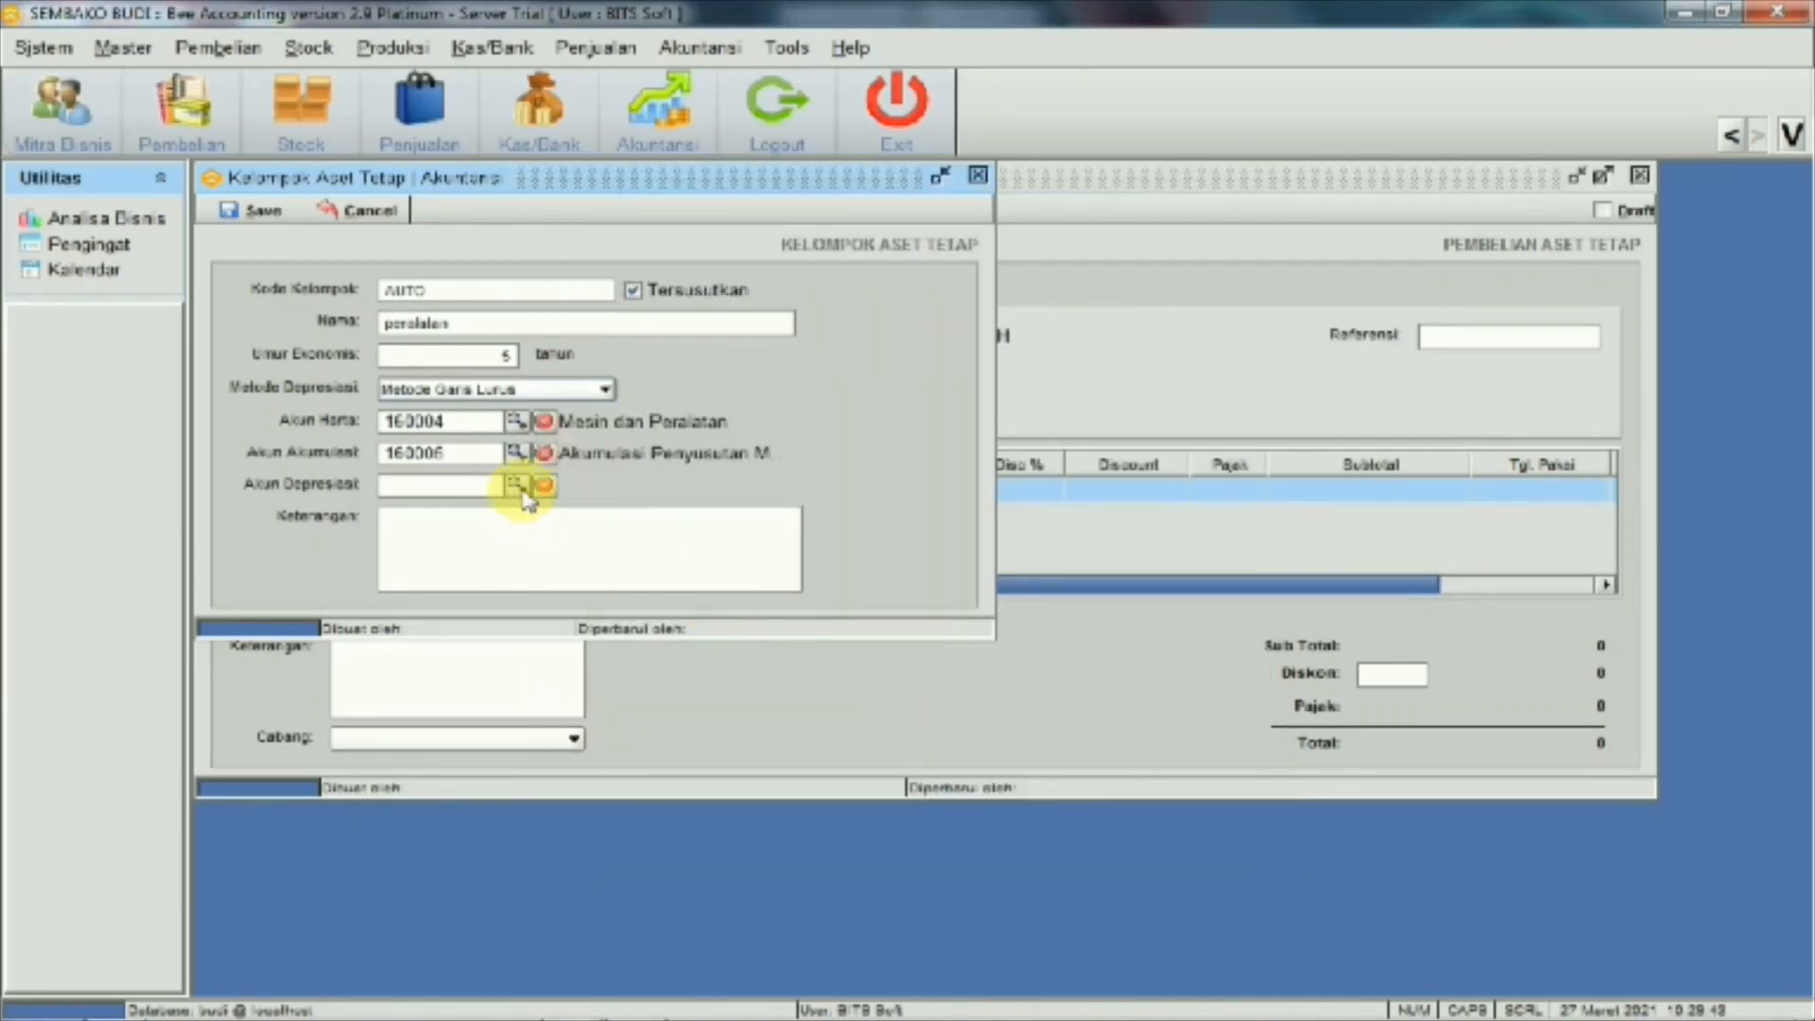
# Set depreciation account 620002, save the group and close the form
pyautogui.click(517, 485)
pyautogui.scroll(-3, 750, 592)
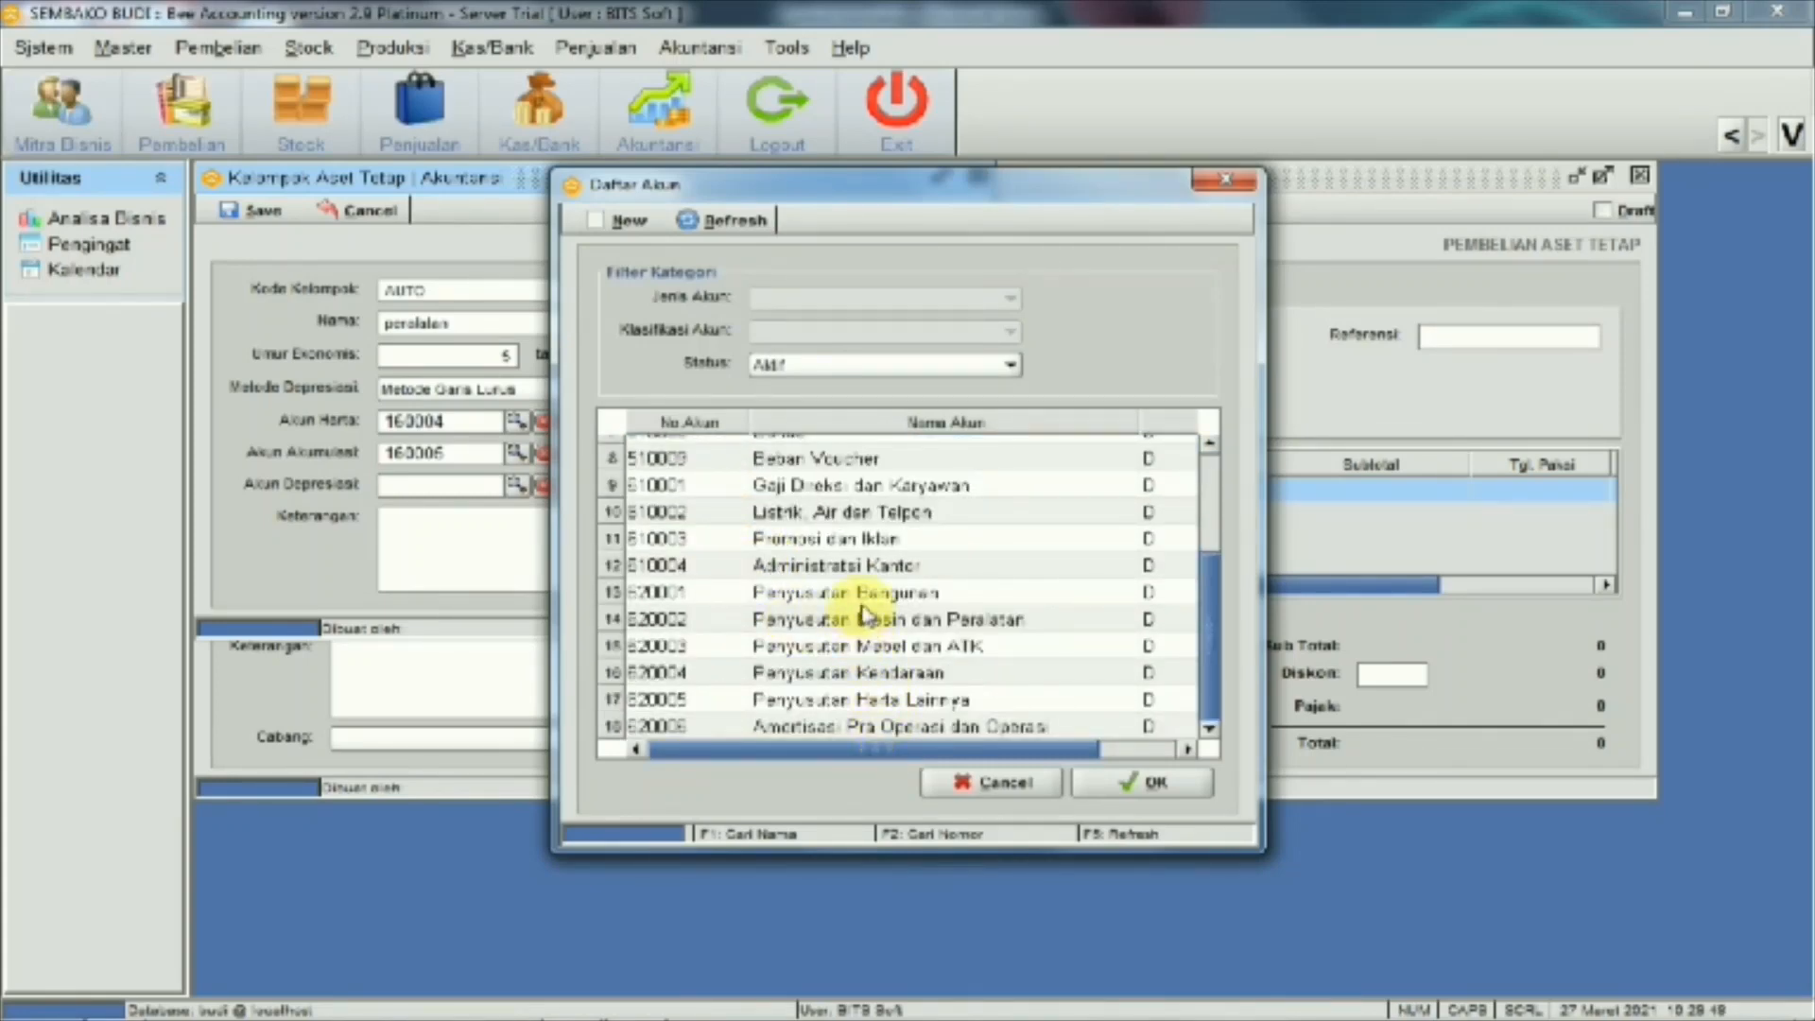
pyautogui.scroll(3, 865, 614)
pyautogui.scroll(-3, 855, 624)
pyautogui.click(855, 619)
pyautogui.click(1181, 783)
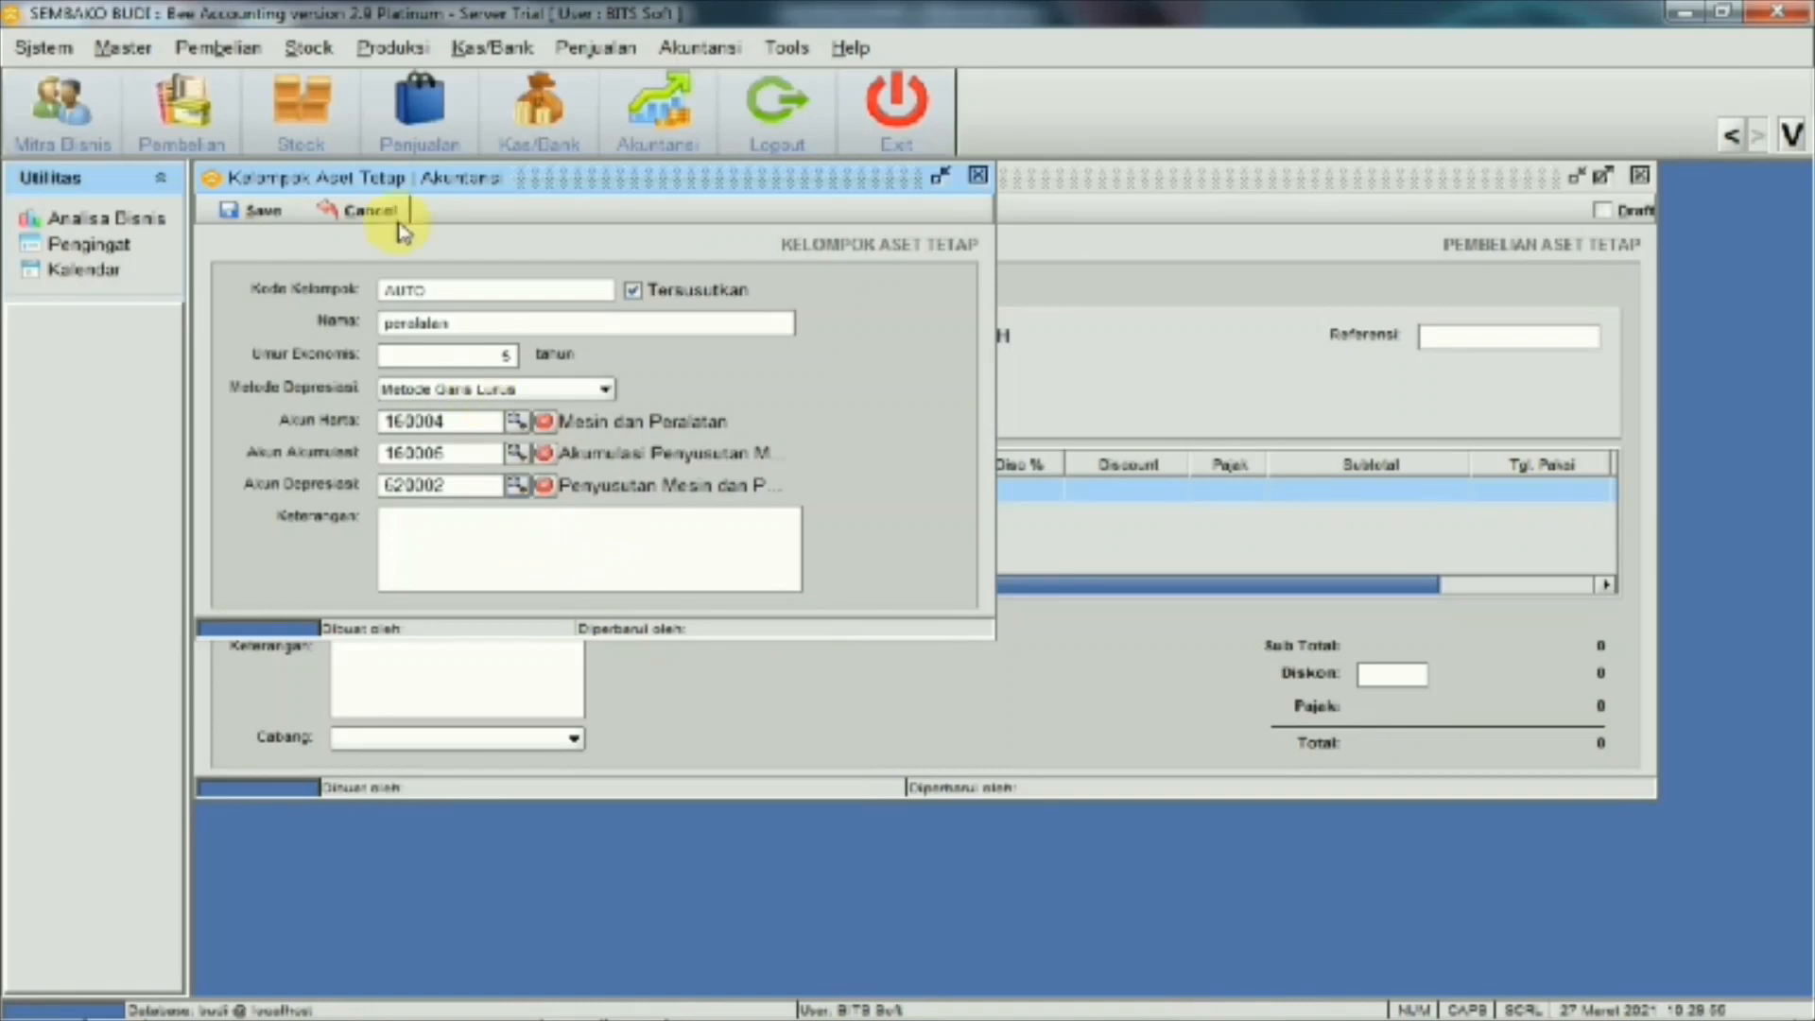
pyautogui.click(286, 216)
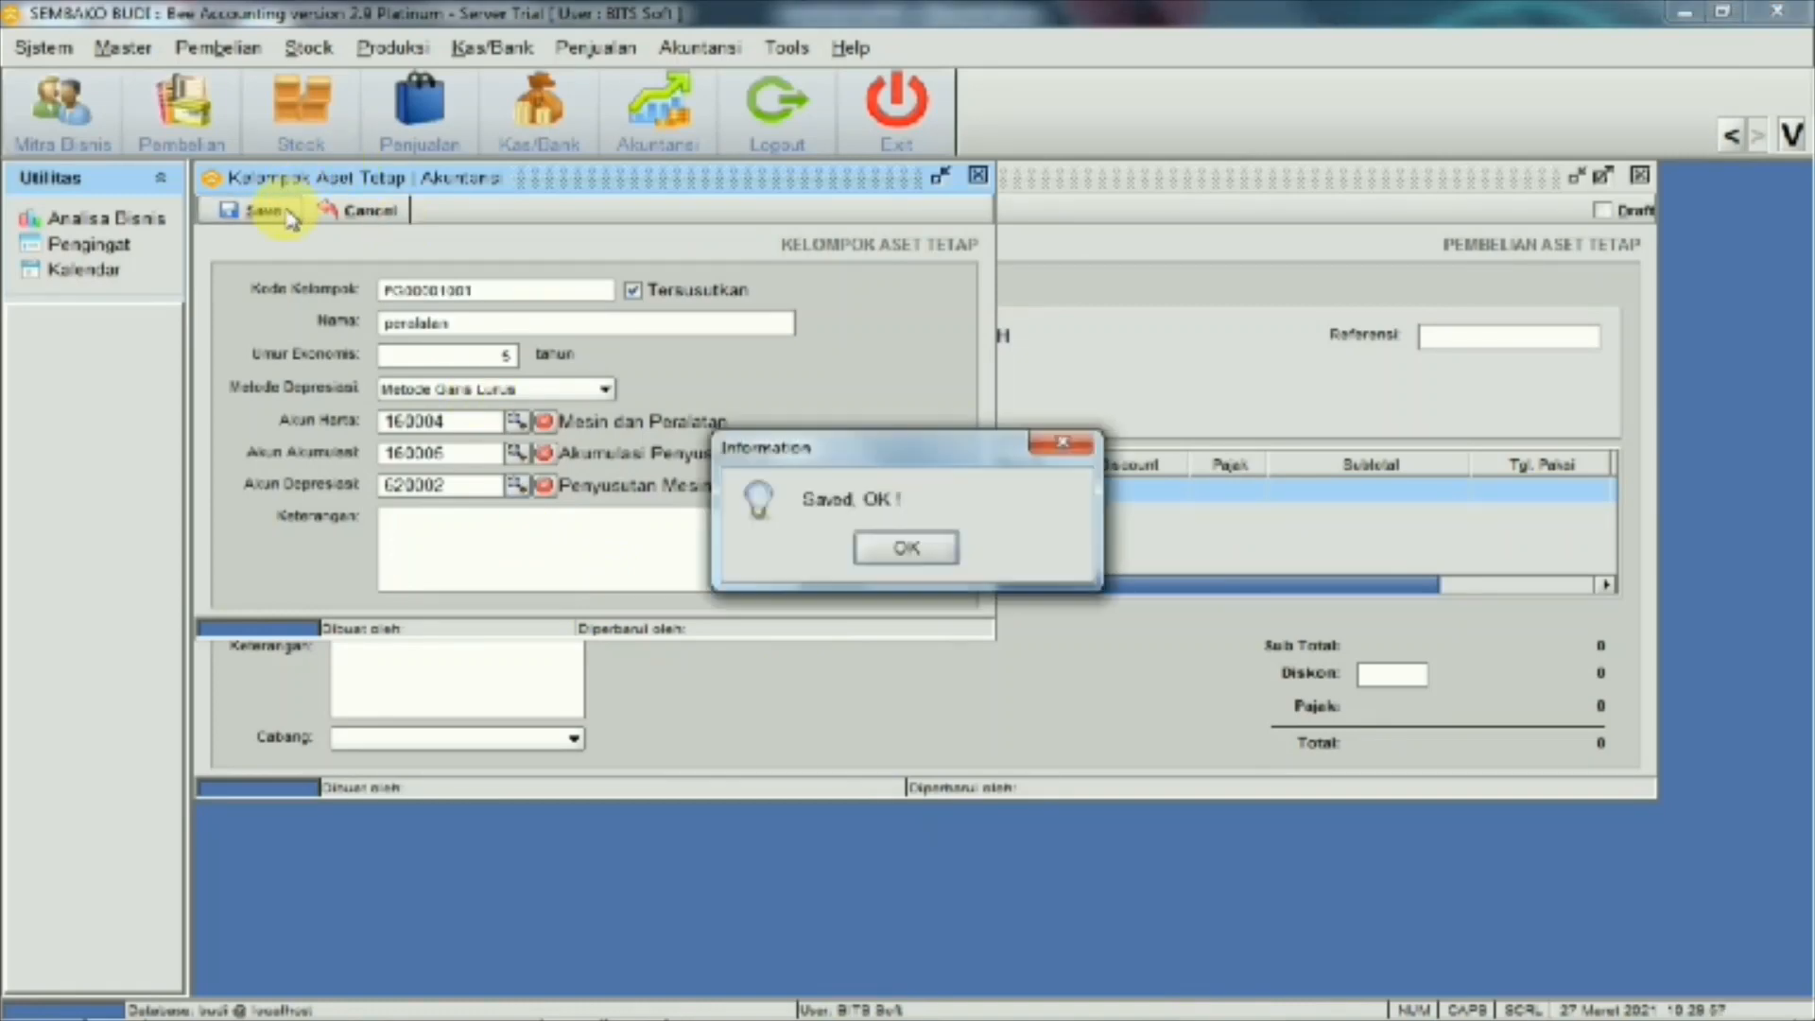
pyautogui.click(929, 546)
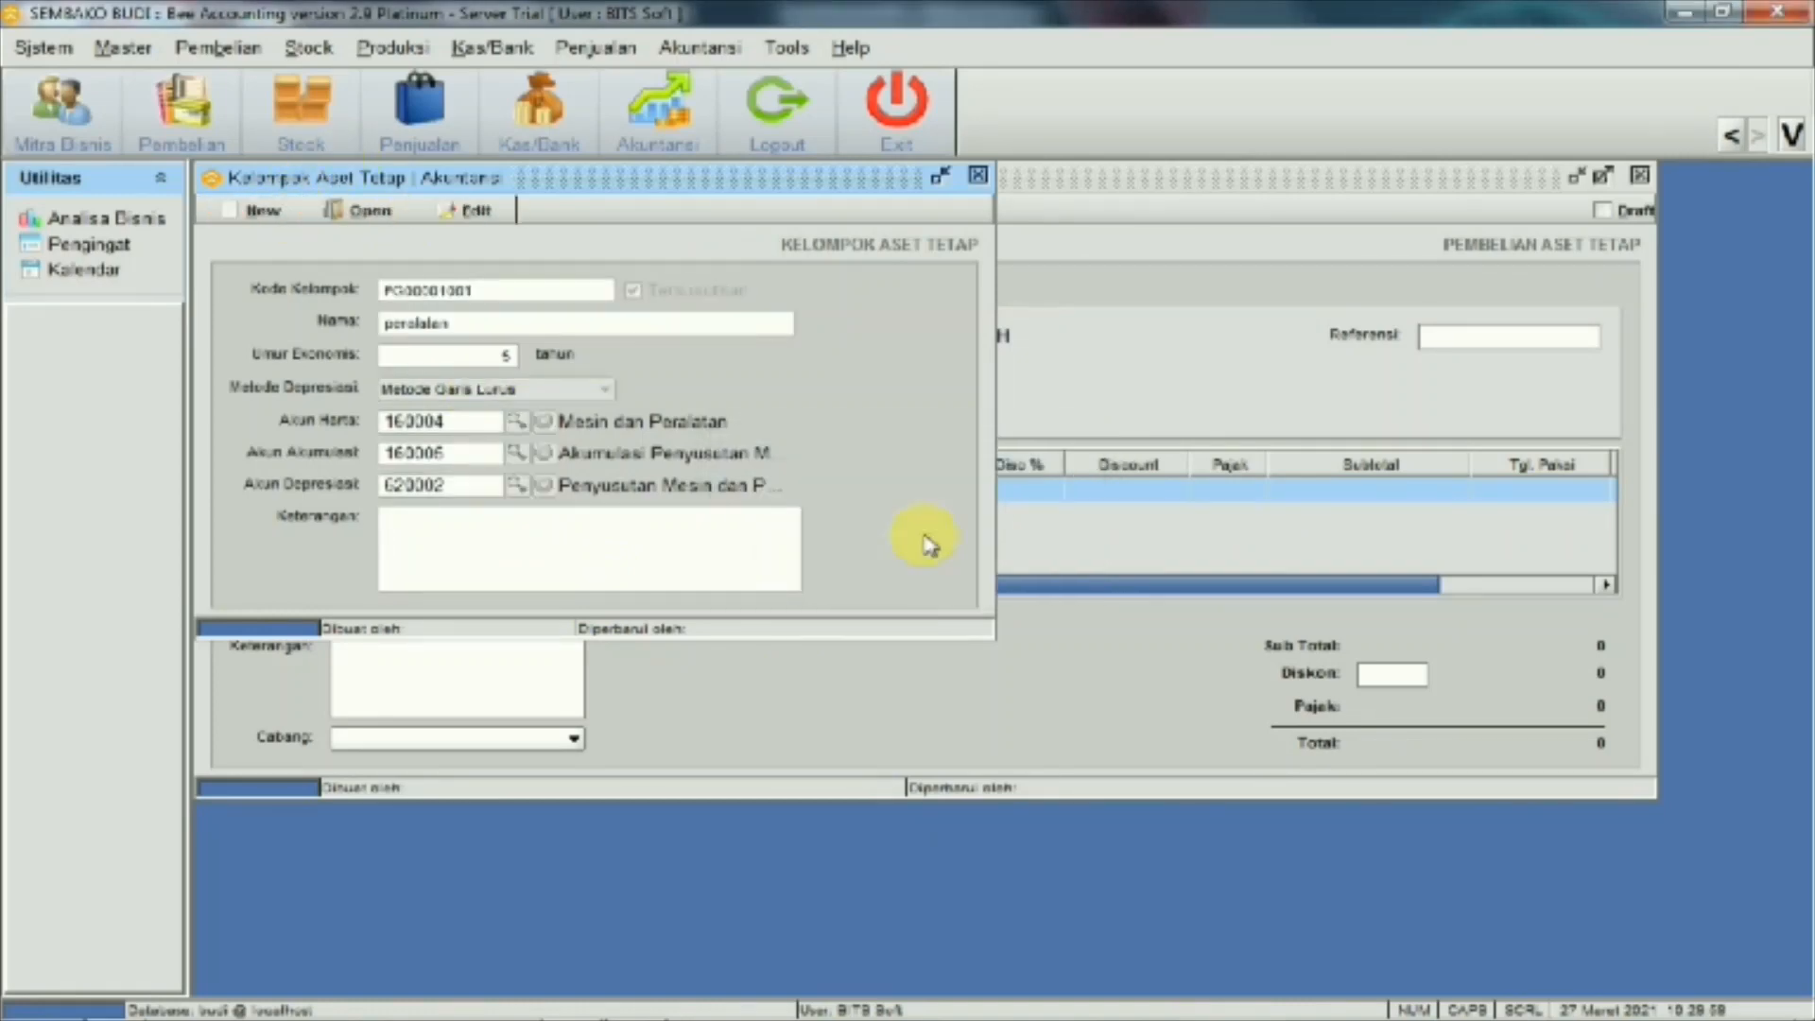
pyautogui.click(978, 176)
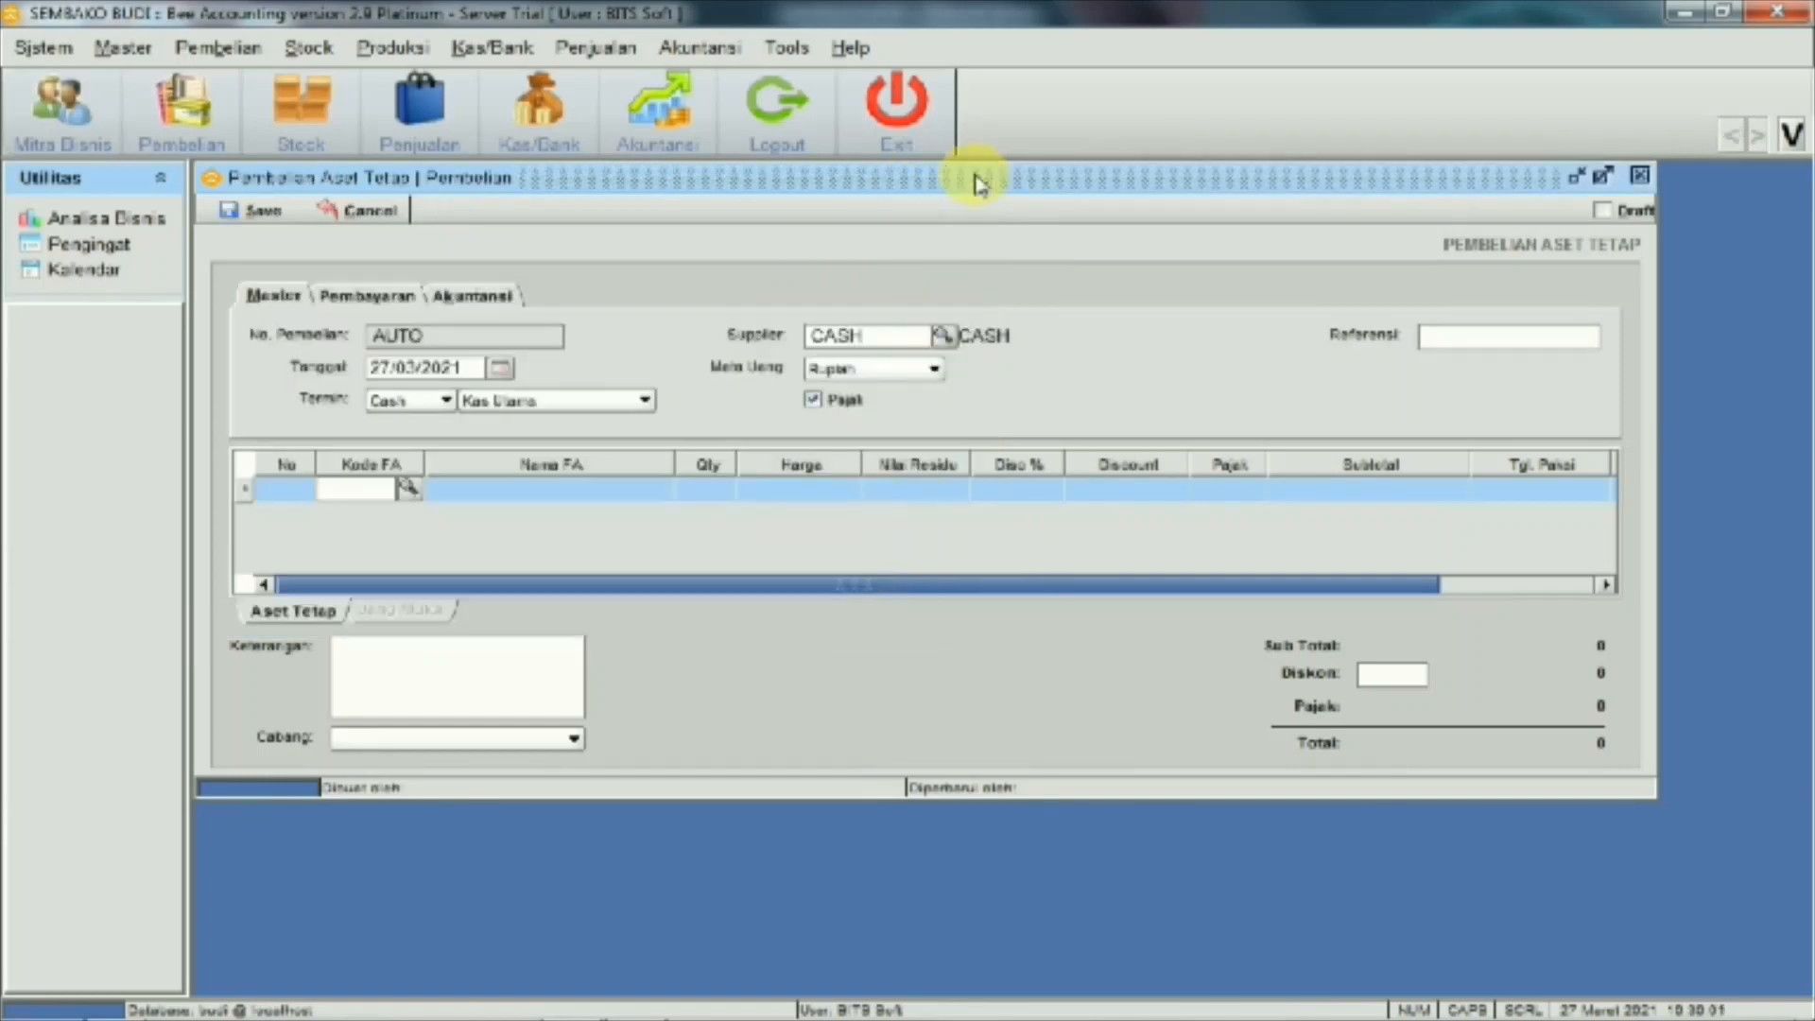
# Add a tangible (Berwujud) kompresor asset from the peralatan group as the first purchase line
pyautogui.click(405, 489)
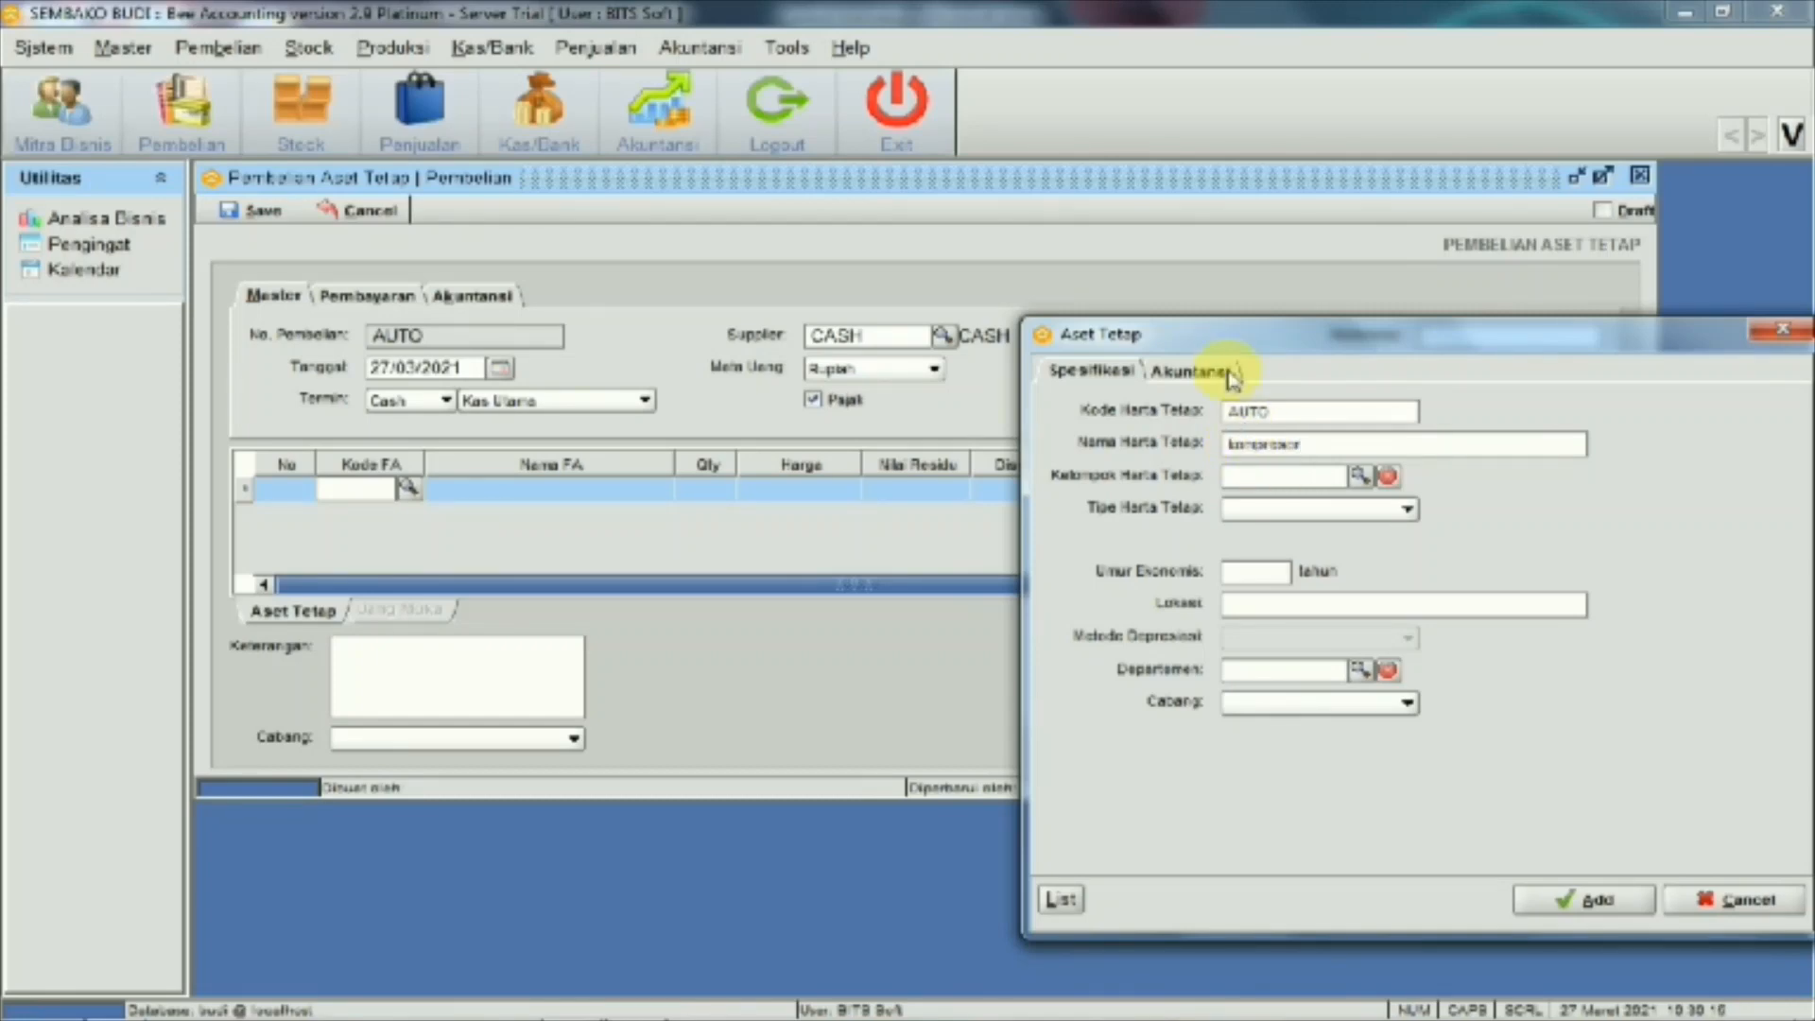
pyautogui.moveTo(1191, 349); pyautogui.dragTo(1021, 318)
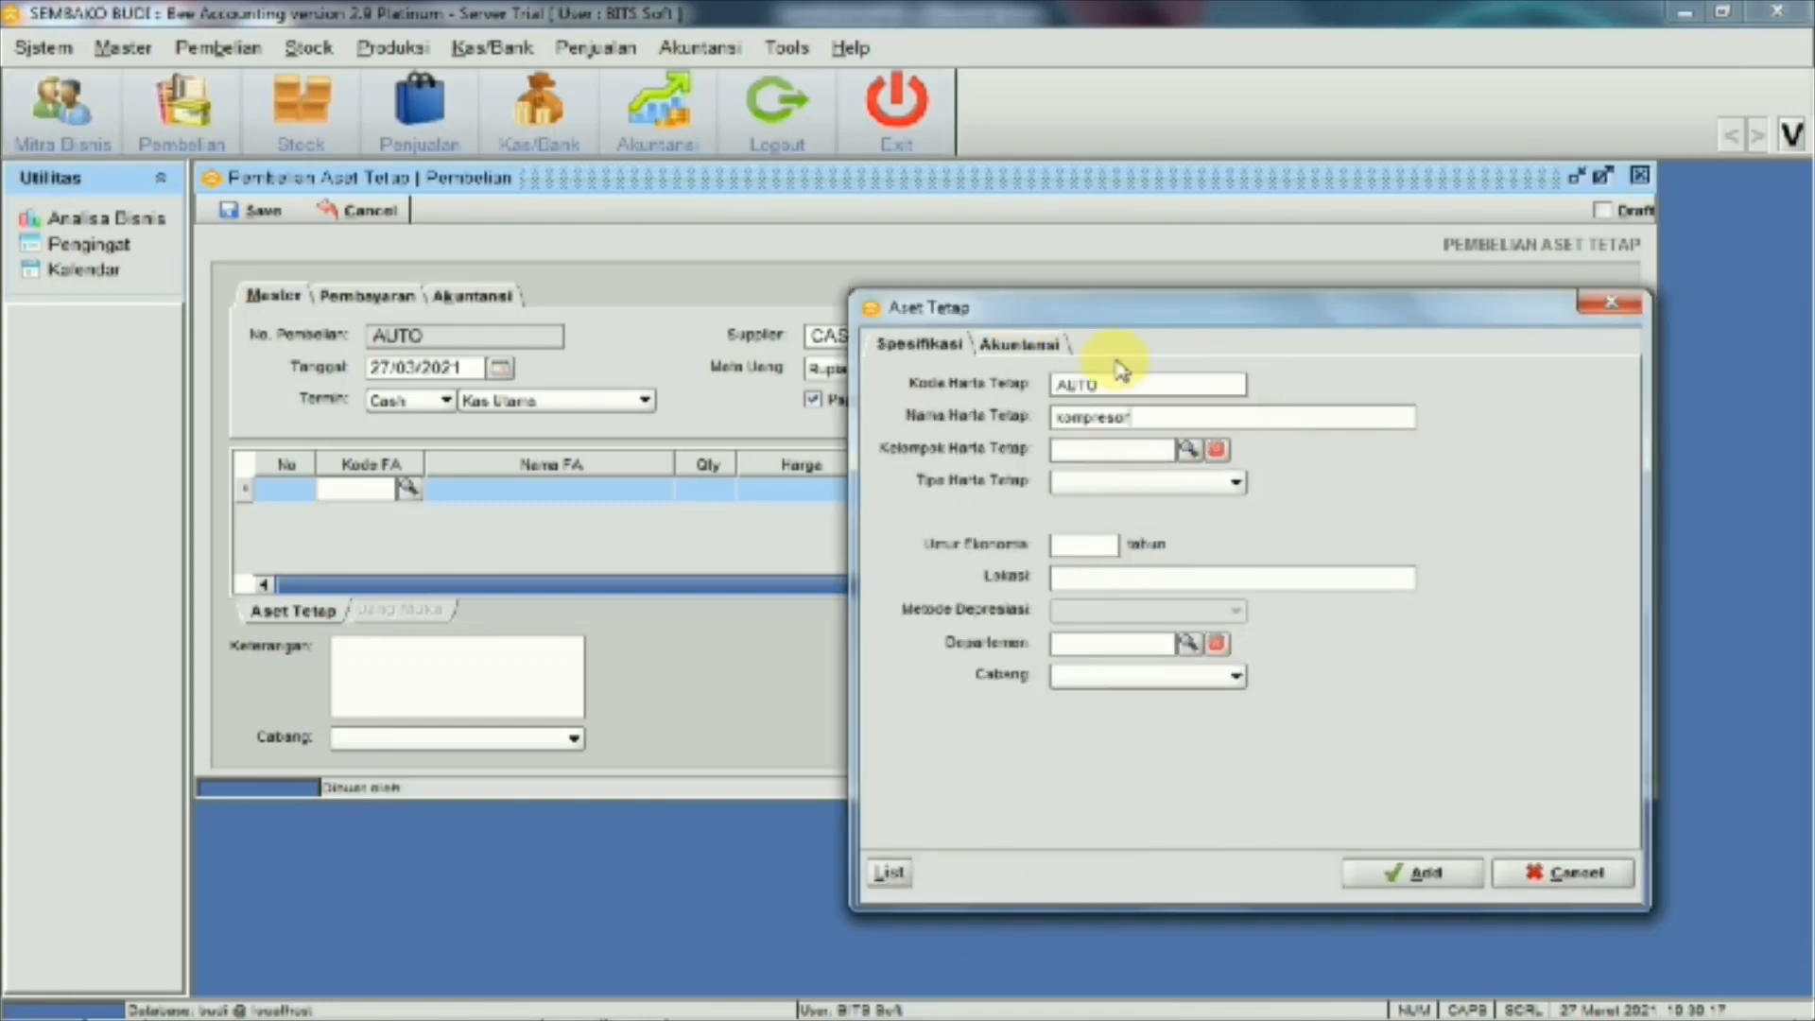
pyautogui.click(1189, 445)
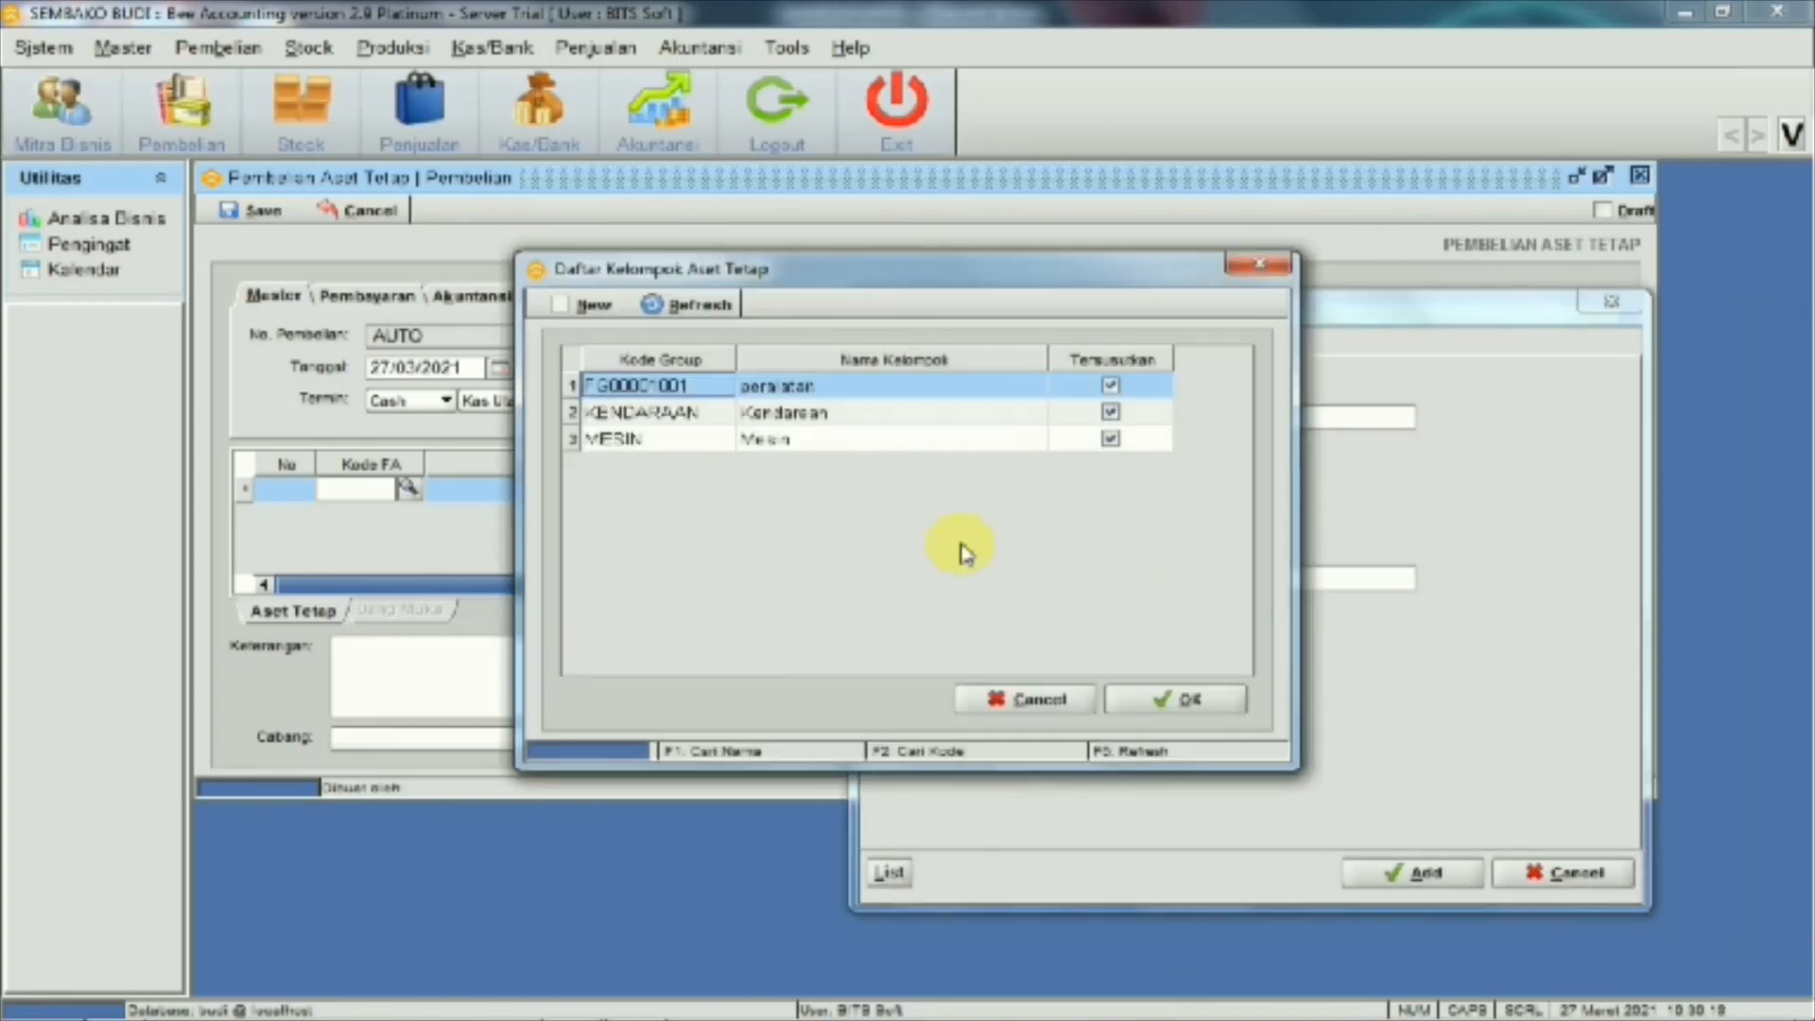
pyautogui.click(889, 394)
pyautogui.click(1141, 711)
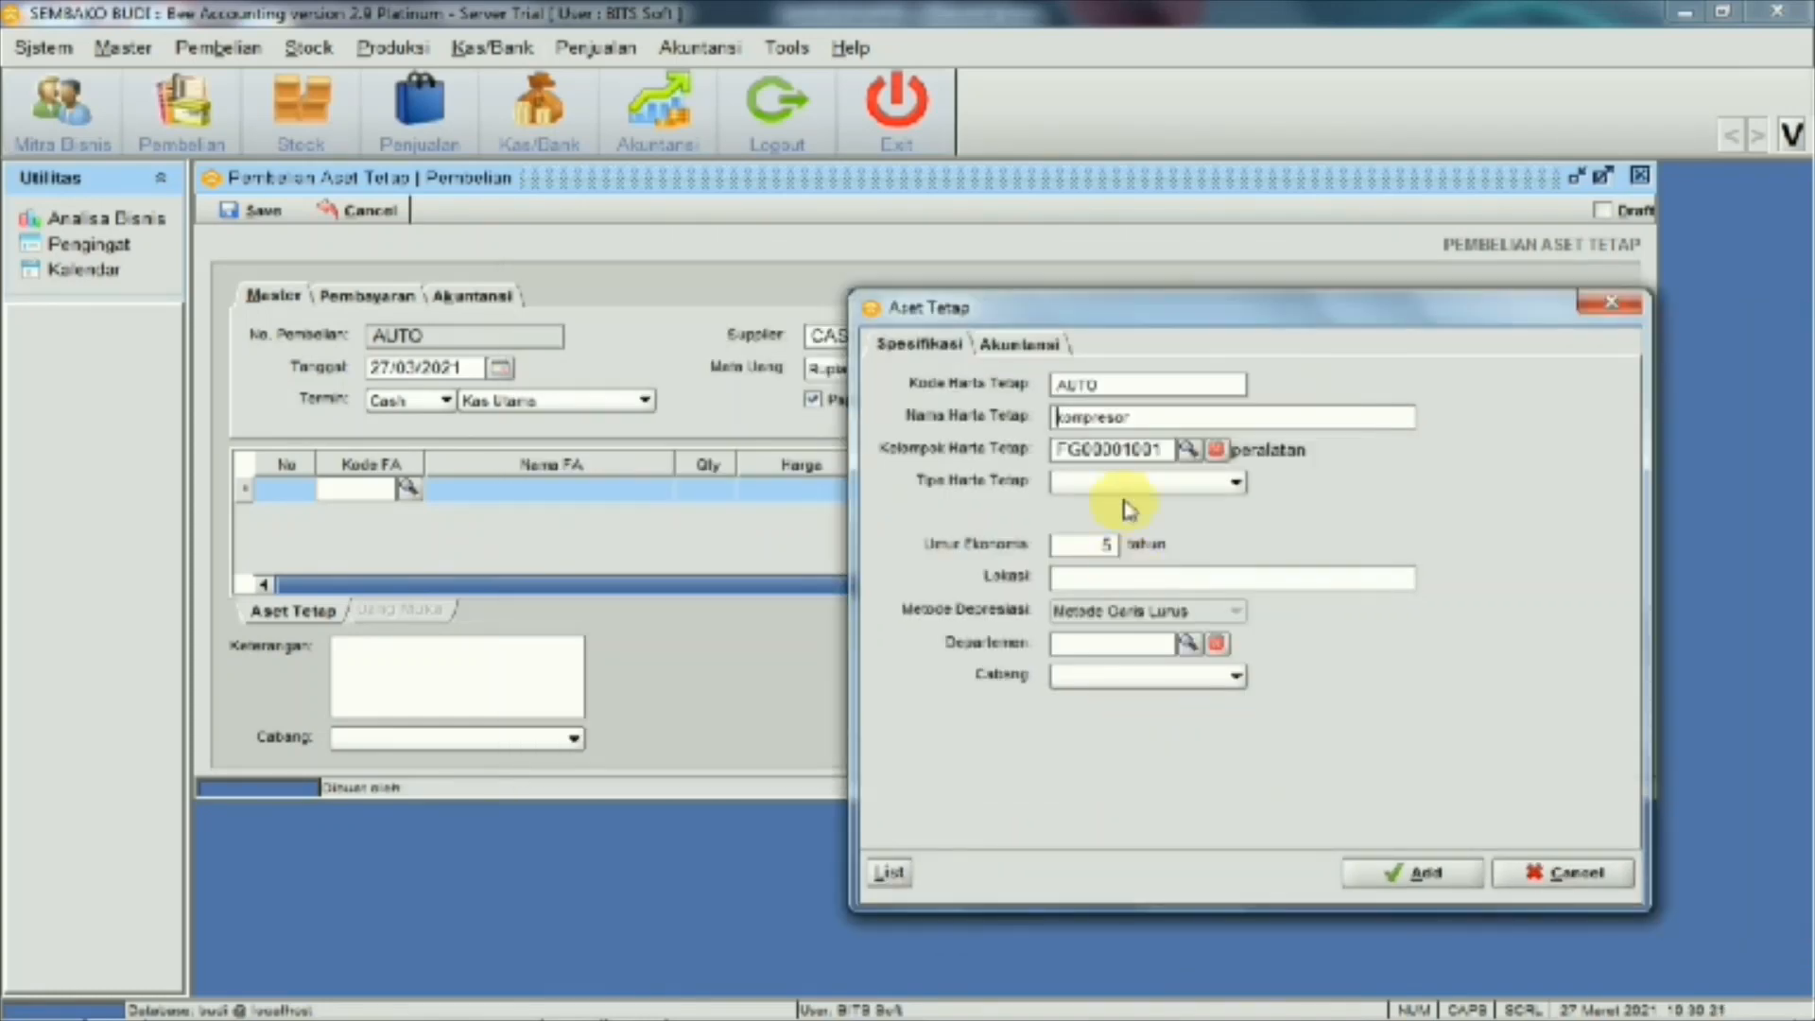
pyautogui.click(1235, 486)
pyautogui.click(1135, 499)
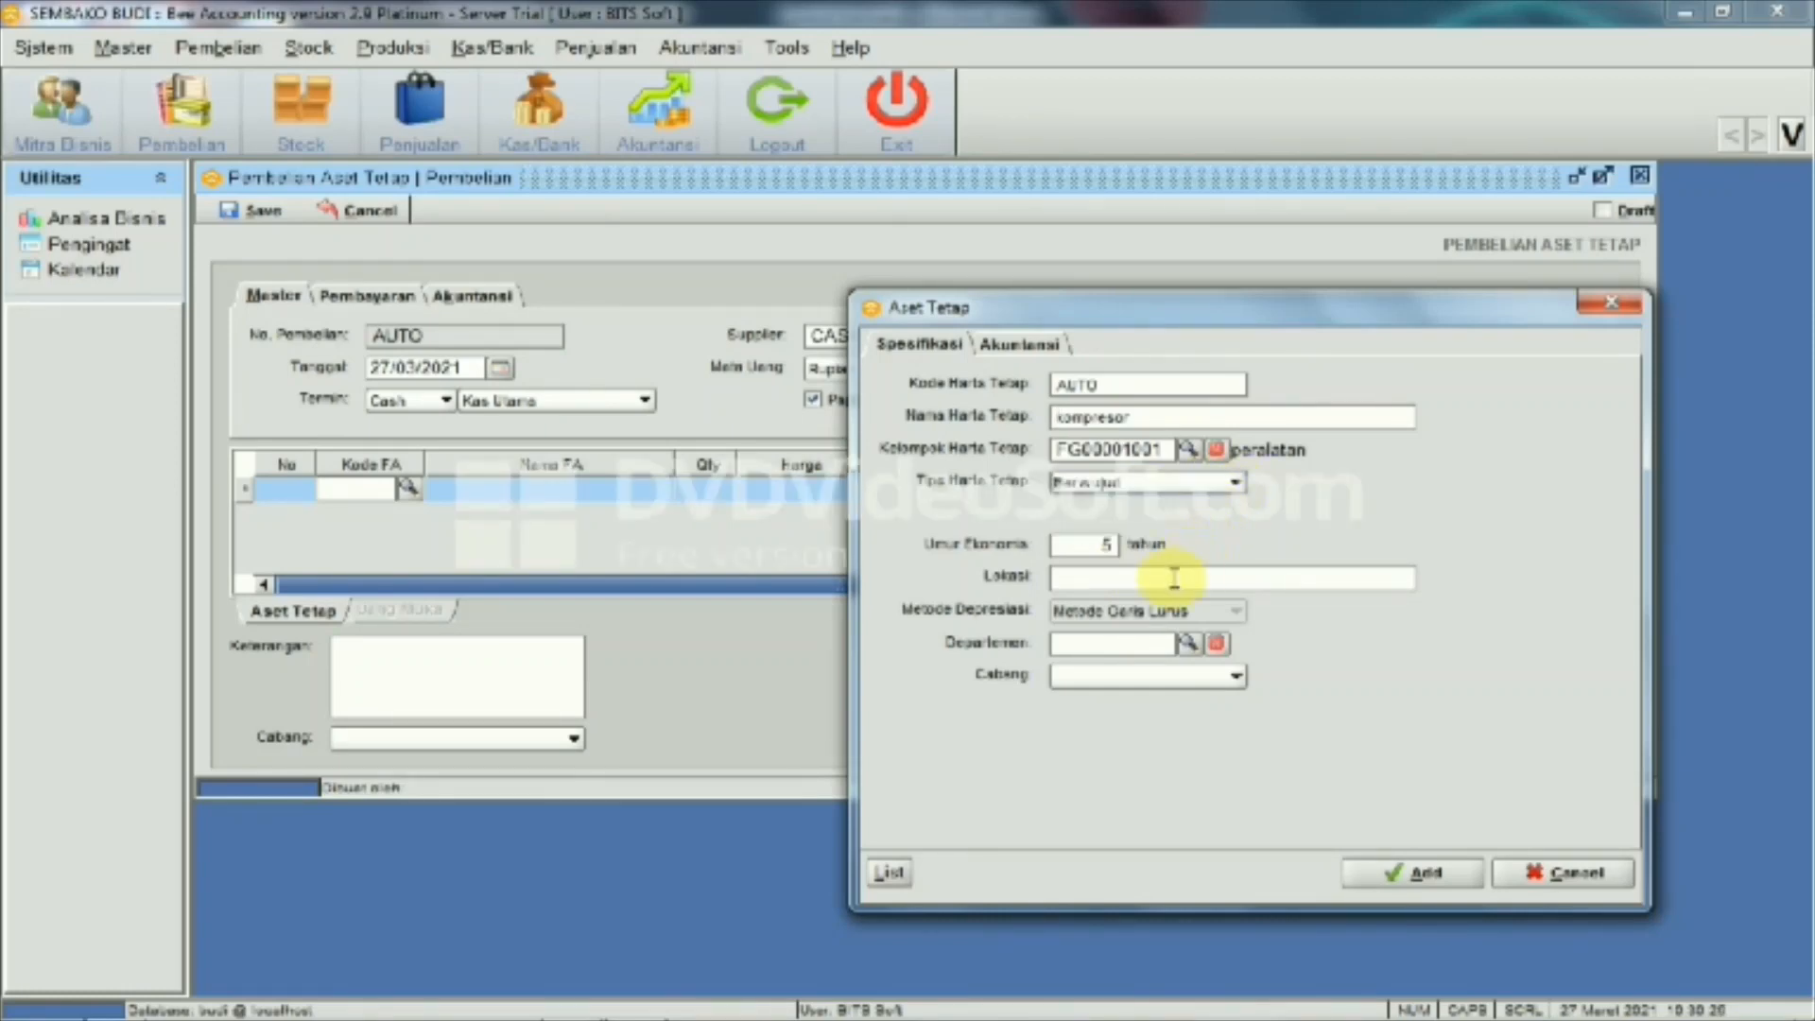
pyautogui.click(1388, 881)
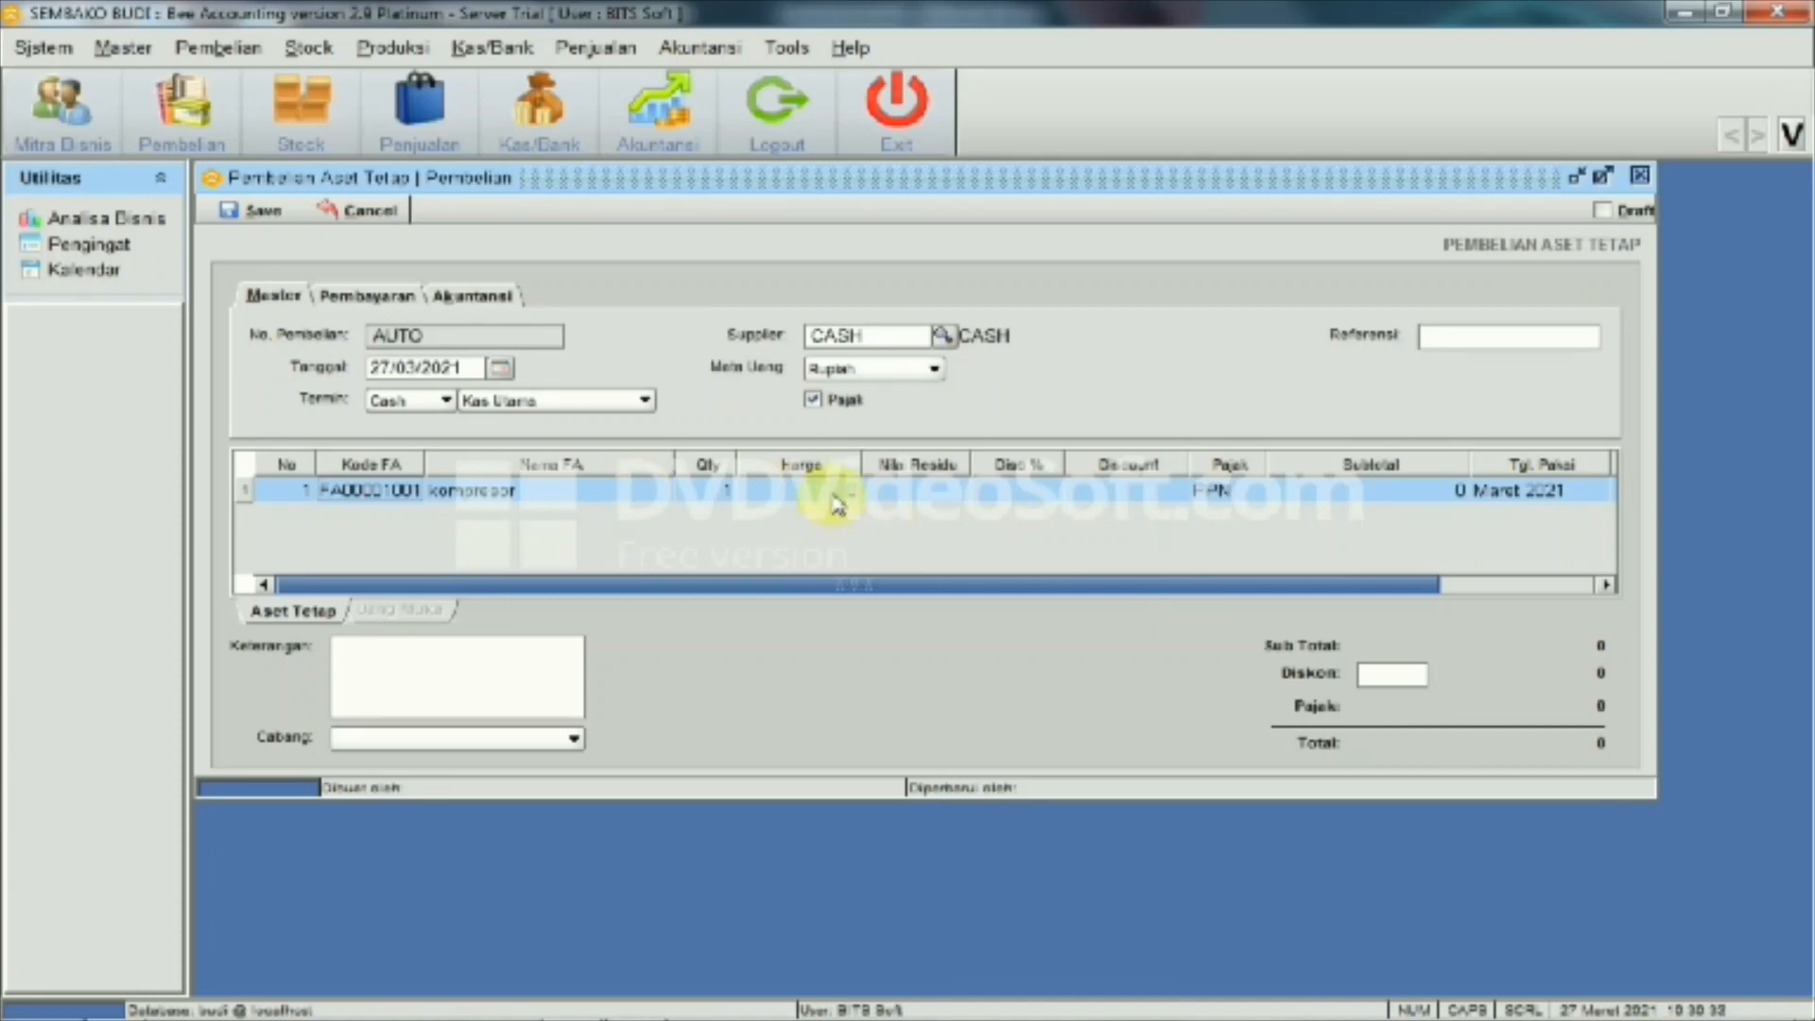
pyautogui.click(837, 504)
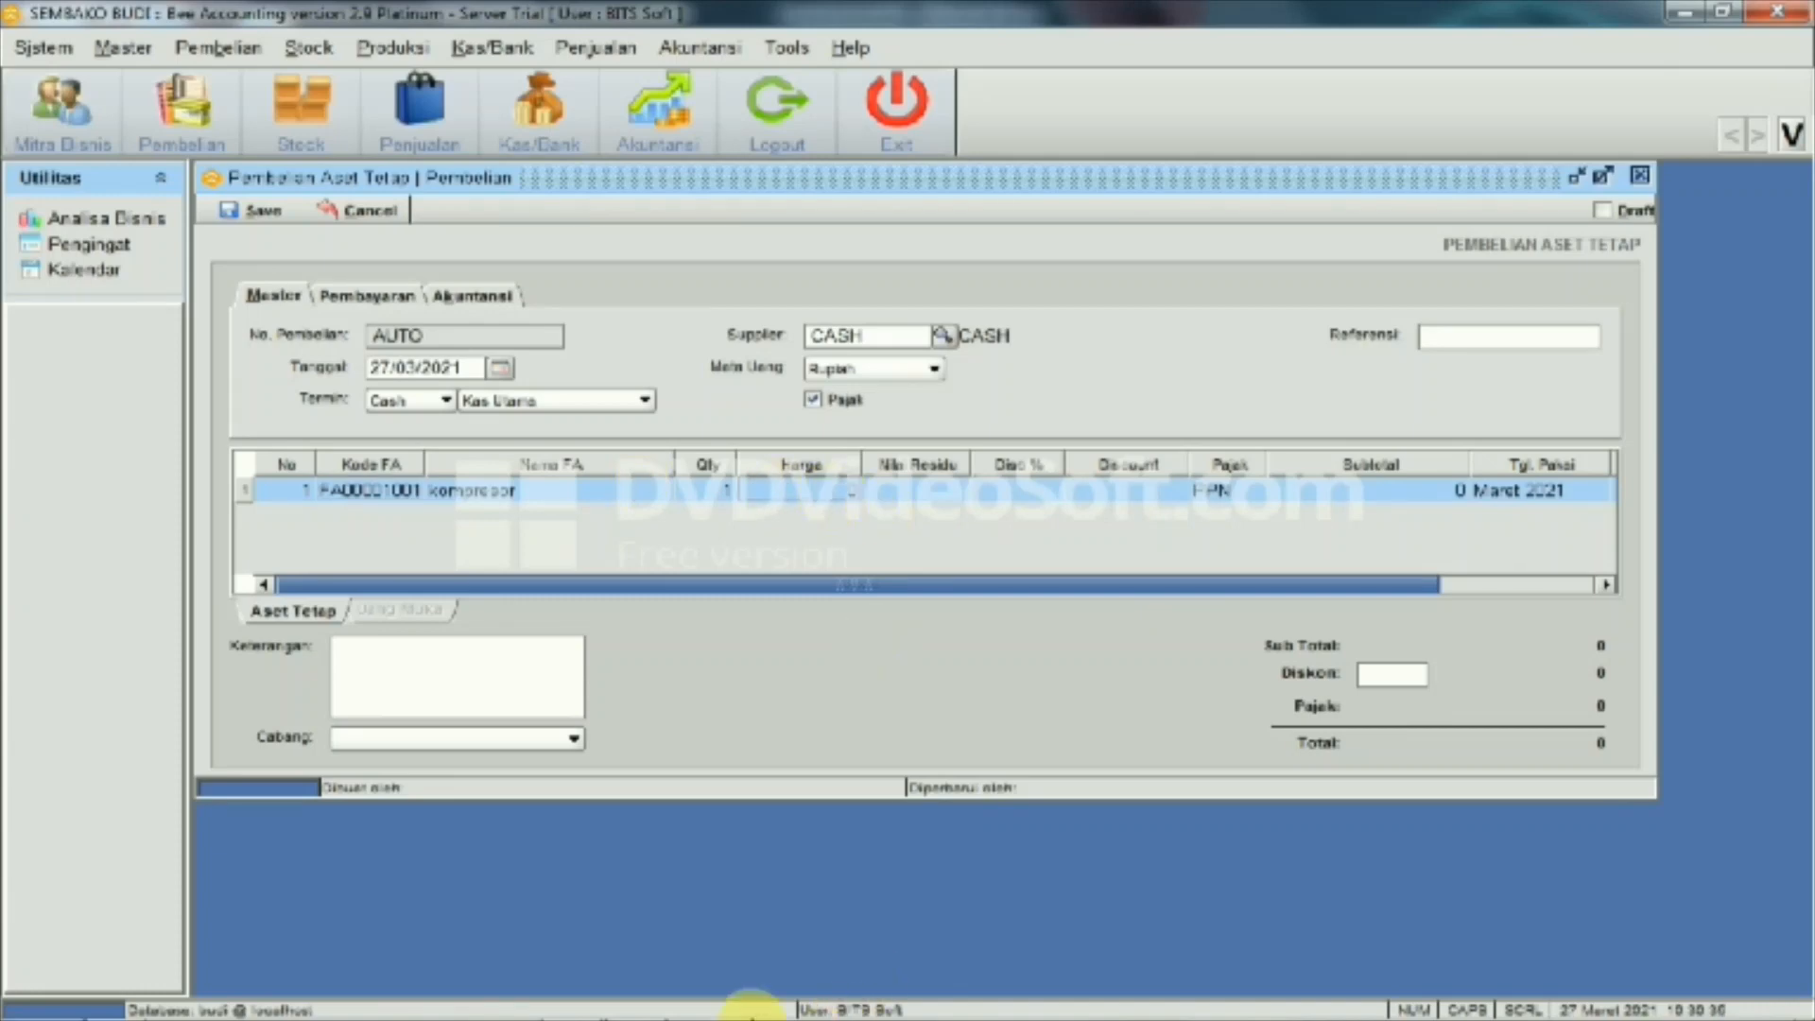
pyautogui.moveTo(624, 1008)
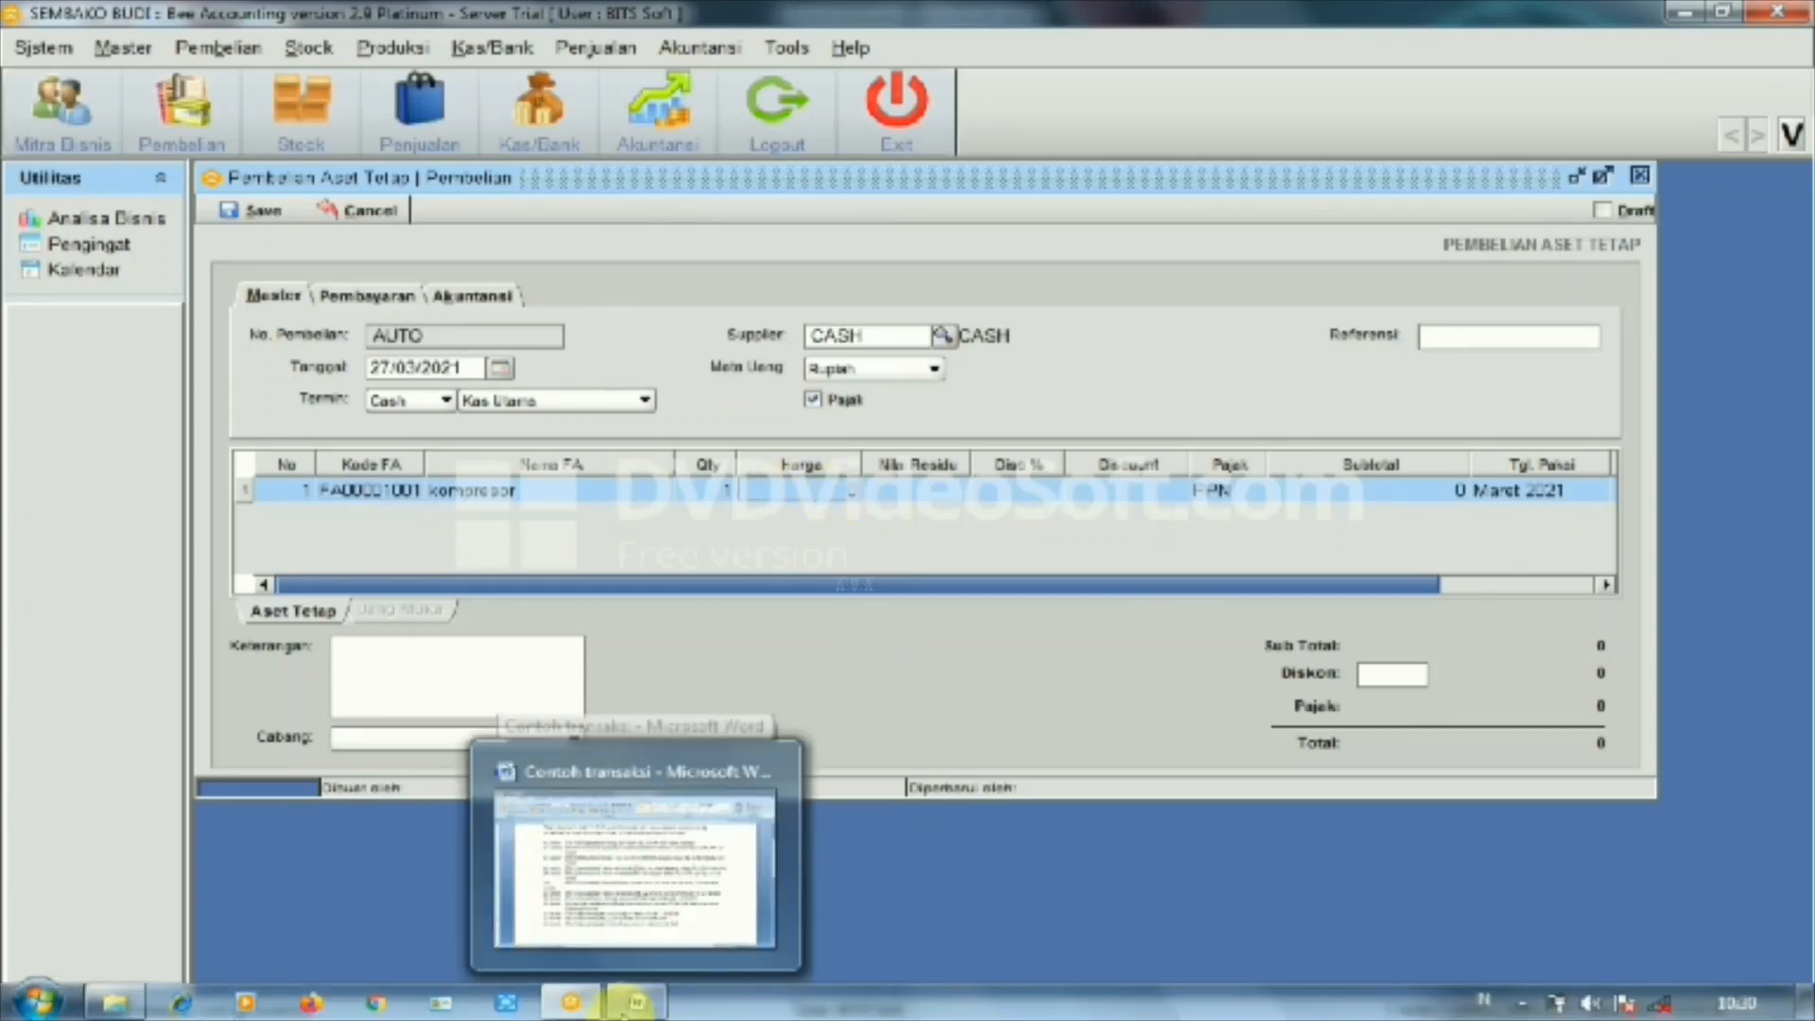
pyautogui.moveTo(650, 882)
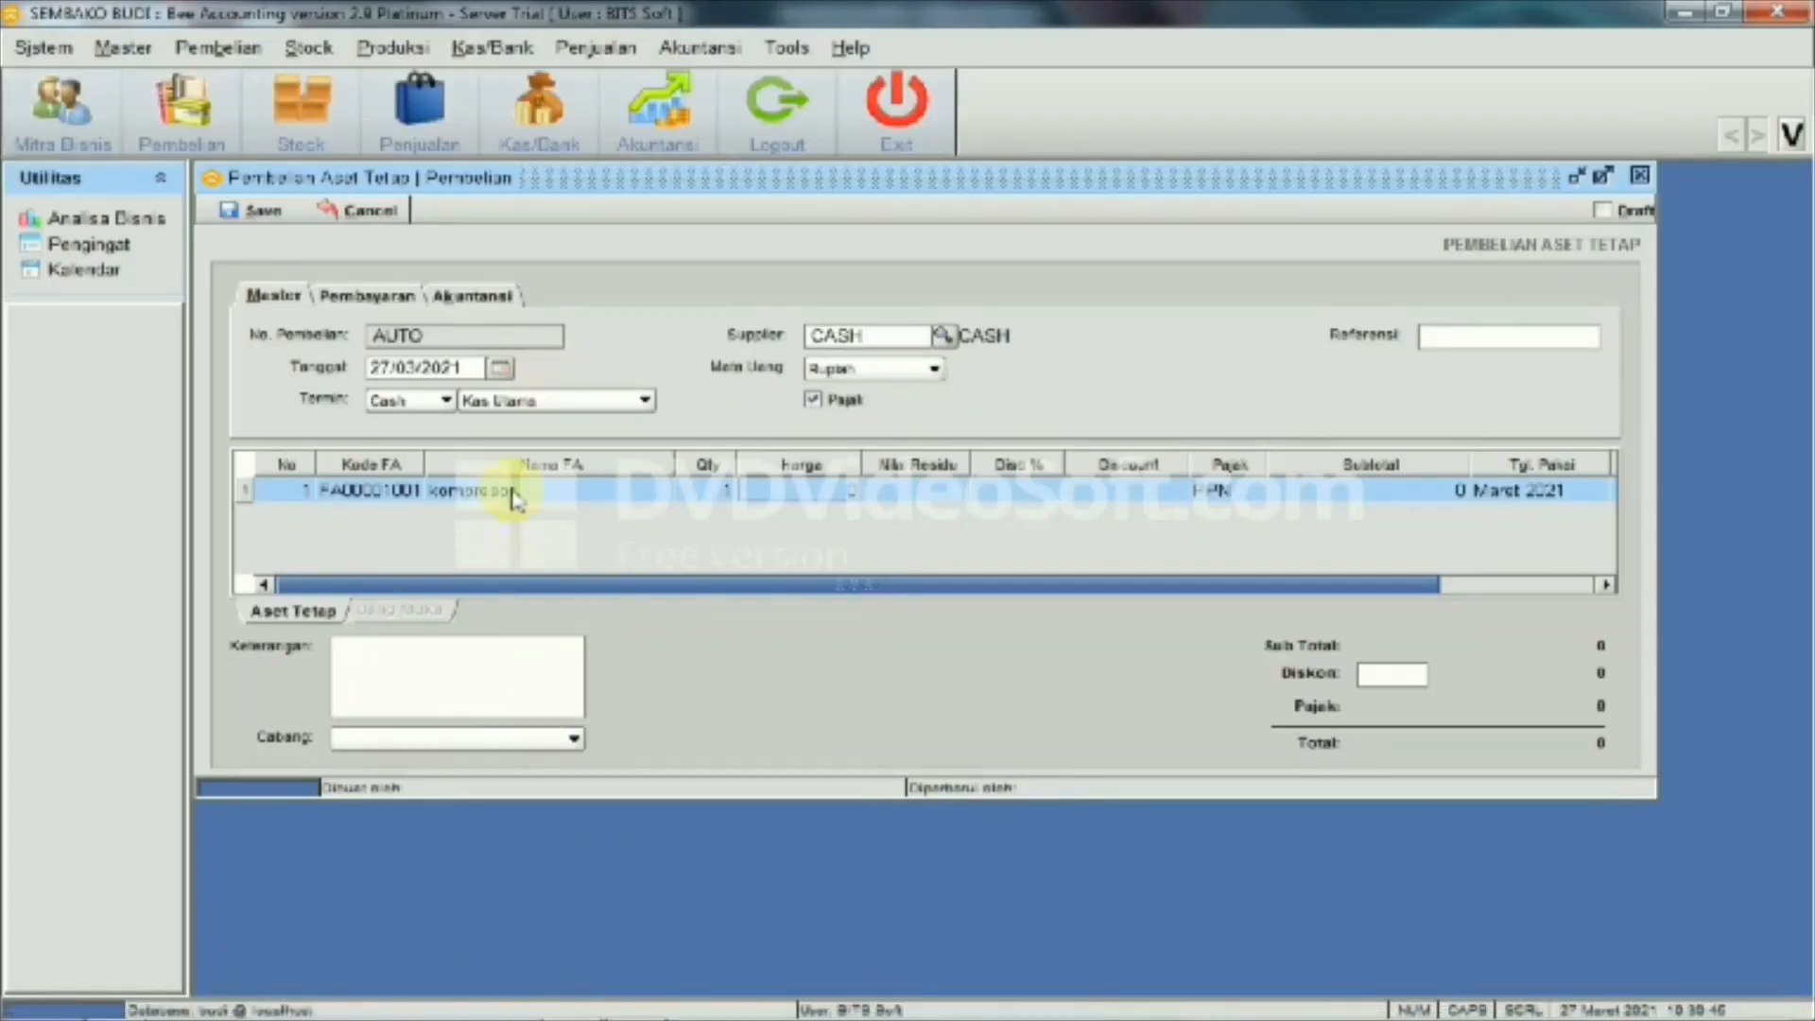
pyautogui.click(511, 491)
pyautogui.doubleClick(402, 496)
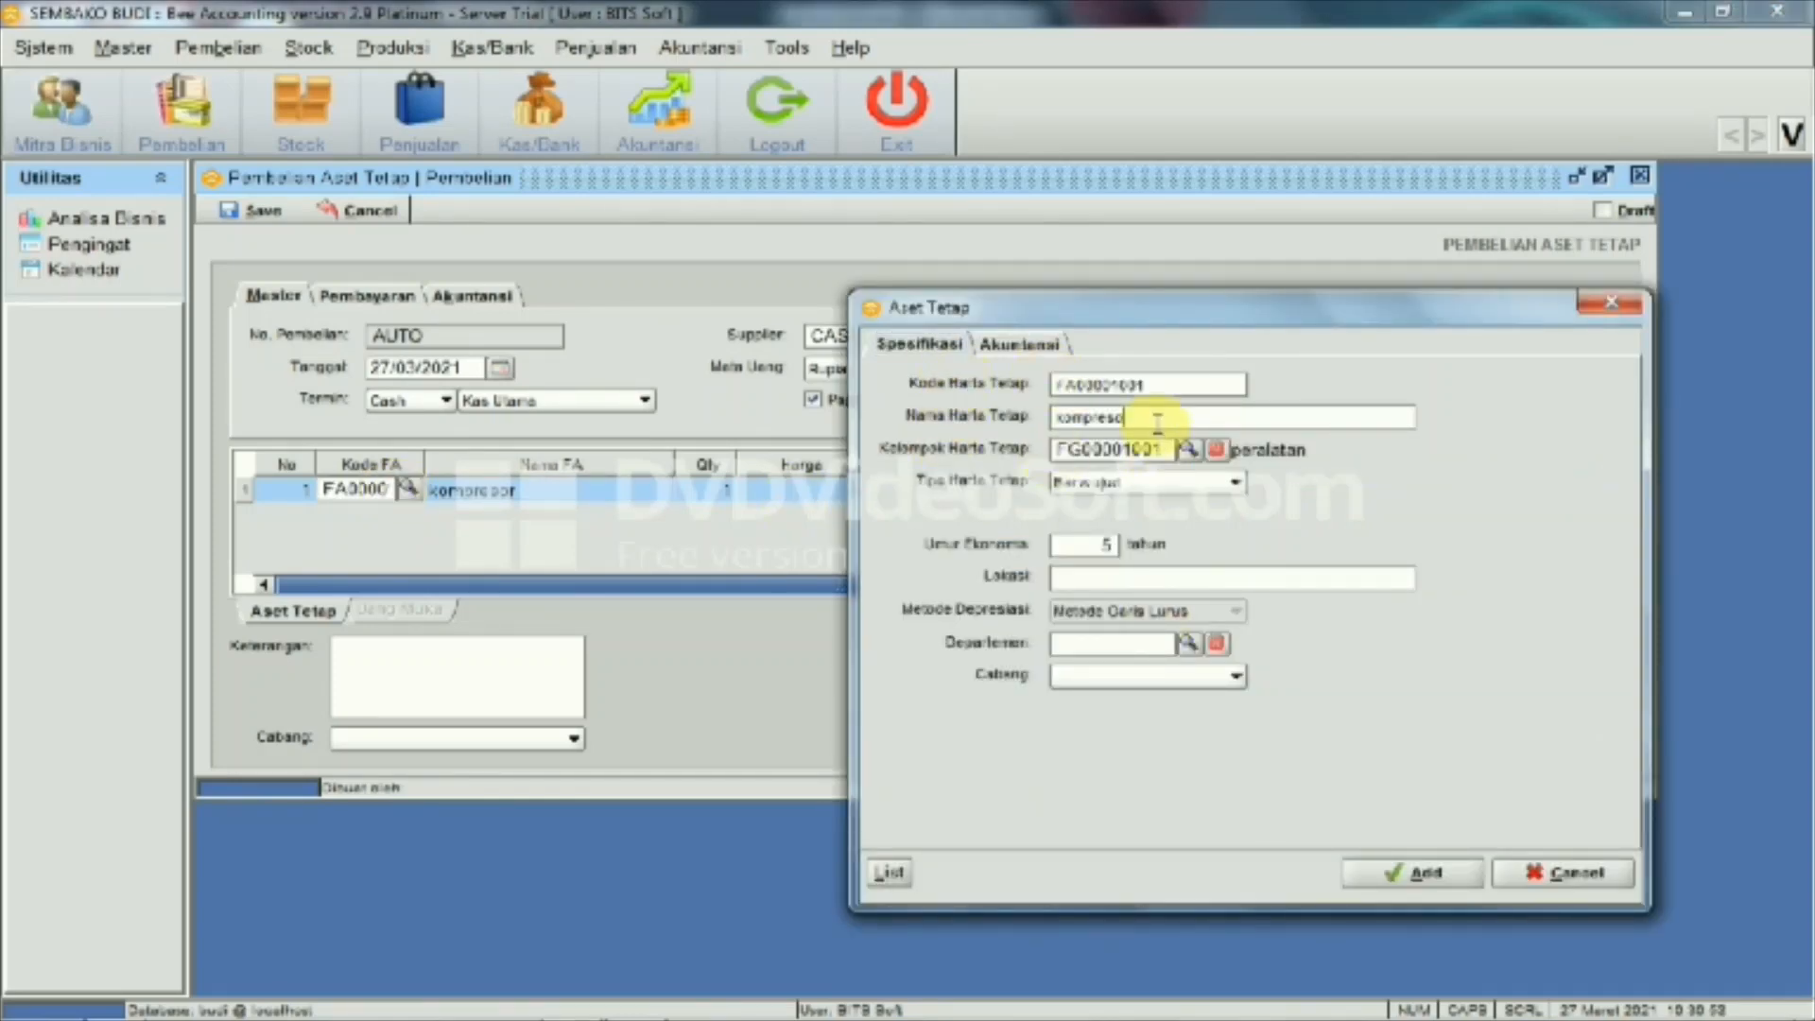
pyautogui.press('BackSpace')
pyautogui.press('BackSpace')
pyautogui.press('BackSpace')
pyautogui.press('BackSpace')
pyautogui.press('BackSpace')
pyautogui.press('BackSpace')
pyautogui.click(1408, 873)
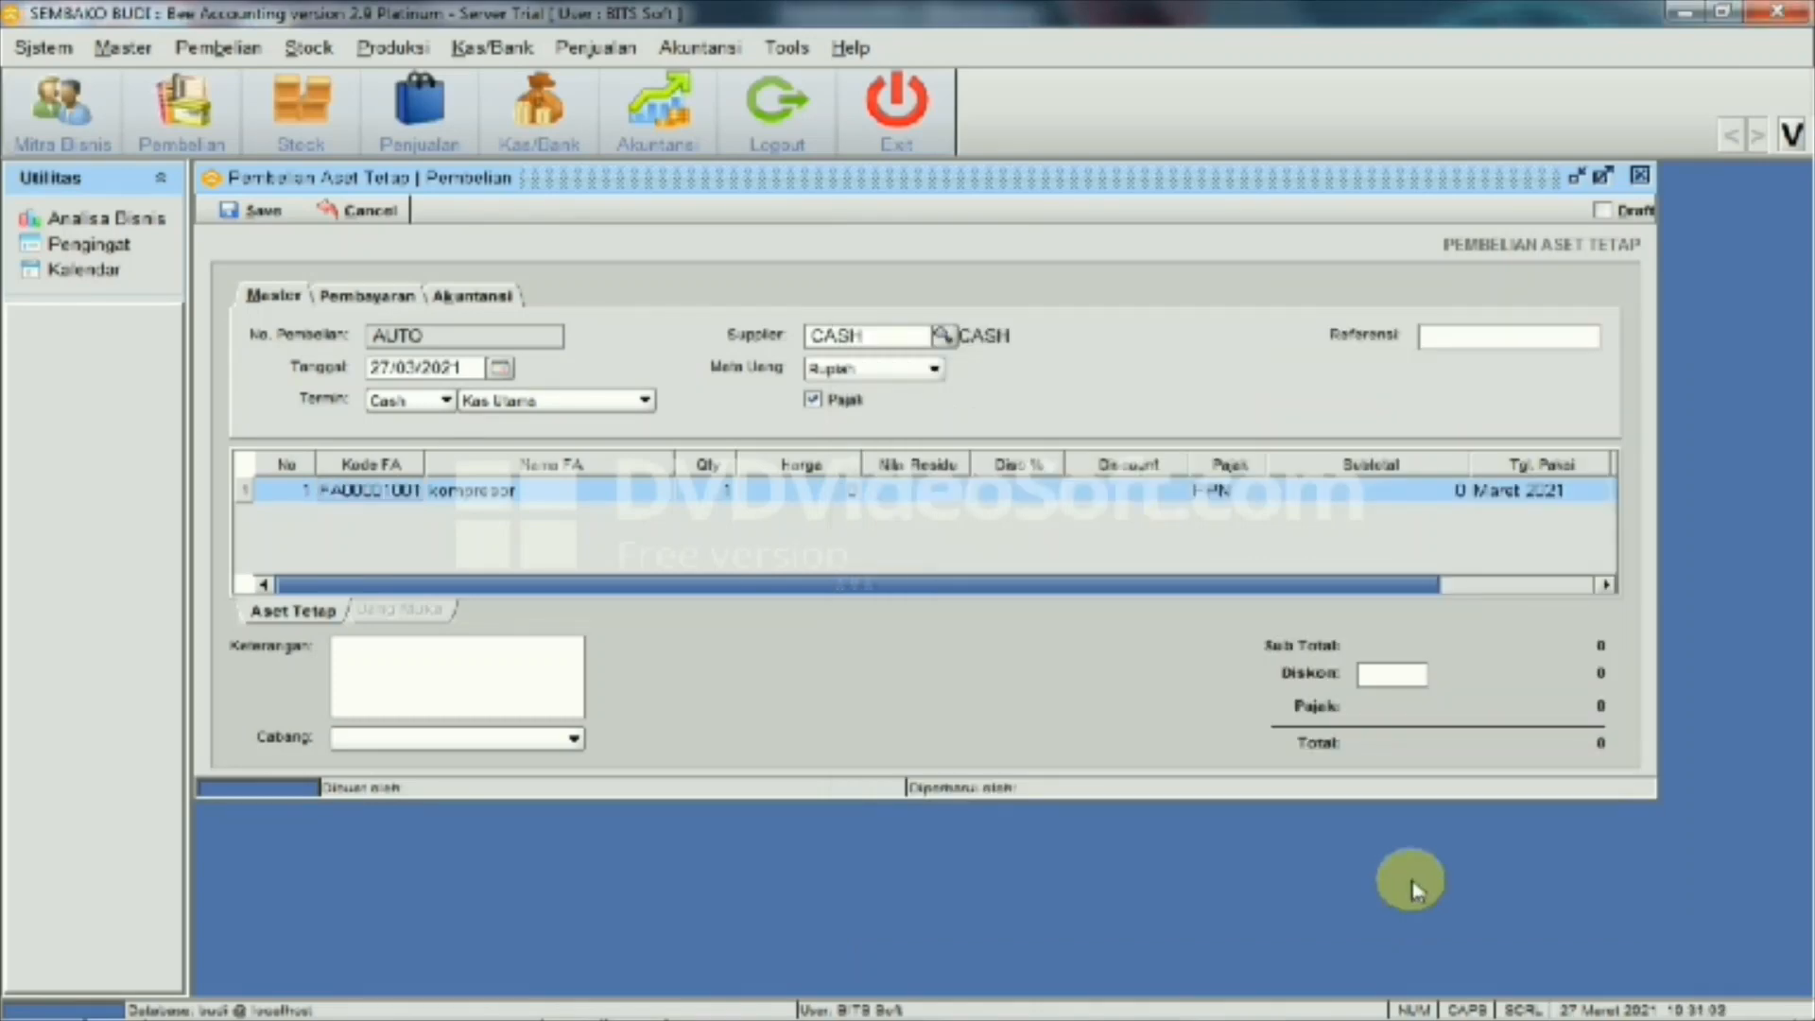
pyautogui.click(393, 487)
pyautogui.click(410, 489)
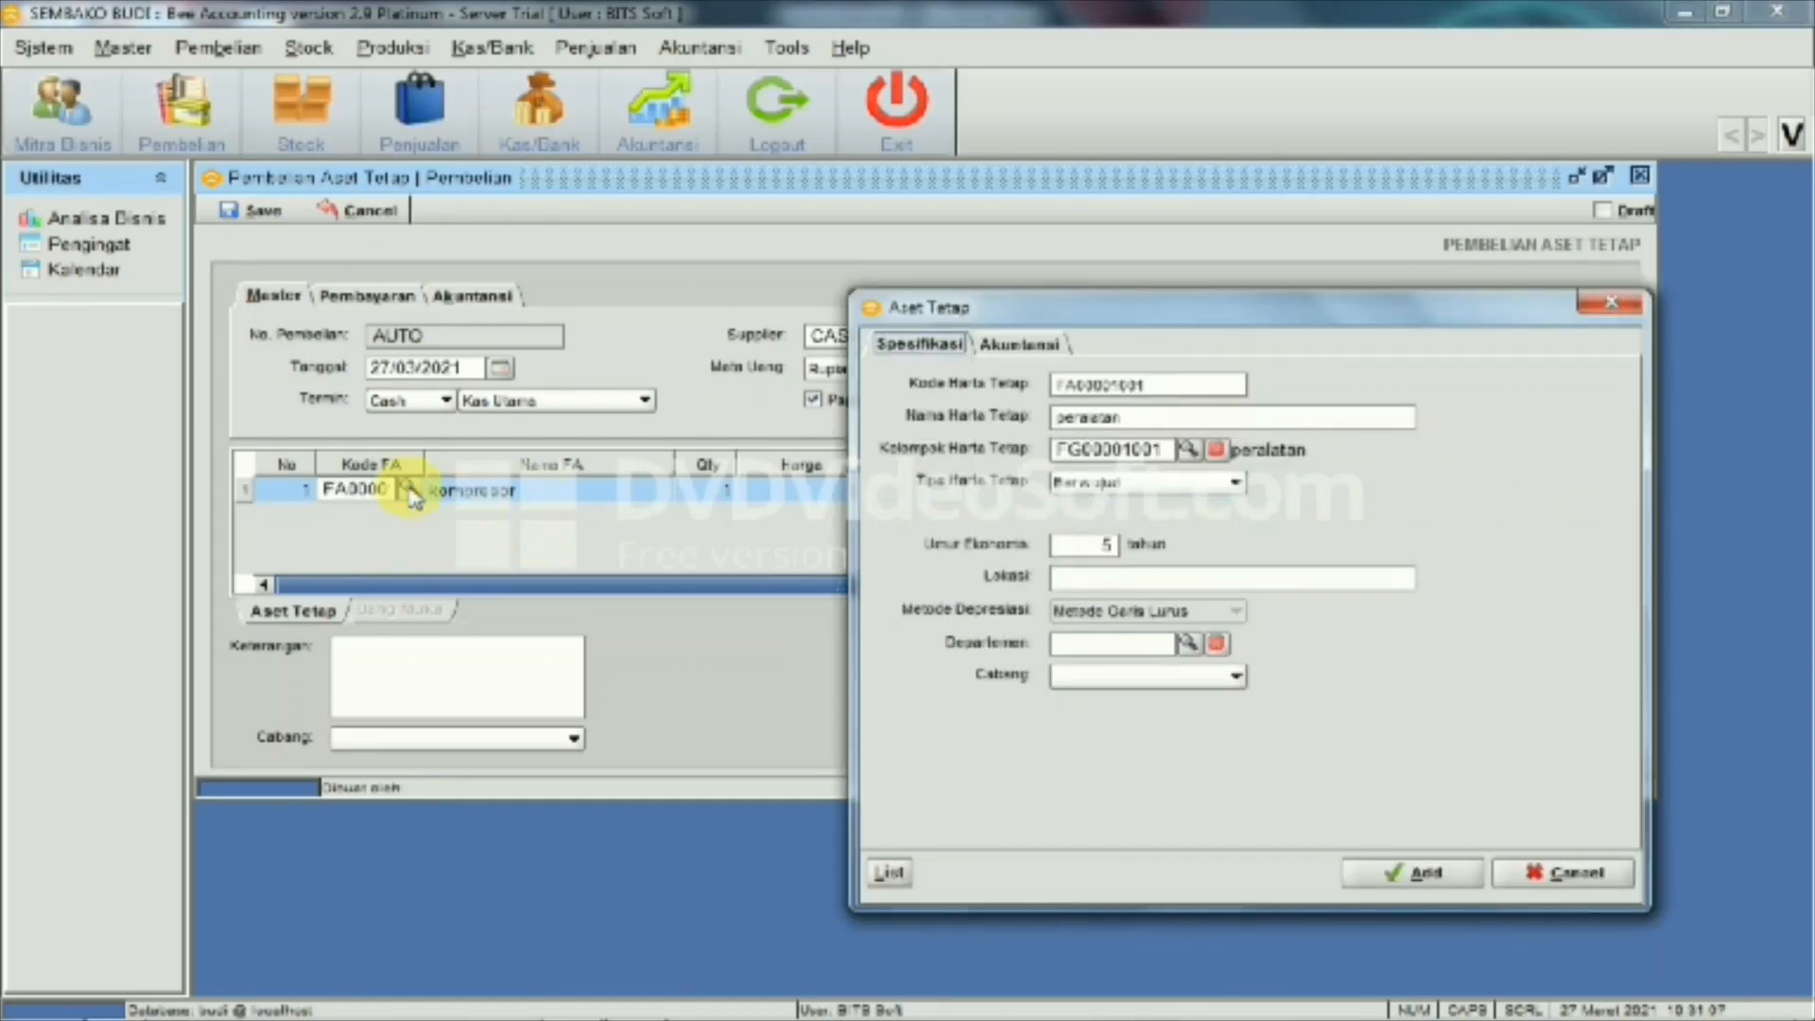
pyautogui.click(1418, 877)
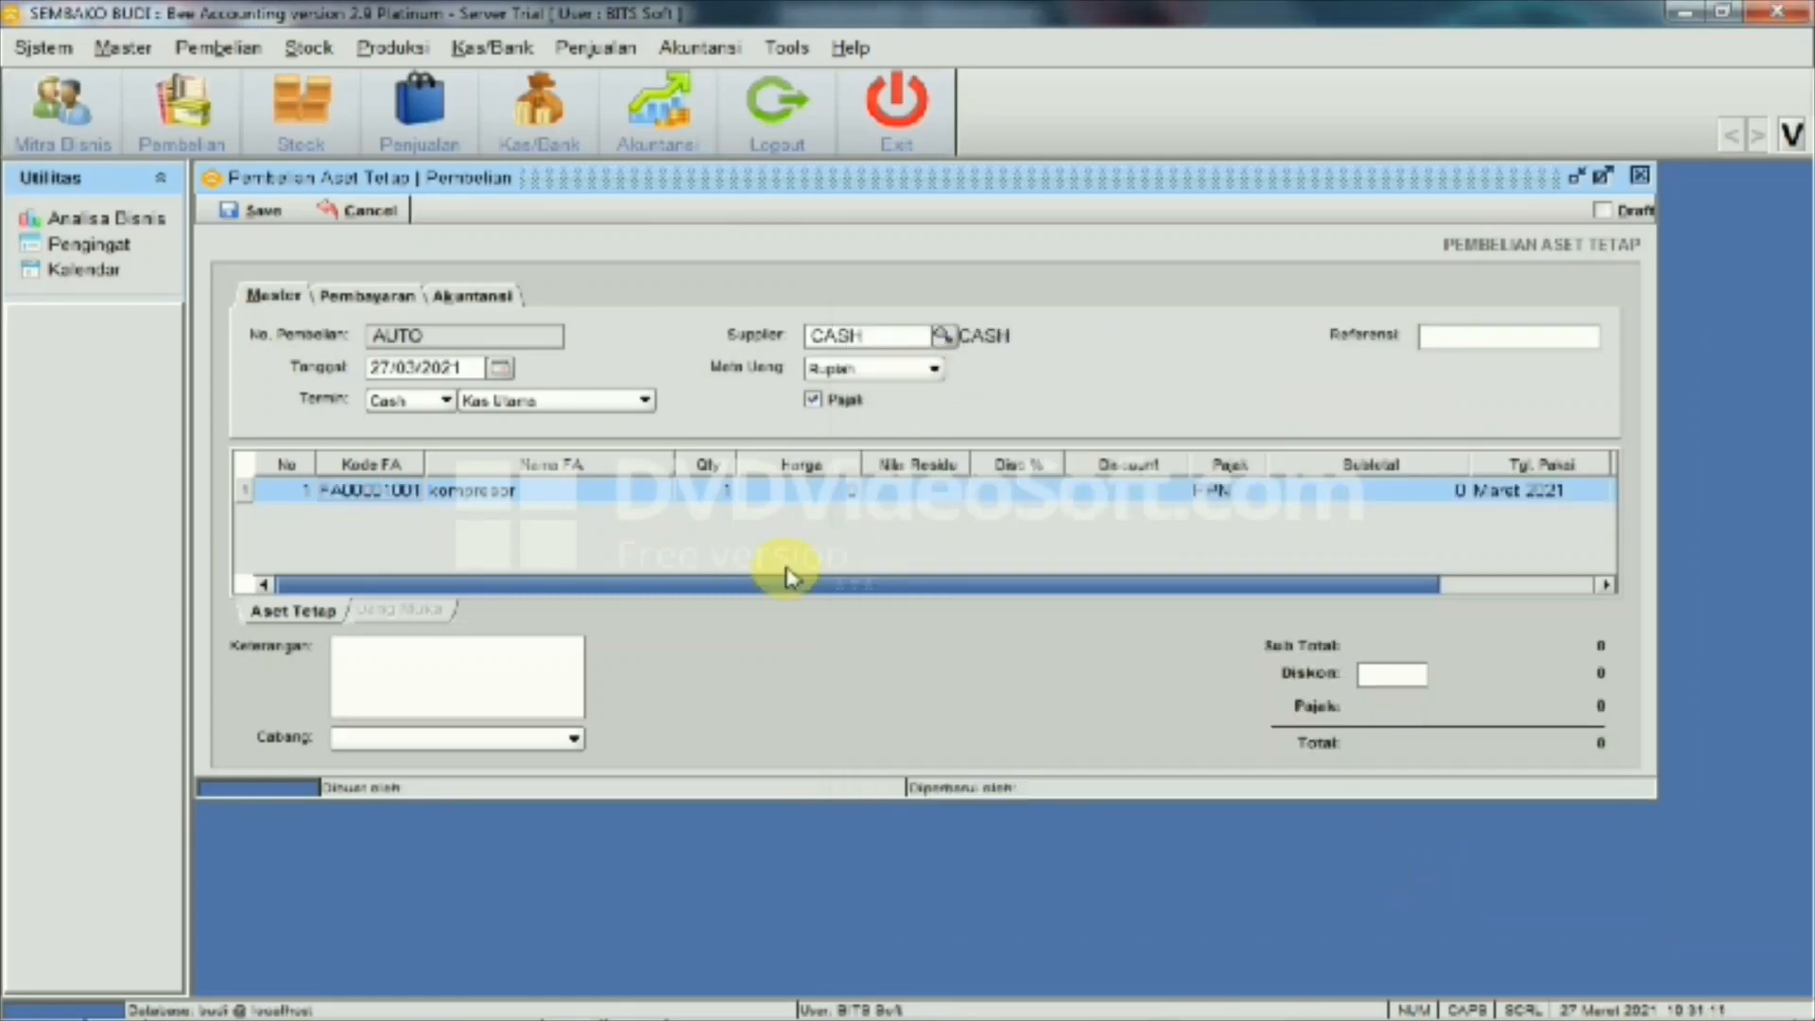
pyautogui.click(815, 492)
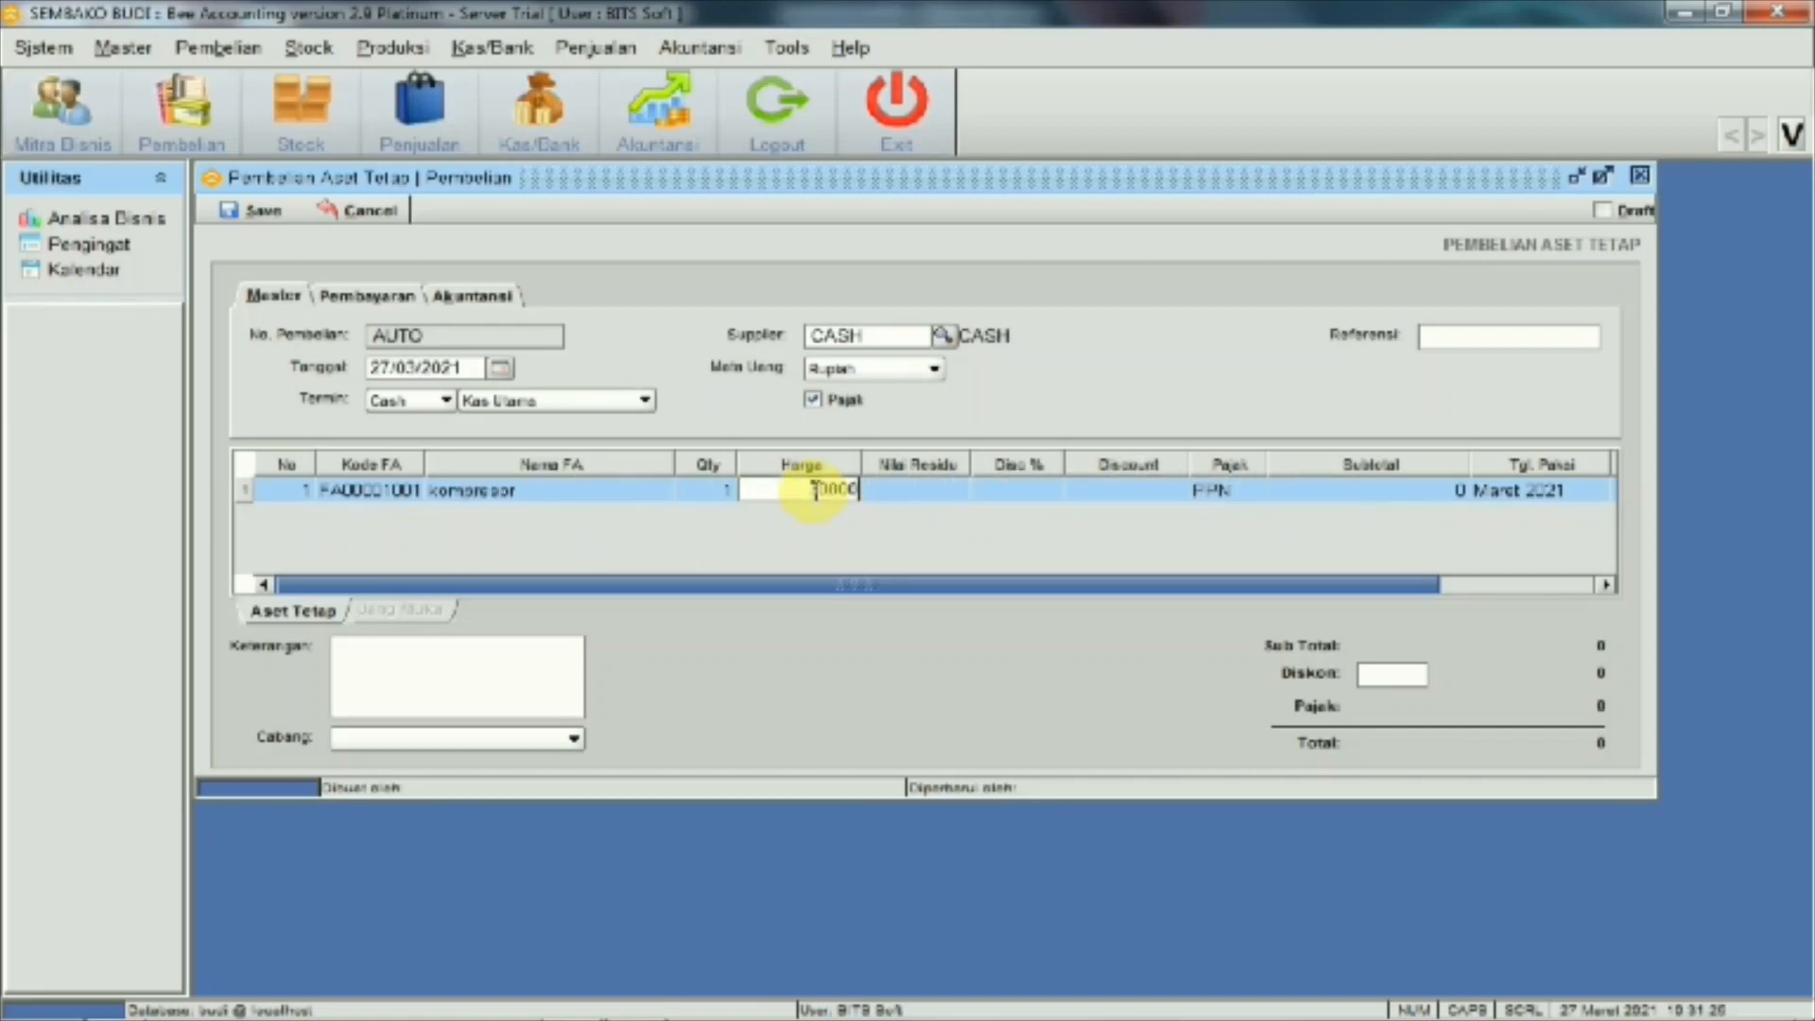
# Enter the 3.000.000 price, remove tax, and save the purchase as PF00001001
pyautogui.press('Return')
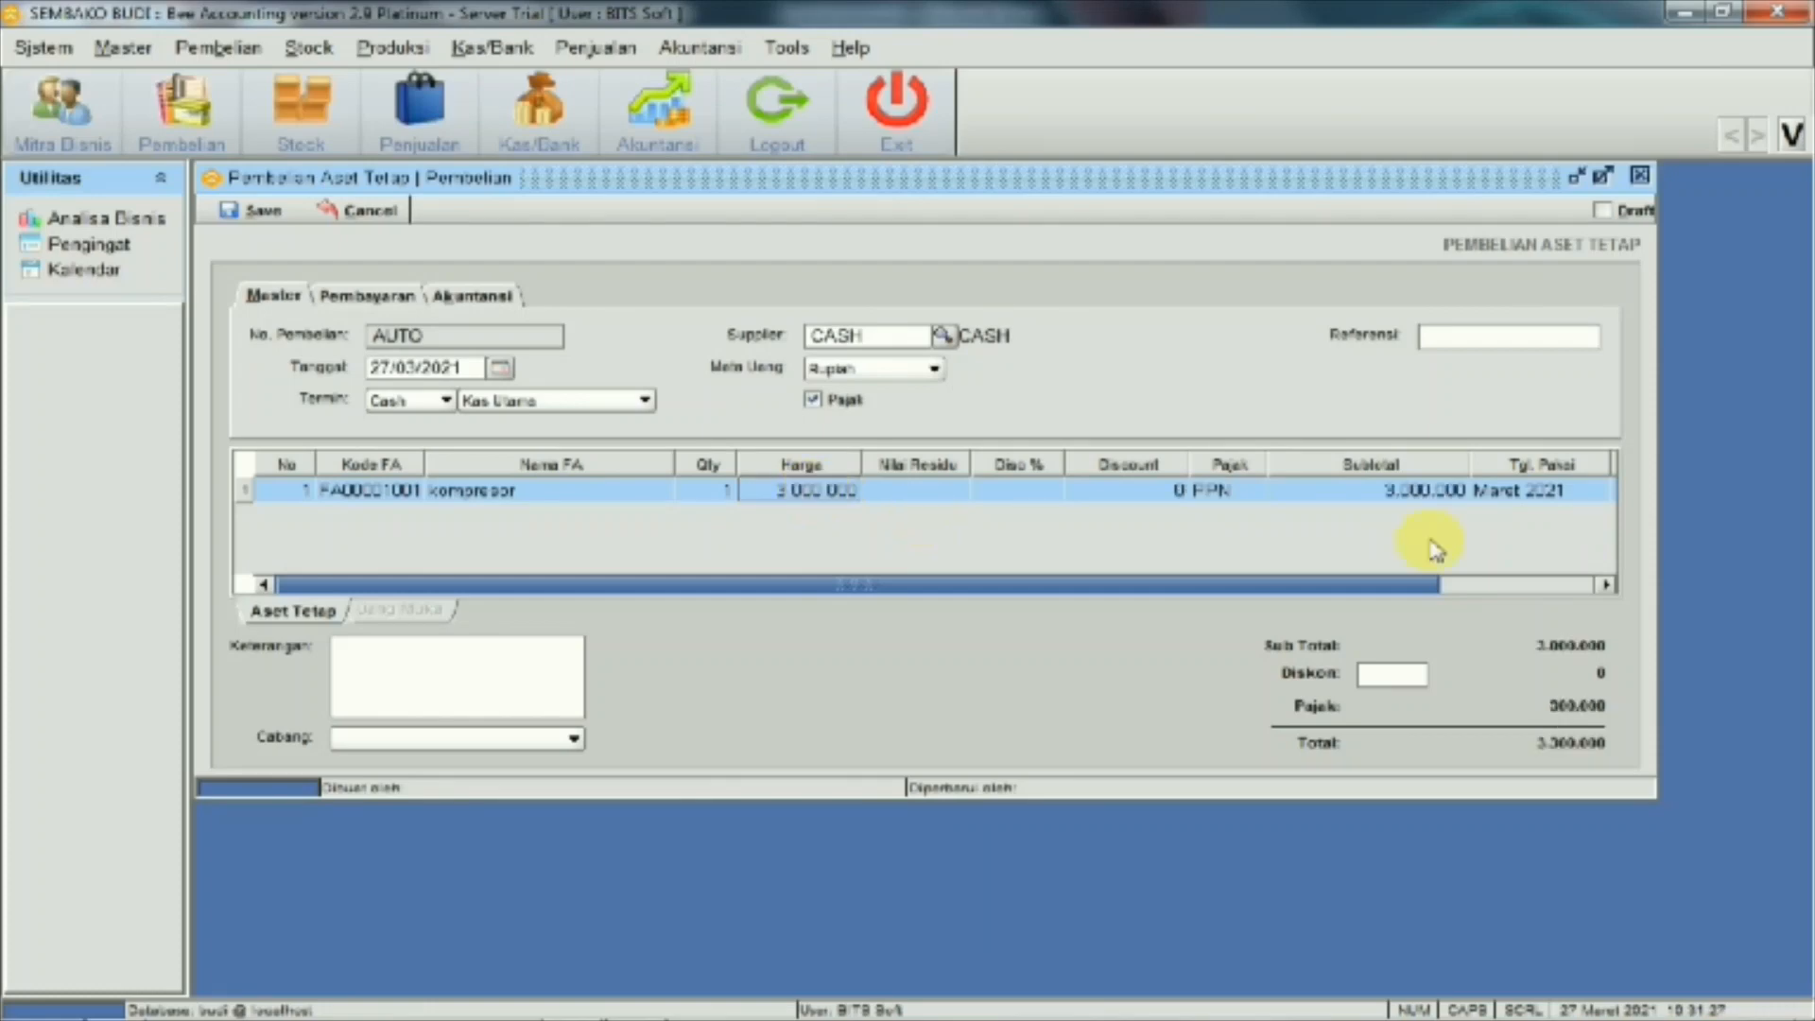
pyautogui.click(812, 399)
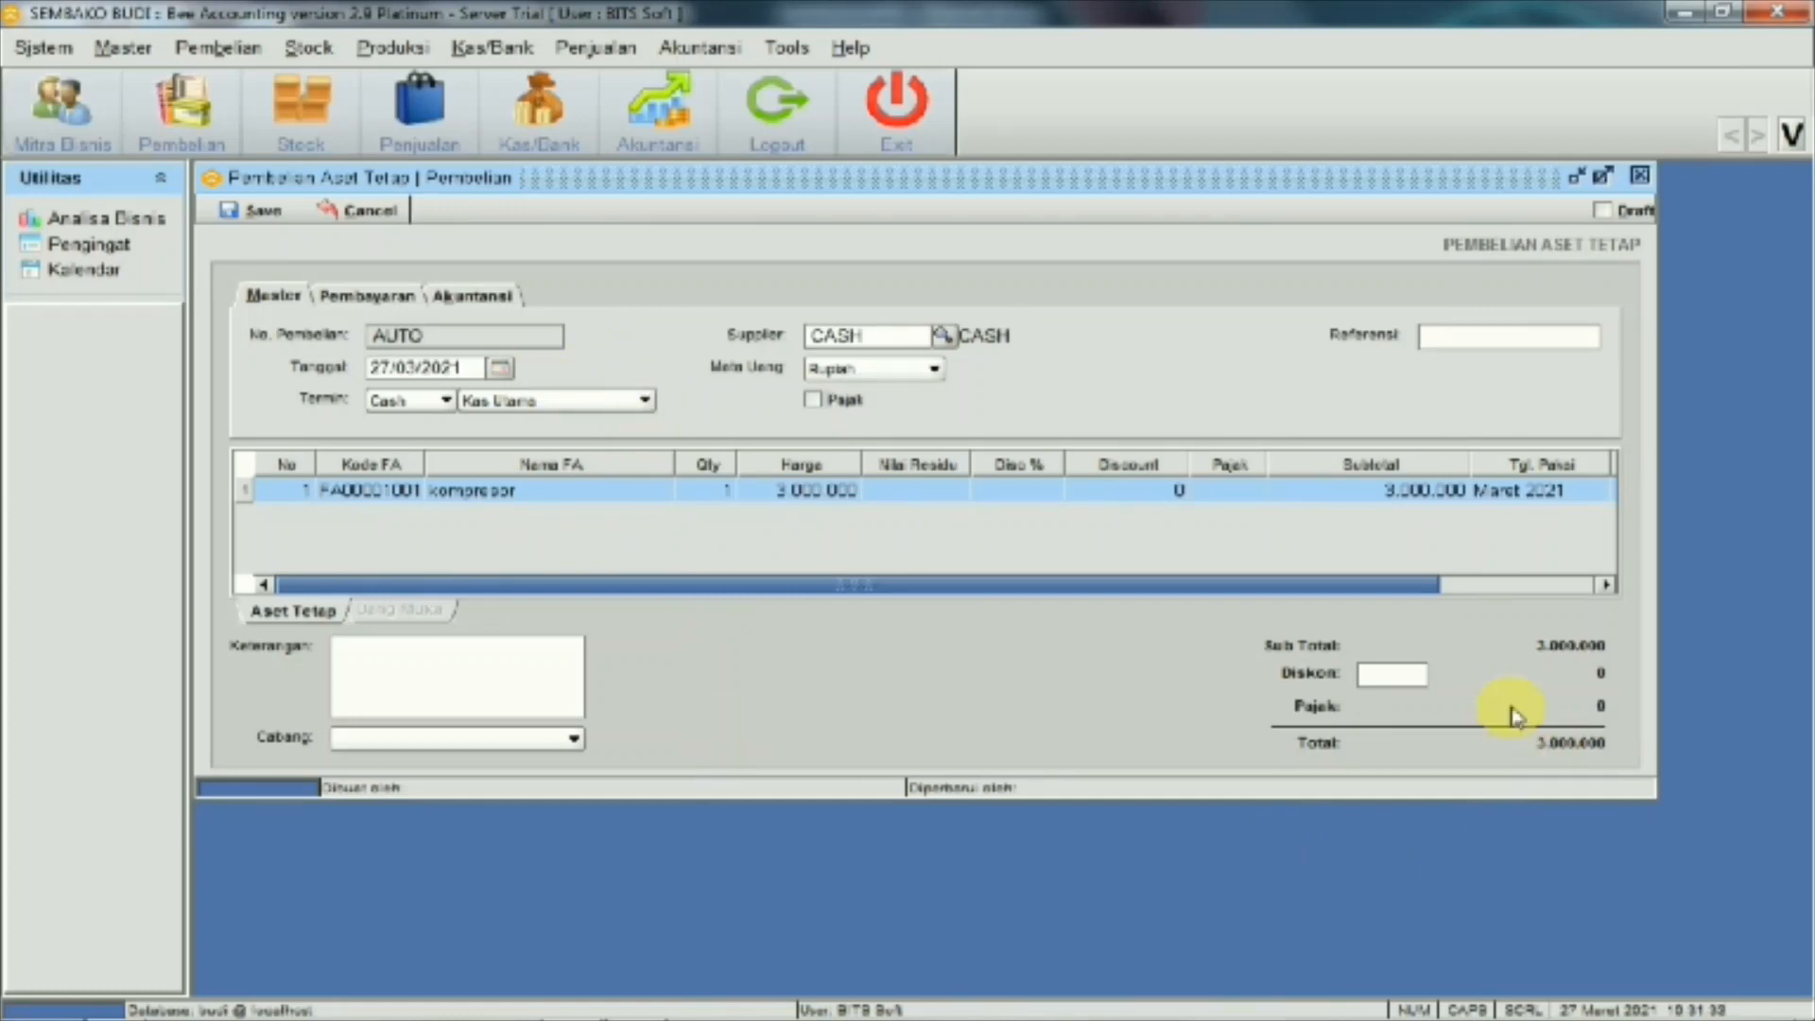
pyautogui.click(269, 210)
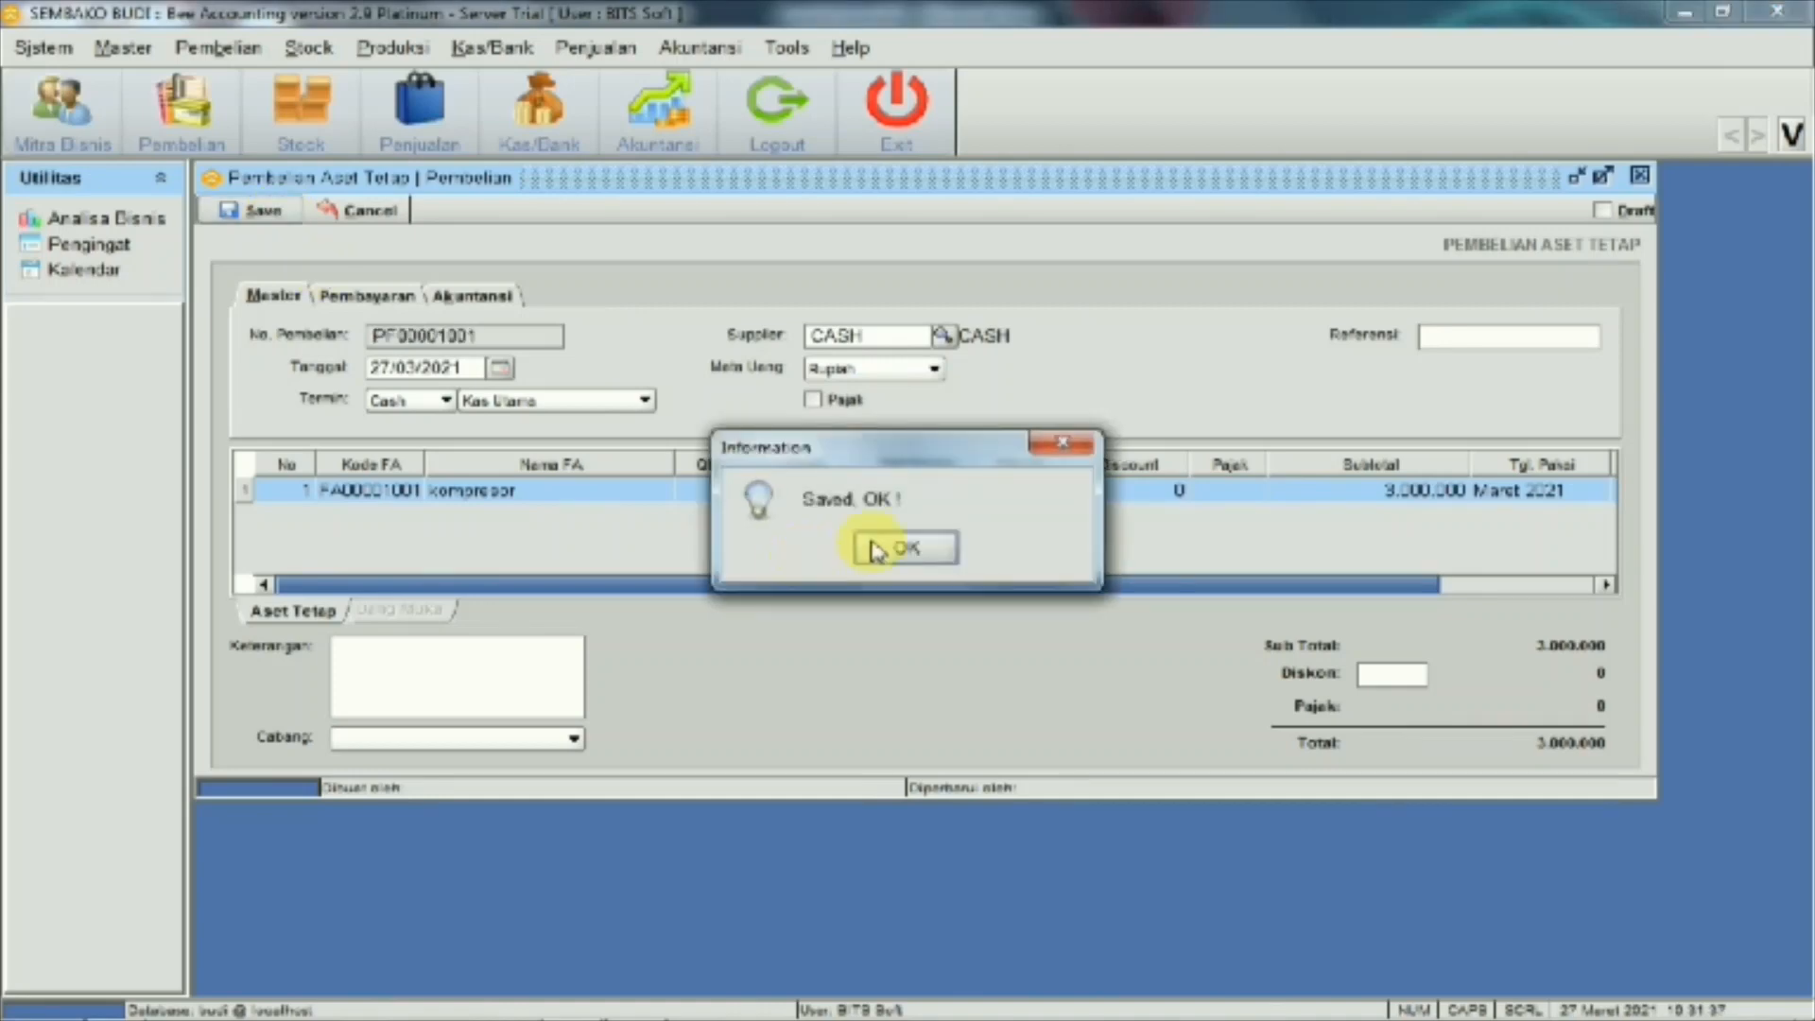
pyautogui.click(877, 550)
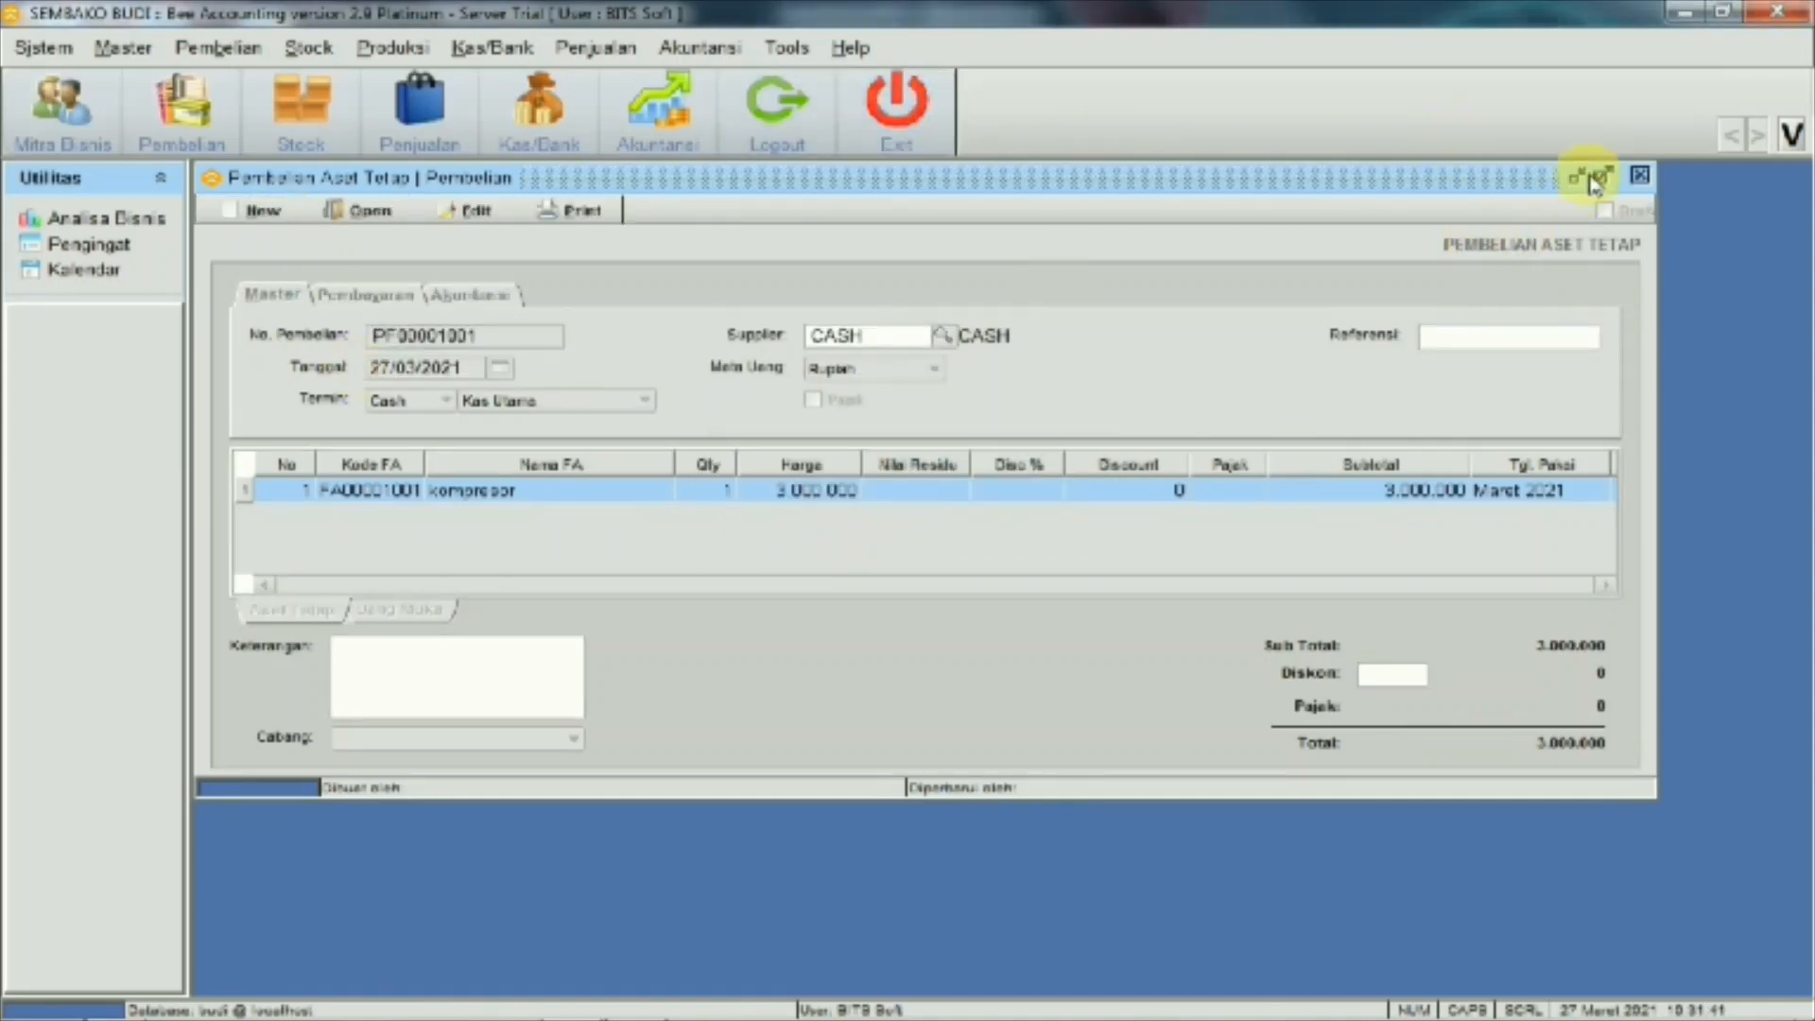
# Close the fixed-asset purchase form and check the cash and bank balances
pyautogui.click(1639, 175)
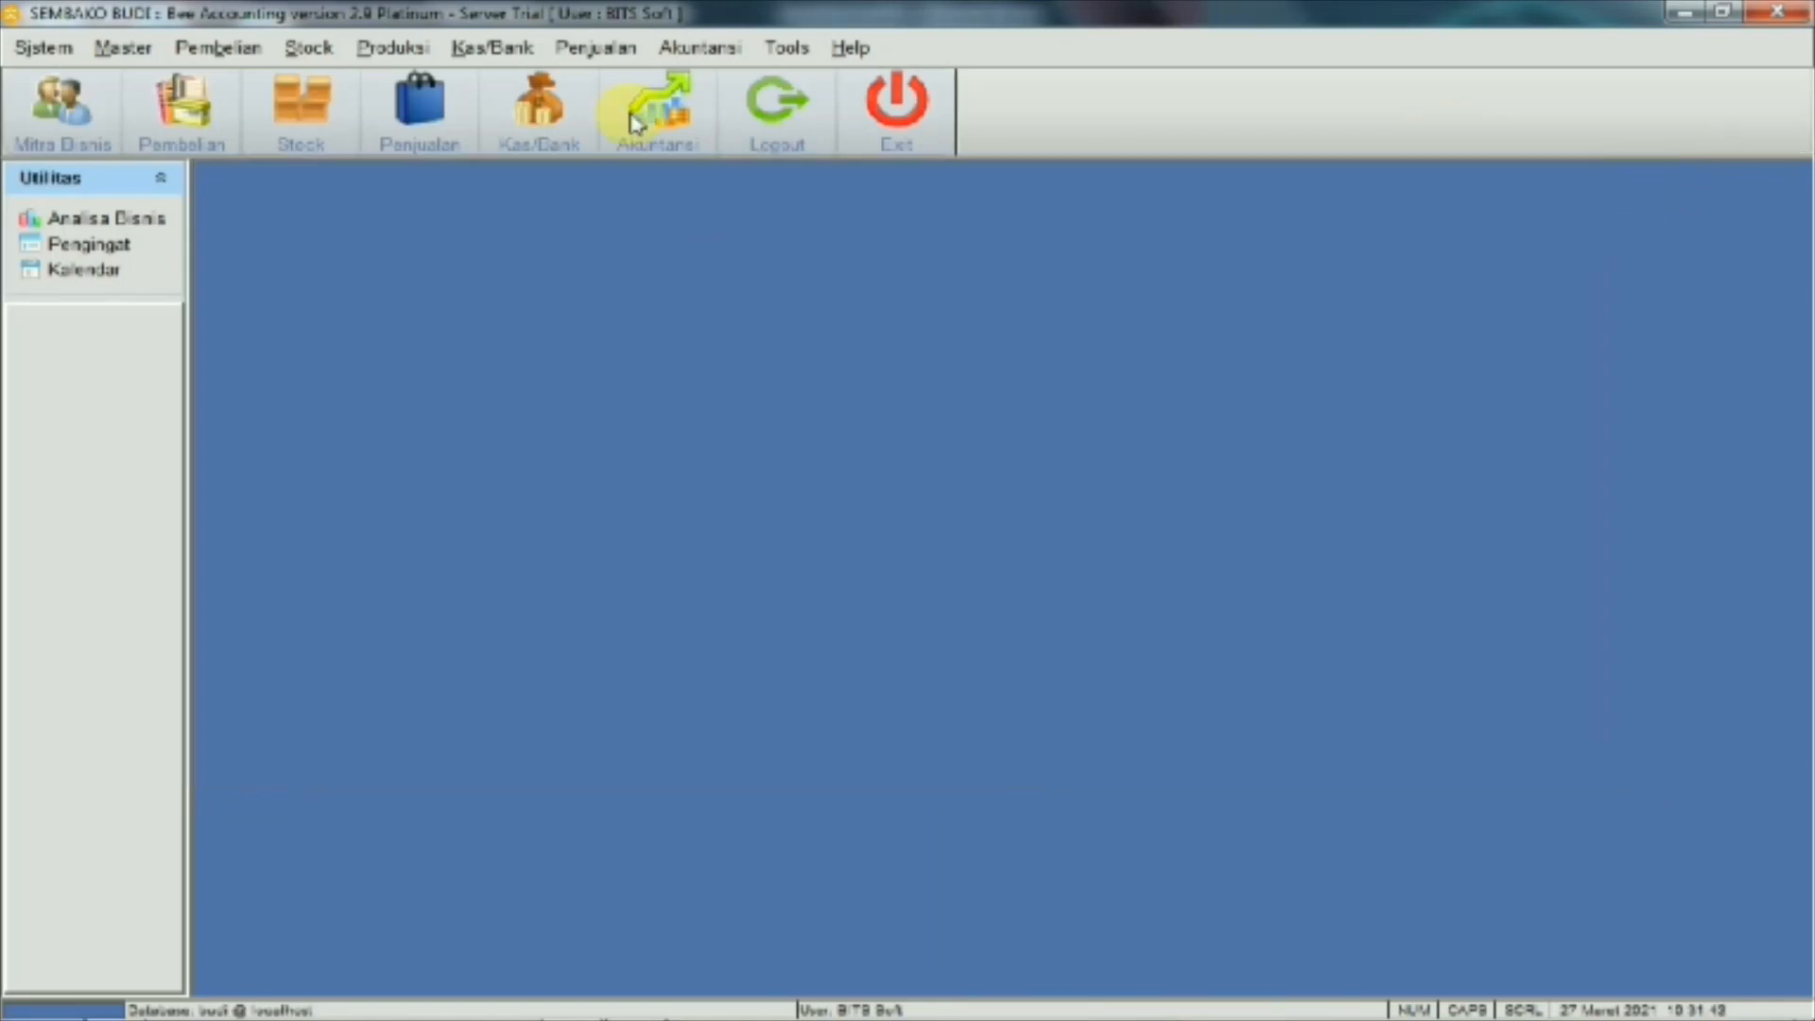
pyautogui.click(497, 49)
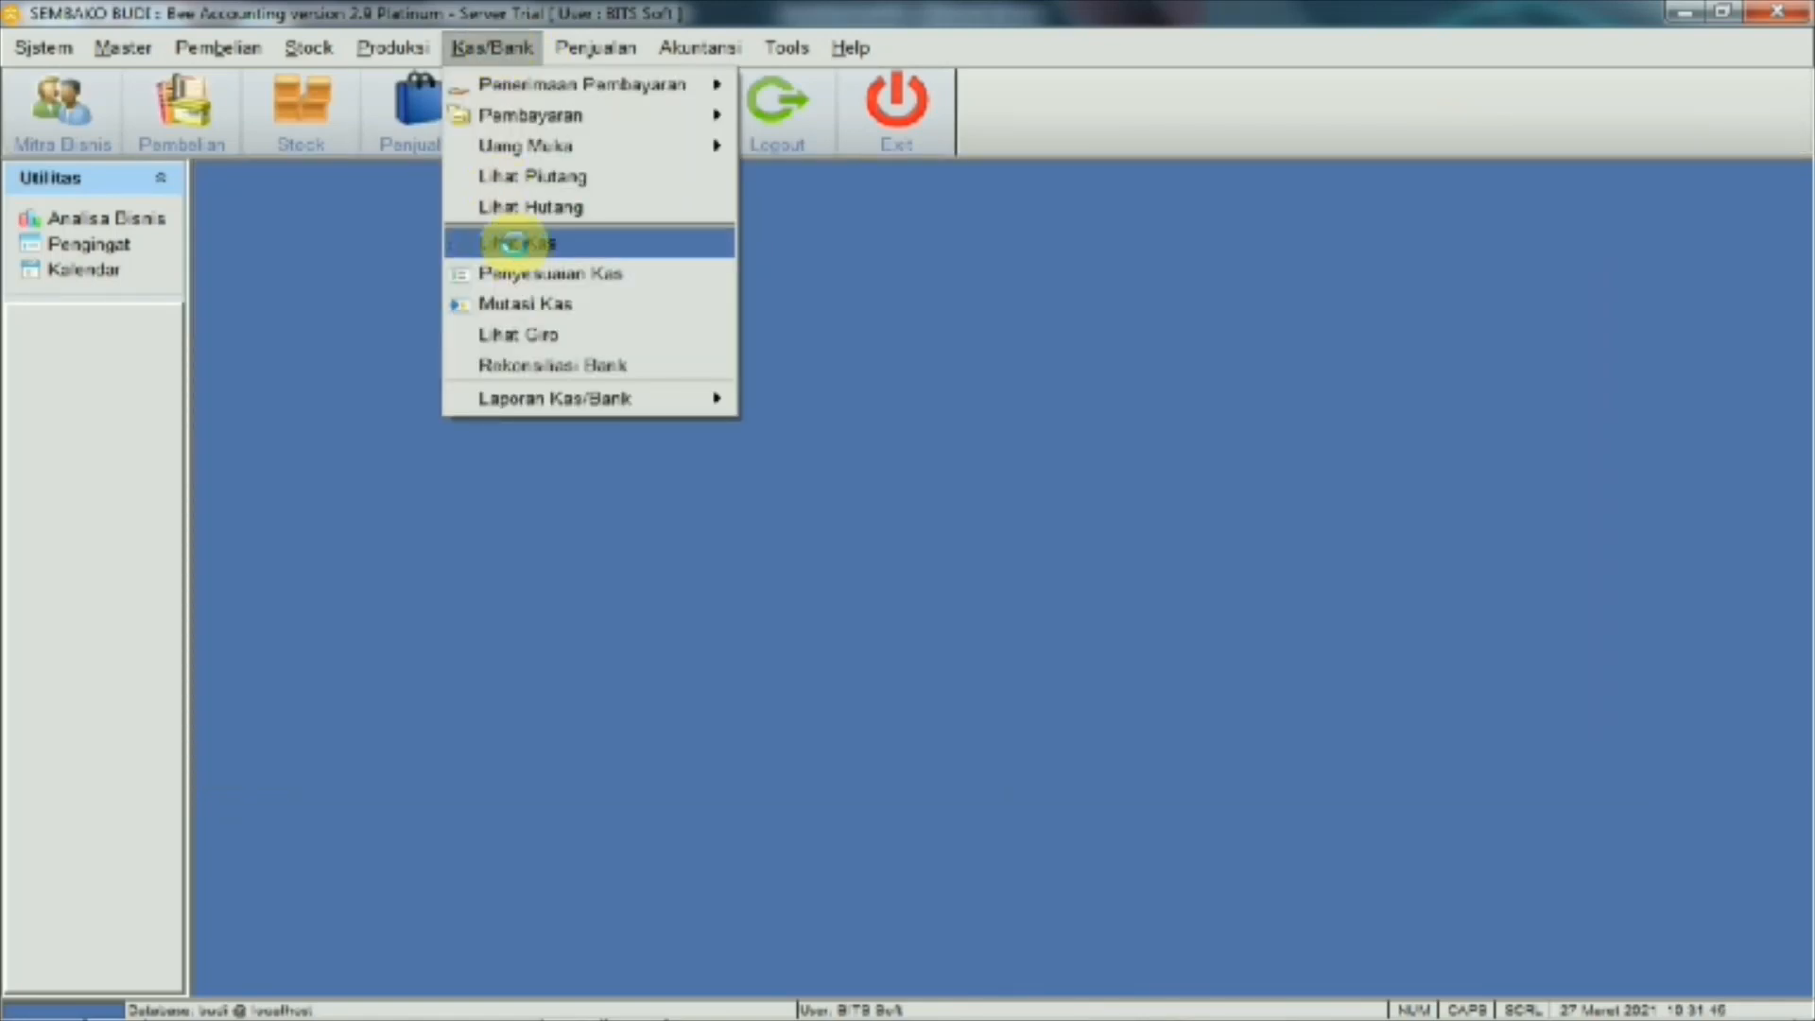
pyautogui.click(516, 243)
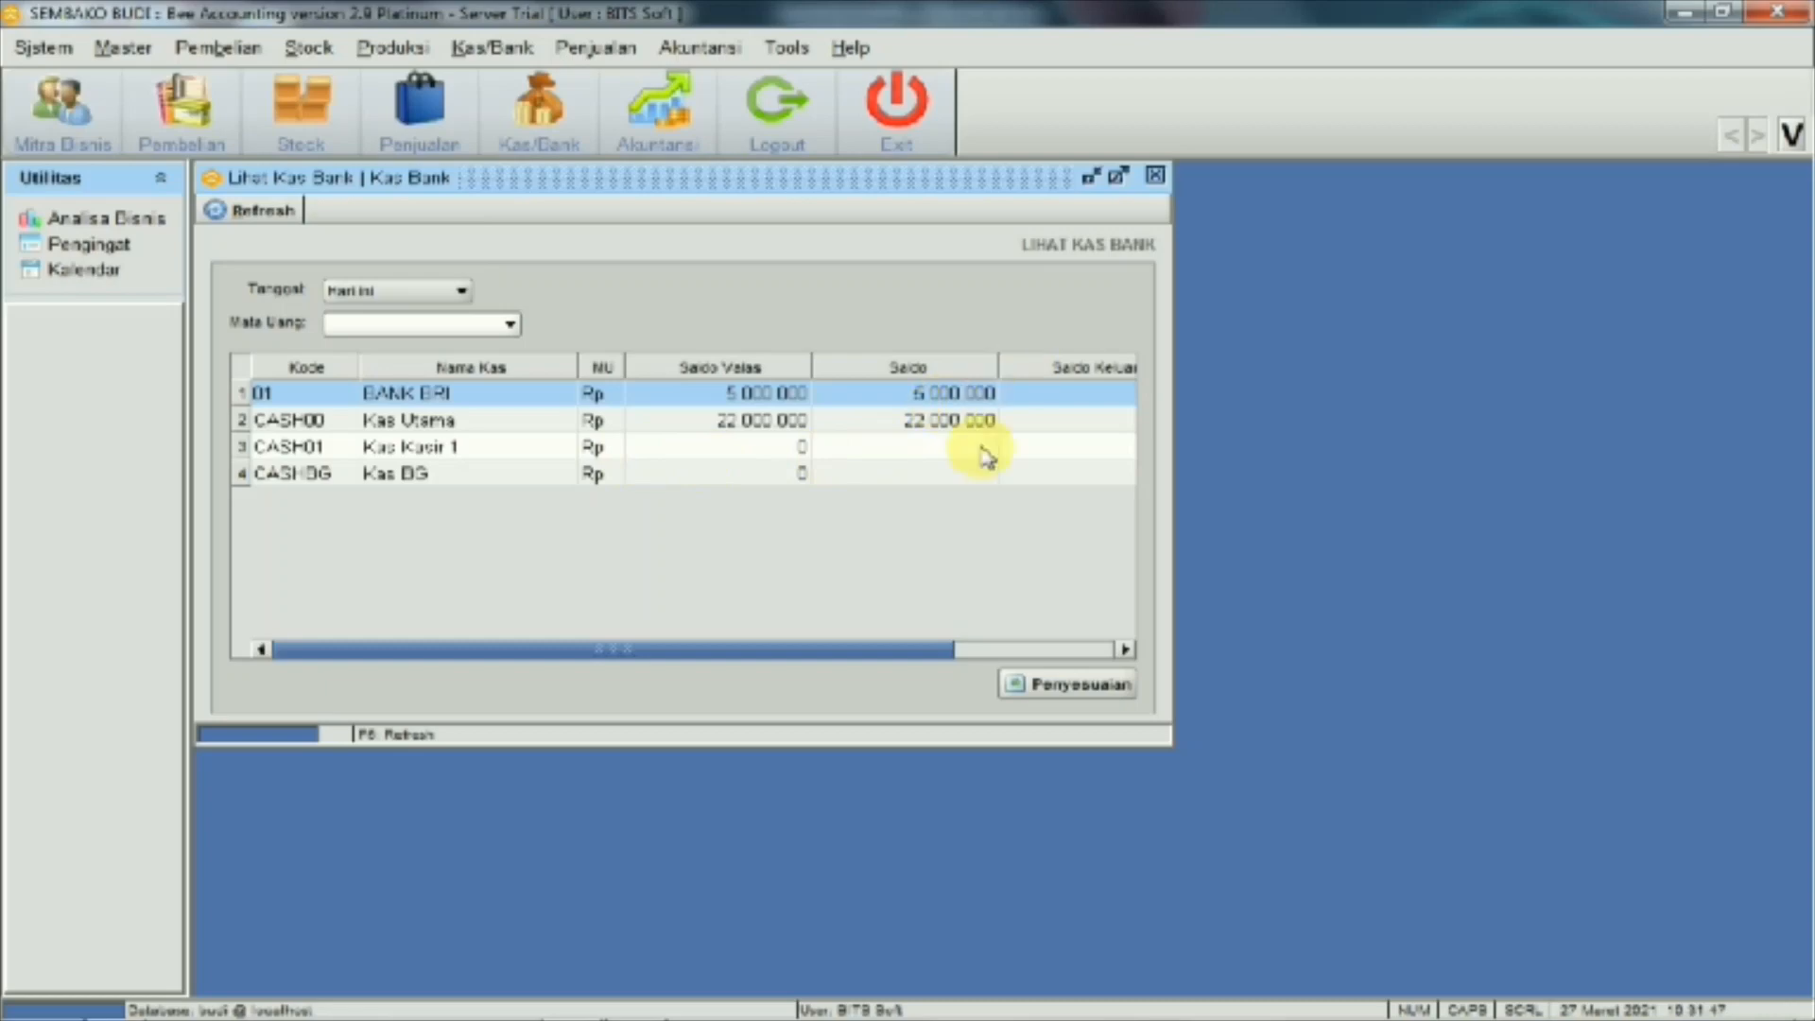
pyautogui.click(1157, 177)
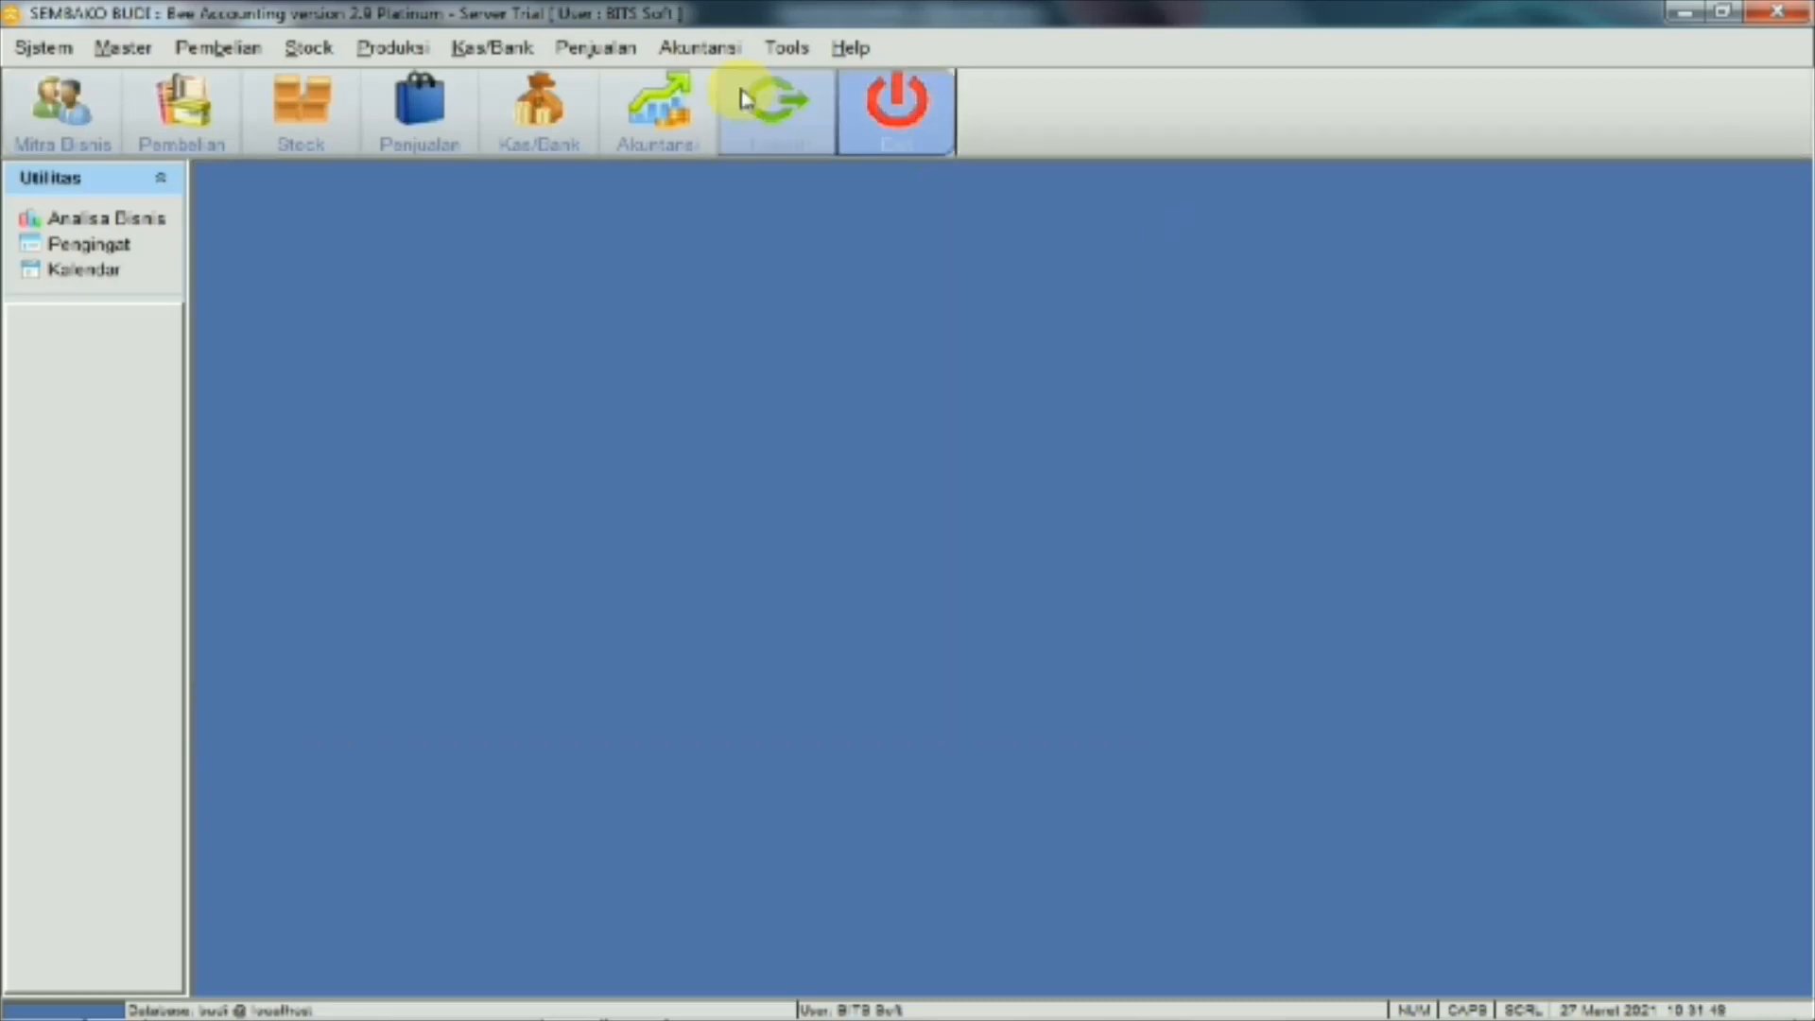
# Review the 27/03/2021 balance sheet showing Mesin dan Peralatan at 3.000.000, then switch to Word
pyautogui.click(707, 49)
pyautogui.moveTo(770, 392)
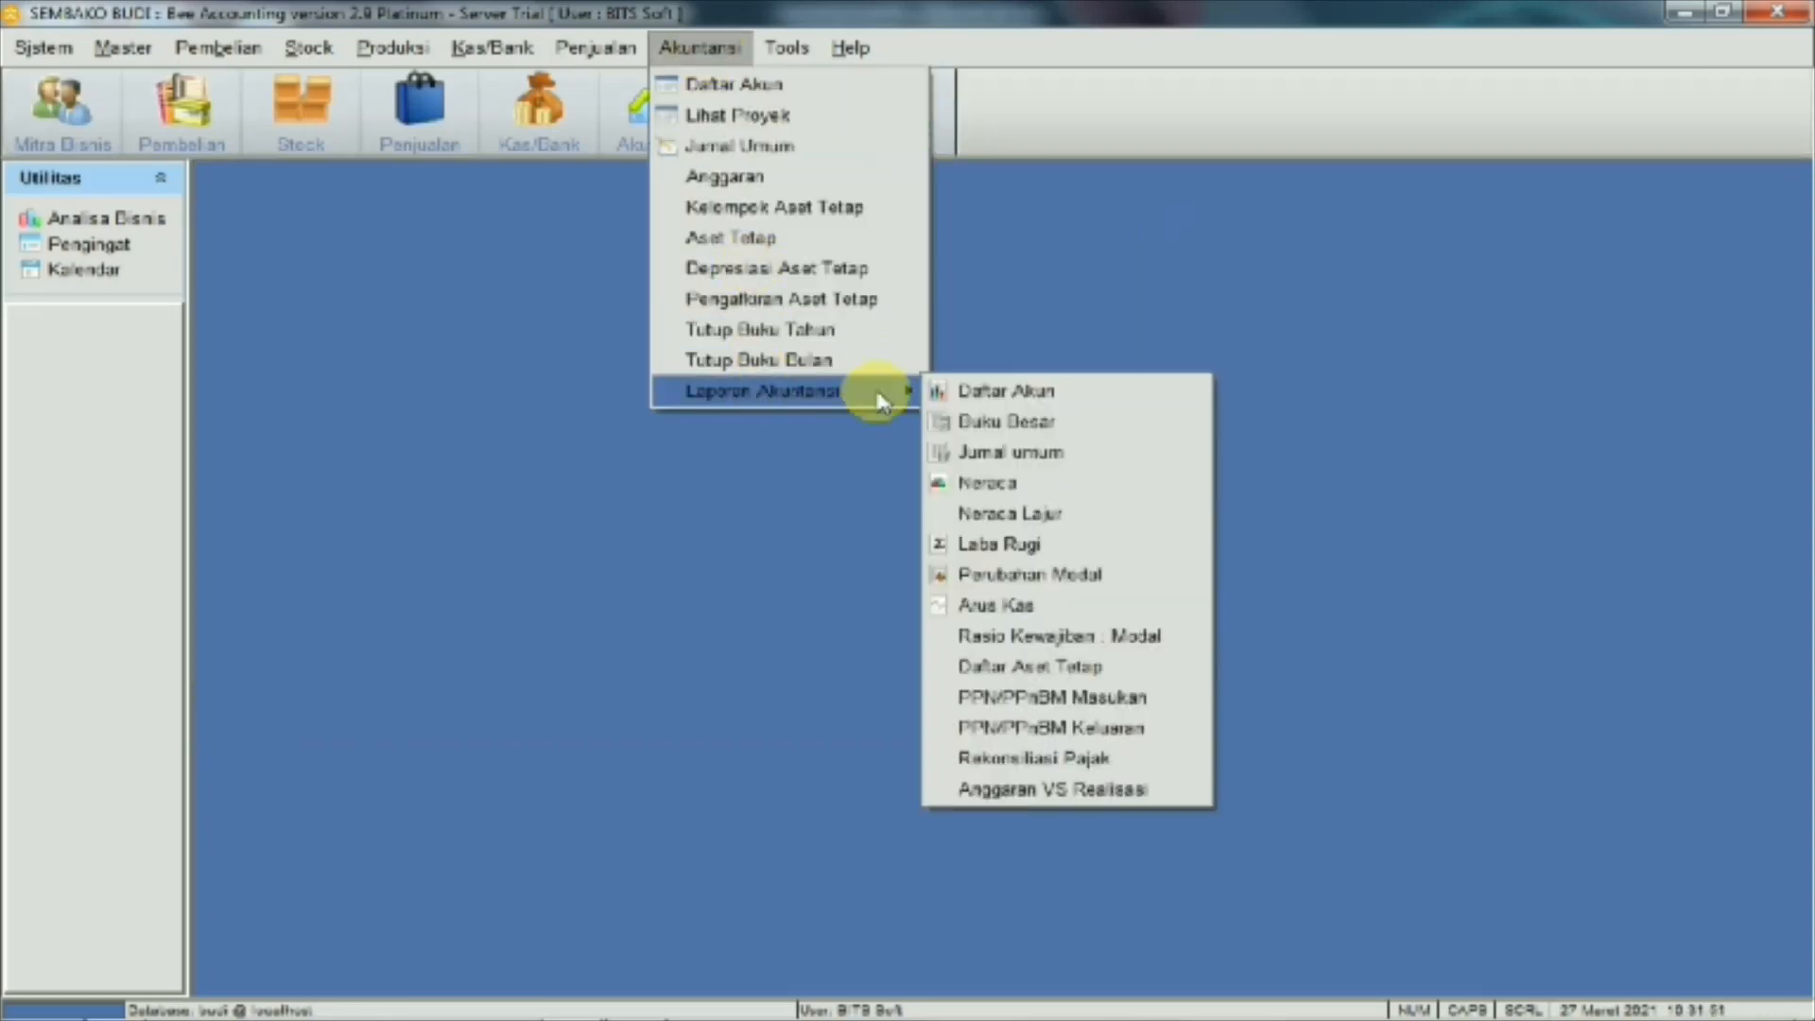
pyautogui.click(1008, 481)
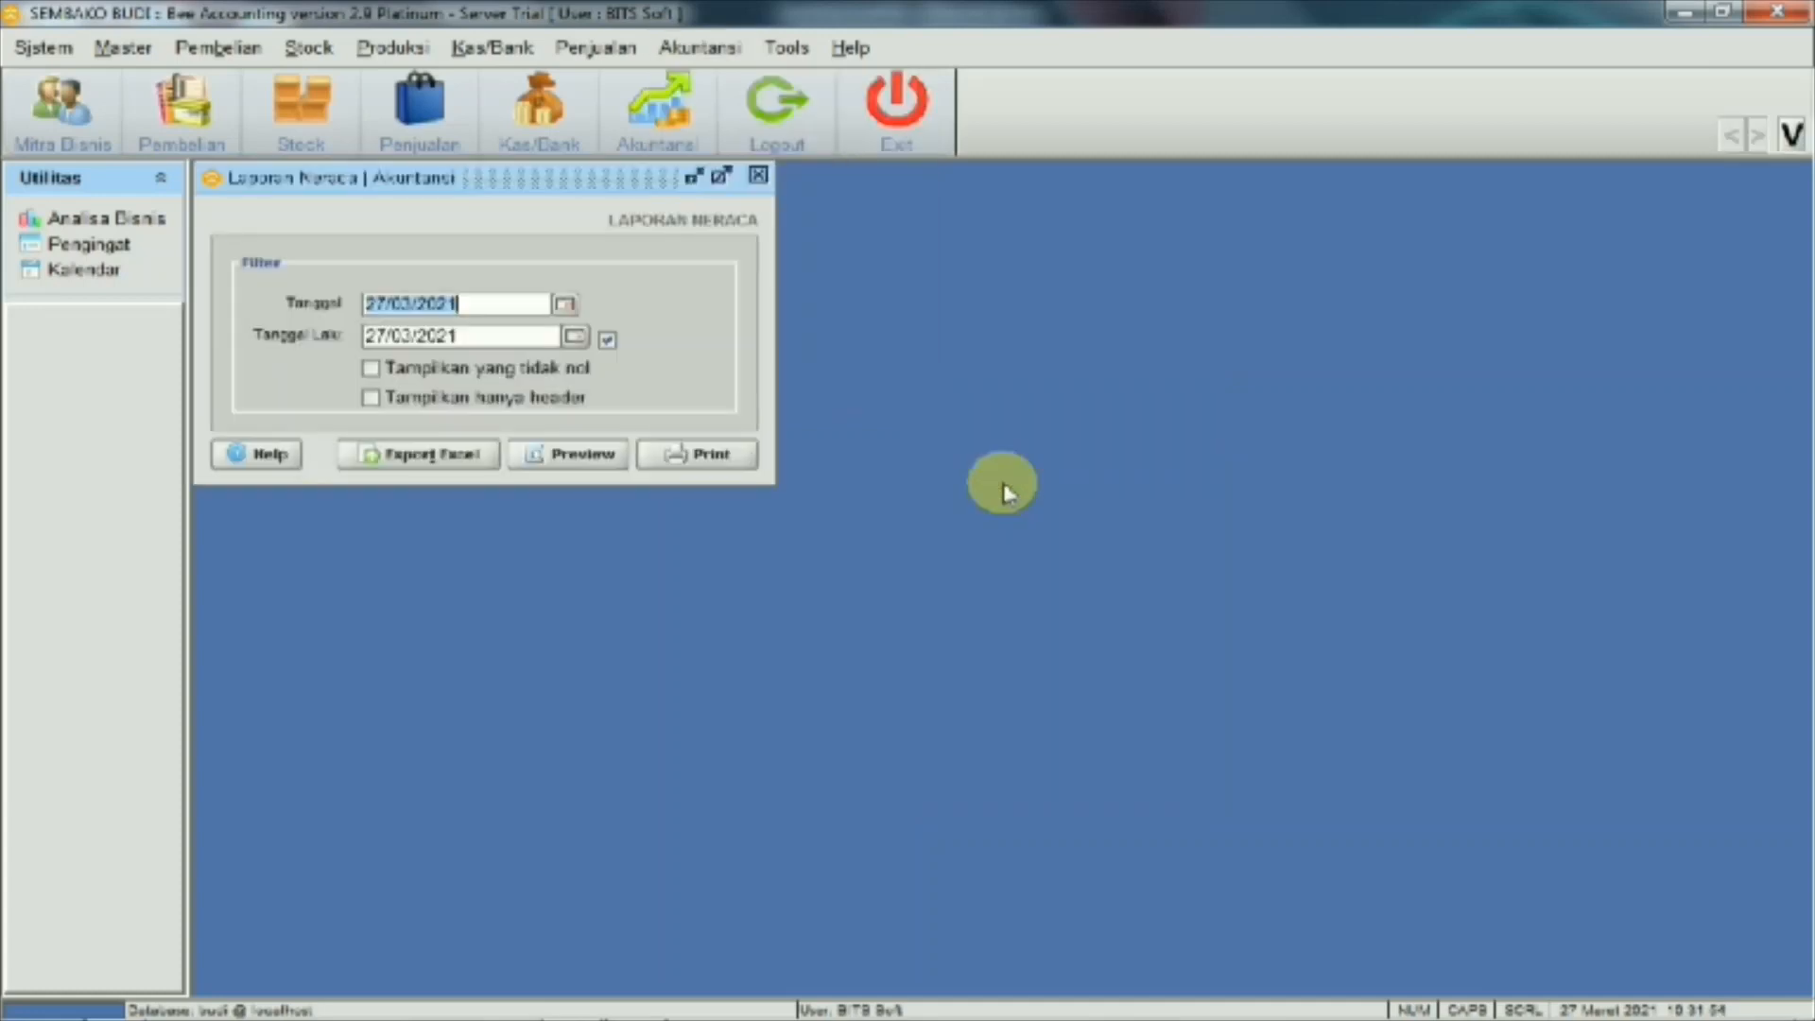
pyautogui.click(597, 455)
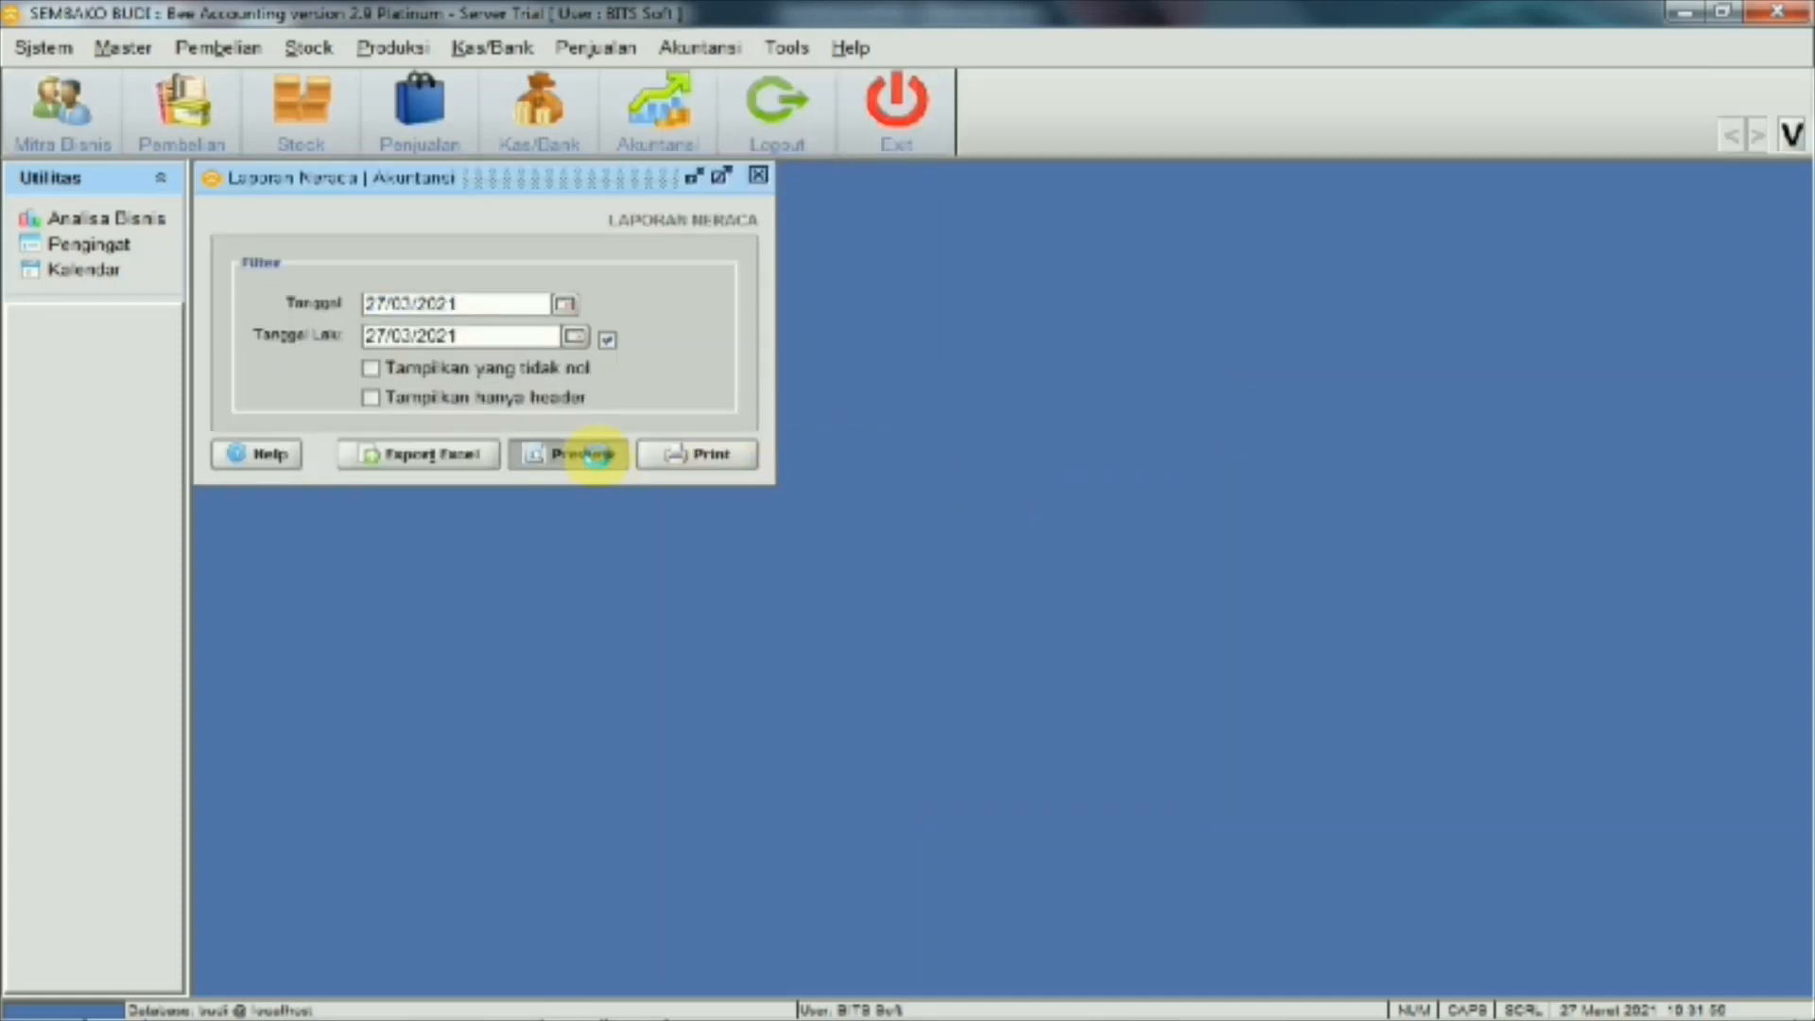
pyautogui.scroll(-3, 931, 440)
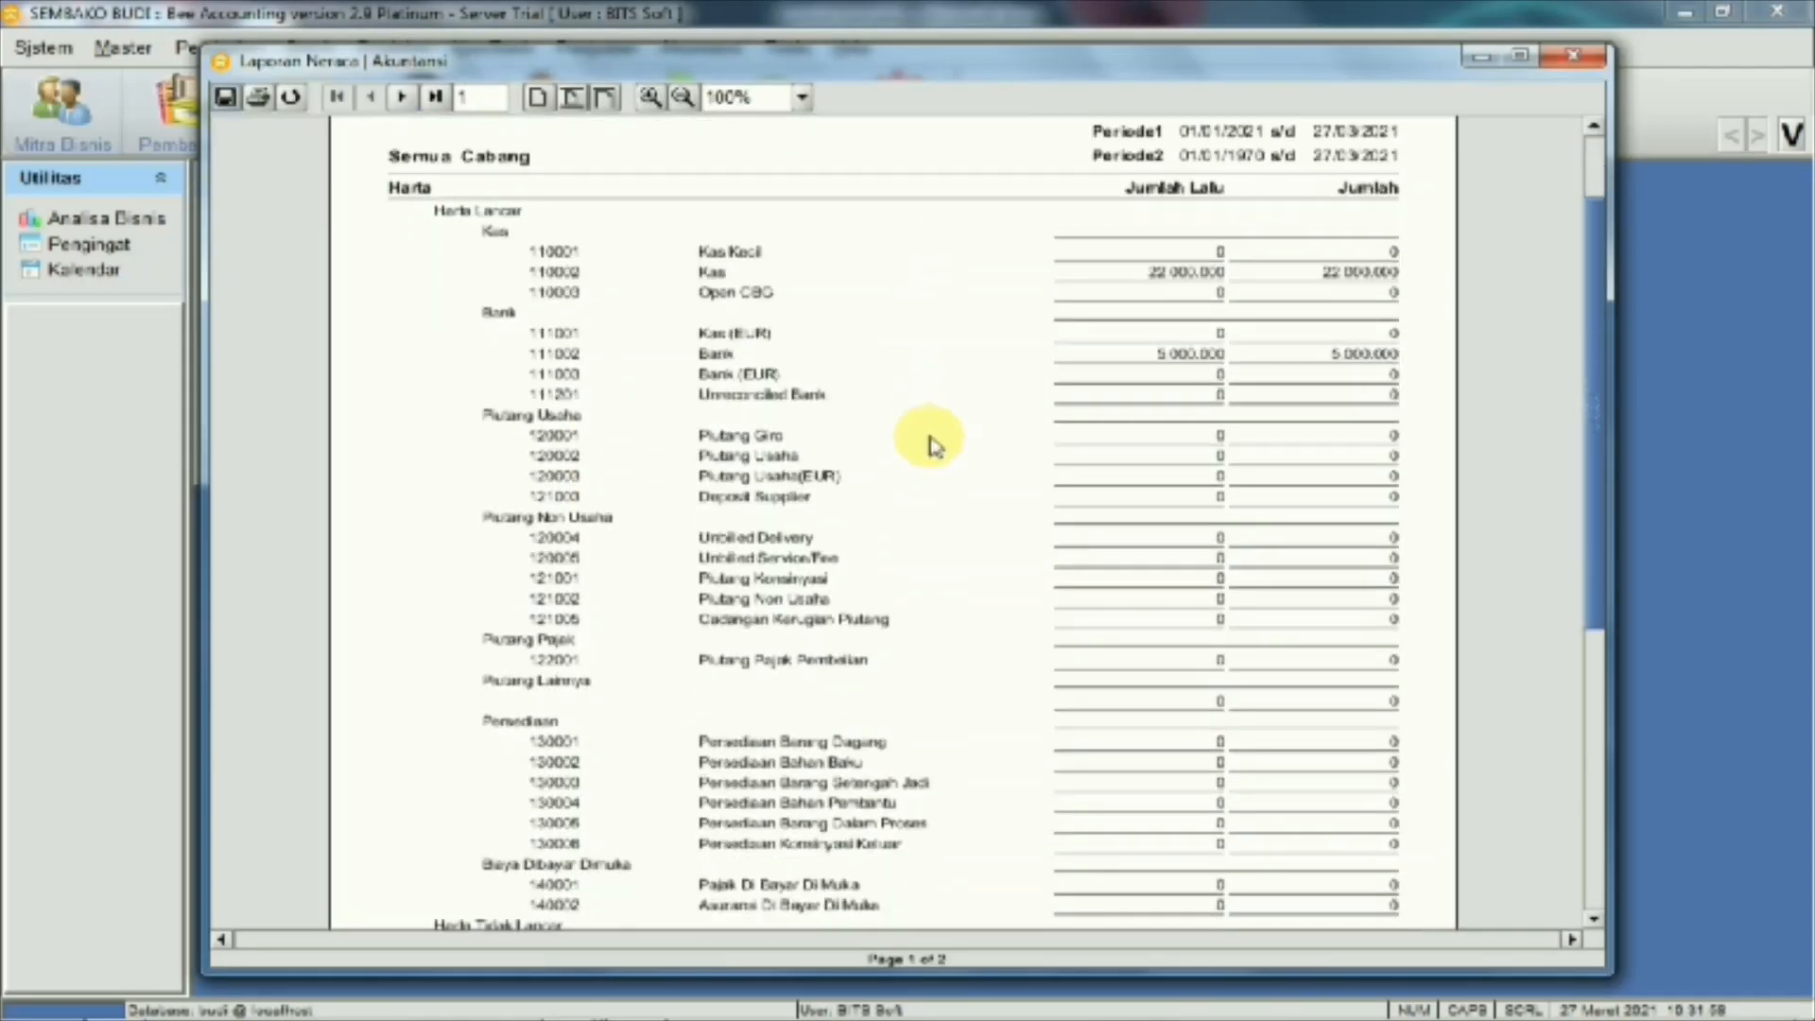
pyautogui.scroll(-10, 1113, 397)
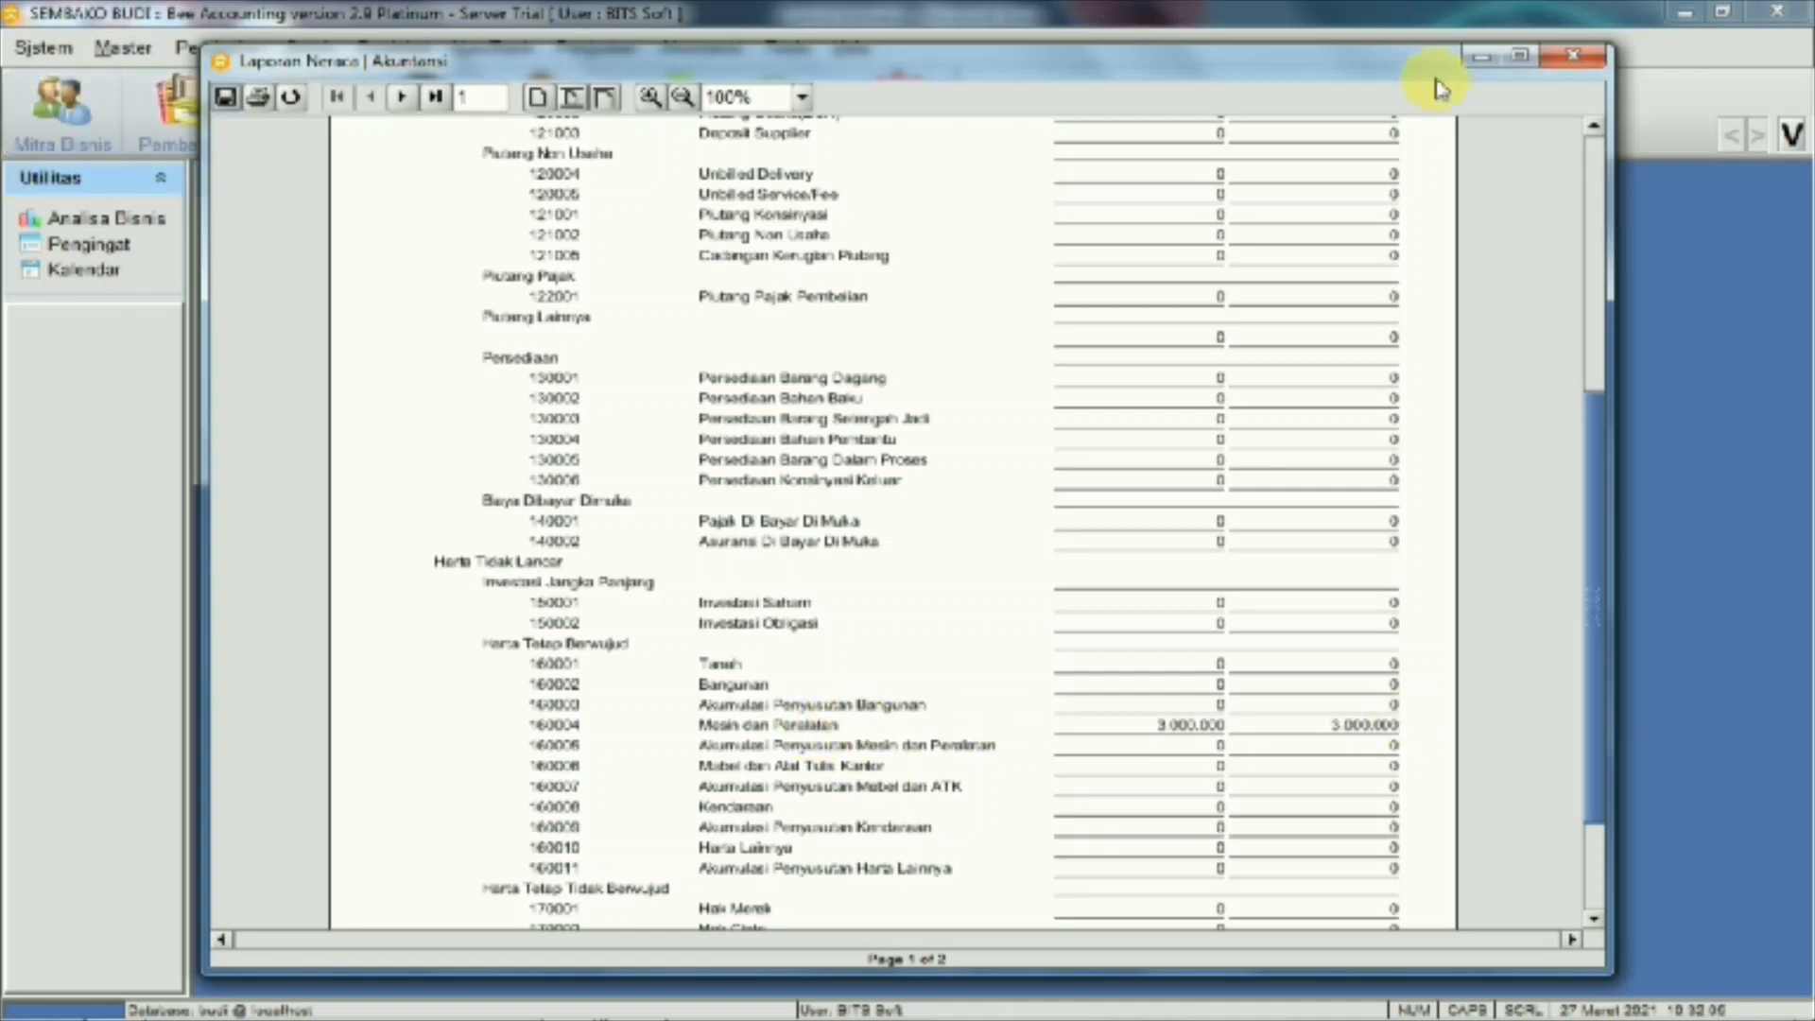
pyautogui.click(1594, 58)
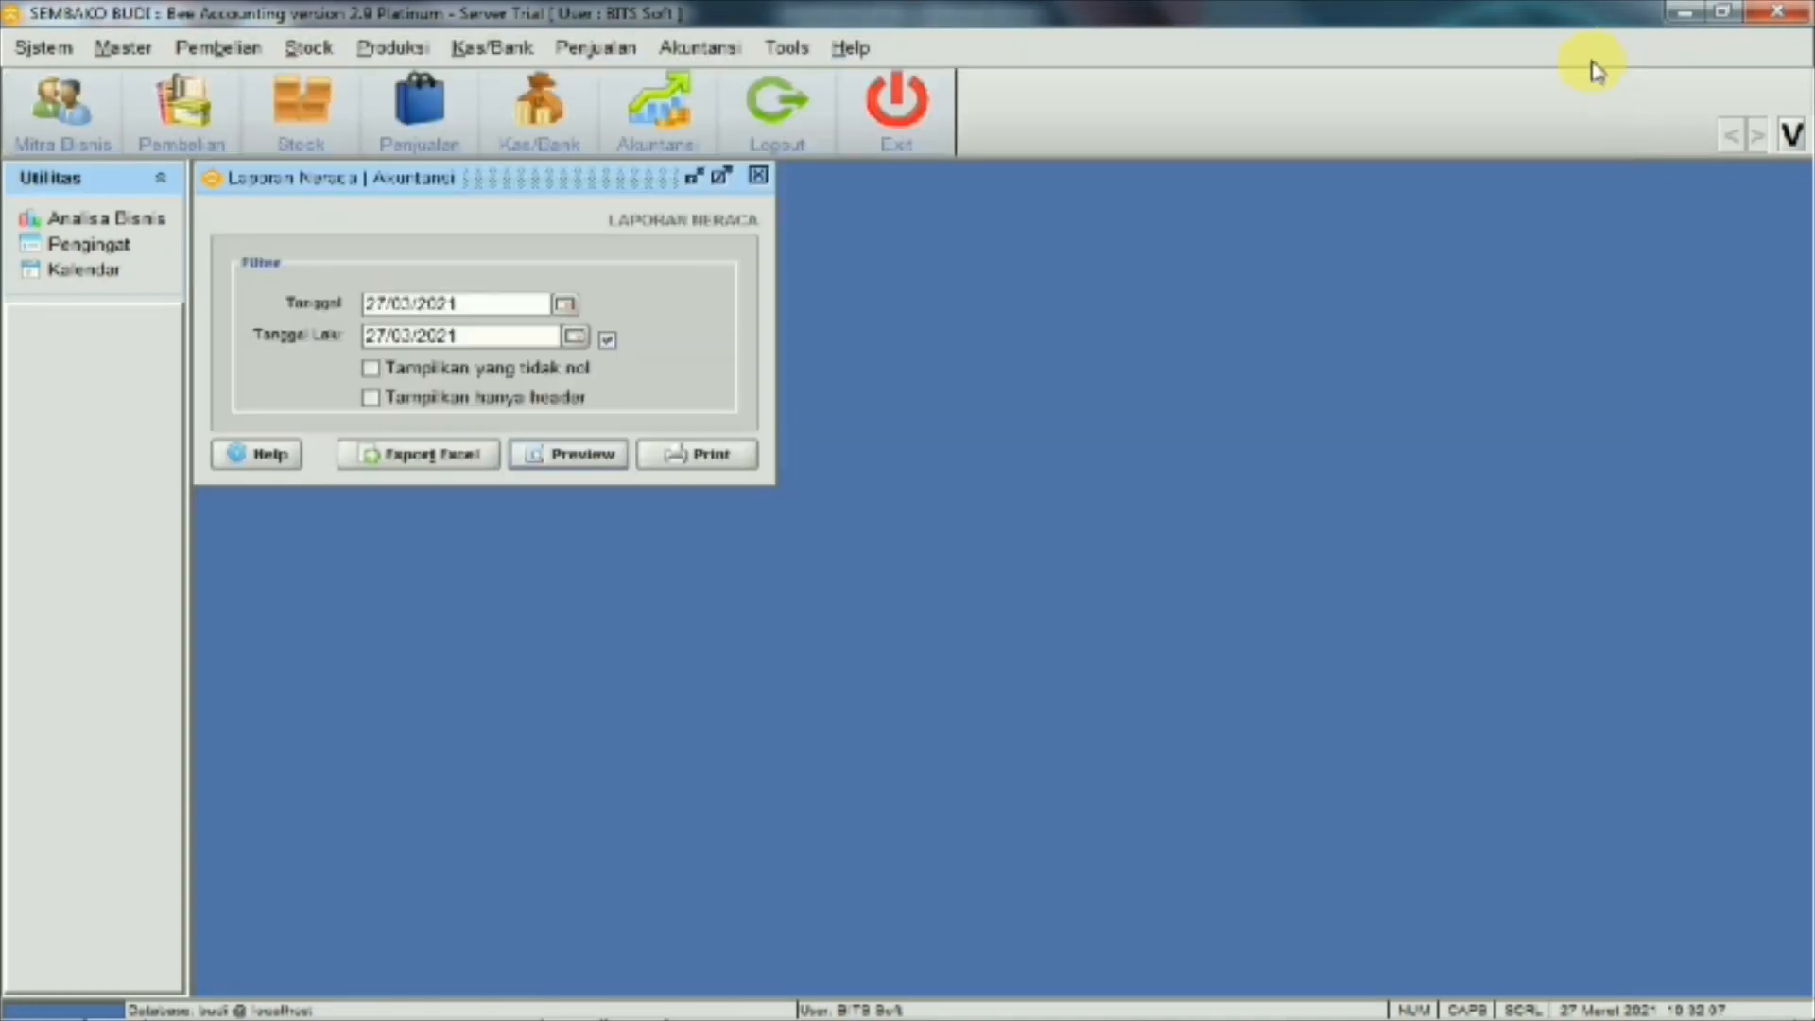
pyautogui.click(758, 175)
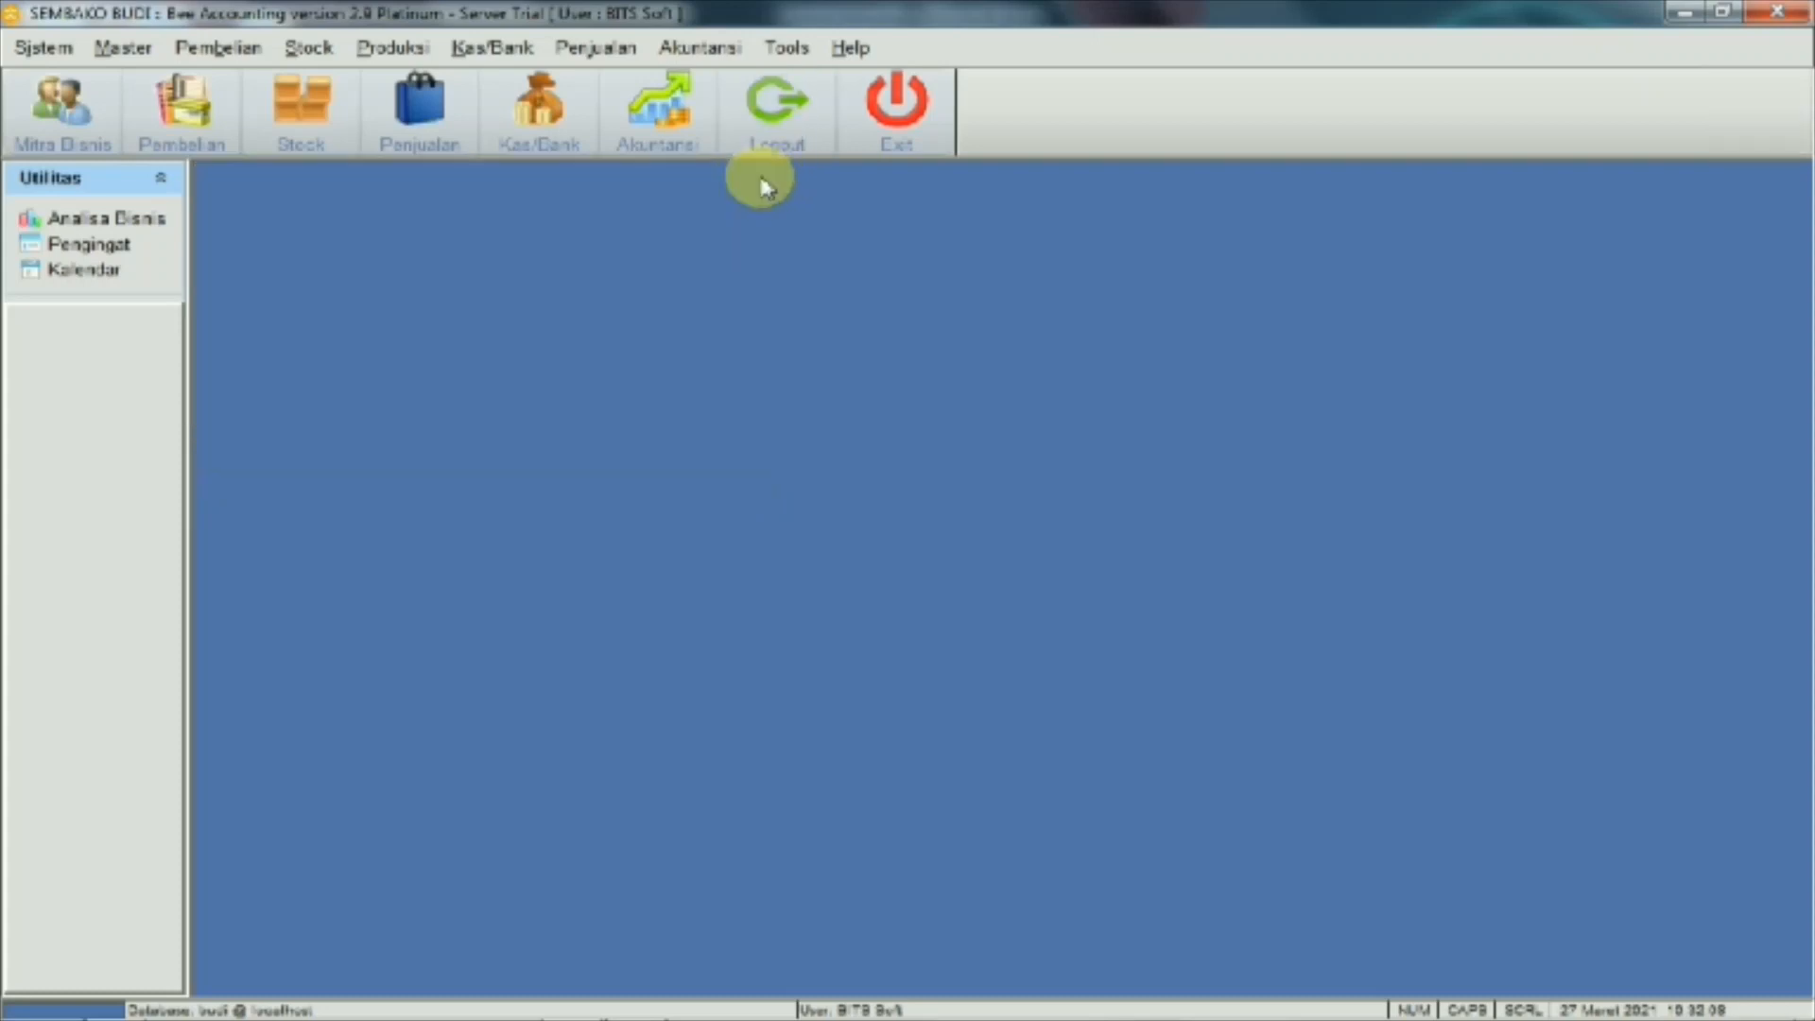
pyautogui.moveTo(637, 1004)
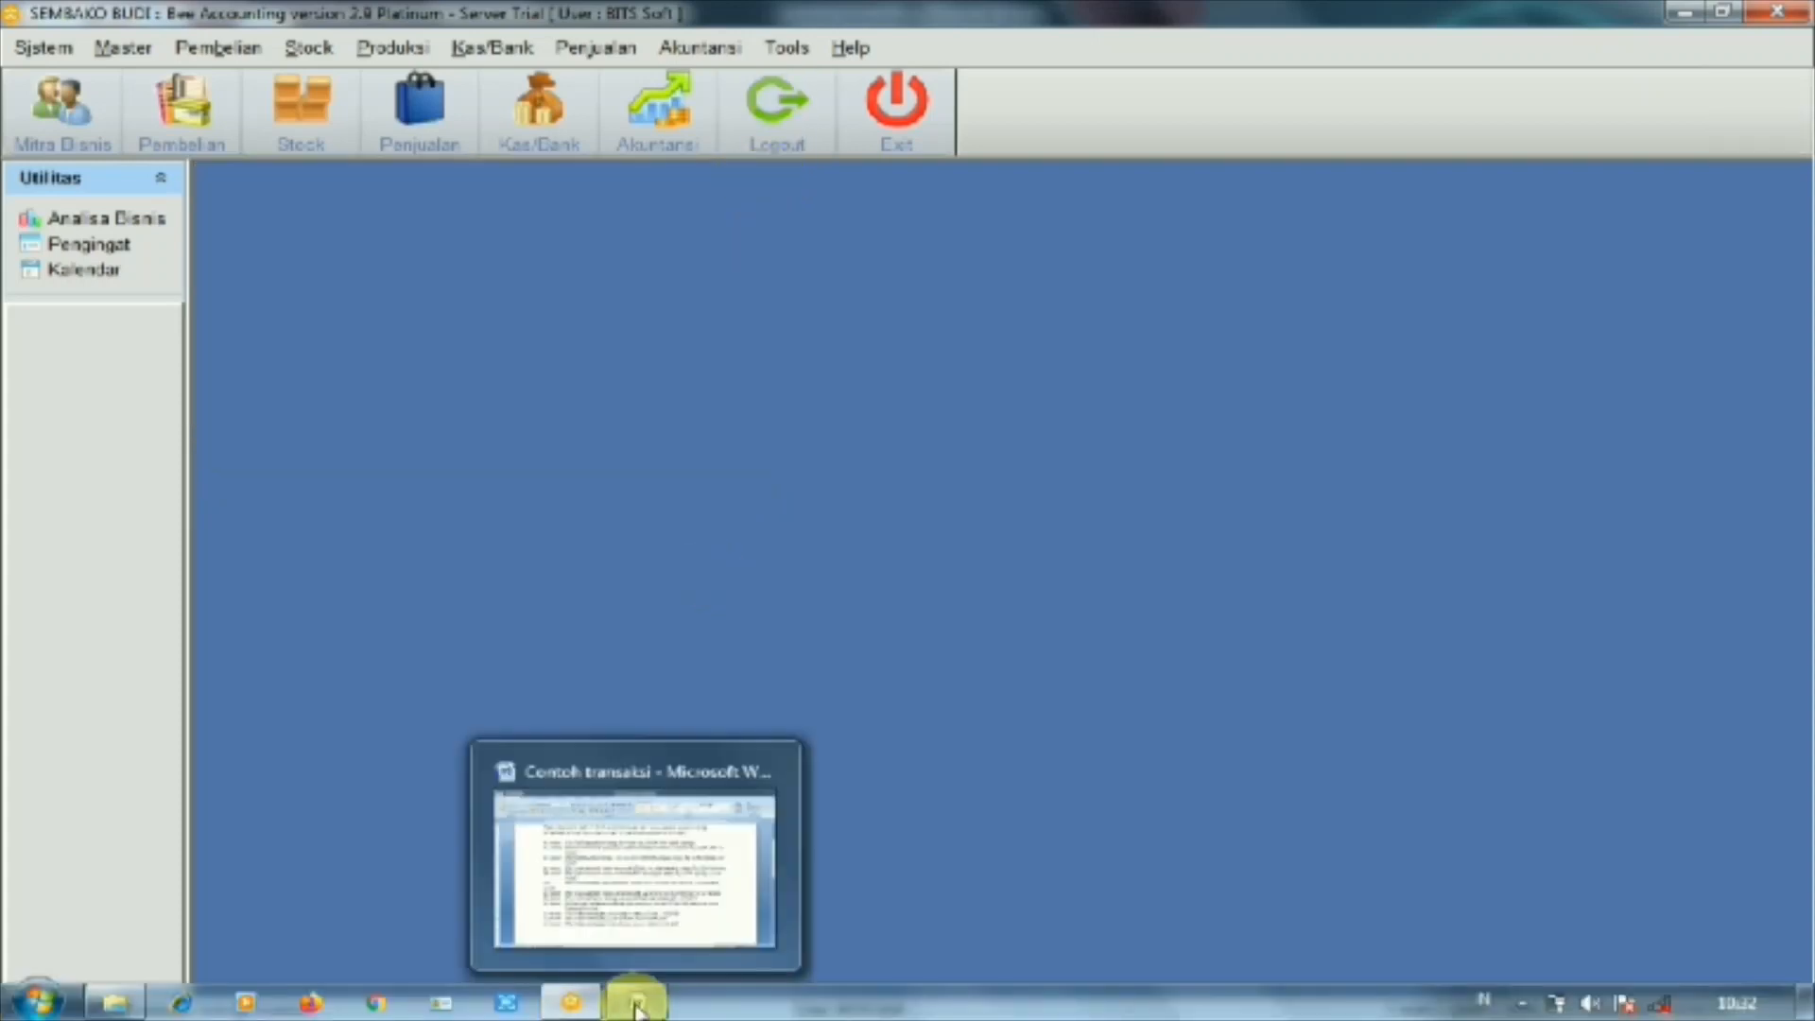
pyautogui.click(607, 879)
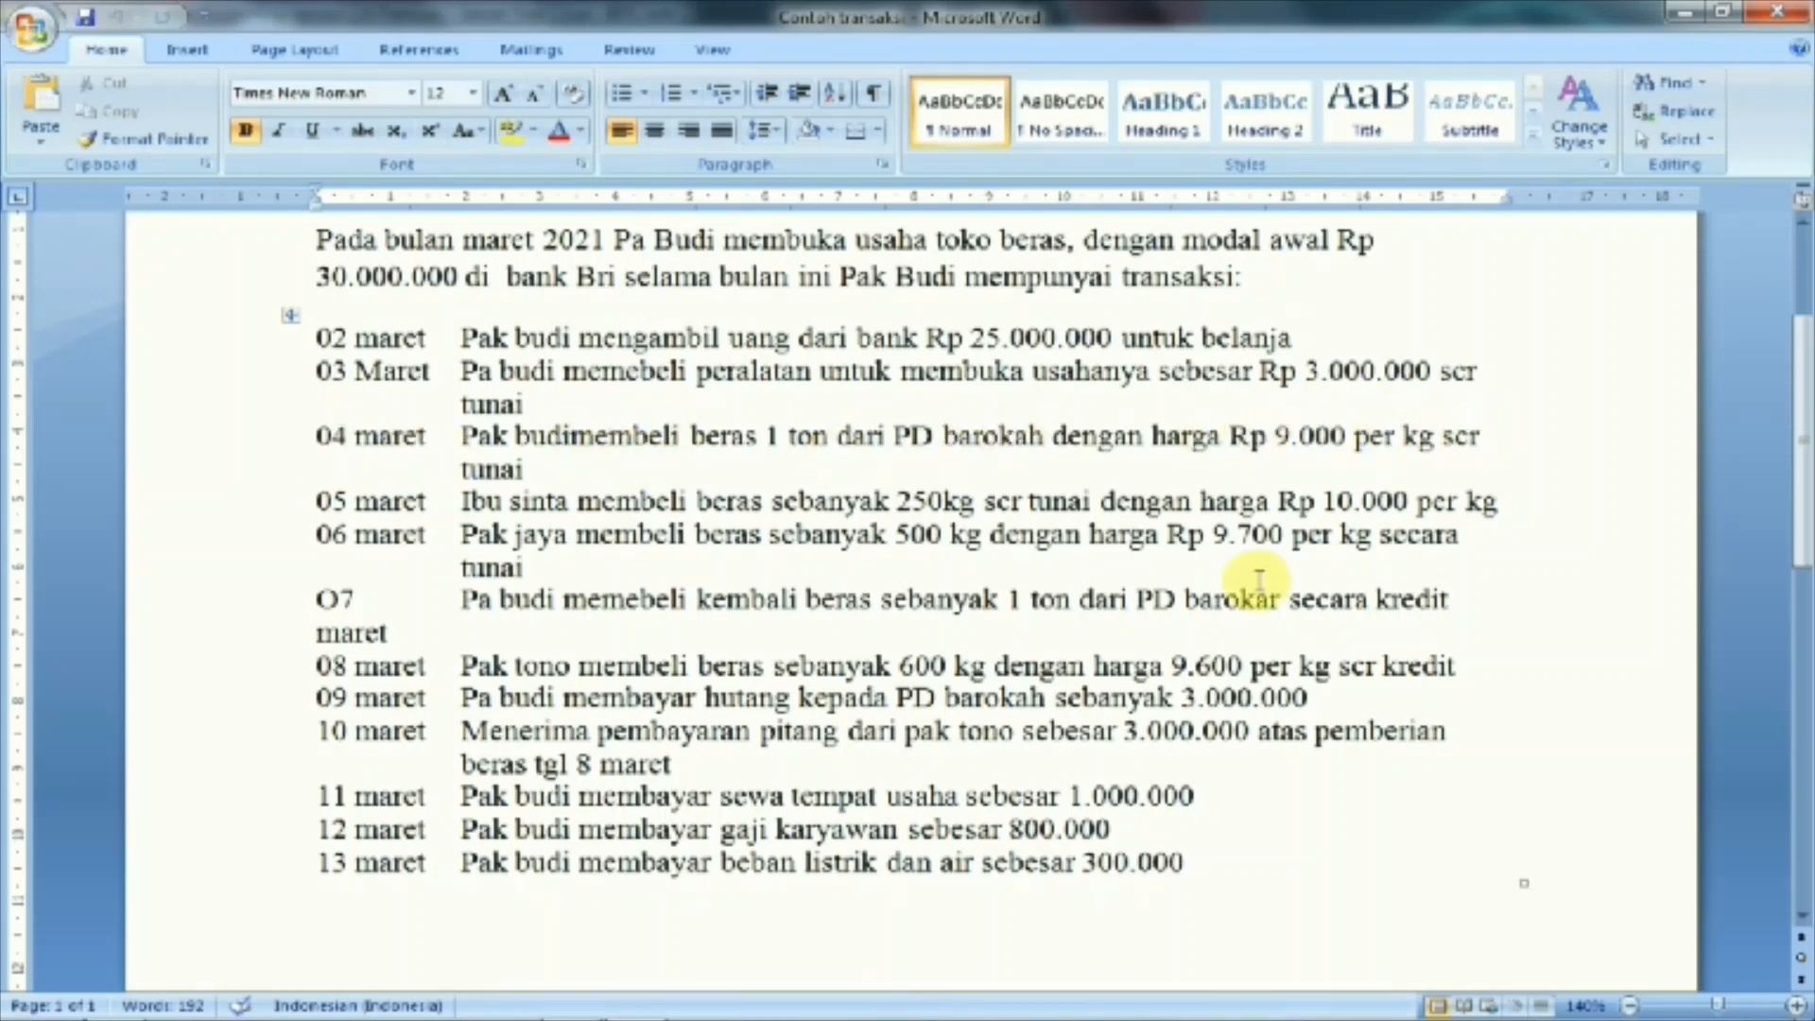
# Glance at the March list in Contoh transaksi, then switch back to Bee Accounting
pyautogui.moveTo(695, 1016)
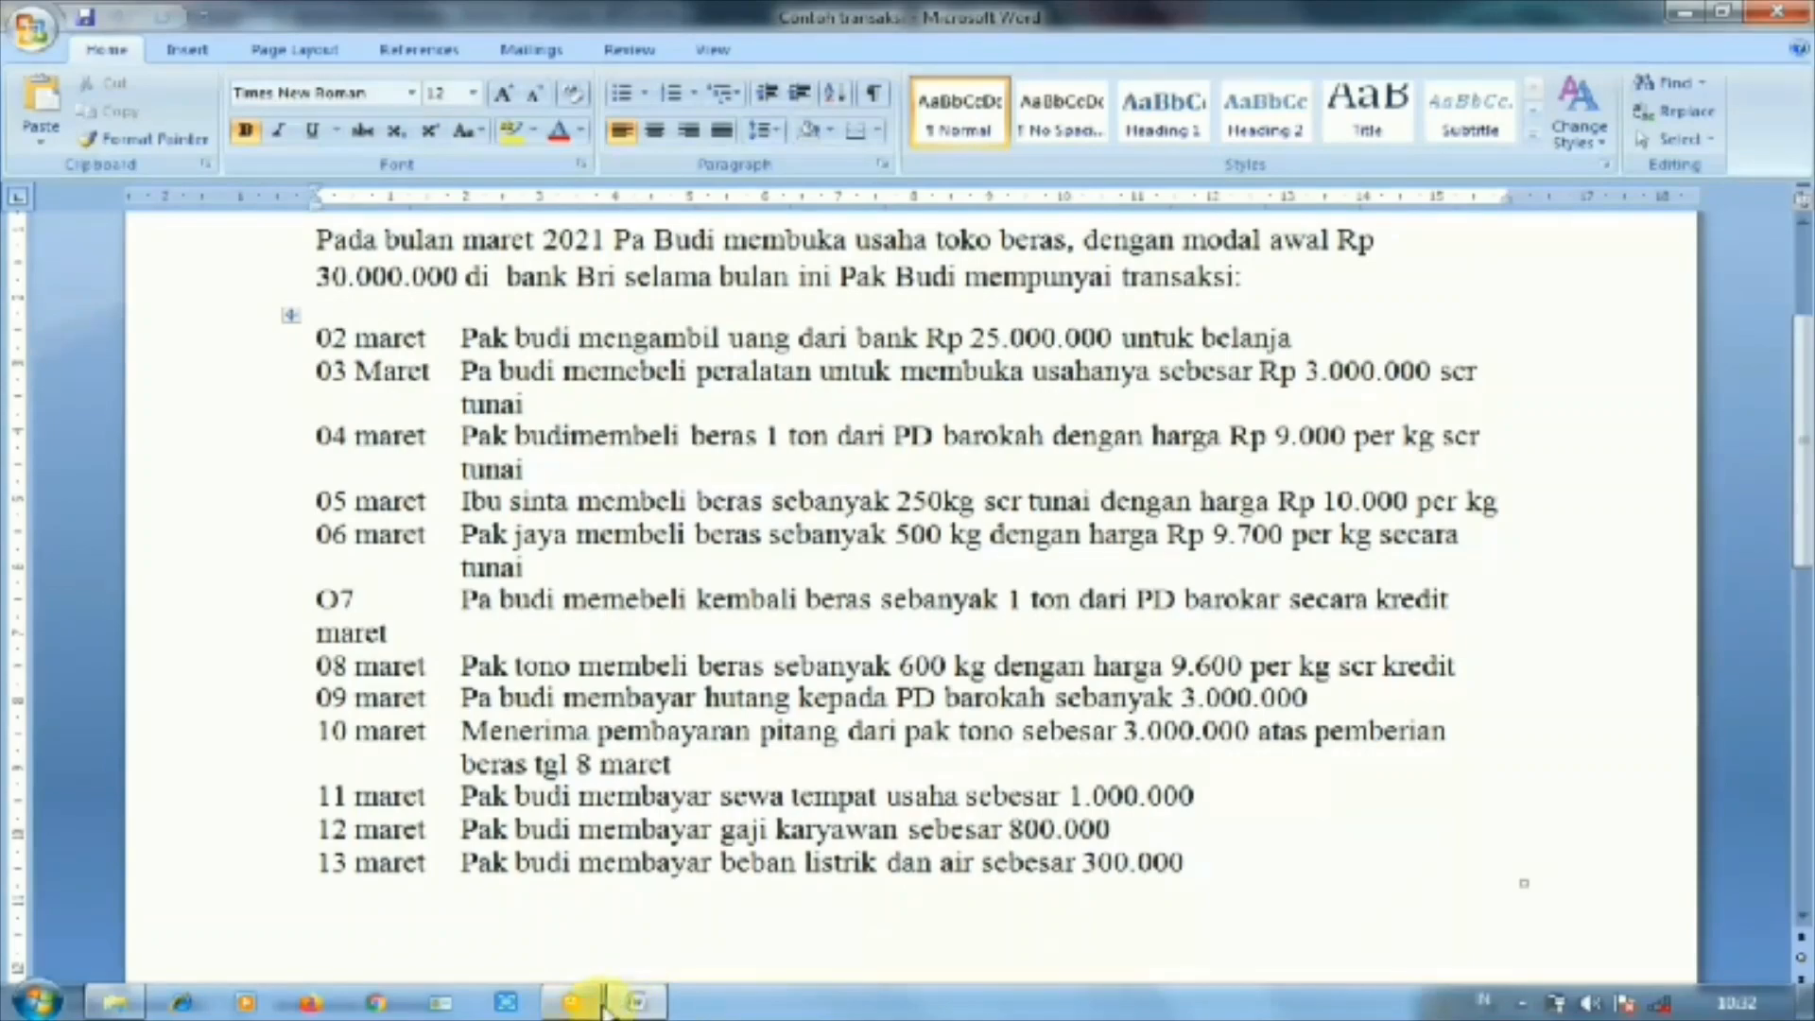
pyautogui.moveTo(595, 1009)
pyautogui.click(590, 913)
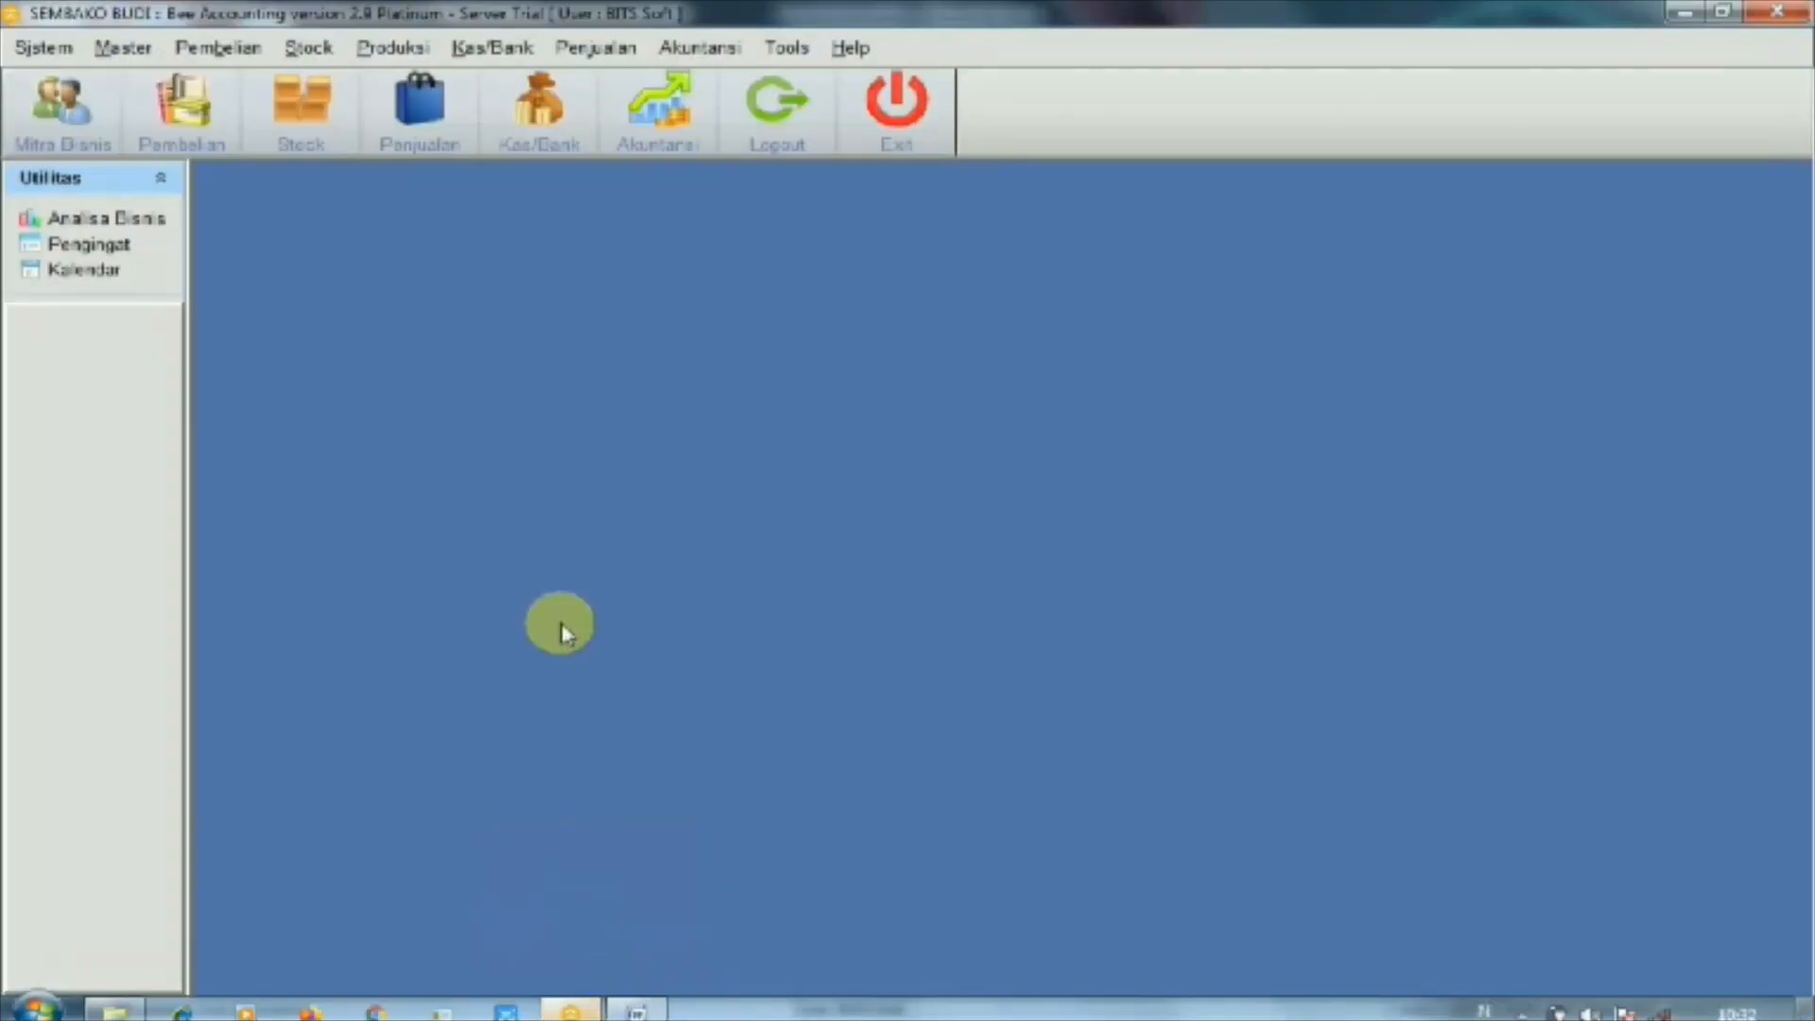
# Start a new record in the Pembelian purchase entry form
pyautogui.click(194, 47)
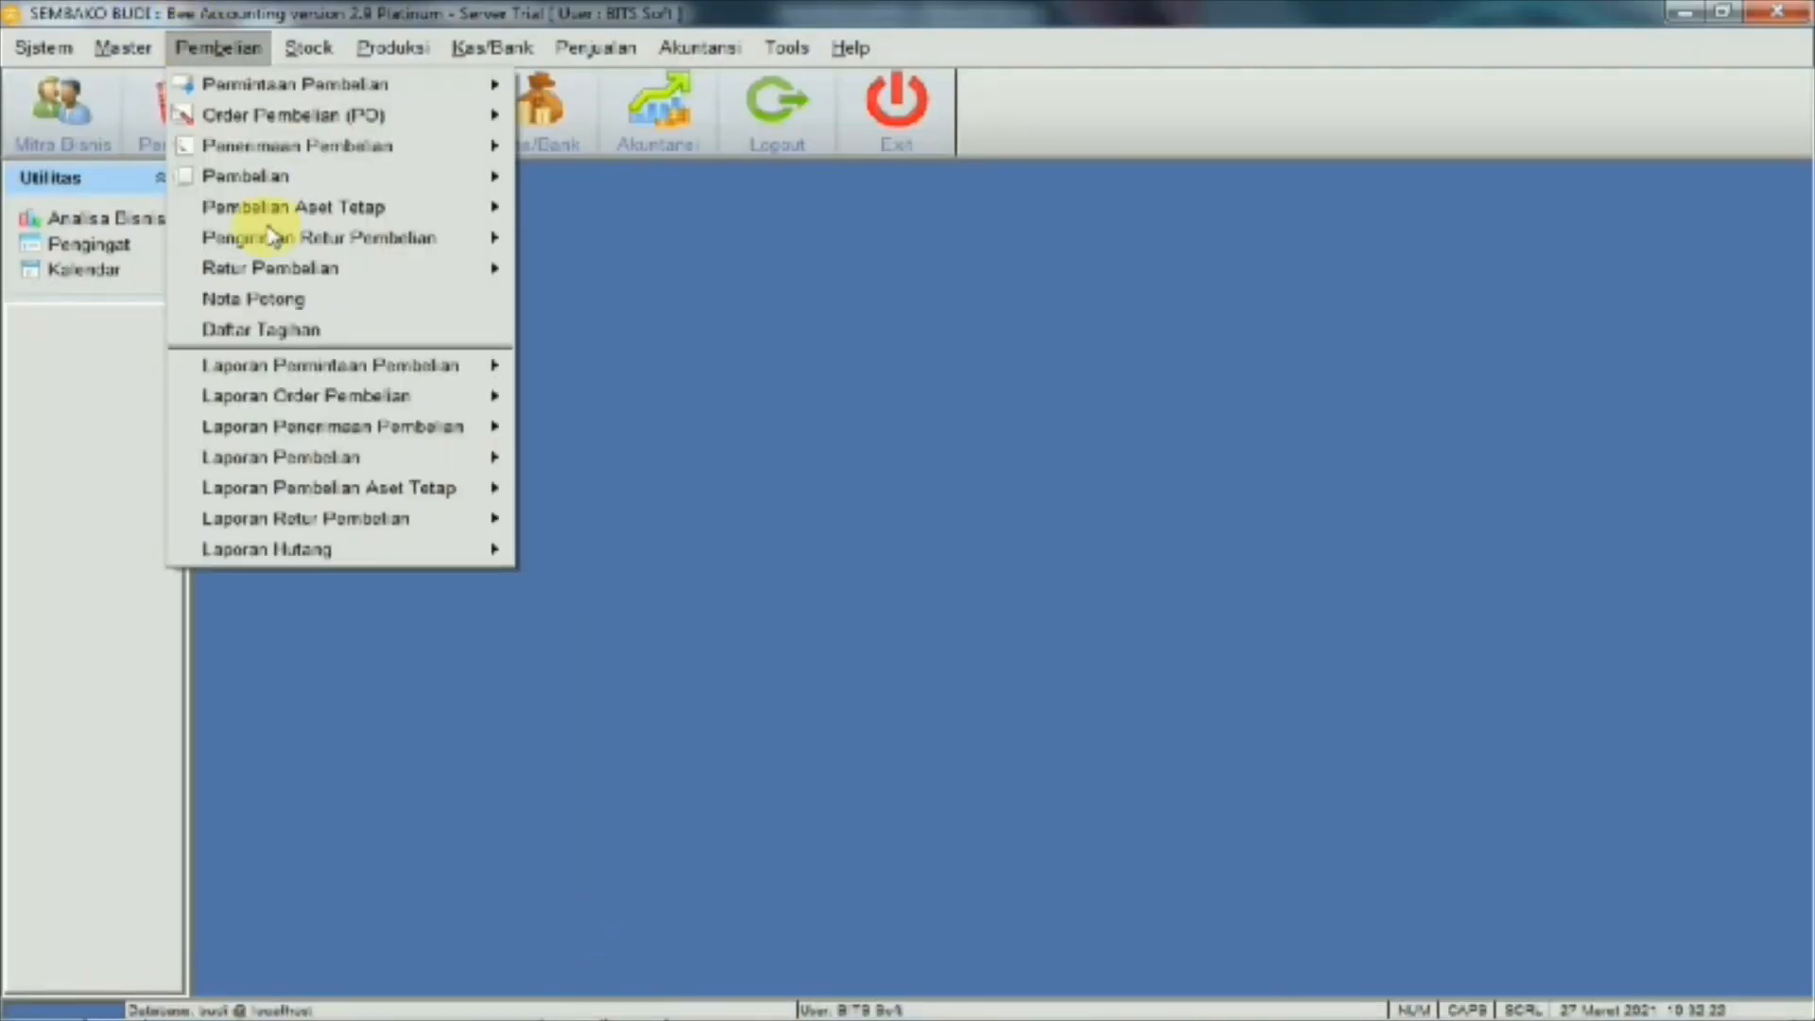
pyautogui.moveTo(491, 176)
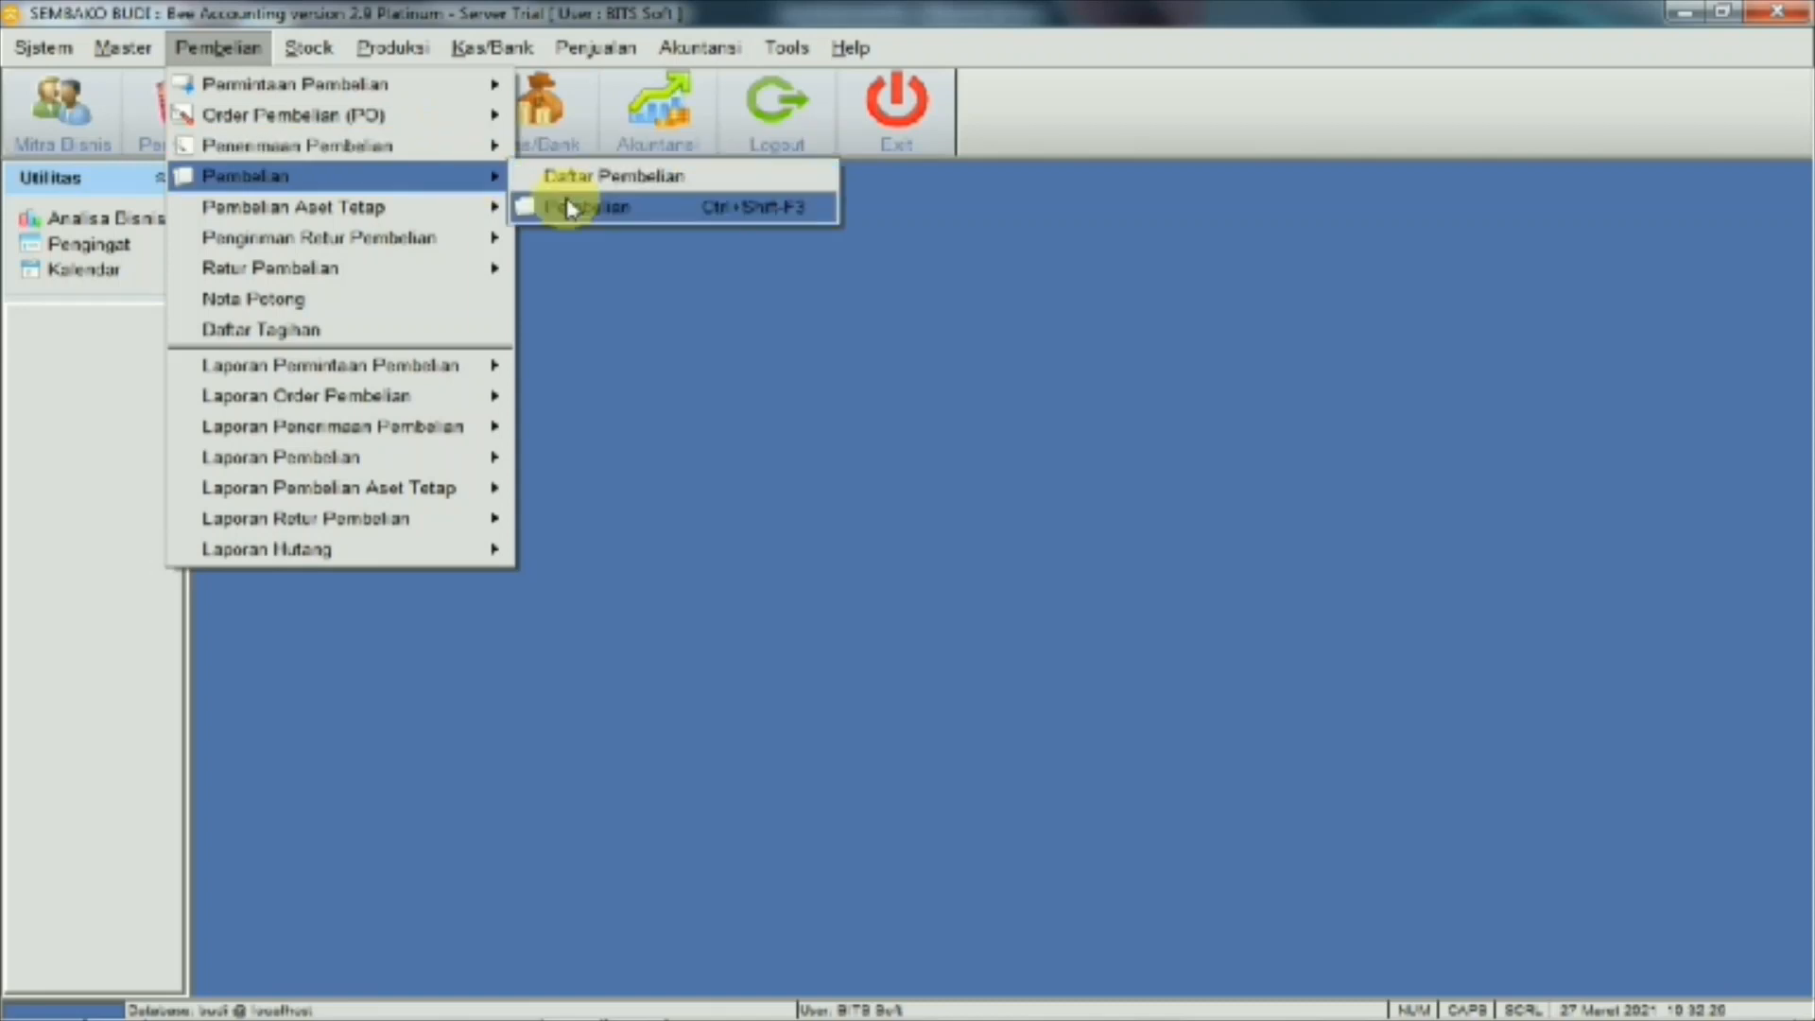
pyautogui.click(570, 208)
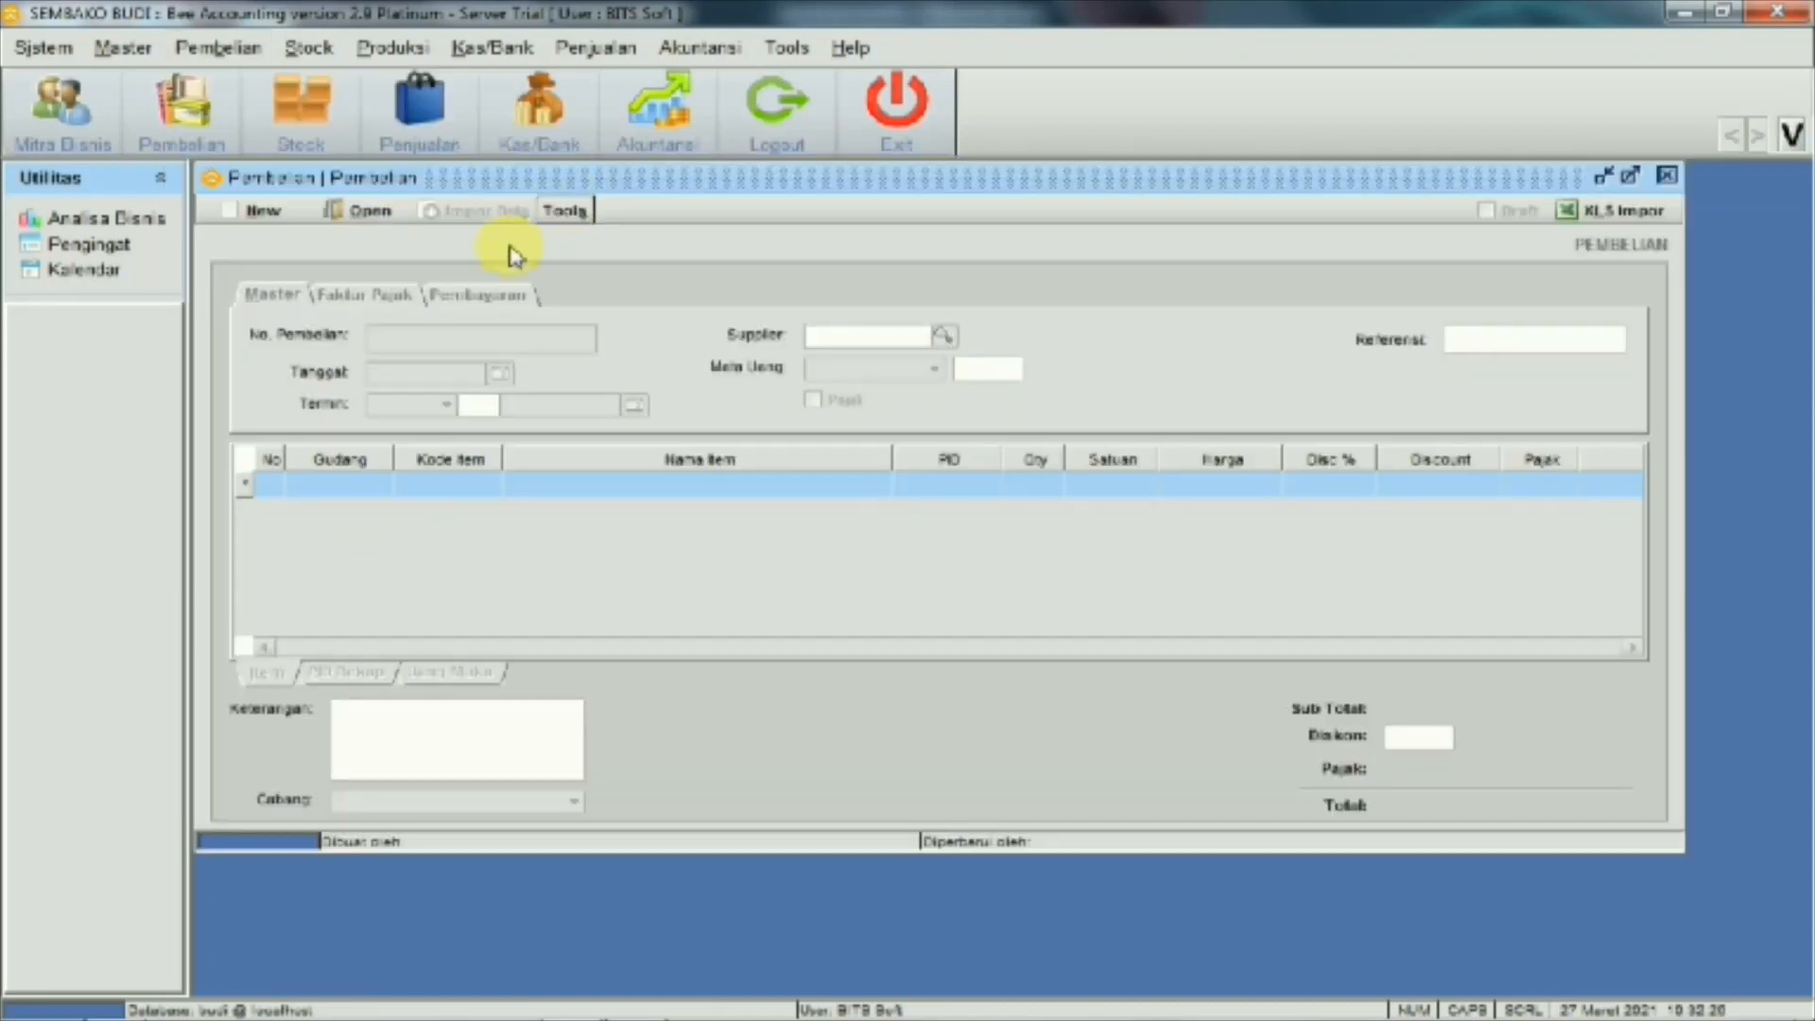
pyautogui.click(277, 210)
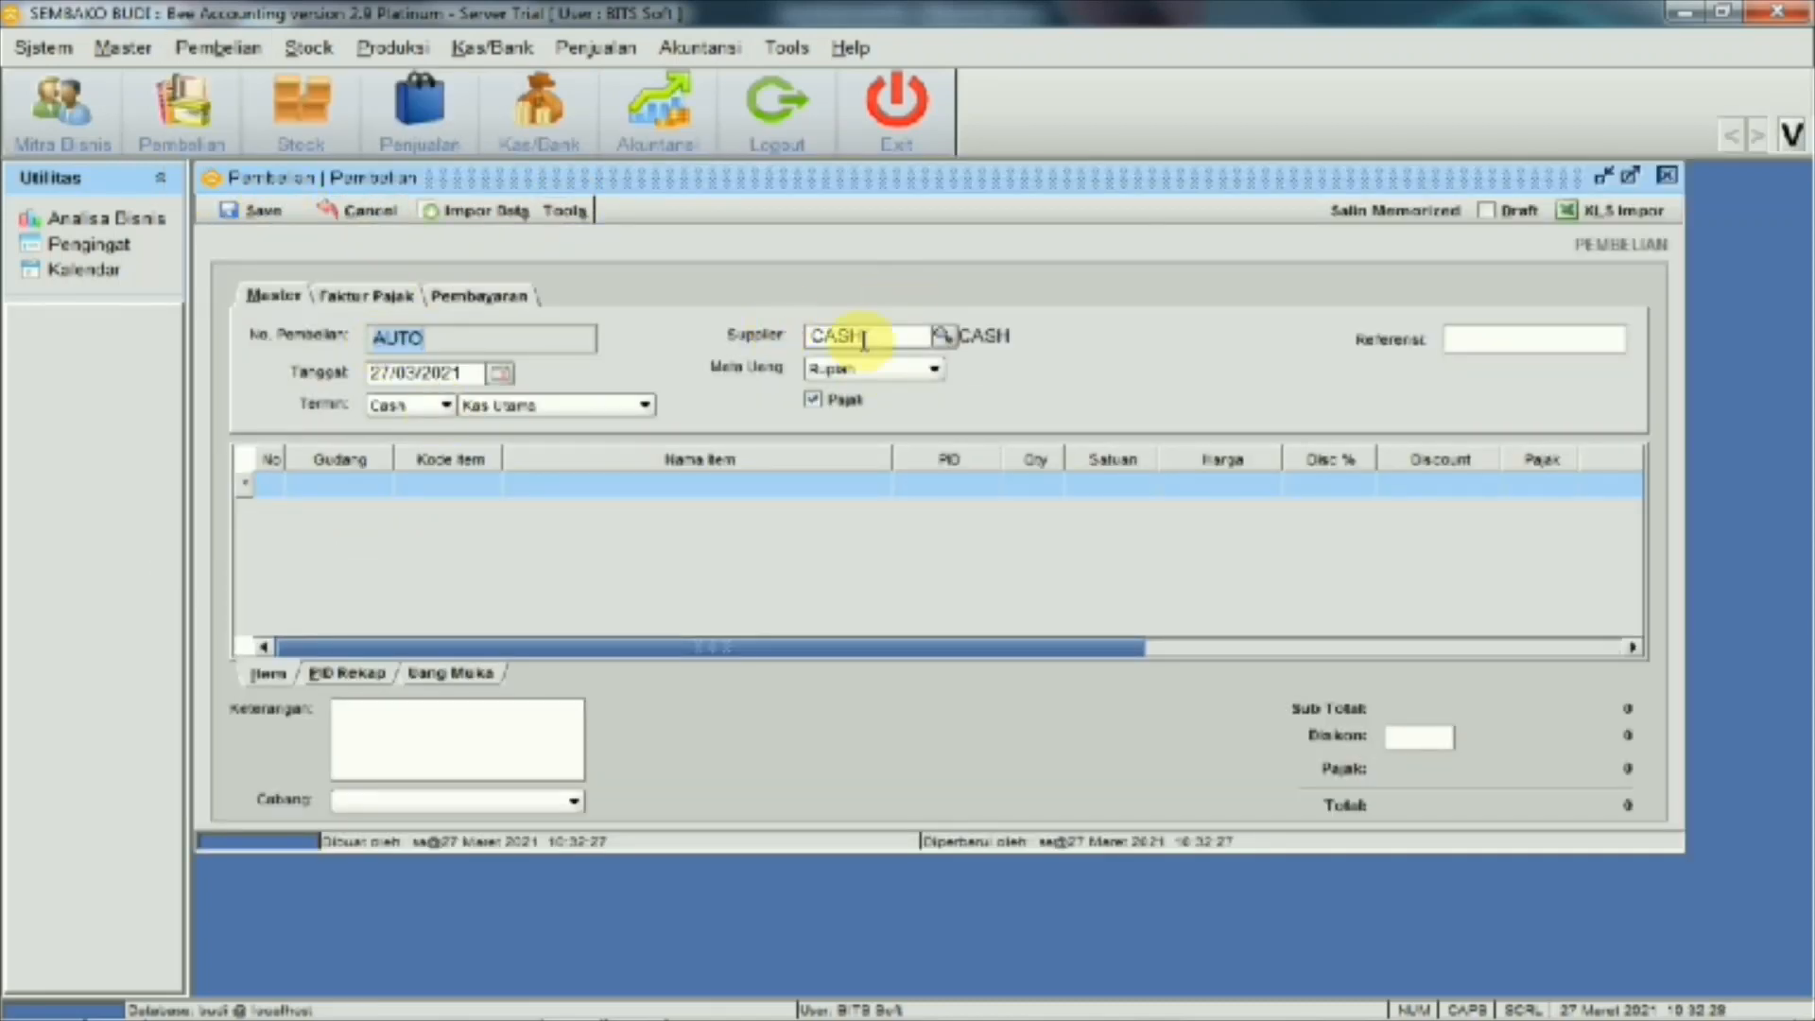
# Create supplier PD BAROKAH (code 01001) and set it on the purchase
pyautogui.click(942, 338)
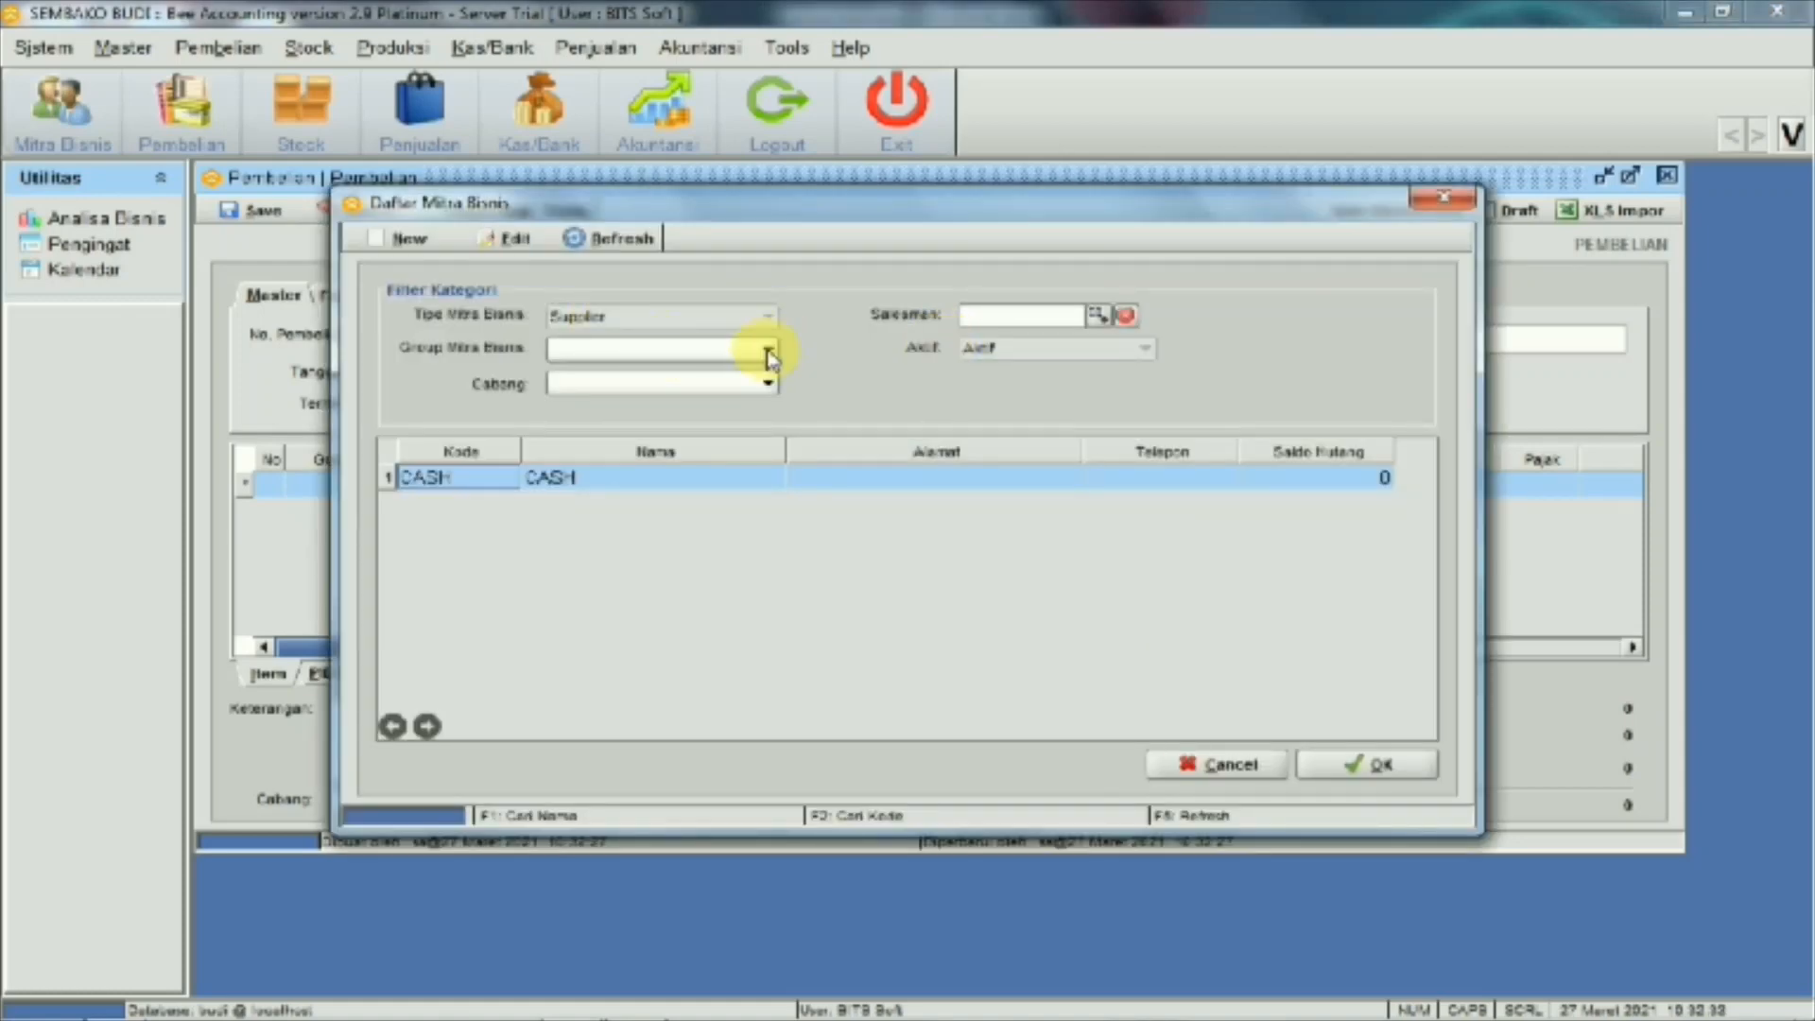
pyautogui.click(430, 241)
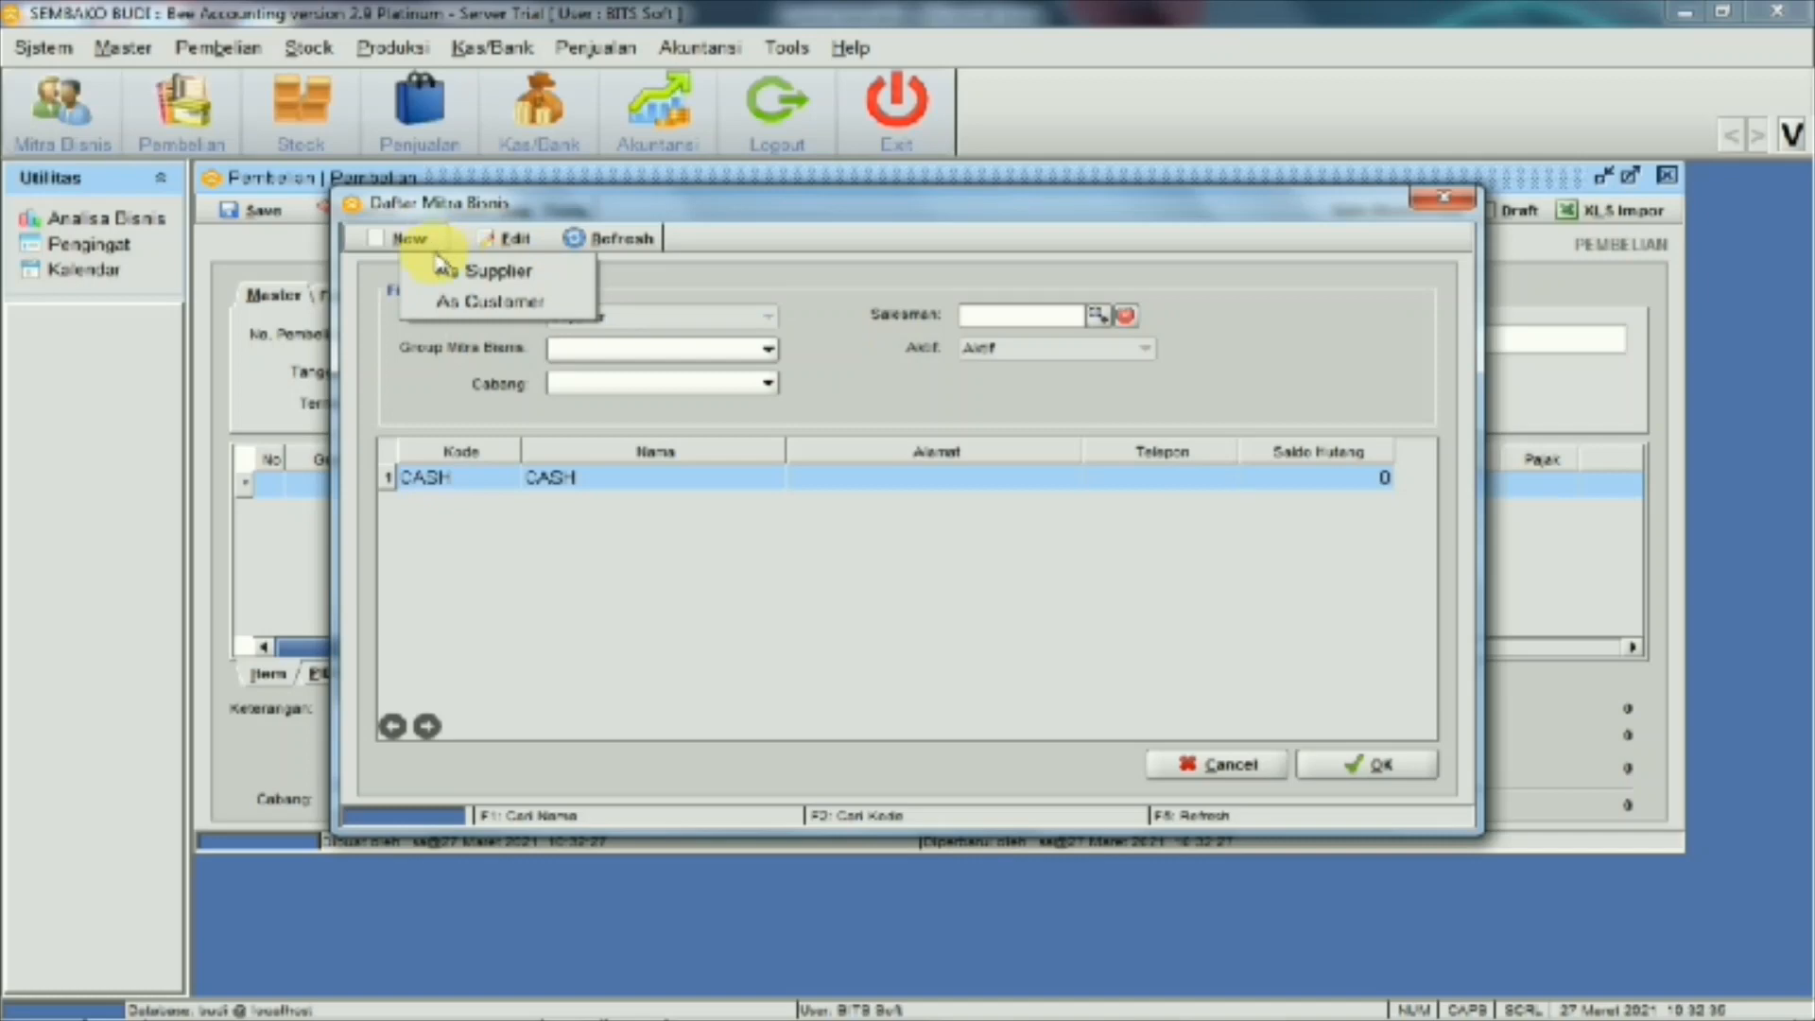
pyautogui.click(468, 271)
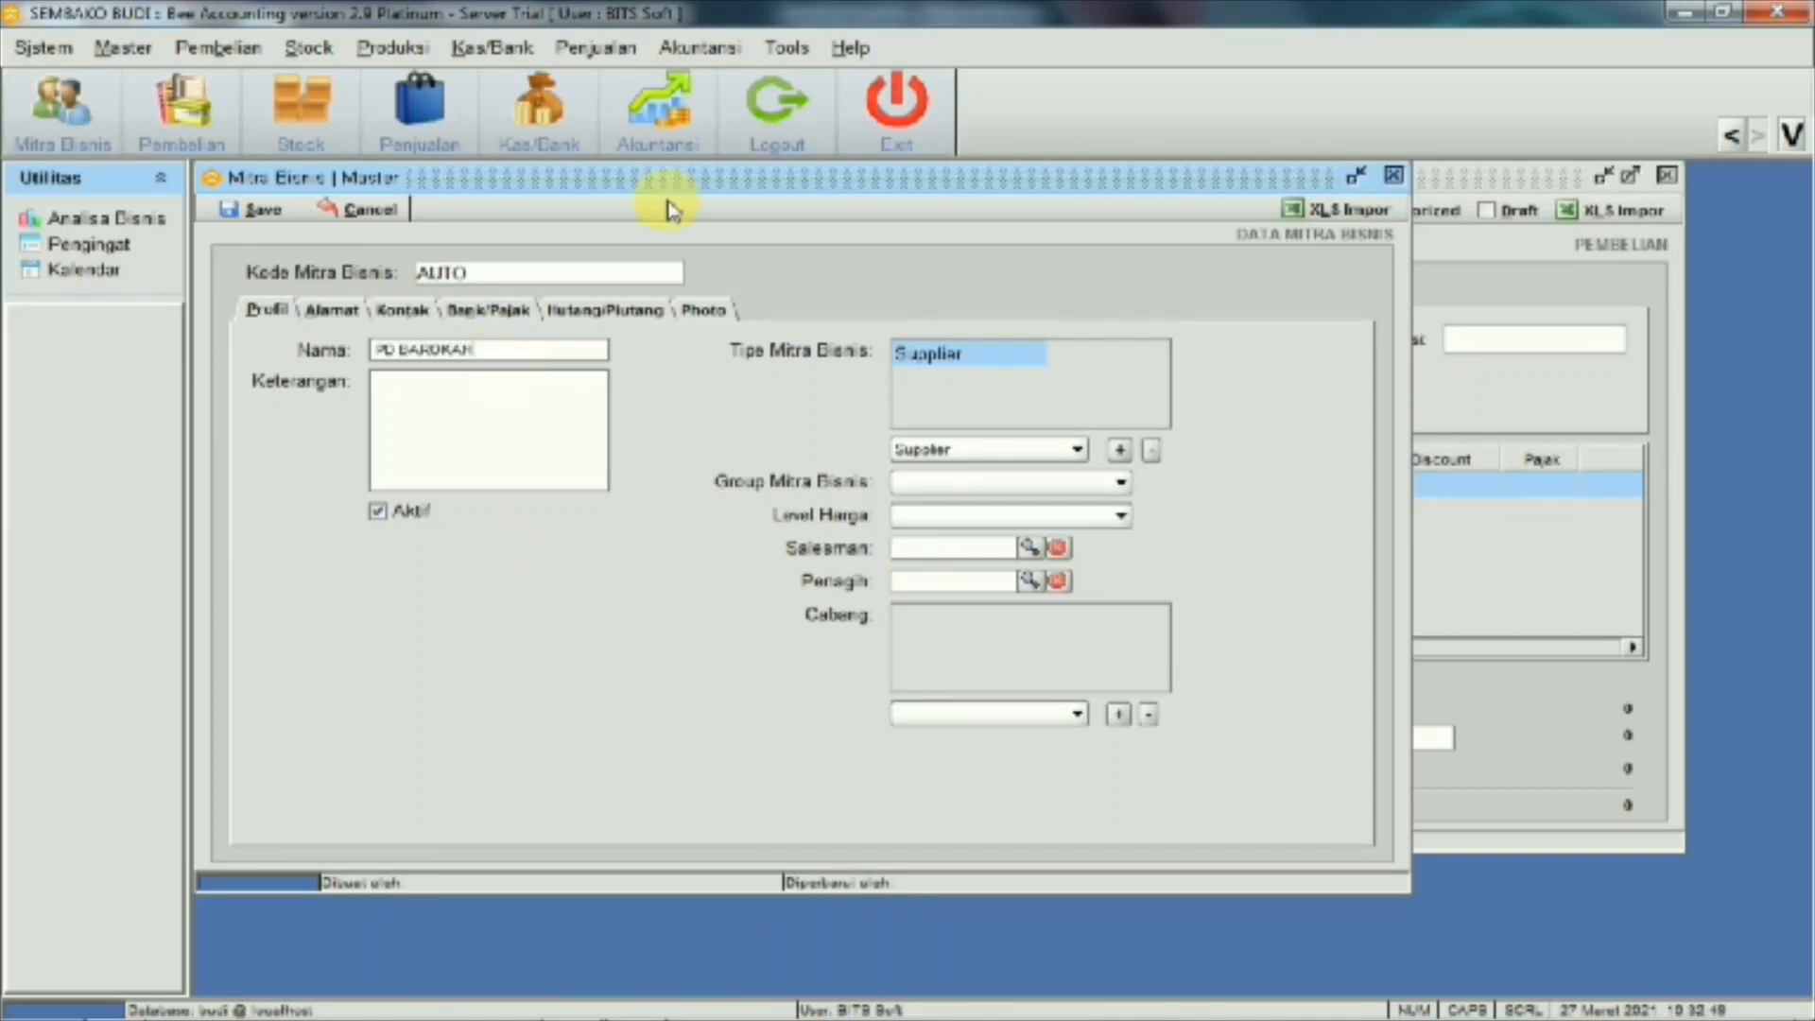
pyautogui.click(258, 221)
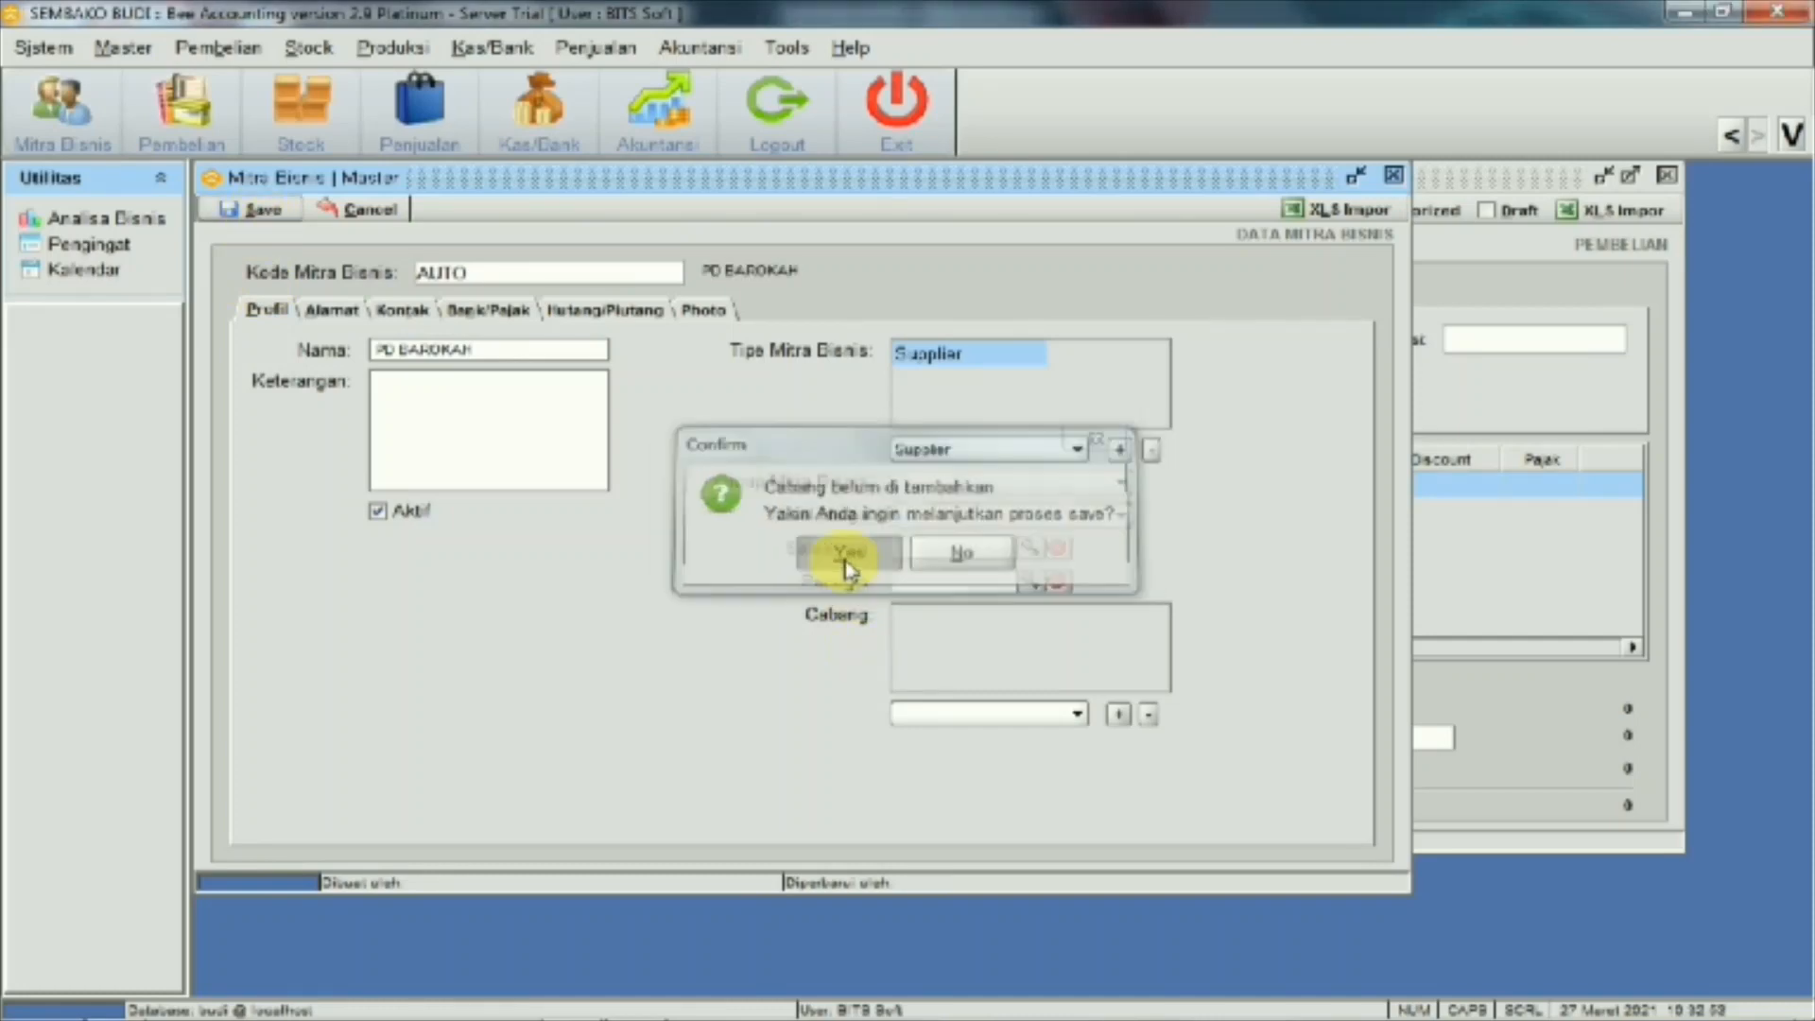
pyautogui.click(848, 556)
pyautogui.click(909, 550)
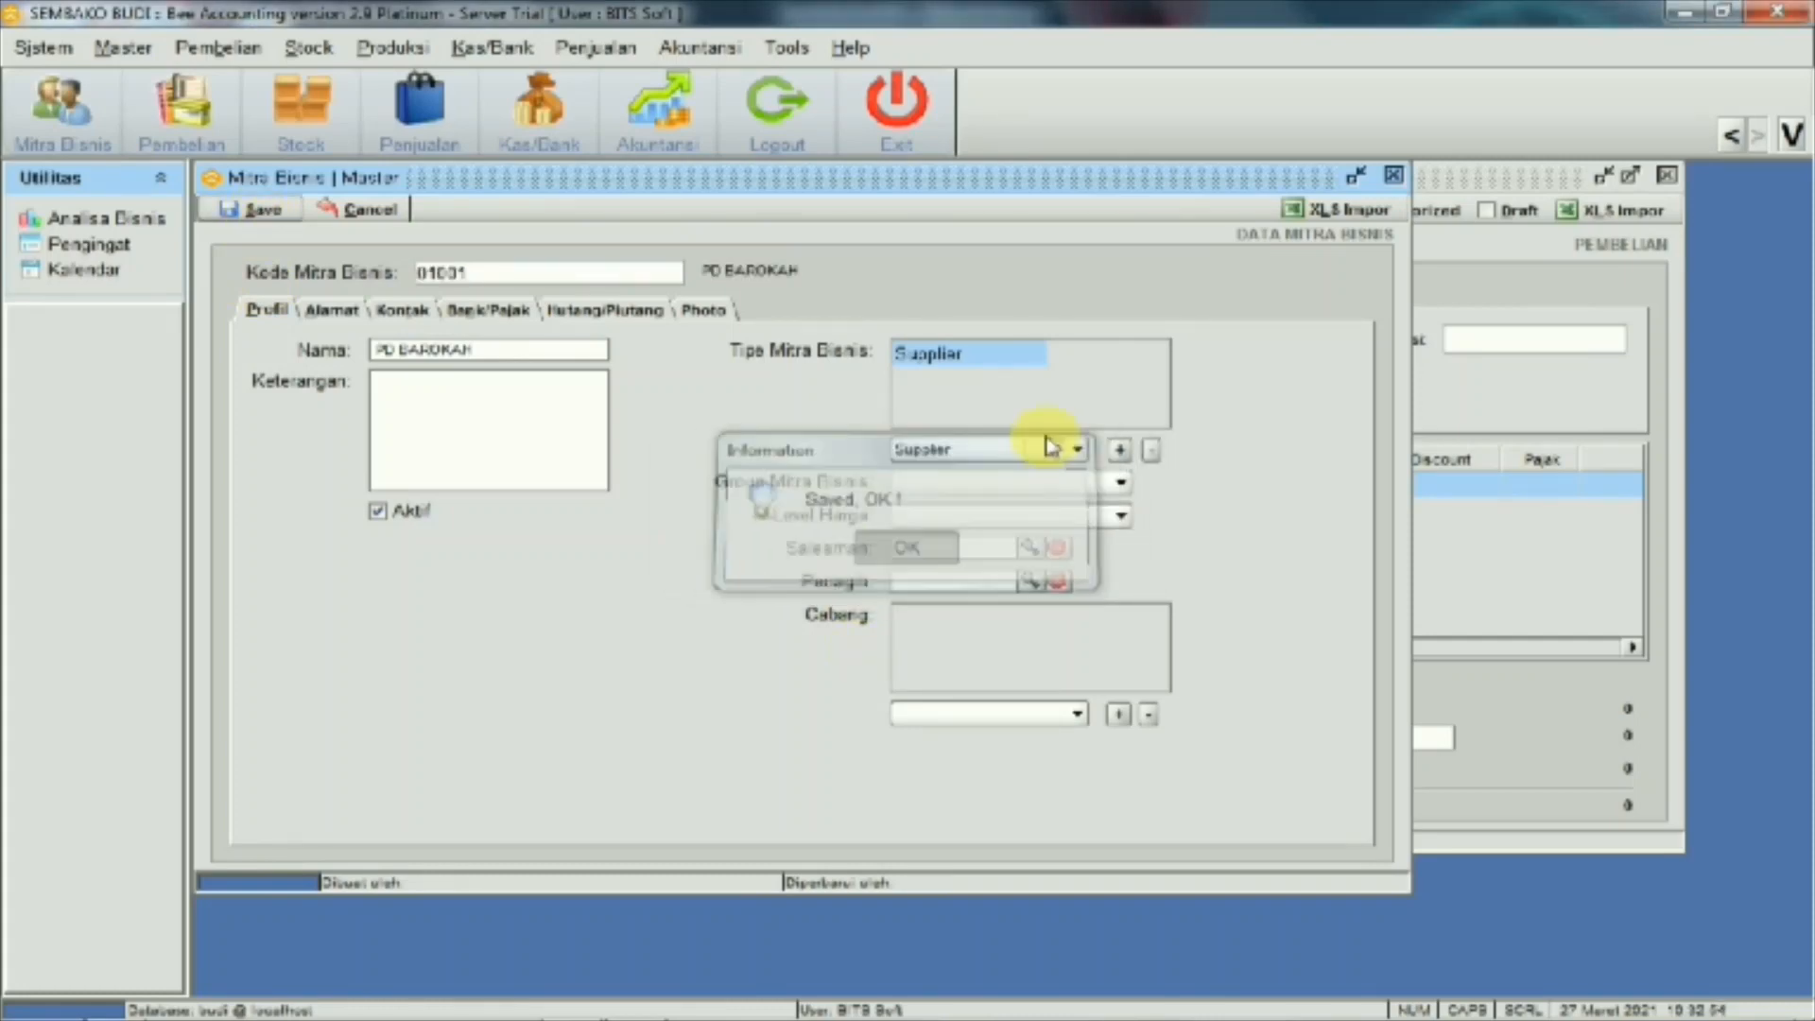
pyautogui.click(1395, 176)
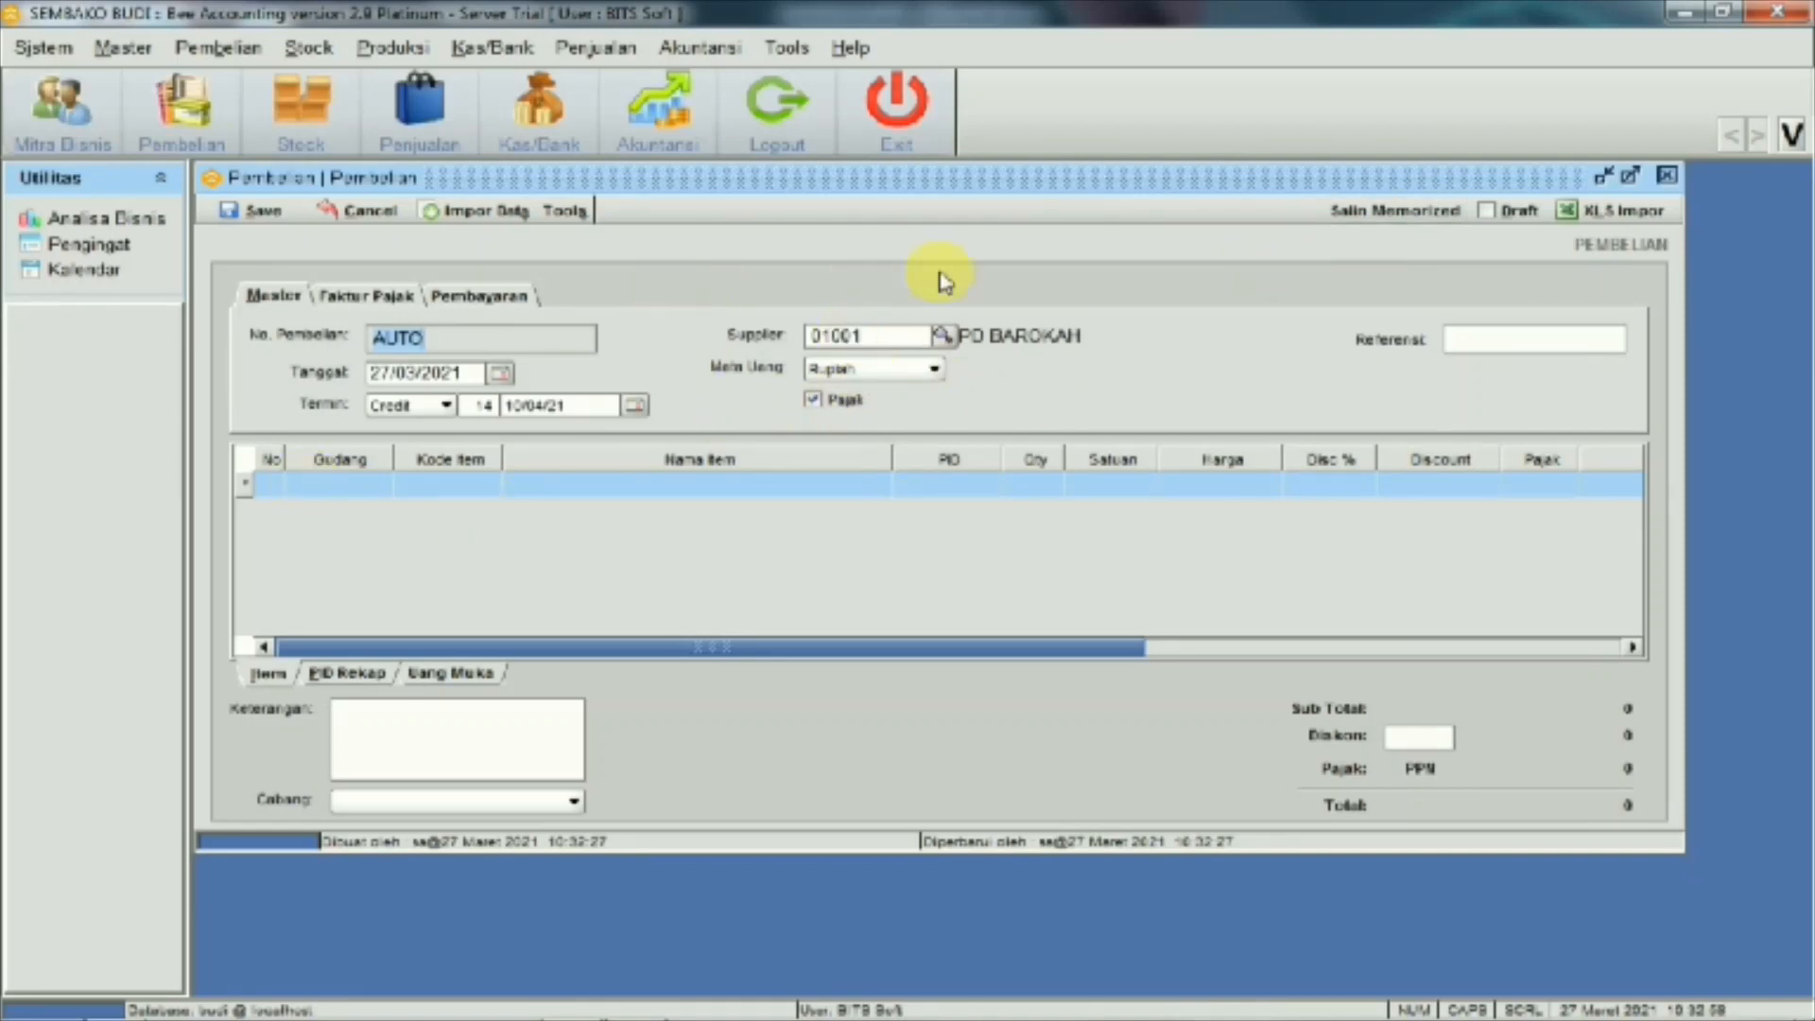
# Choose the line's warehouse and start a new item BERAS with base unit KG
pyautogui.click(374, 486)
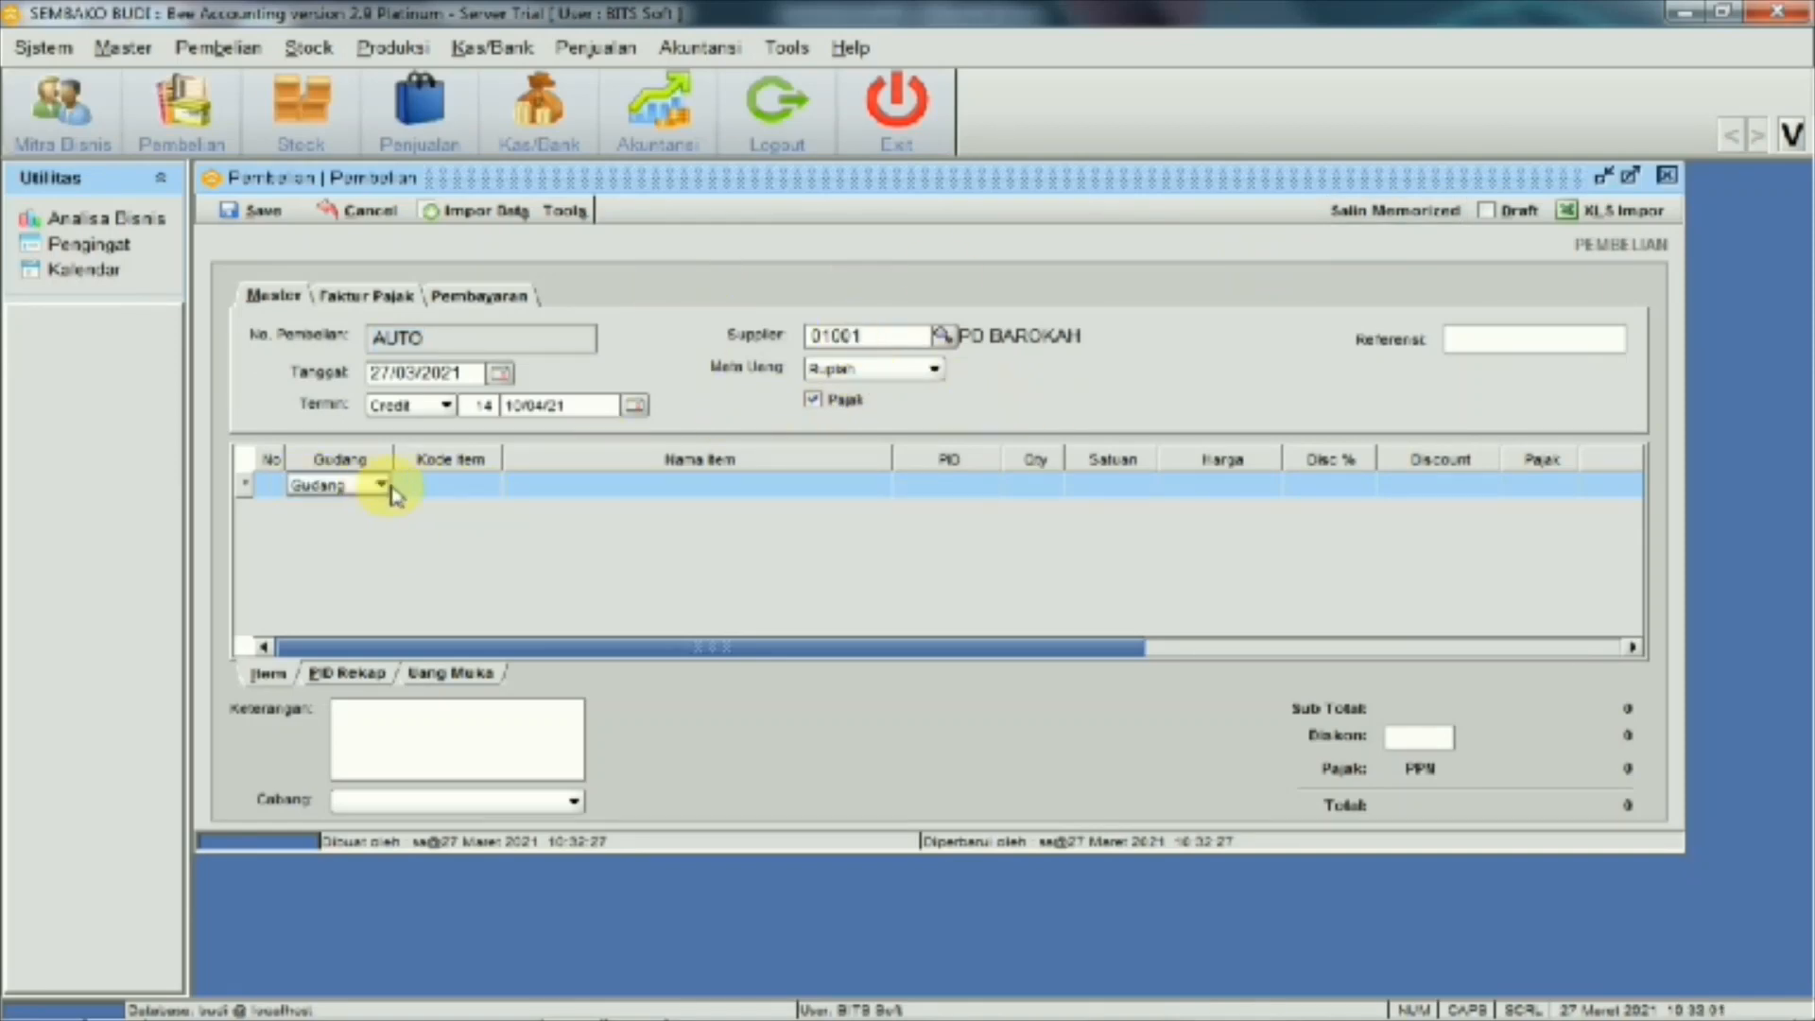
pyautogui.click(492, 489)
pyautogui.click(490, 486)
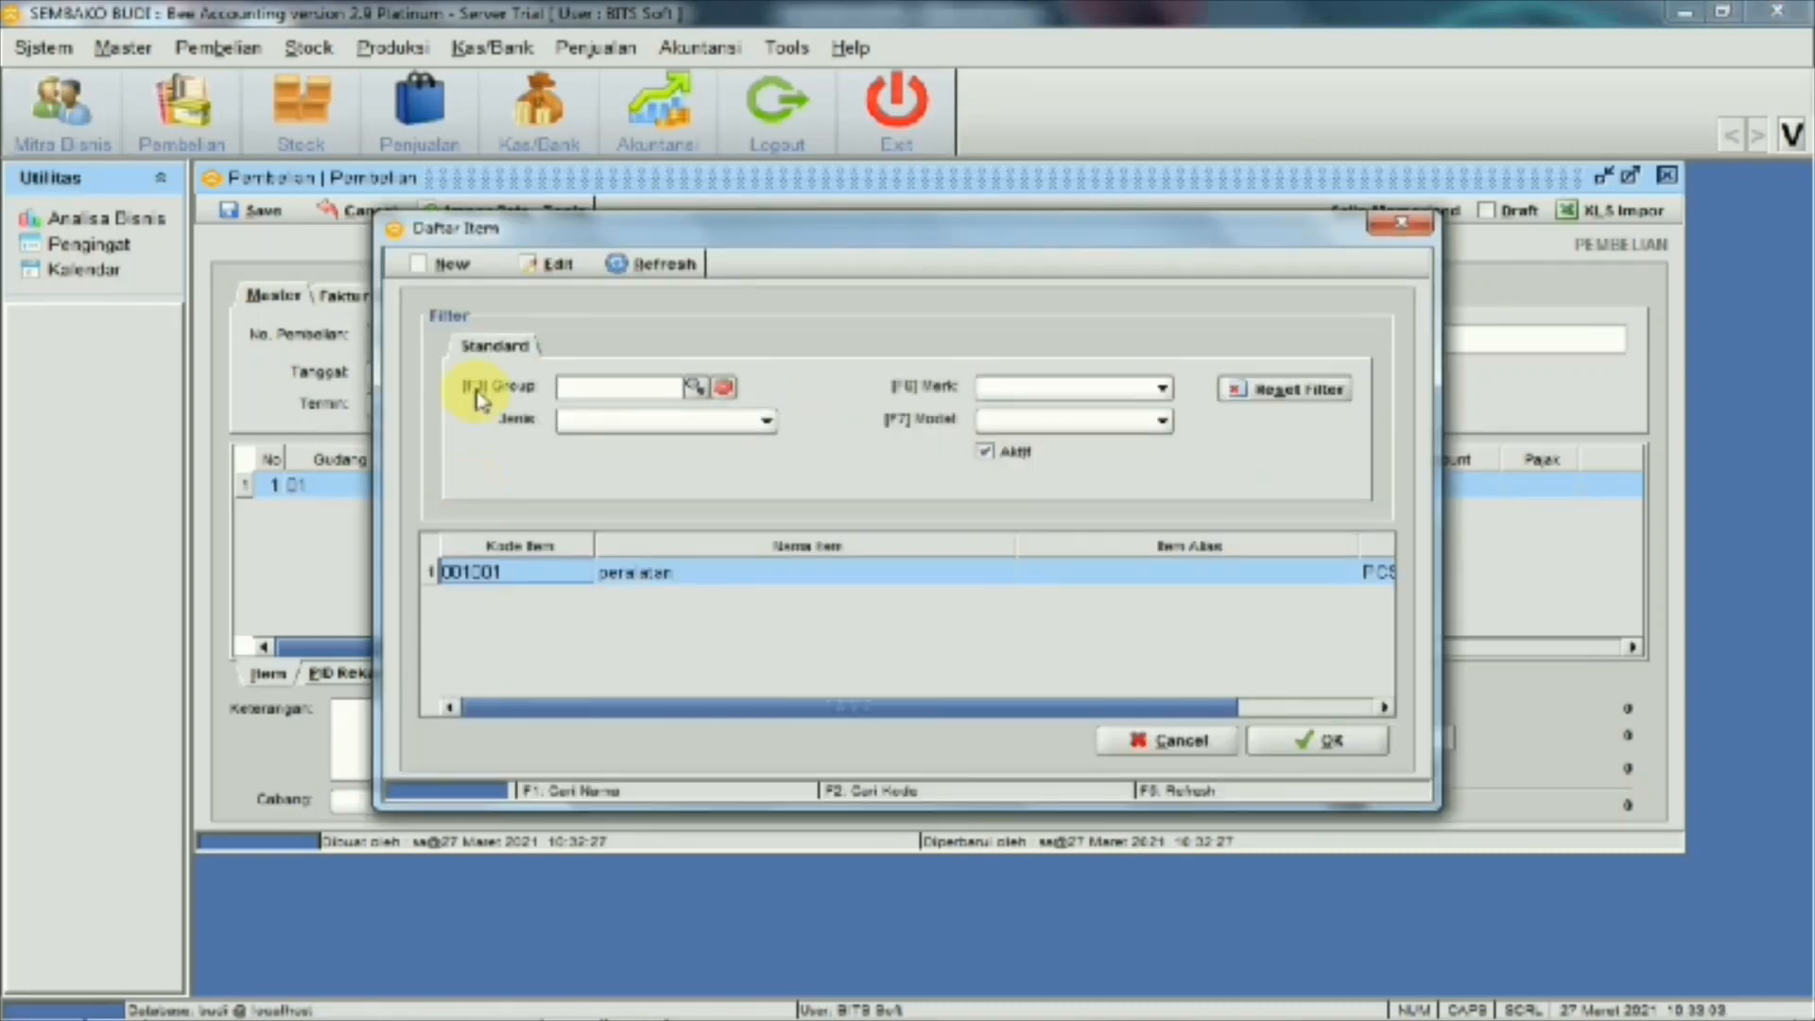
pyautogui.click(460, 276)
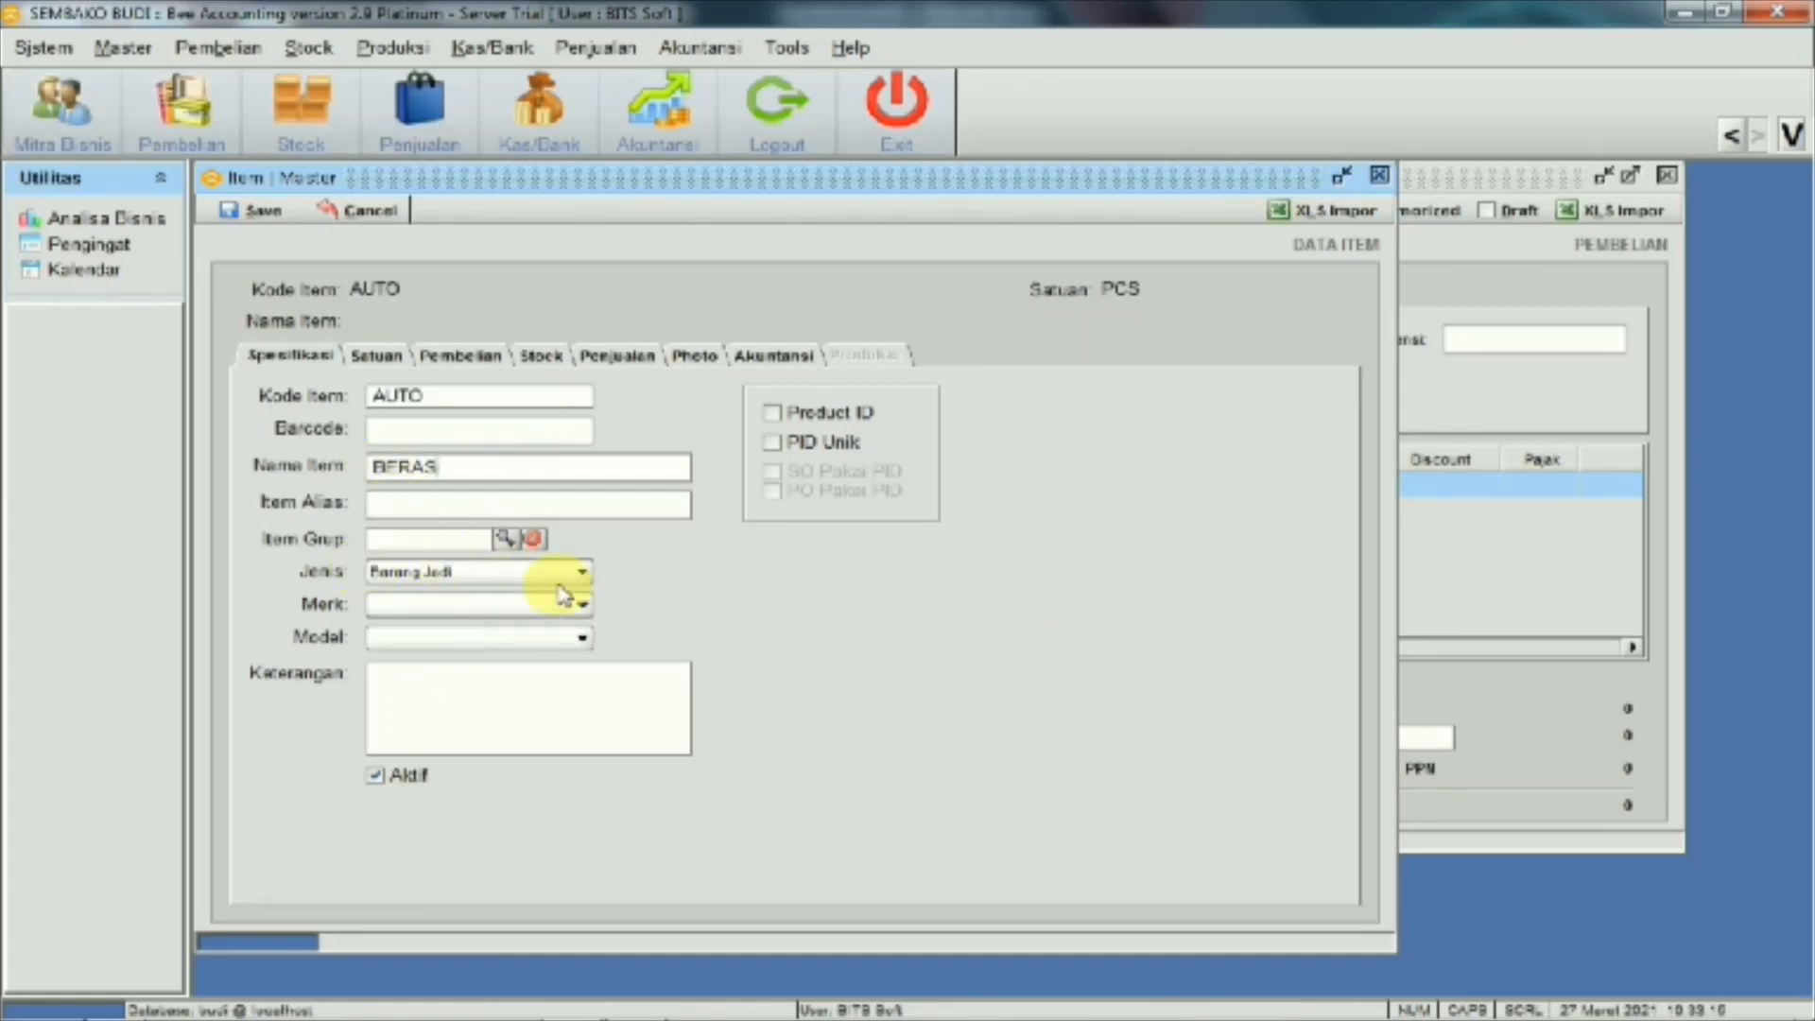
pyautogui.click(375, 358)
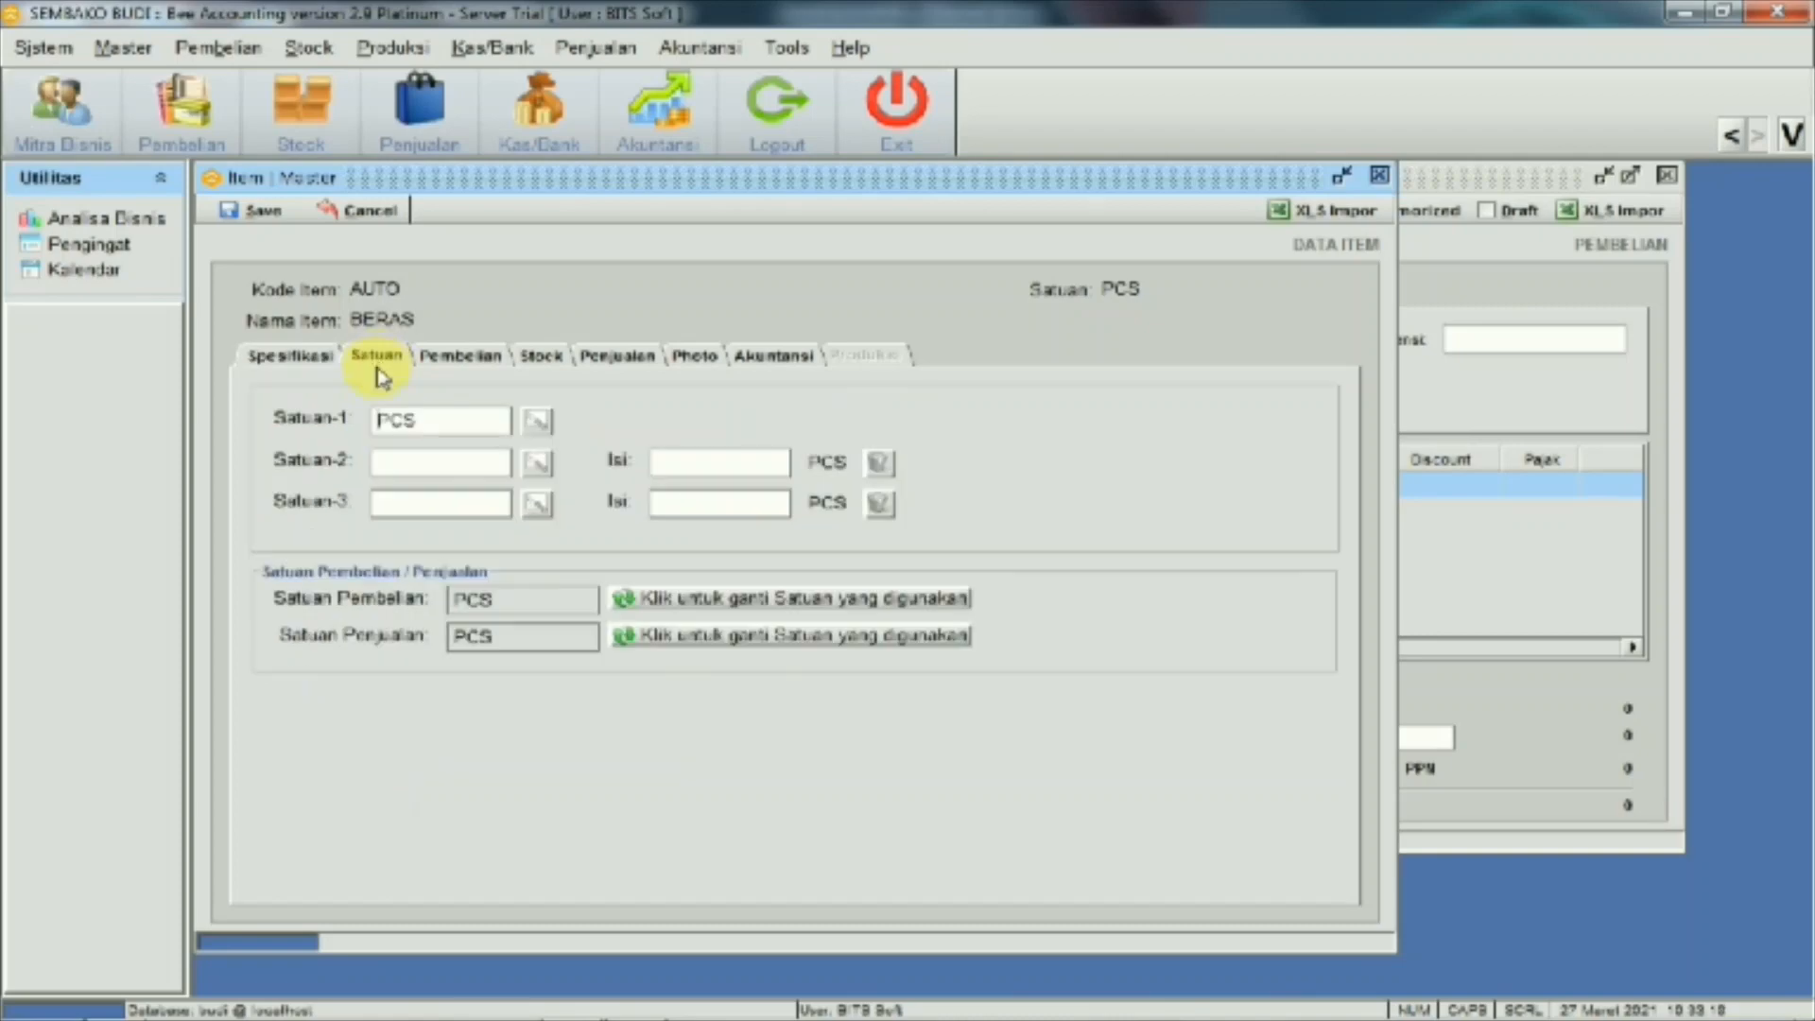
pyautogui.click(431, 427)
pyautogui.write('KG')
# Set BERAS's retail selling price to 10.000 per KG
pyautogui.click(544, 364)
pyautogui.click(610, 368)
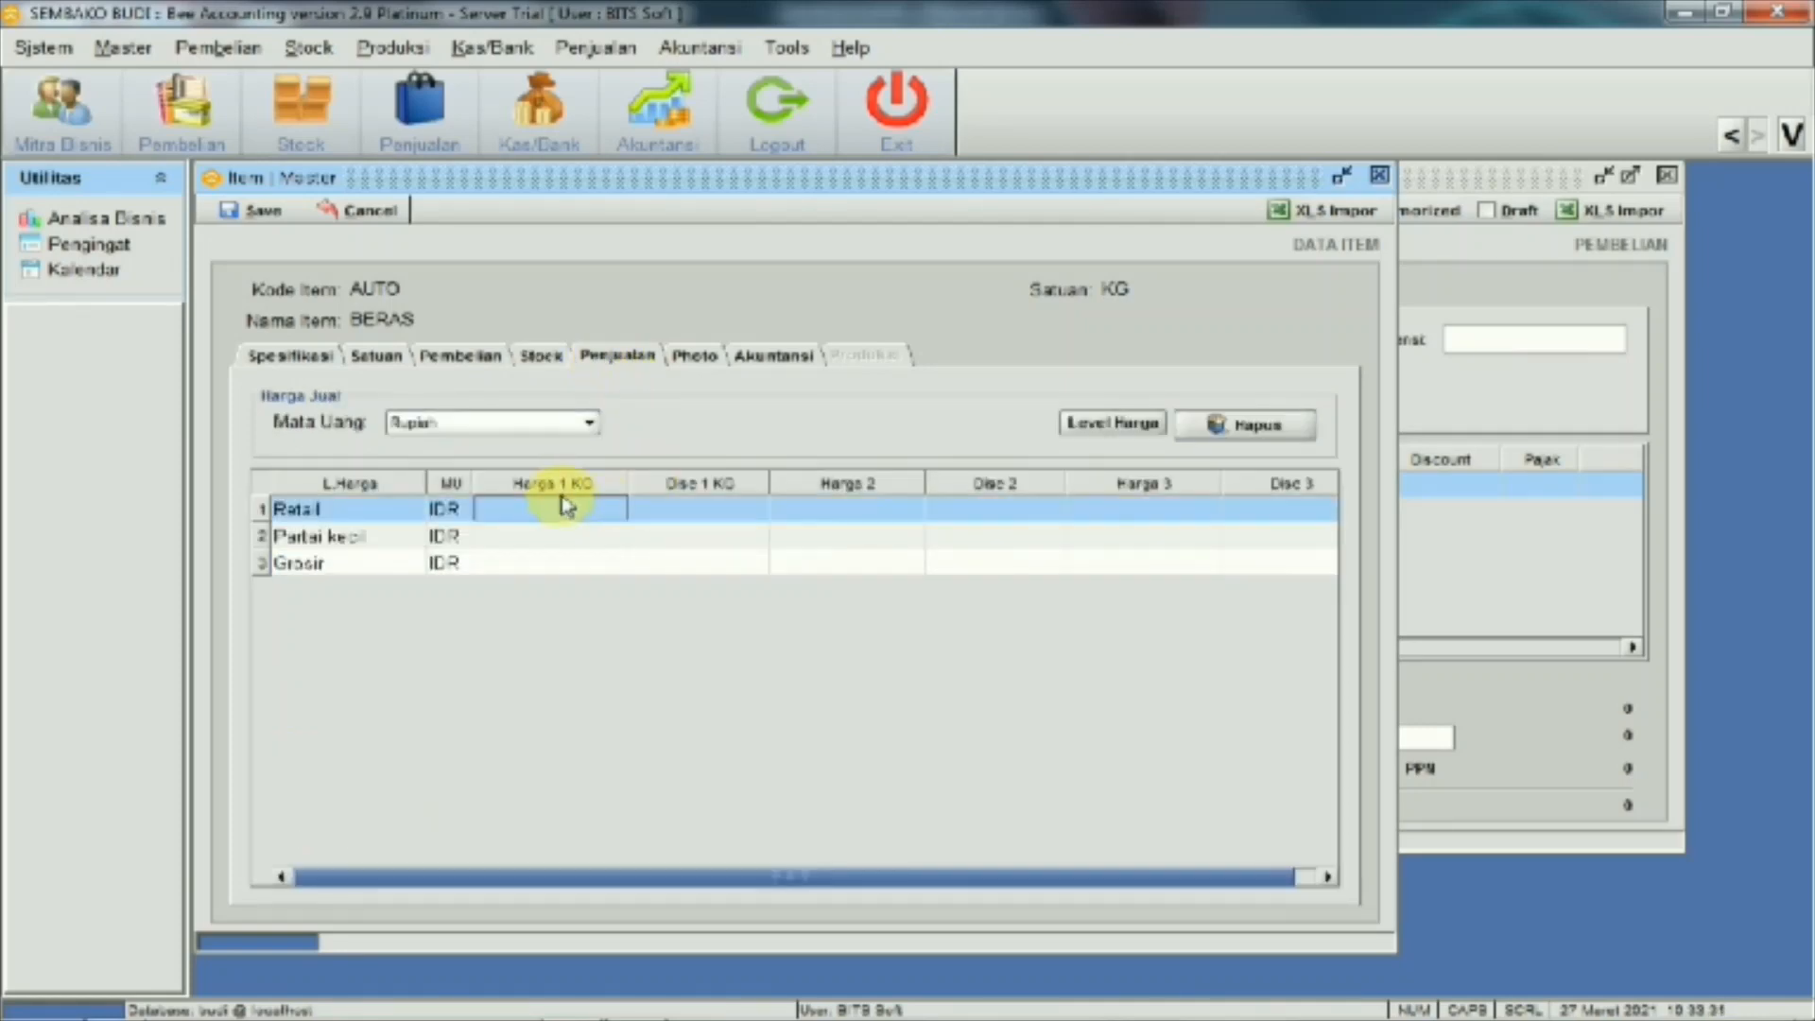
pyautogui.write('10000')
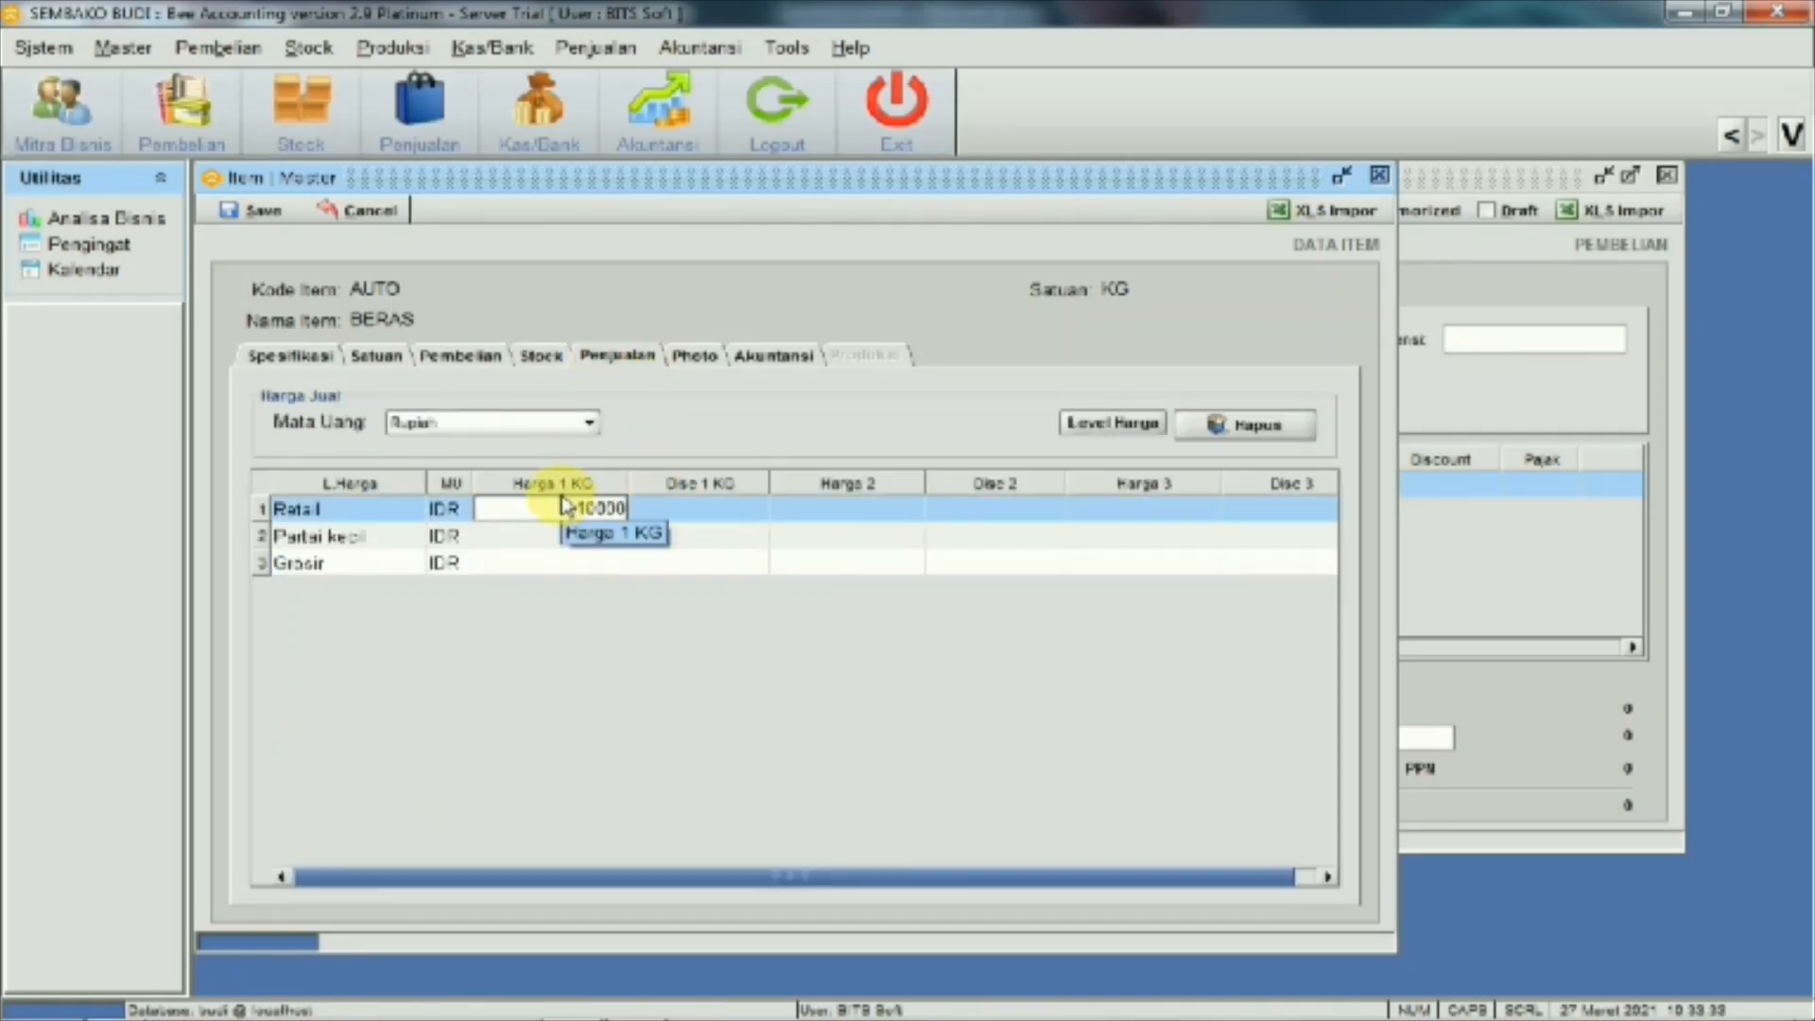
pyautogui.press('Return')
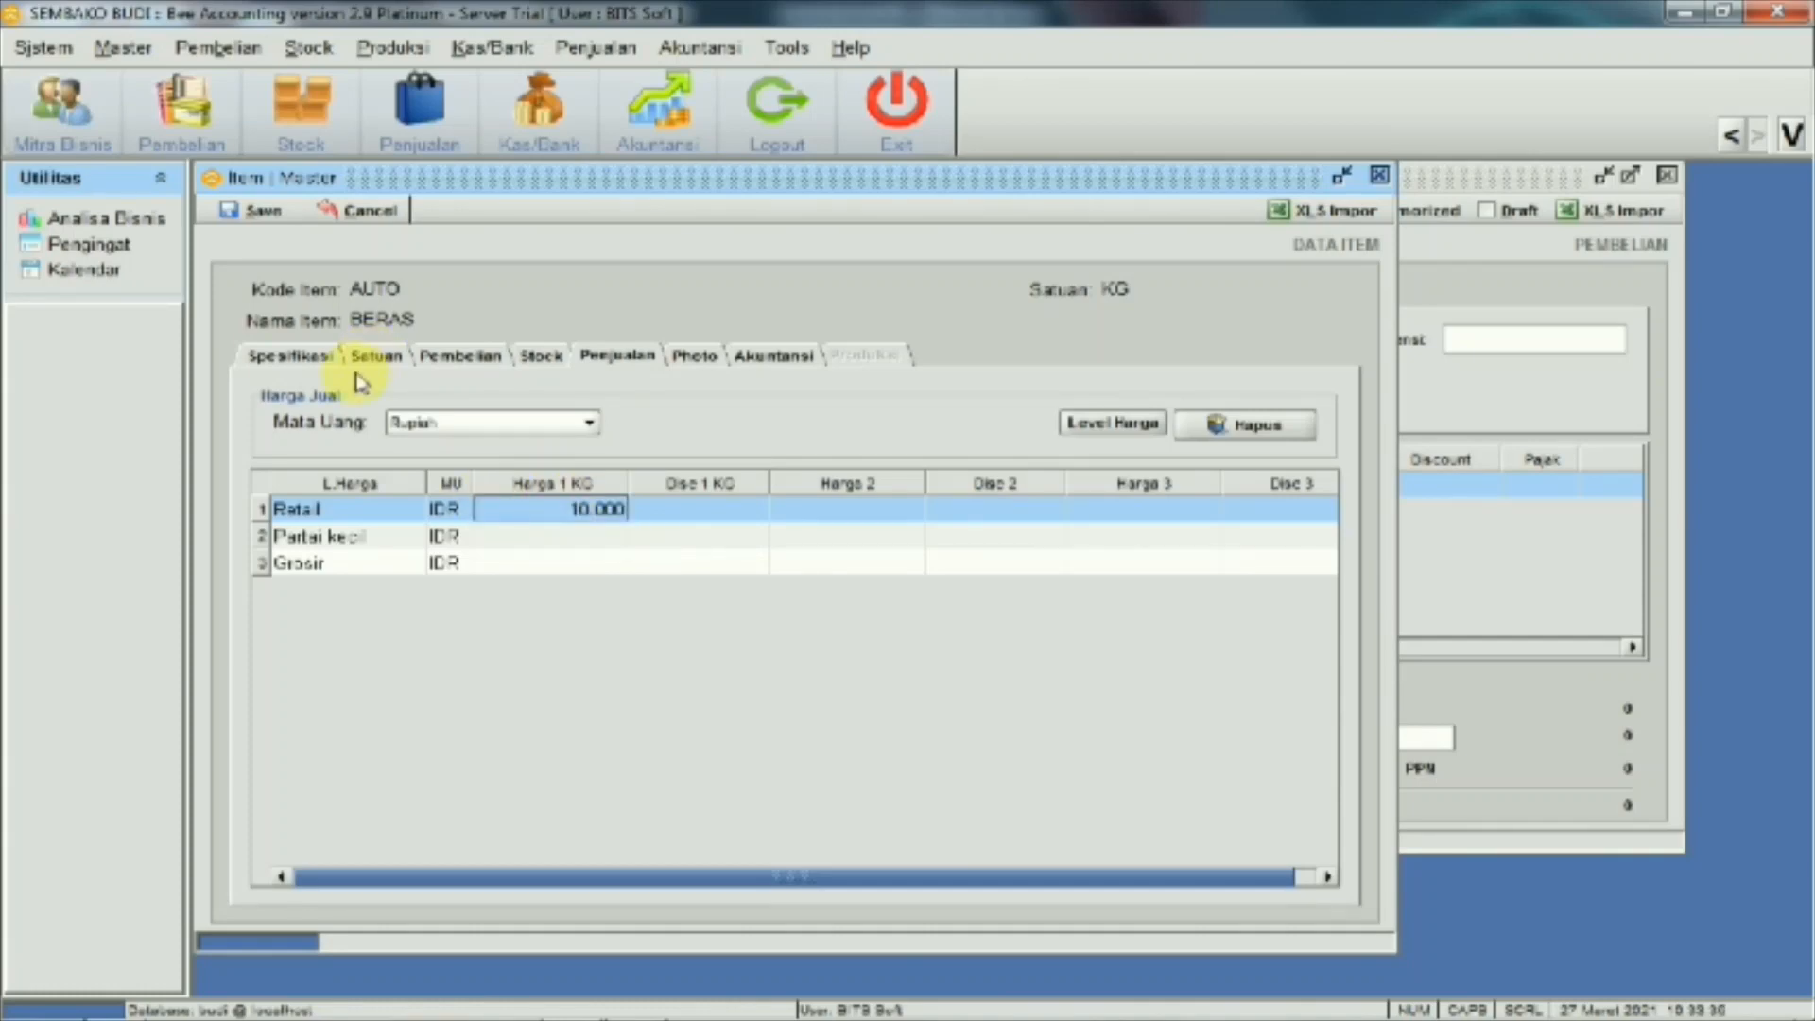
# Apply KG as the purchase unit and save BERAS as item 001002
pyautogui.click(293, 356)
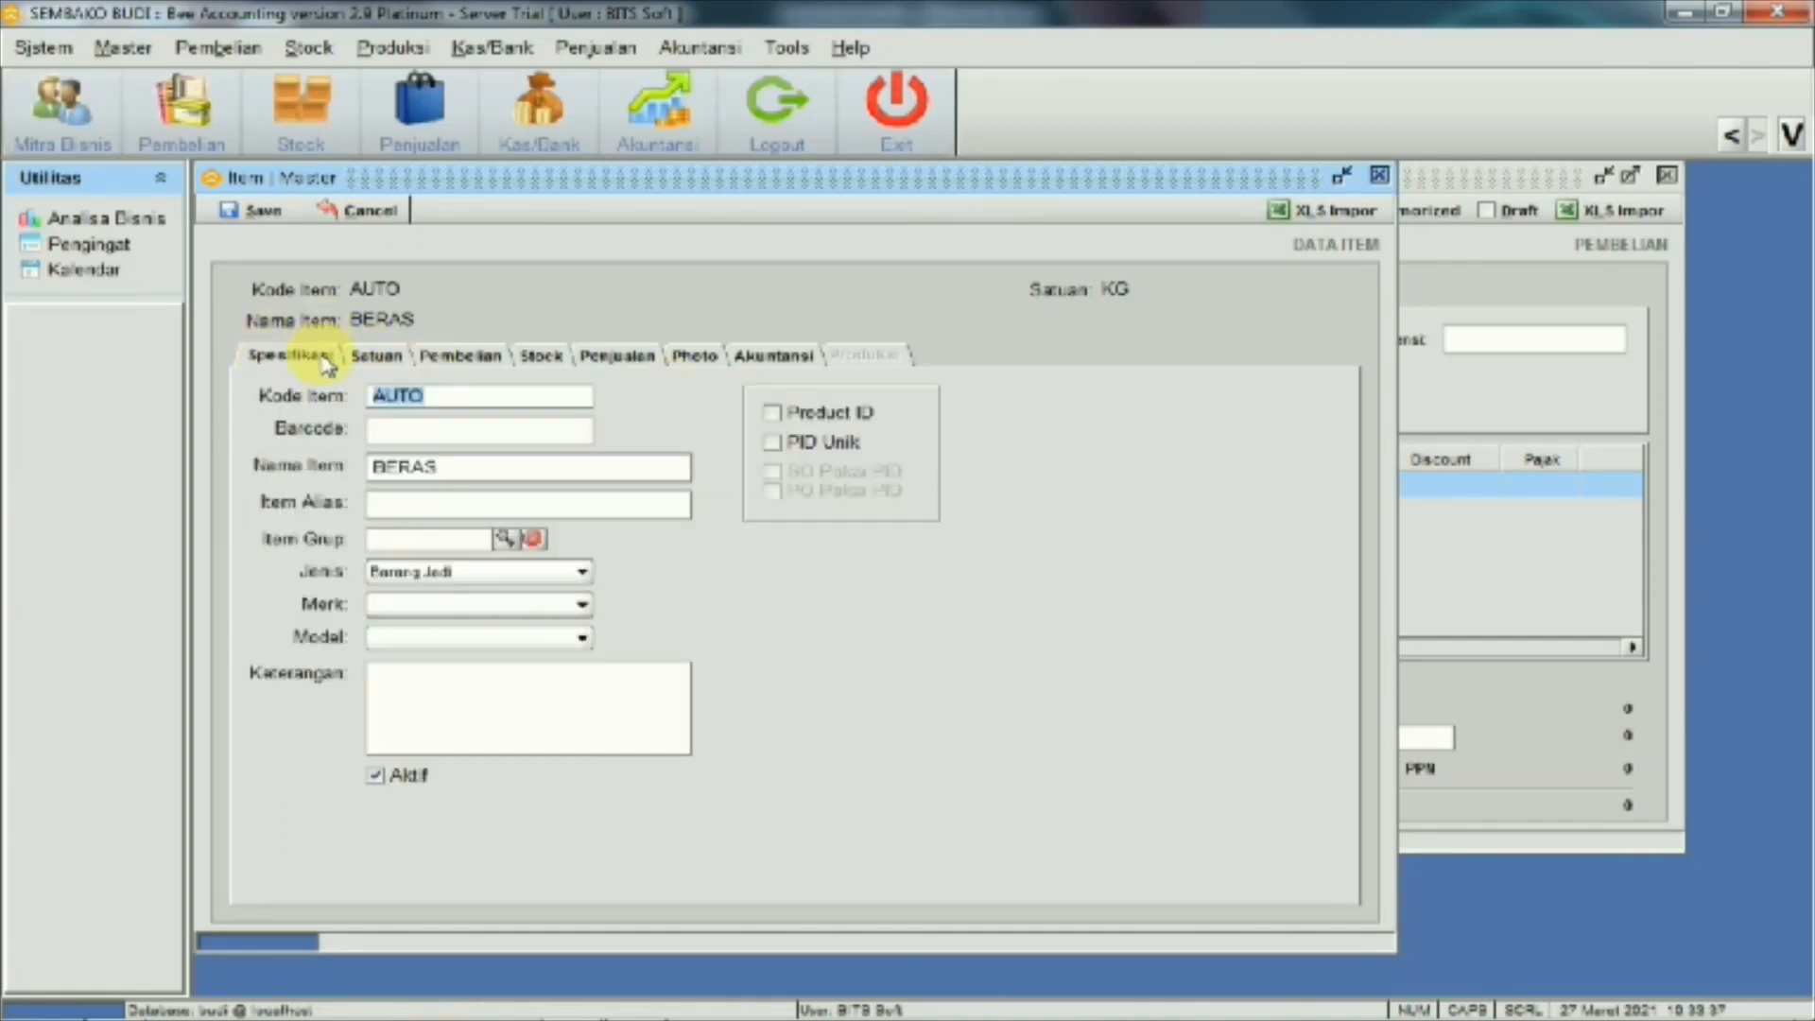
pyautogui.click(378, 359)
pyautogui.click(708, 605)
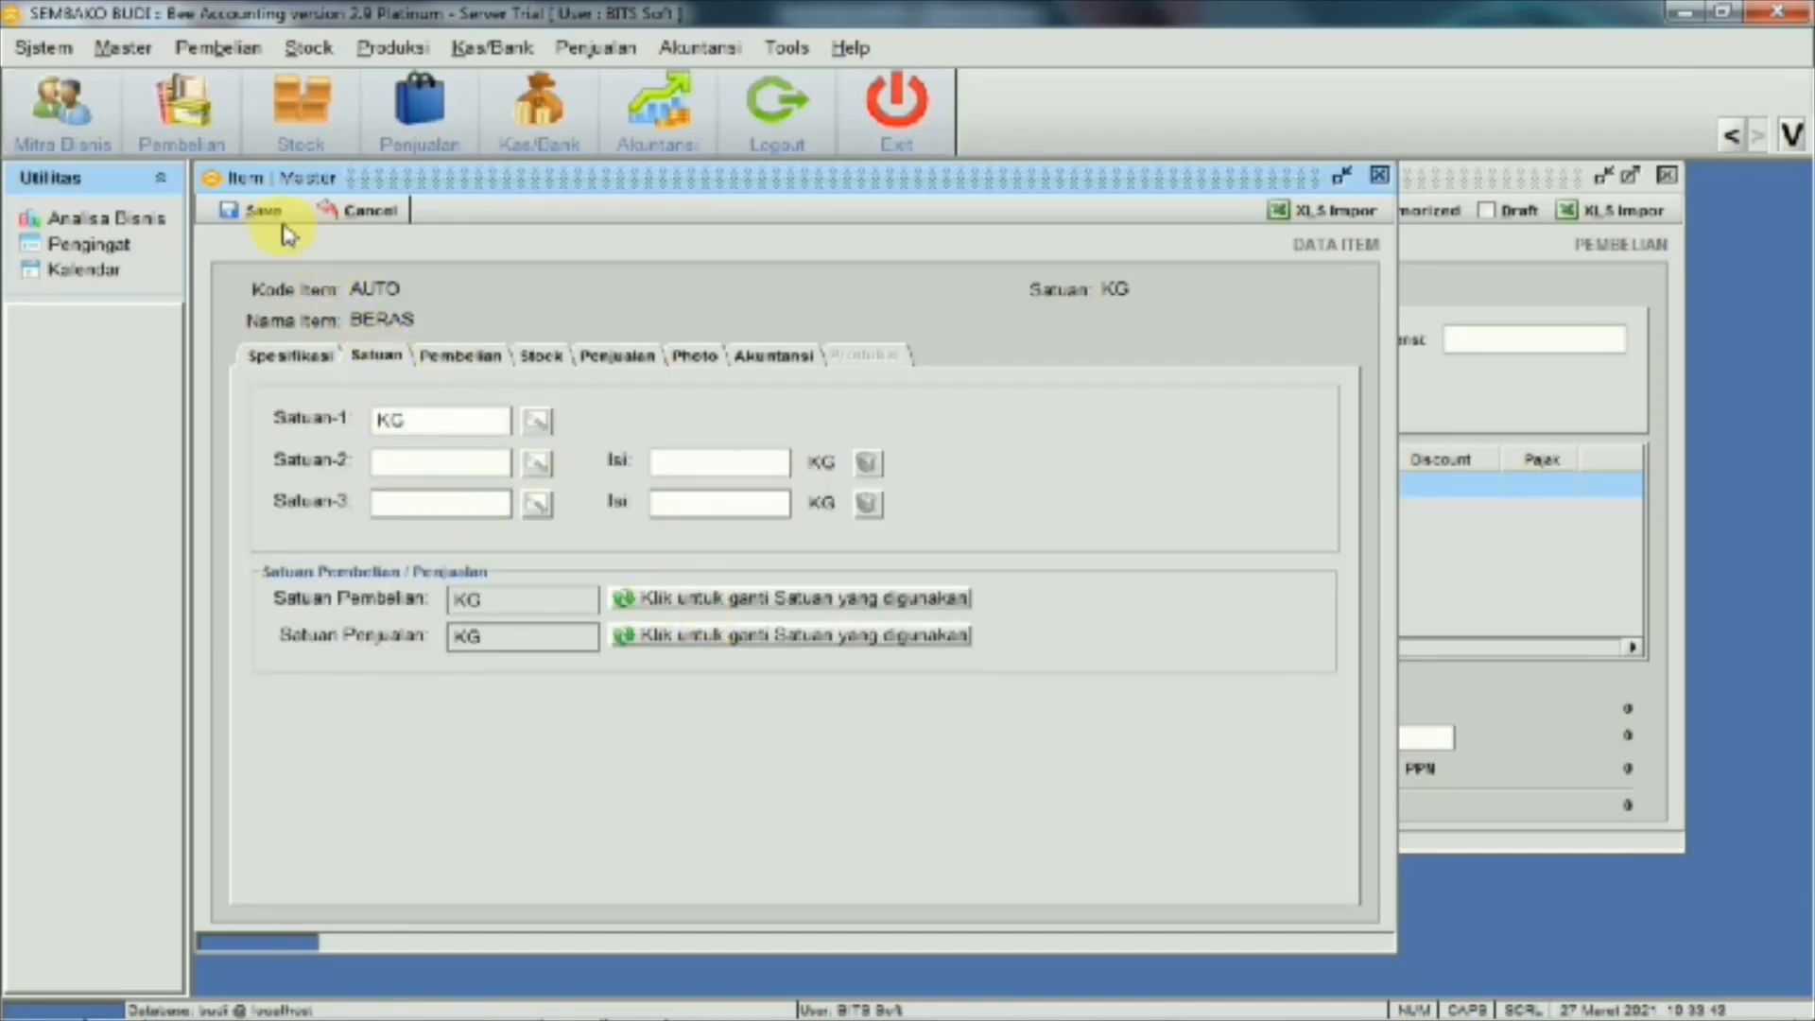
pyautogui.click(278, 358)
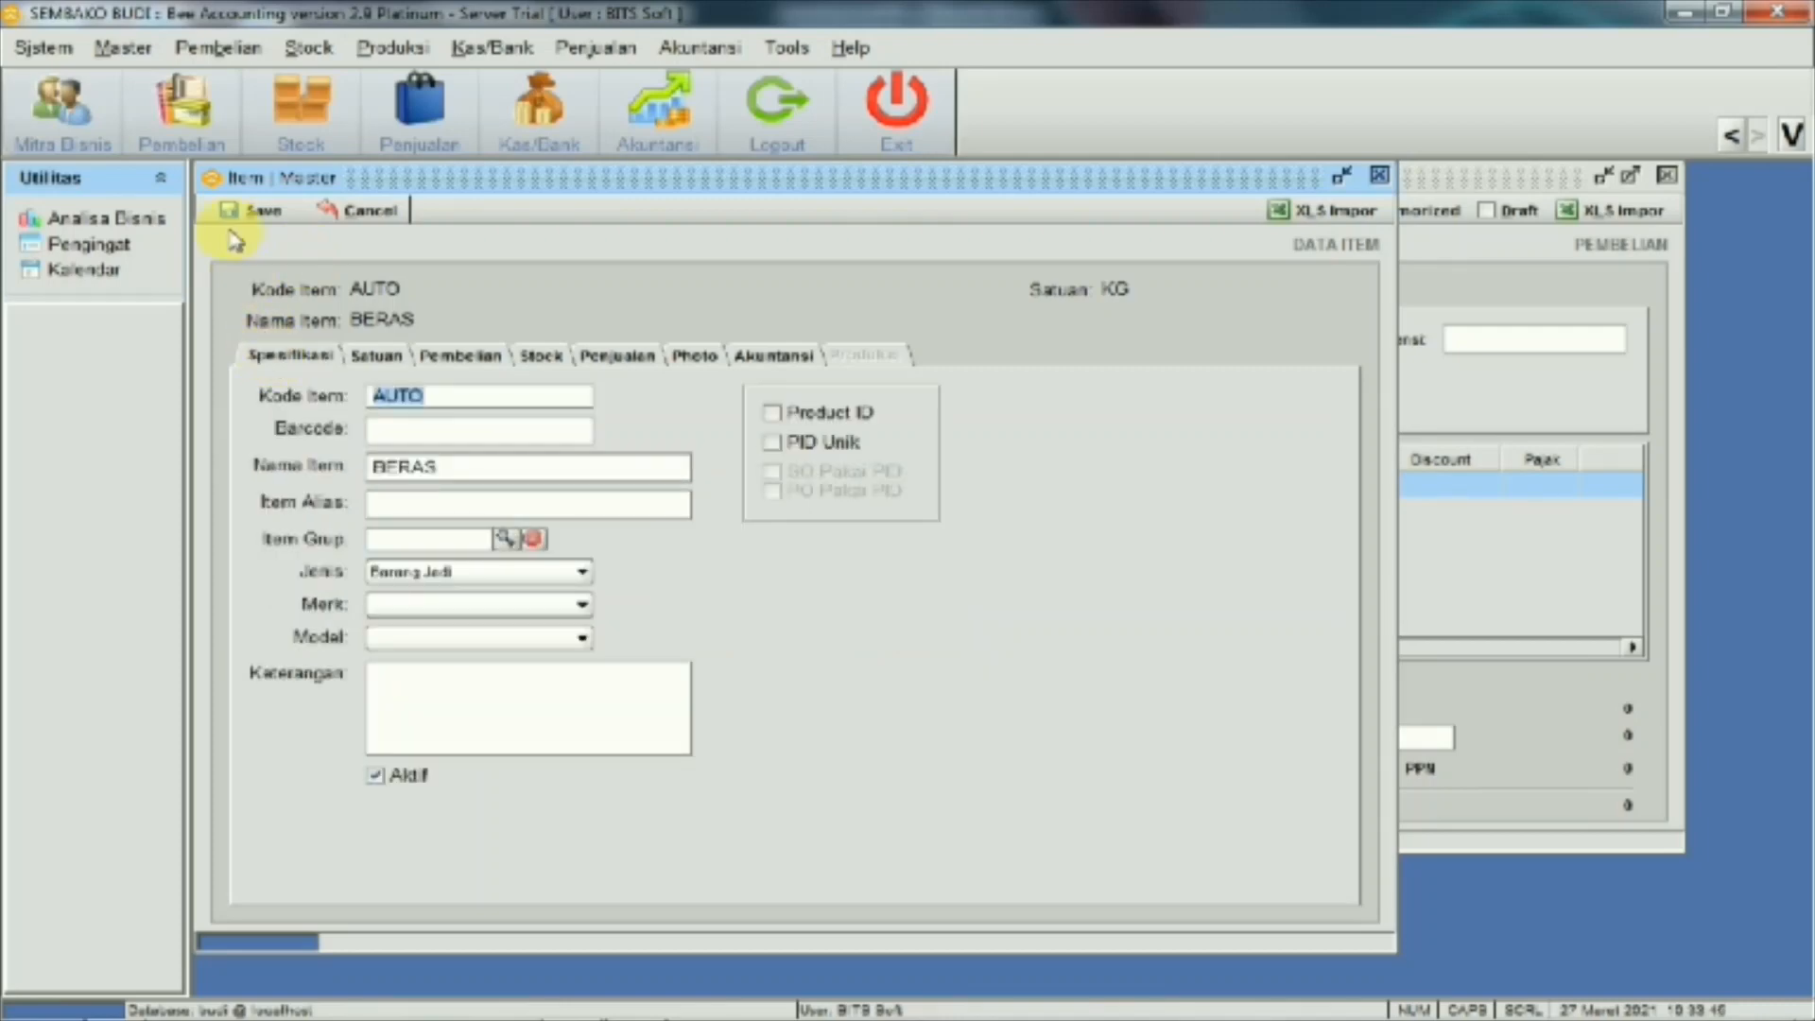
pyautogui.click(232, 213)
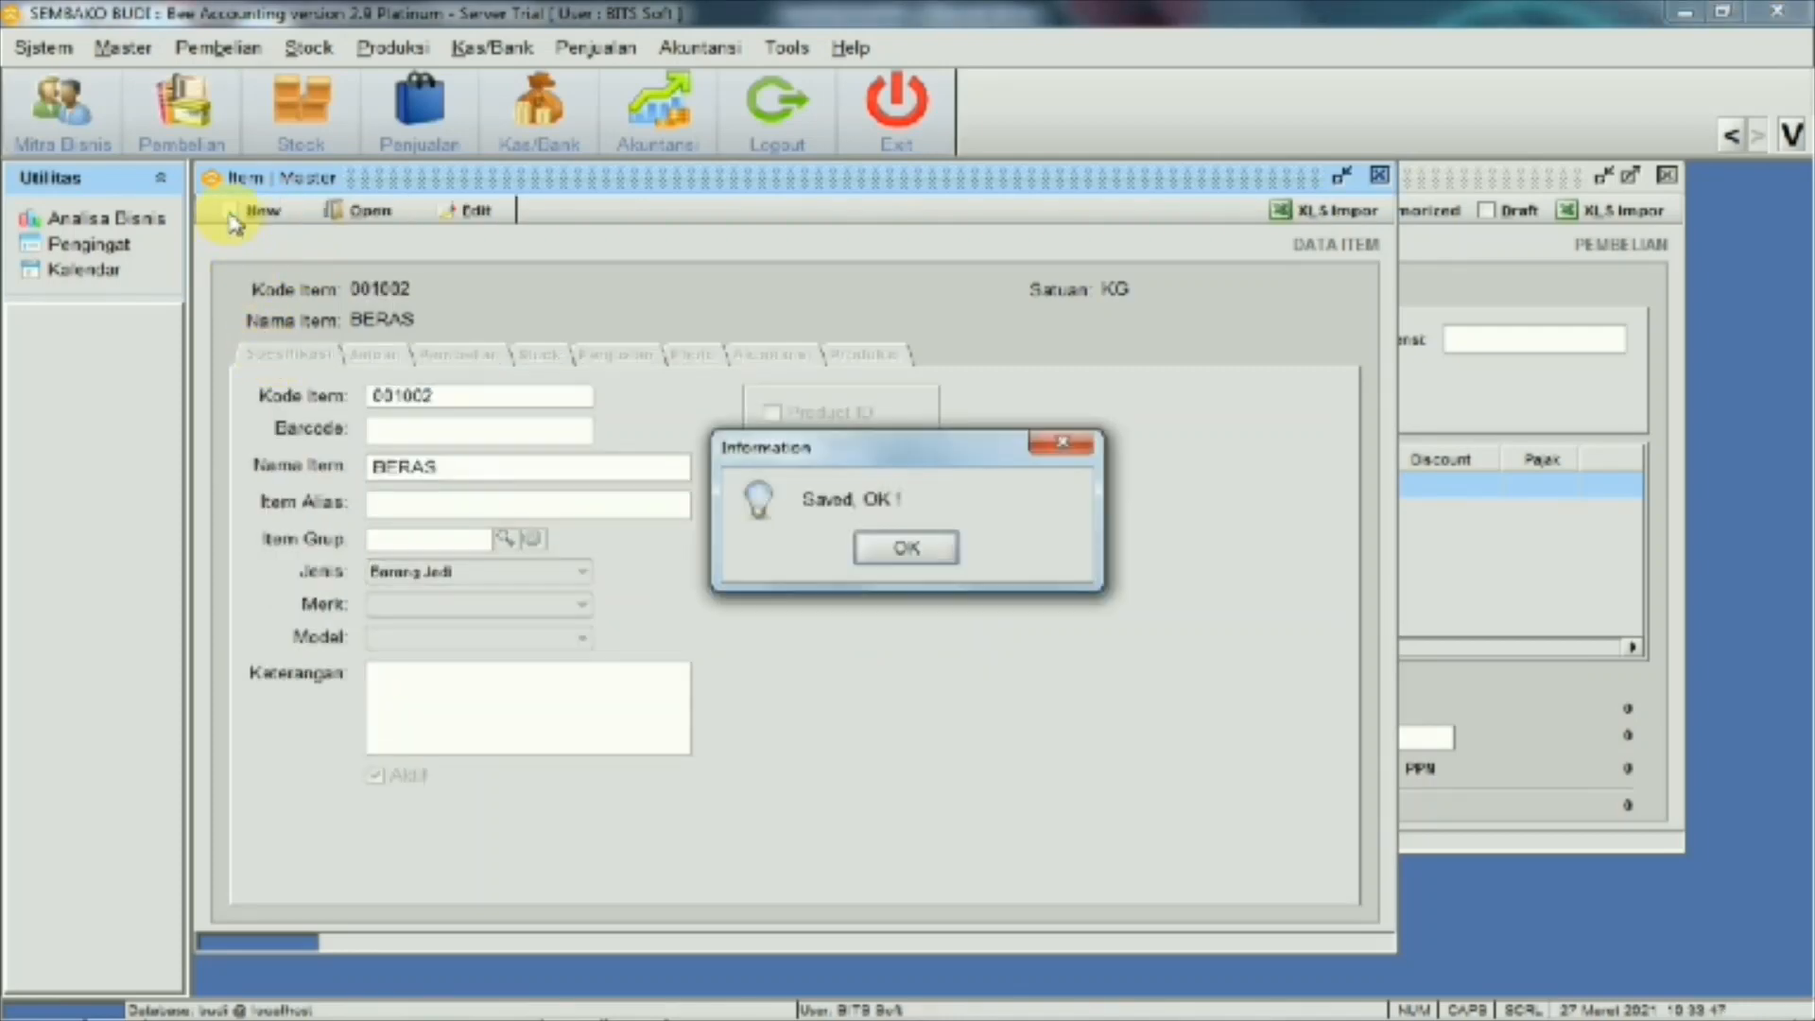
pyautogui.click(908, 553)
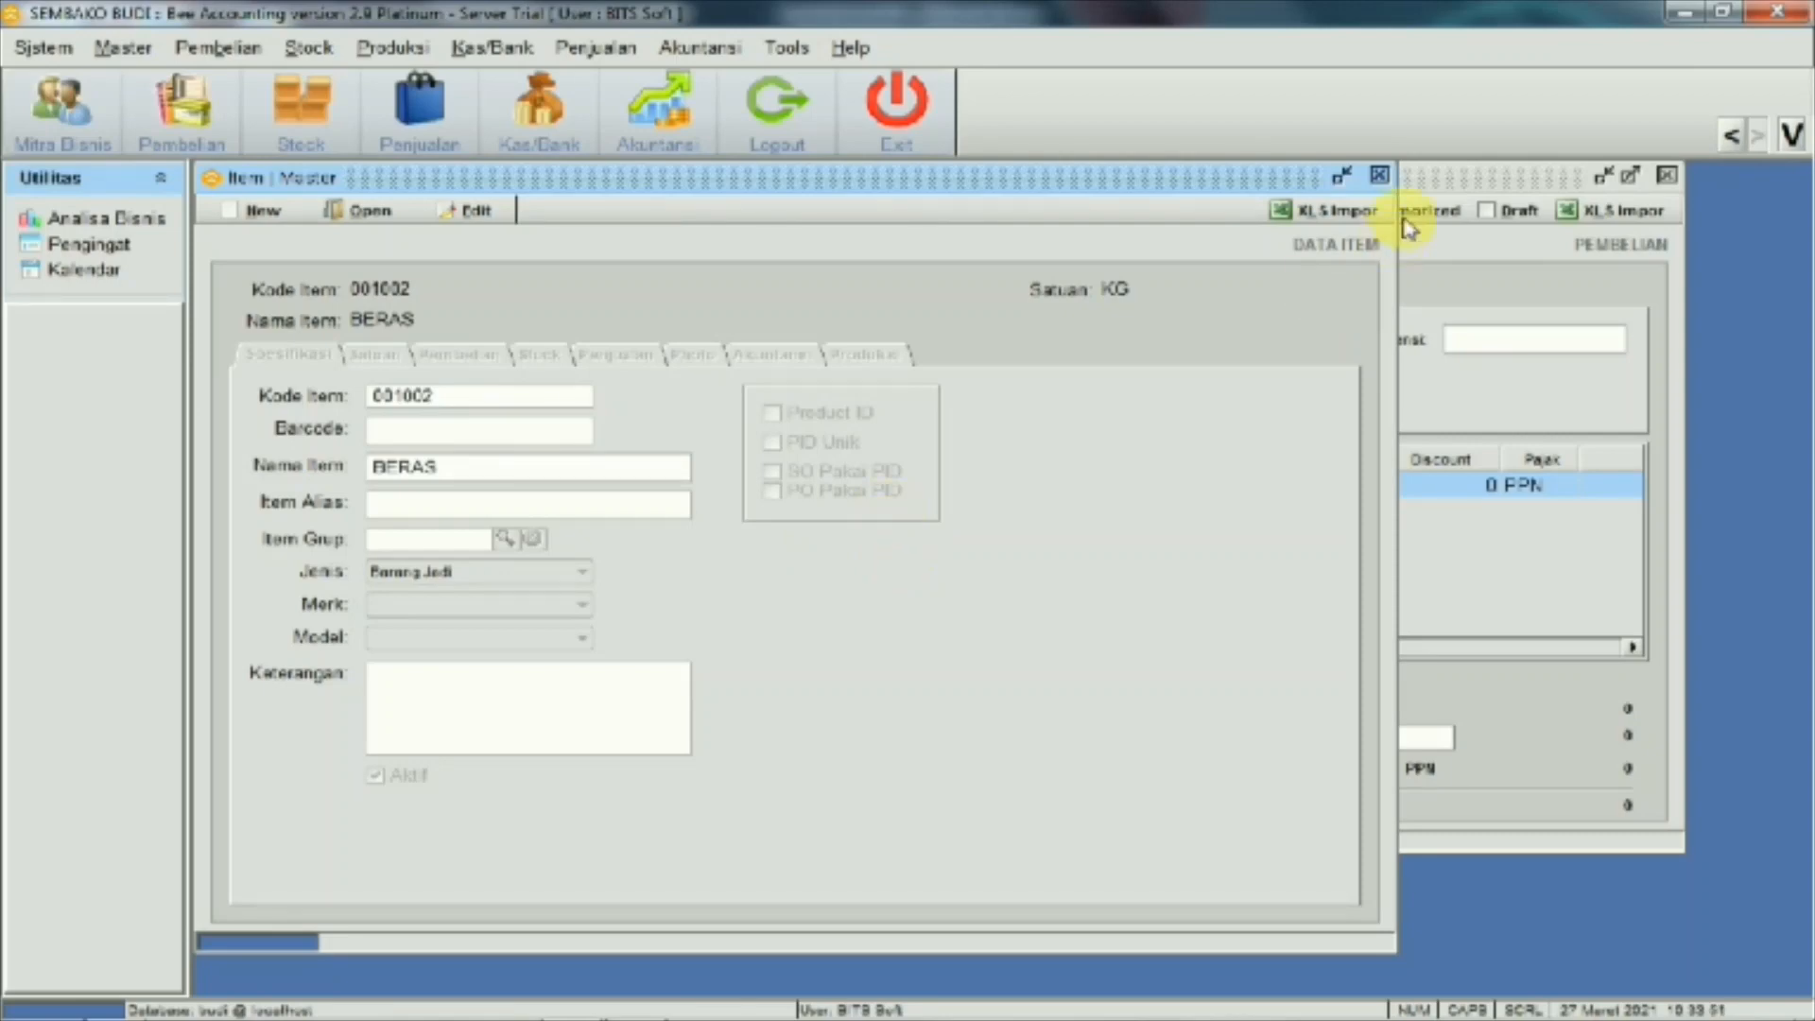
pyautogui.click(1381, 178)
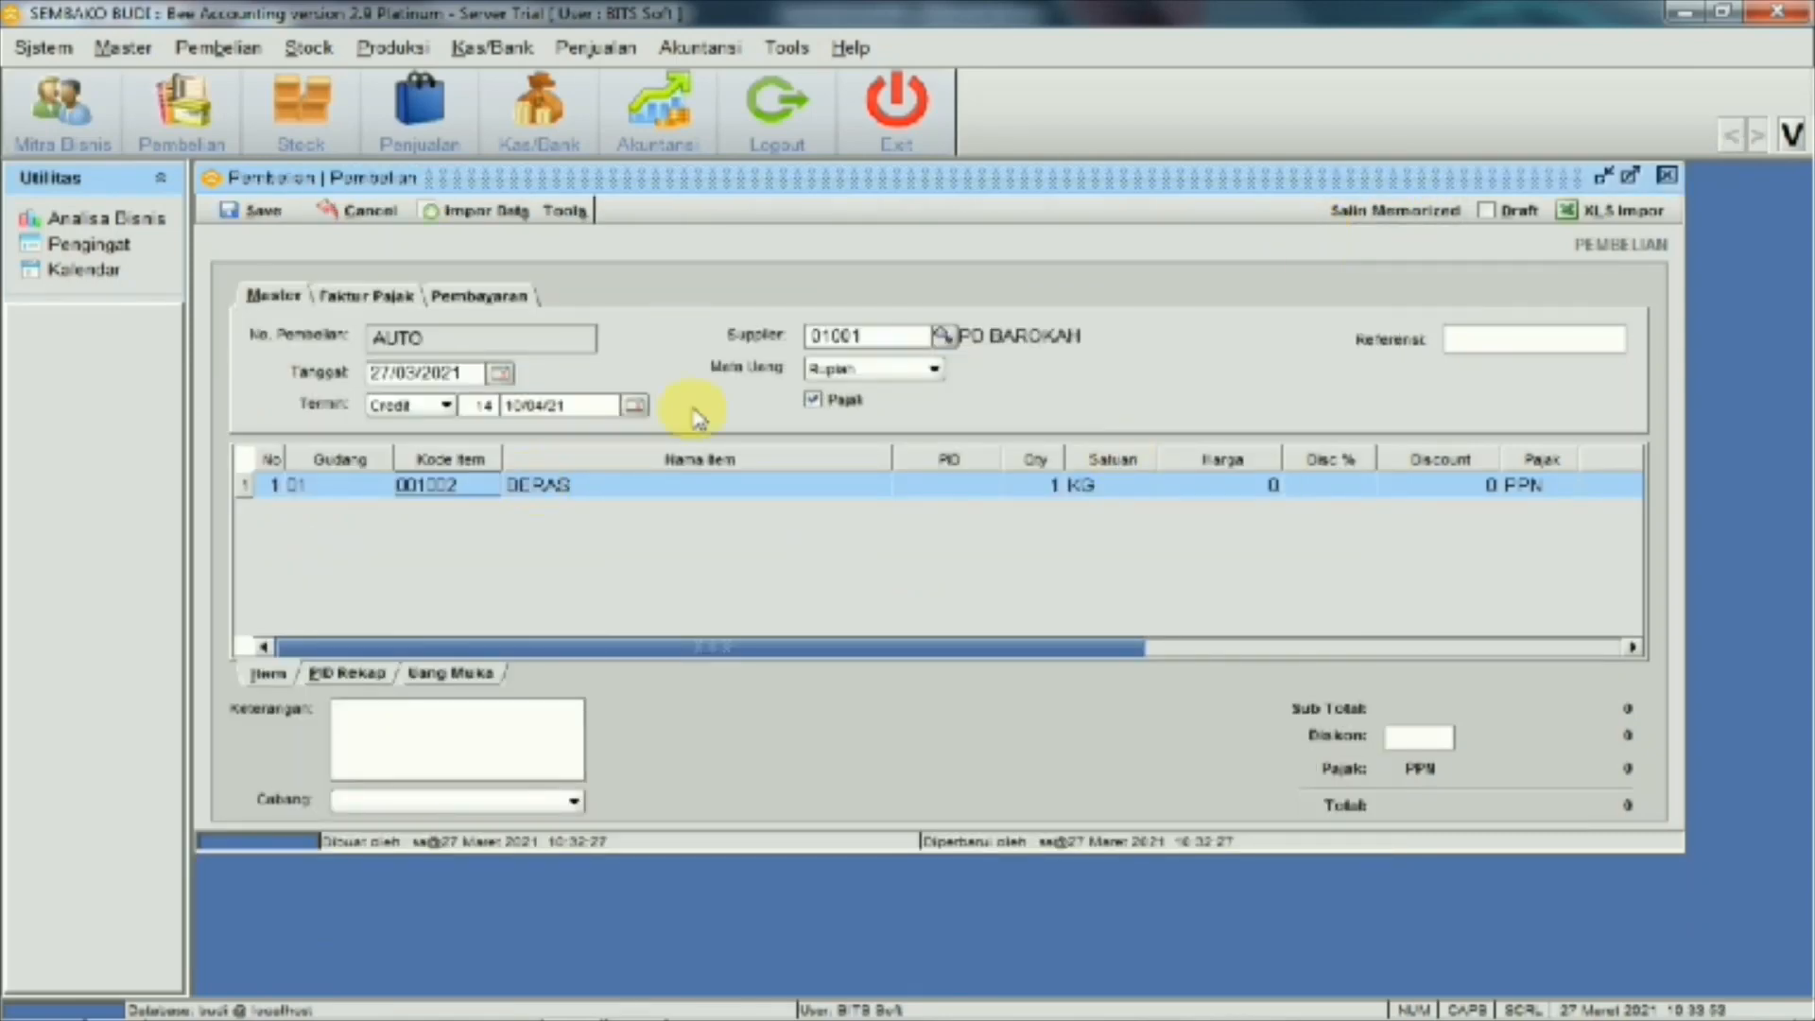
# Enter 1.000 KG of BERAS at a unit price of 9.000
pyautogui.click(1050, 491)
pyautogui.click(1042, 488)
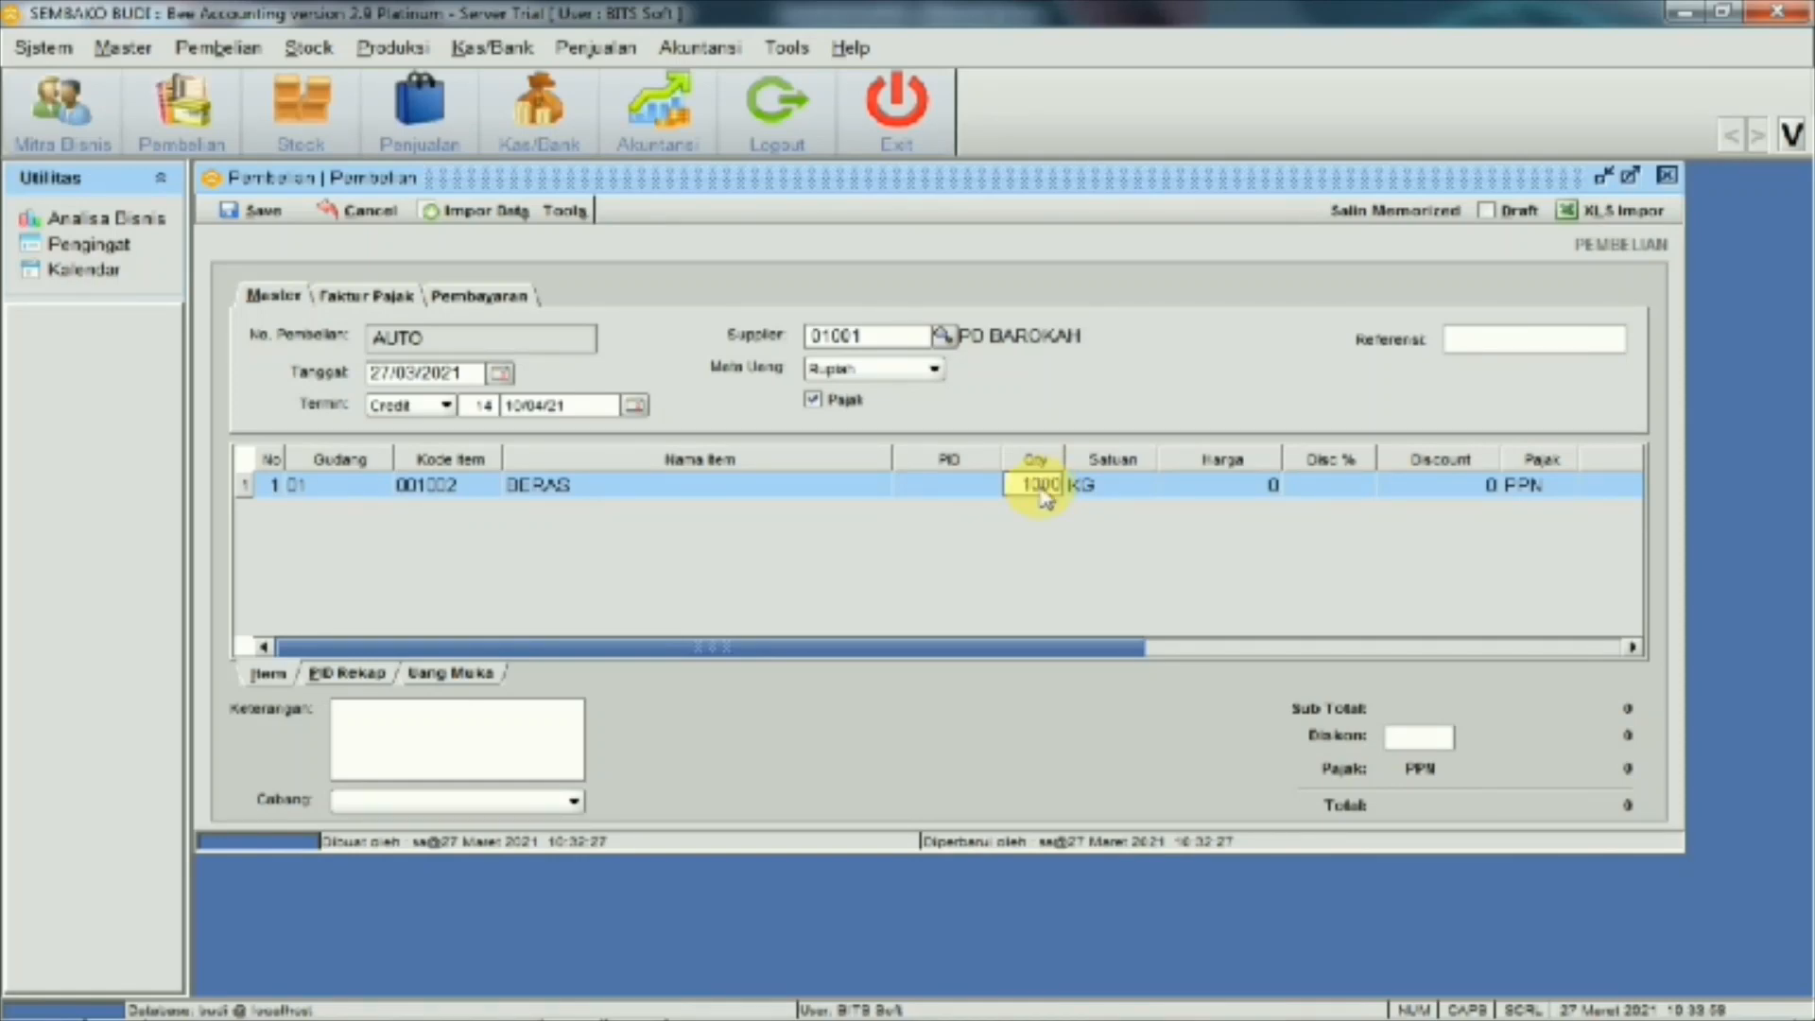
pyautogui.click(1191, 486)
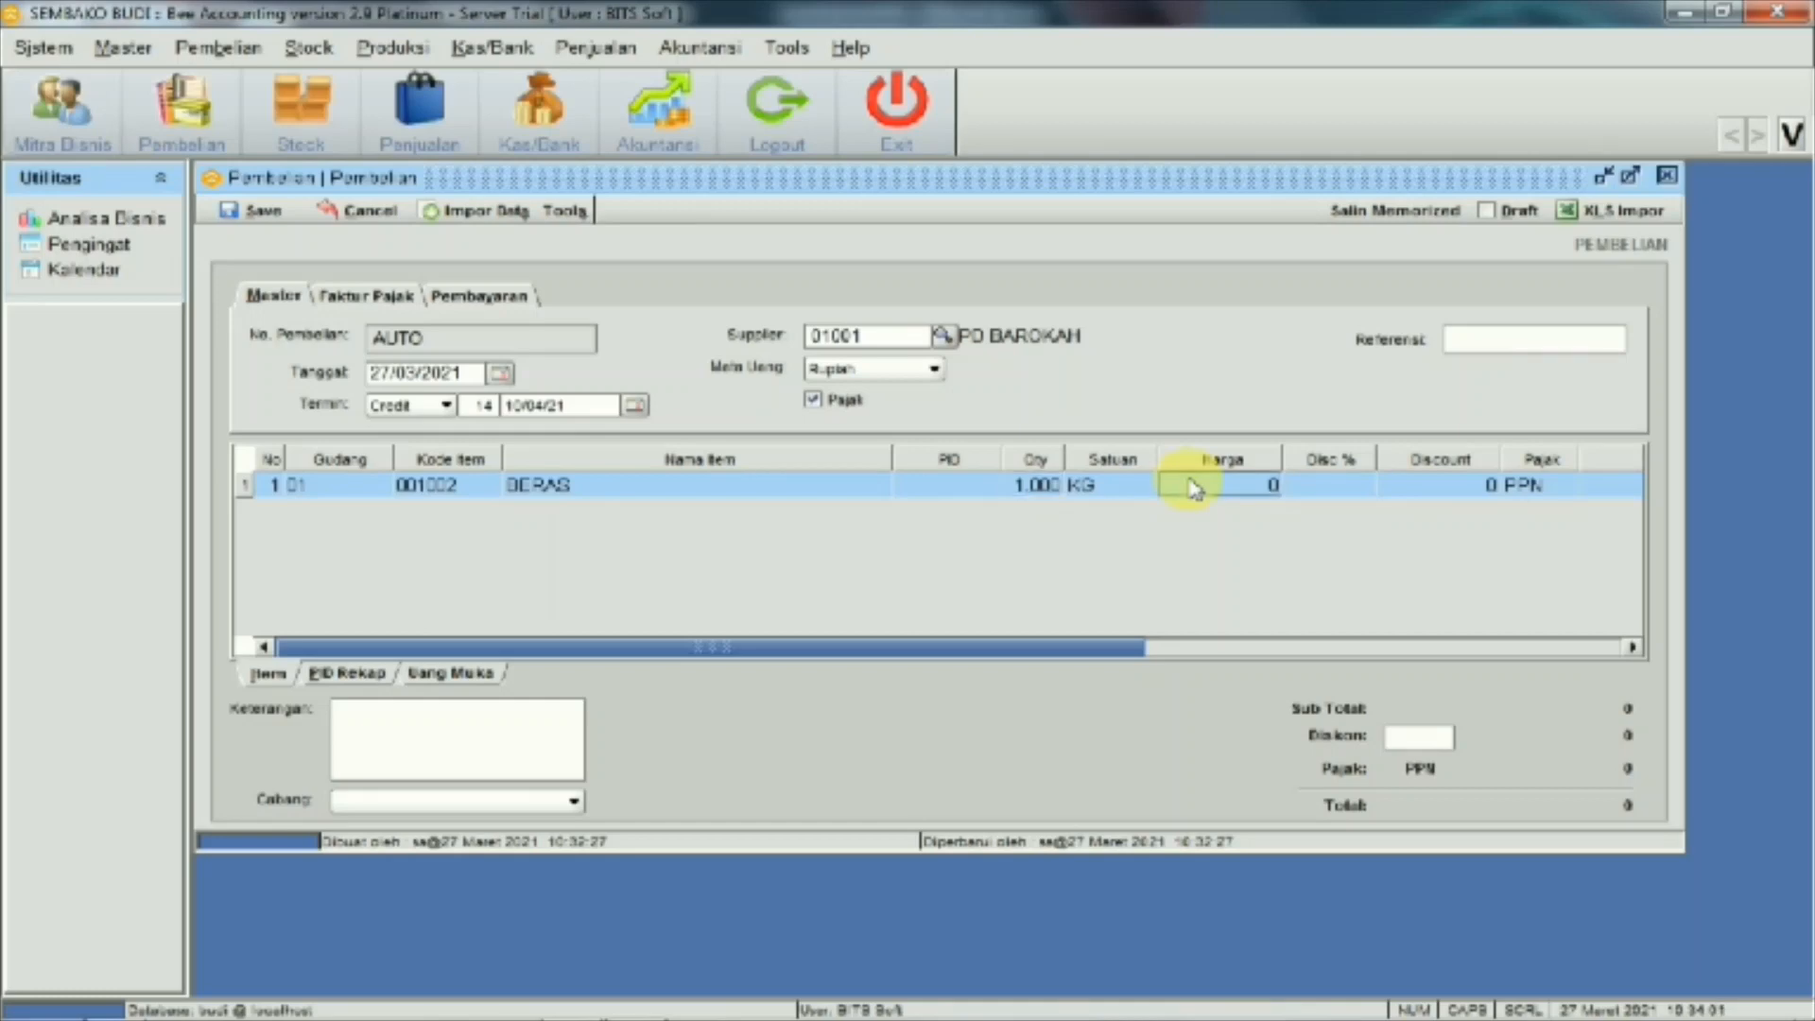
pyautogui.write('9000')
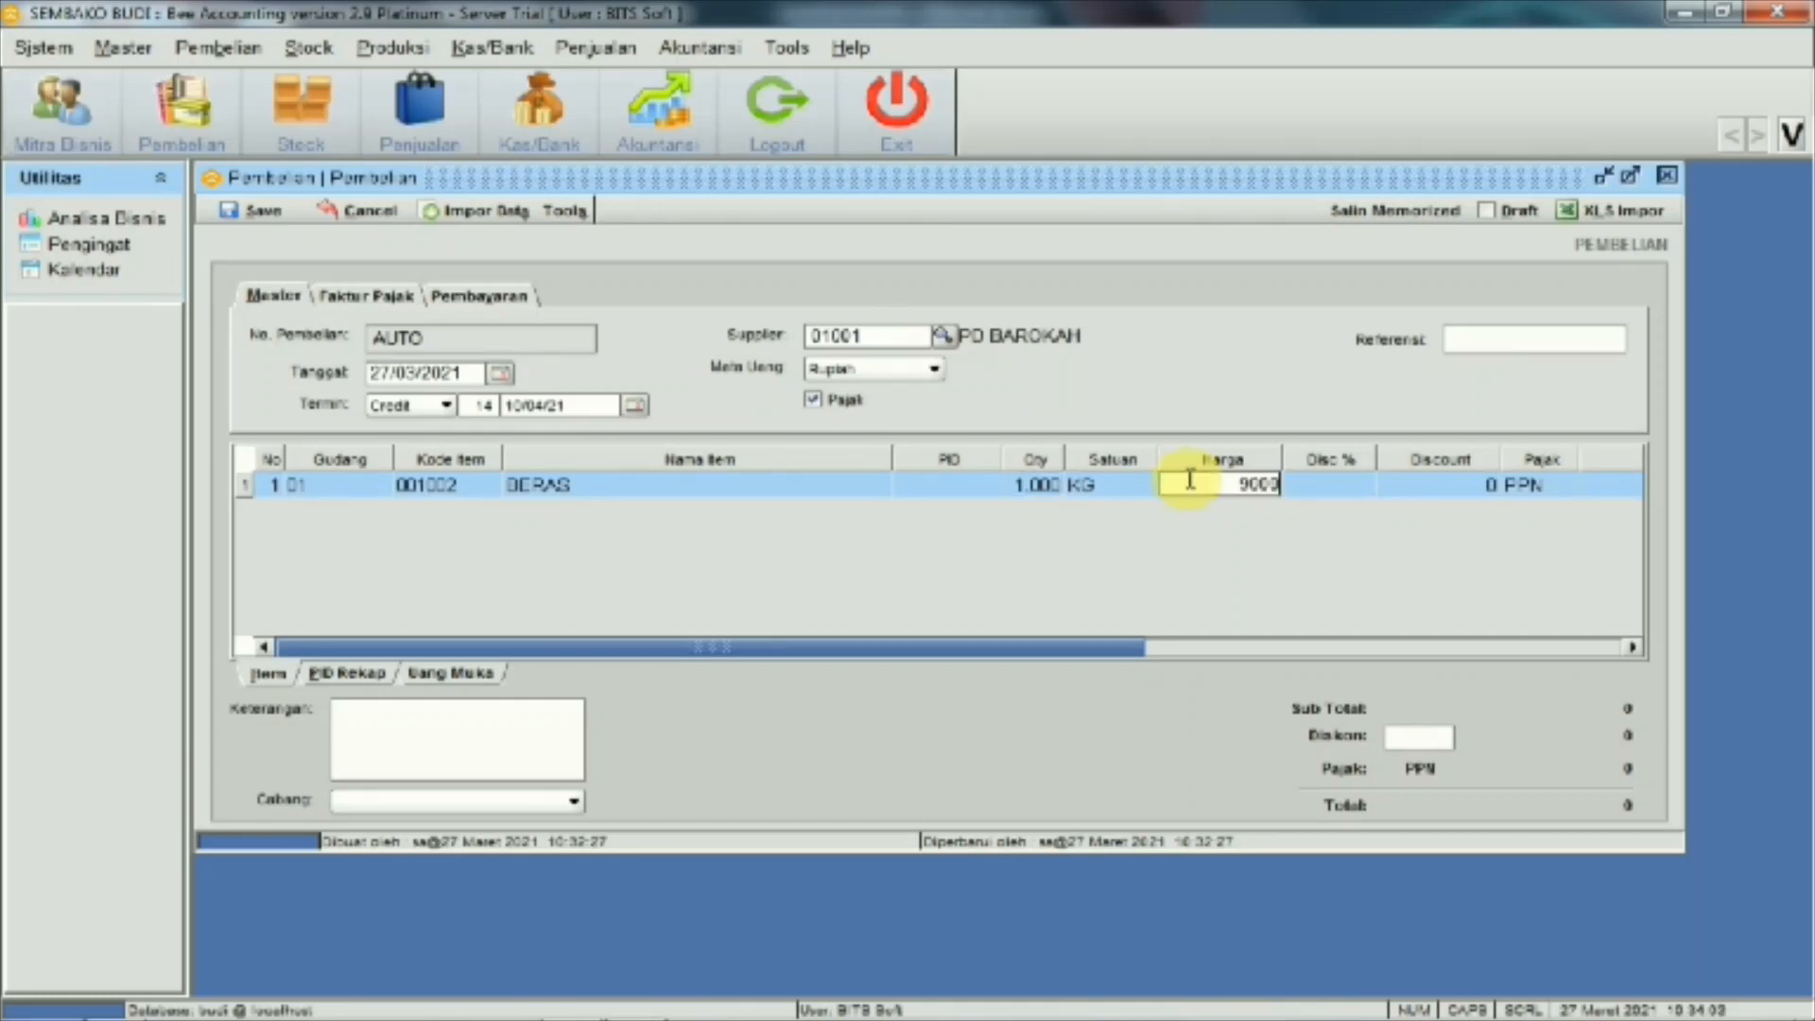
pyautogui.press('Return')
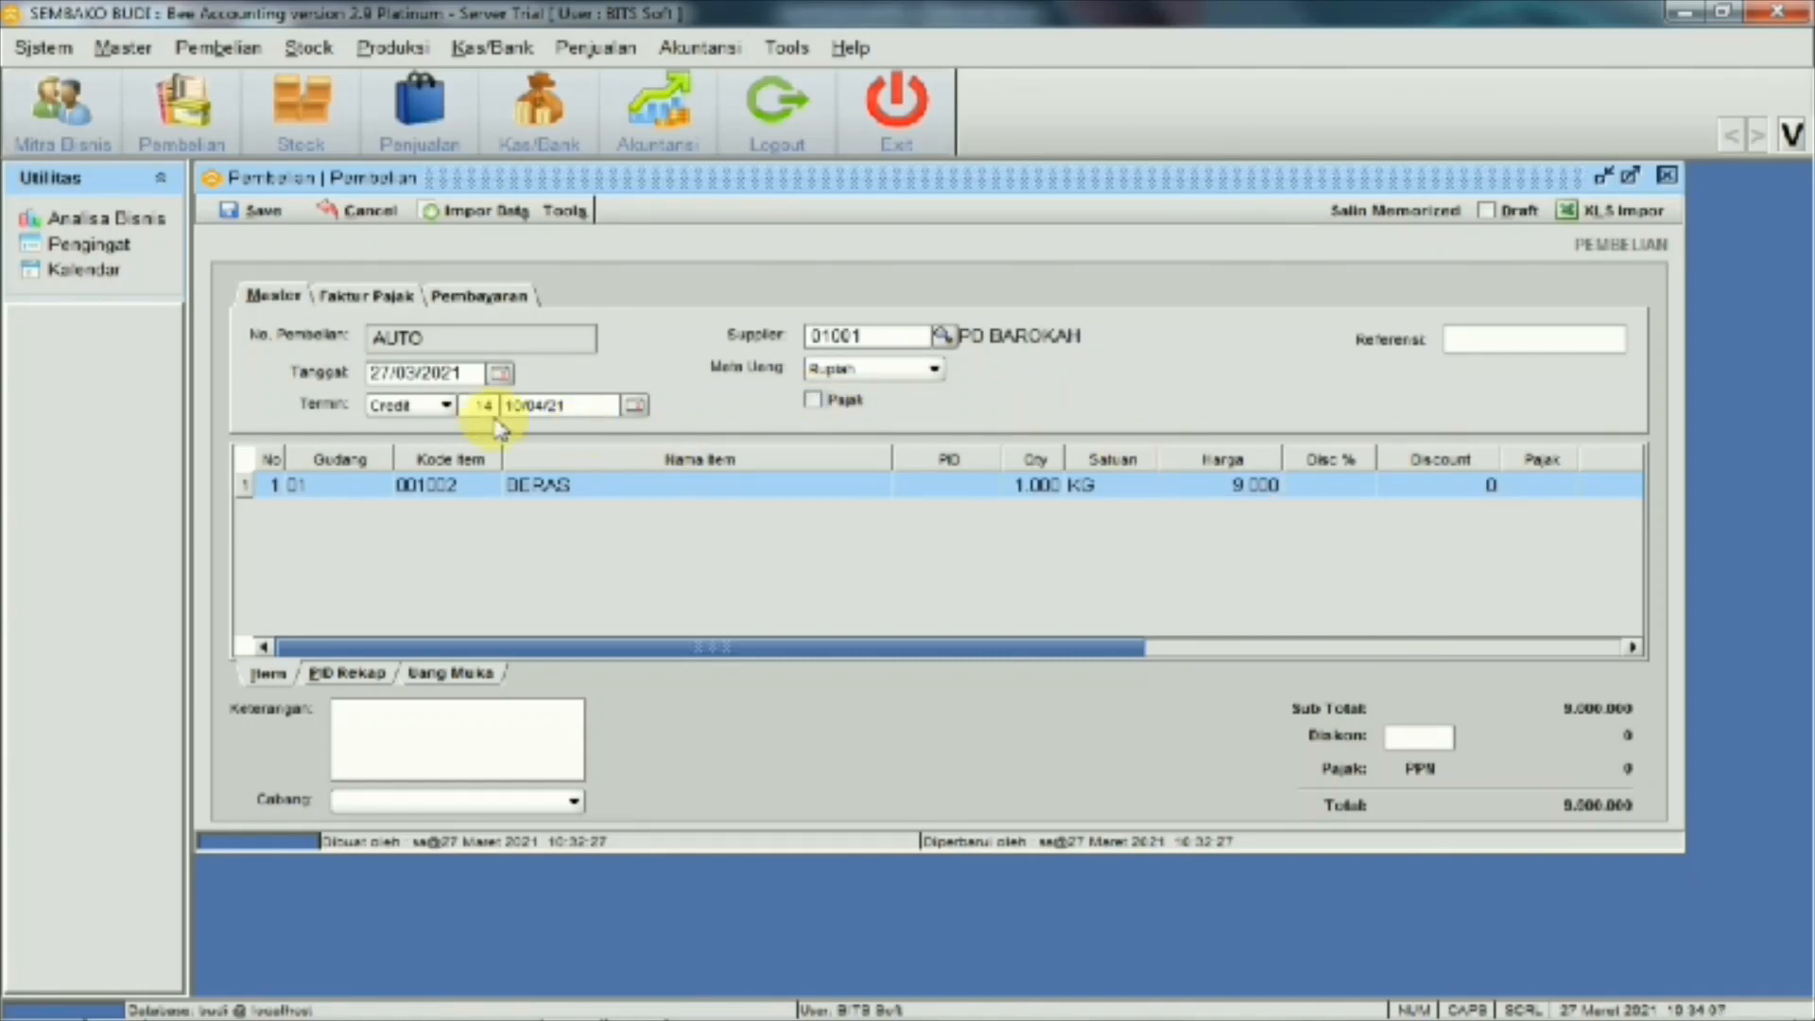
# Pay cash from Kas Utama, date it 03/03/2021, and save as BL00001001
pyautogui.click(447, 409)
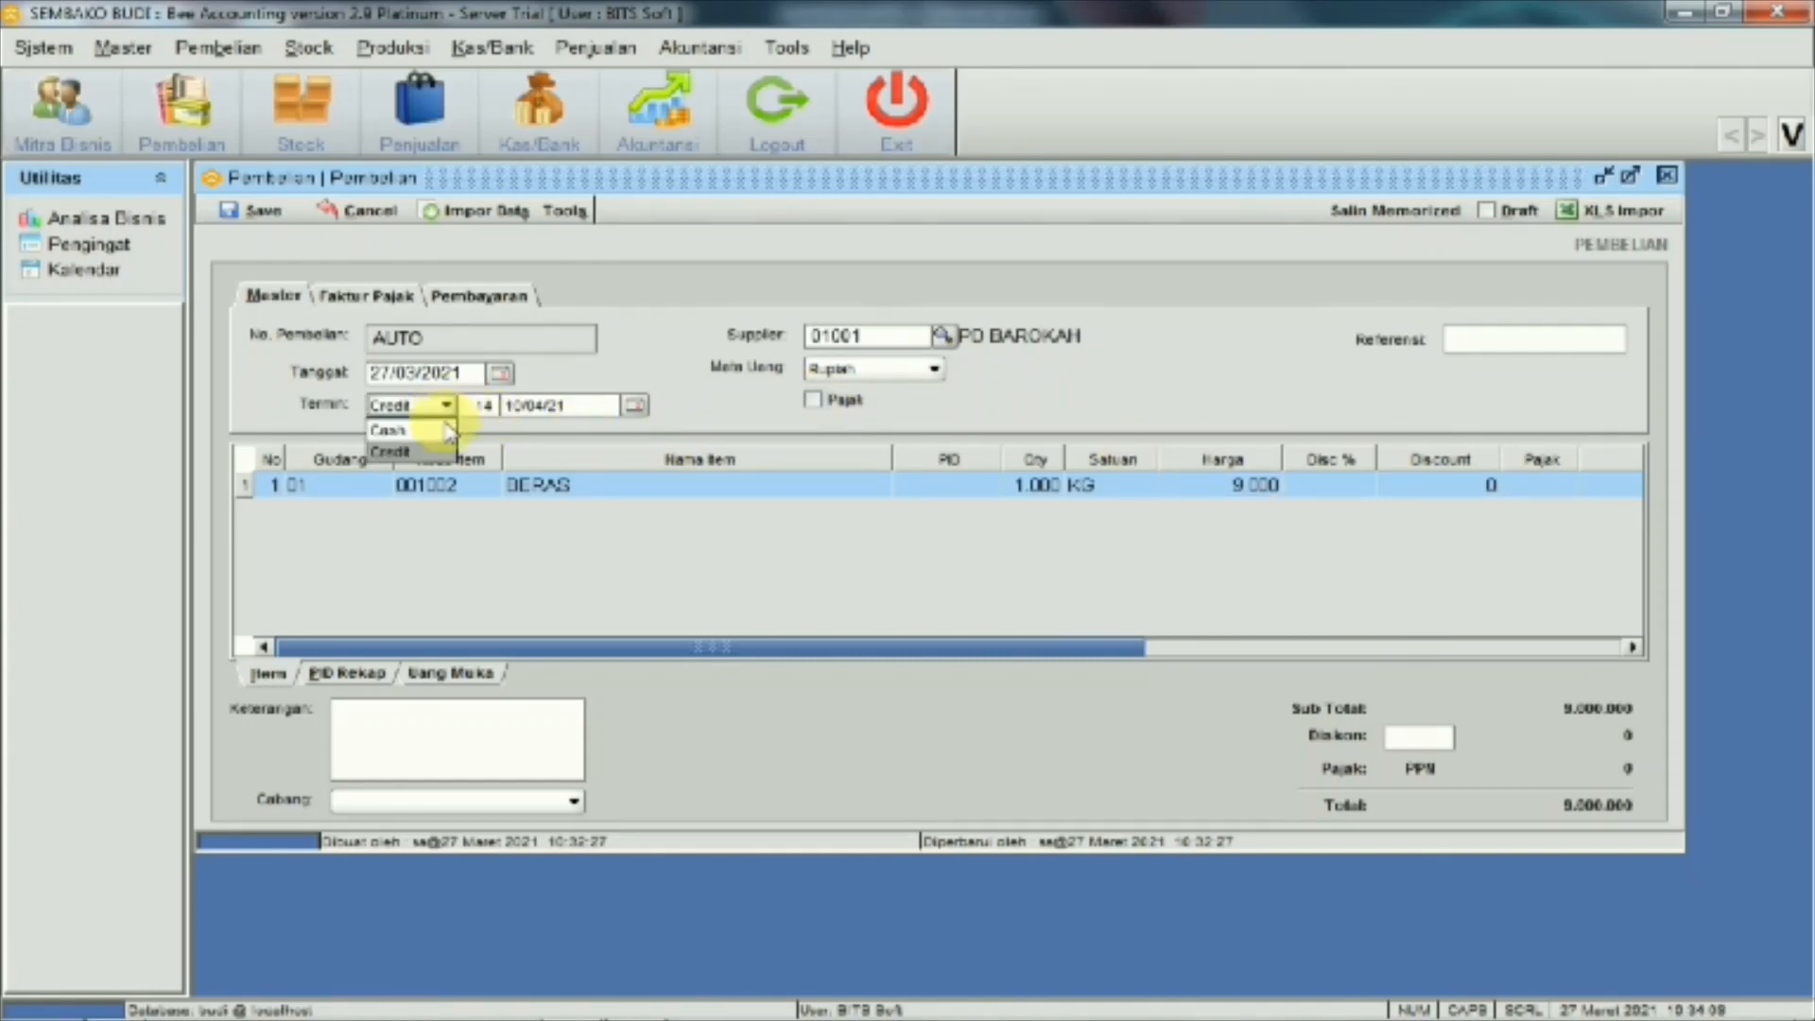
pyautogui.click(437, 423)
pyautogui.click(648, 407)
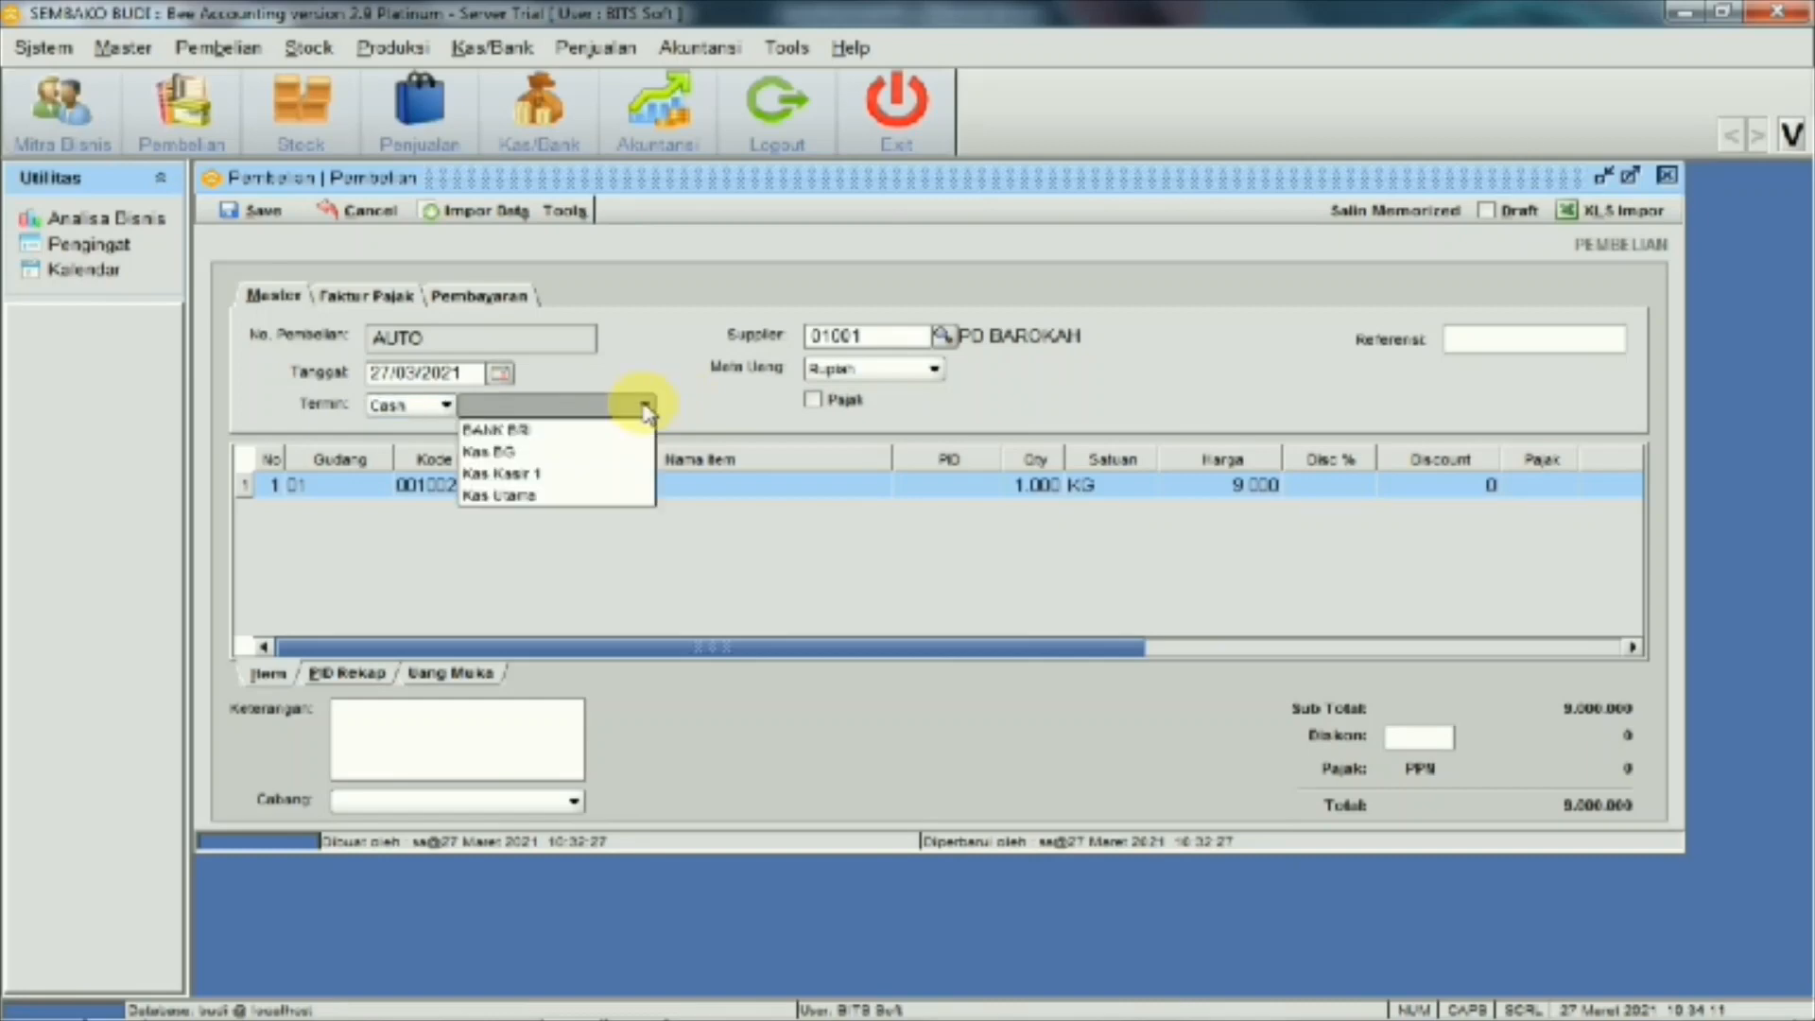
pyautogui.click(588, 494)
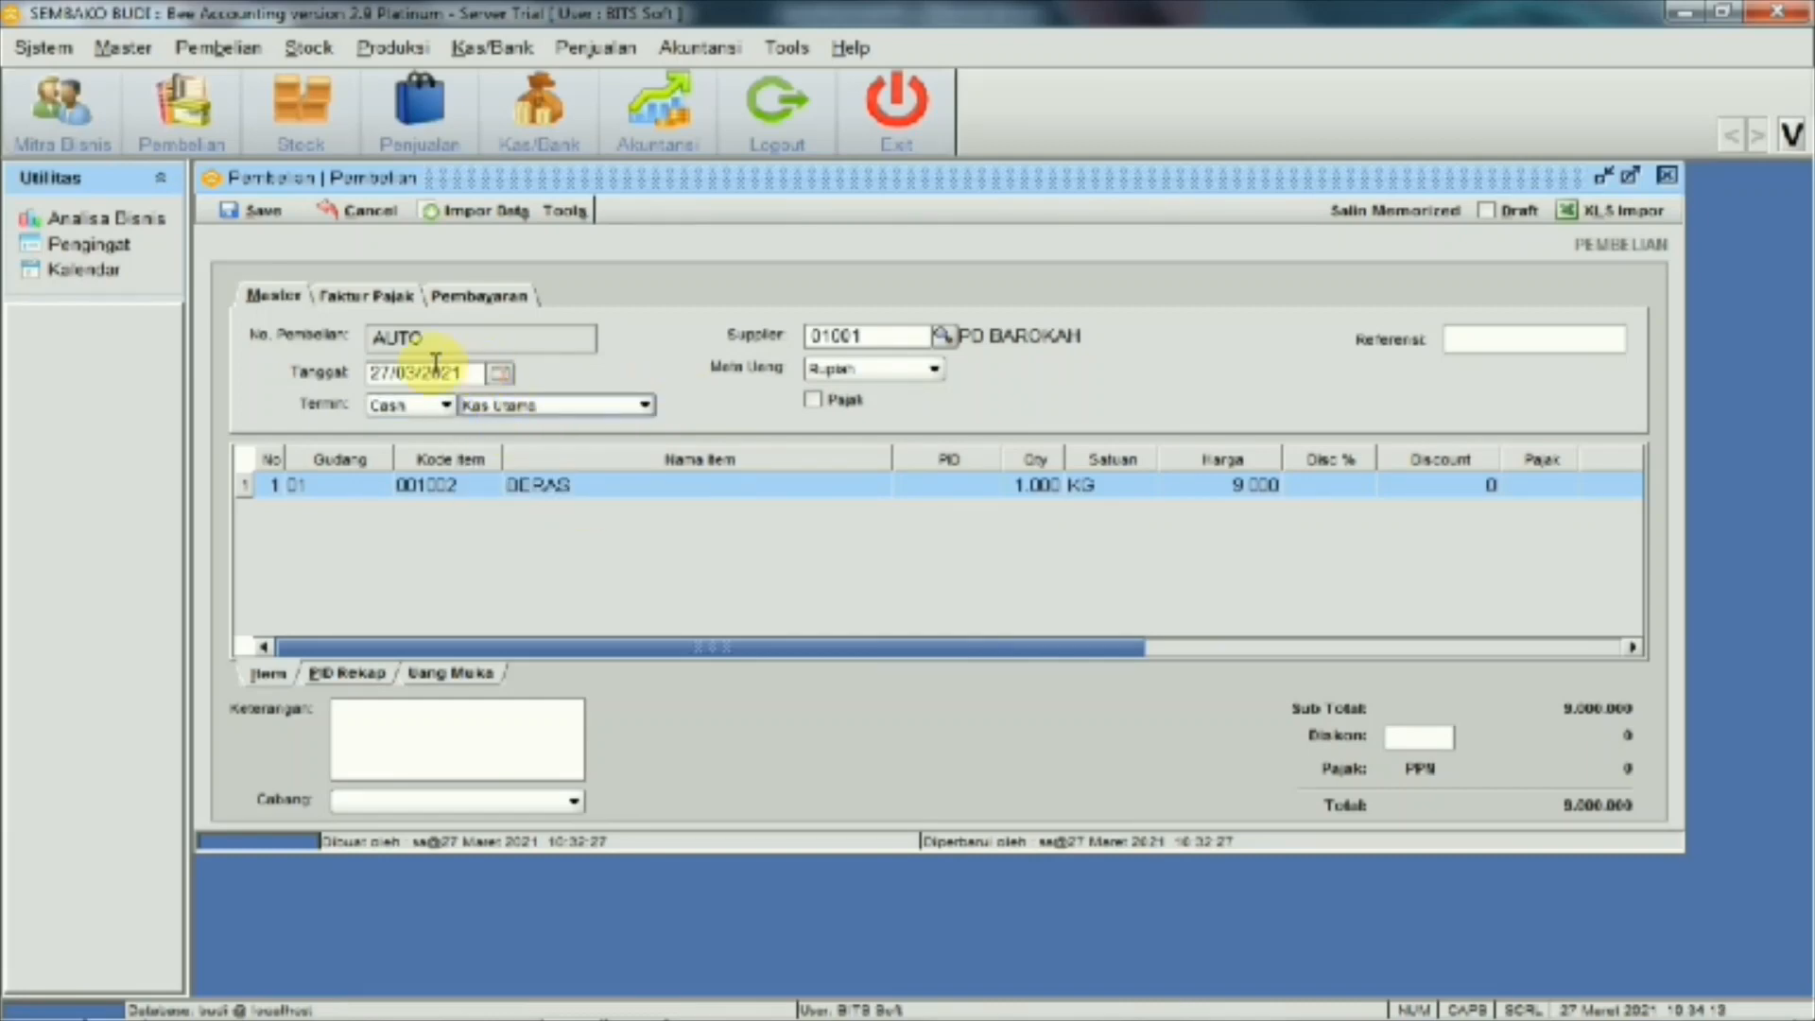
pyautogui.click(386, 374)
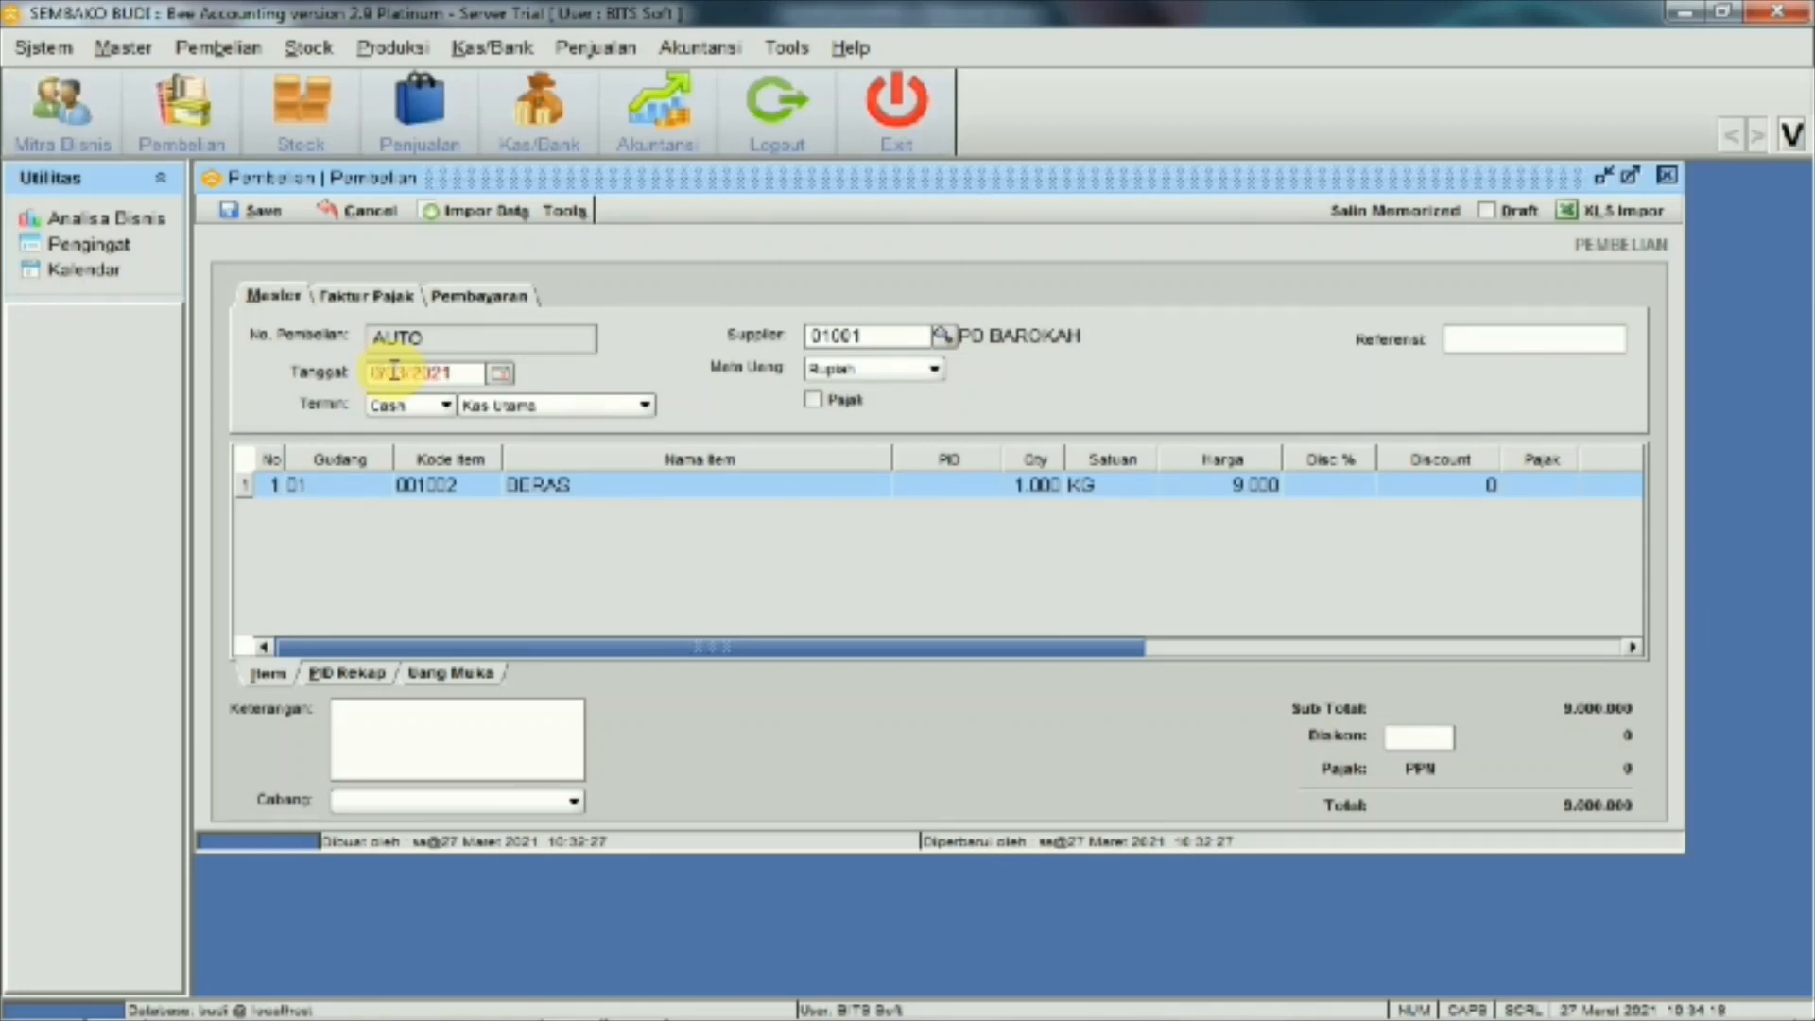
pyautogui.moveTo(851, 1002)
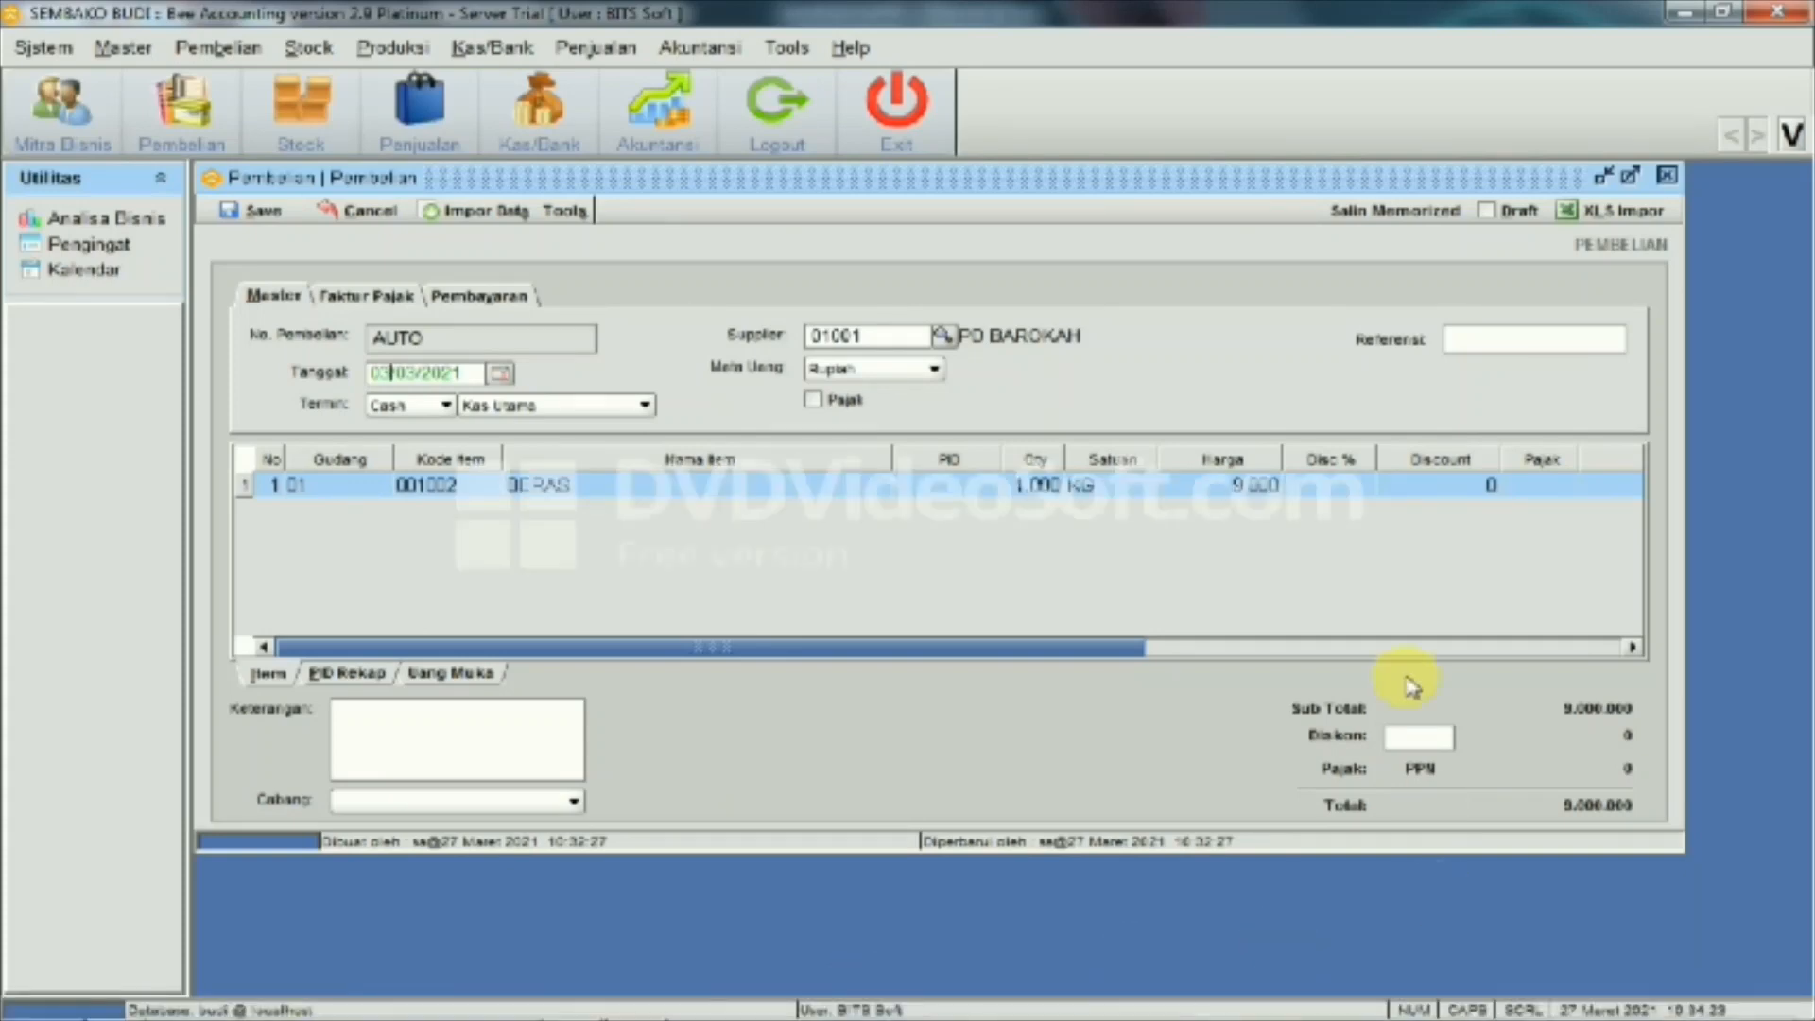
pyautogui.click(257, 223)
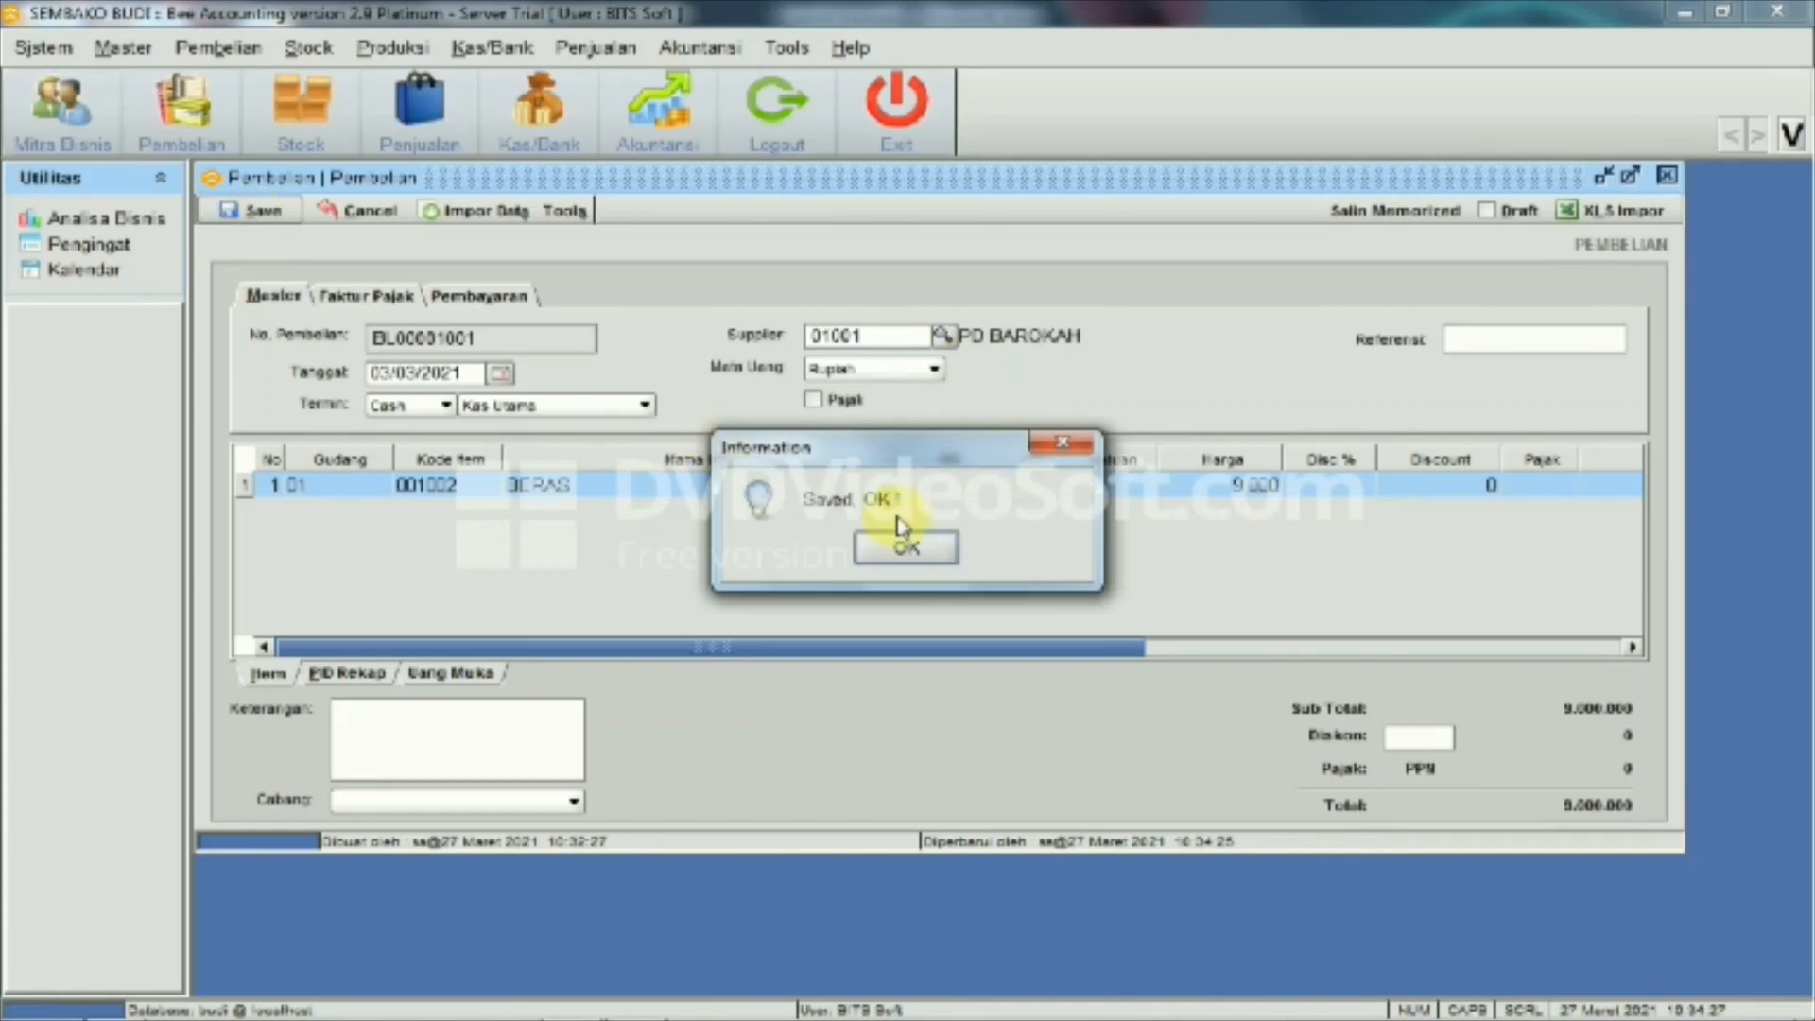
# Preview the purchase's 1. Invoice, then close the preview and the Pembelian form
pyautogui.click(903, 558)
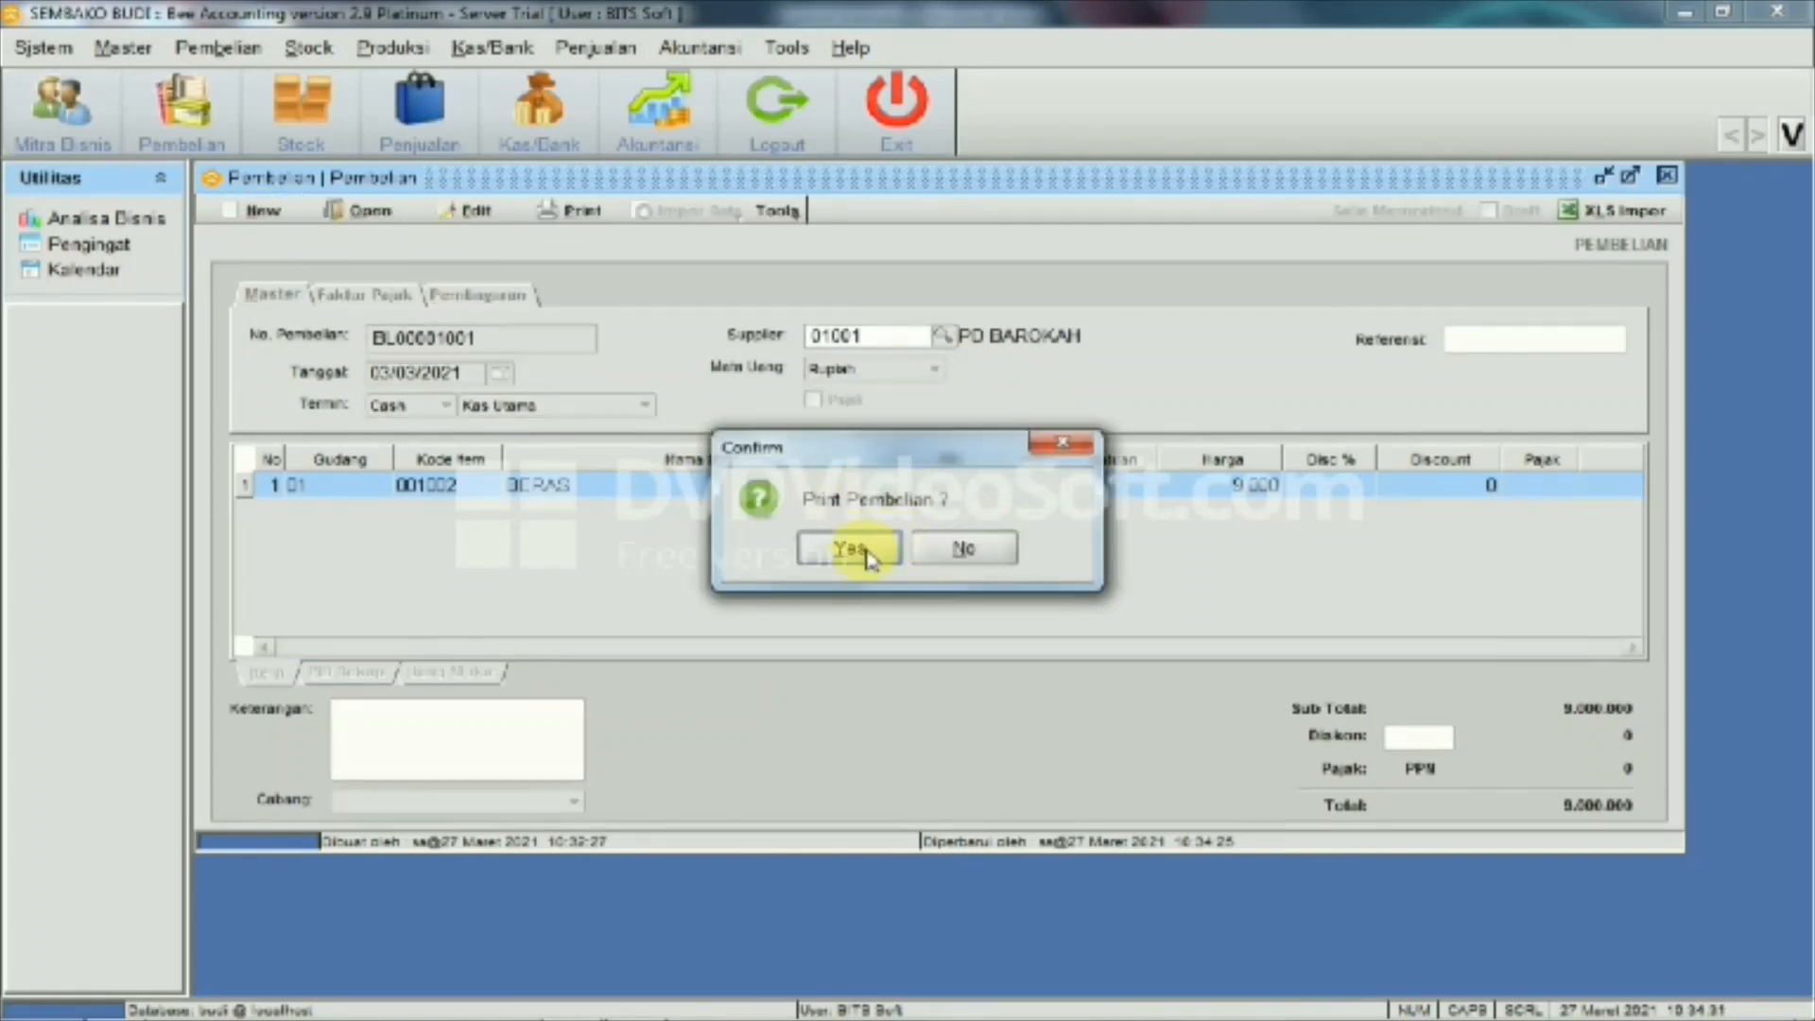
pyautogui.click(868, 558)
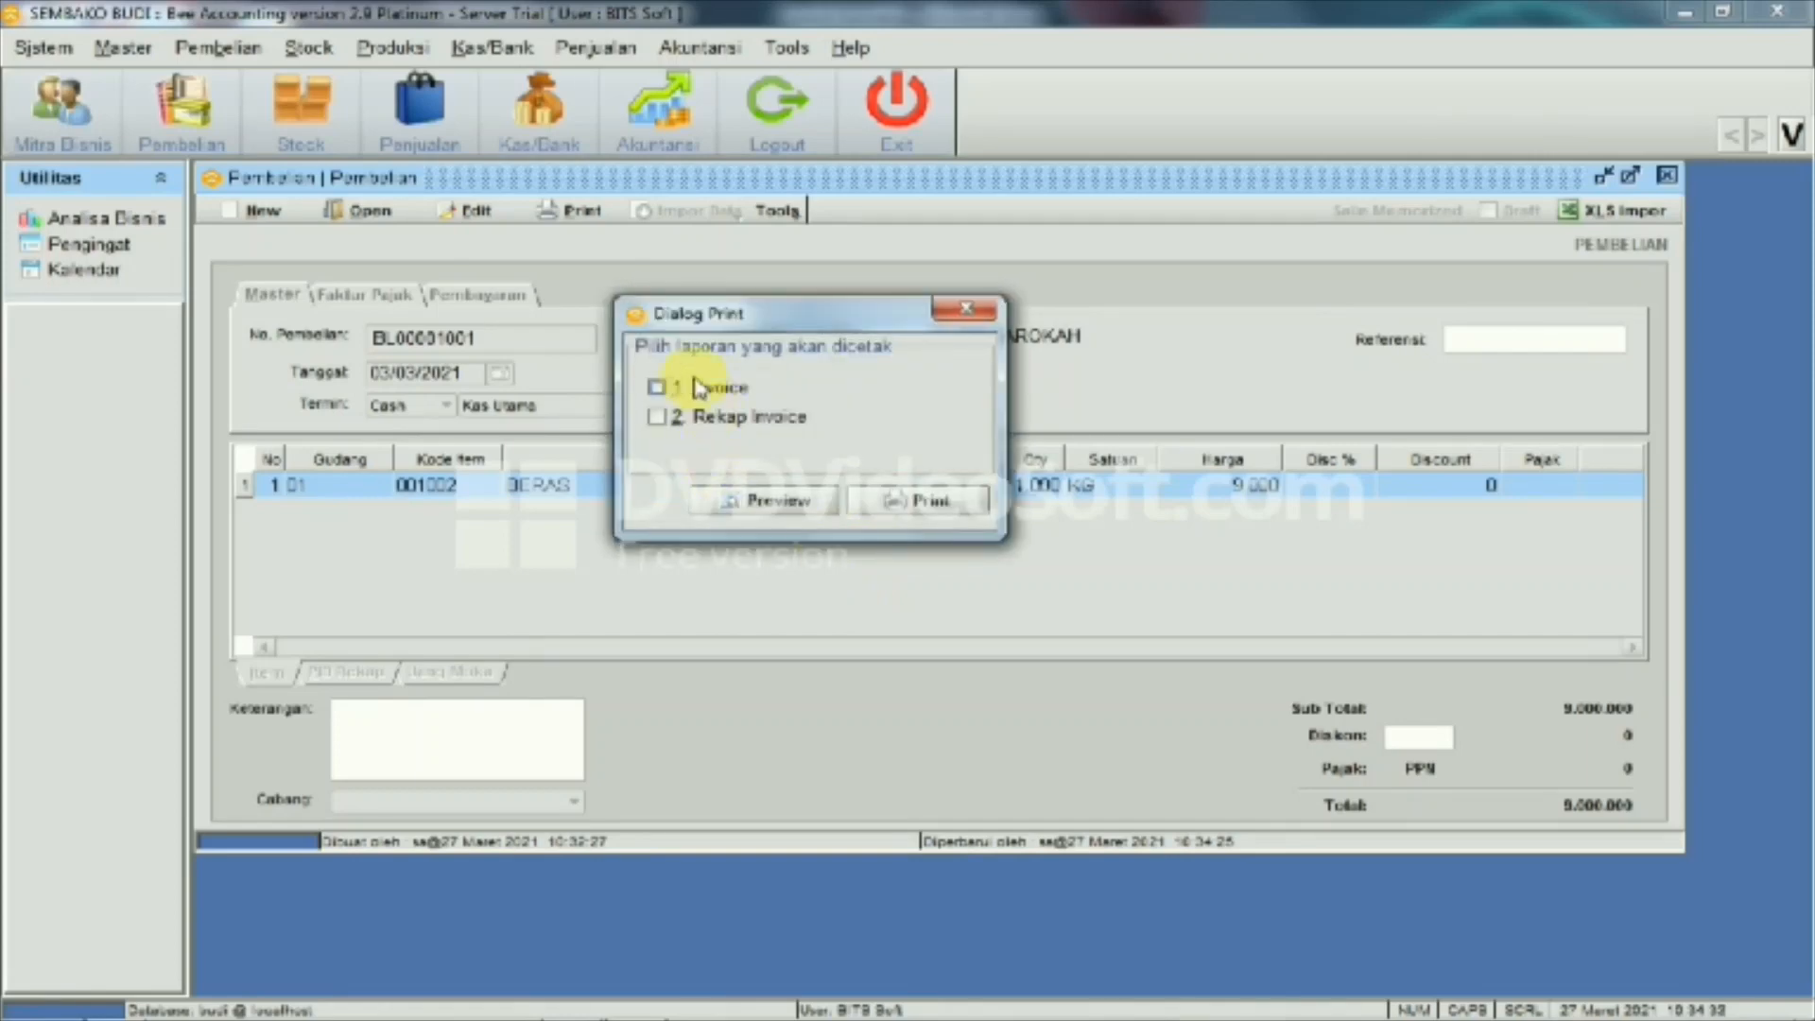
pyautogui.click(701, 389)
pyautogui.click(752, 501)
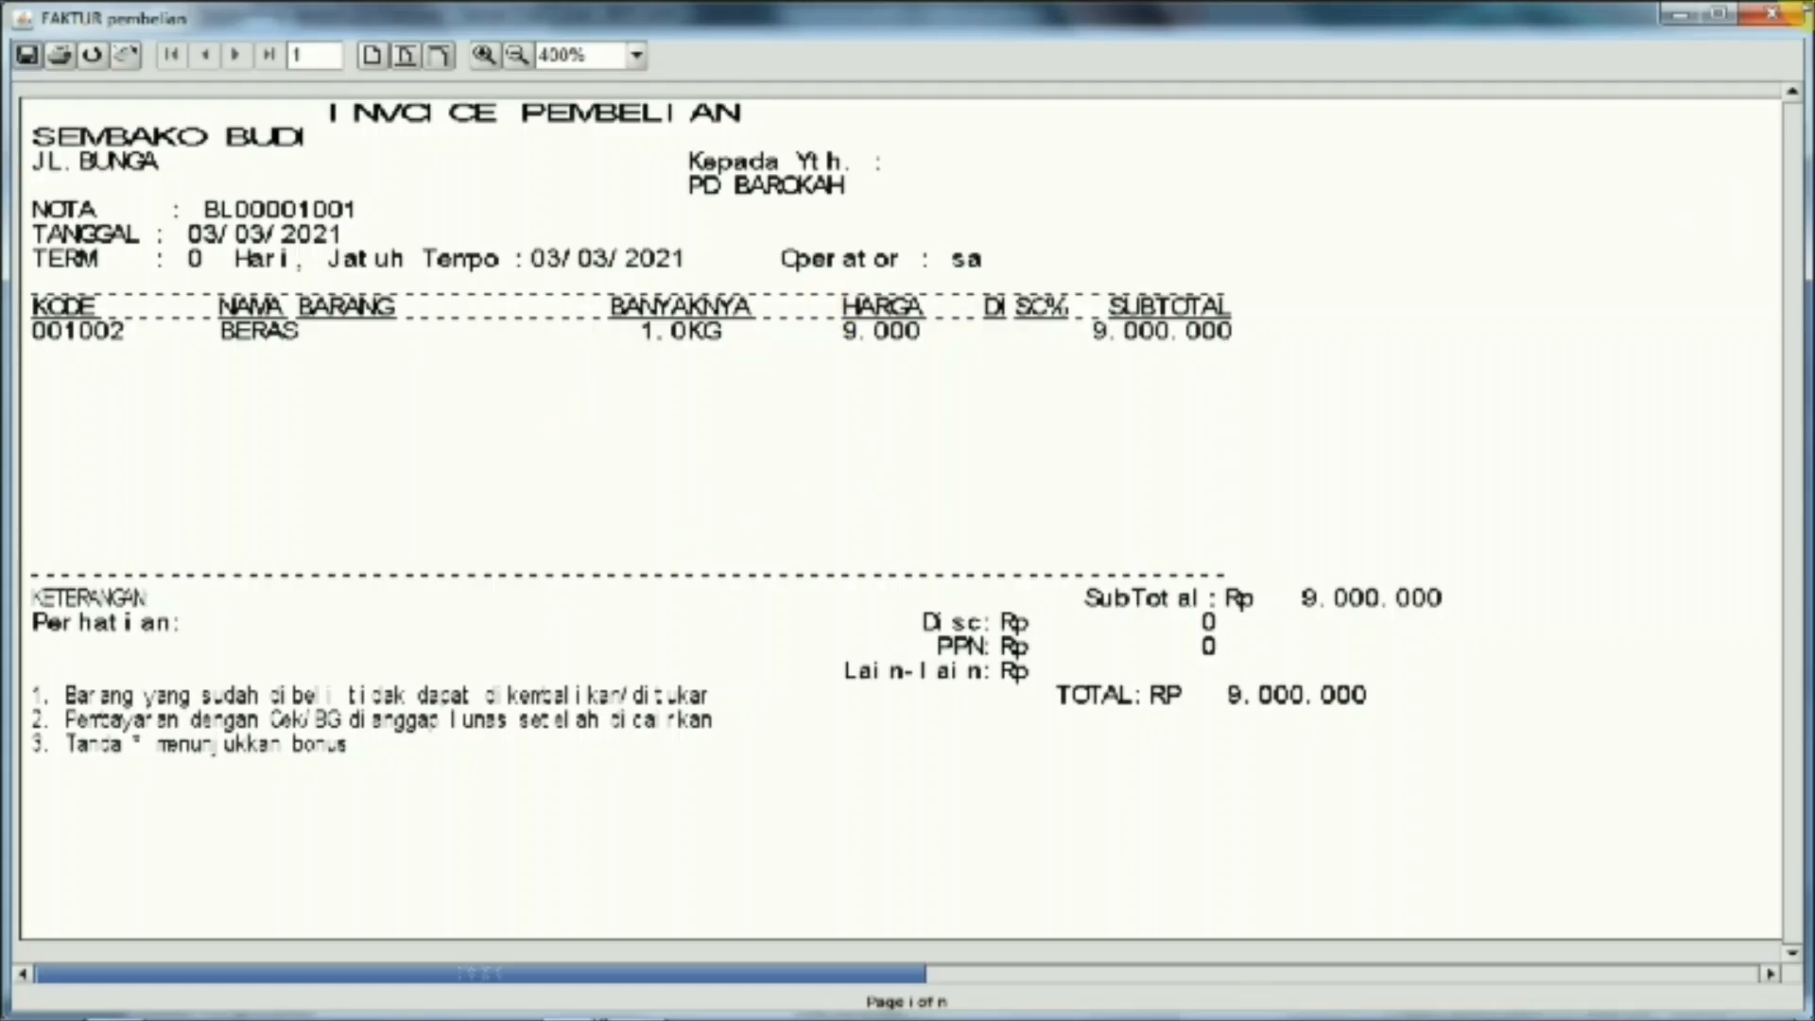
pyautogui.click(1787, 18)
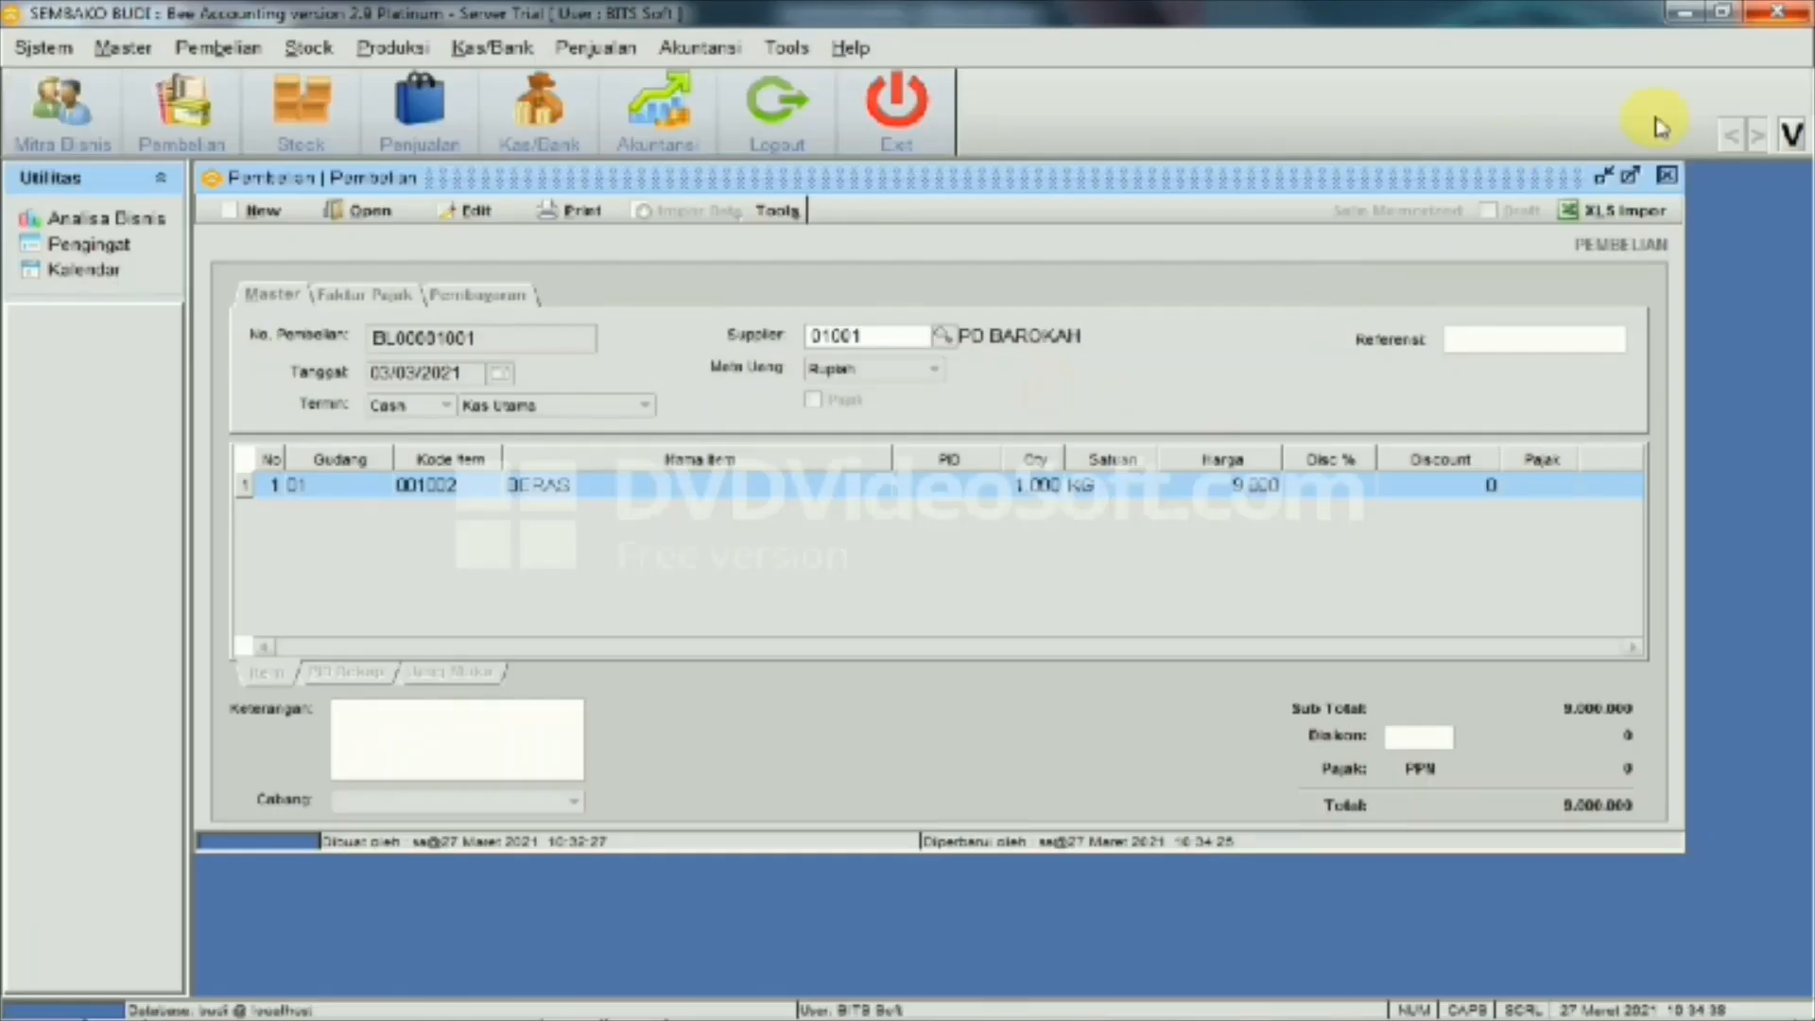
pyautogui.click(1666, 177)
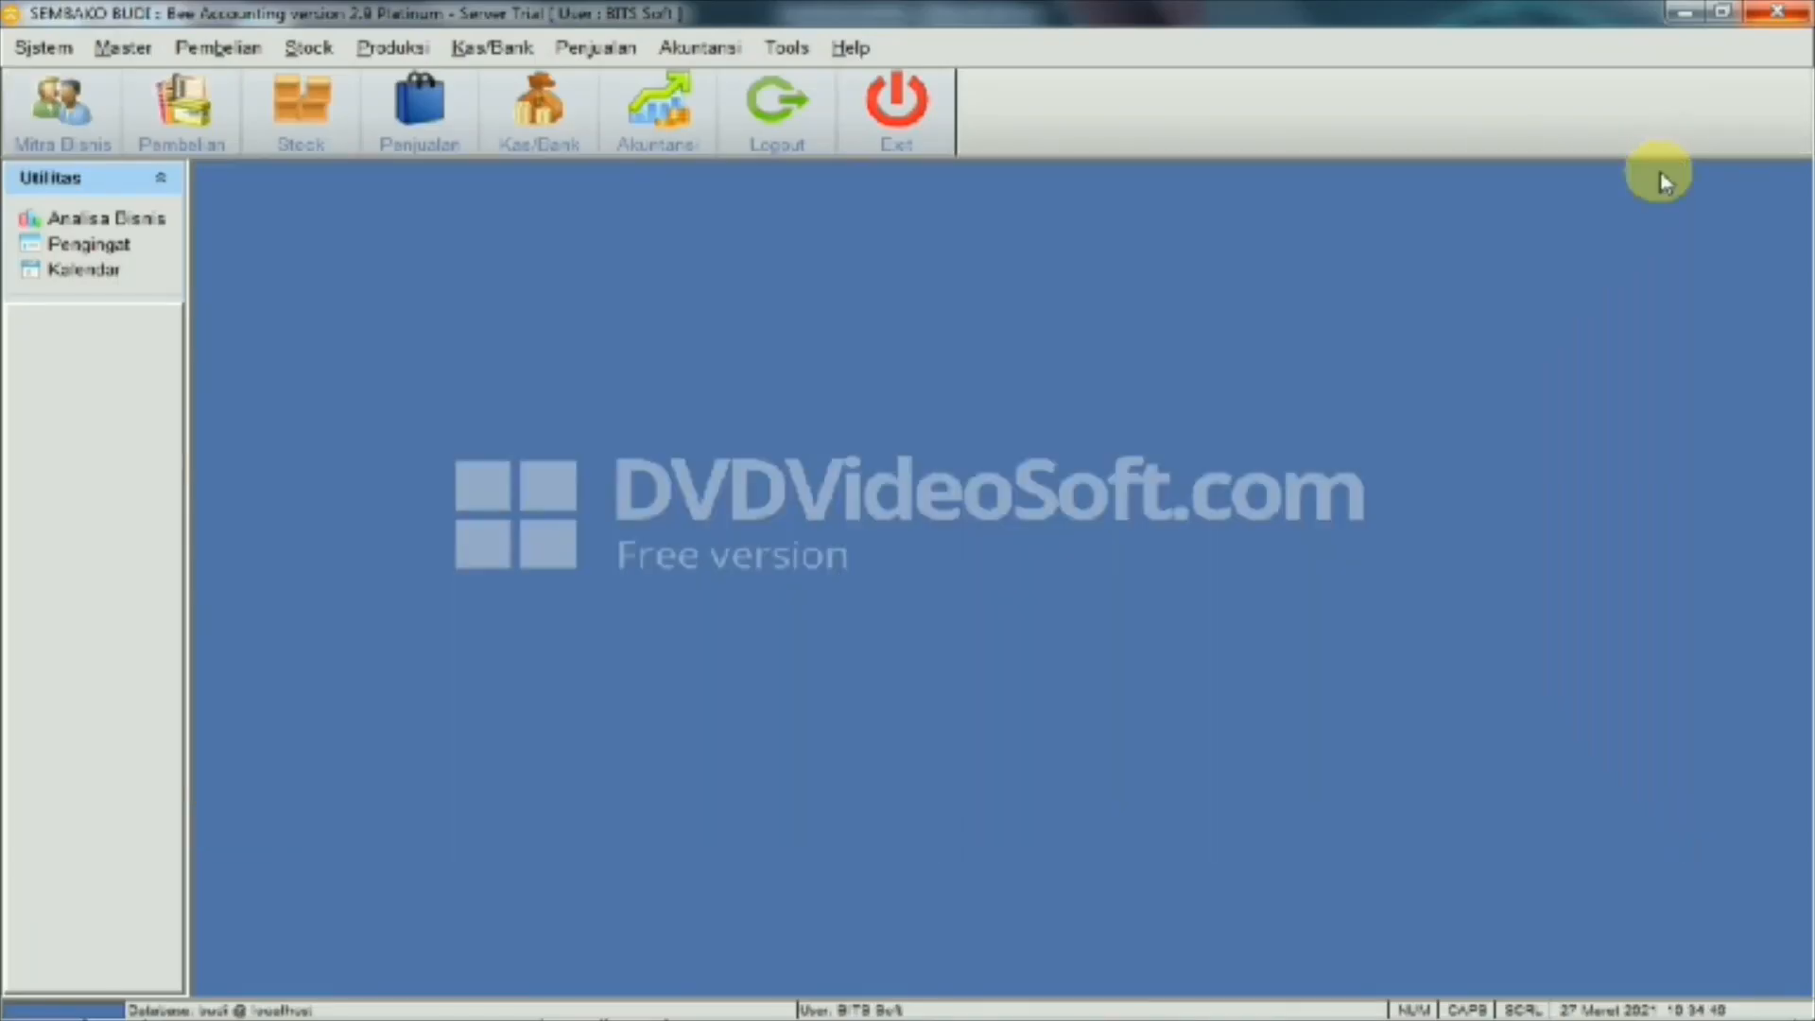
pyautogui.click(504, 52)
# Check Kas Utama at 13.000.000 and the balance sheet with Persediaan Barang Dagang 9.000.000
pyautogui.click(515, 245)
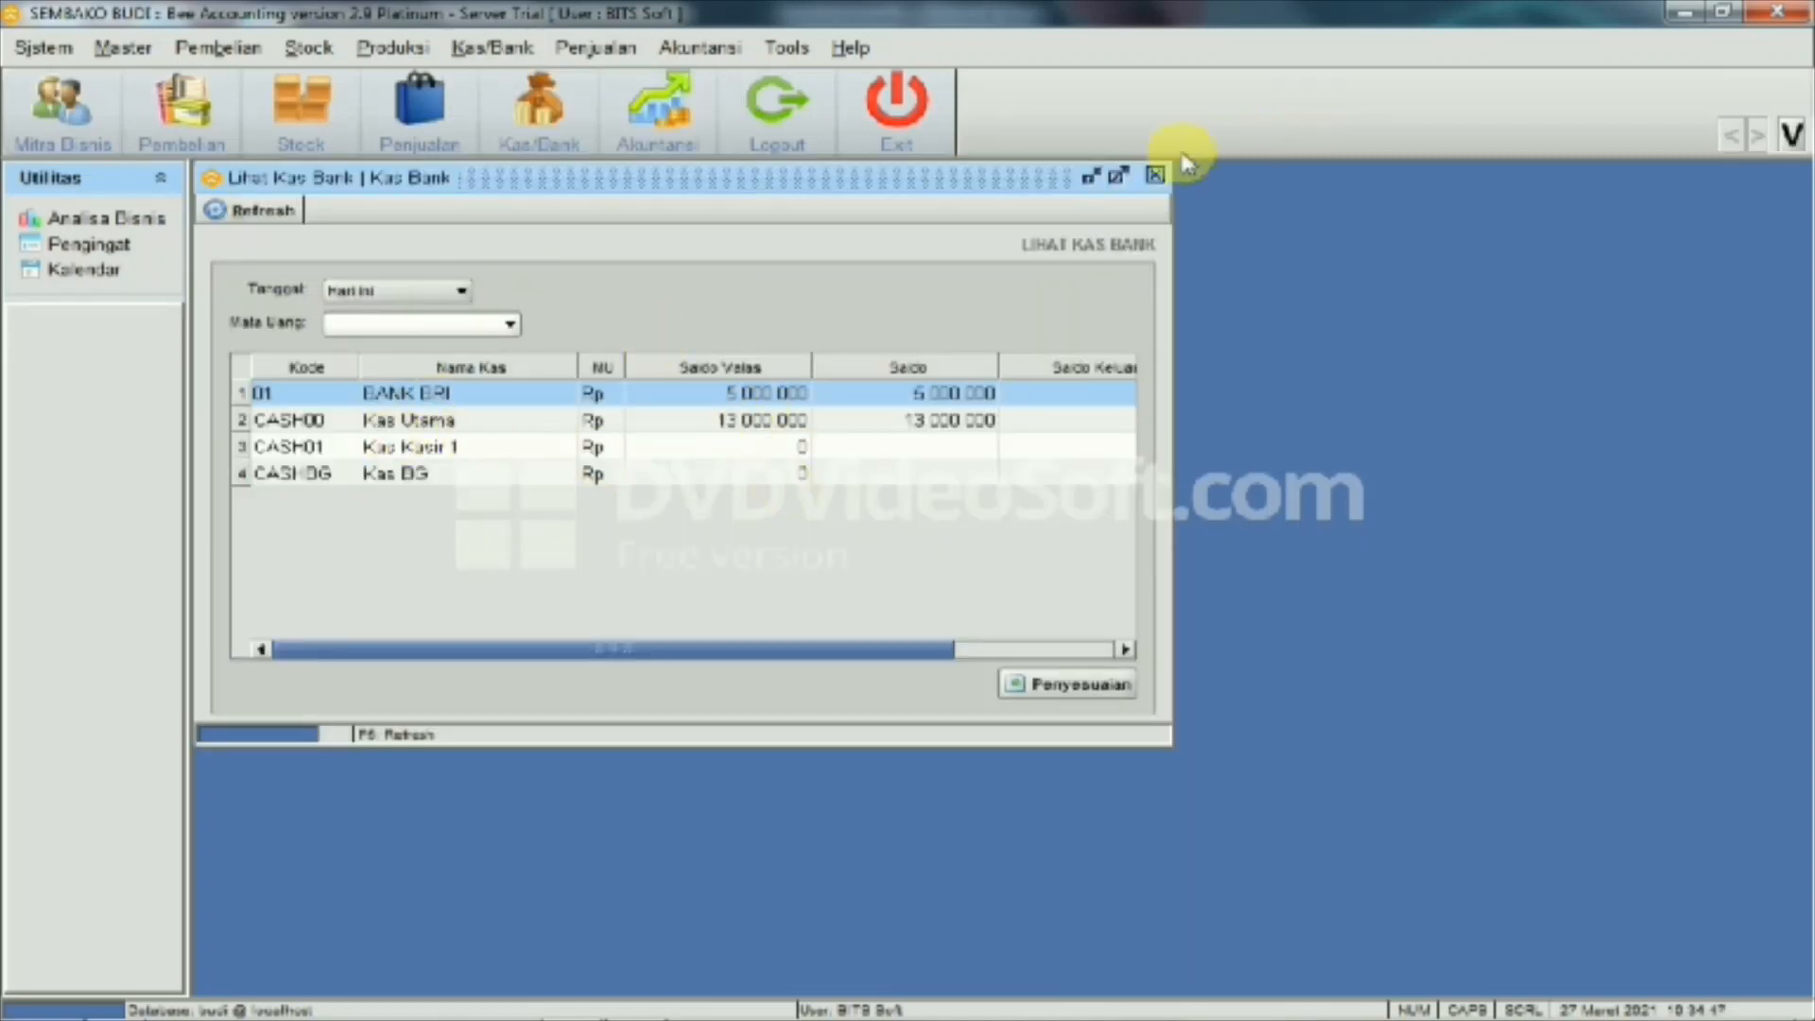
pyautogui.click(1155, 176)
pyautogui.click(700, 48)
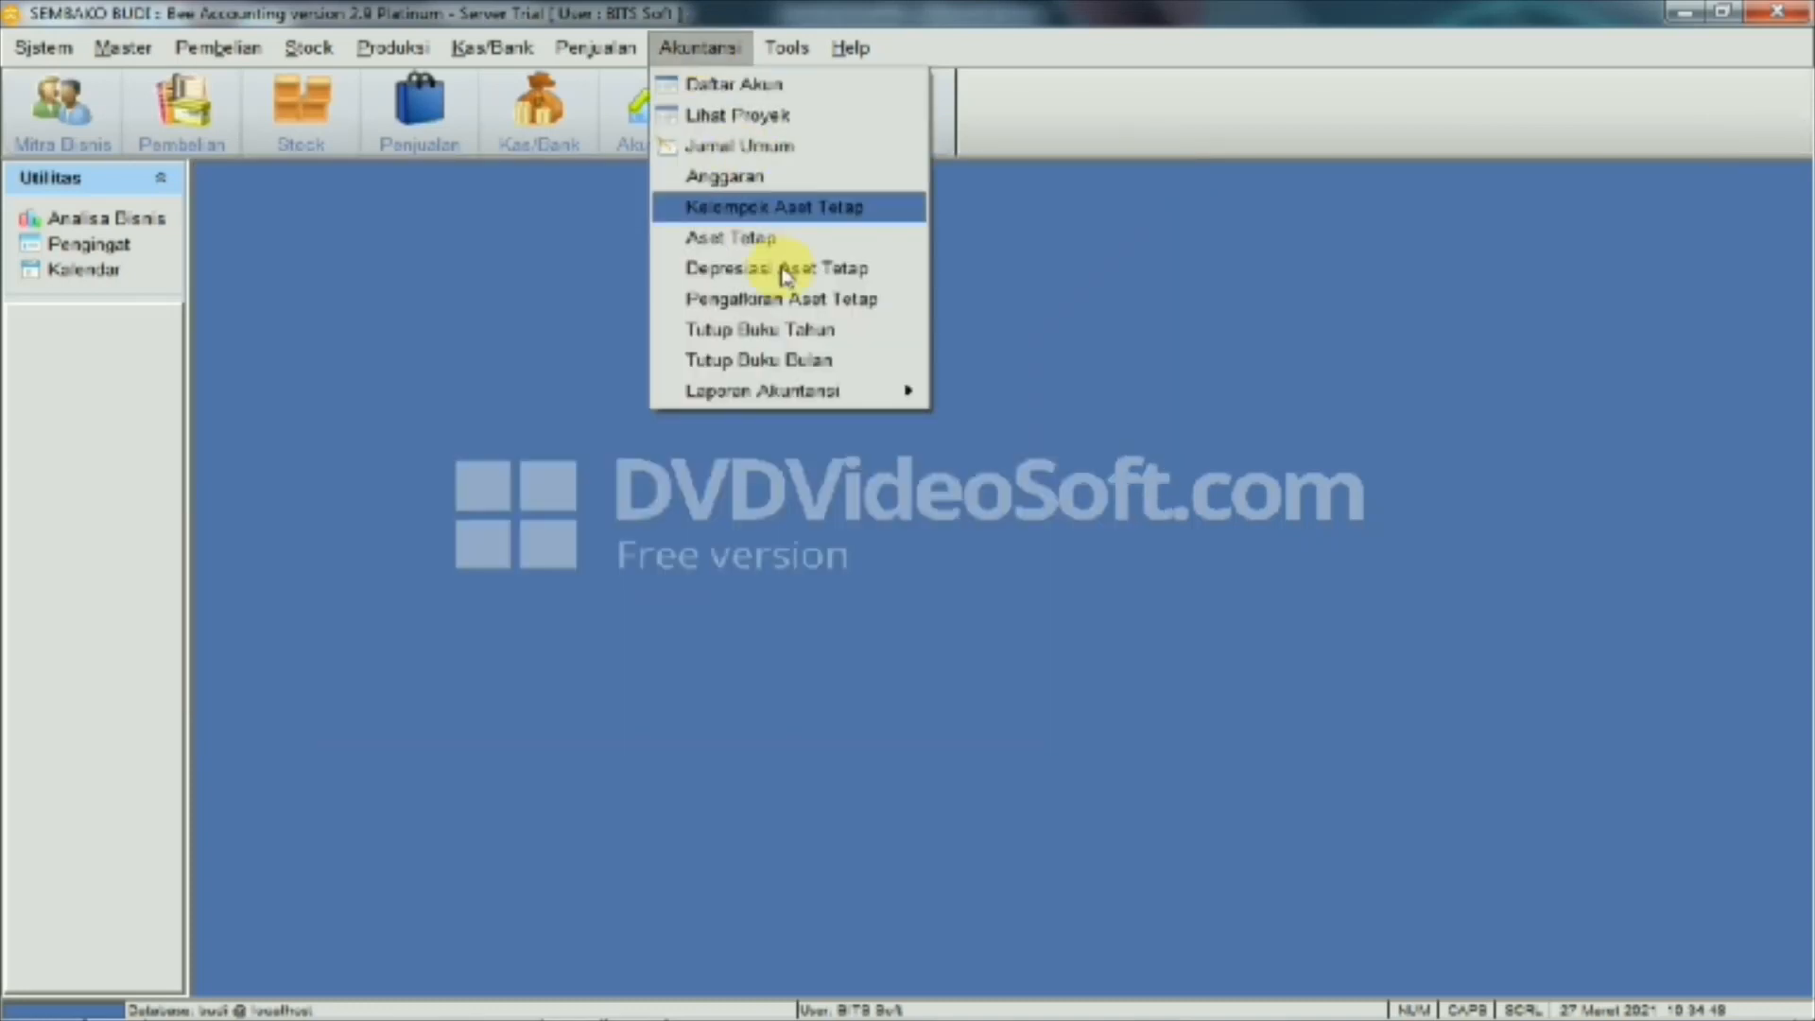
pyautogui.moveTo(794, 390)
pyautogui.click(983, 482)
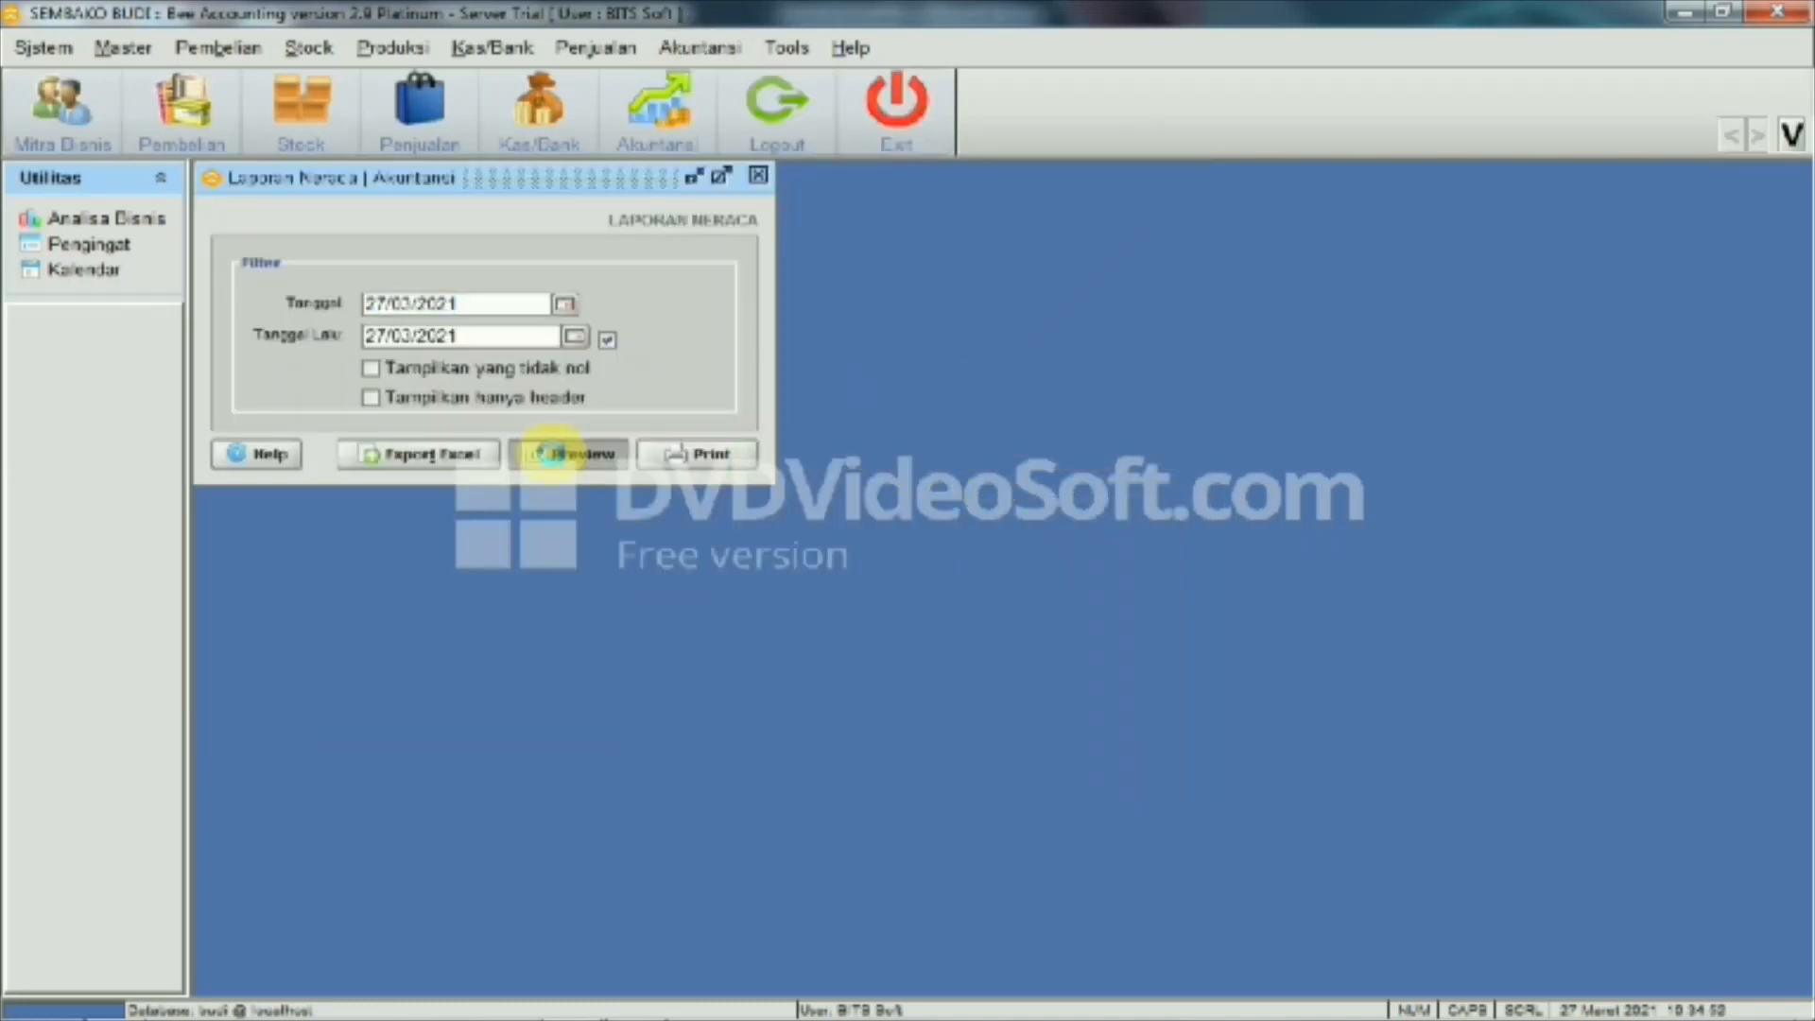
pyautogui.click(553, 452)
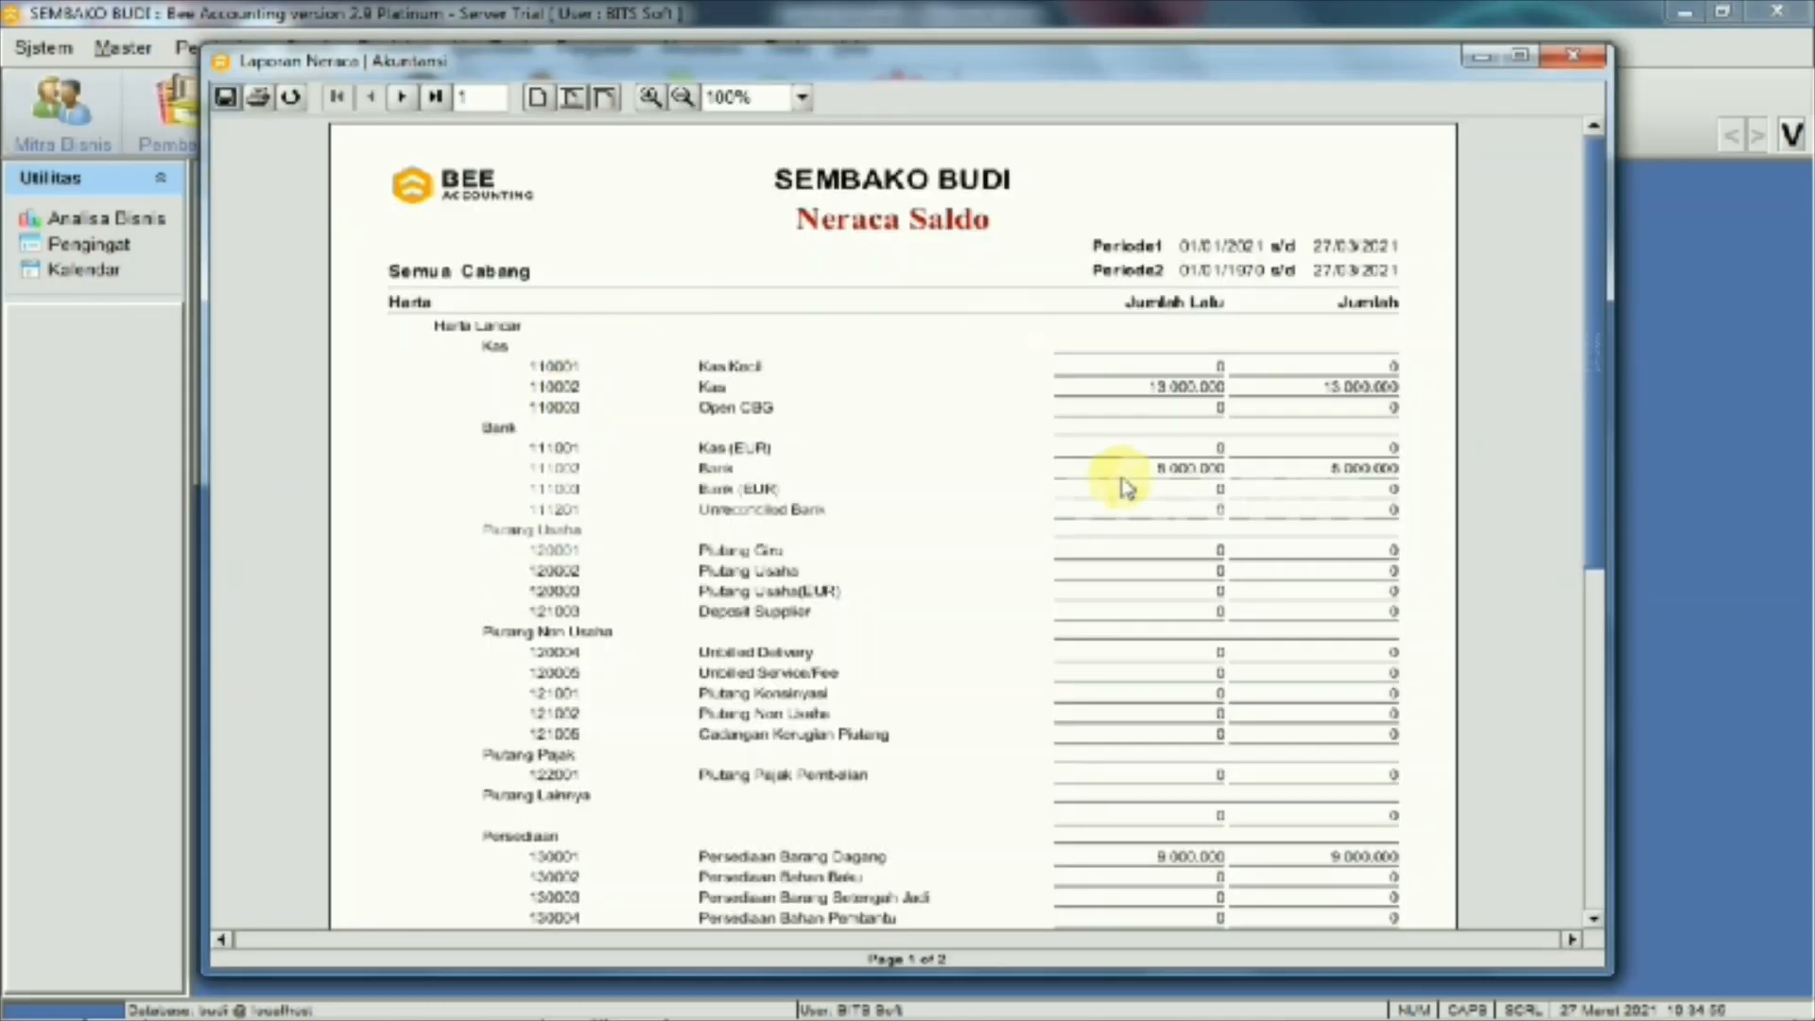
pyautogui.scroll(-3, 1153, 549)
pyautogui.scroll(-2, 1161, 567)
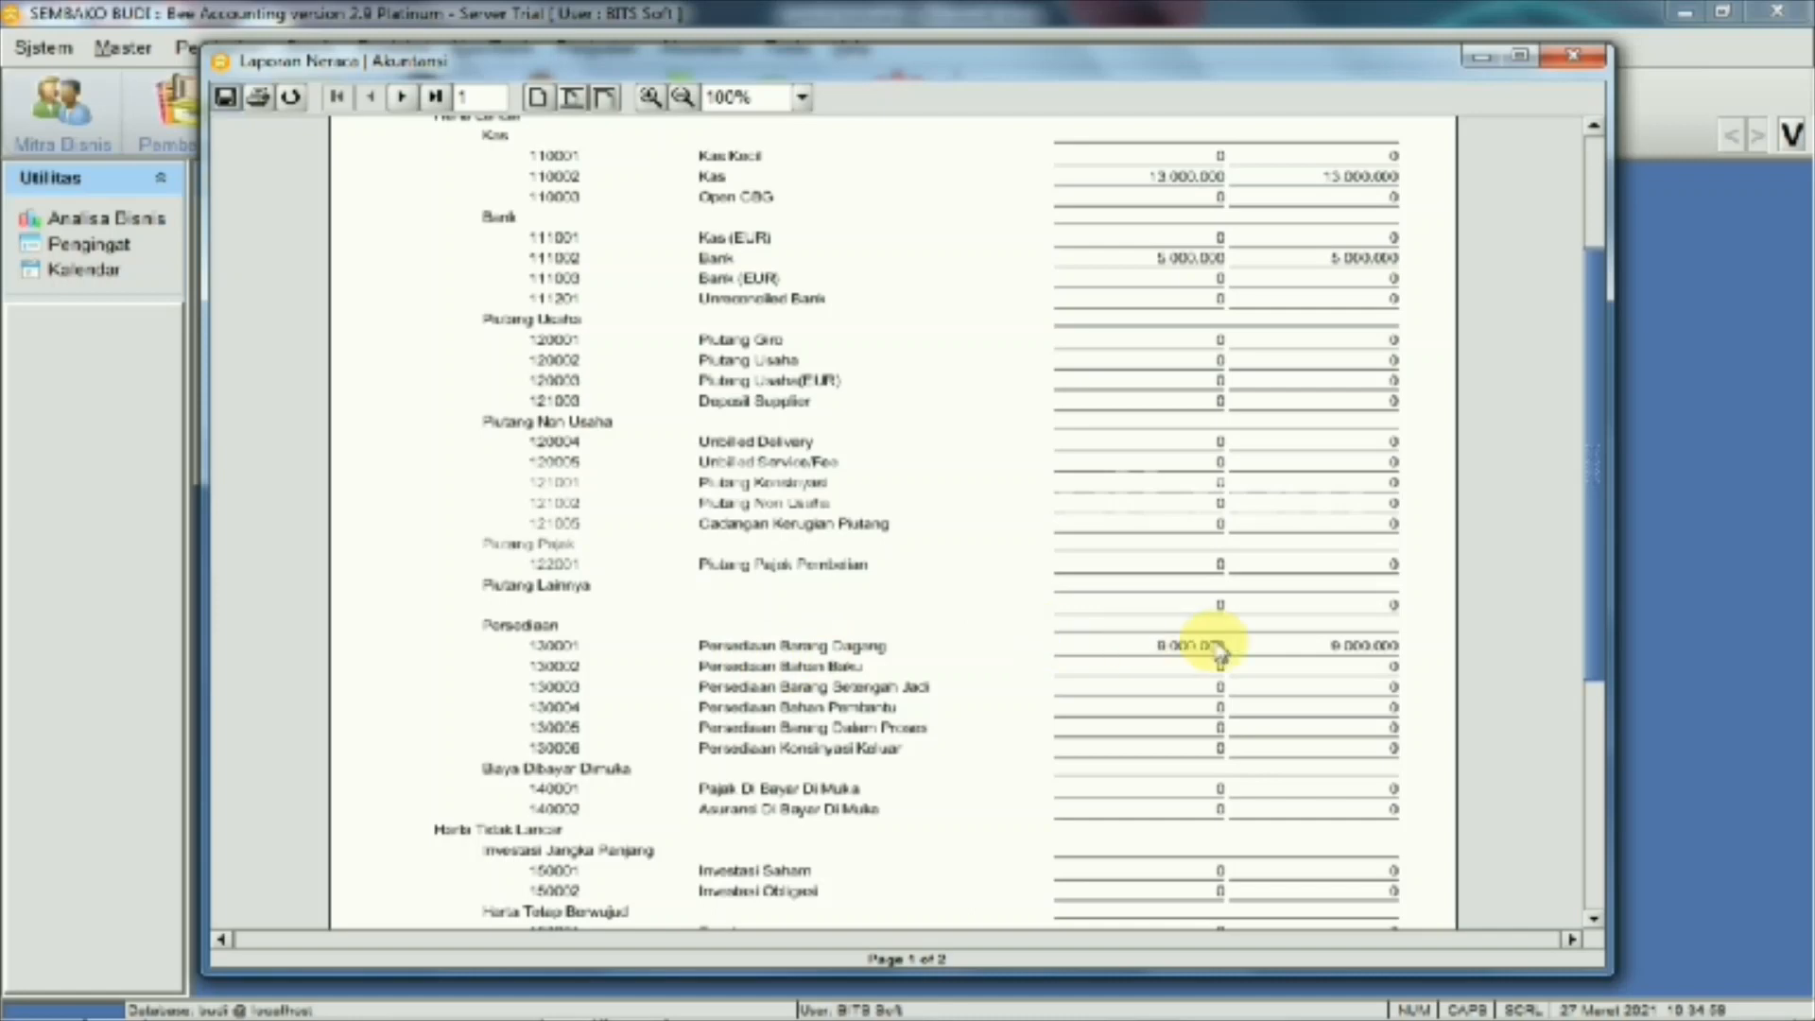
pyautogui.scroll(-1, 1340, 651)
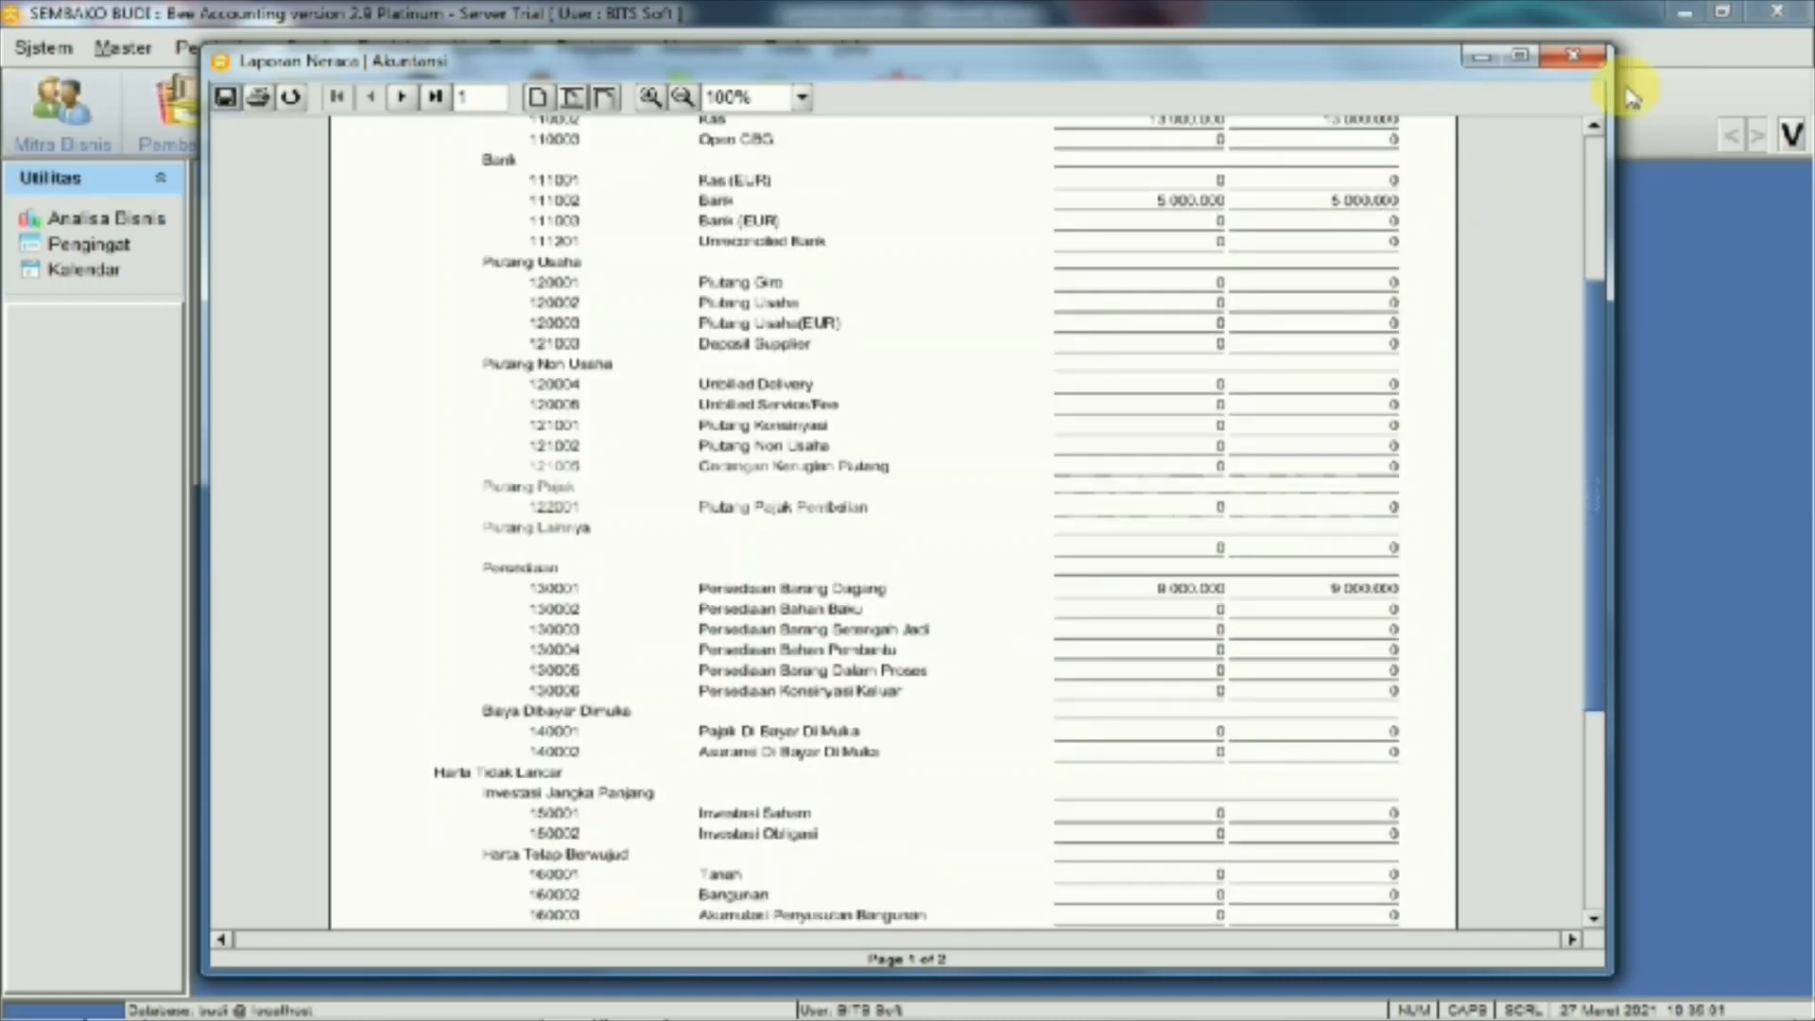
pyautogui.click(1573, 57)
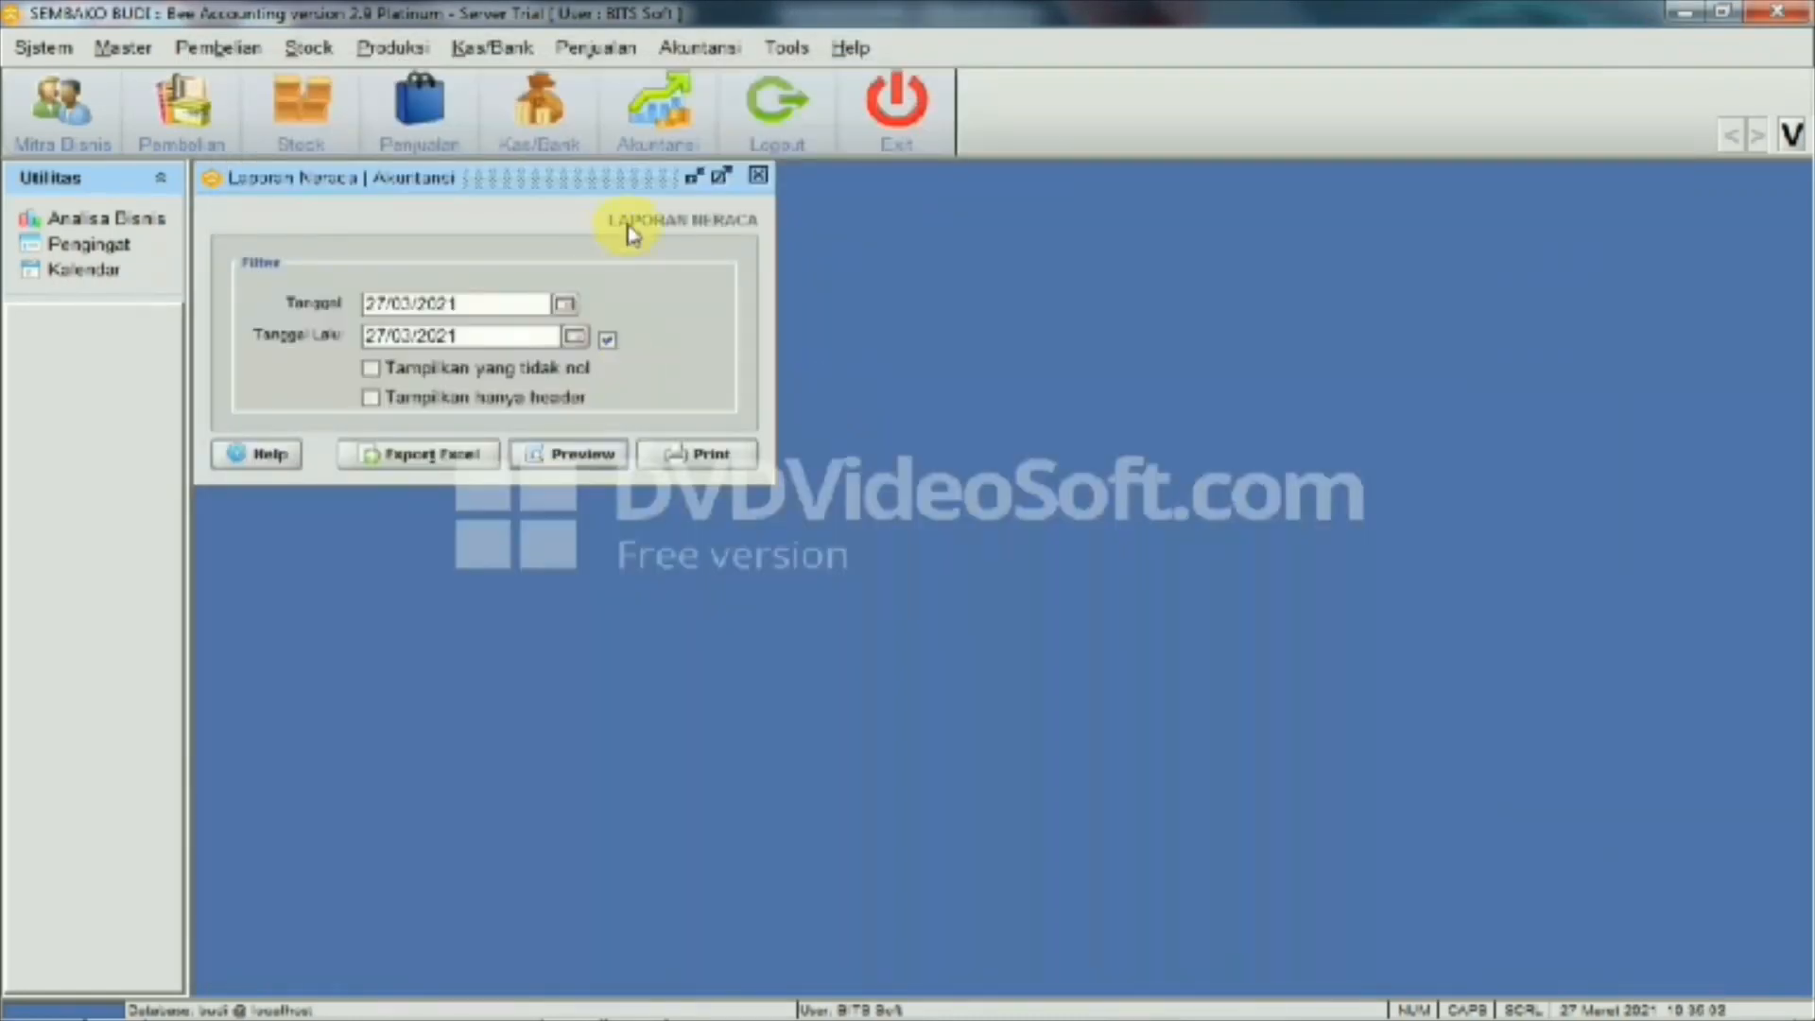
pyautogui.click(757, 177)
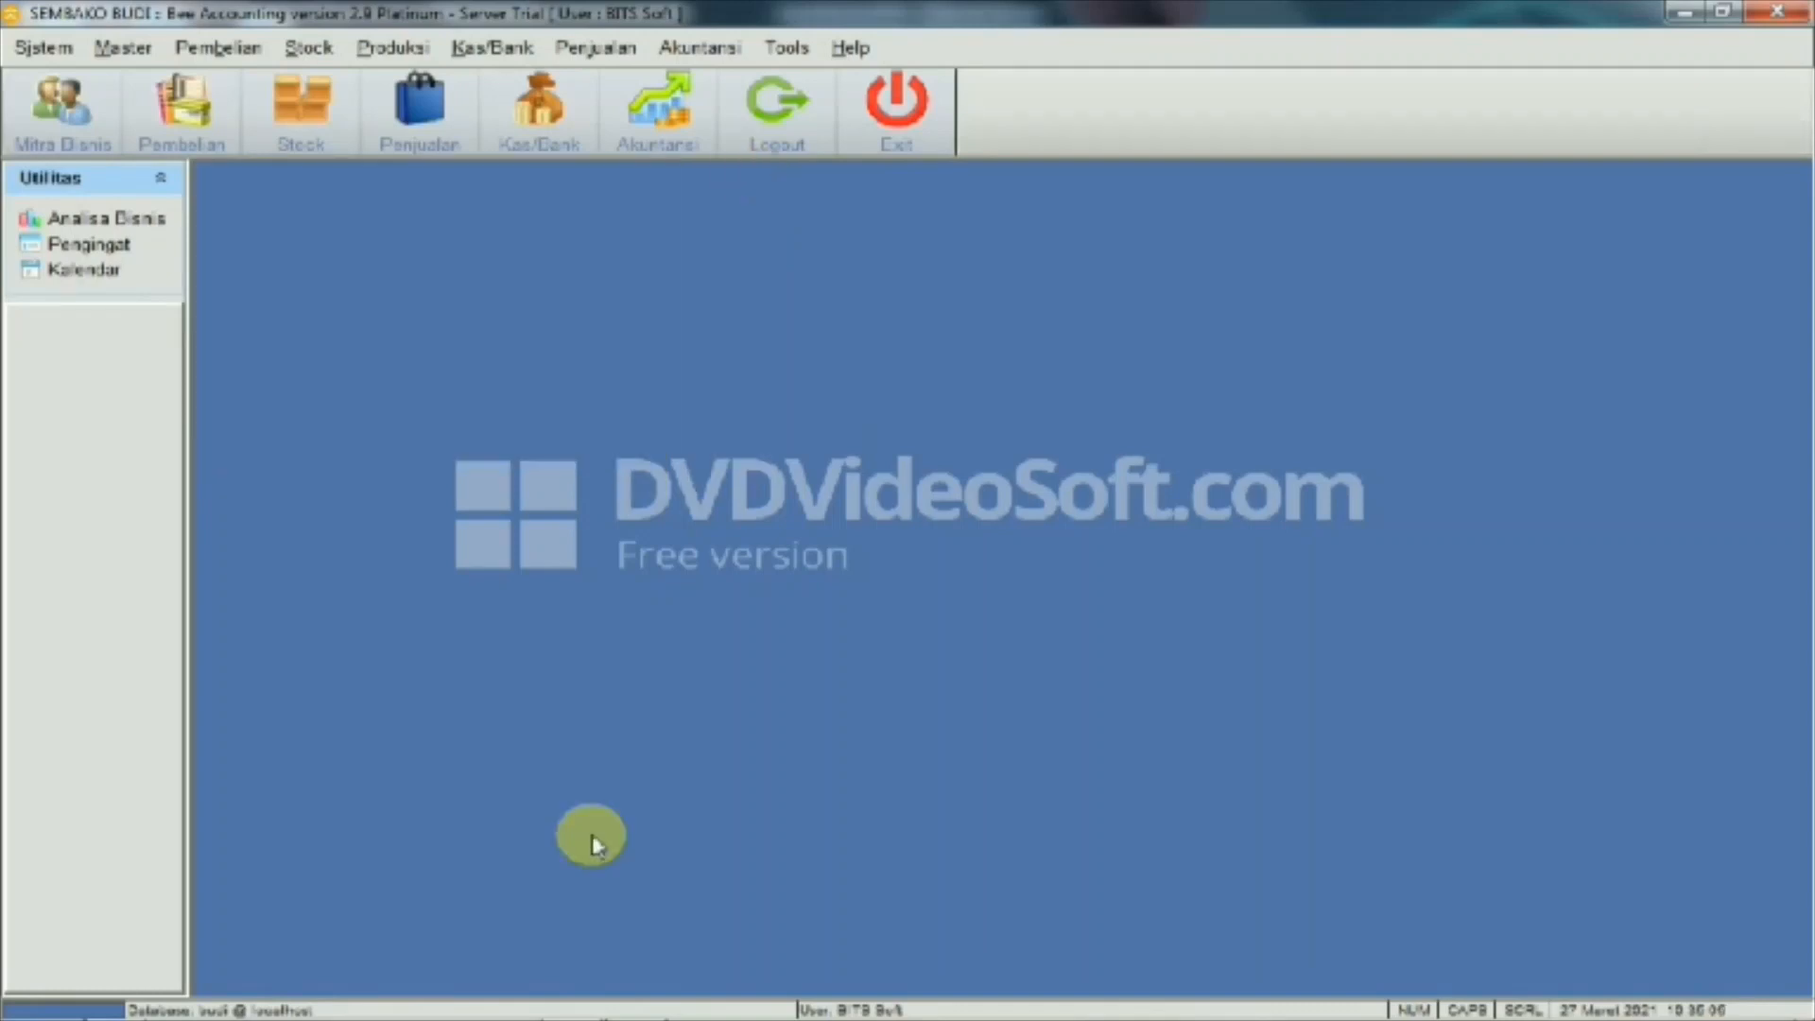
# Review the March 2021 transactions in Contoh transaksi, then return to Bee Accounting
pyautogui.moveTo(440, 1004)
pyautogui.moveTo(636, 1002)
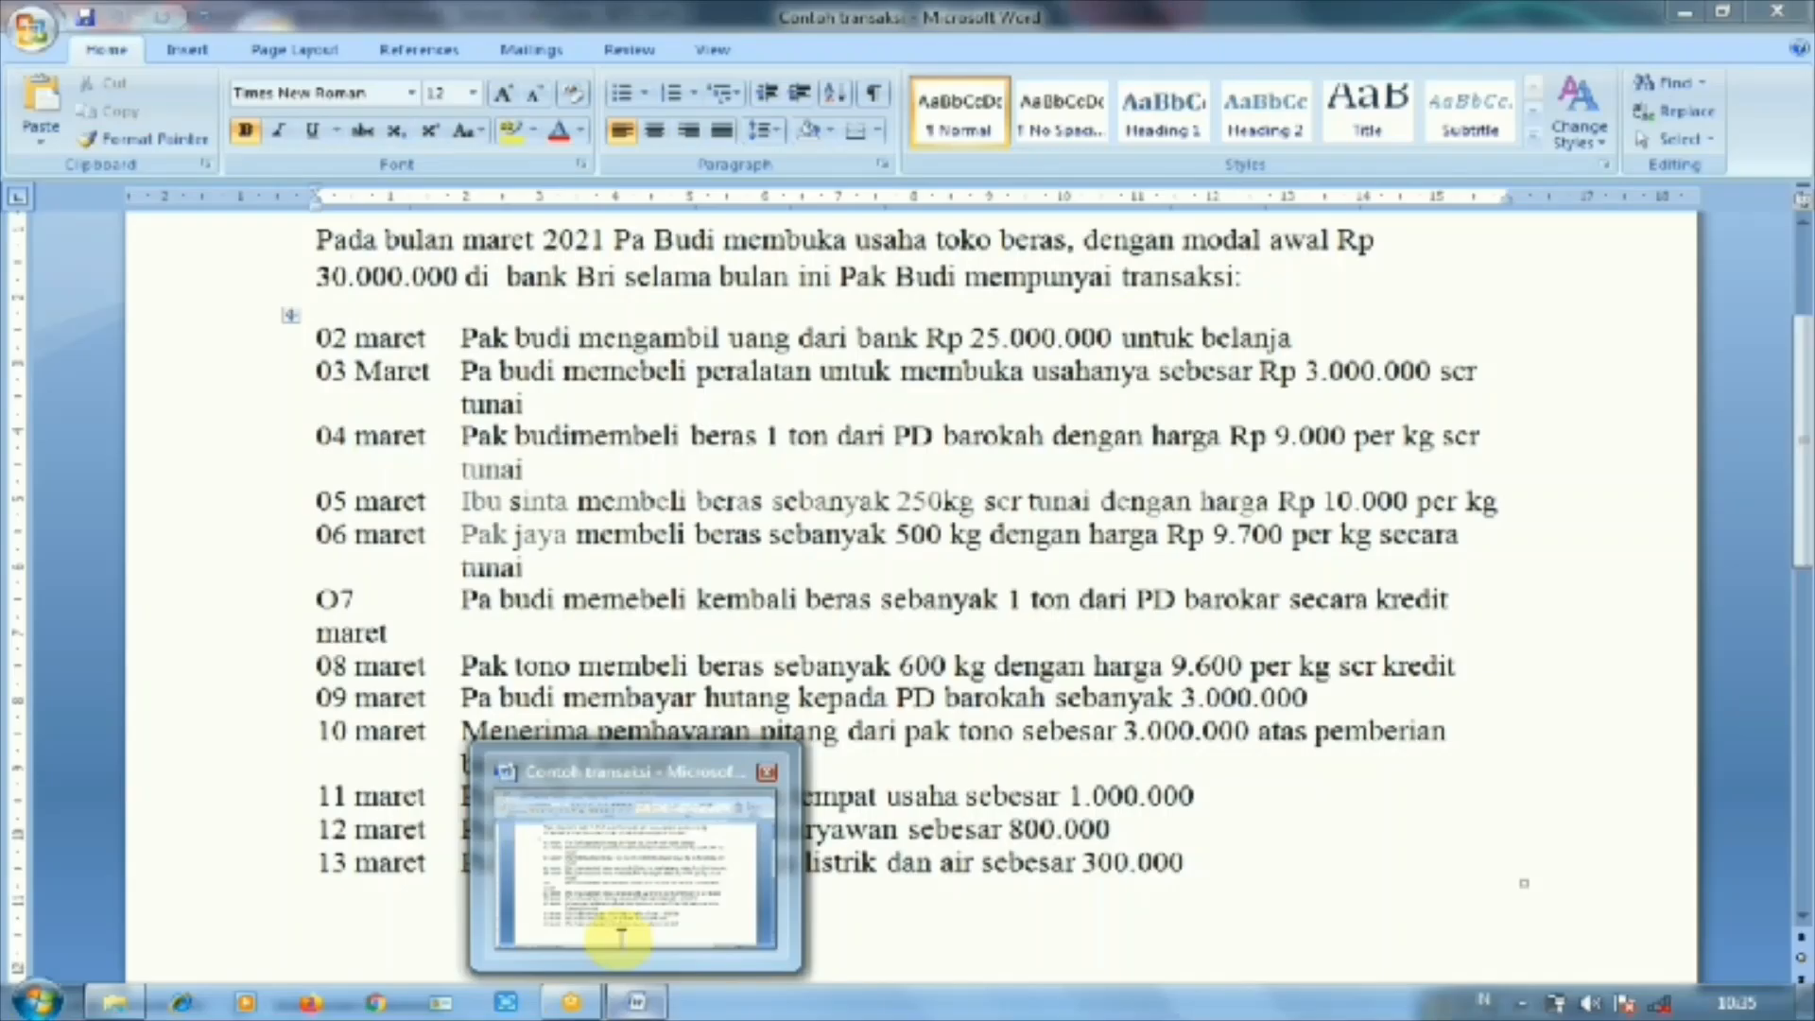
pyautogui.click(621, 938)
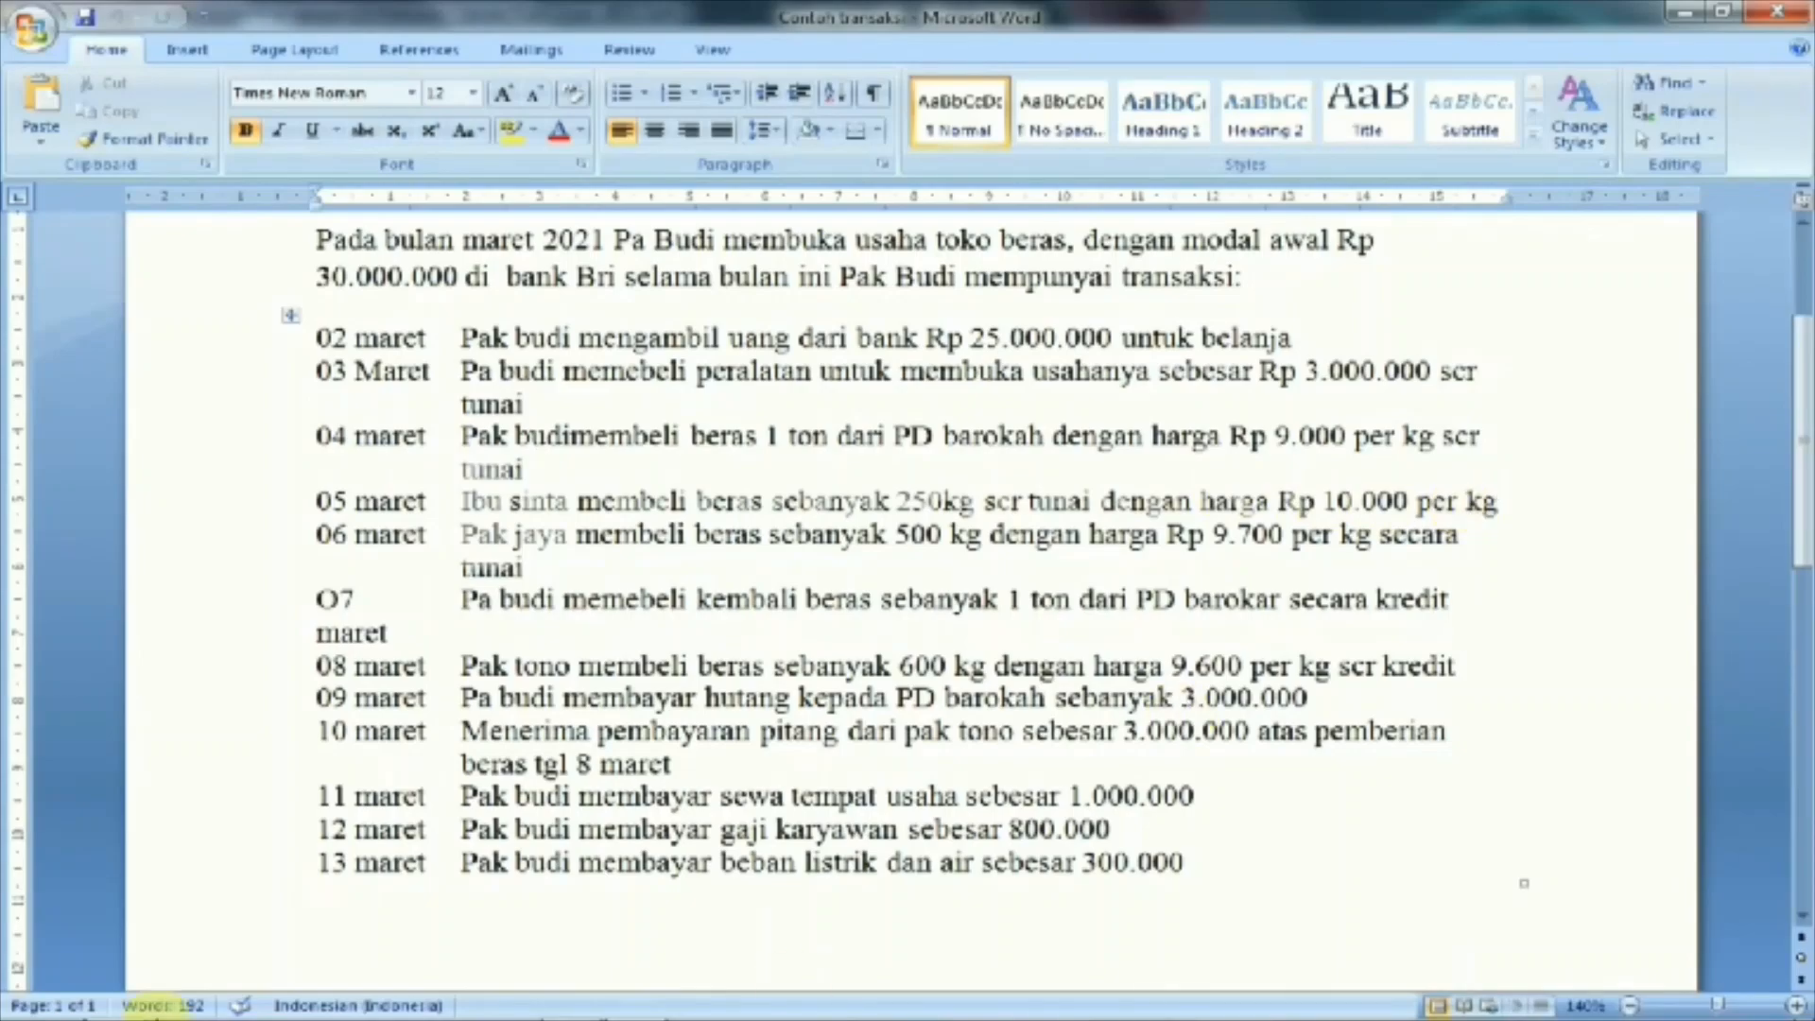
pyautogui.click(111, 1002)
pyautogui.click(570, 58)
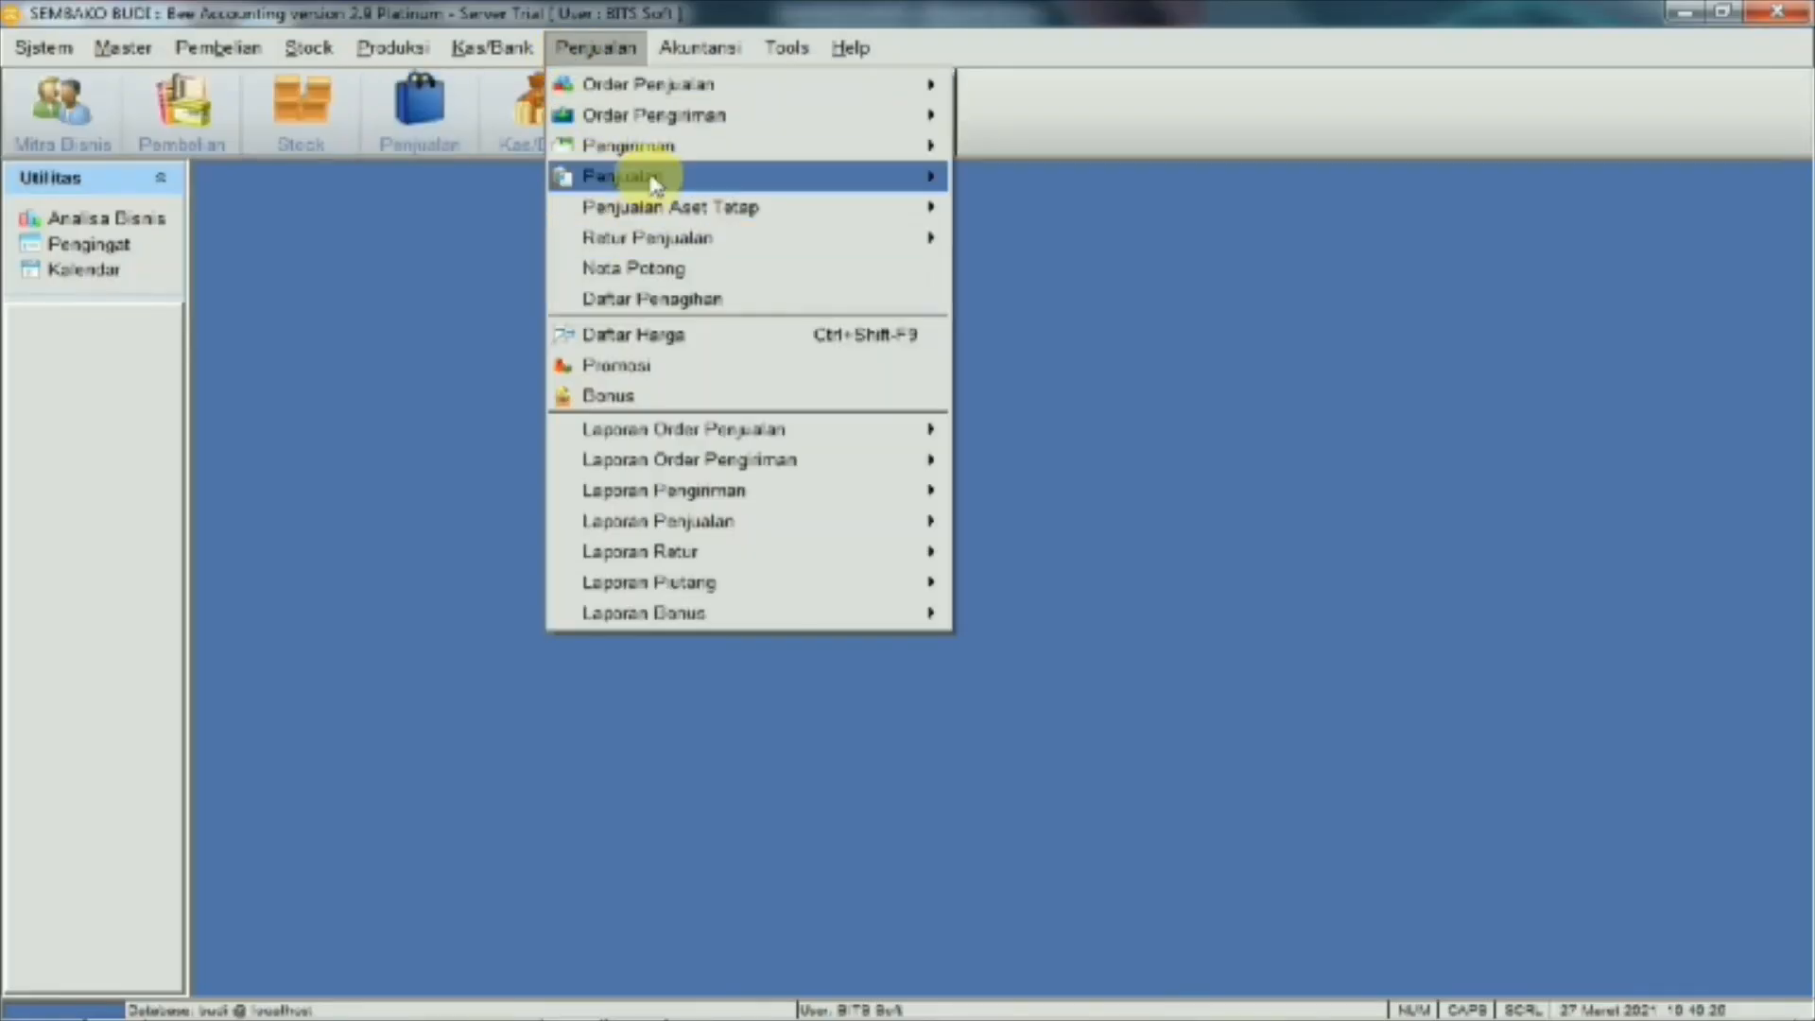
# Start a new cash sale and add item 001002 BERAS to it
pyautogui.moveTo(649, 178)
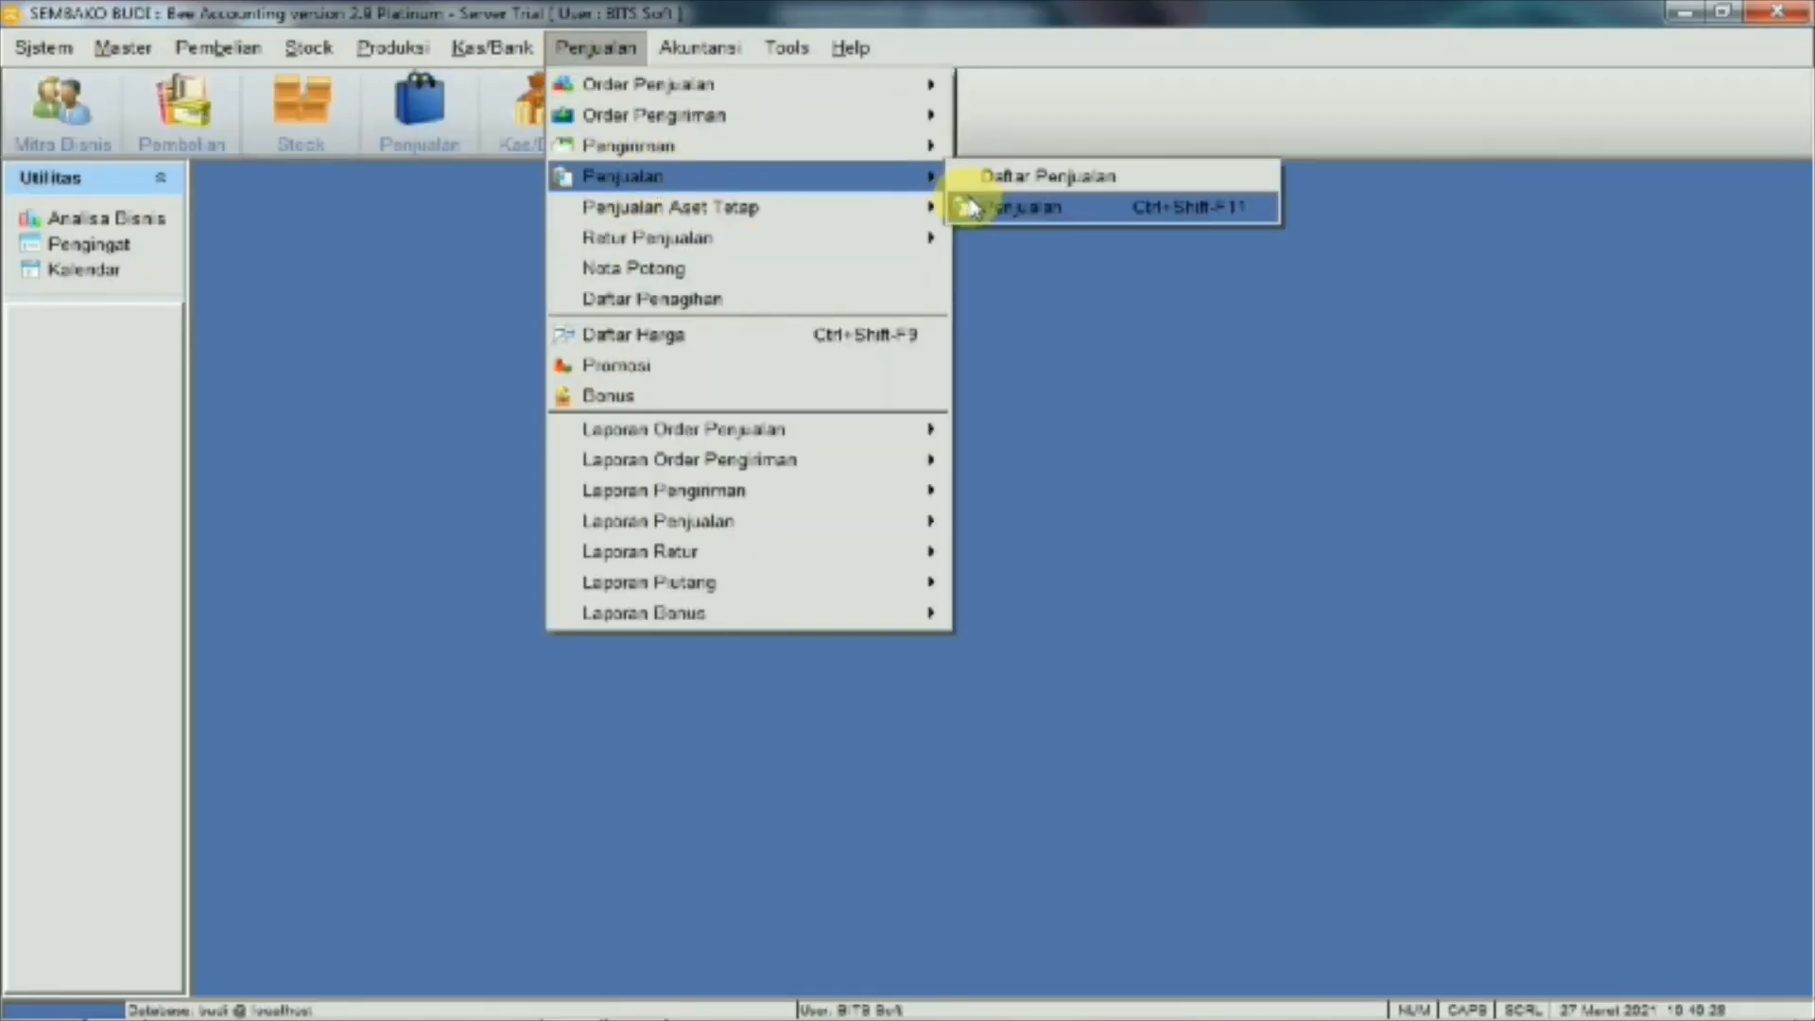
pyautogui.click(971, 210)
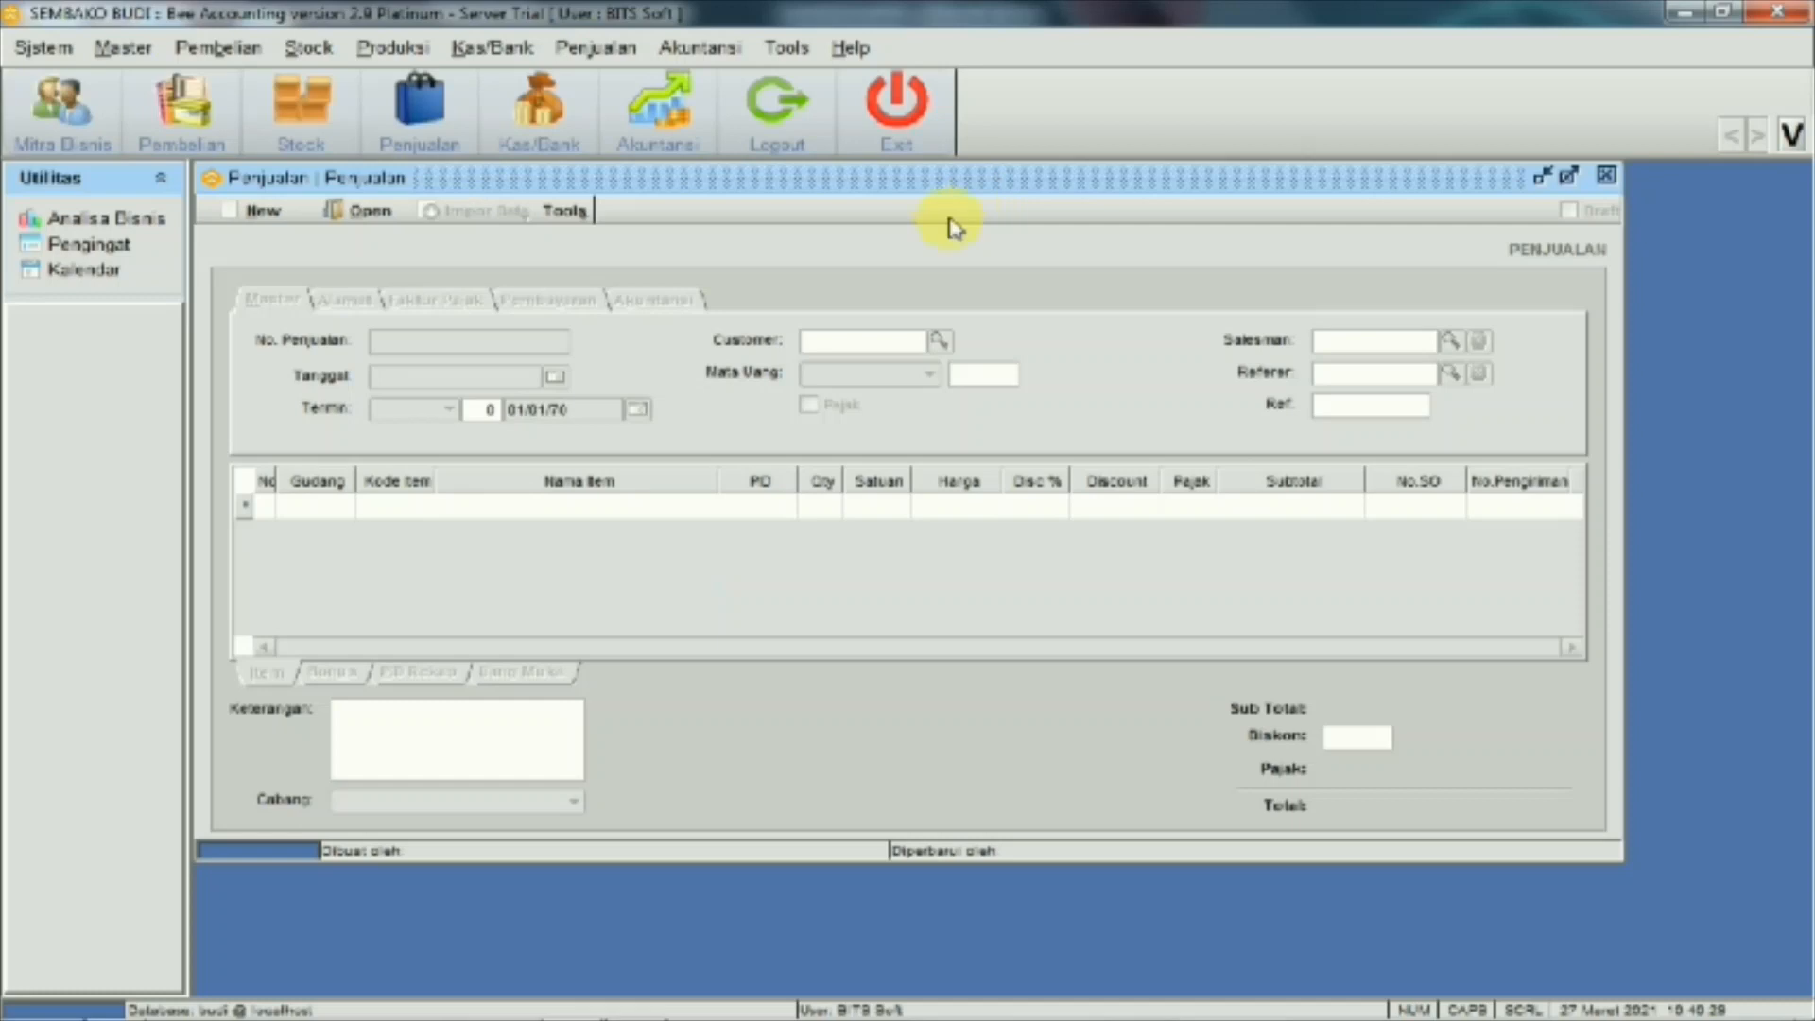
pyautogui.click(274, 210)
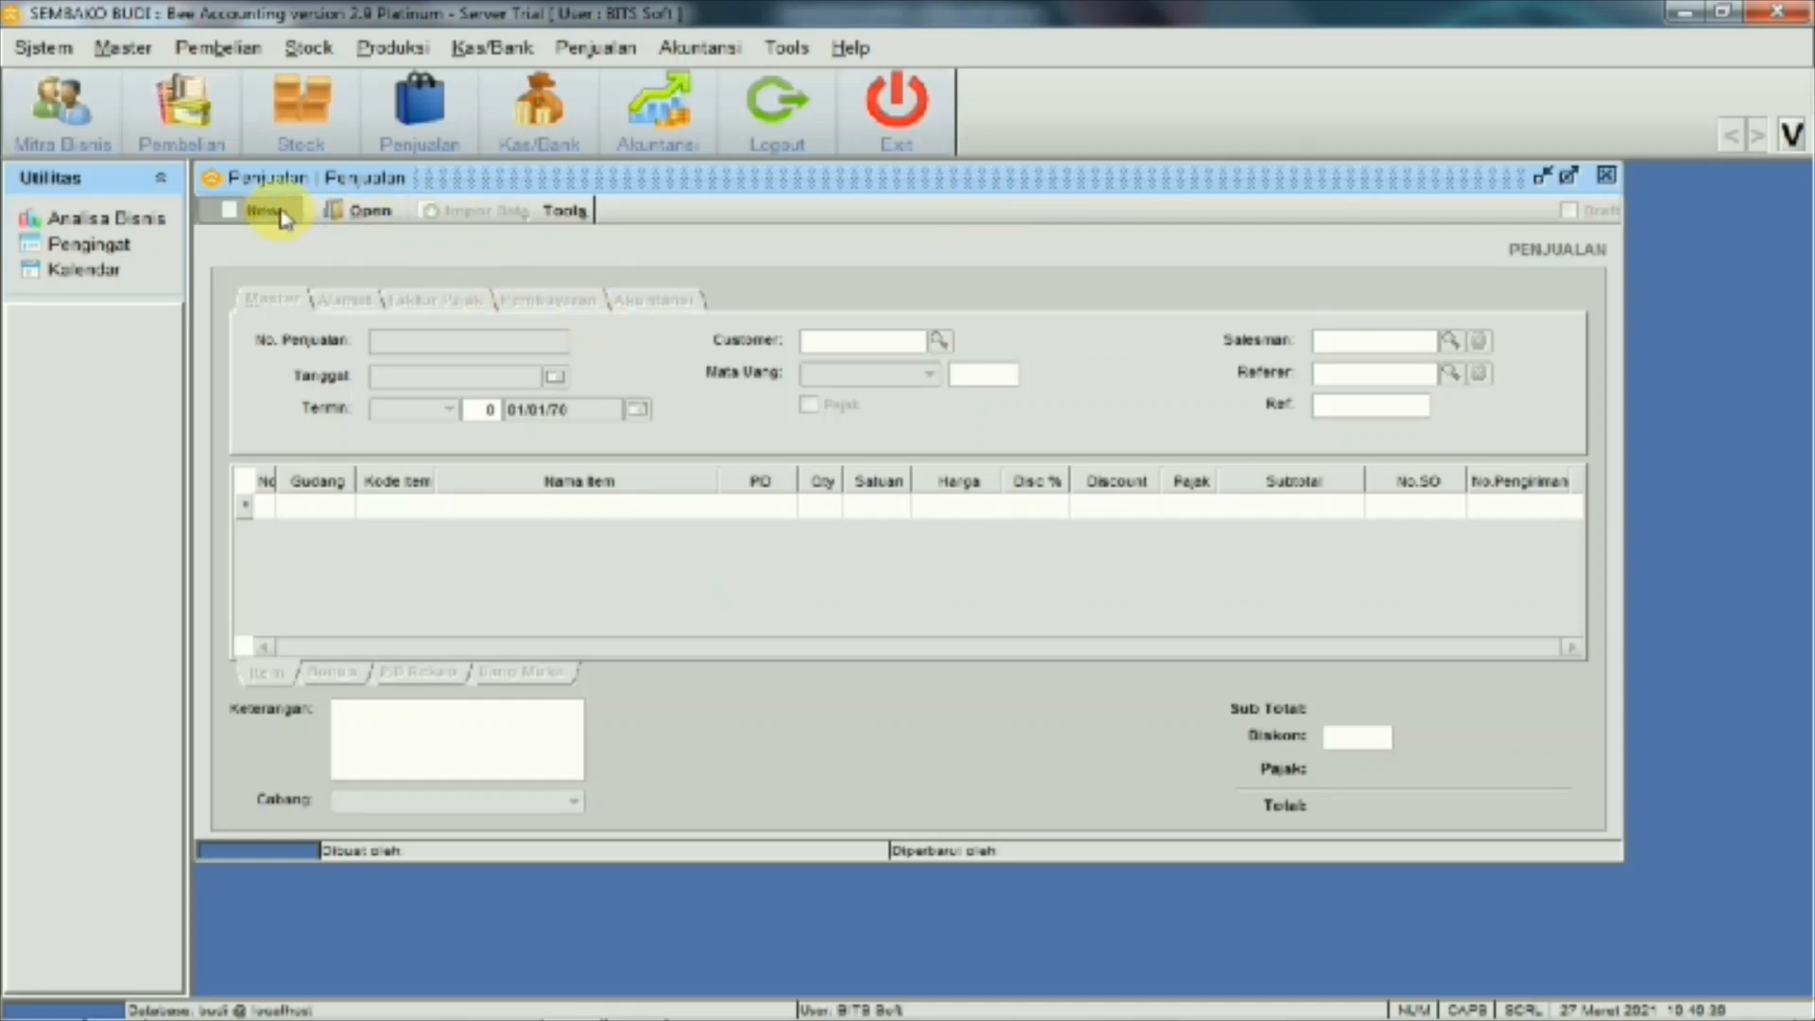
pyautogui.click(423, 510)
pyautogui.click(422, 511)
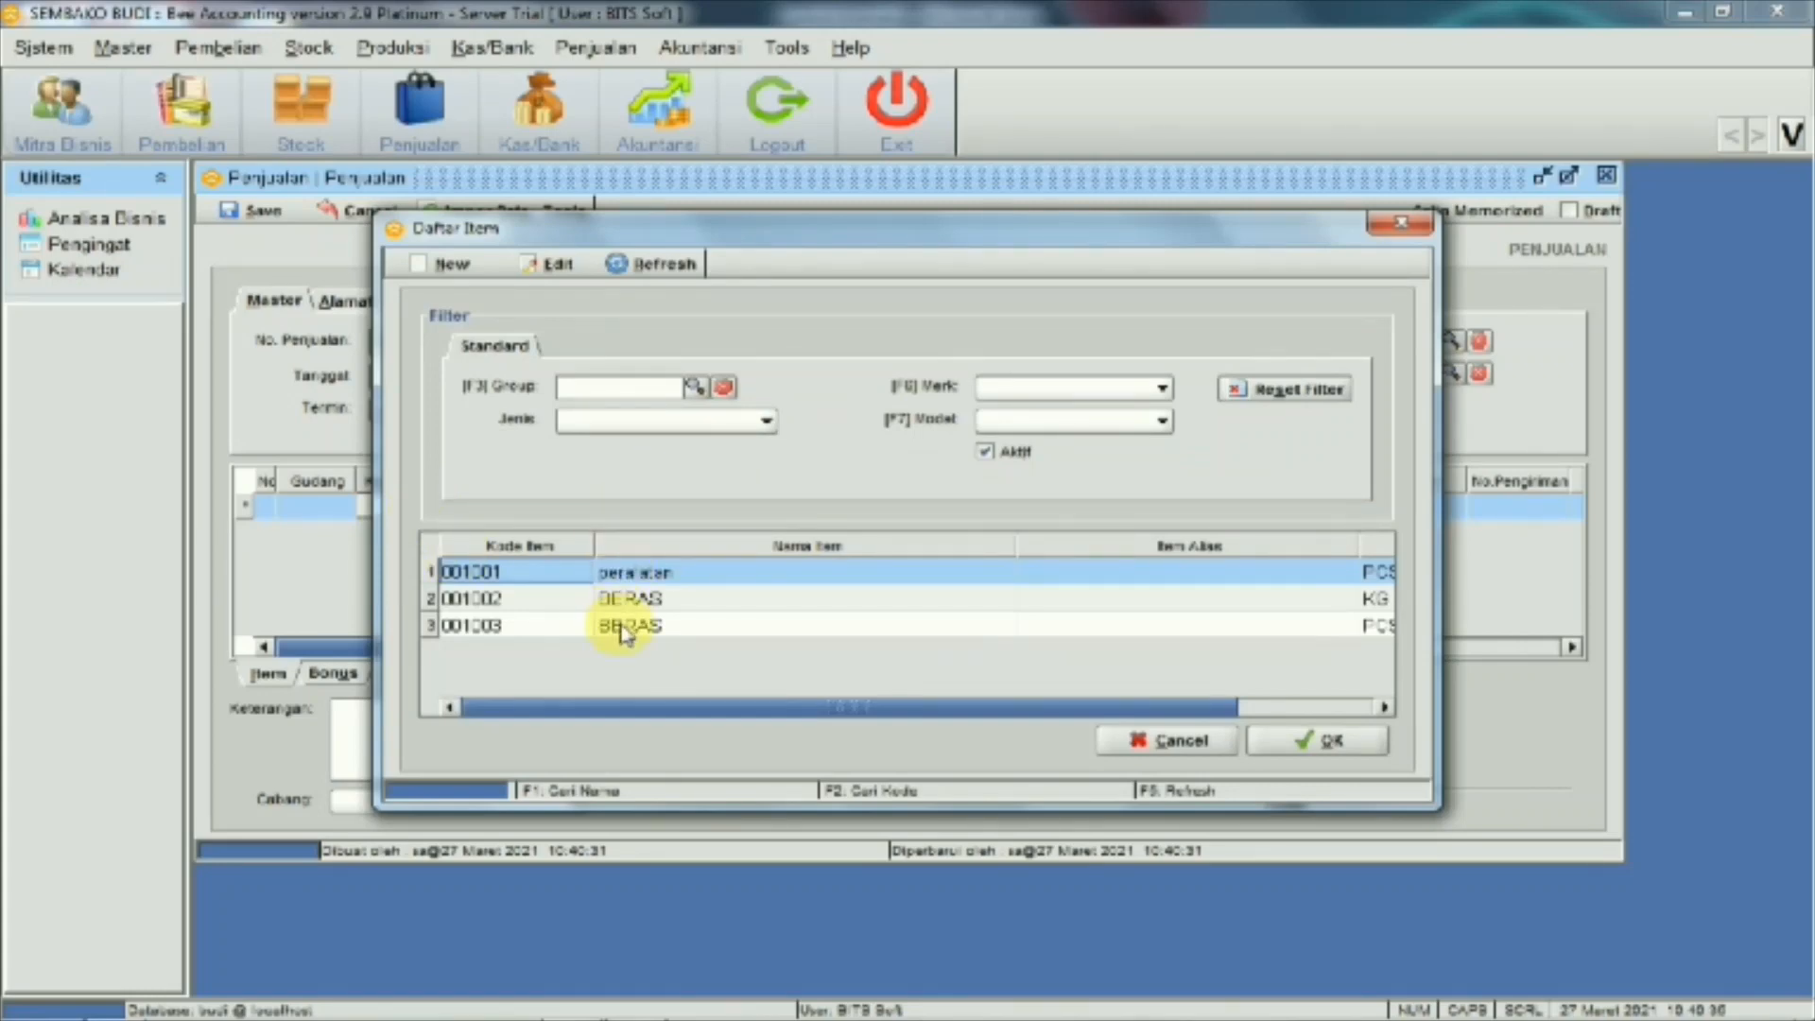
pyautogui.click(646, 605)
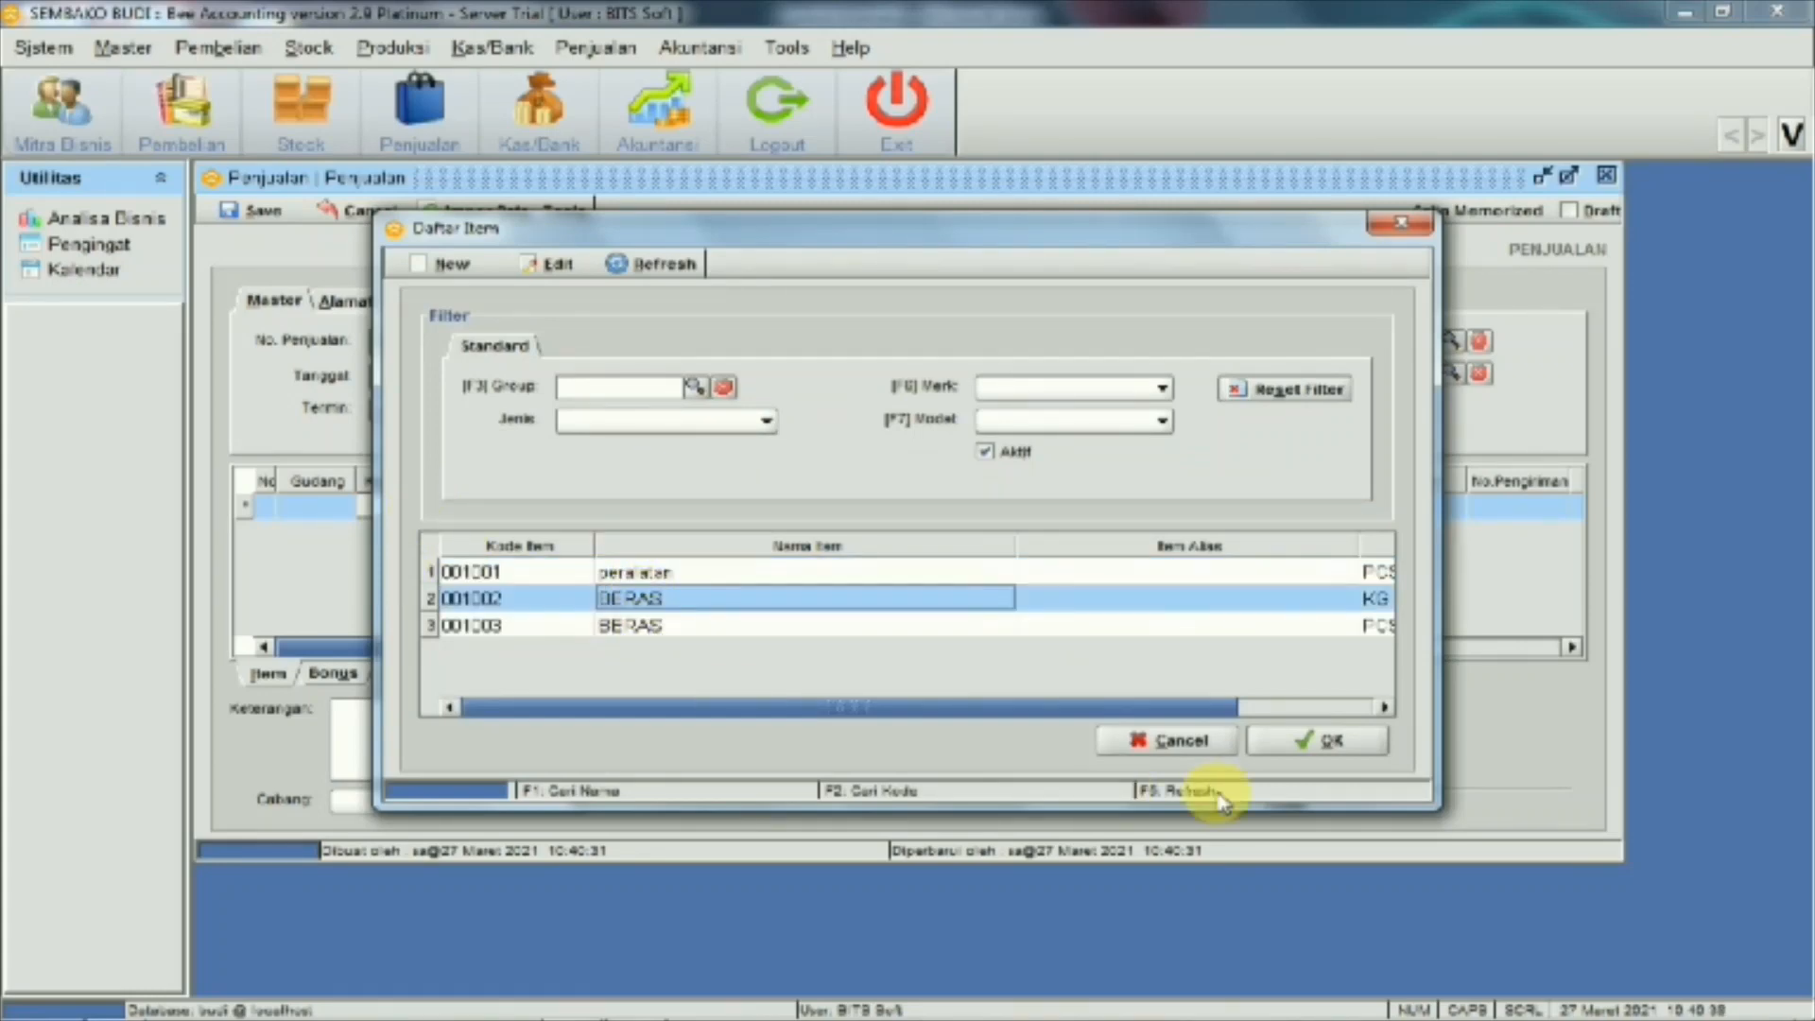
pyautogui.click(1272, 749)
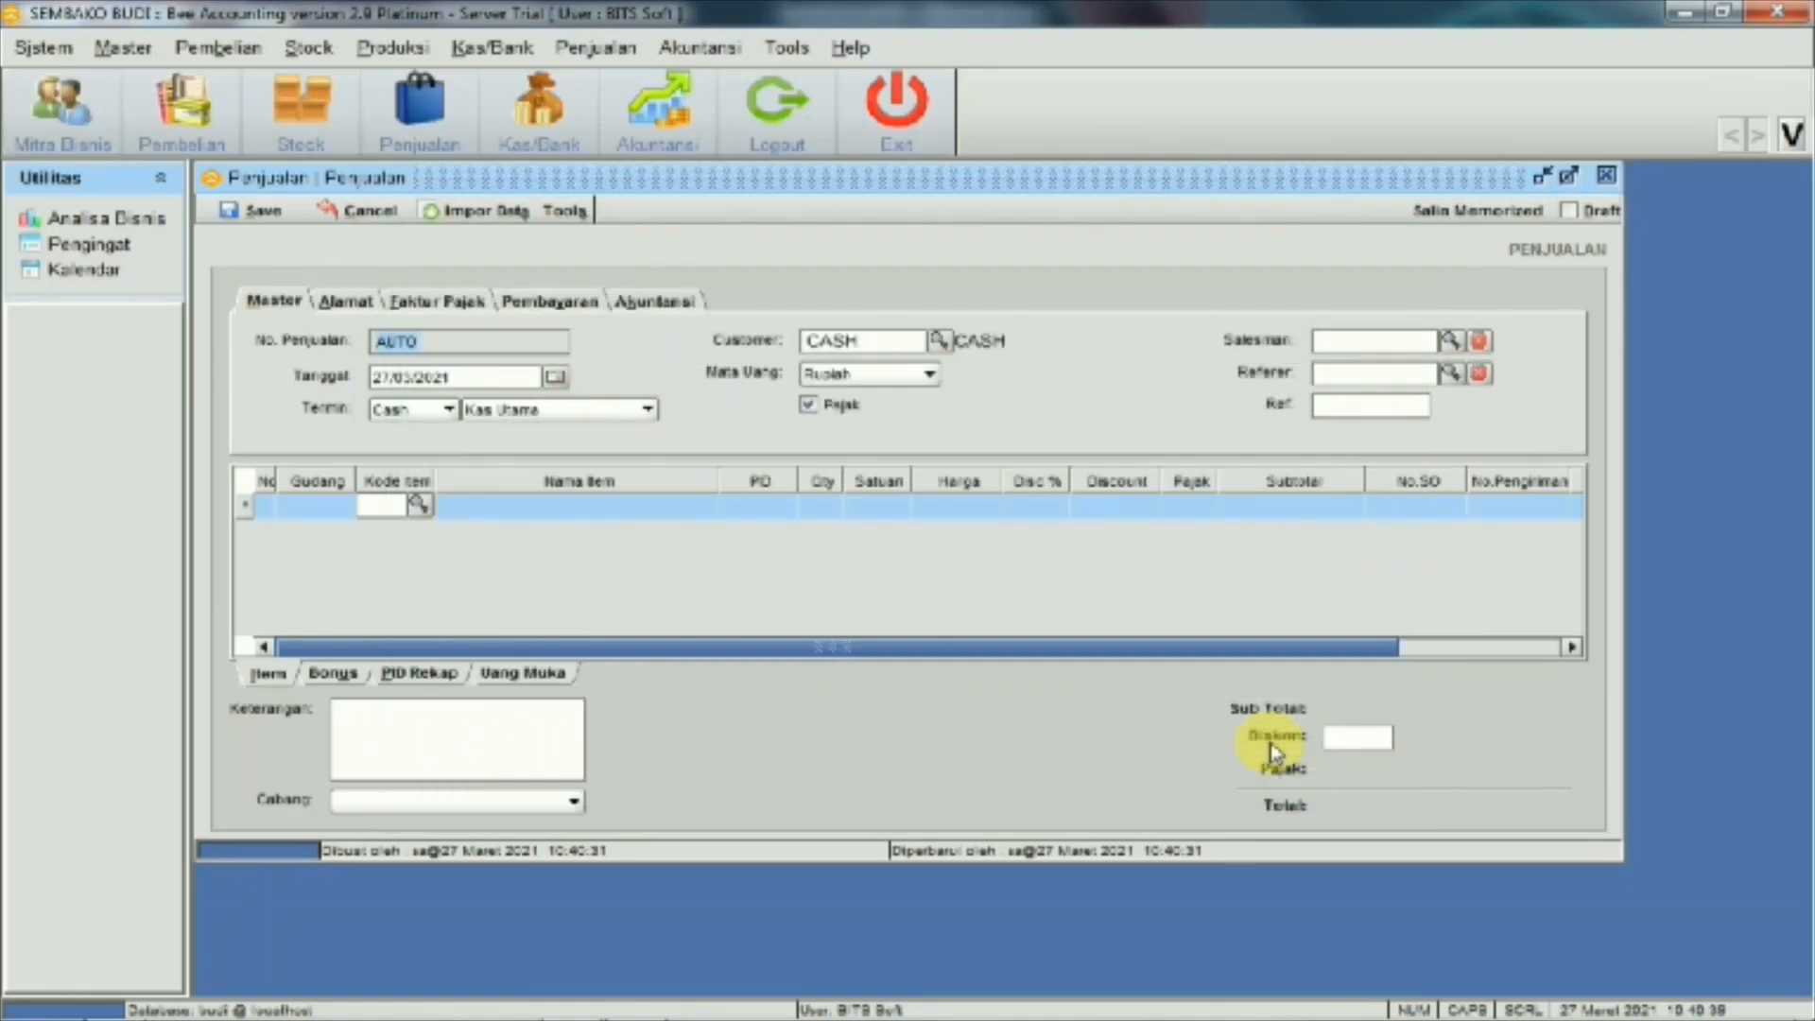
# Enter 250 as the BERAS line's quantity after checking the transaction list
pyautogui.click(834, 508)
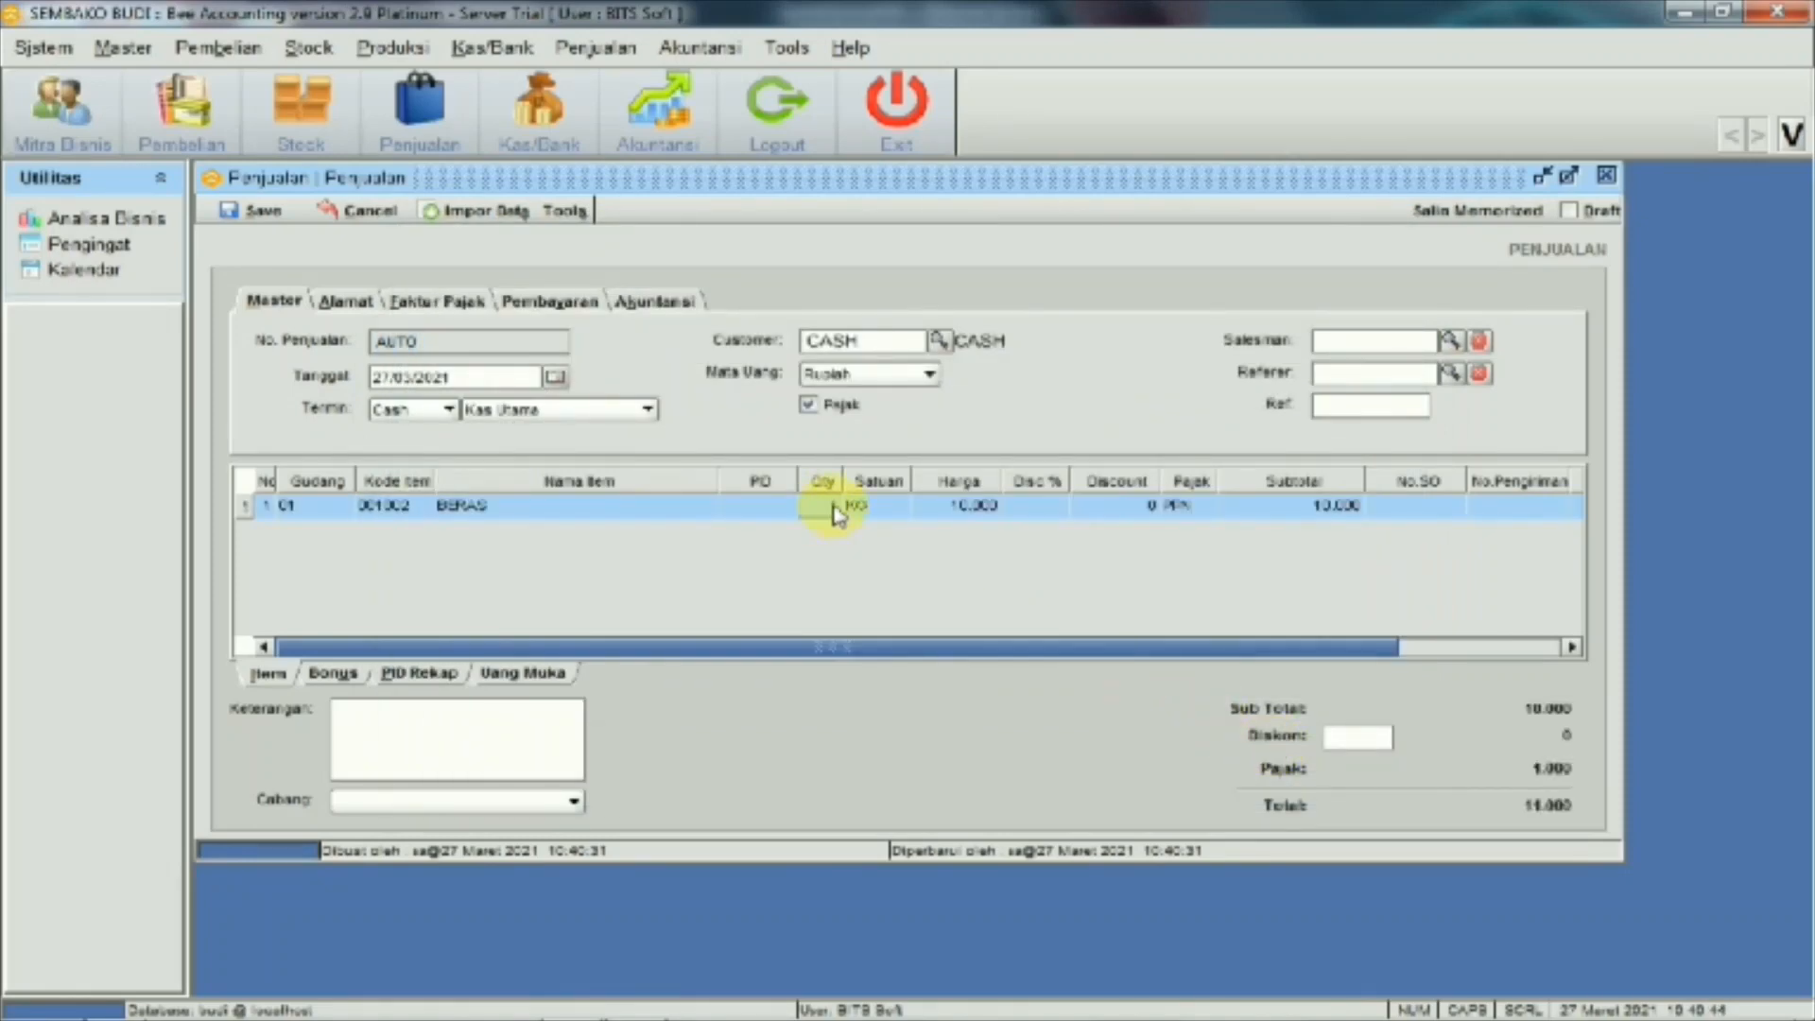
pyautogui.moveTo(578, 1010)
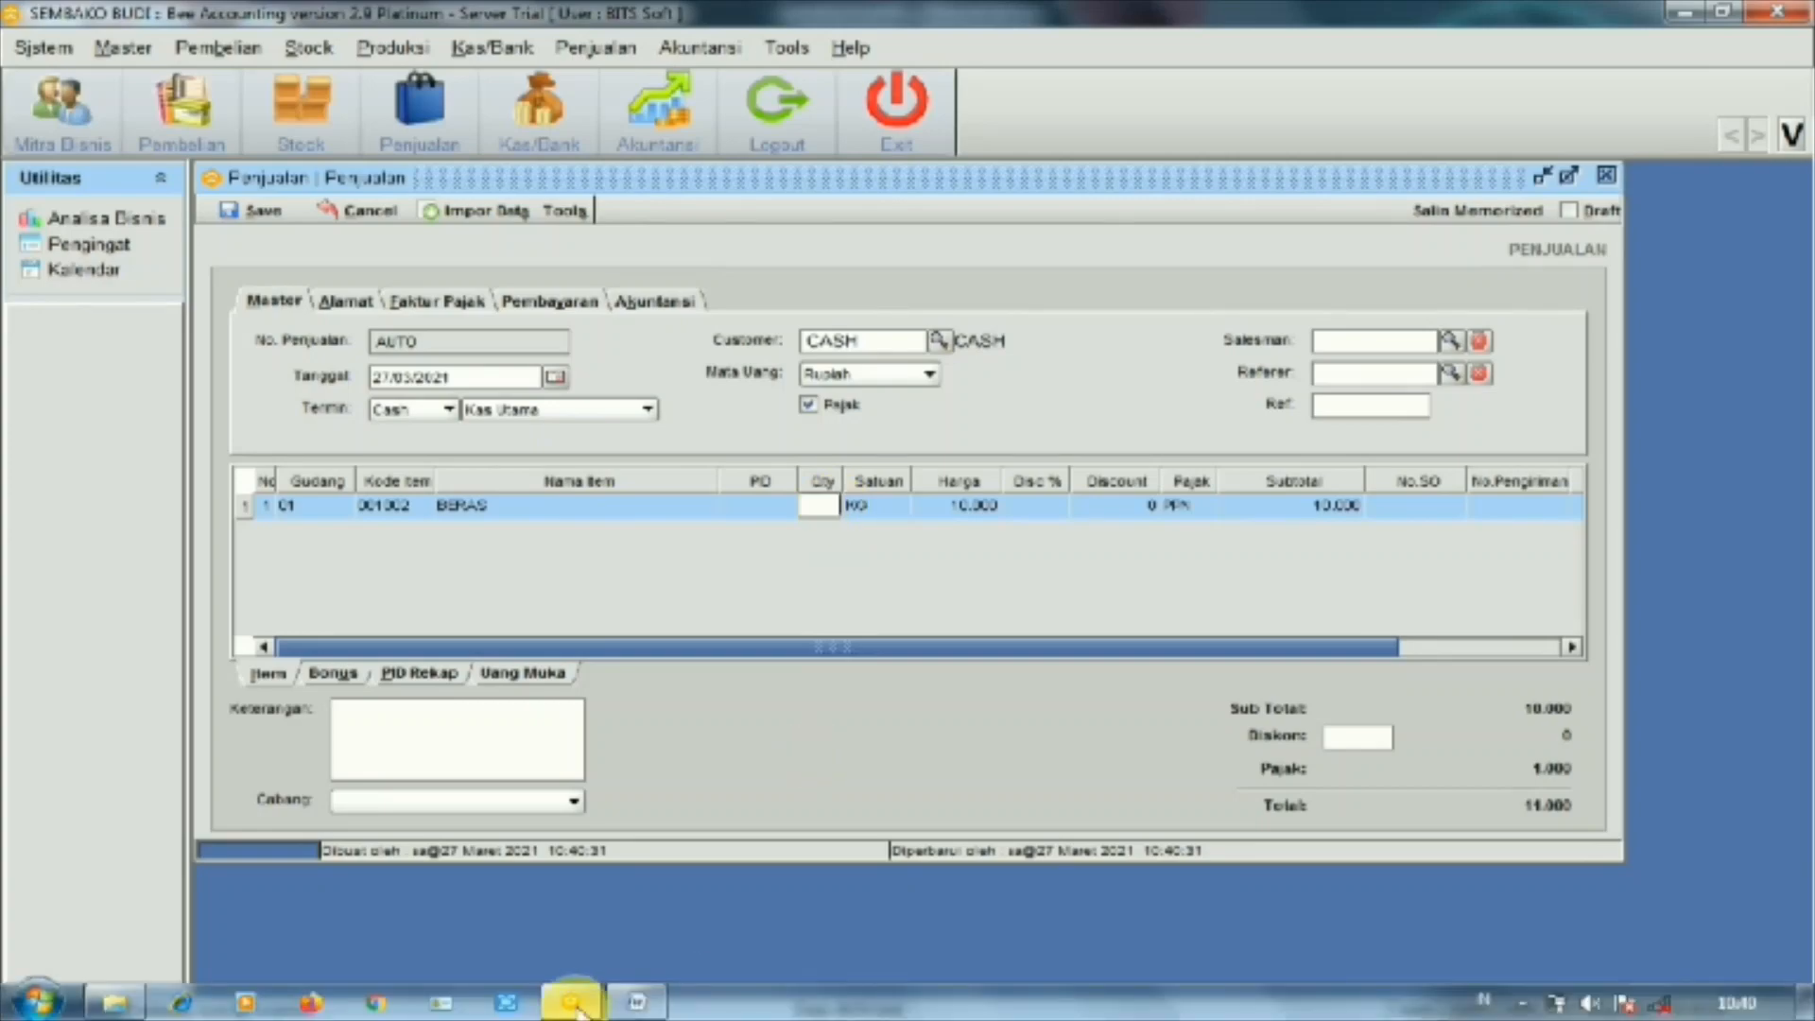
pyautogui.moveTo(634, 1008)
pyautogui.moveTo(624, 928)
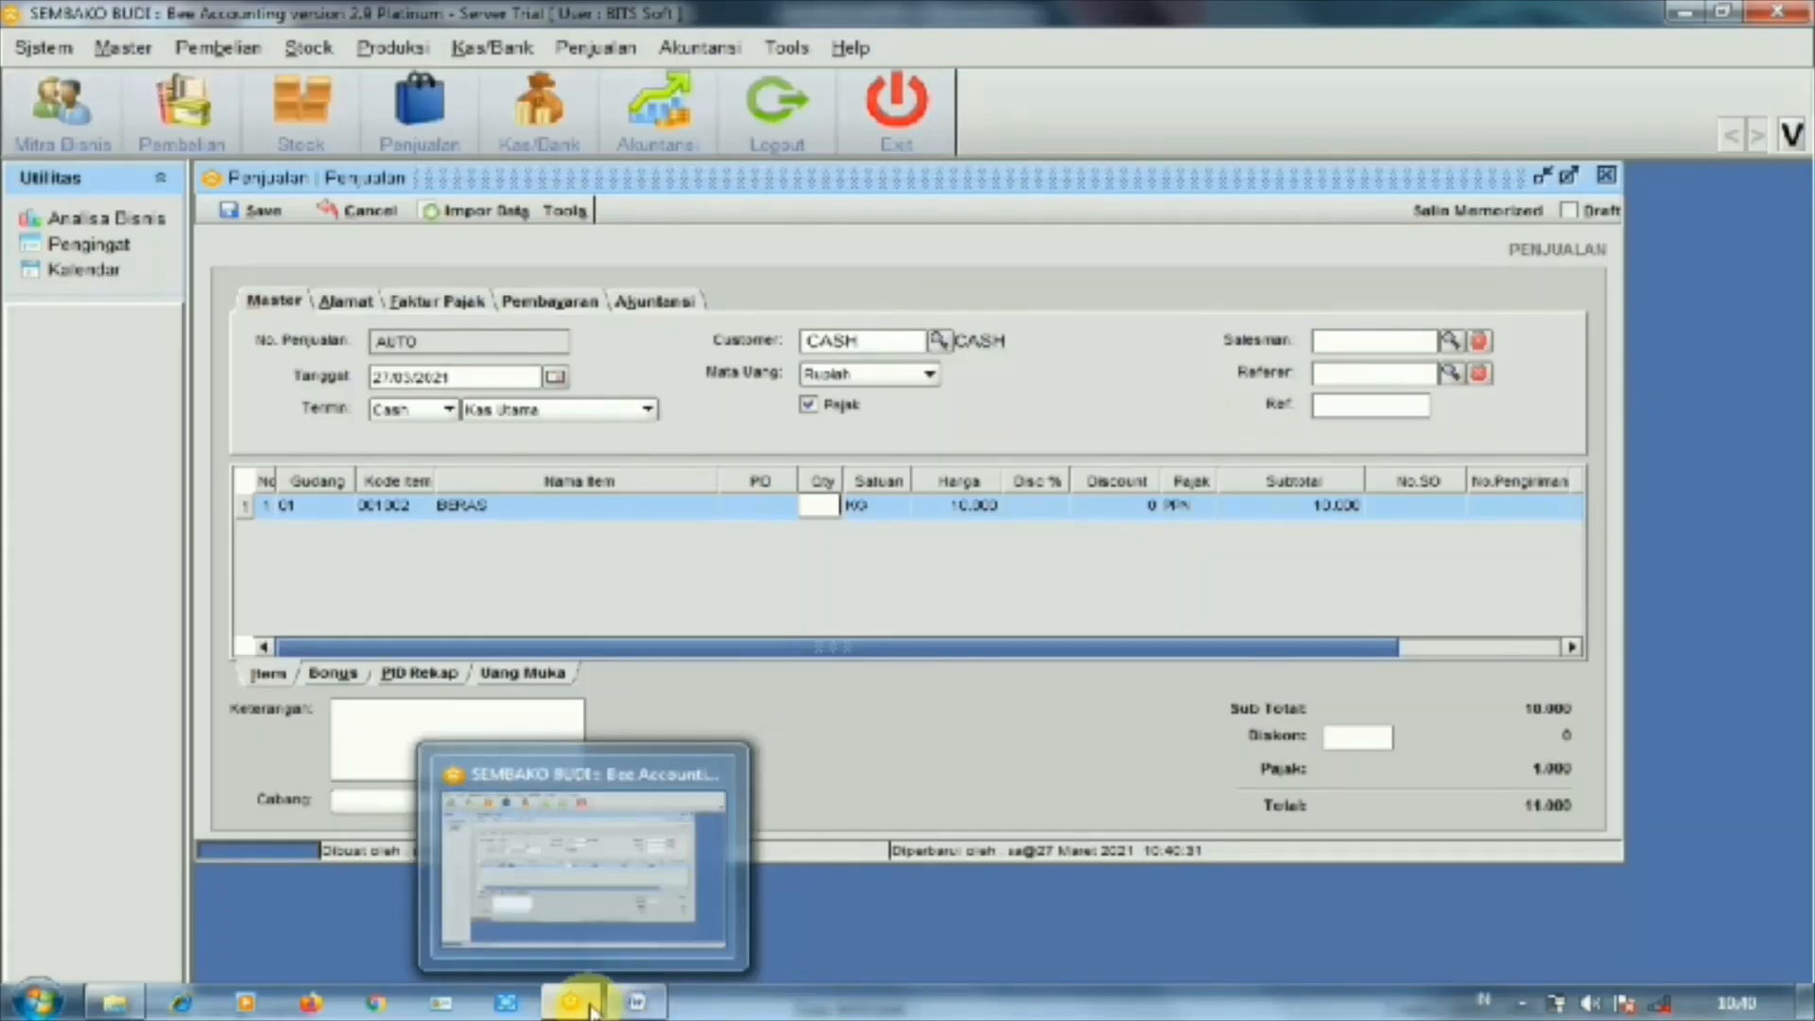
pyautogui.click(594, 941)
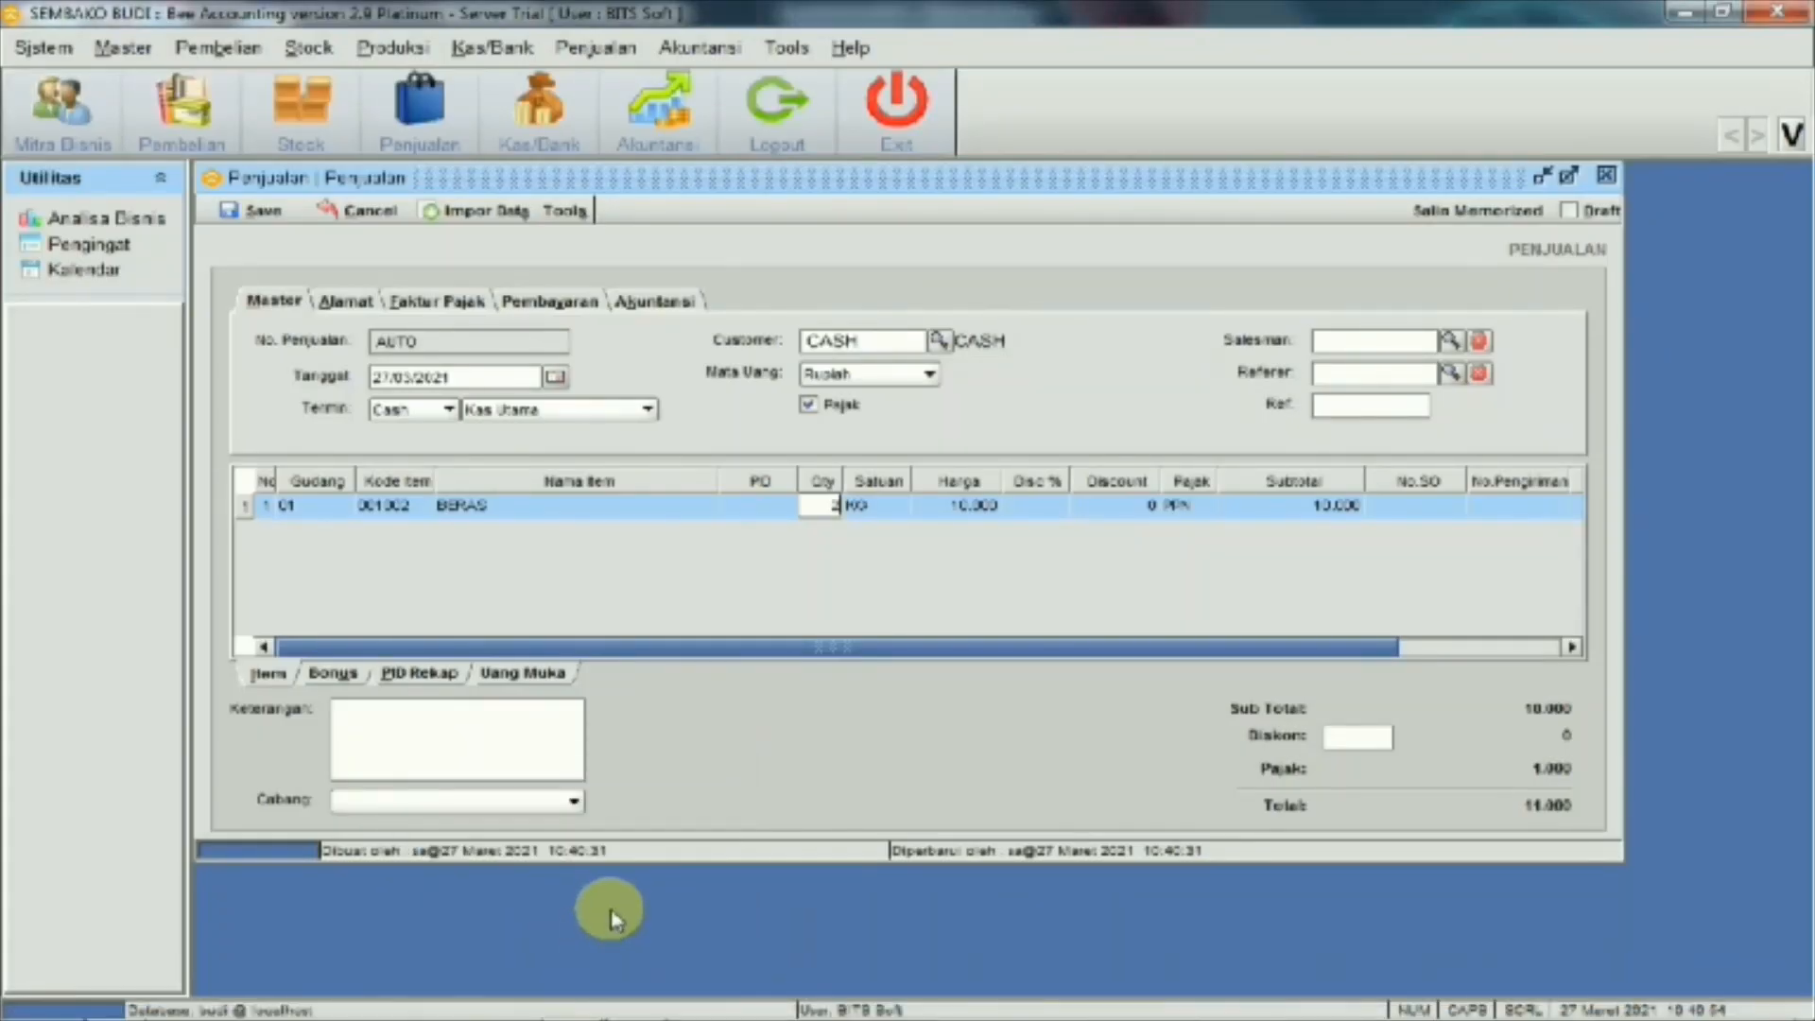
pyautogui.write('0')
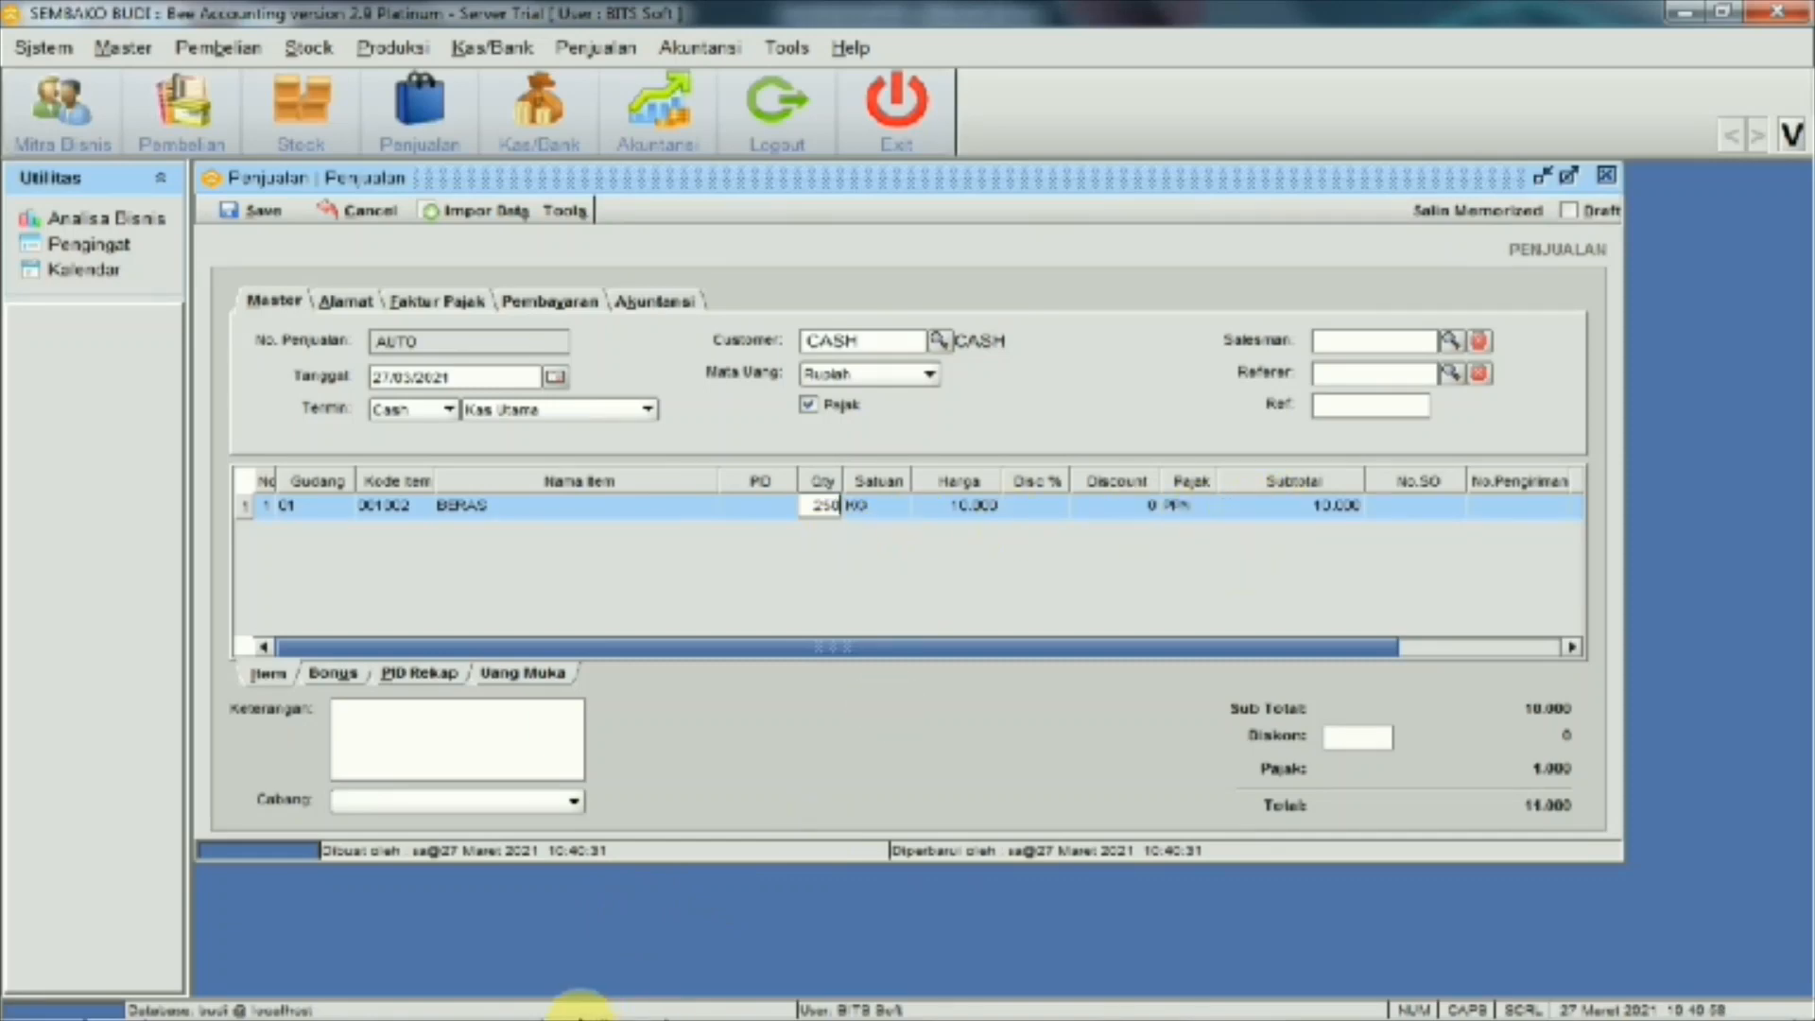
pyautogui.moveTo(579, 1016)
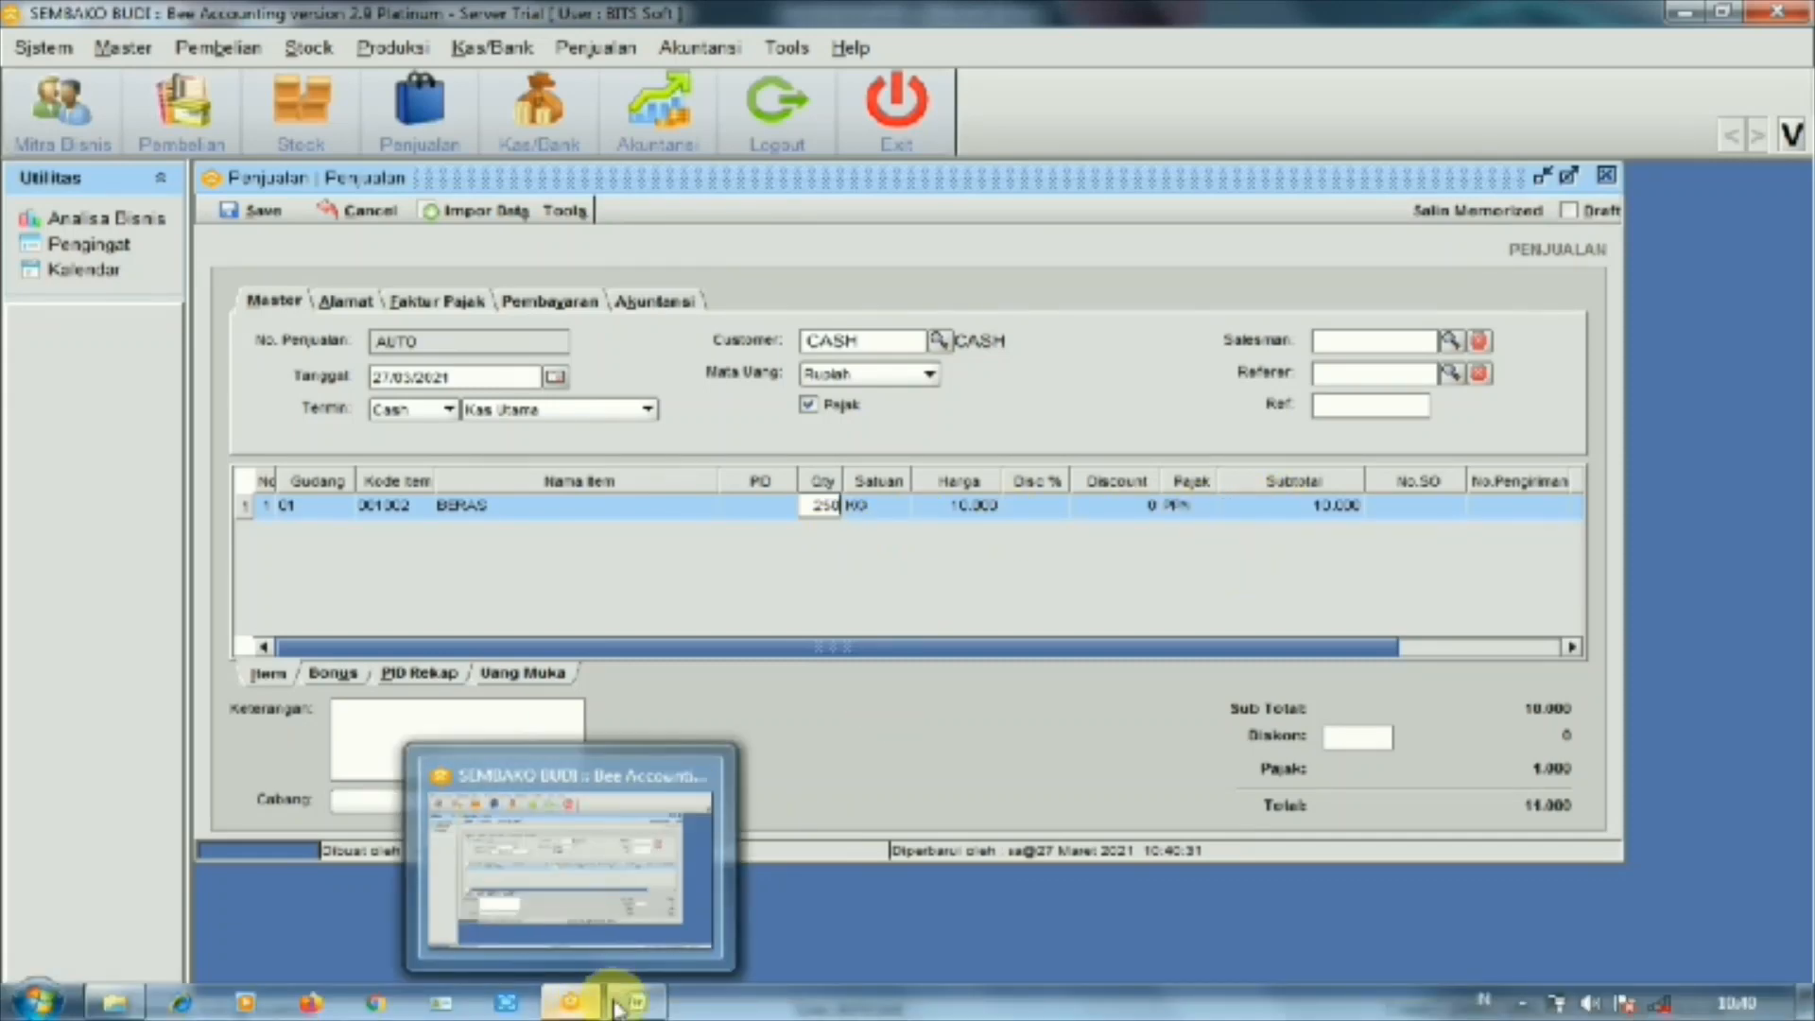
pyautogui.click(619, 889)
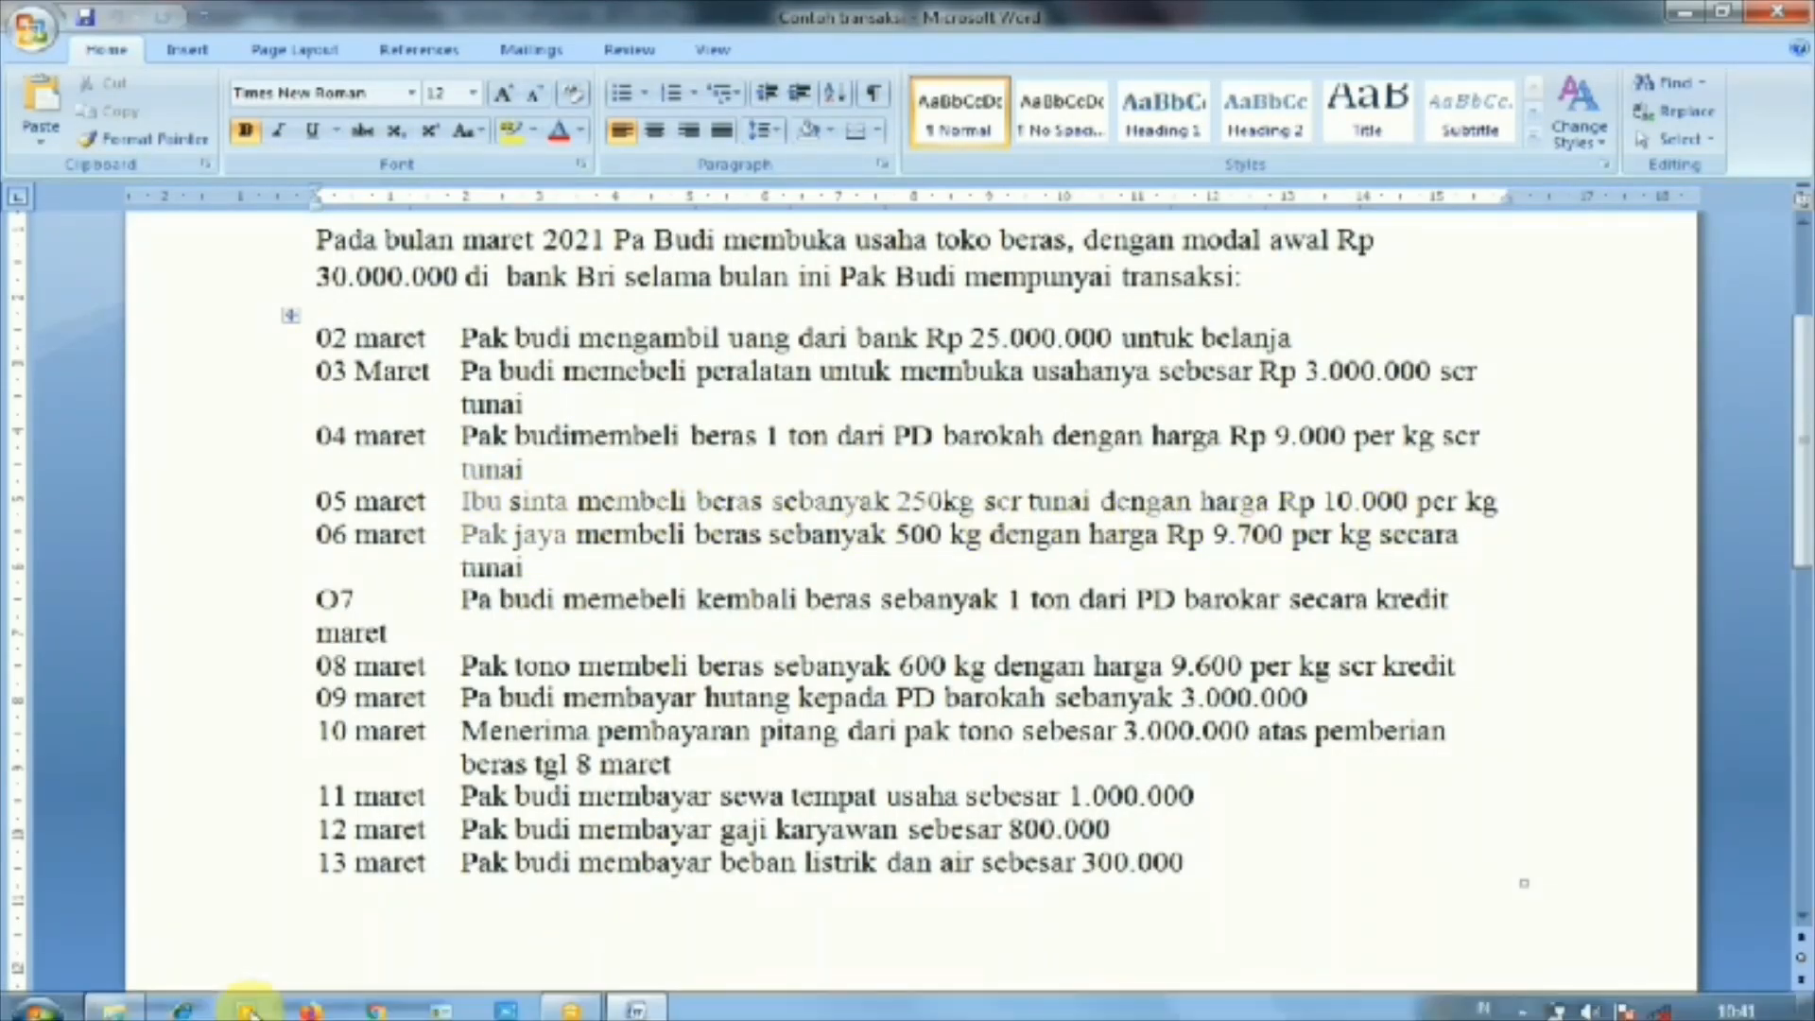
pyautogui.moveTo(547, 1013)
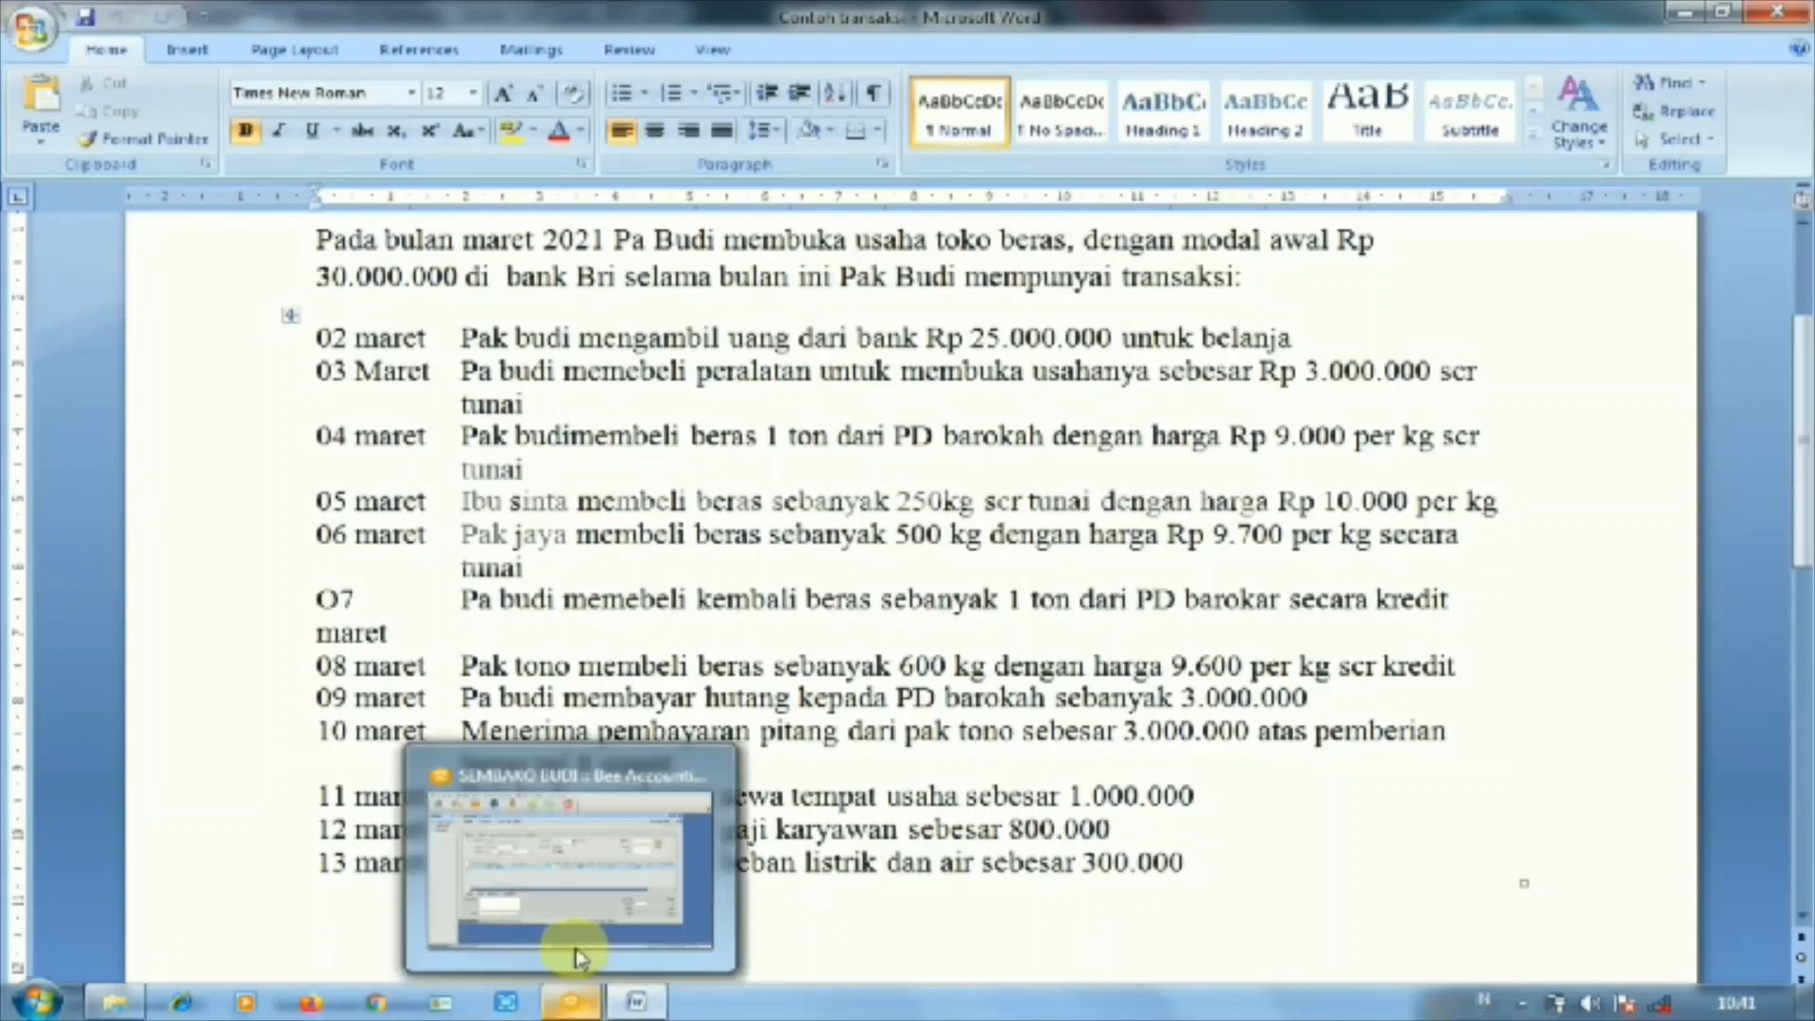
pyautogui.click(577, 893)
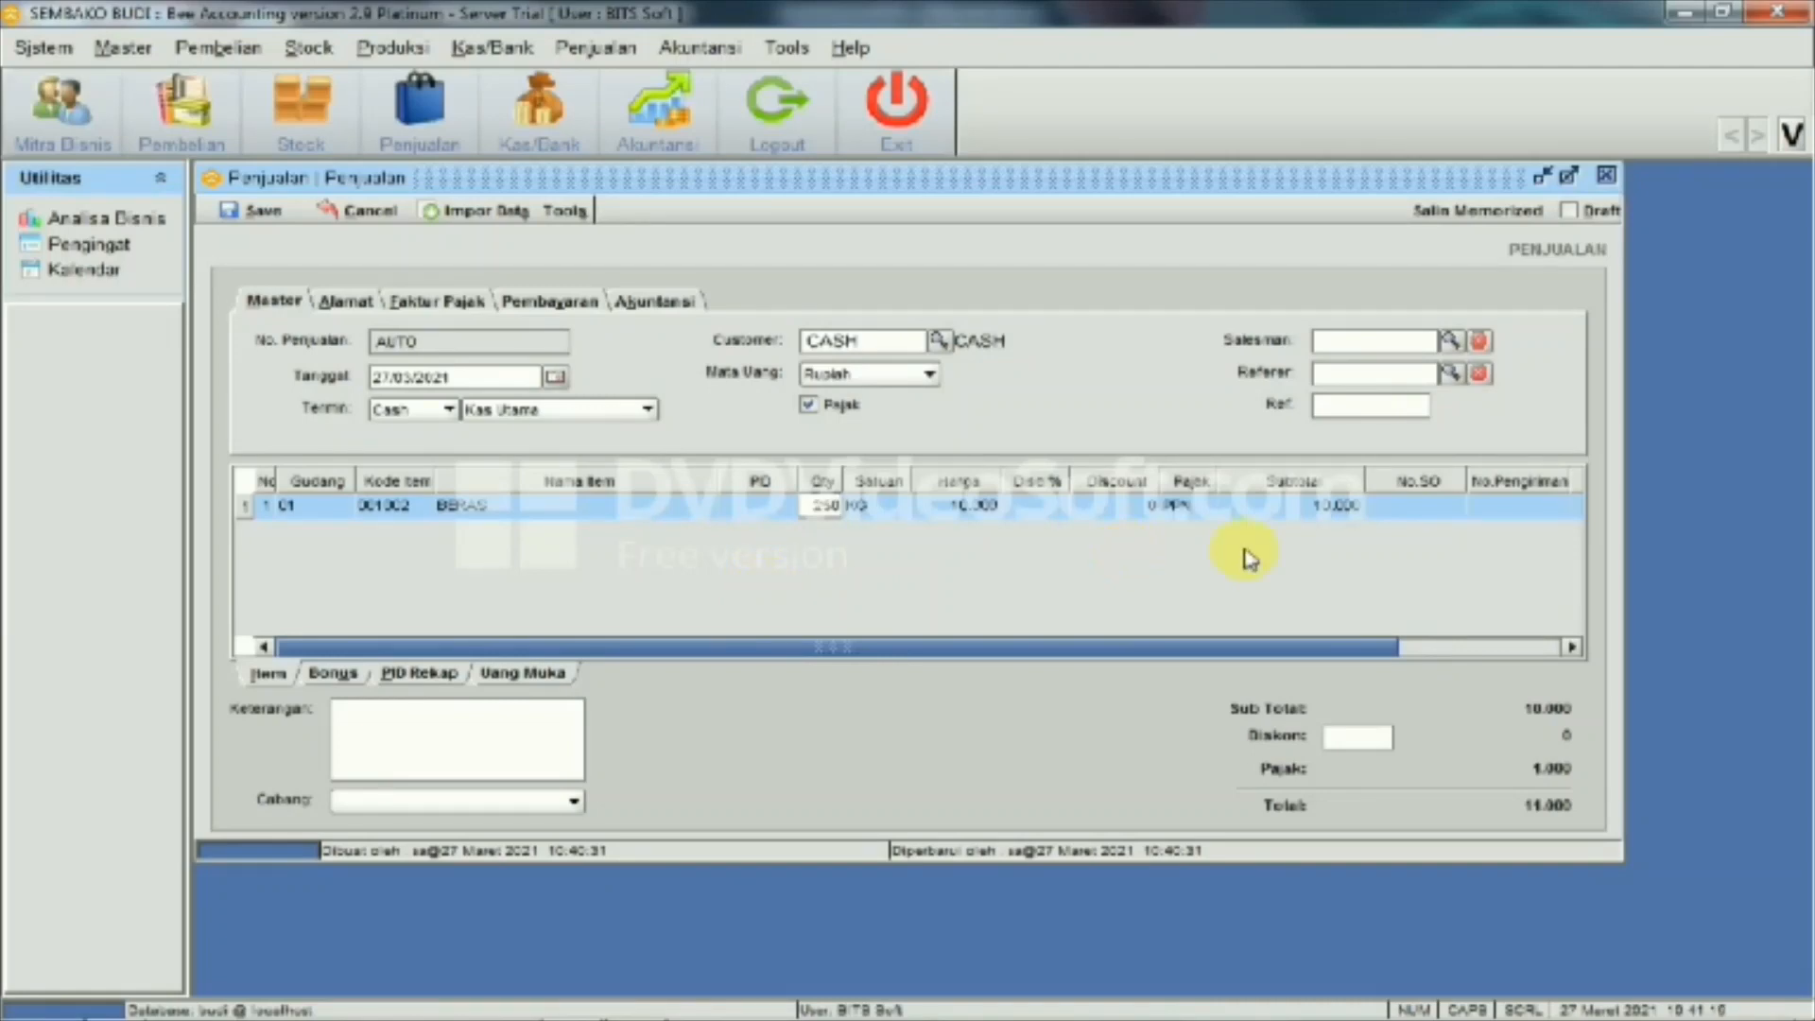
# Commit quantity 250, remove tax, and save the sale as JL00001001, agreeing to print
pyautogui.press('Return')
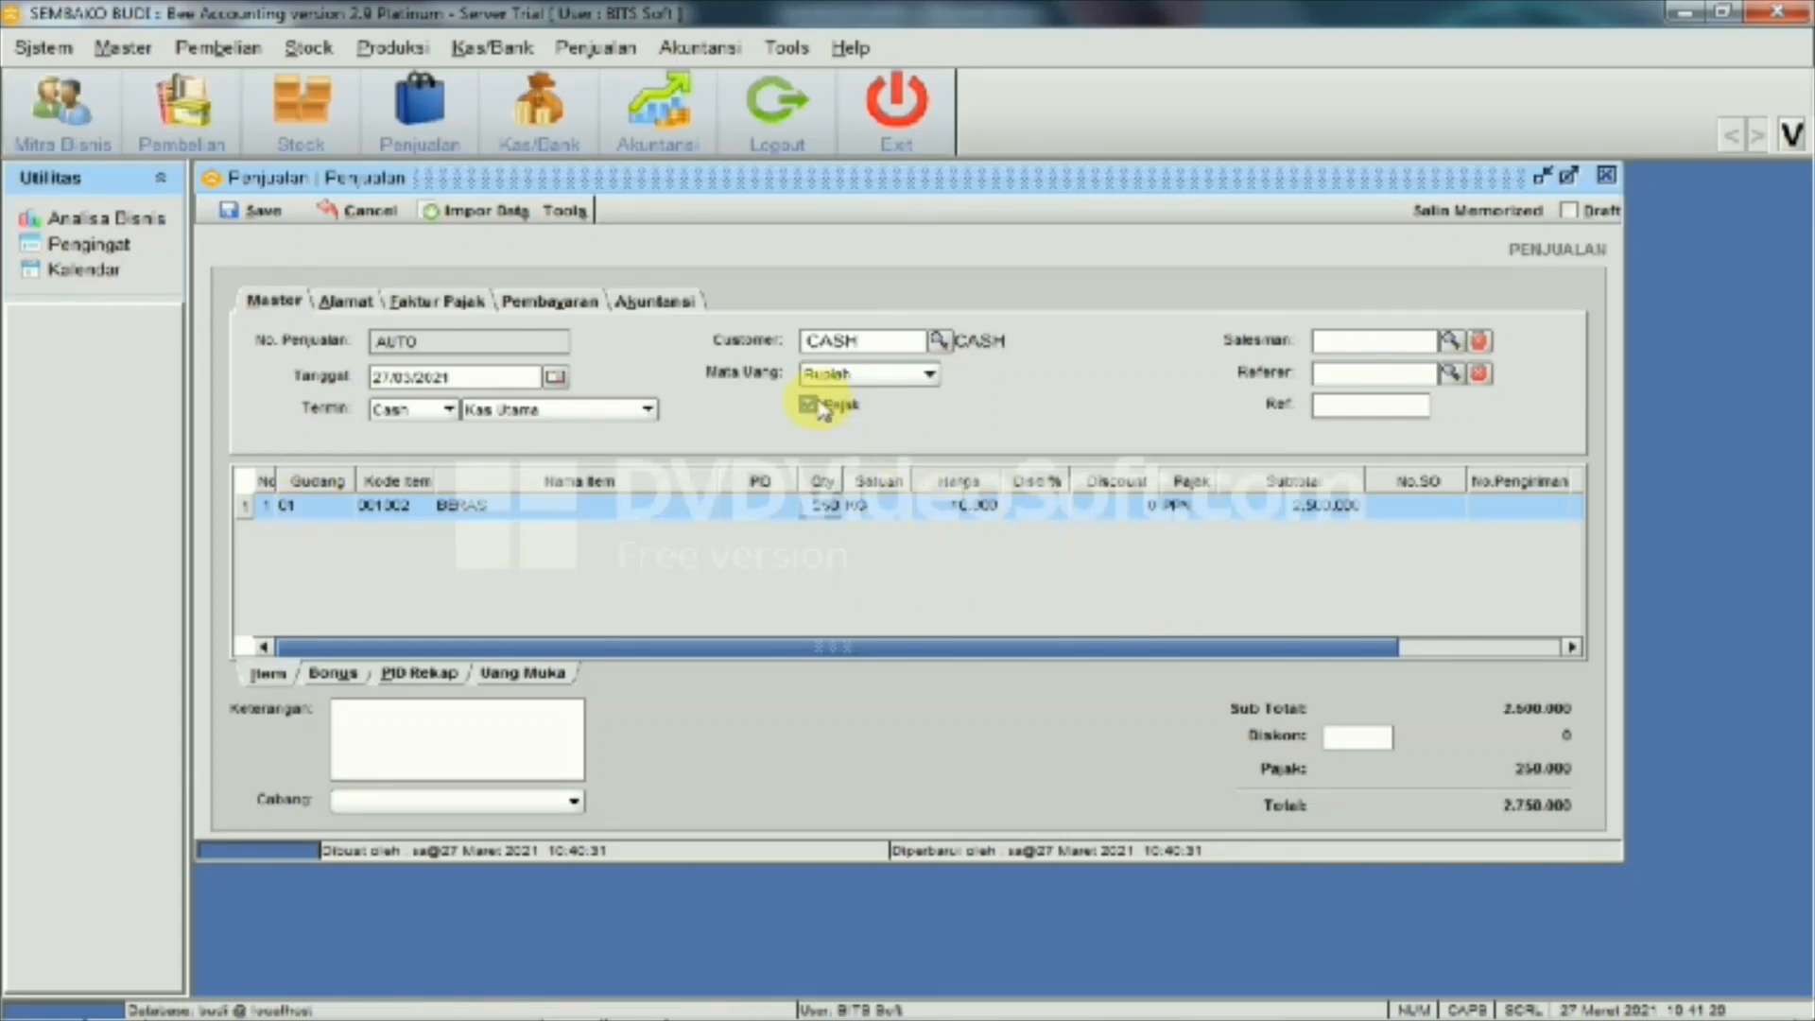
pyautogui.click(810, 405)
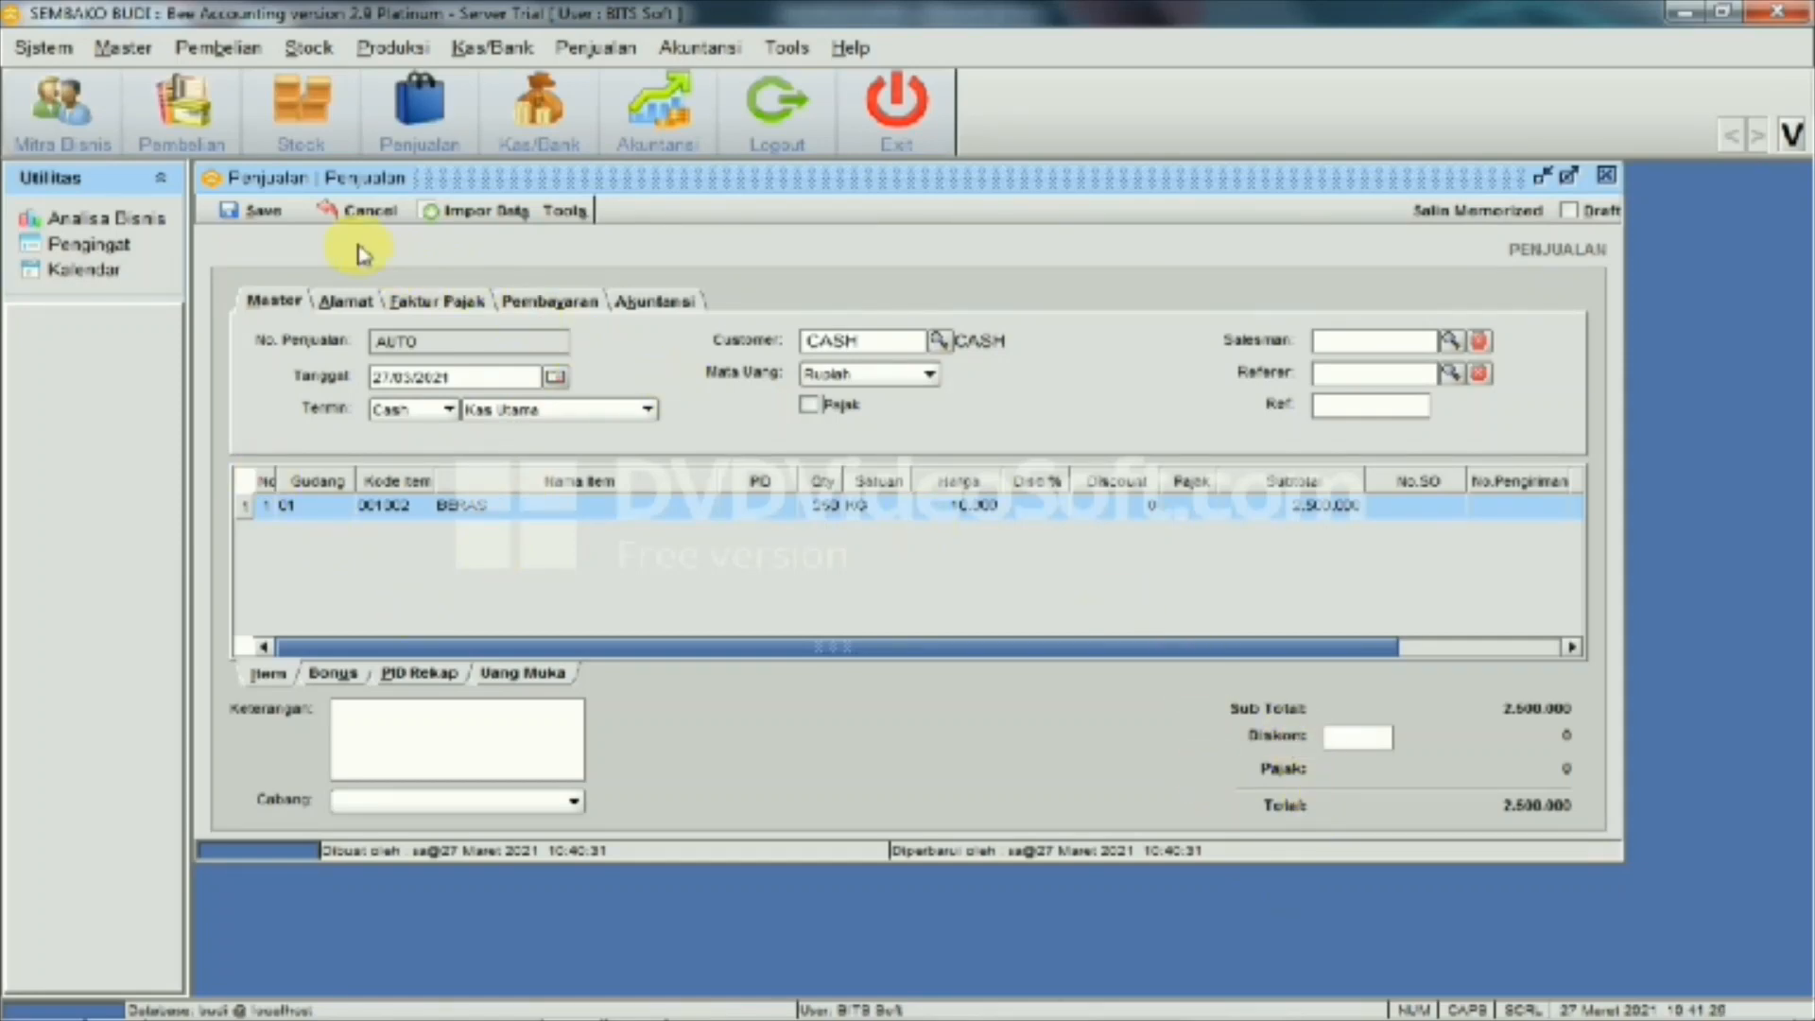
pyautogui.click(256, 219)
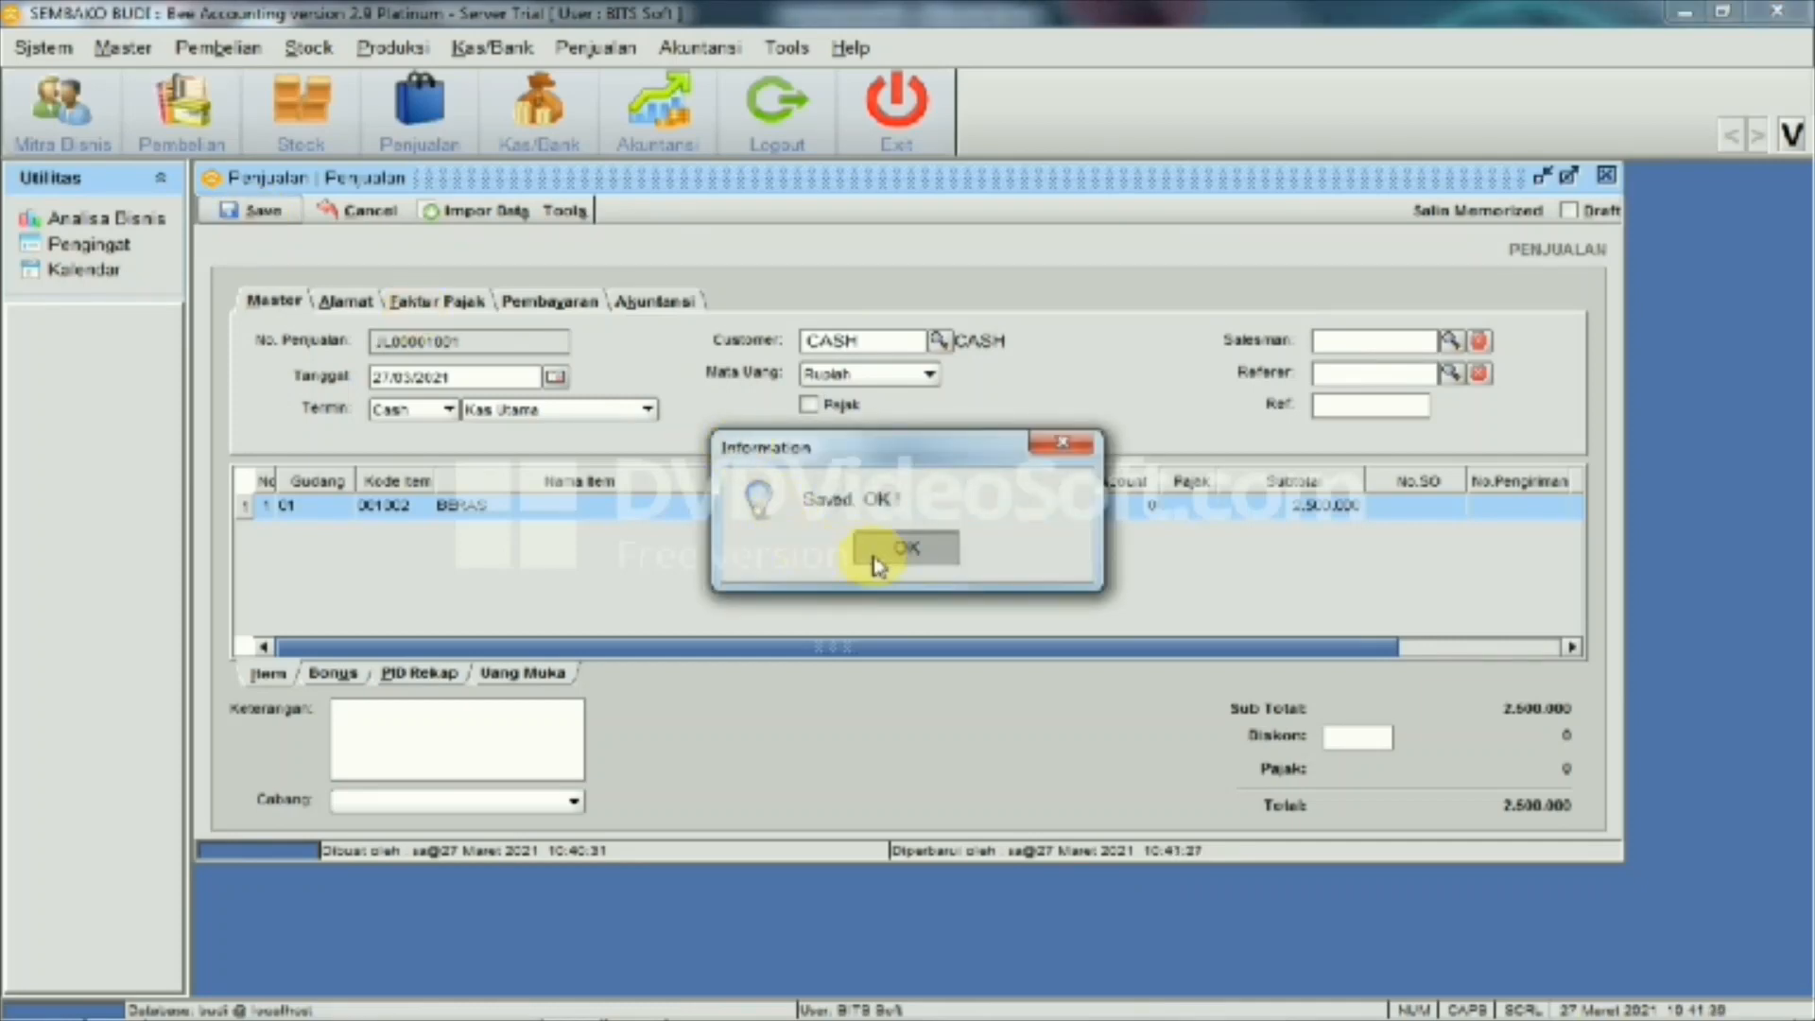
pyautogui.click(877, 566)
pyautogui.click(867, 565)
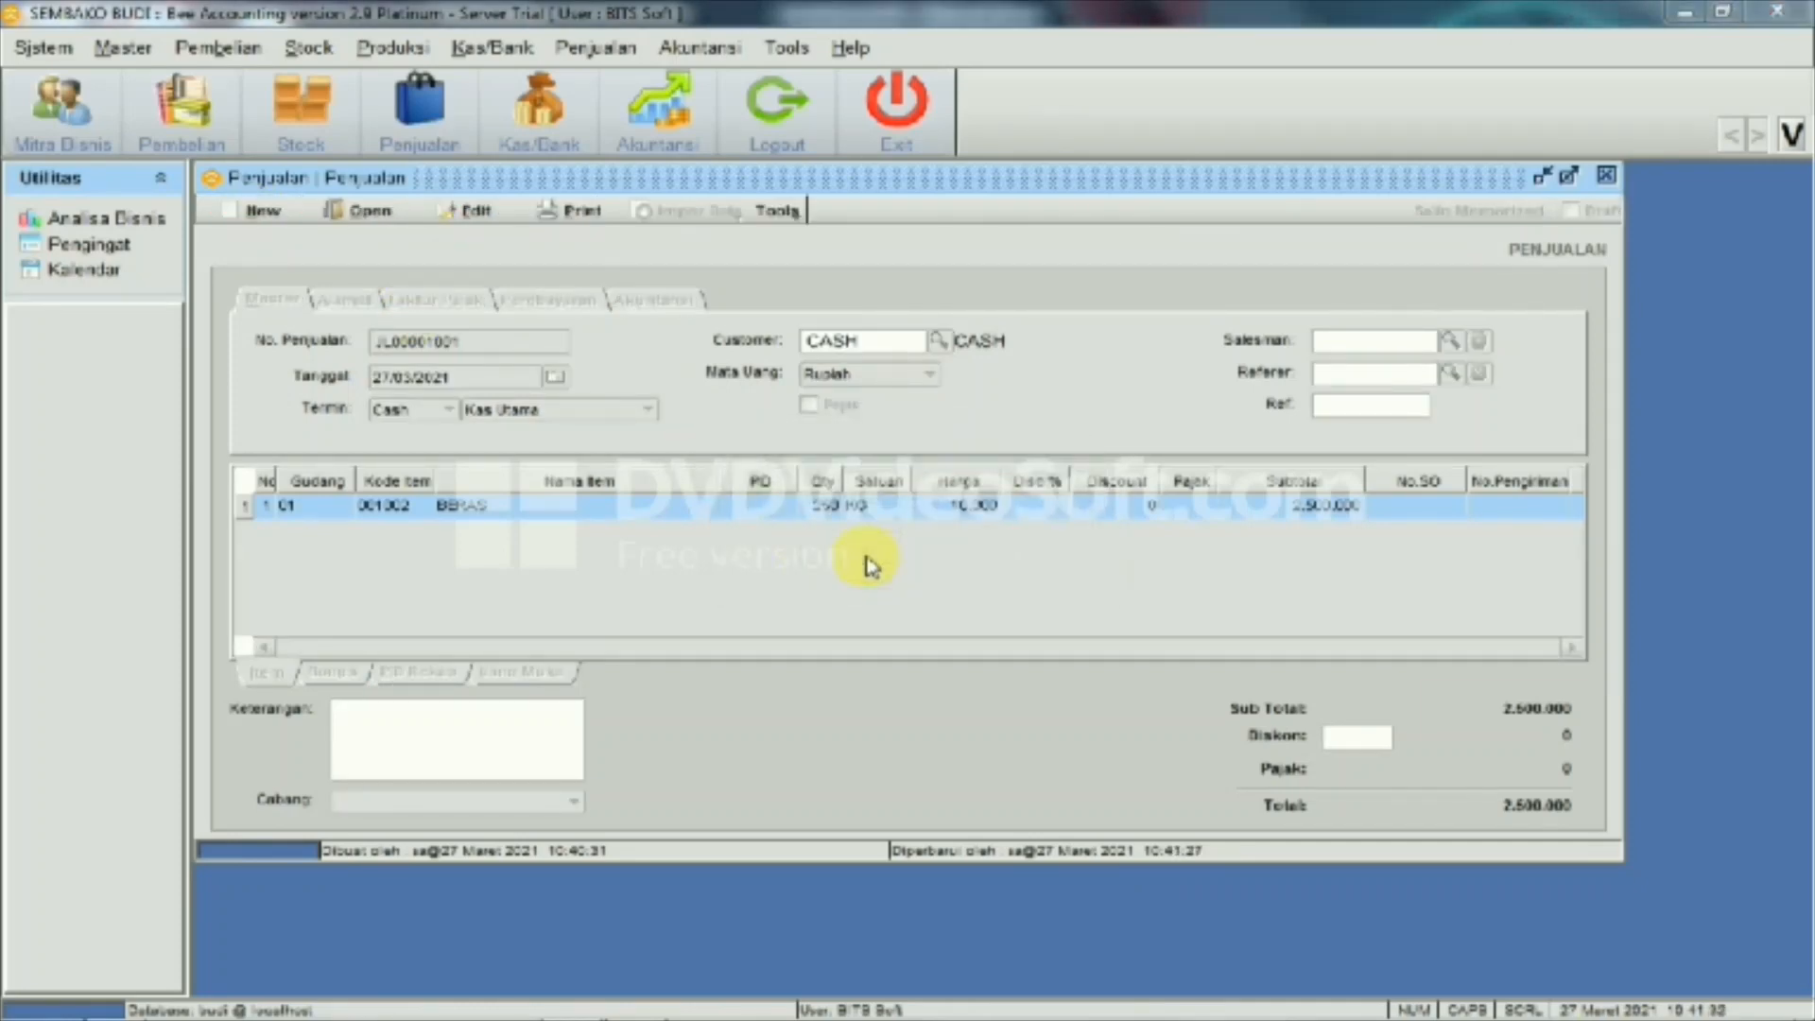
# Preview the Rekap Faktur Pajak and invoice for JL00001001, then close the Penjualan form
pyautogui.click(743, 647)
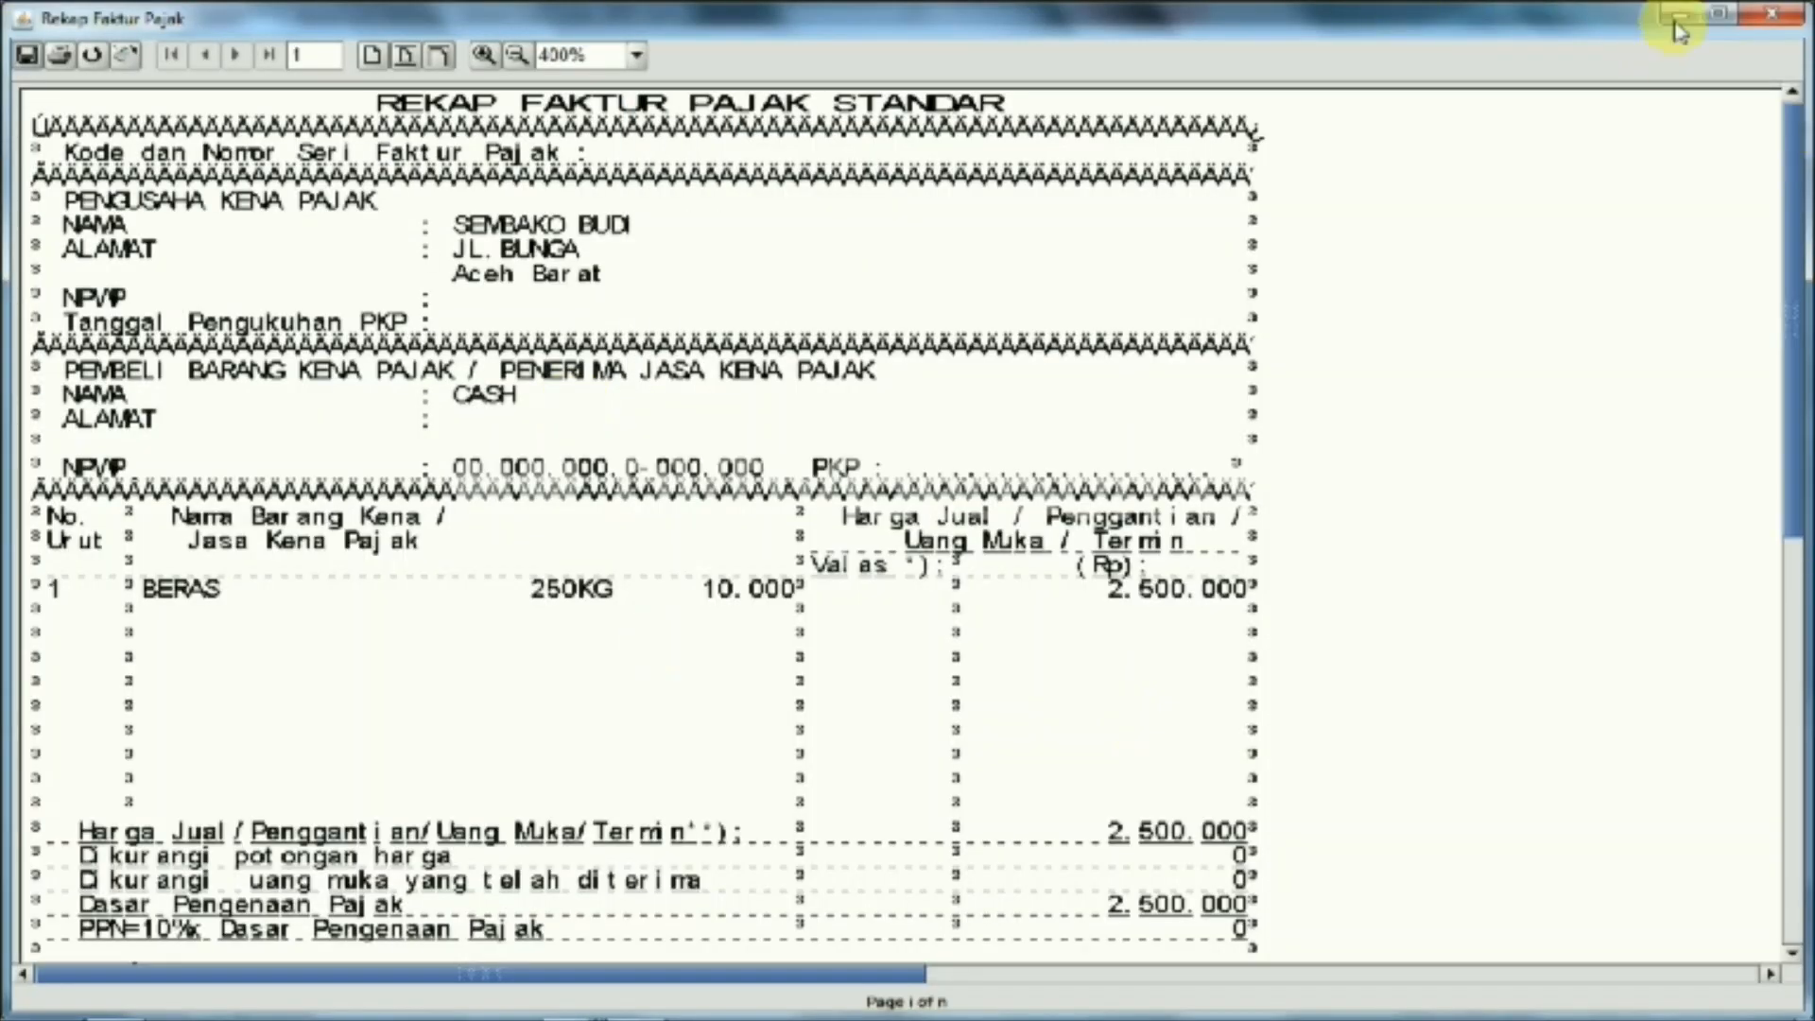
pyautogui.click(1676, 23)
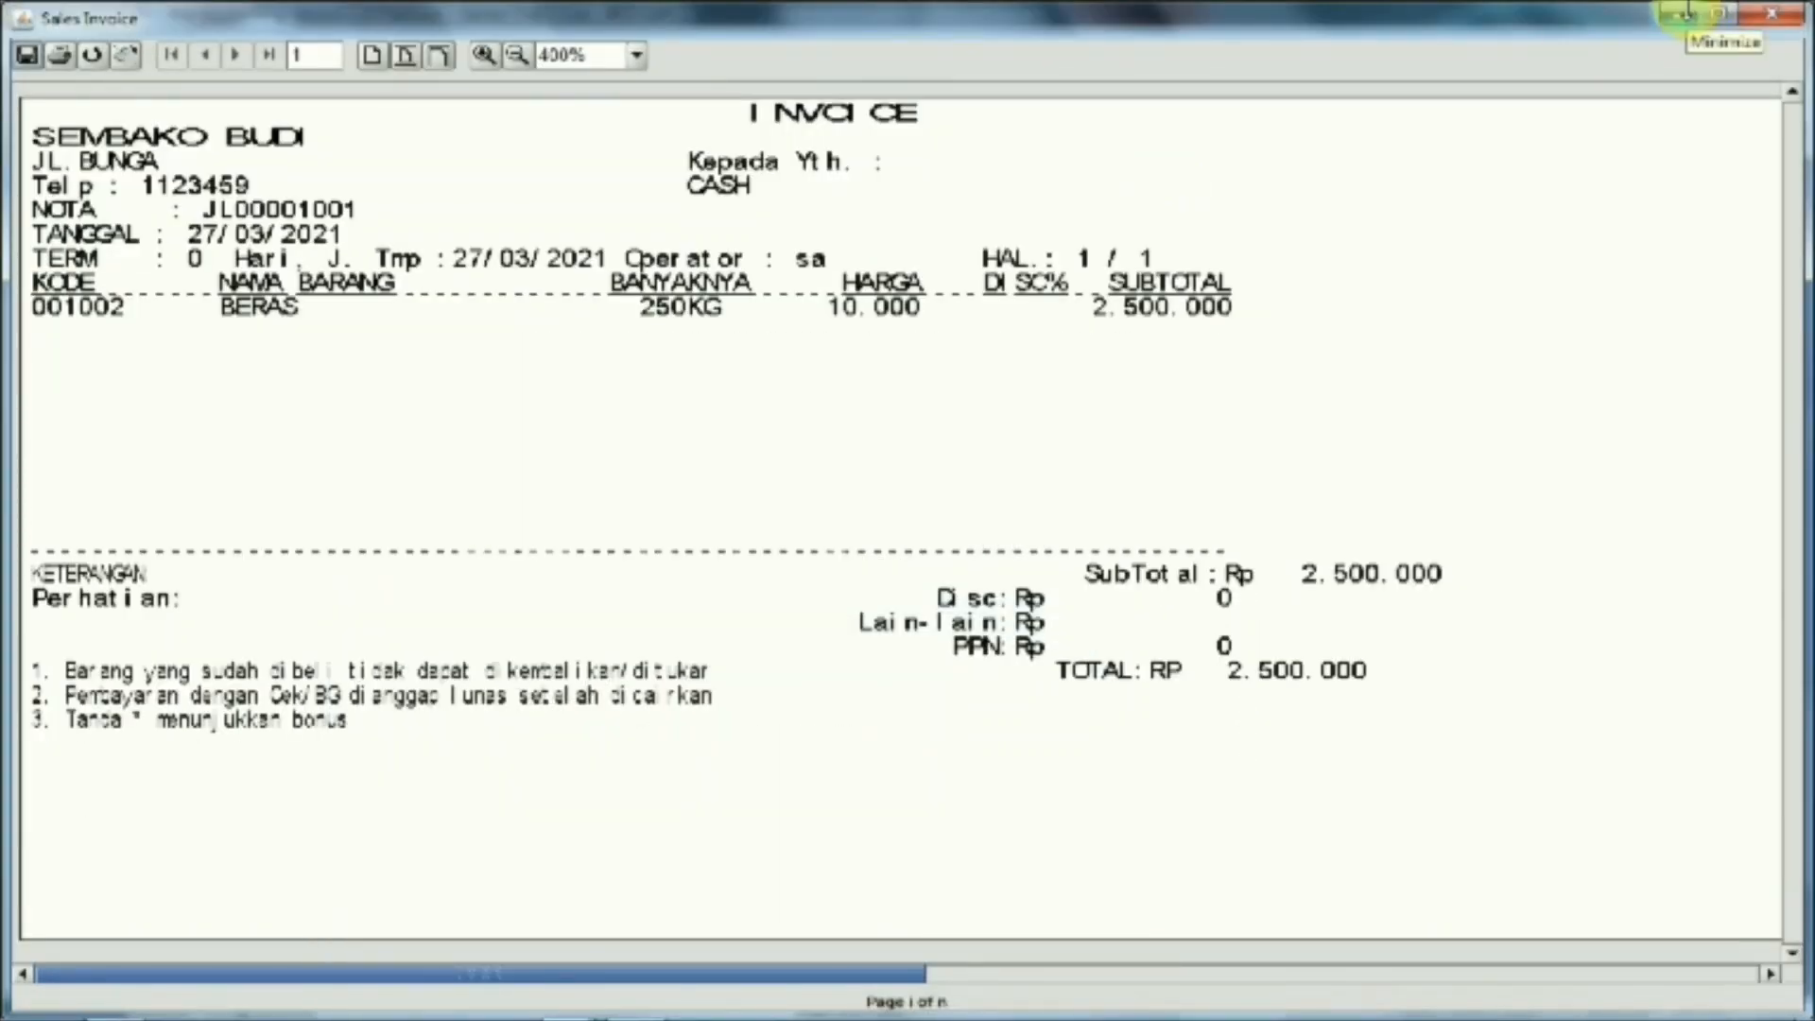
pyautogui.click(1690, 13)
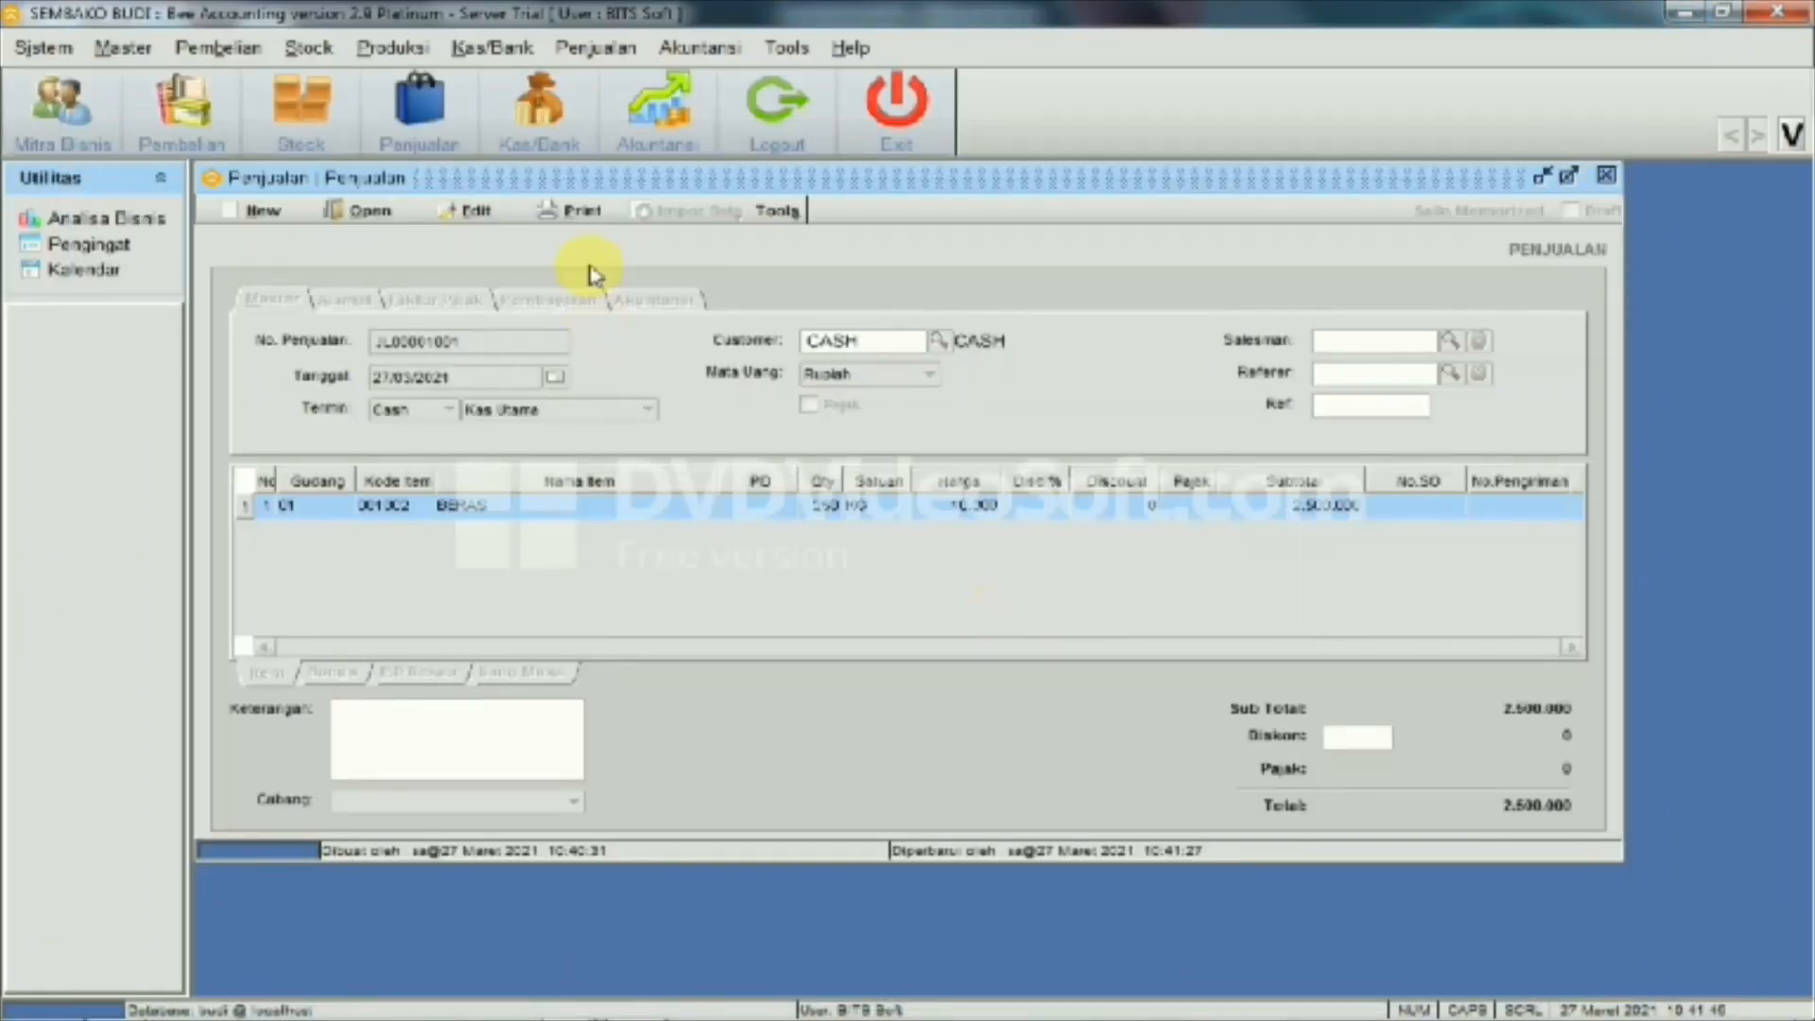
pyautogui.click(1606, 174)
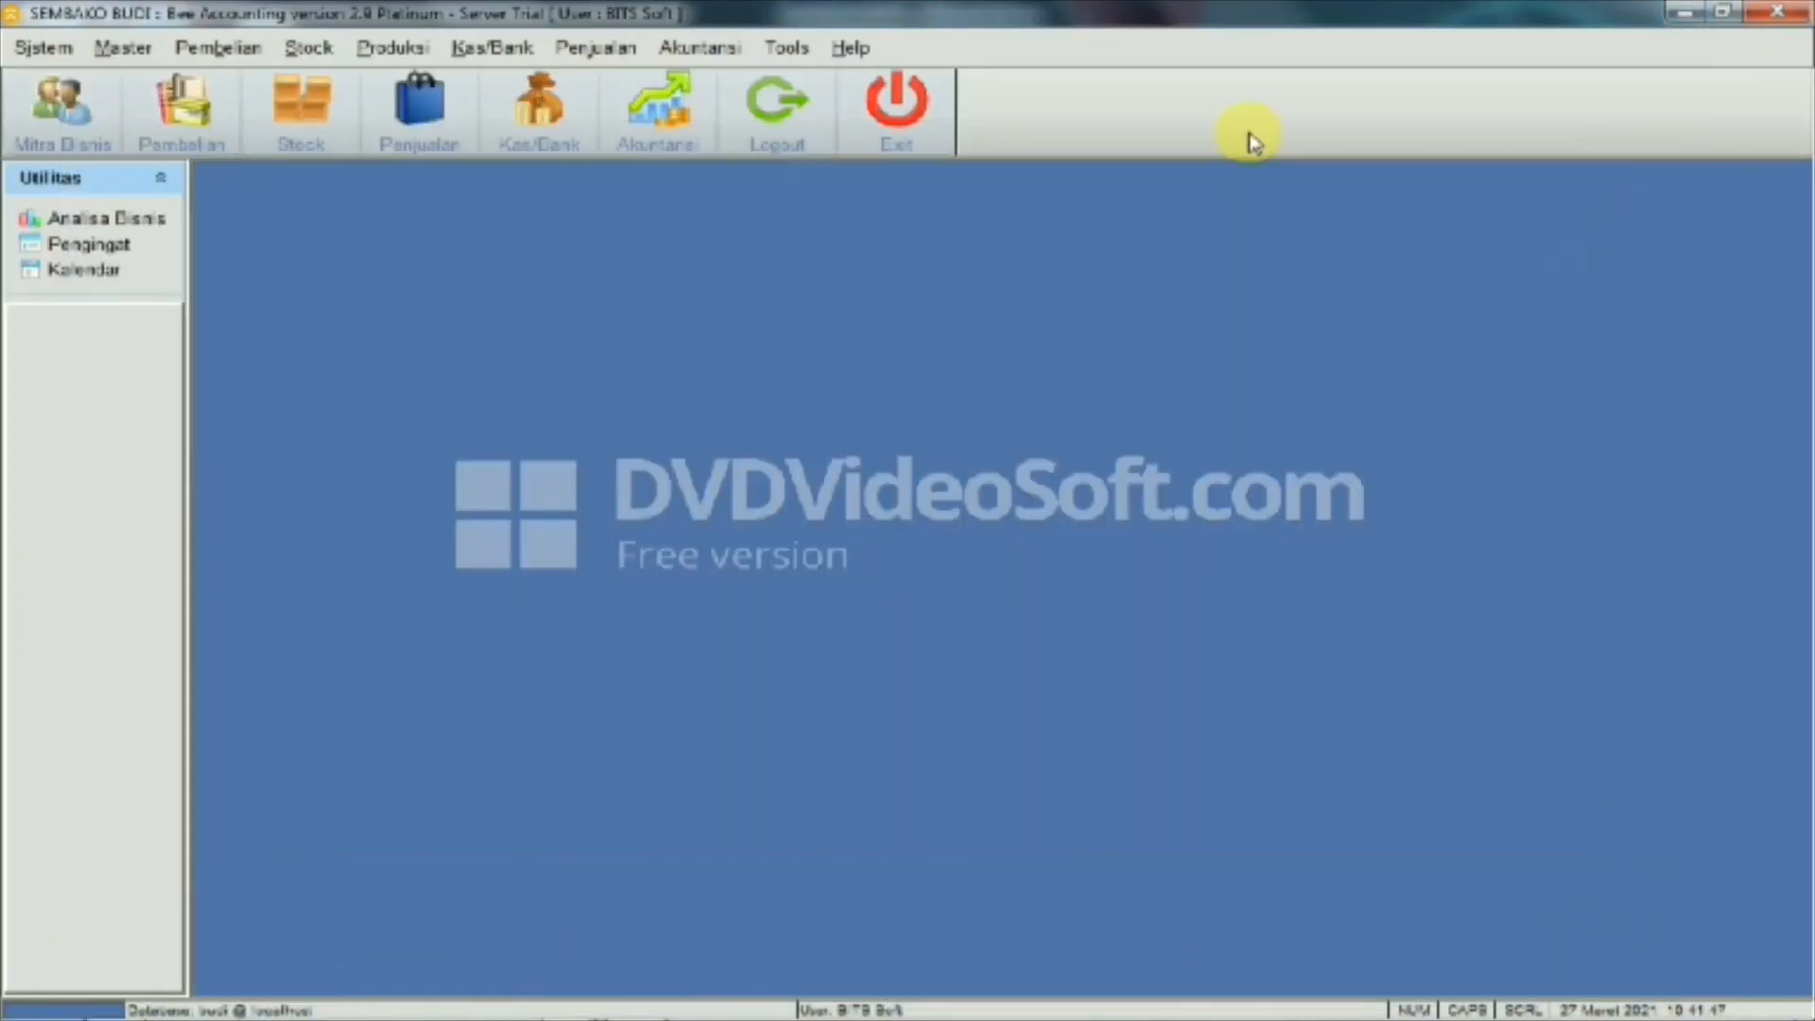
# Check the cash and bank balances in Kas/Bank > Lihat Kas
pyautogui.click(473, 47)
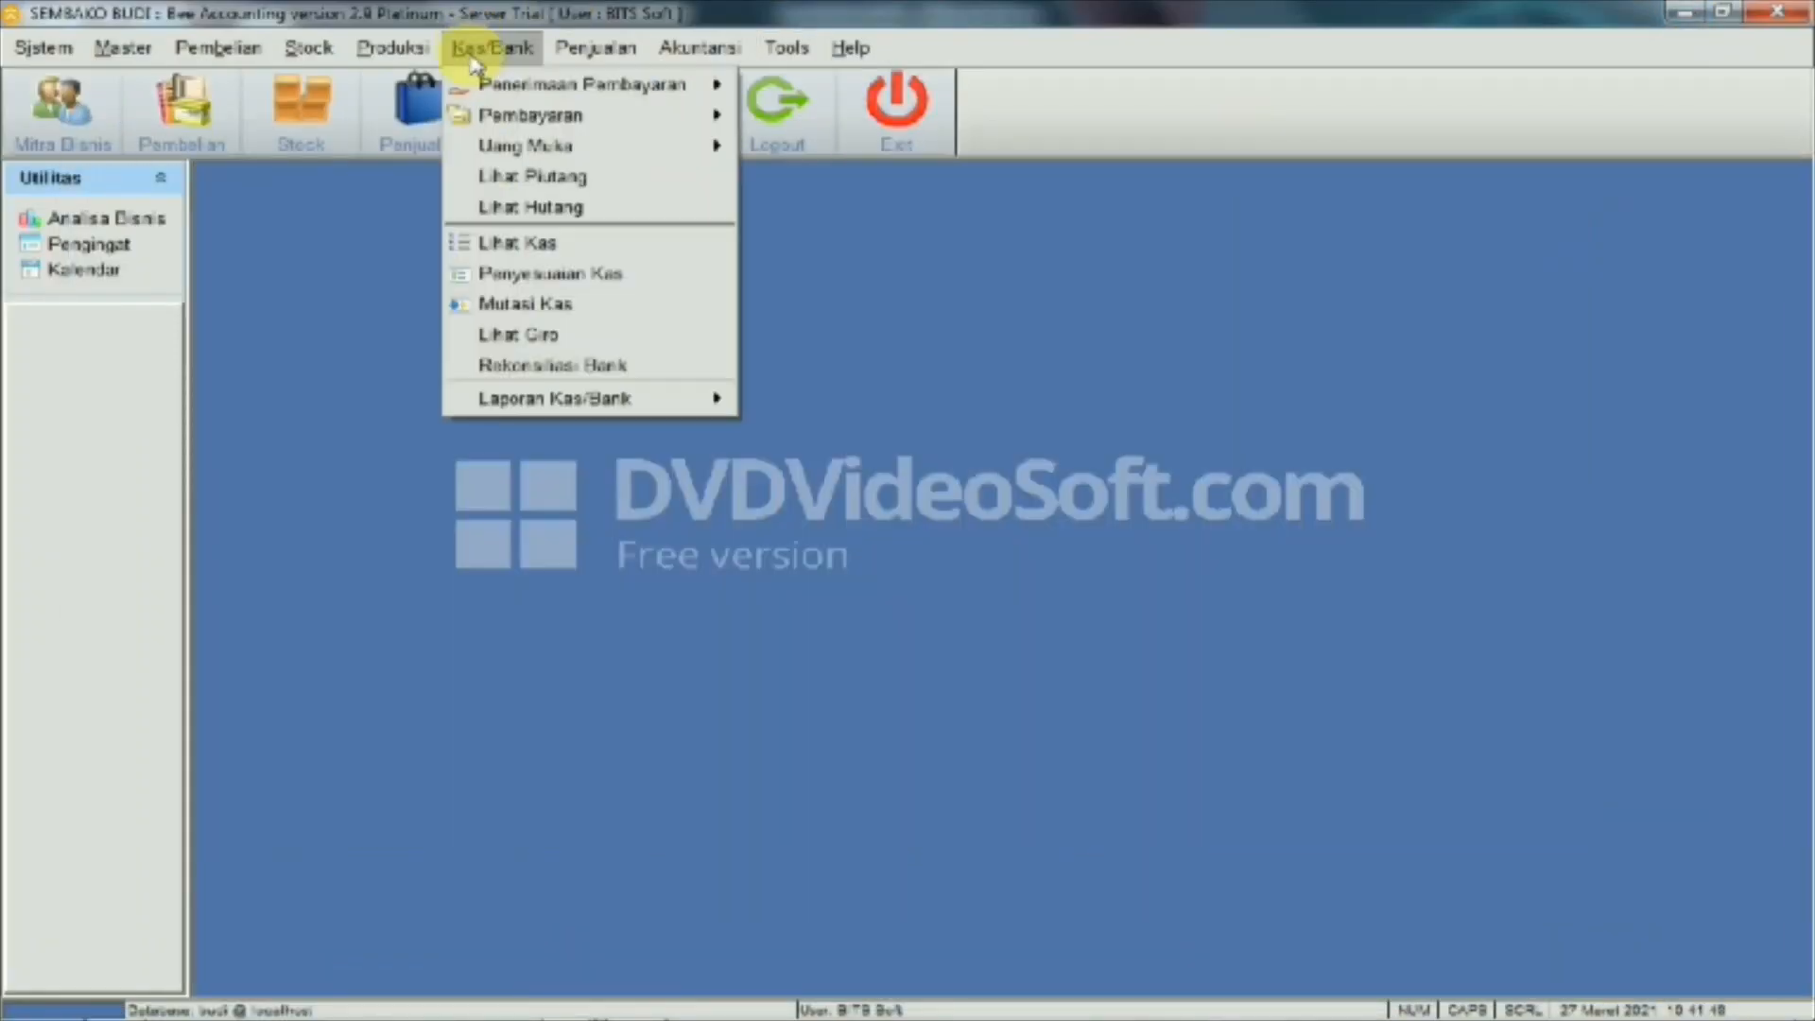
pyautogui.click(518, 244)
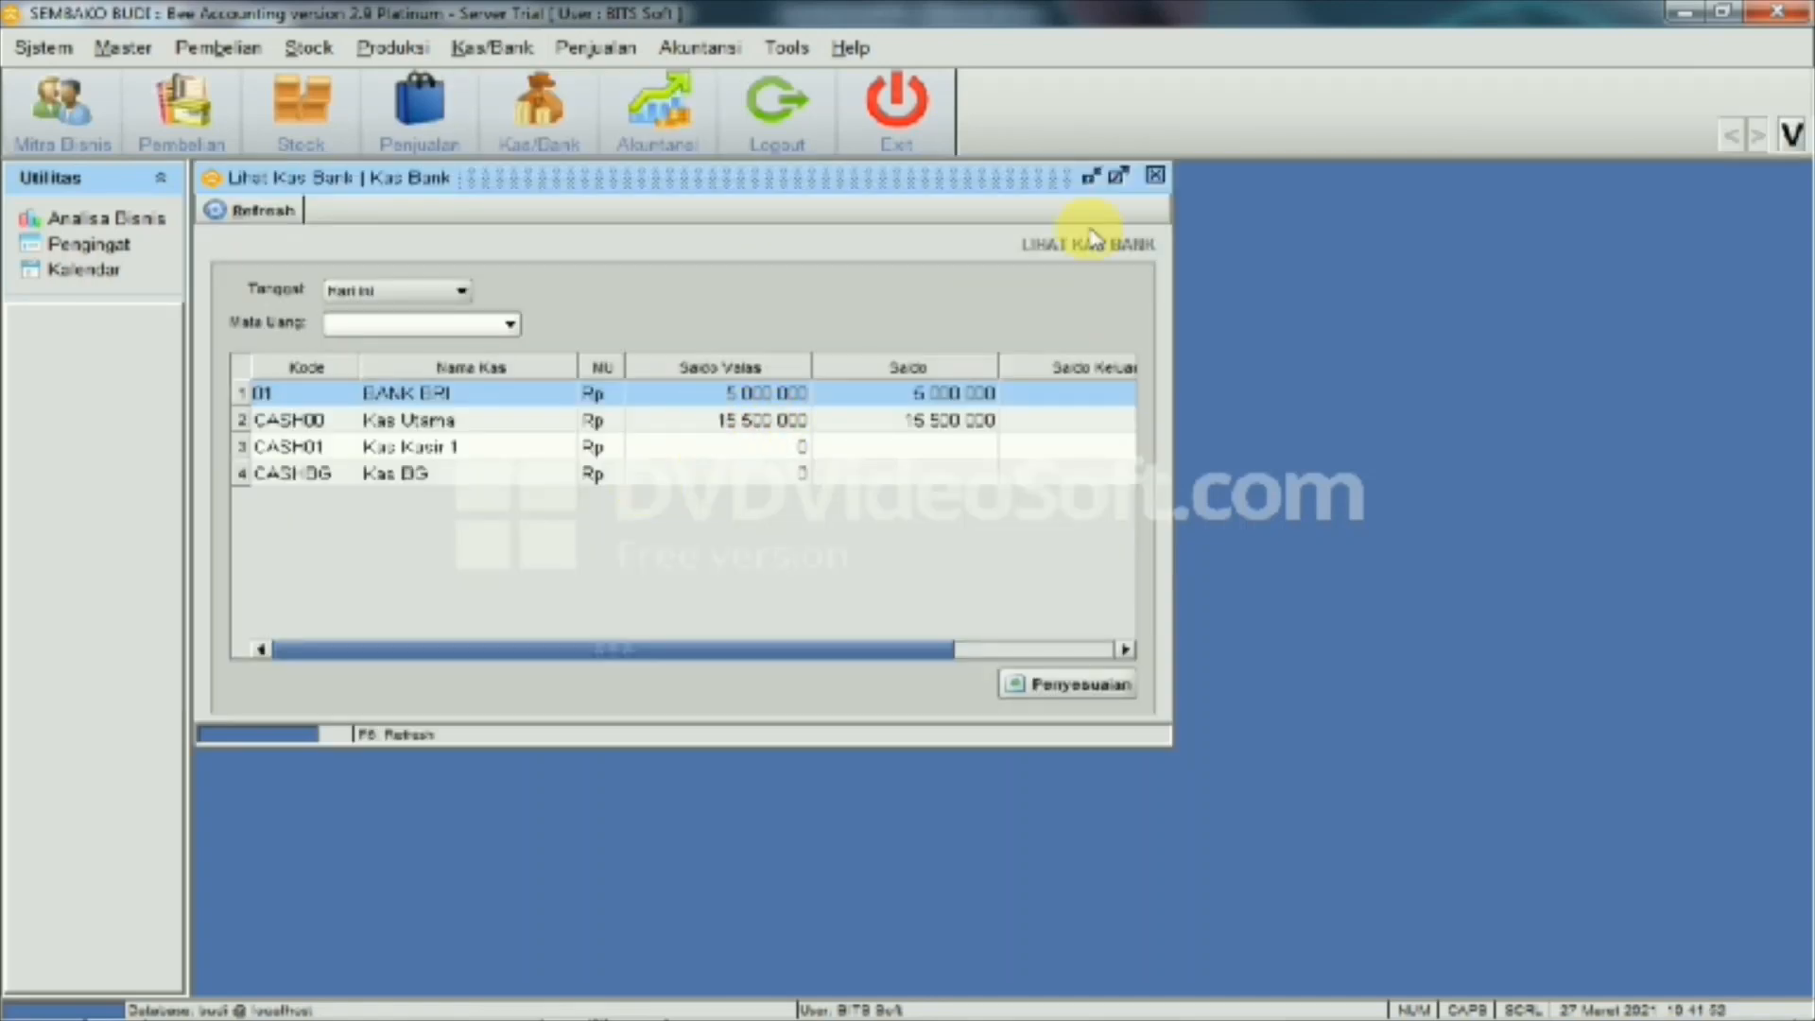
pyautogui.click(1153, 177)
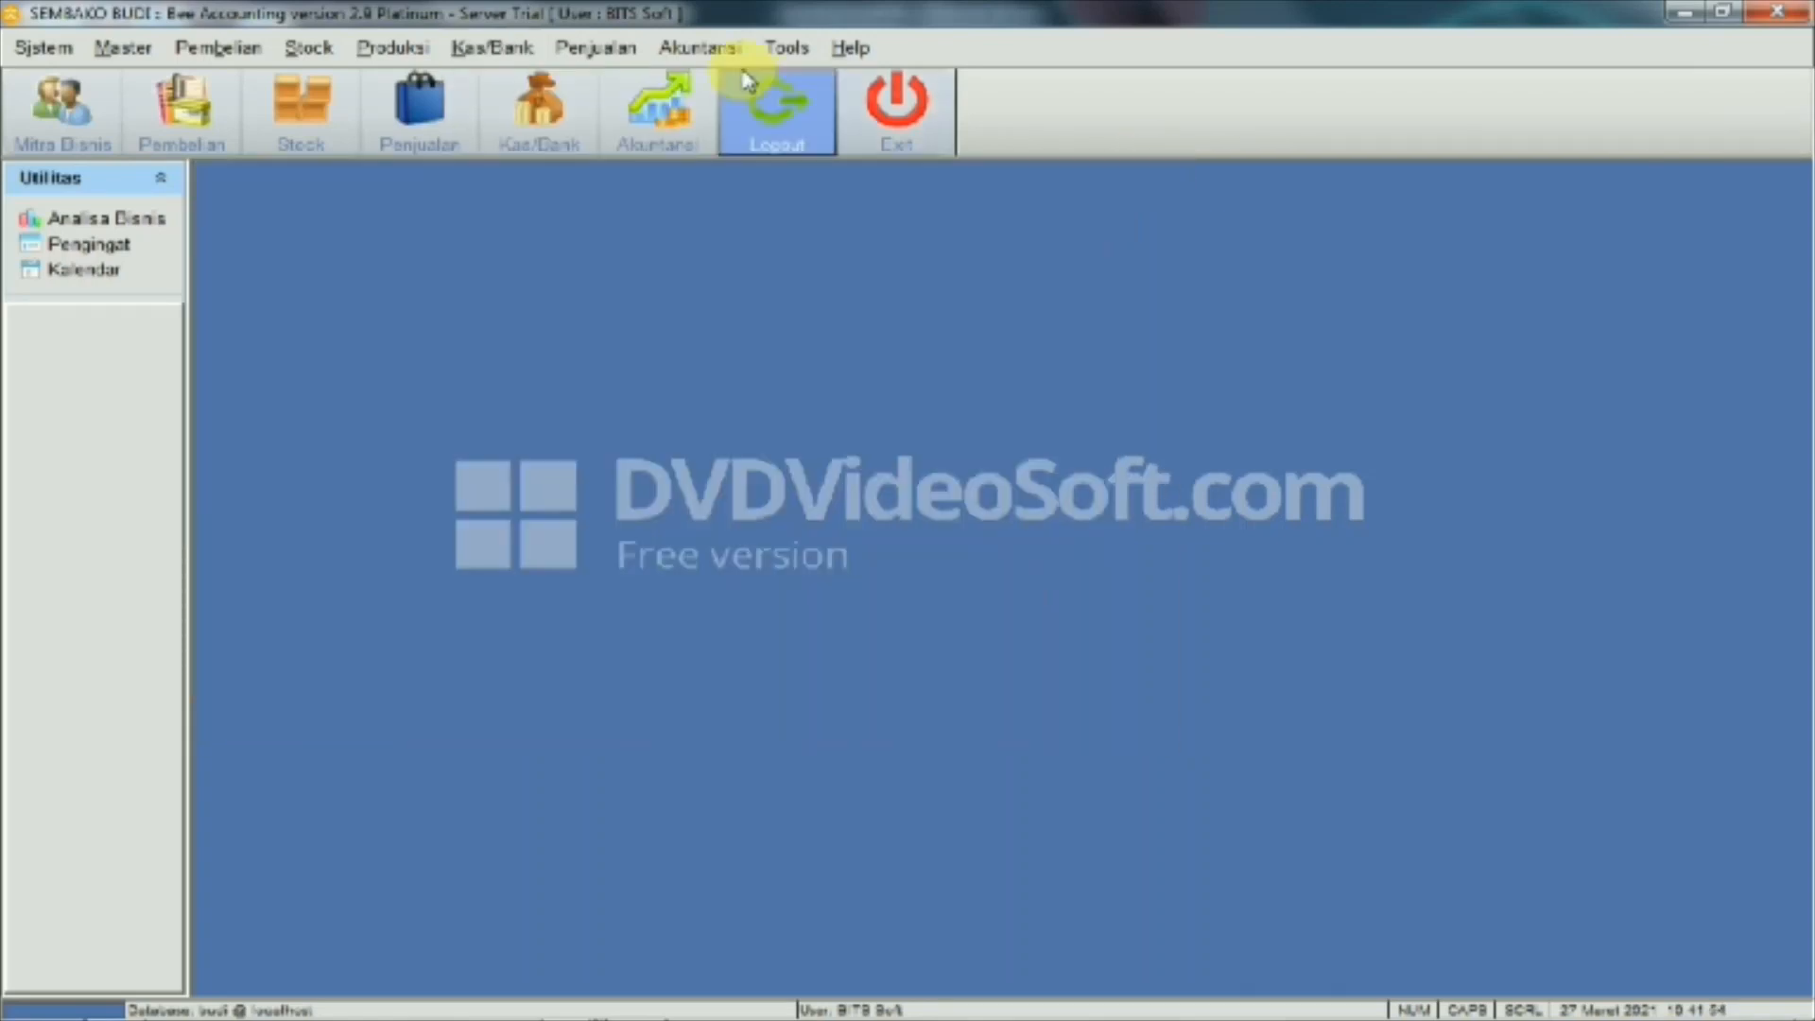
# Preview the Neraca balance sheet (Kas 15.500.000, Persediaan 6.750.000), then close the preview
pyautogui.click(709, 49)
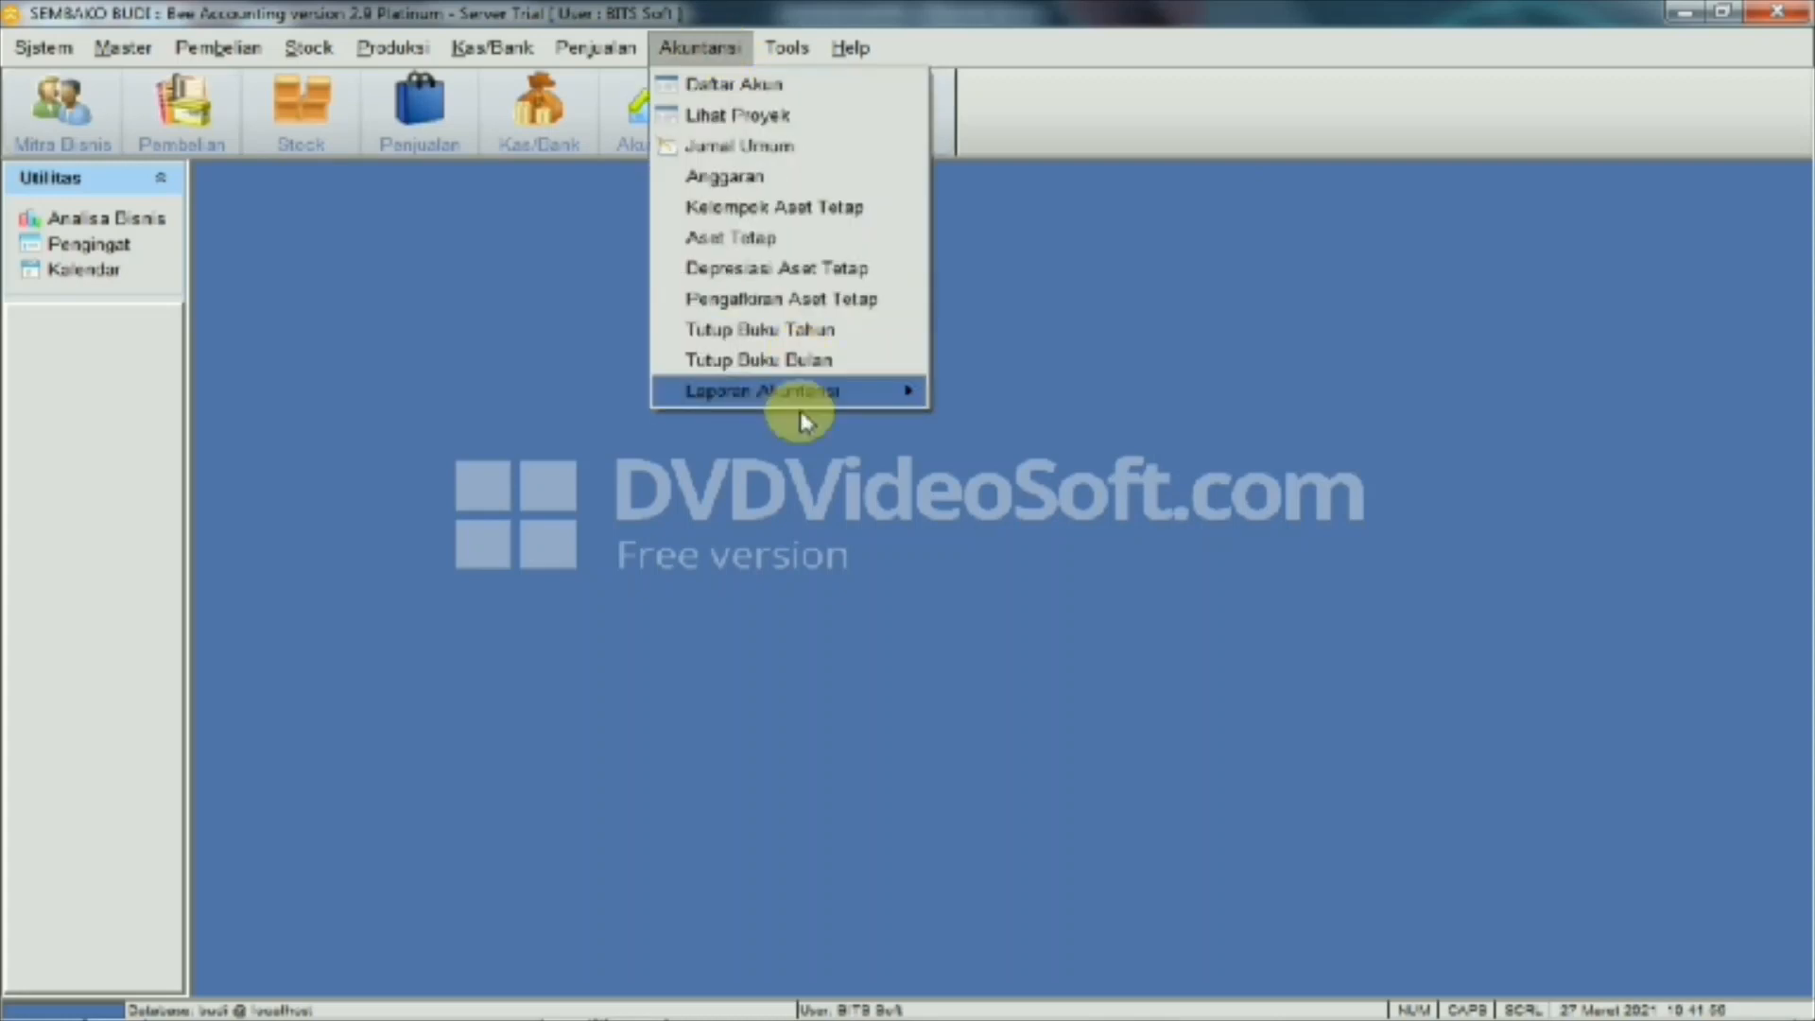
pyautogui.moveTo(798, 397)
pyautogui.click(969, 485)
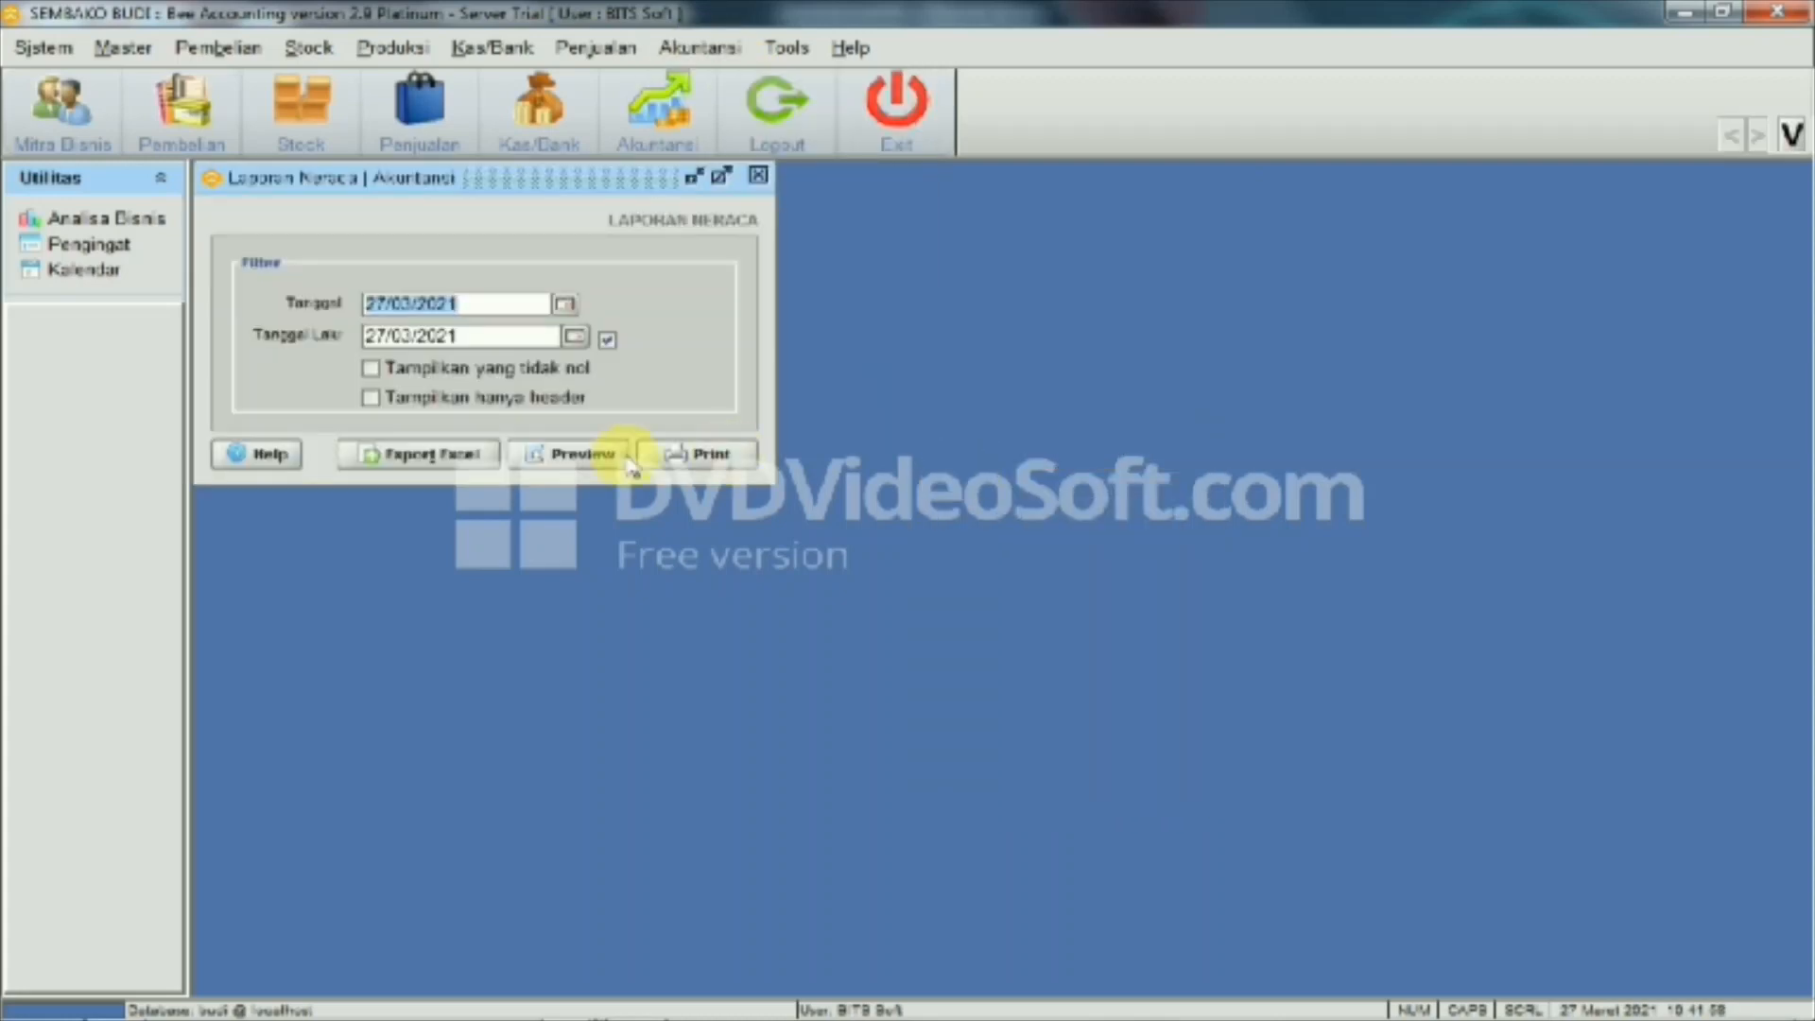
pyautogui.click(550, 452)
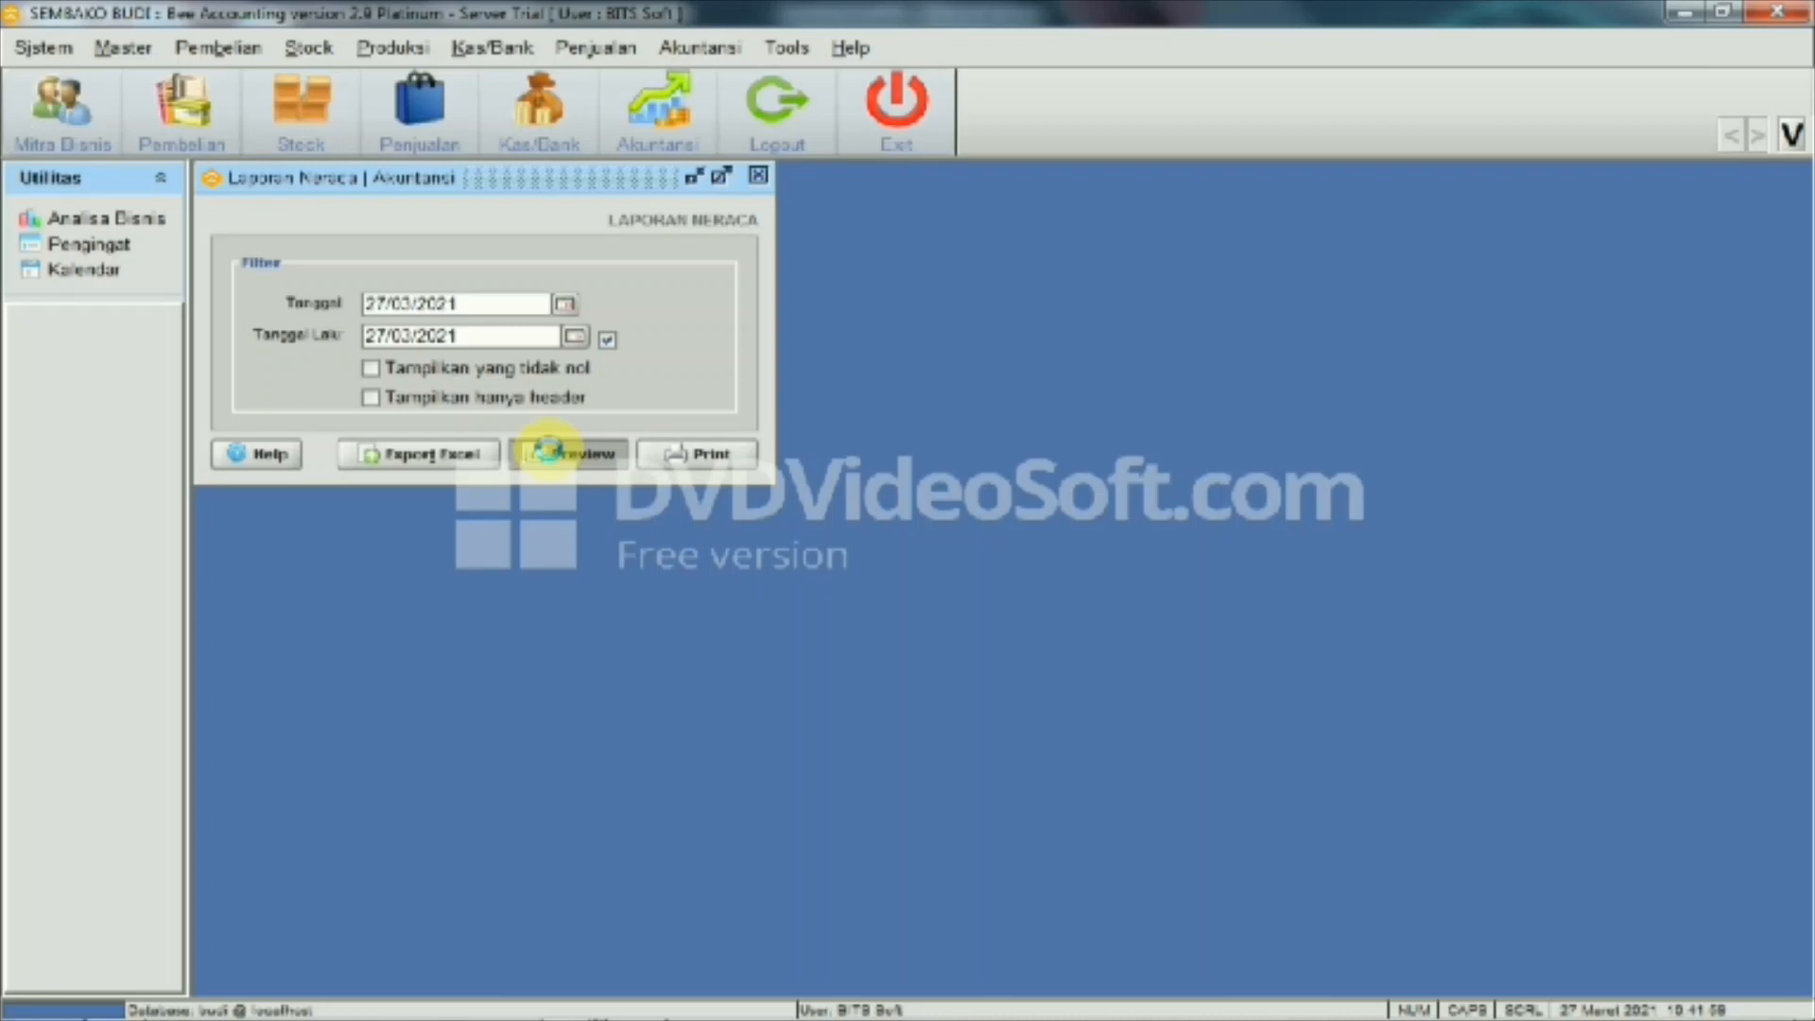
pyautogui.click(548, 452)
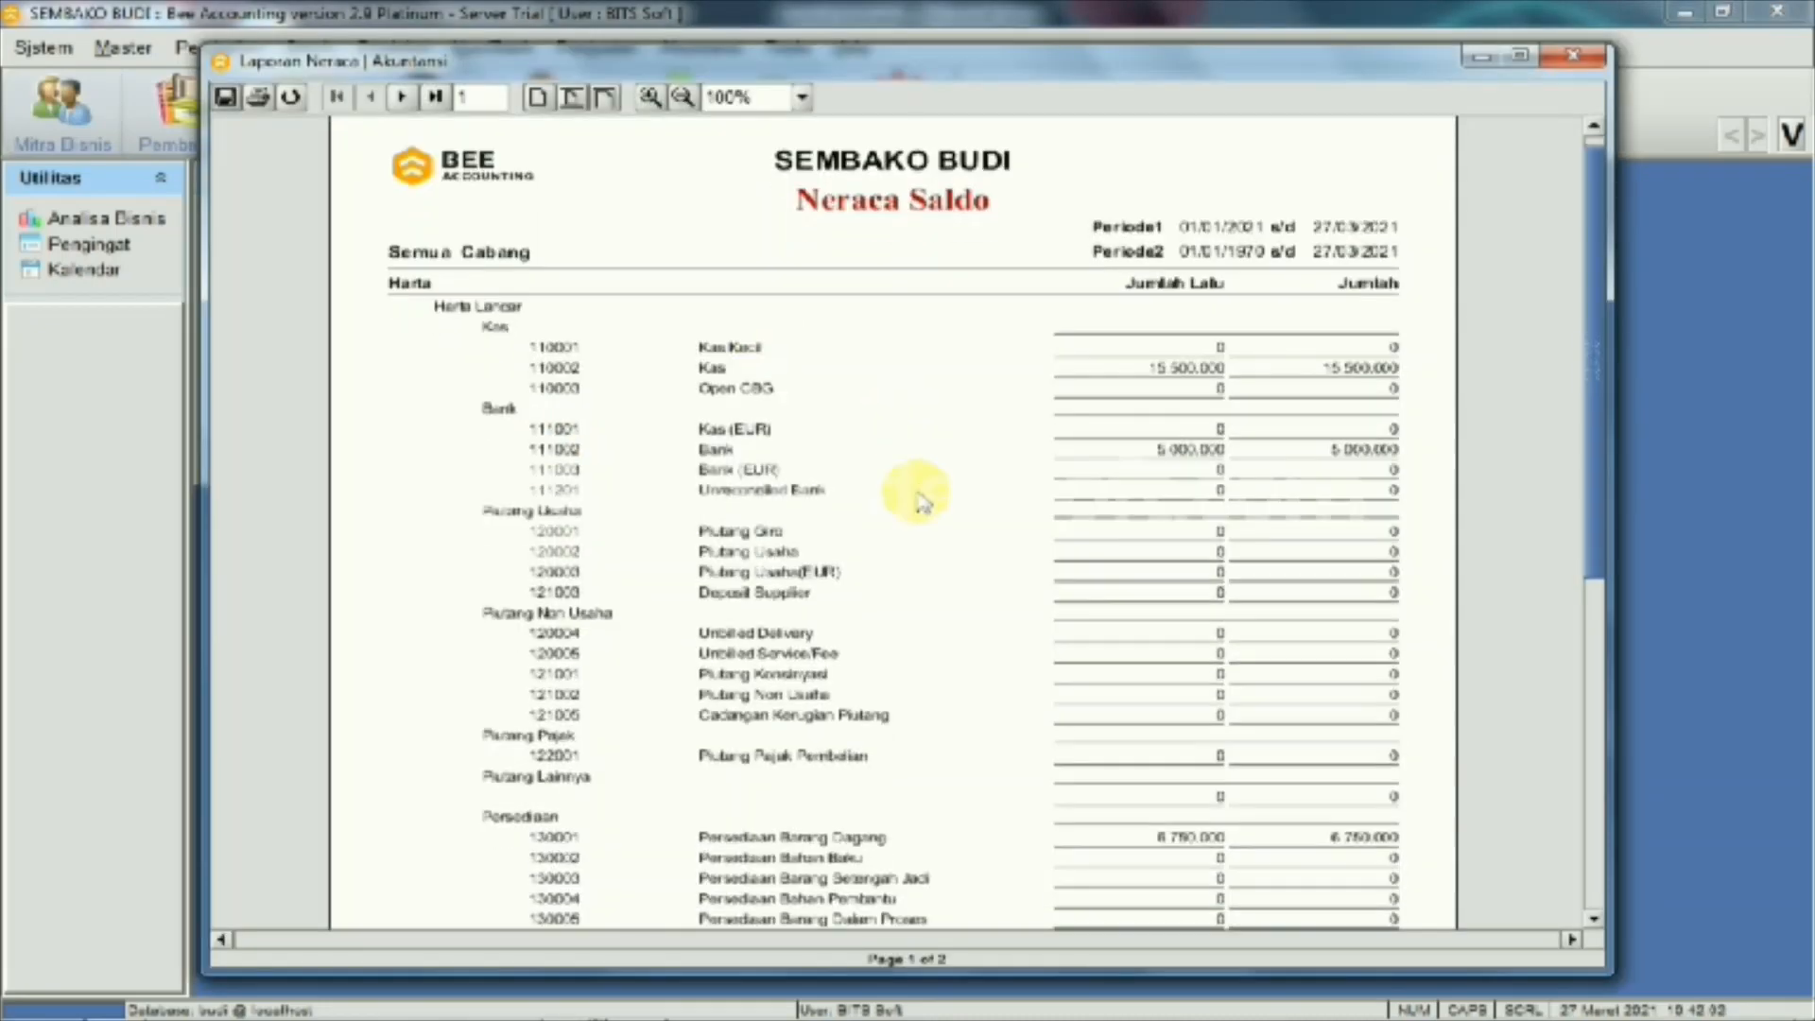
pyautogui.scroll(-1, 922, 501)
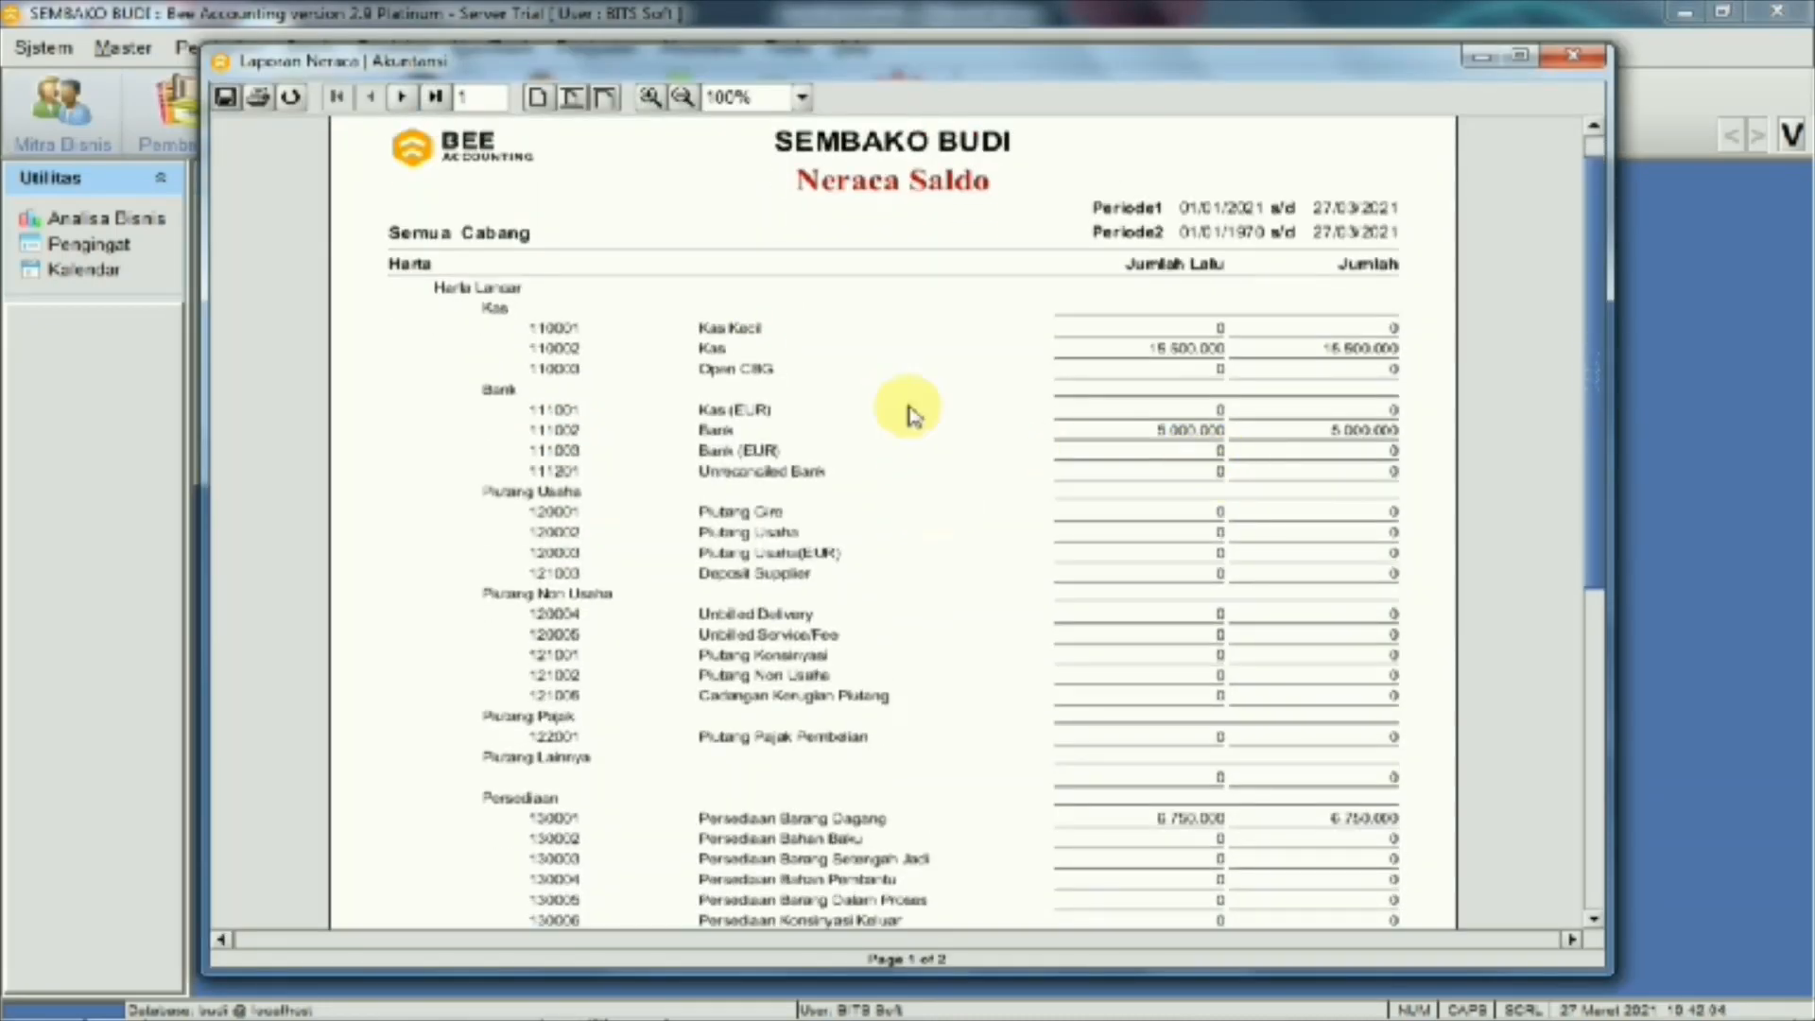
pyautogui.scroll(-5, 1147, 628)
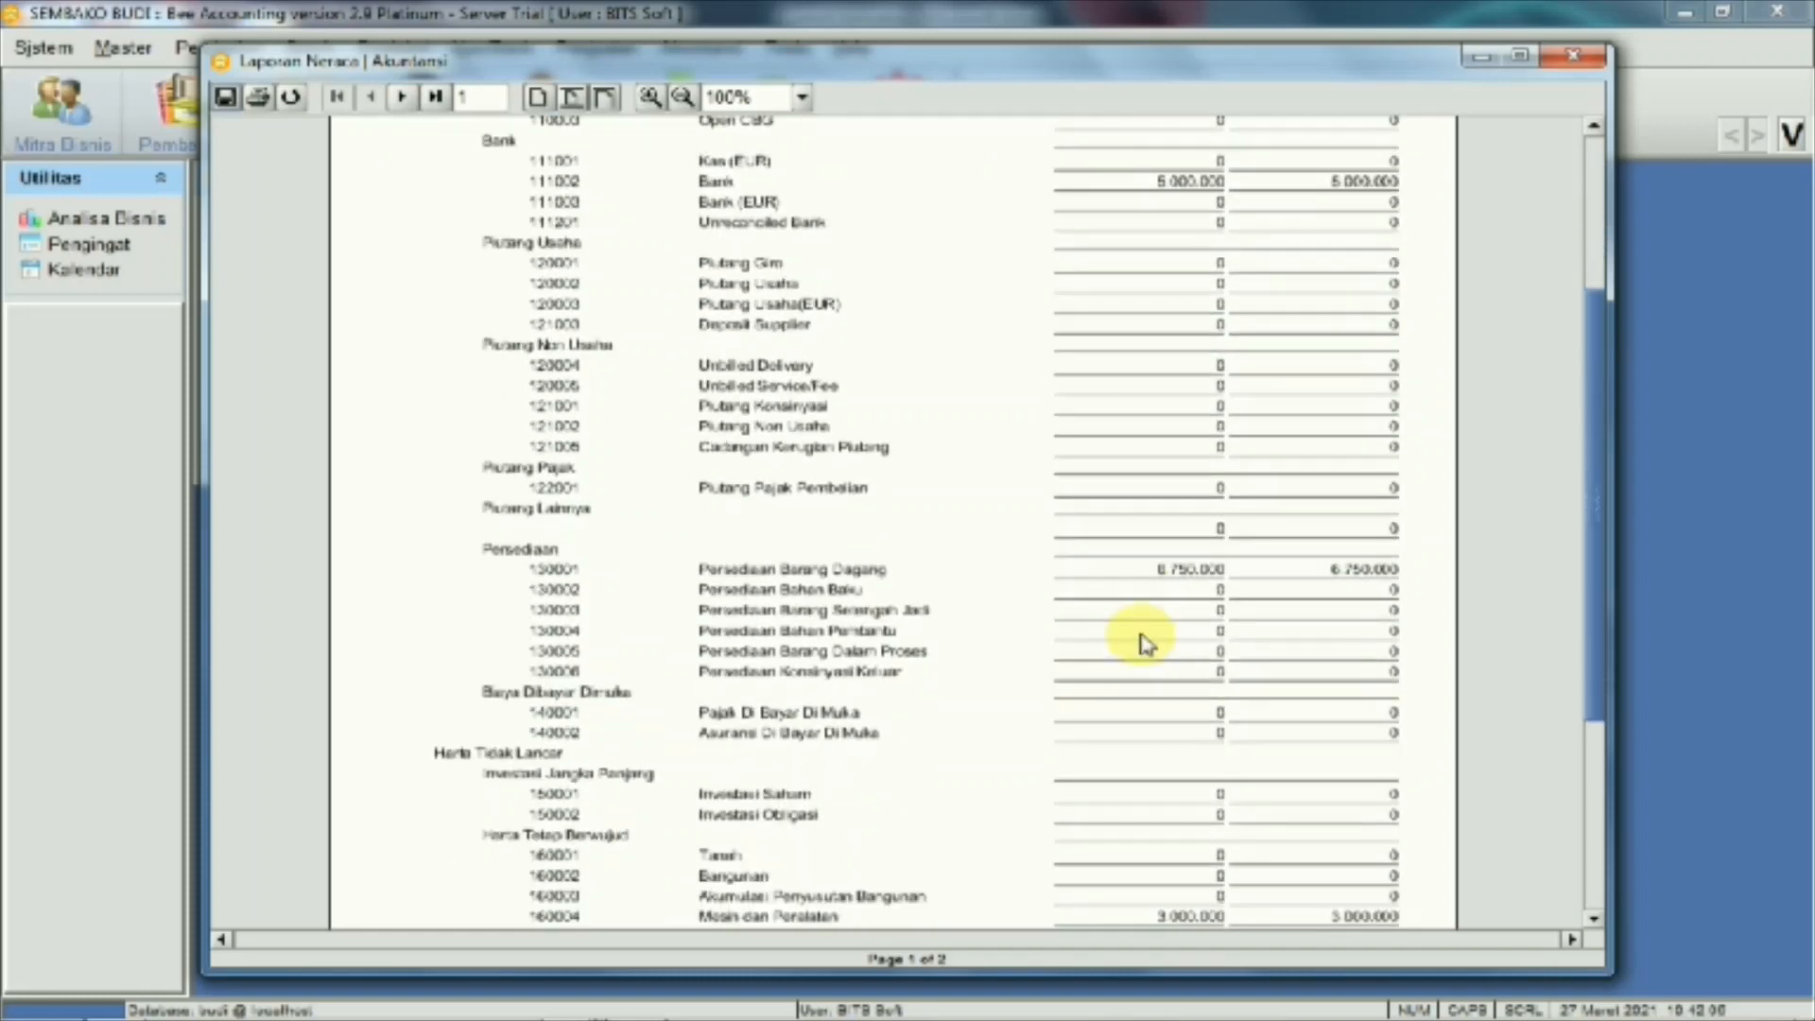
pyautogui.scroll(-2, 1146, 643)
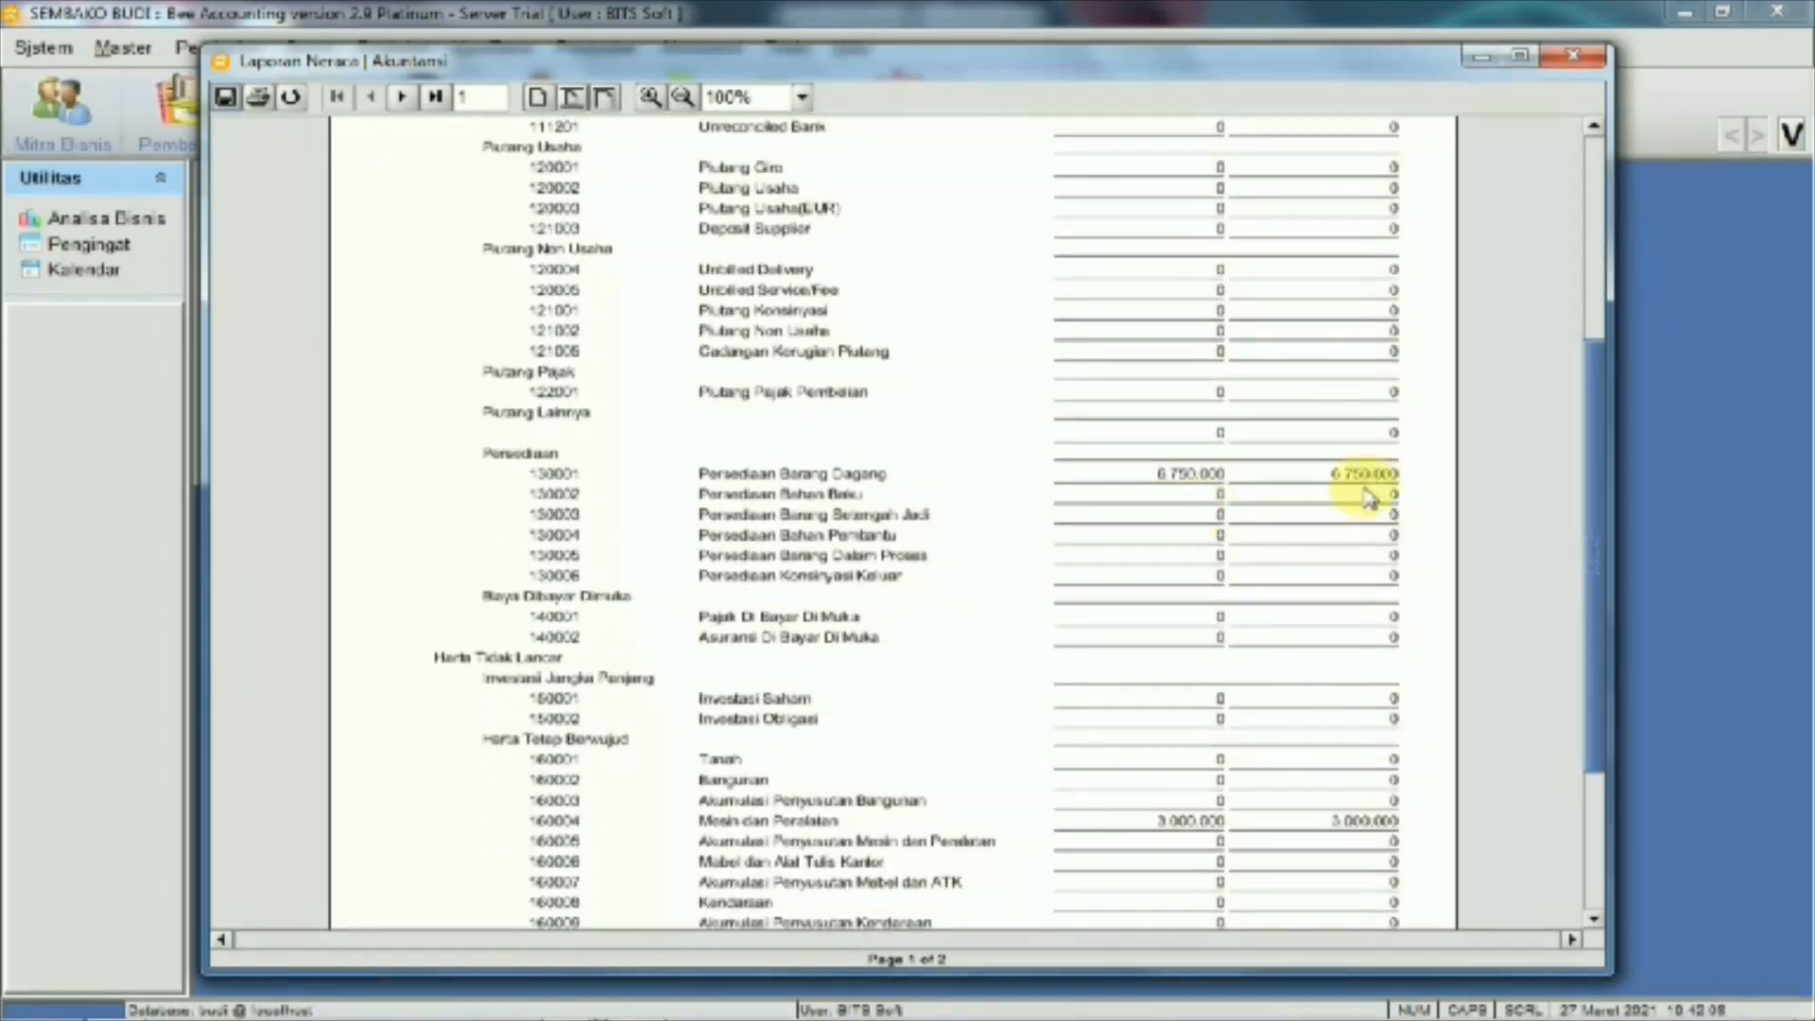
pyautogui.scroll(-5, 1114, 794)
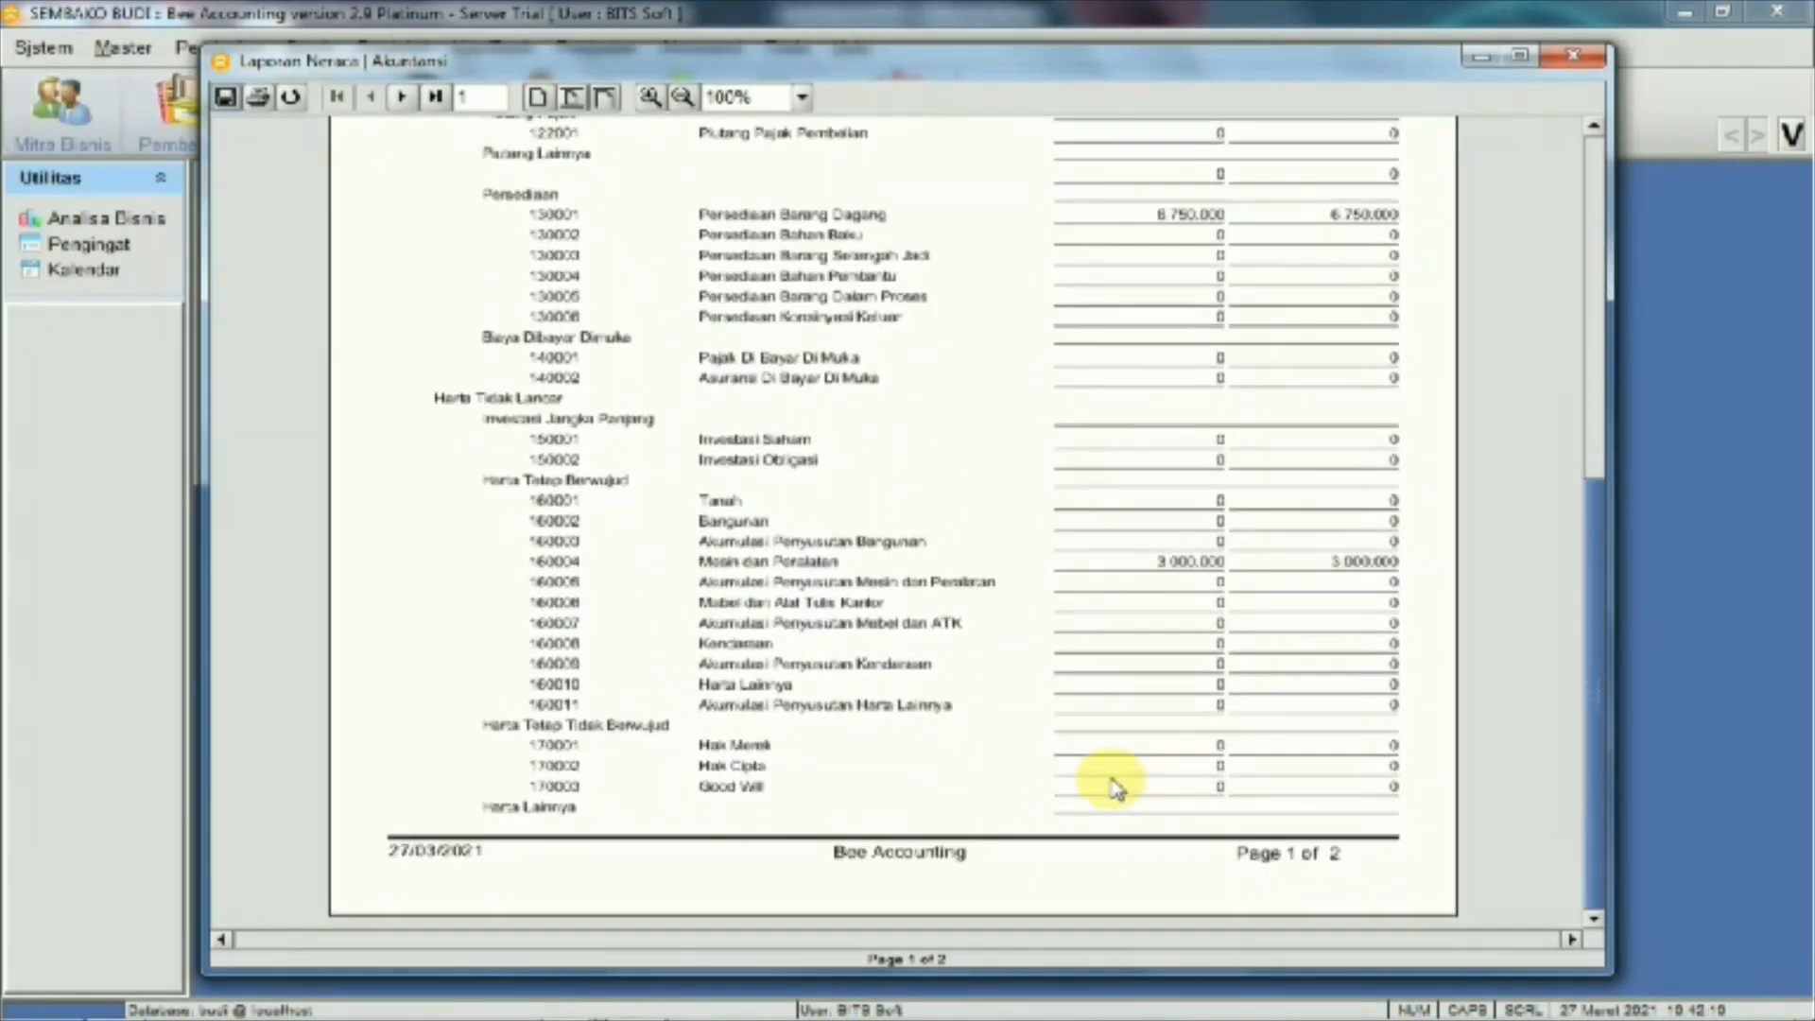
pyautogui.scroll(2, 1115, 779)
pyautogui.scroll(9, 1113, 771)
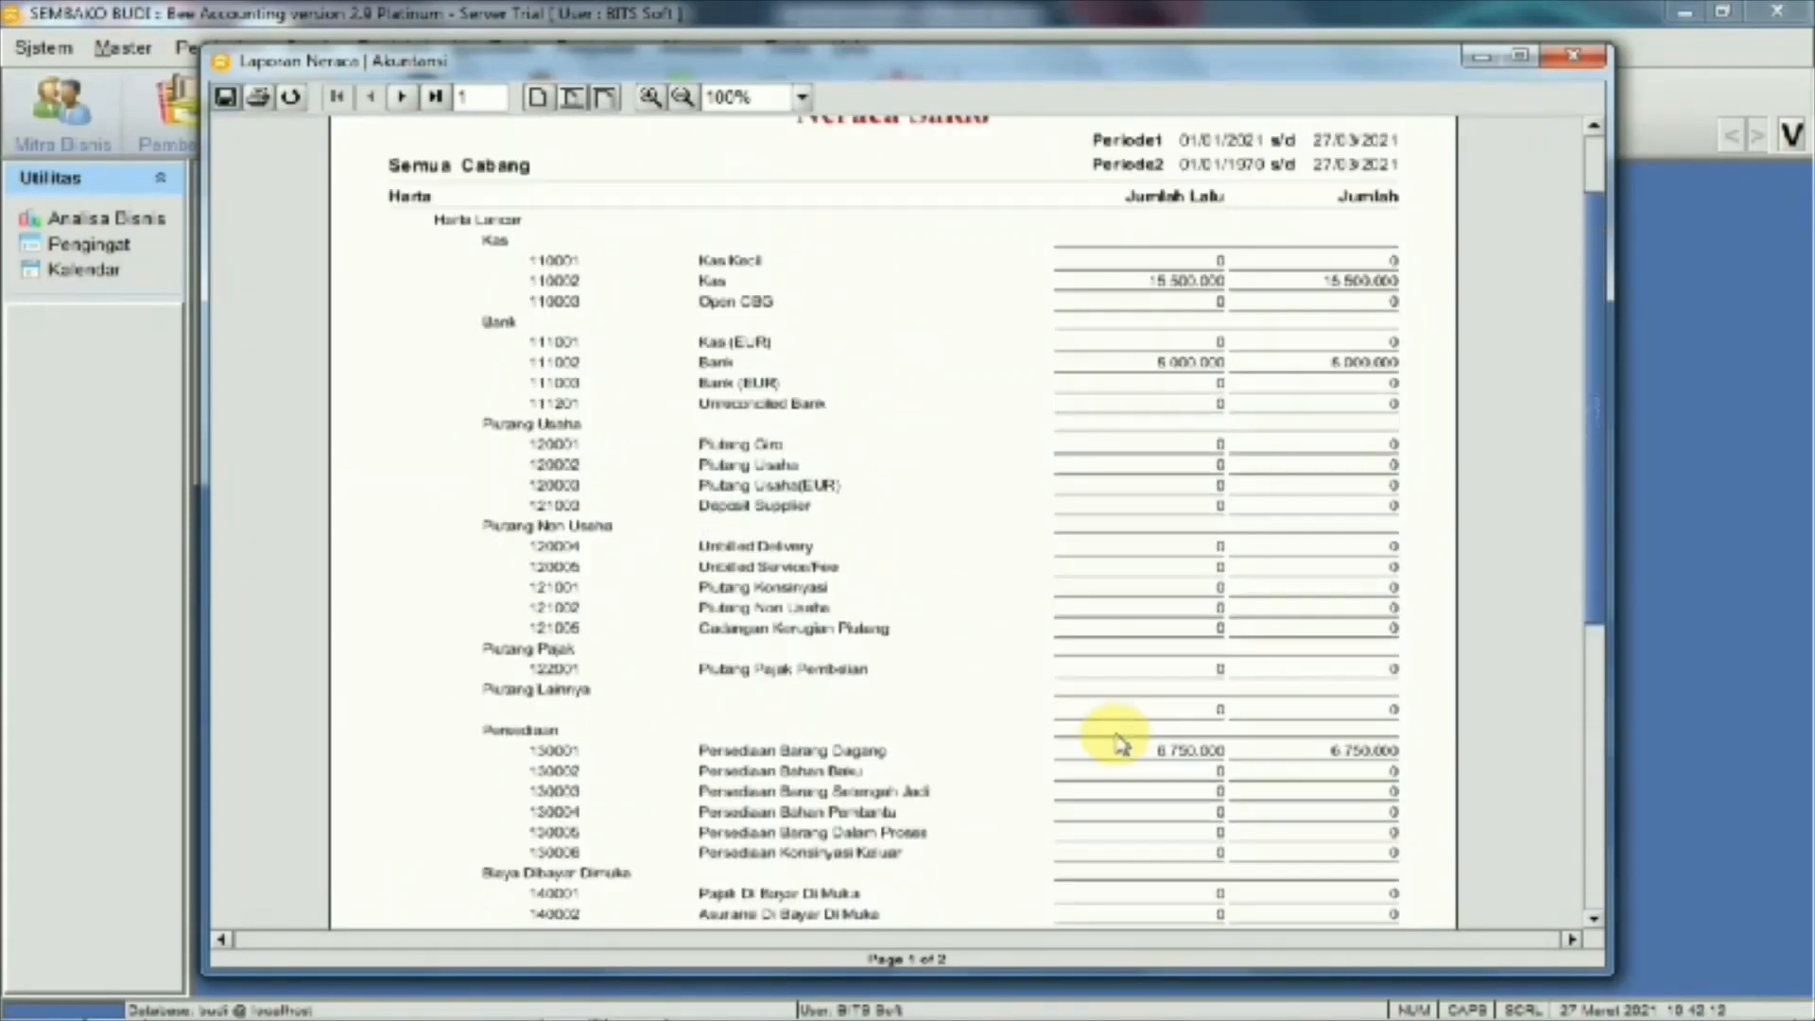
pyautogui.scroll(1, 1118, 744)
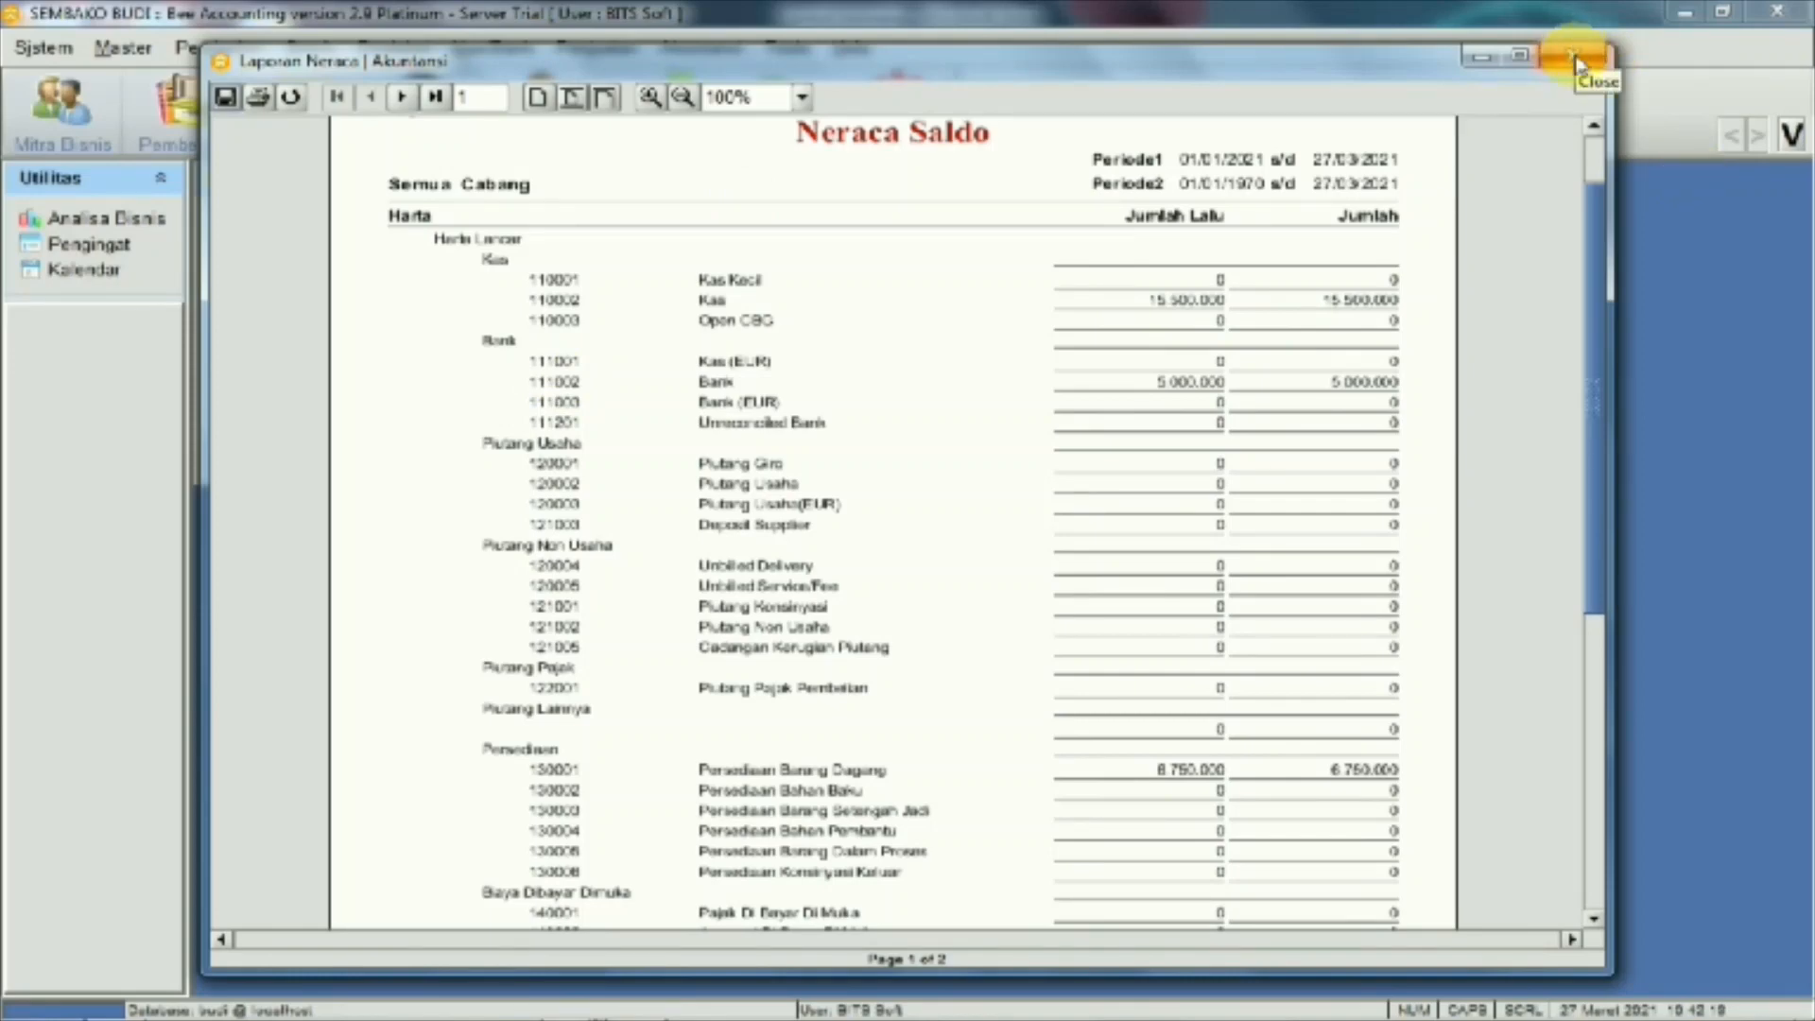
pyautogui.click(1572, 64)
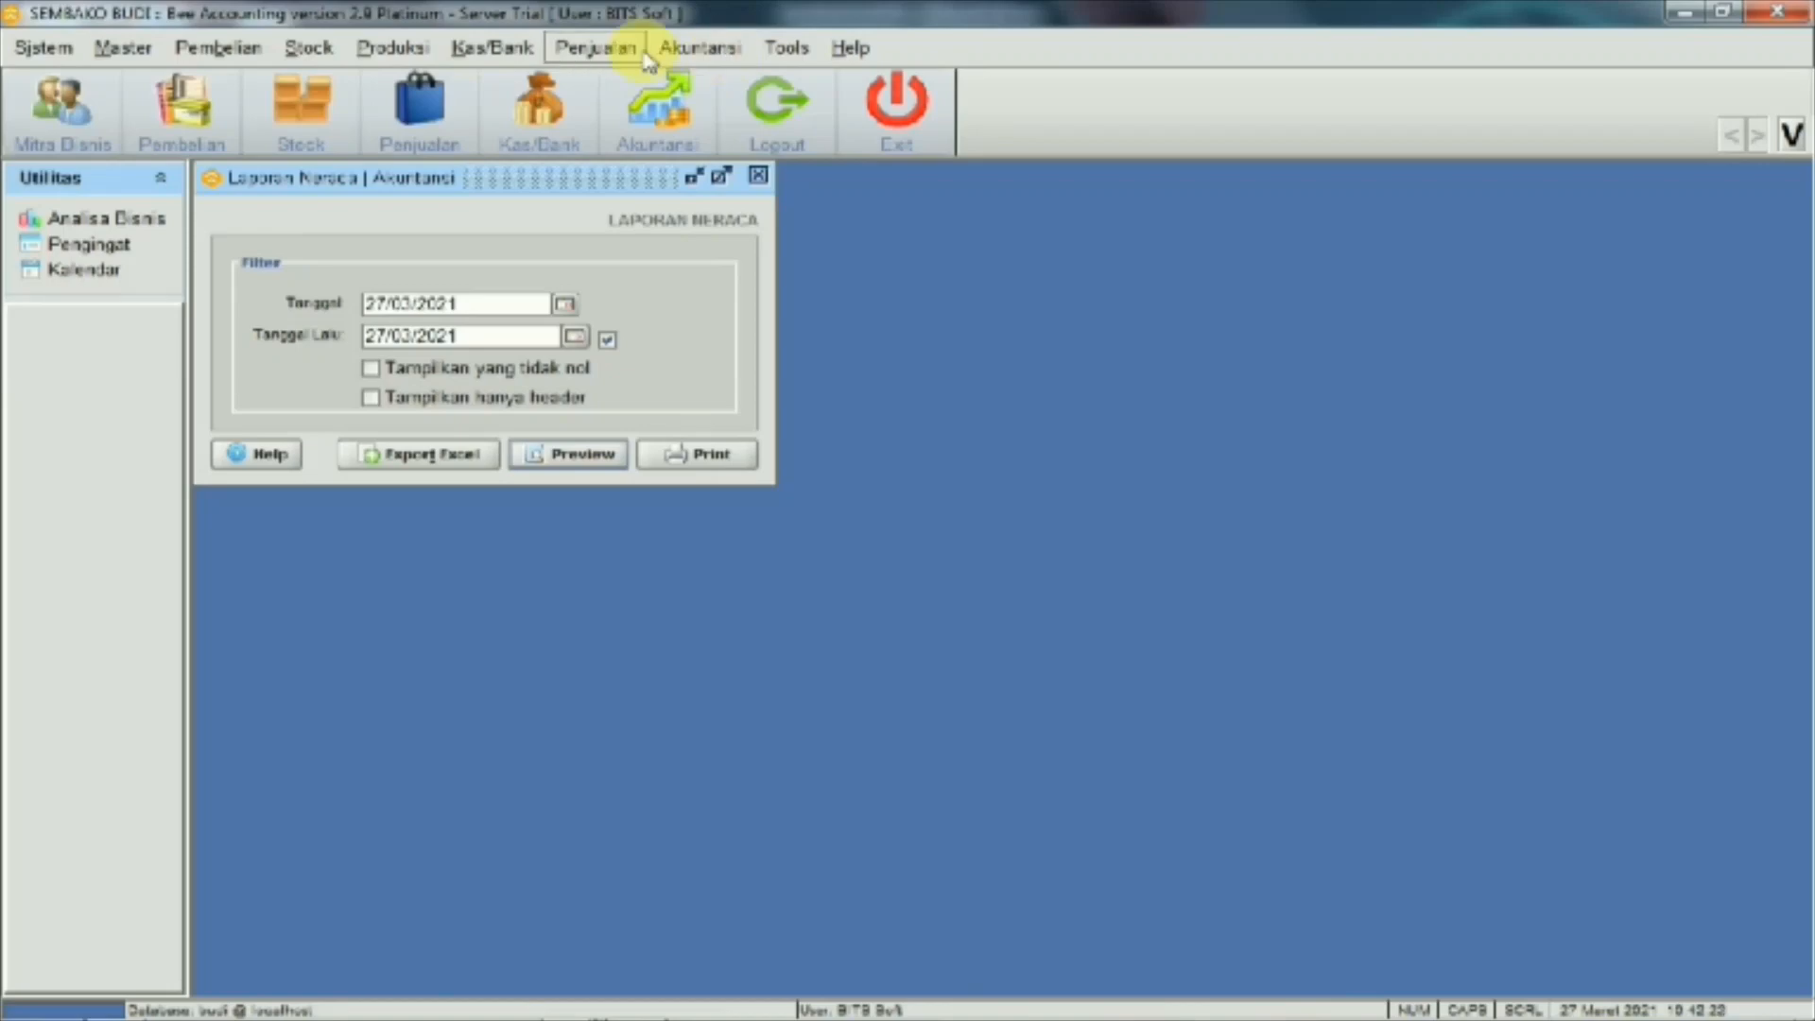
# Glance at the sales menu and system tray, then return to Bee Accounting
pyautogui.click(570, 47)
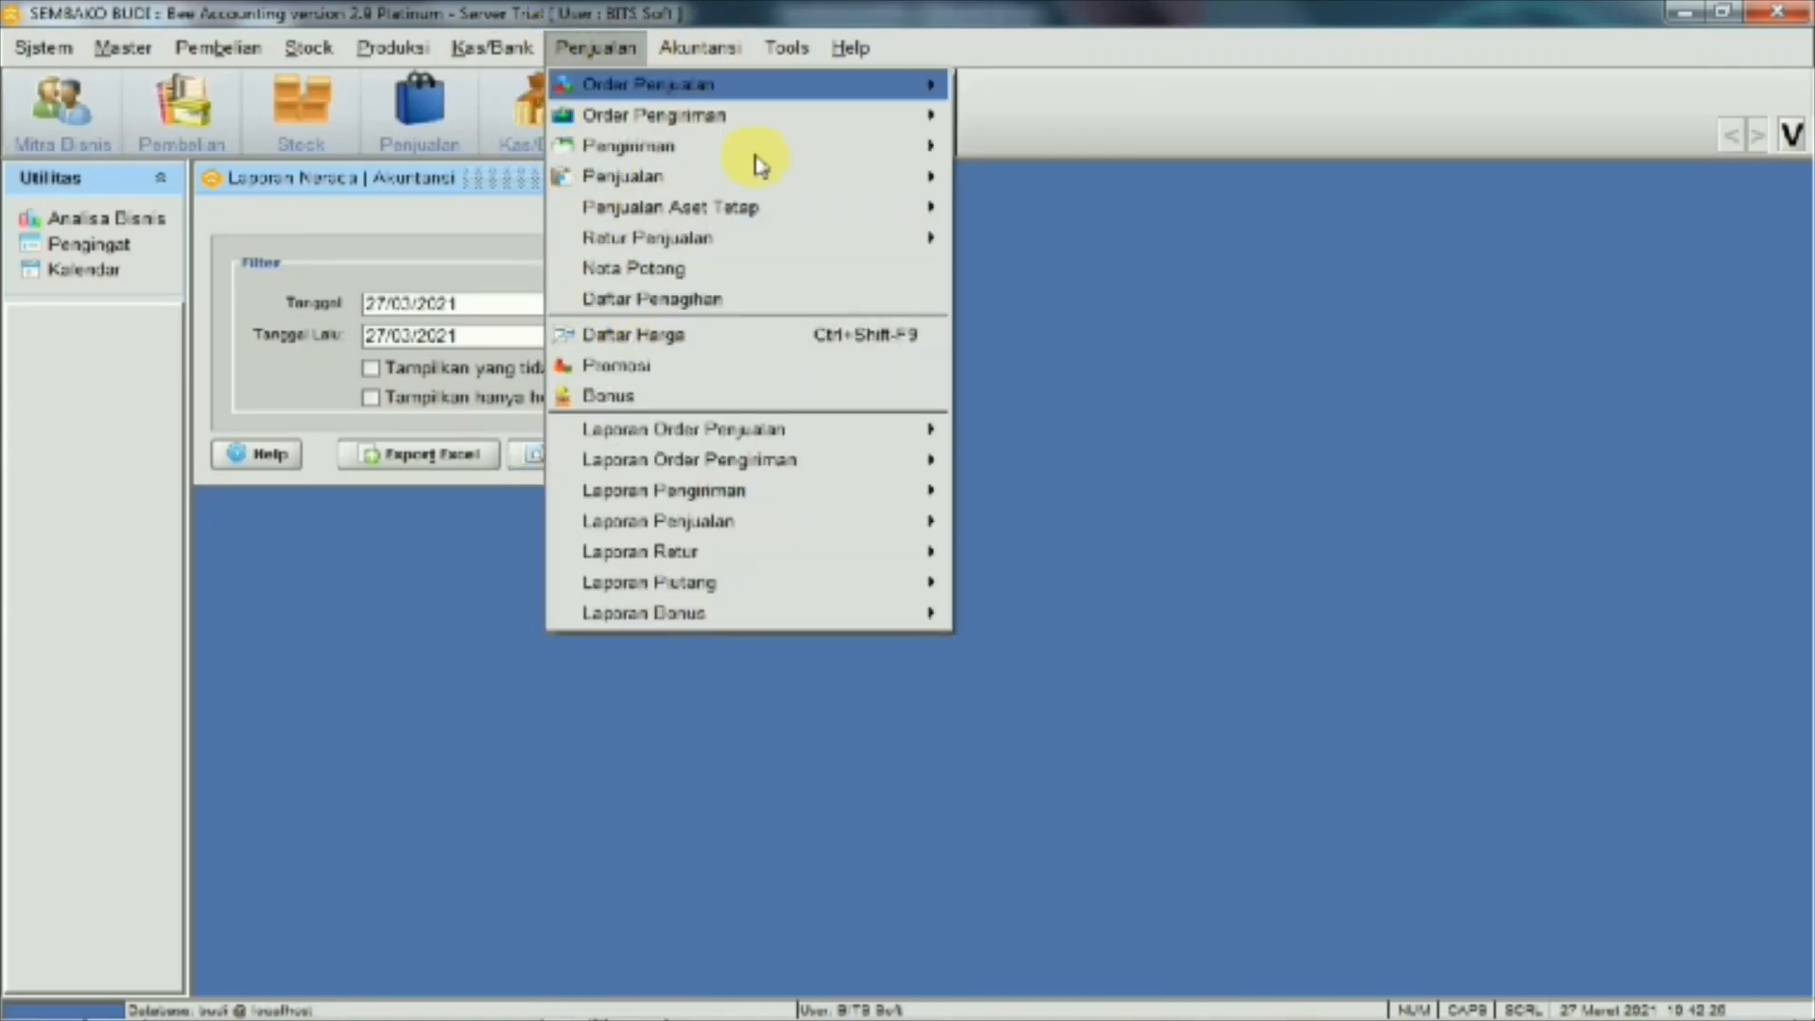
pyautogui.click(1105, 301)
pyautogui.moveTo(1395, 1019)
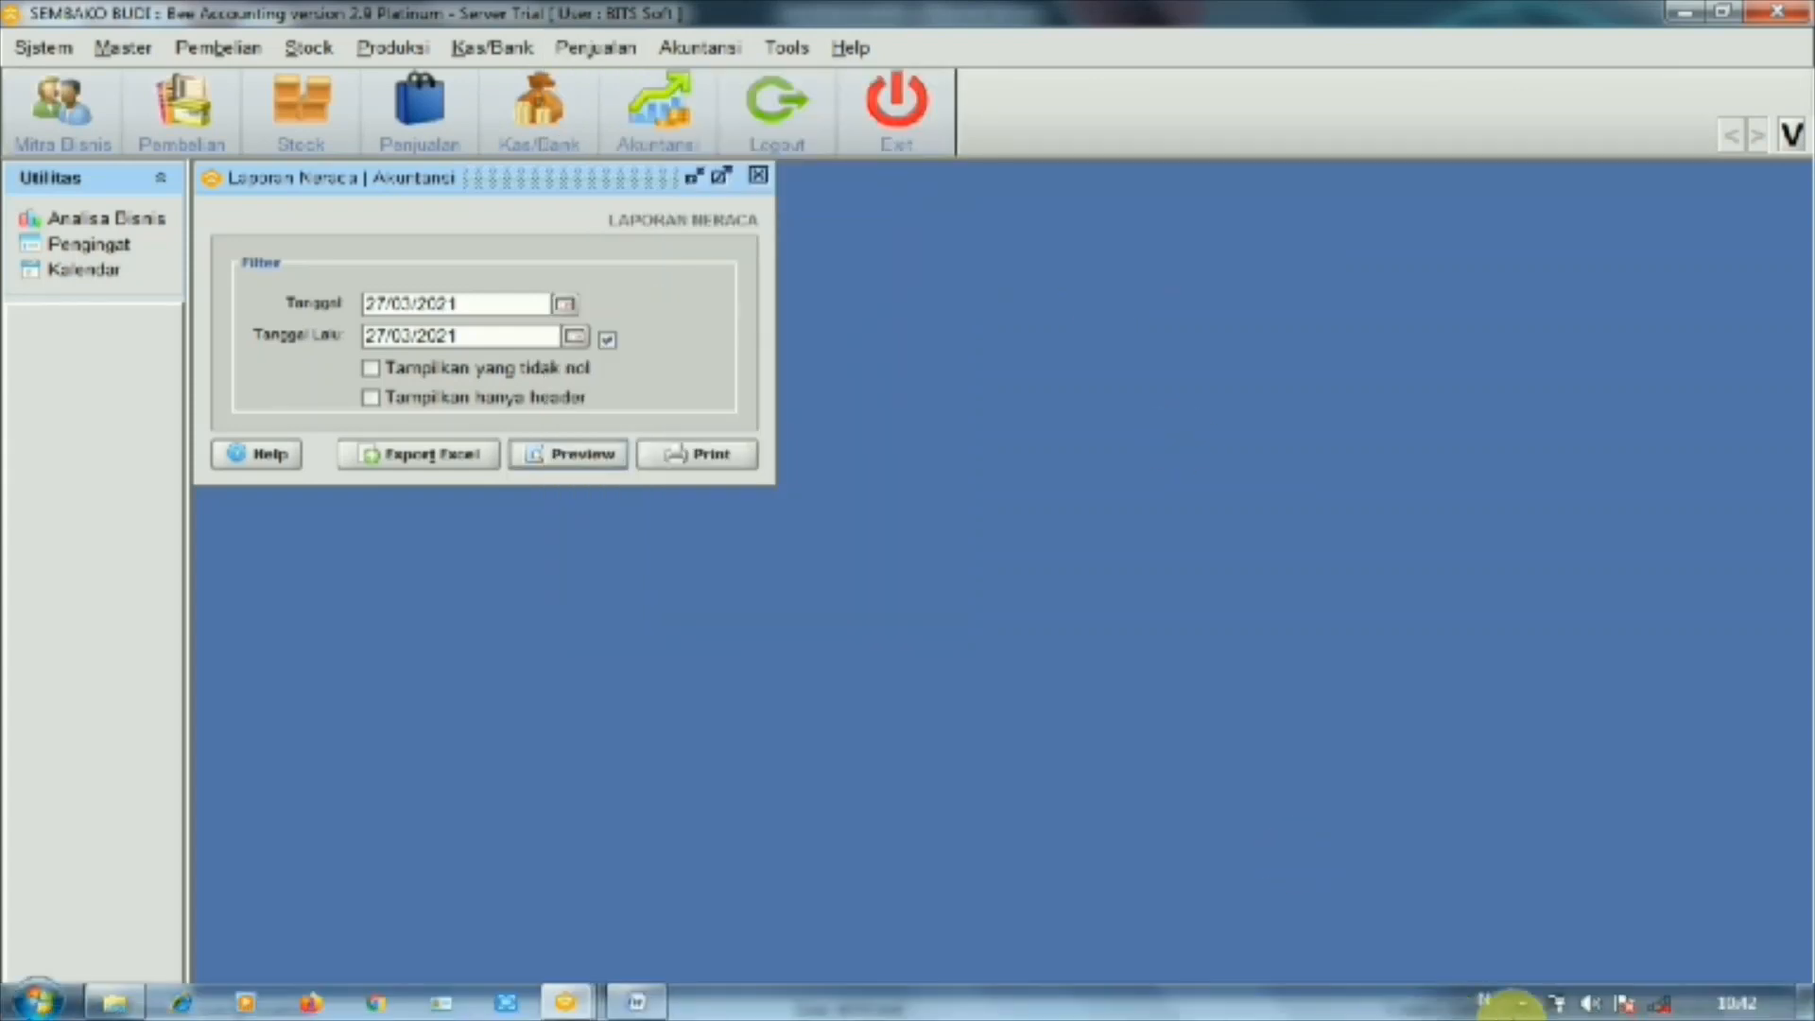
pyautogui.click(1523, 1003)
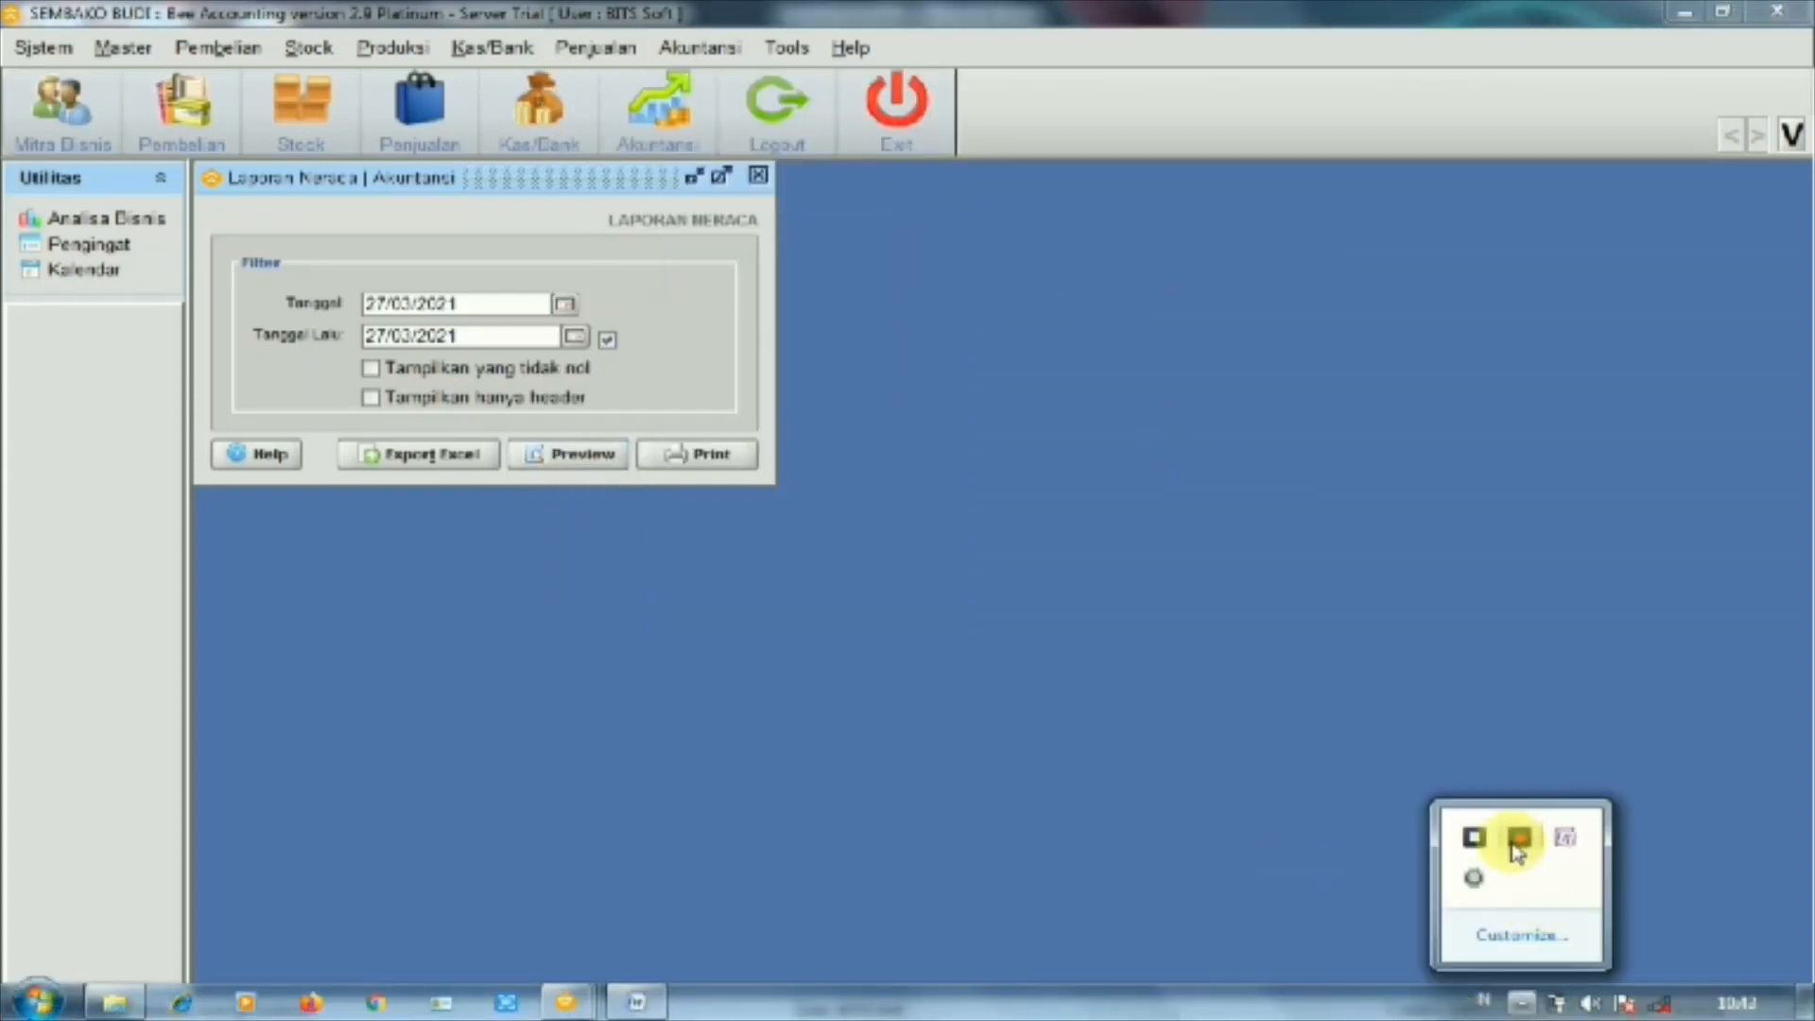
pyautogui.click(1216, 600)
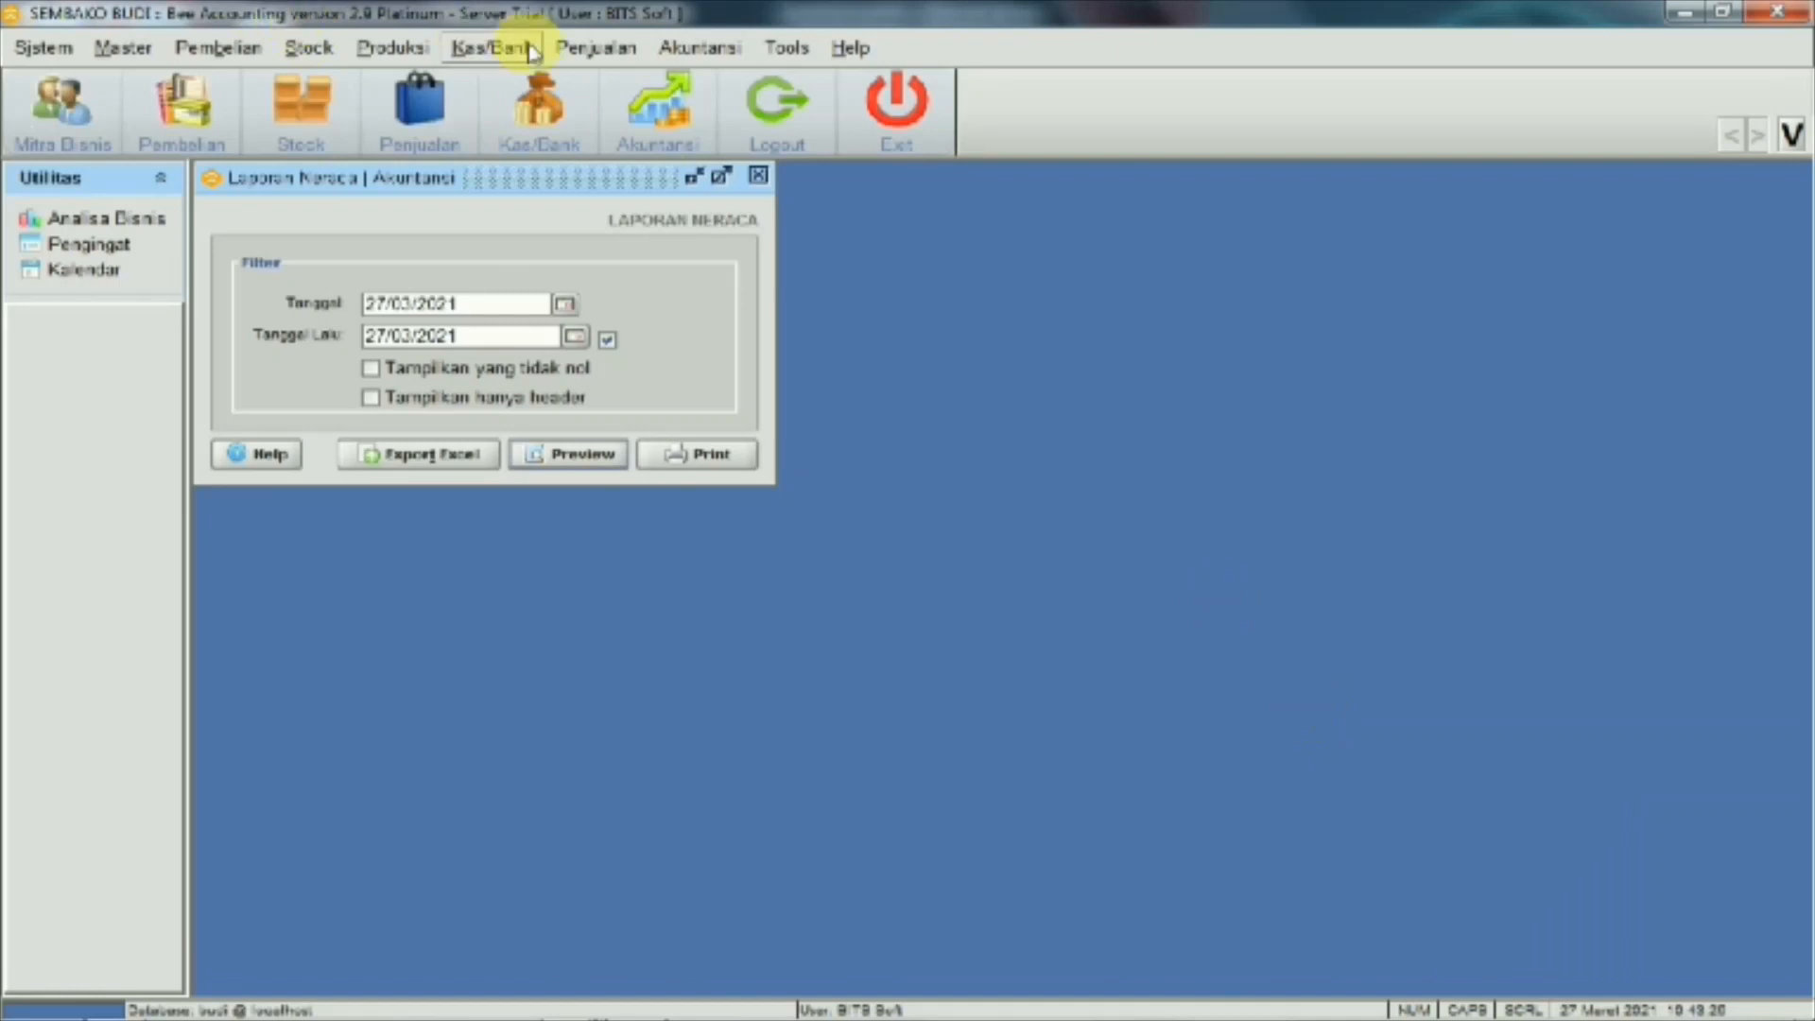
# Open the Laba Rugi report settings for 01/01/2021 to 27/03/2021
pyautogui.click(688, 57)
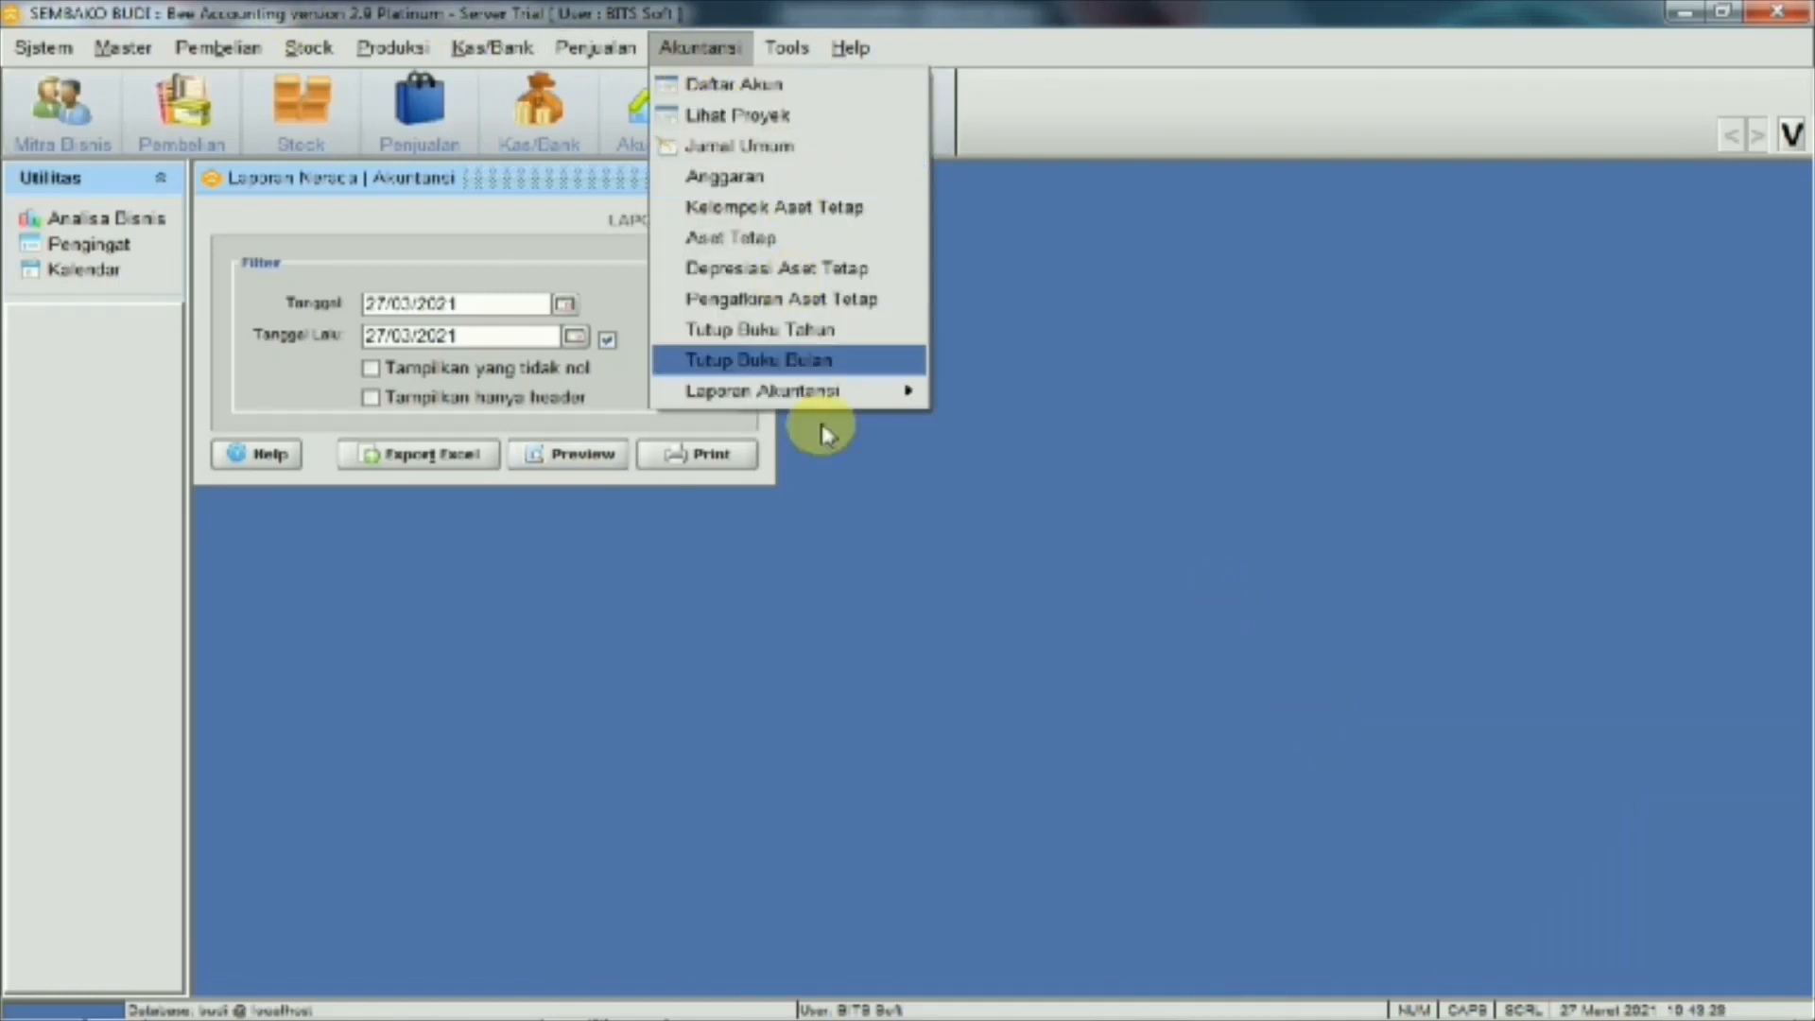
pyautogui.moveTo(917, 391)
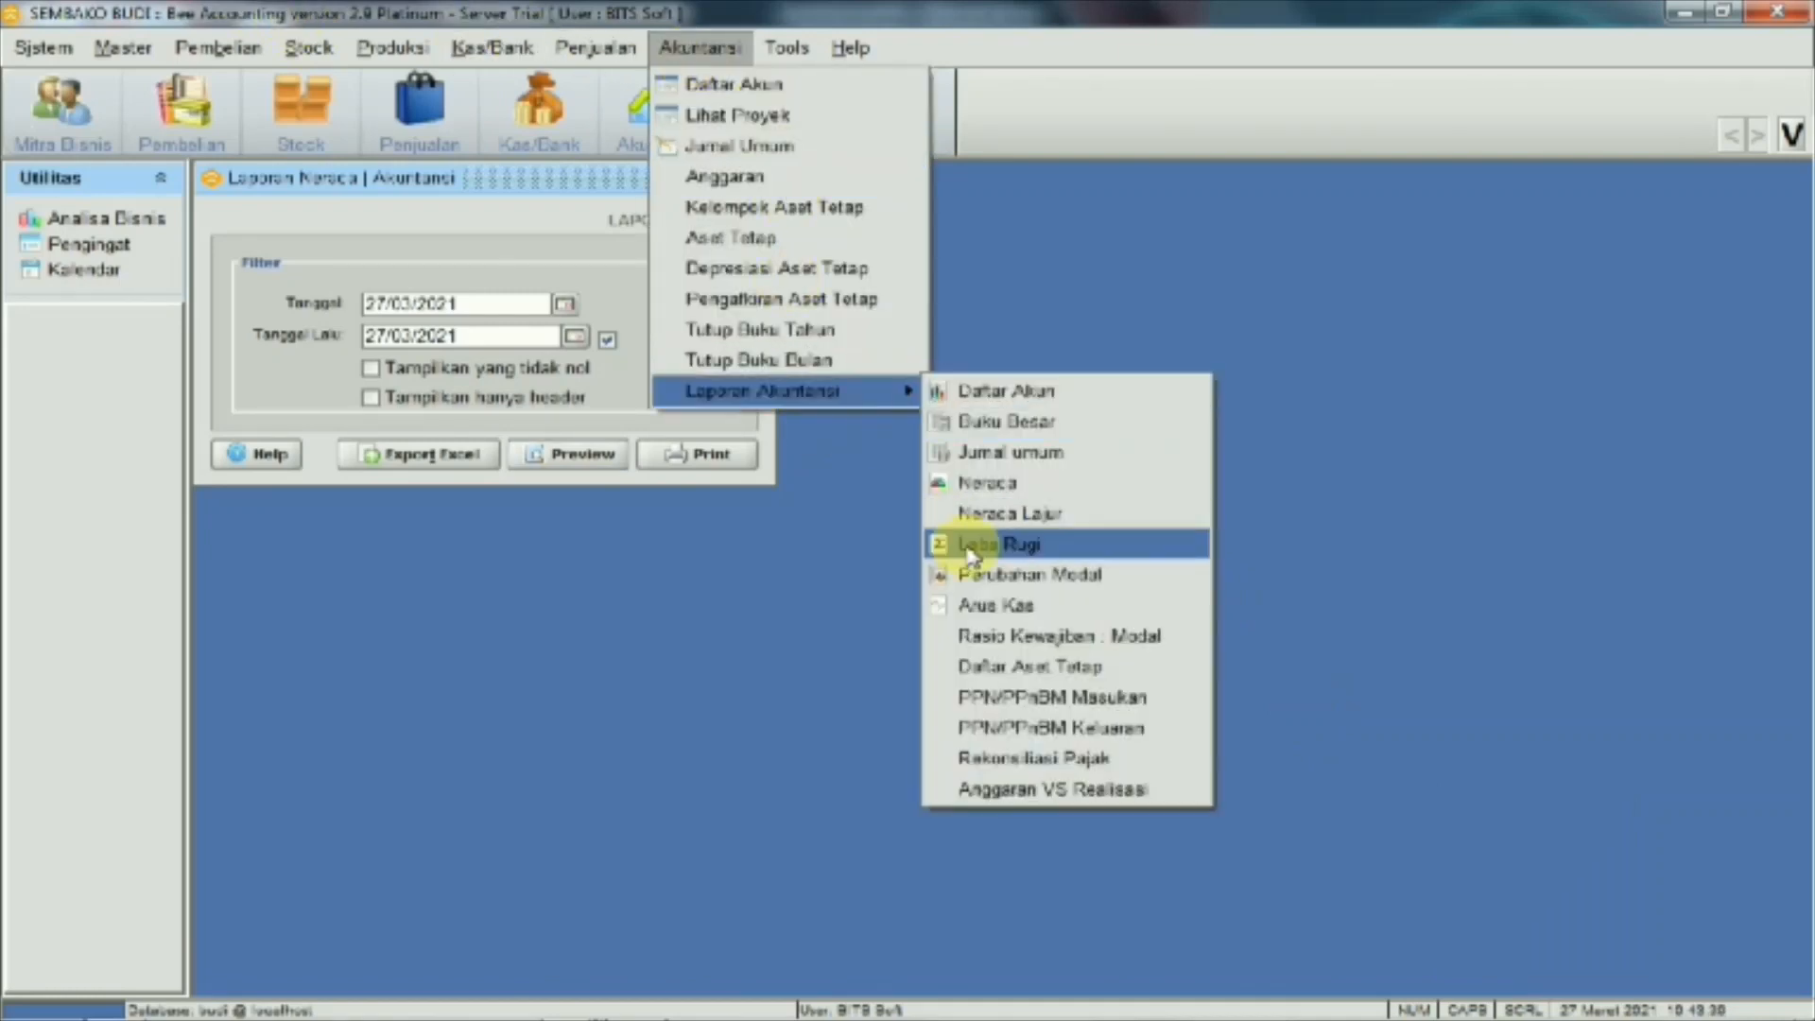
pyautogui.click(969, 550)
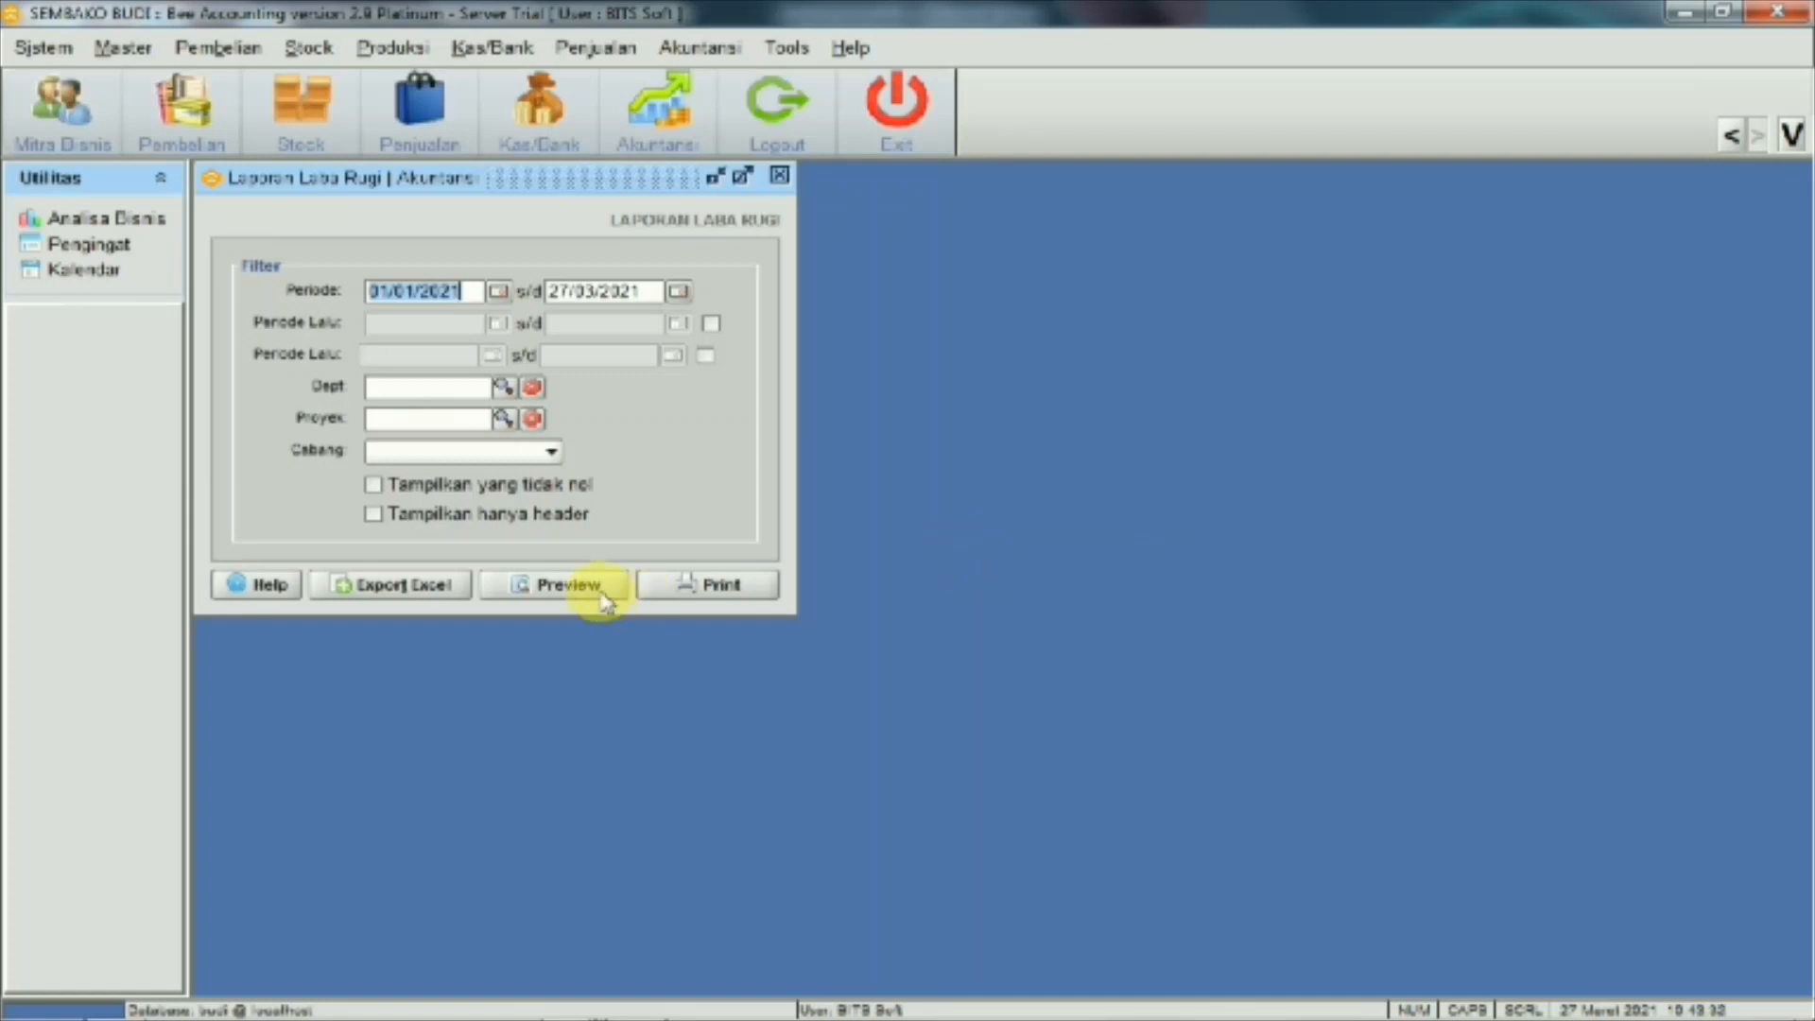
pyautogui.click(567, 585)
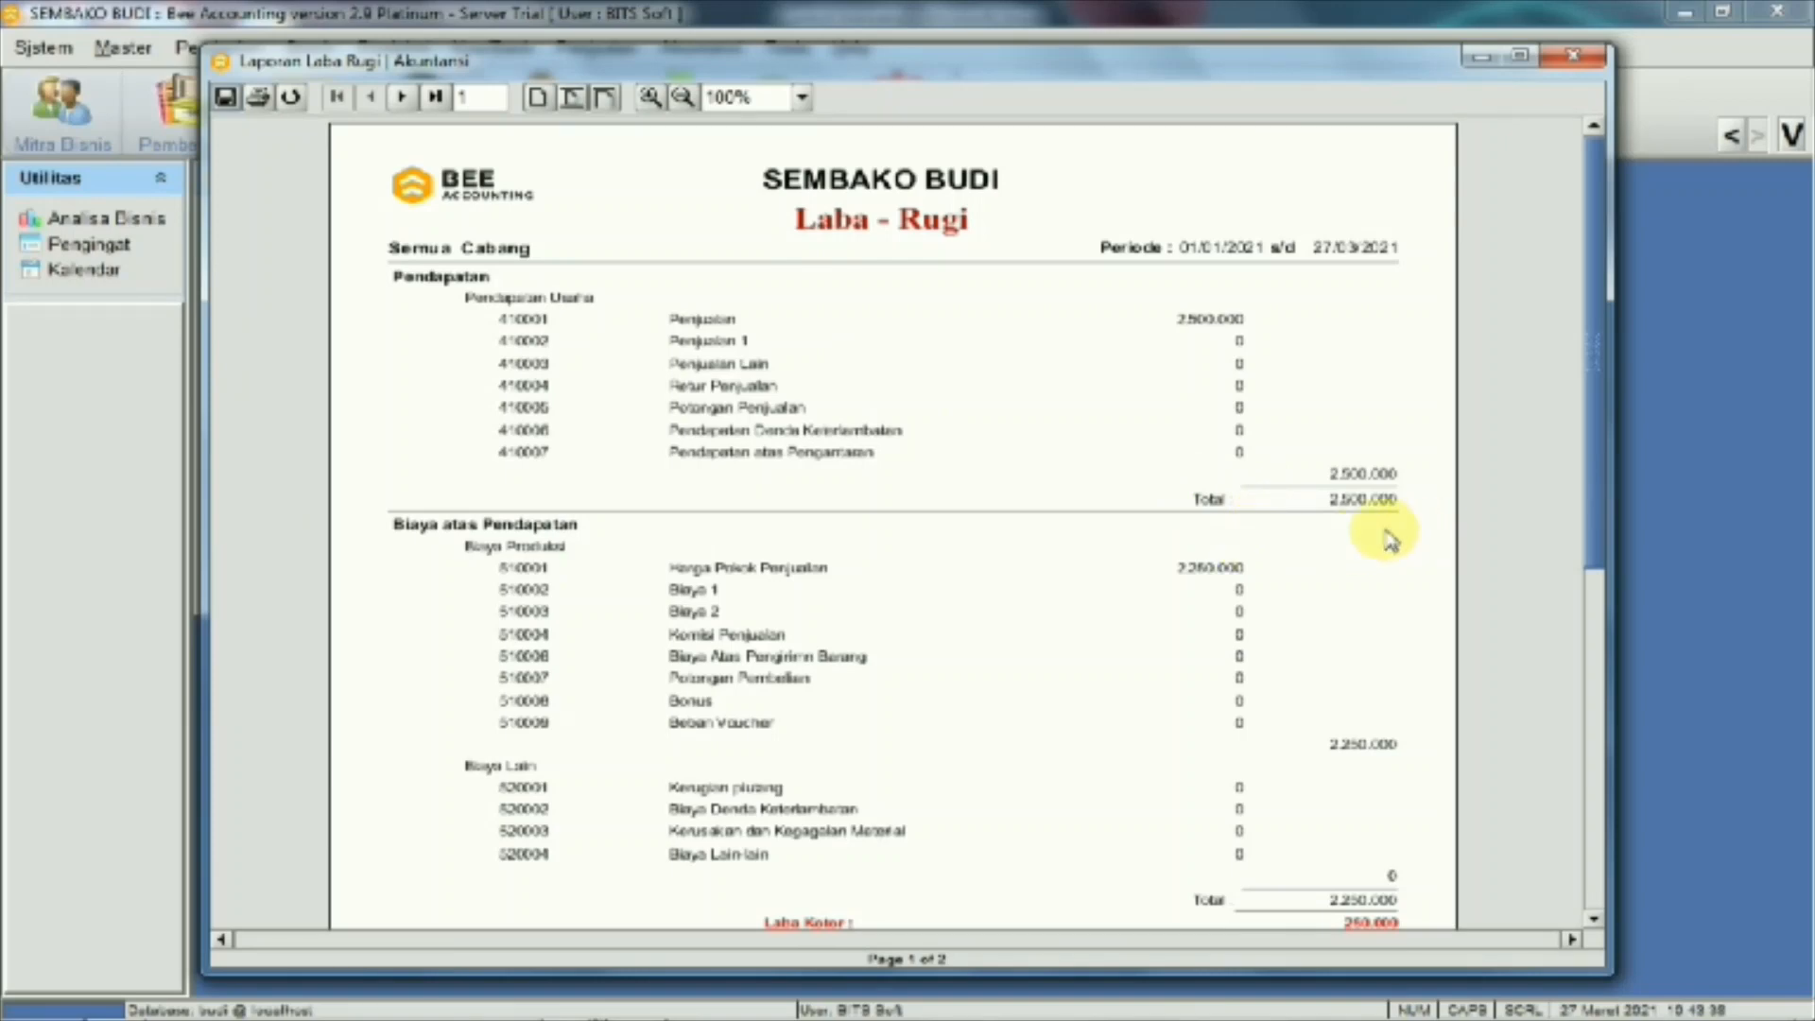
pyautogui.scroll(-2, 1362, 521)
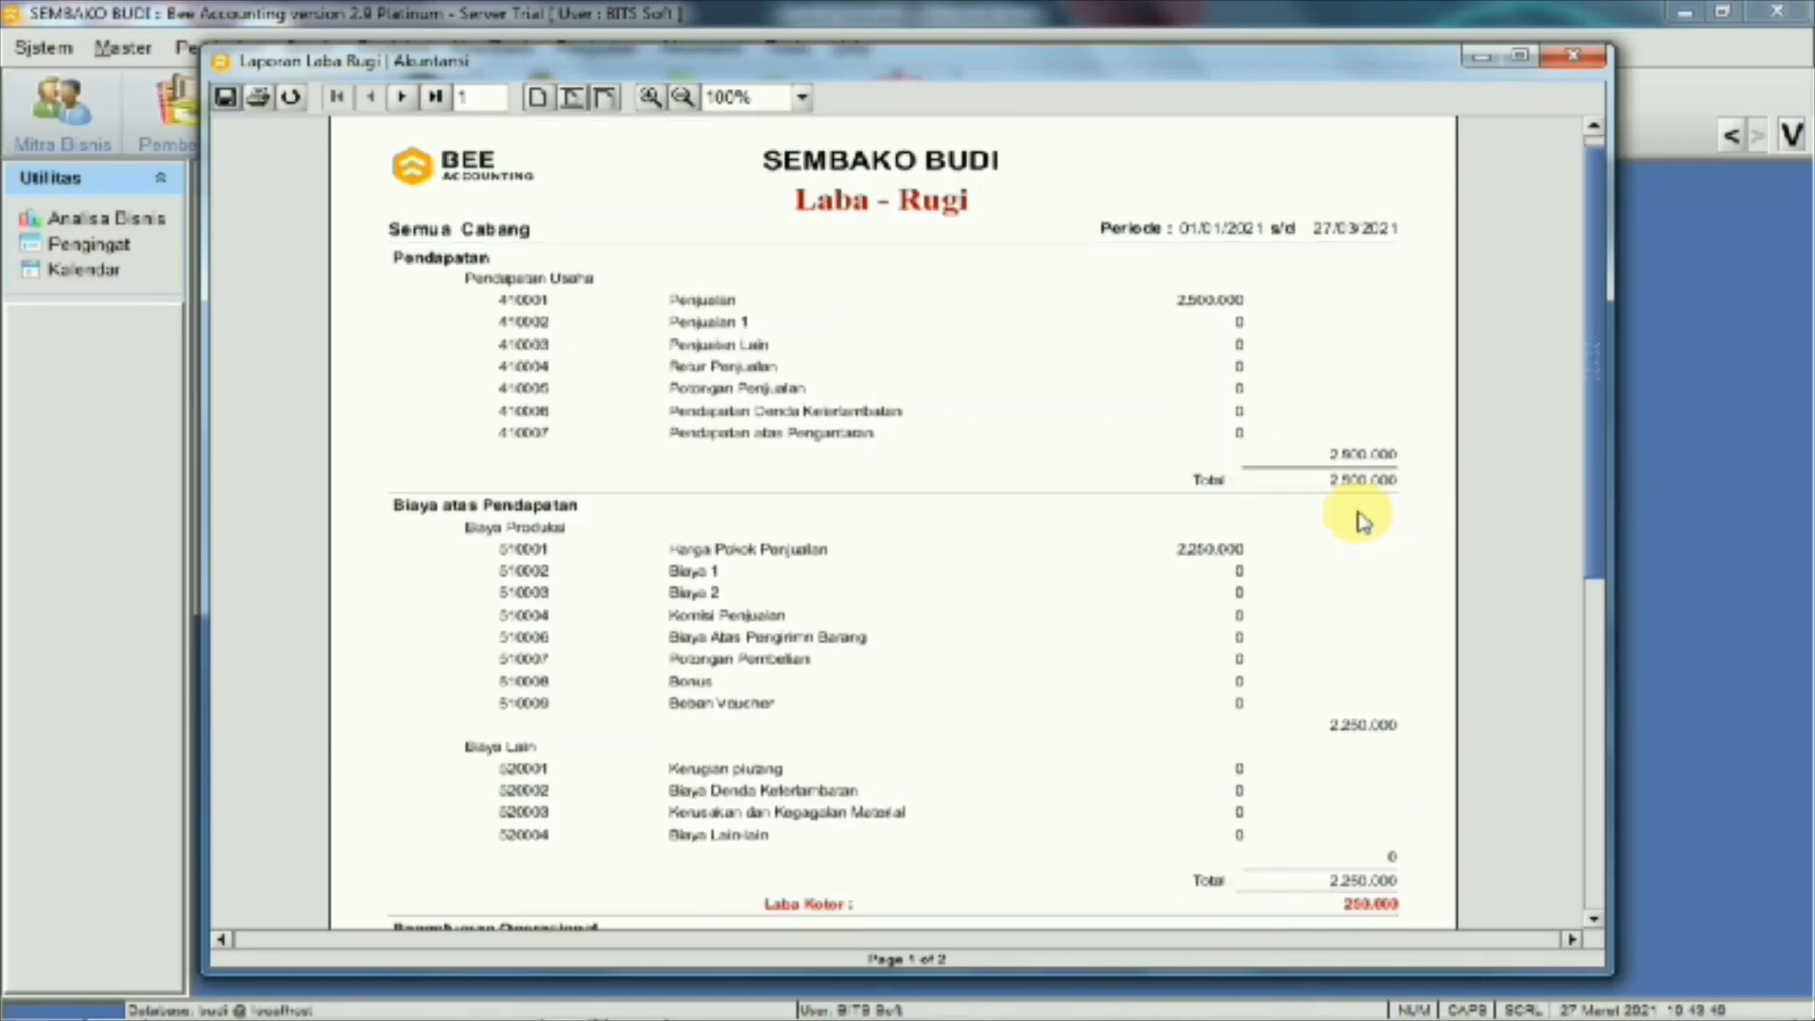
pyautogui.scroll(-5, 1347, 496)
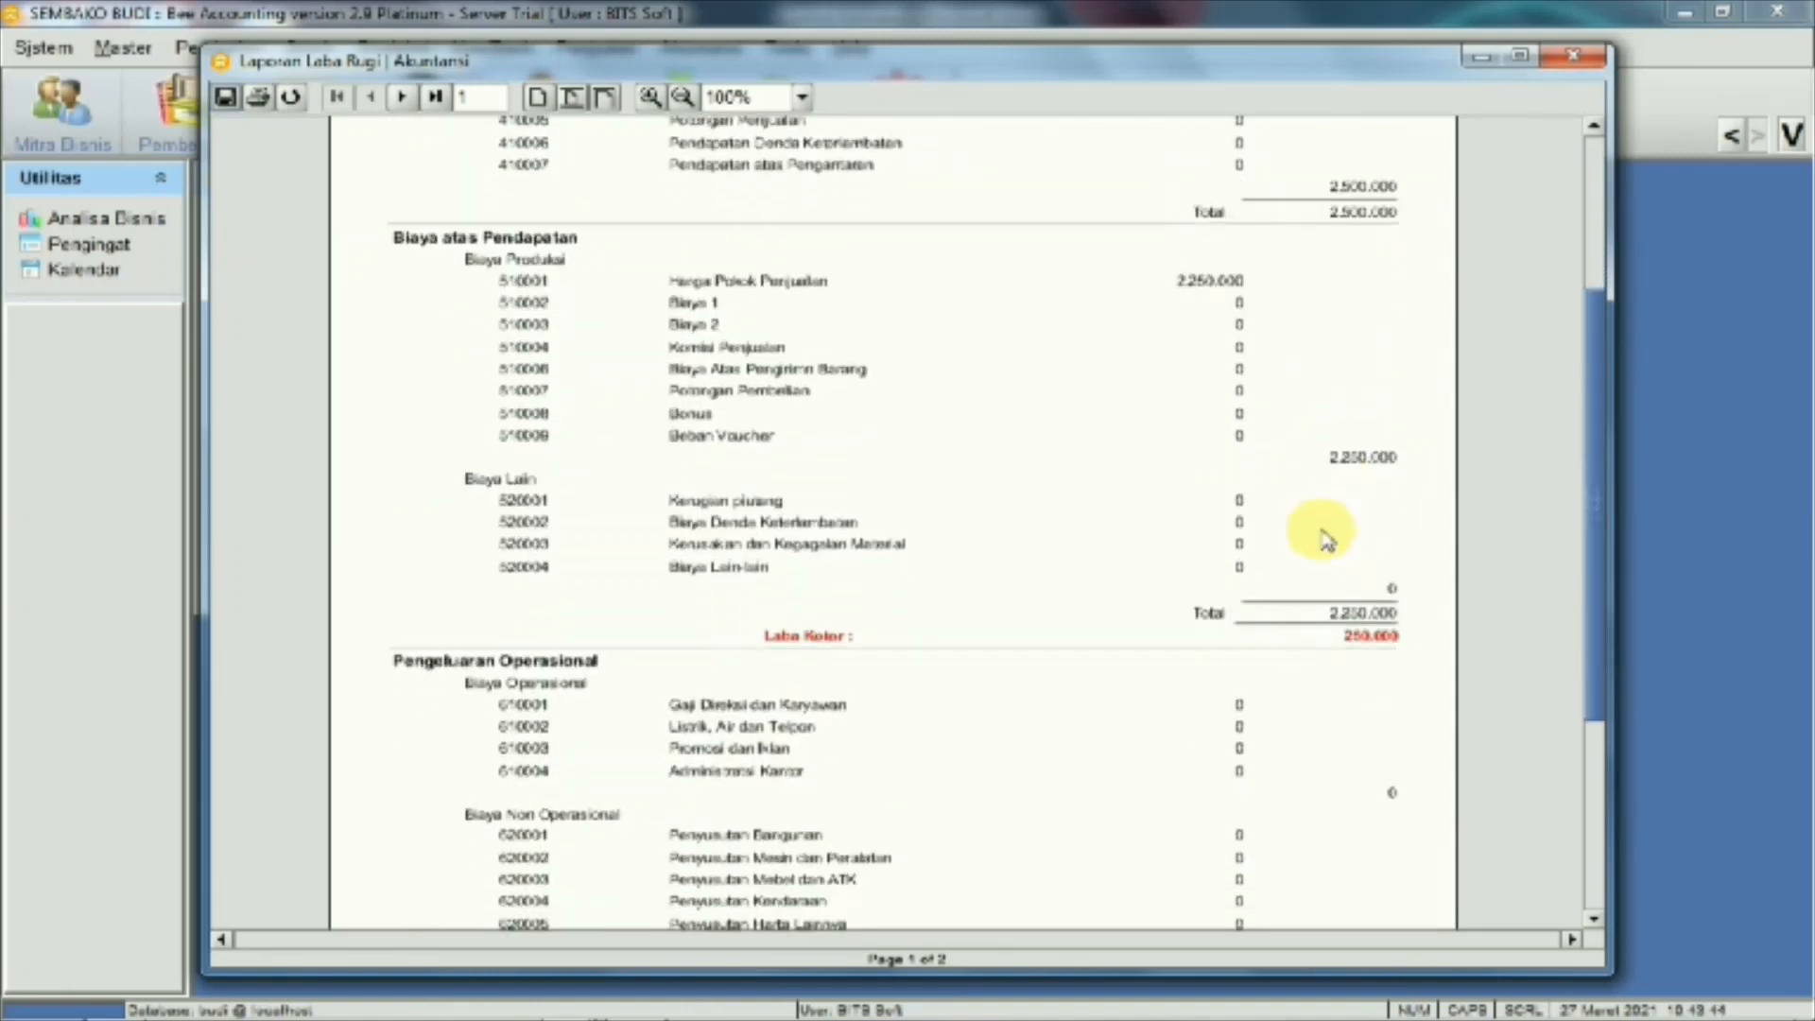
pyautogui.scroll(-1, 1347, 657)
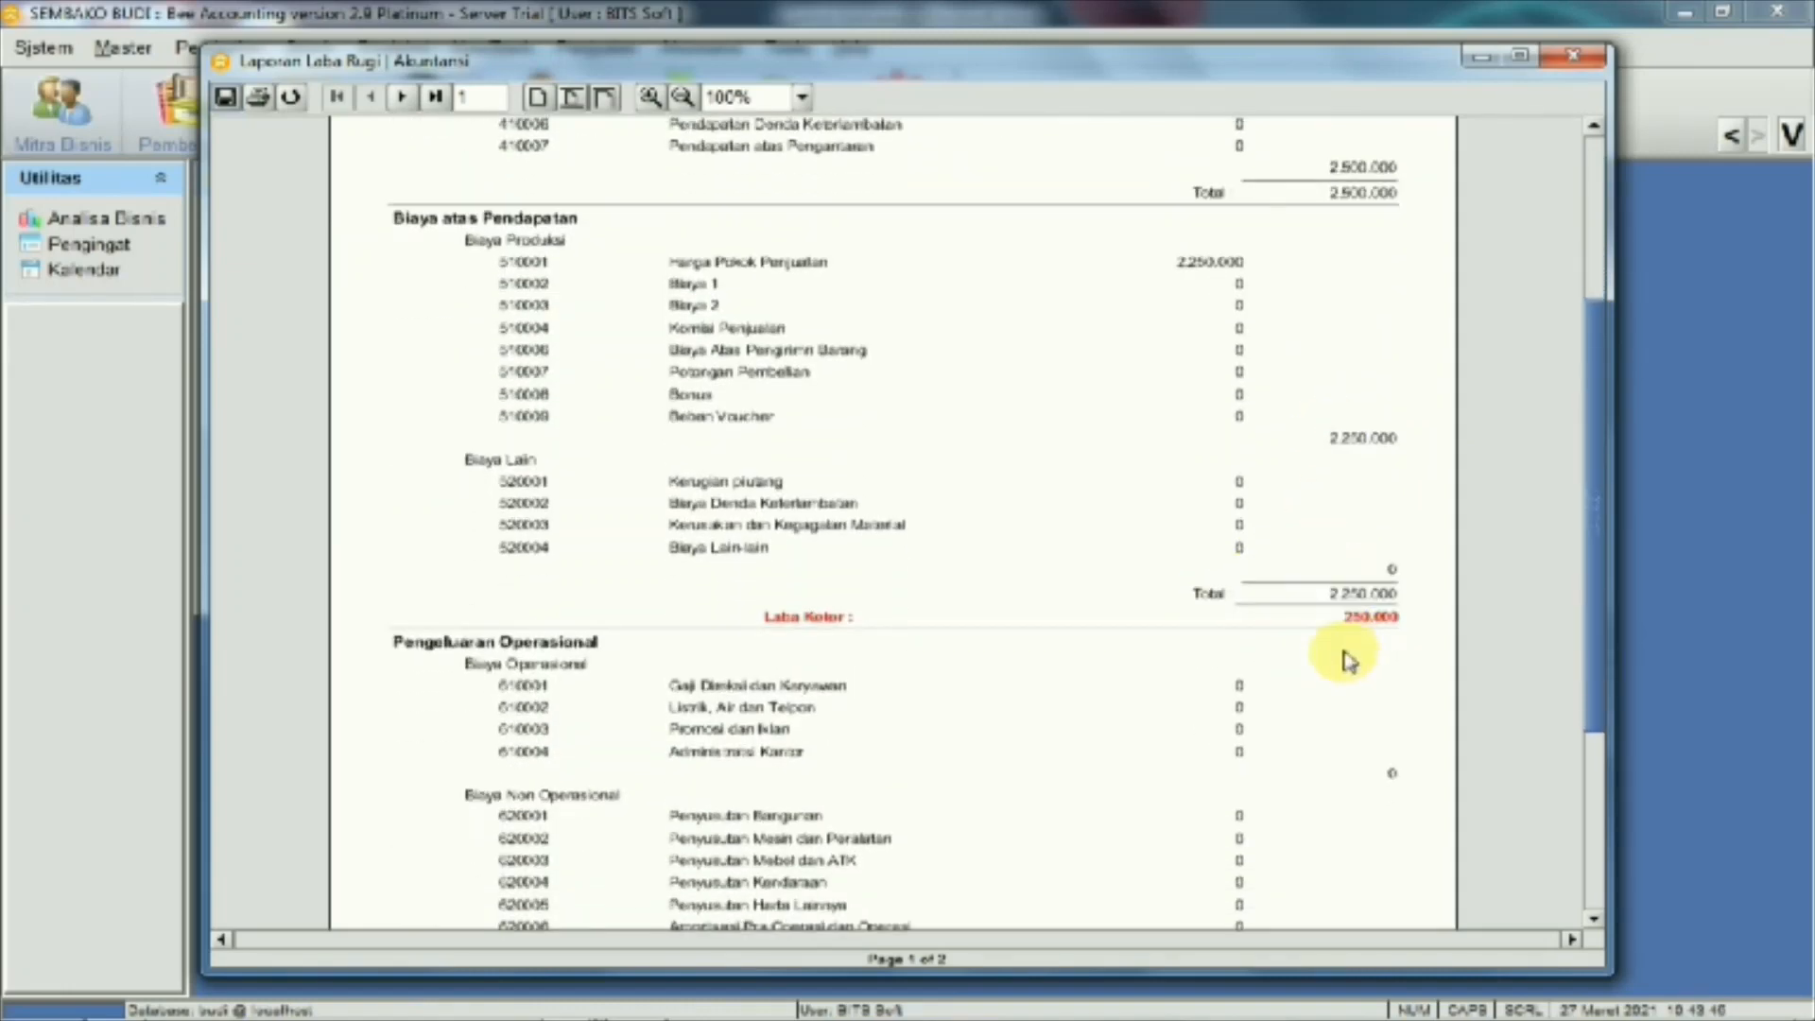
pyautogui.scroll(-2, 1346, 653)
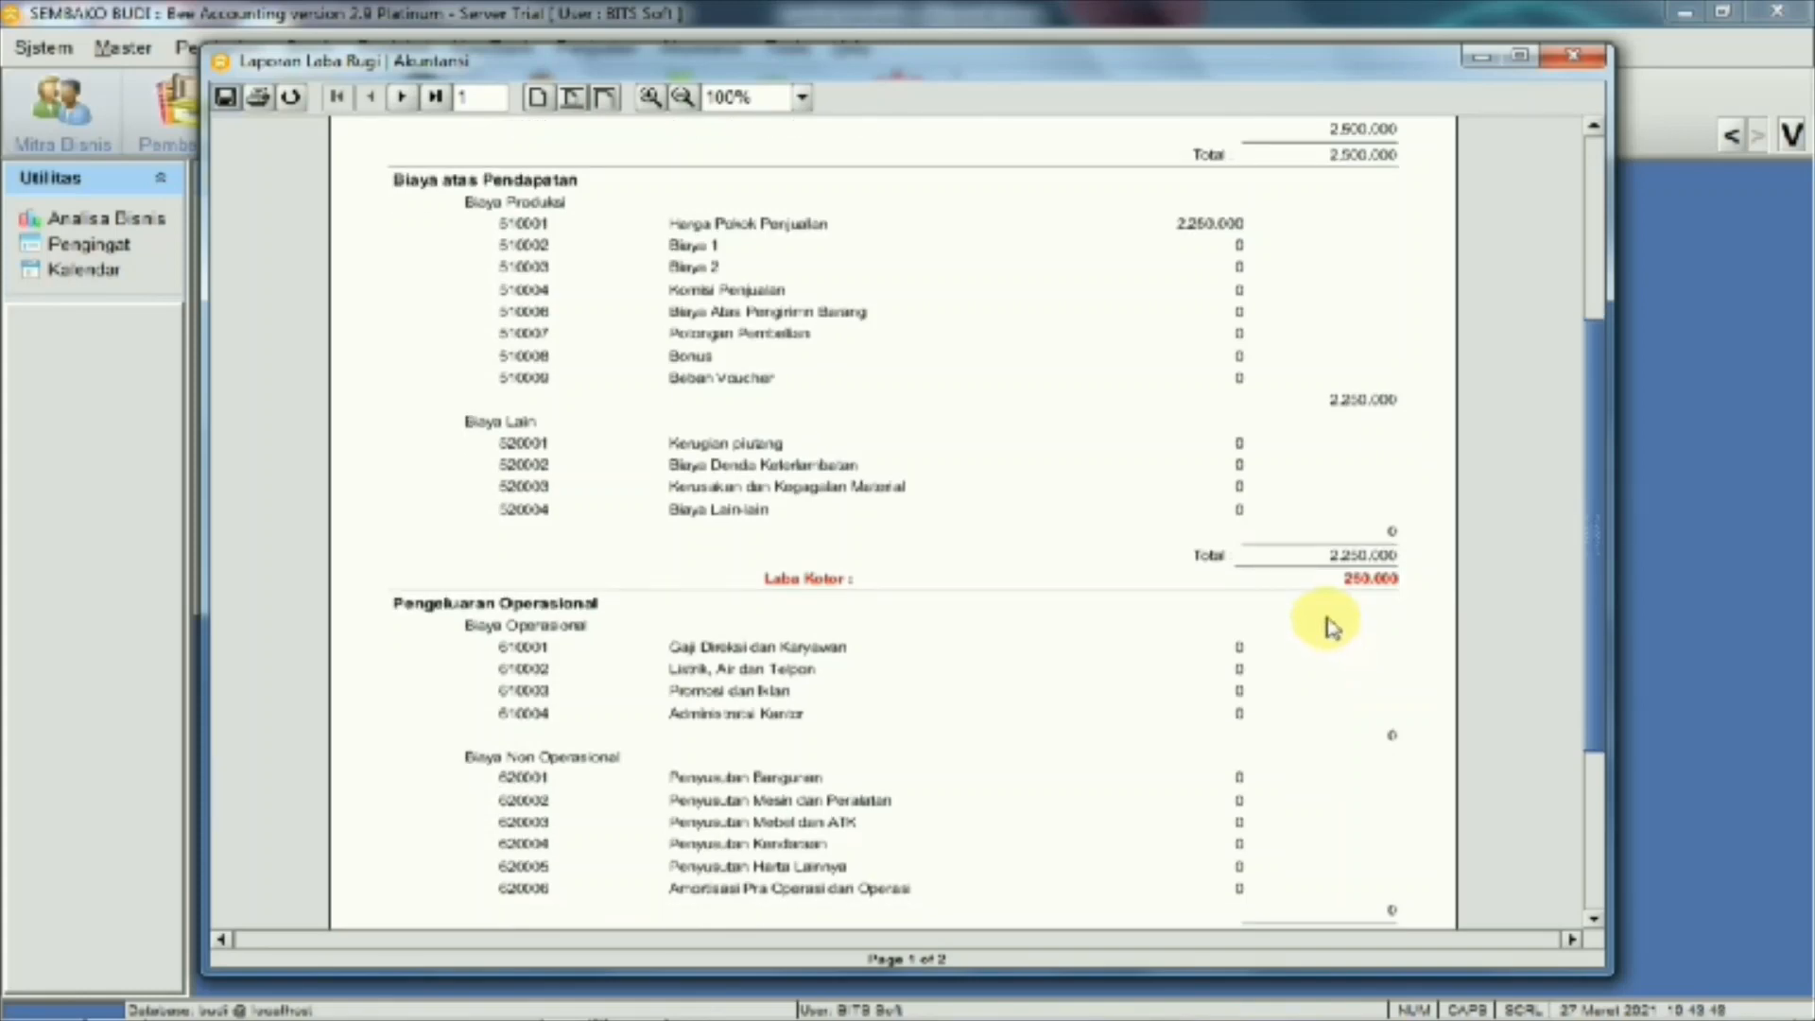
pyautogui.scroll(-6, 1331, 626)
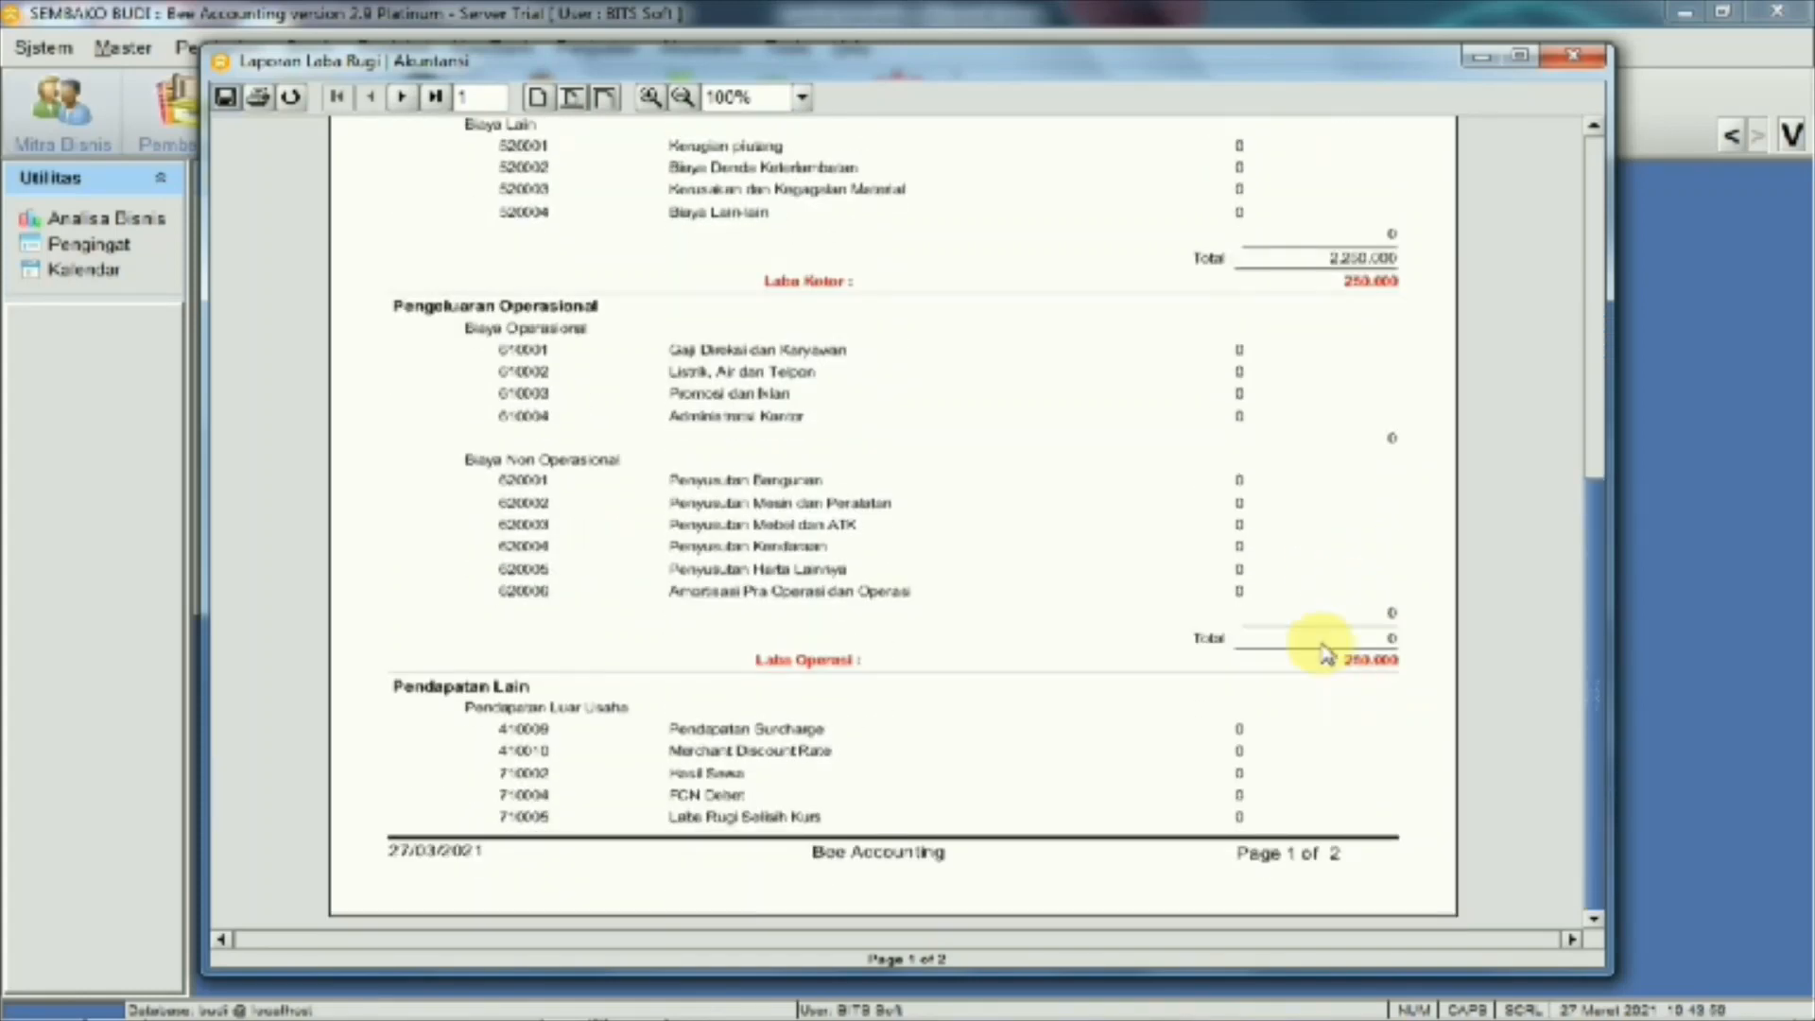
pyautogui.click(1572, 54)
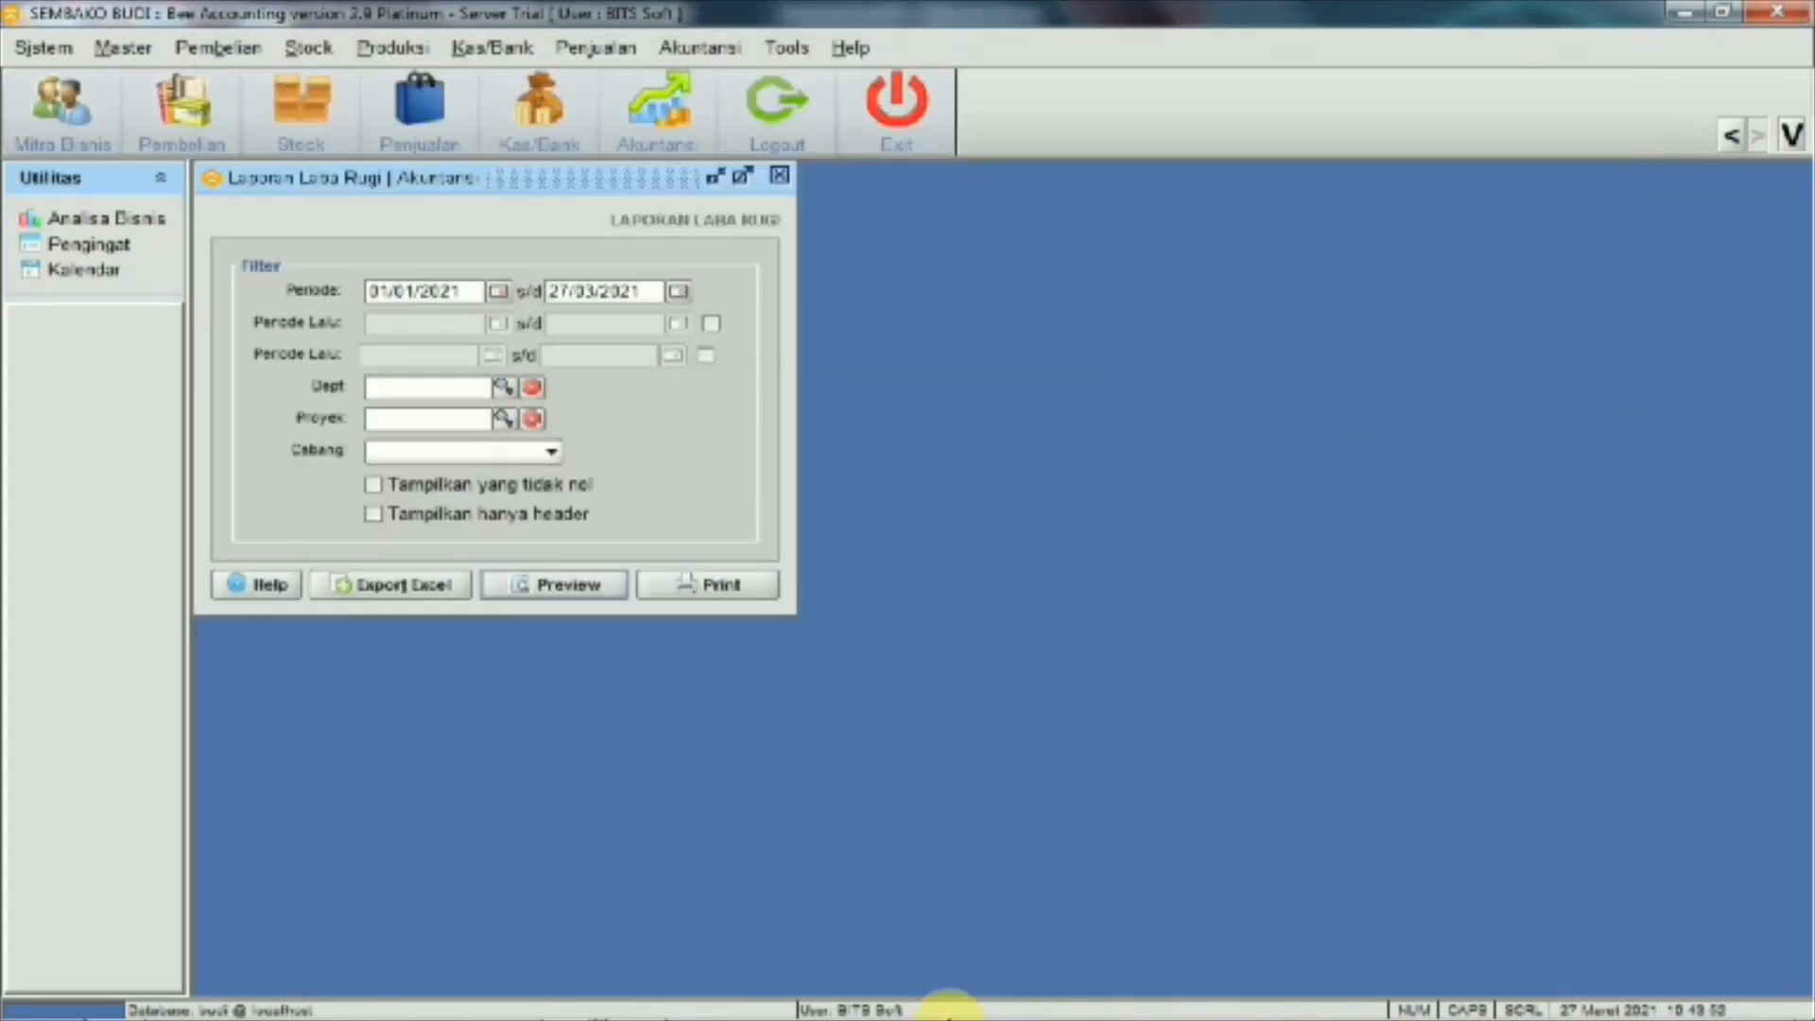
# Close the Laba Rugi and Neraca report settings, then check Word's transaction list
pyautogui.click(779, 182)
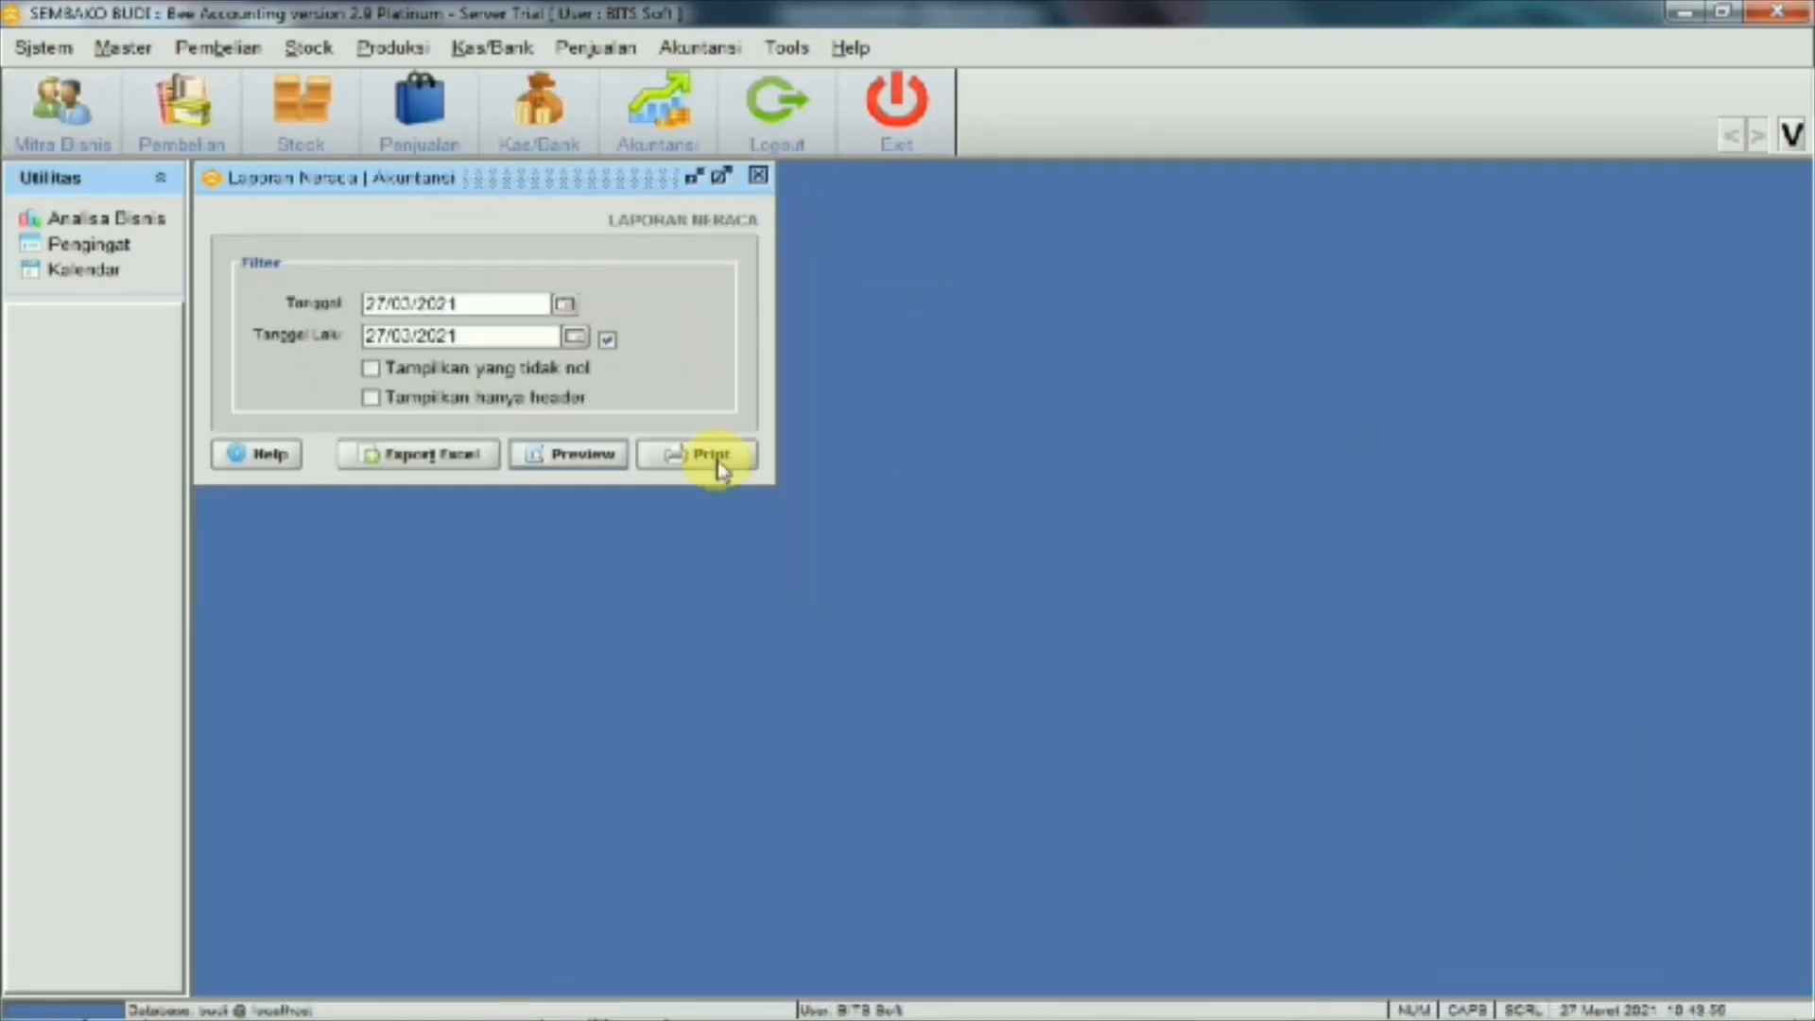
pyautogui.click(759, 178)
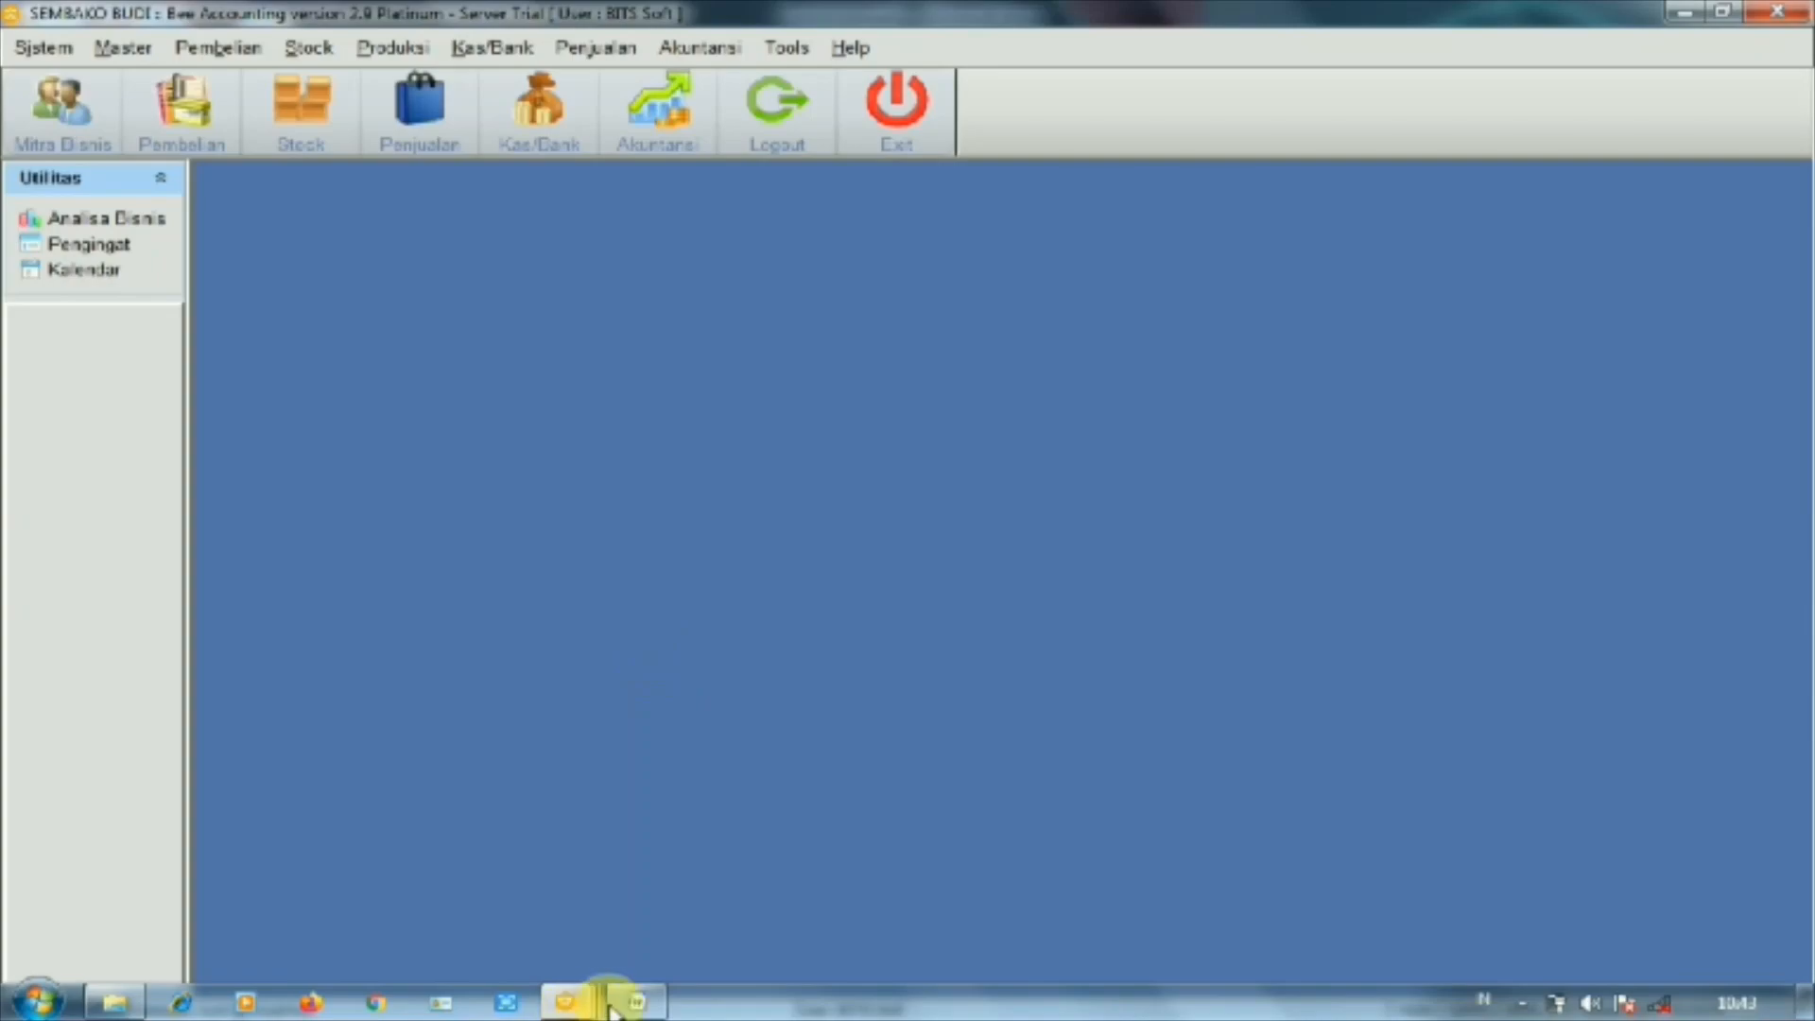
pyautogui.moveTo(615, 1004)
pyautogui.click(615, 931)
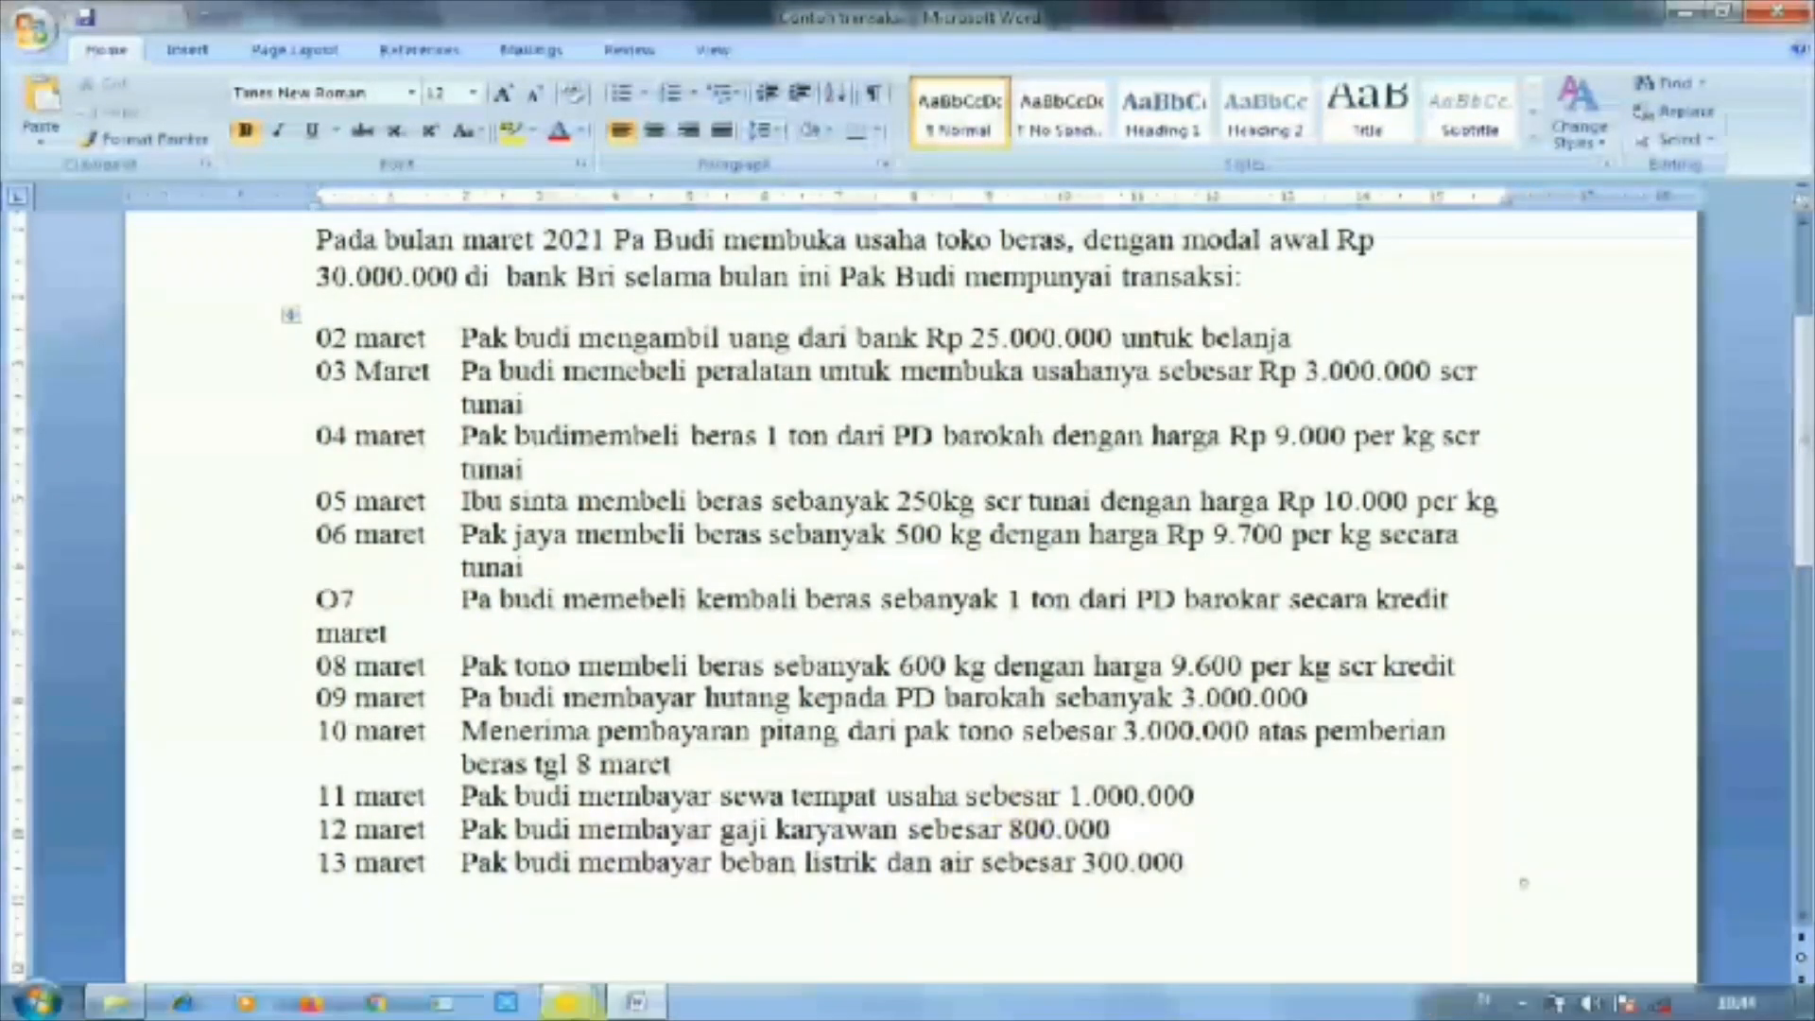
pyautogui.moveTo(578, 1010)
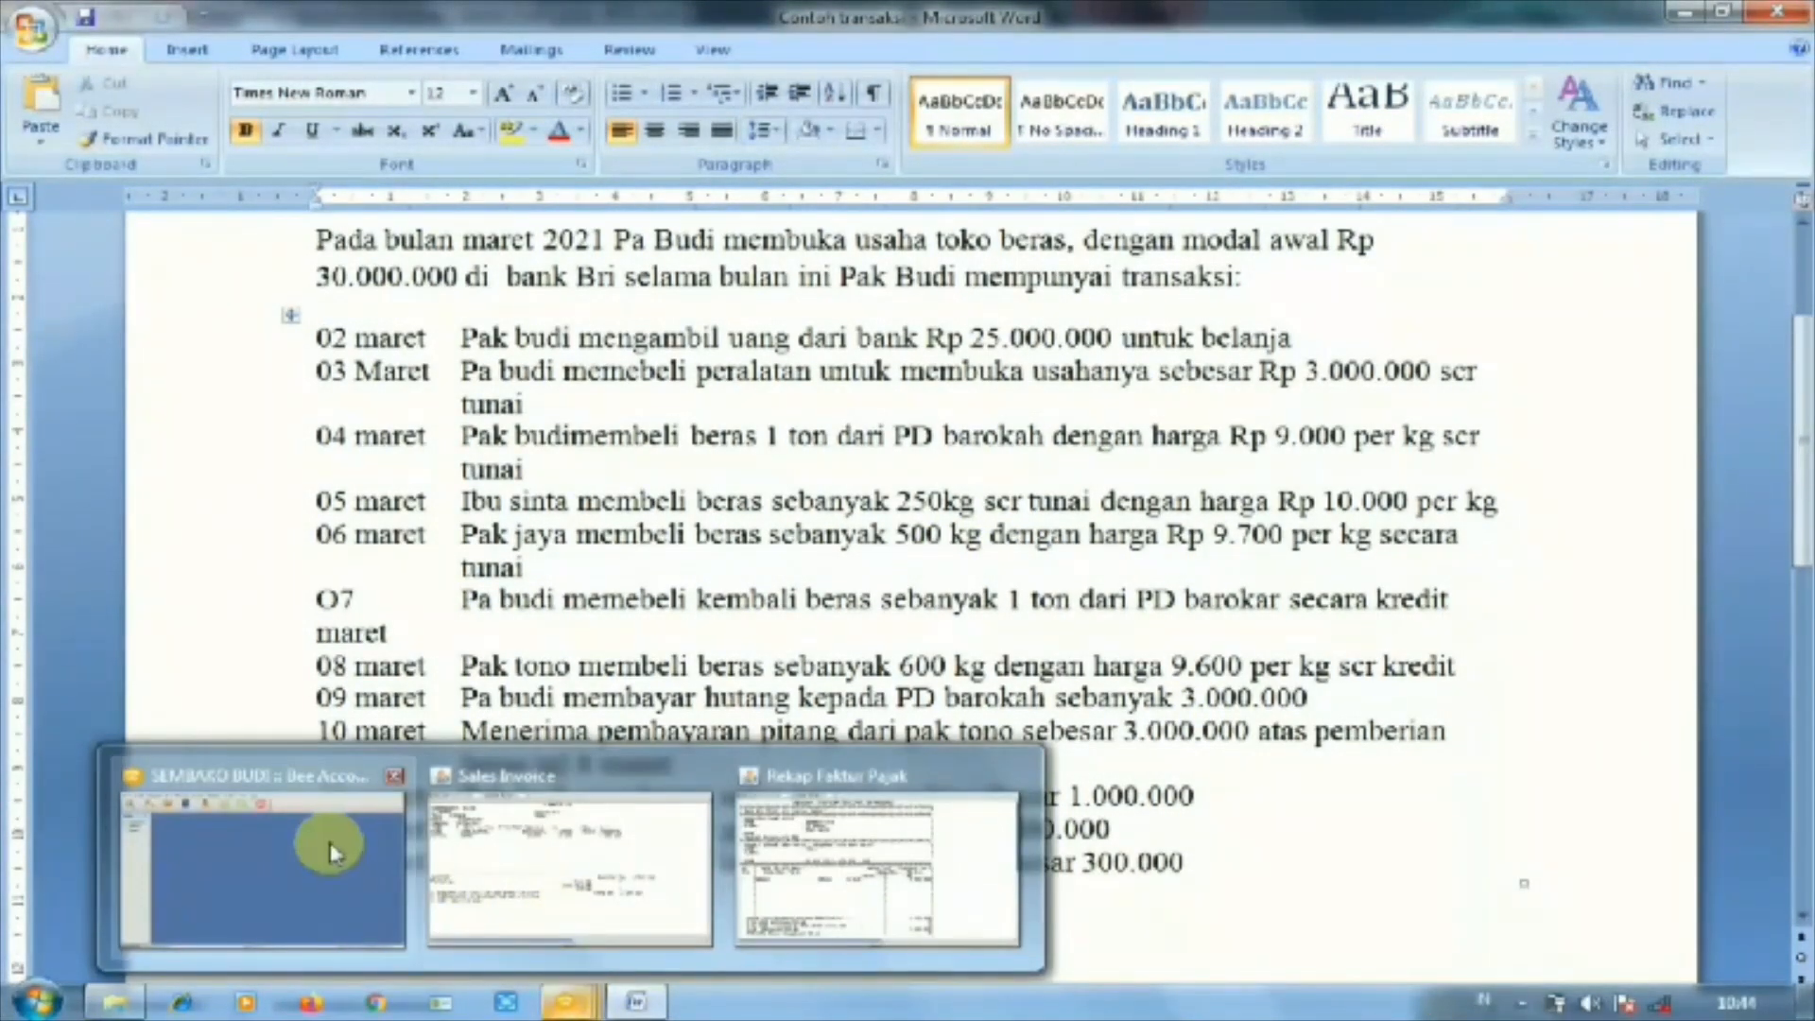
pyautogui.click(326, 842)
# Start a new cash sale in Penjualan and add item 001002 BERAS
pyautogui.click(582, 43)
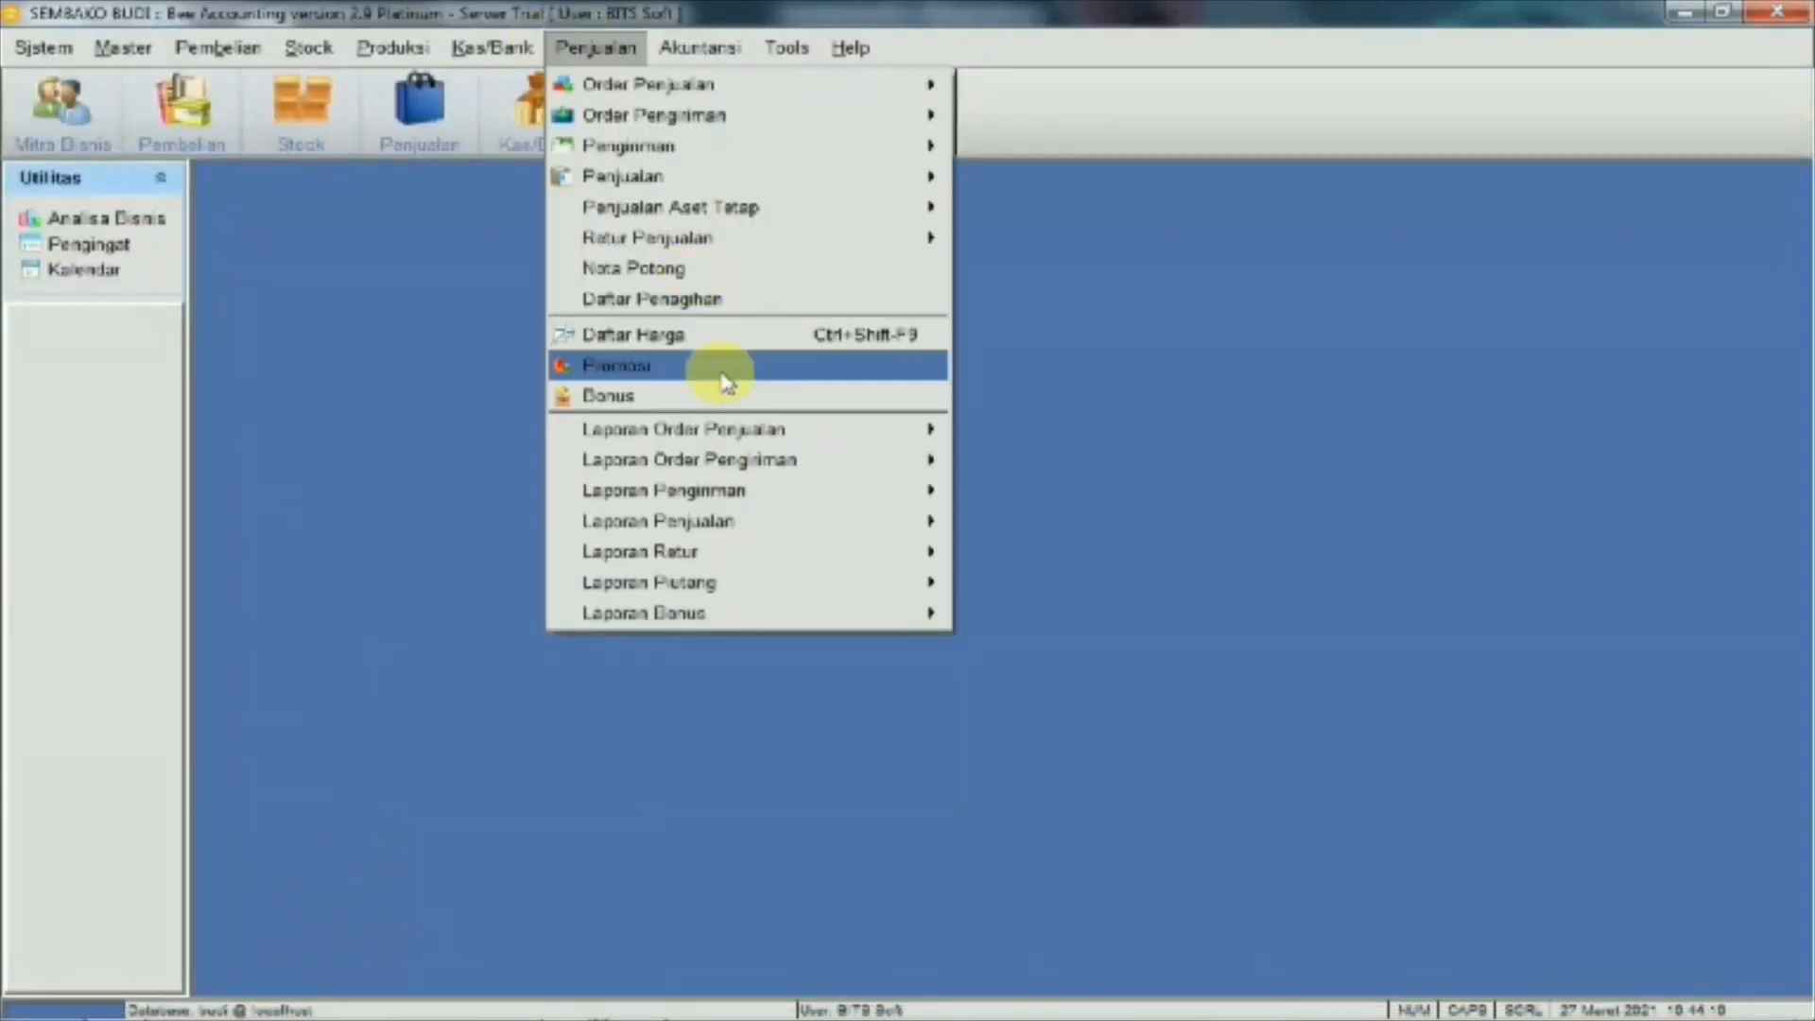
pyautogui.moveTo(926, 181)
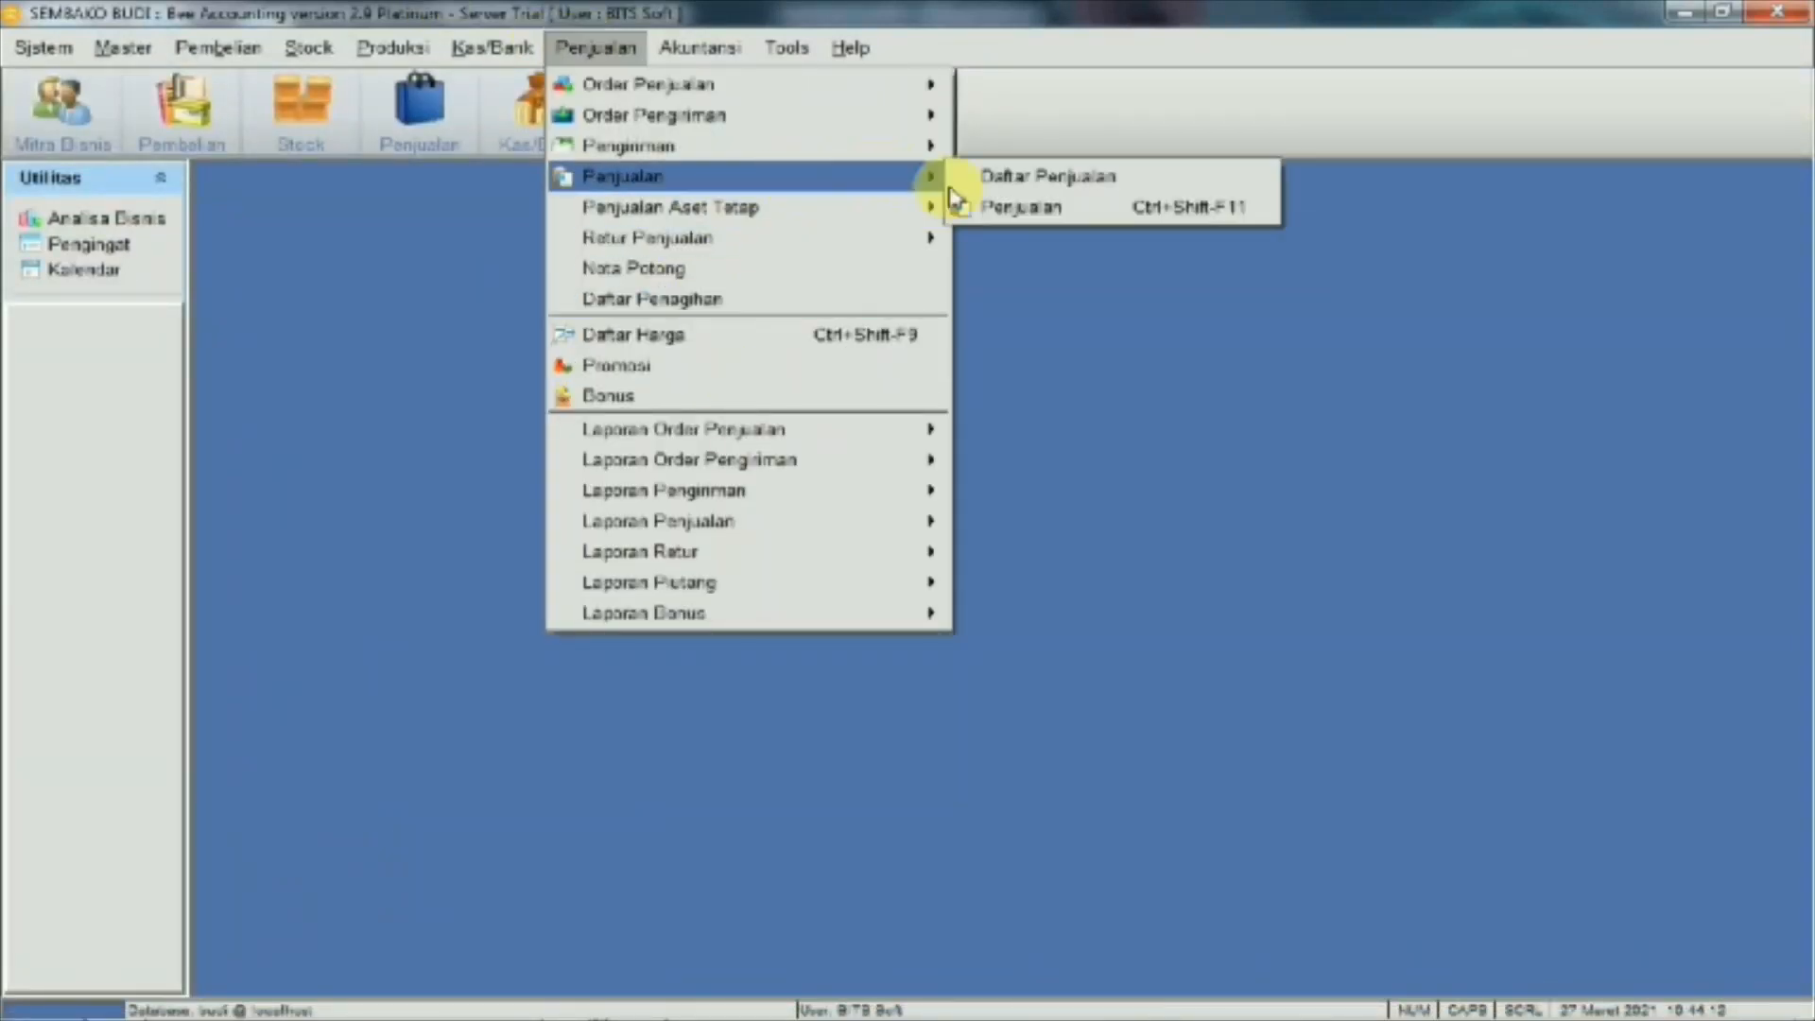
pyautogui.click(979, 209)
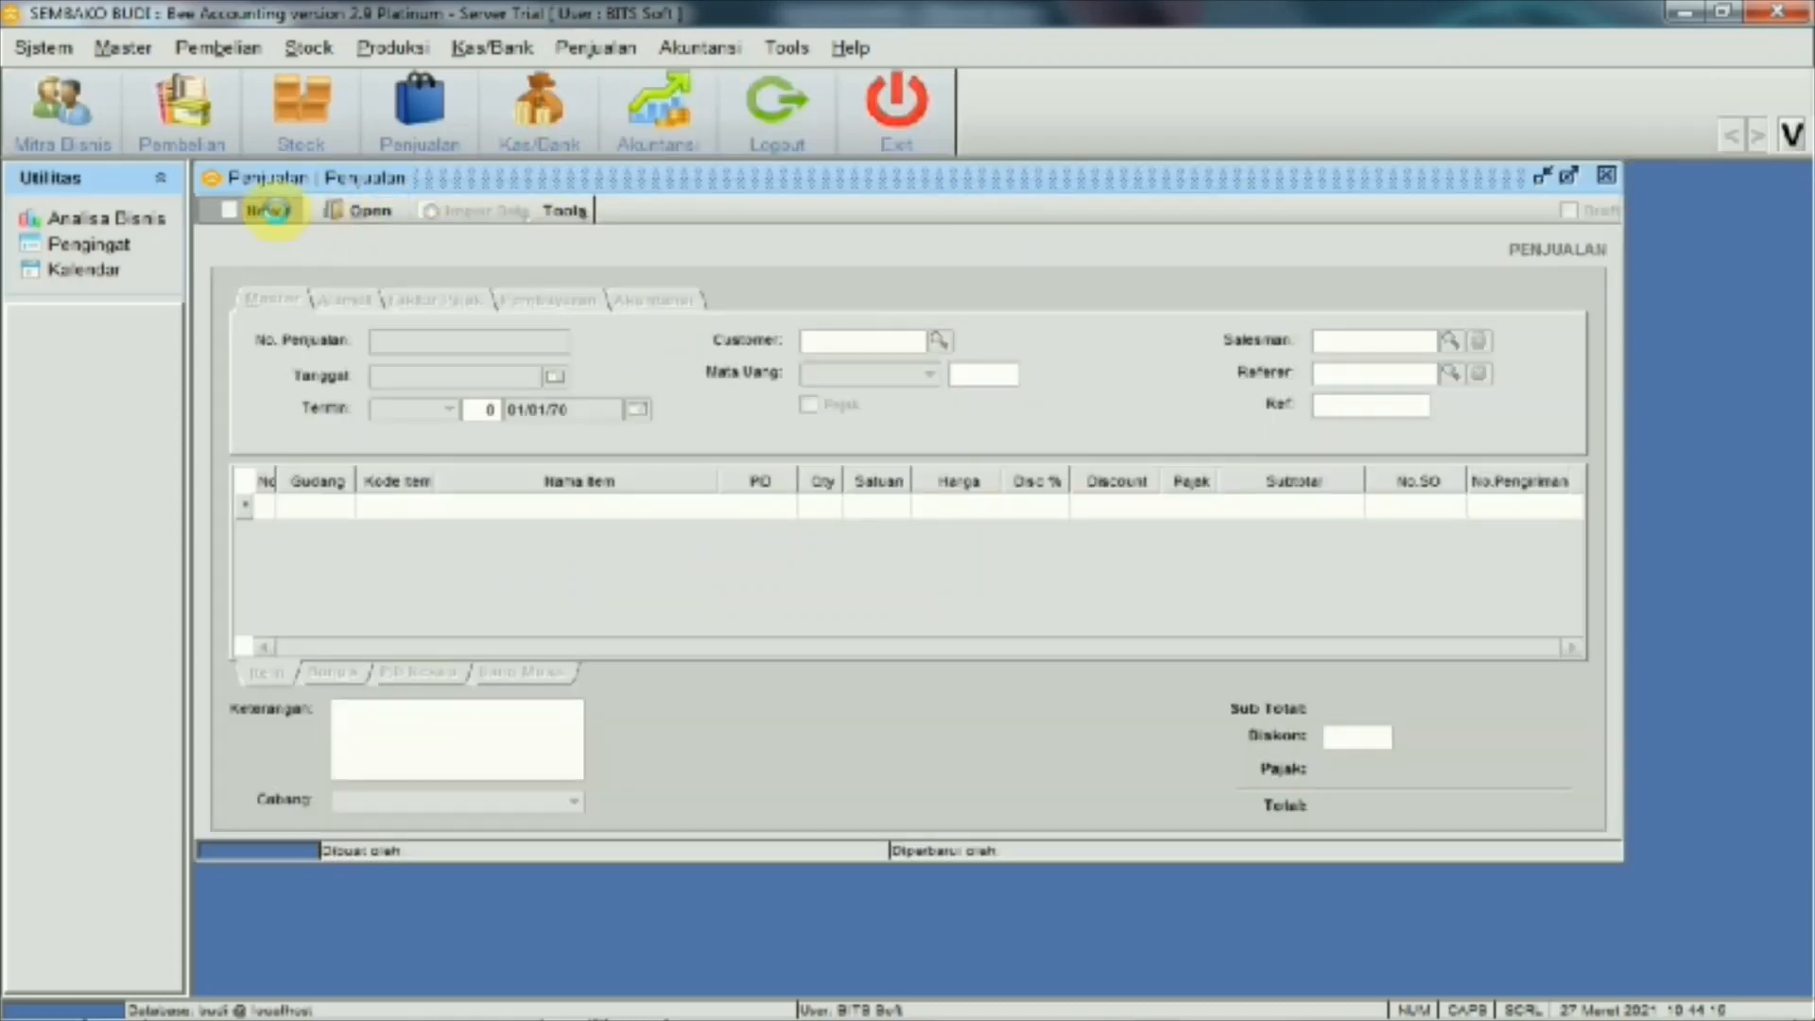
pyautogui.click(269, 209)
pyautogui.click(428, 508)
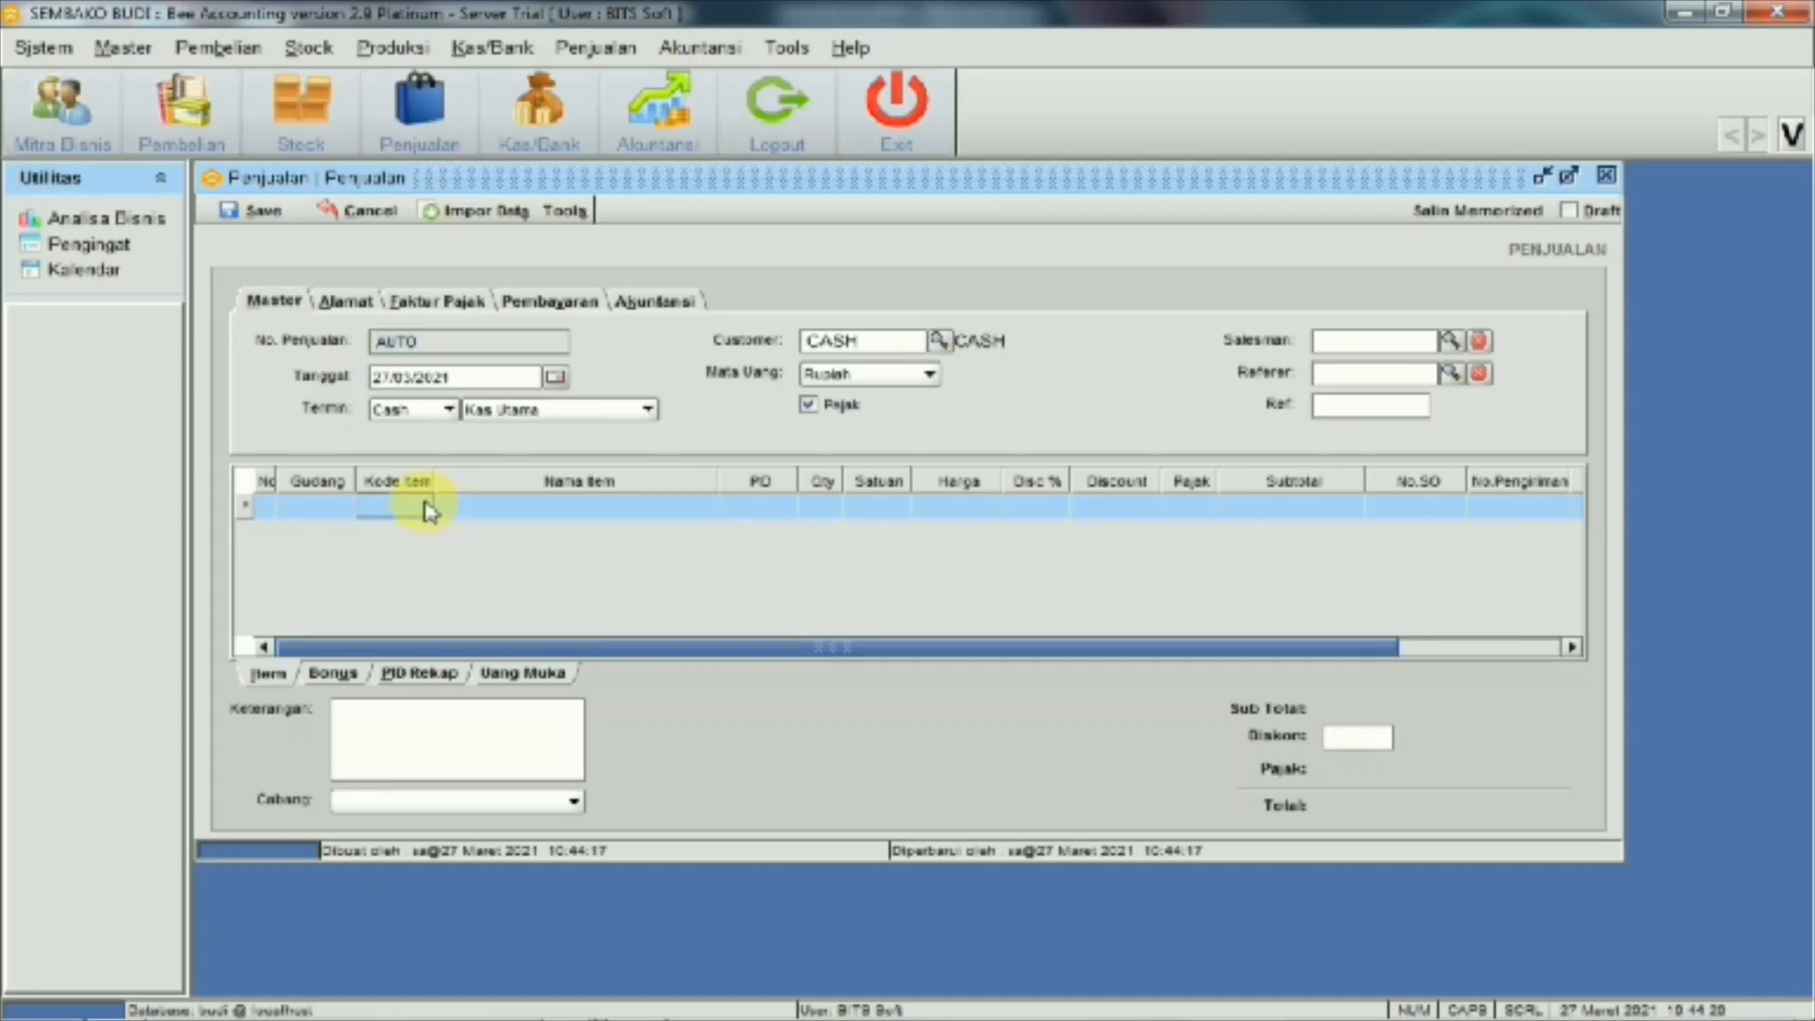
pyautogui.click(423, 507)
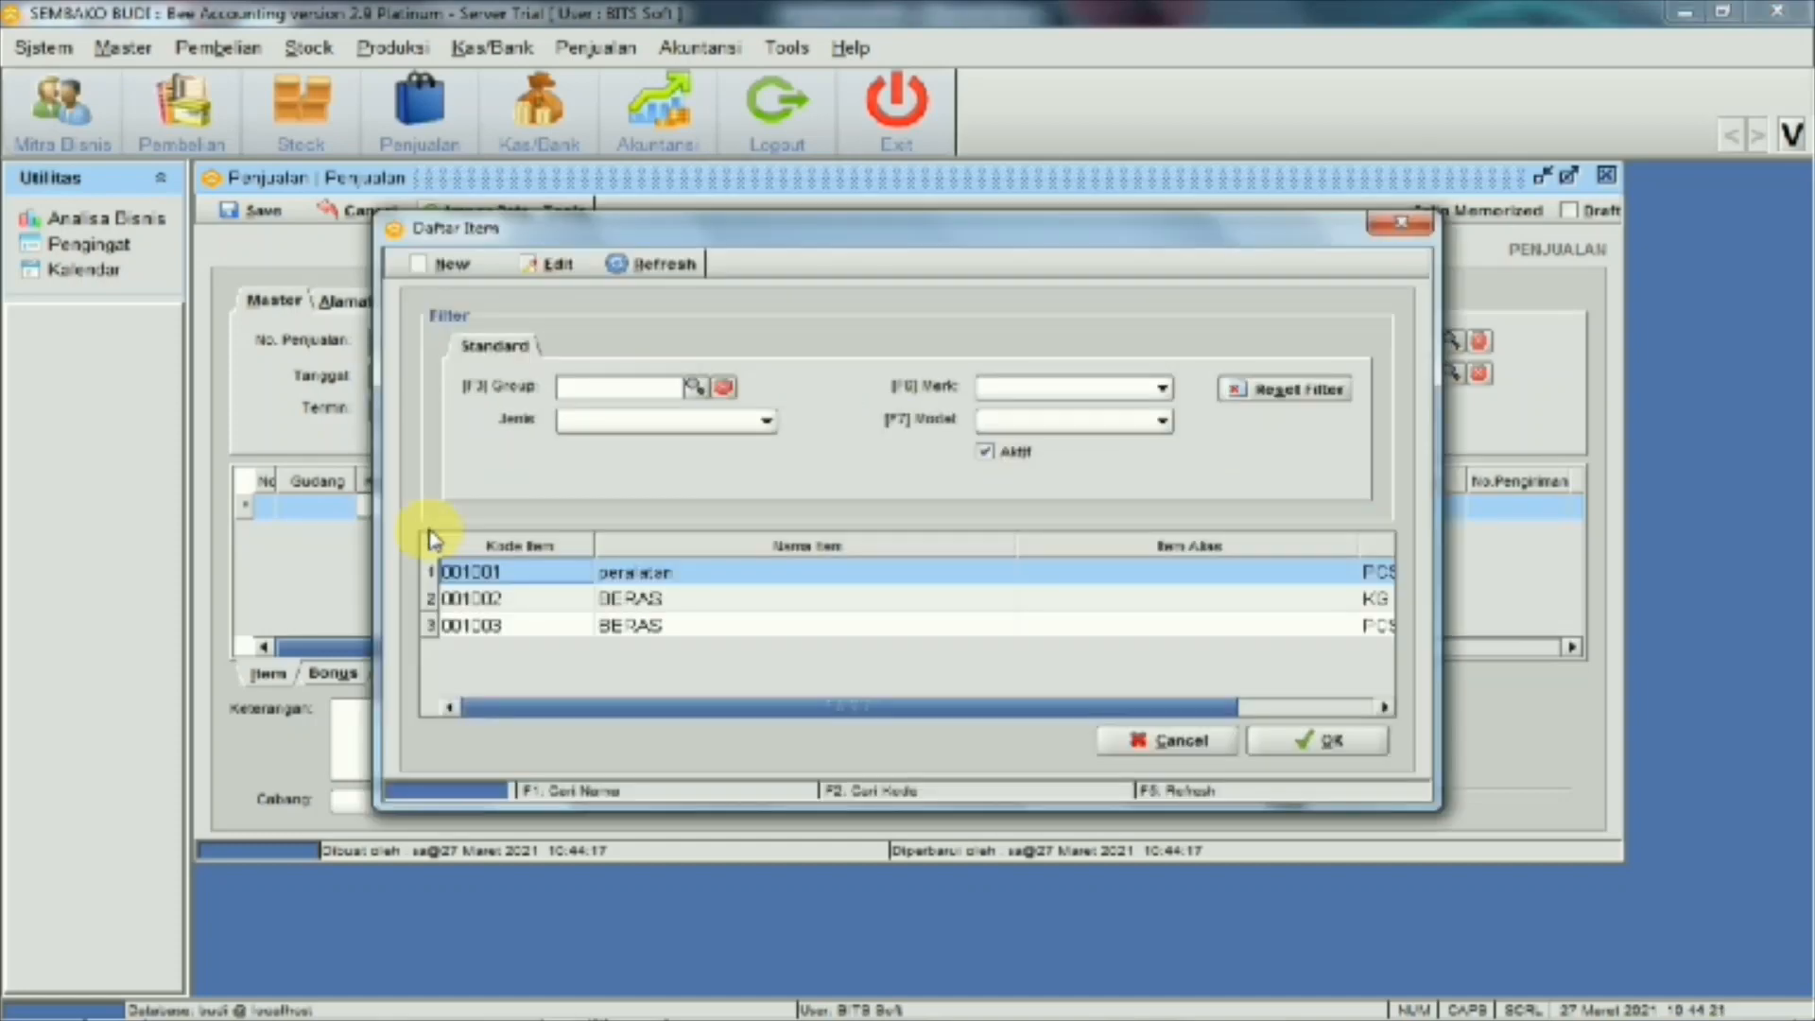
pyautogui.click(640, 603)
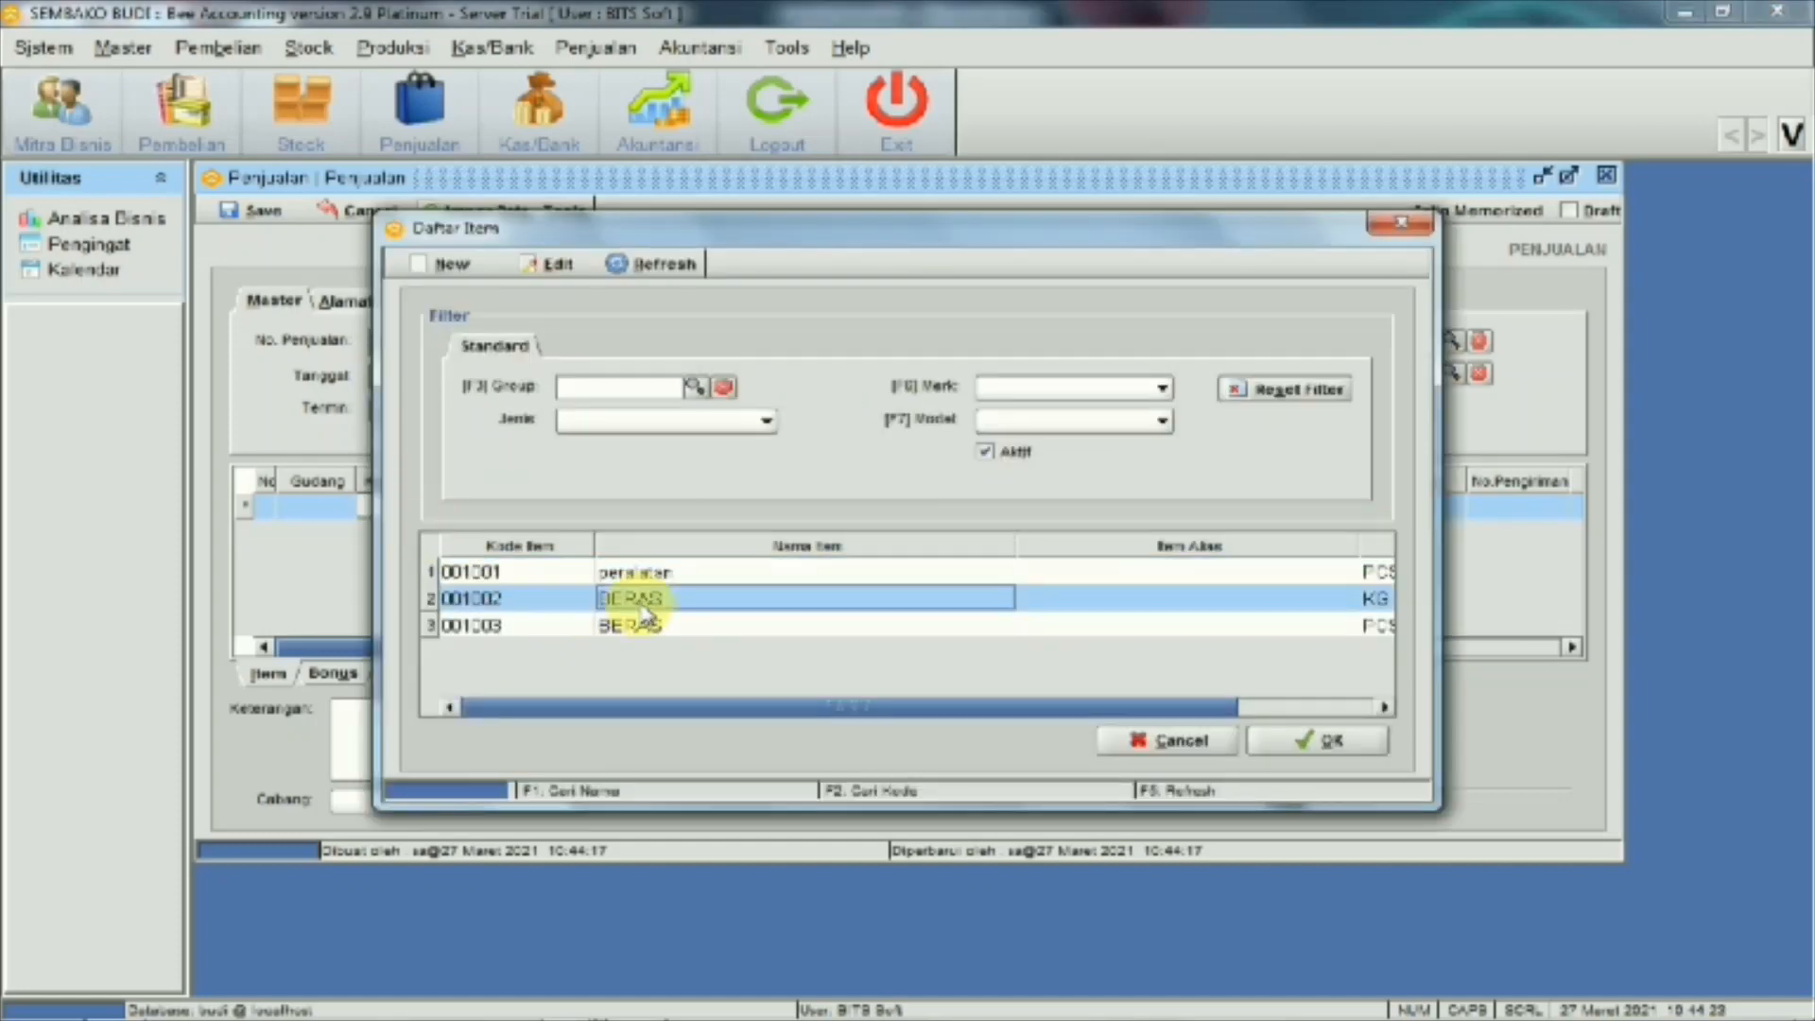
pyautogui.click(1307, 747)
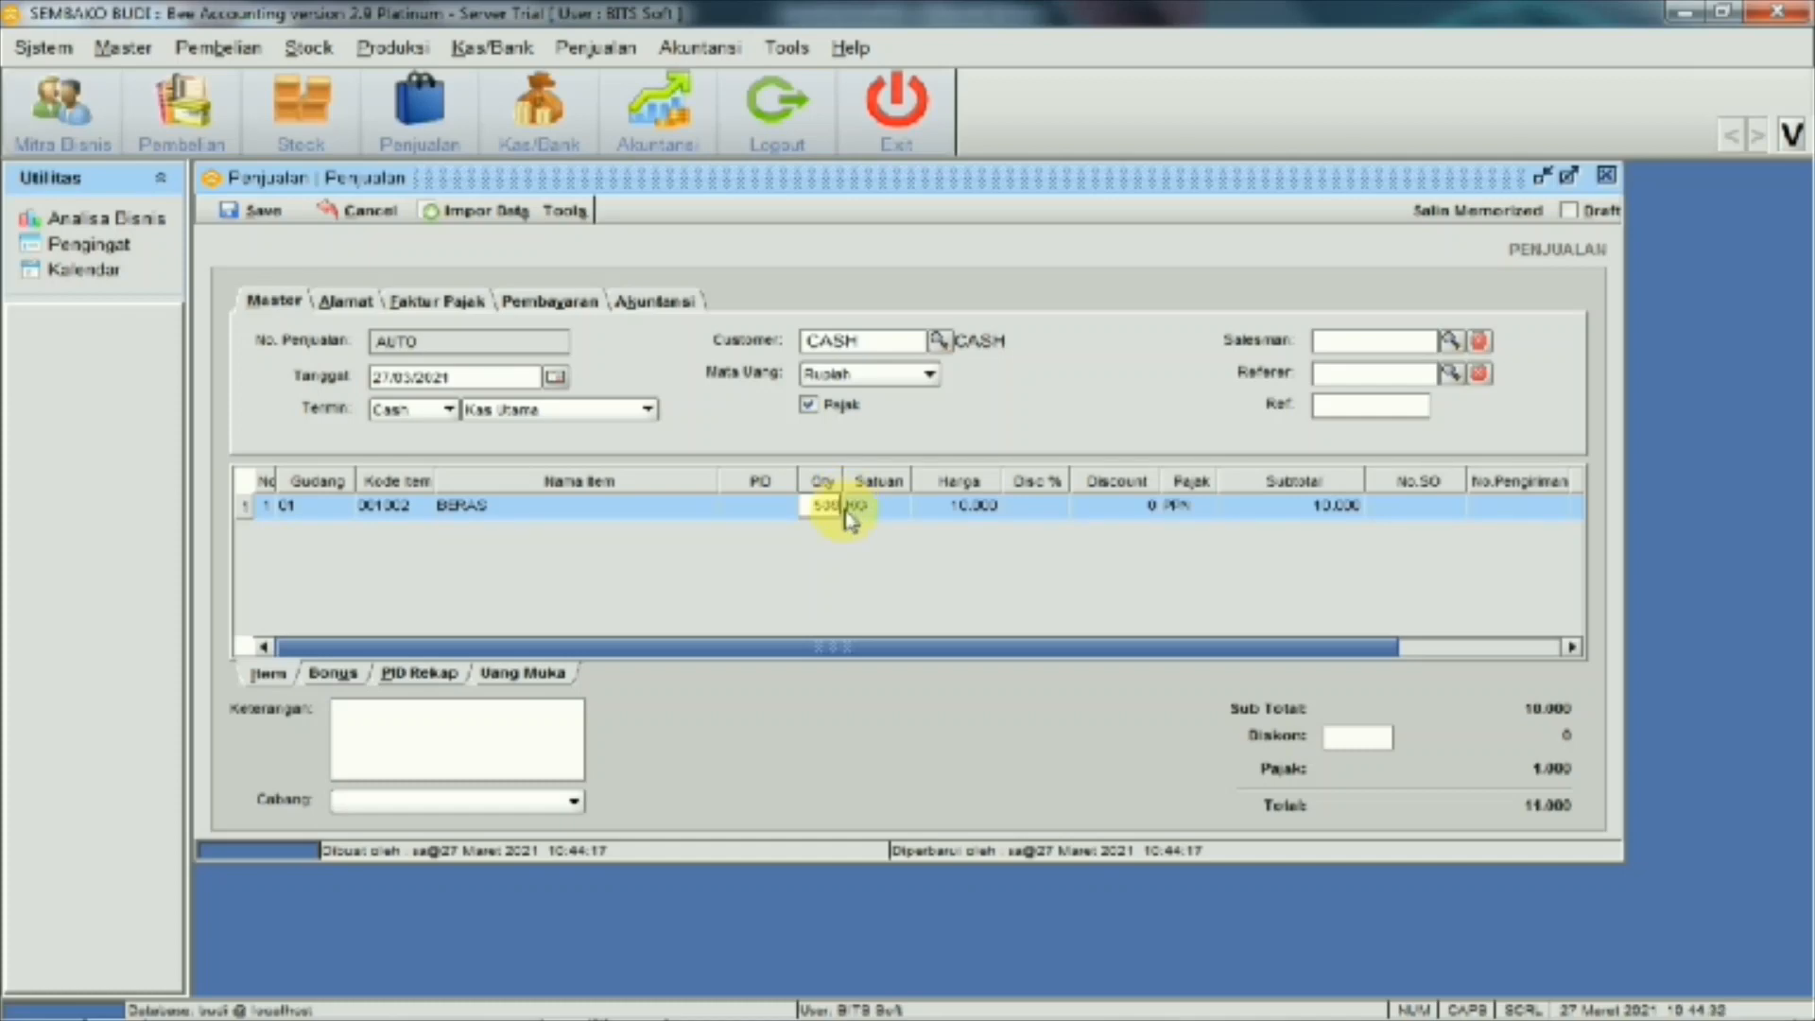
# Commit quantity 500 for BERAS, totalling 5.500.000, and recheck the Word transaction list
pyautogui.press('Return')
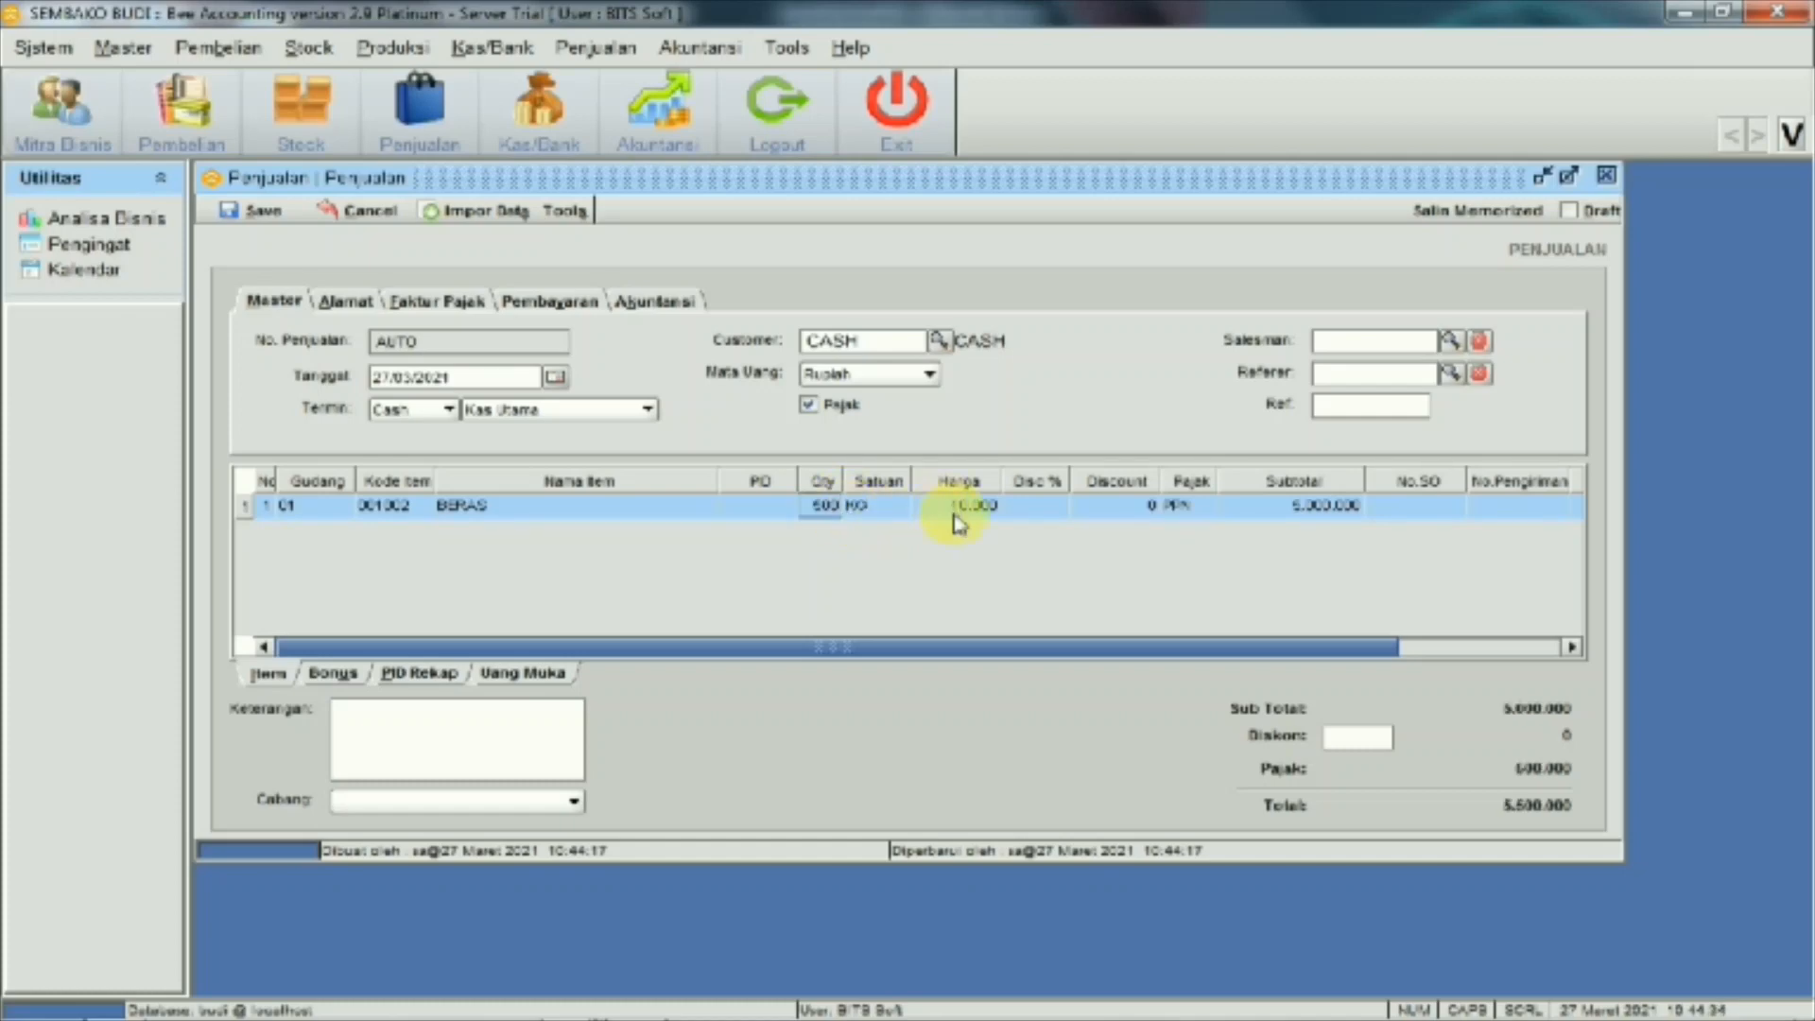
pyautogui.moveTo(810, 1012)
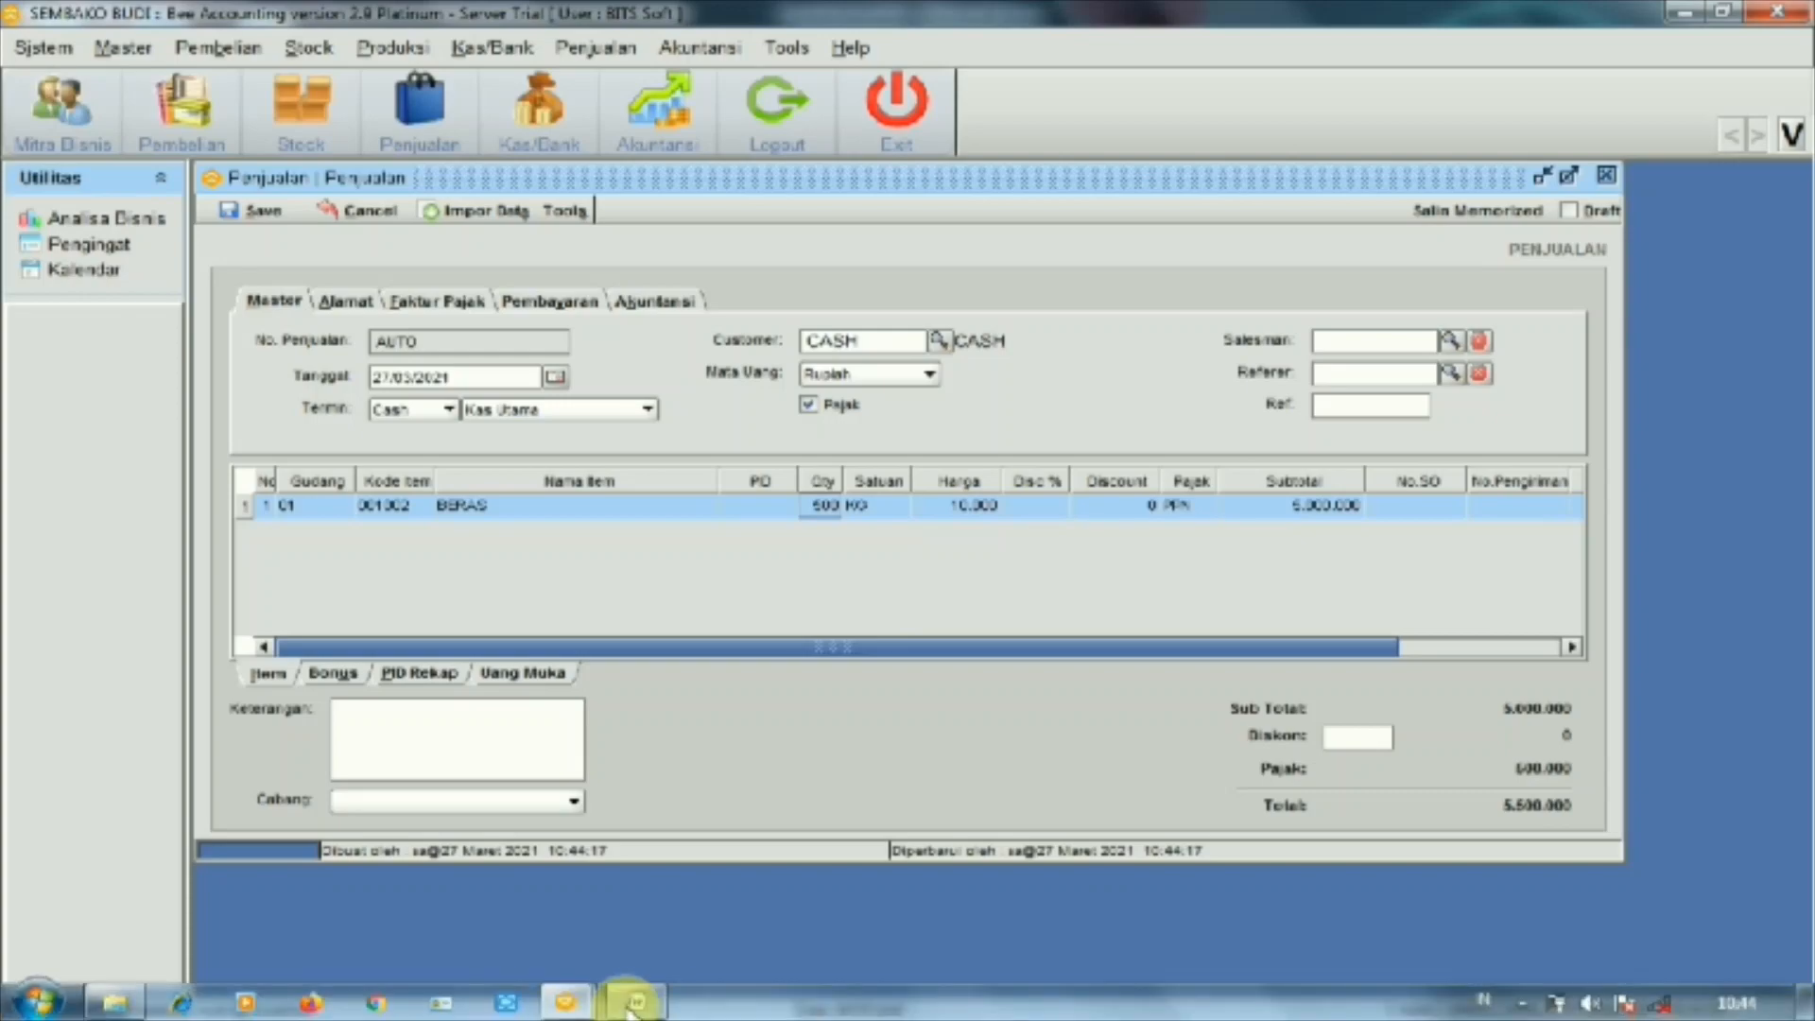
pyautogui.moveTo(633, 1004)
pyautogui.click(643, 945)
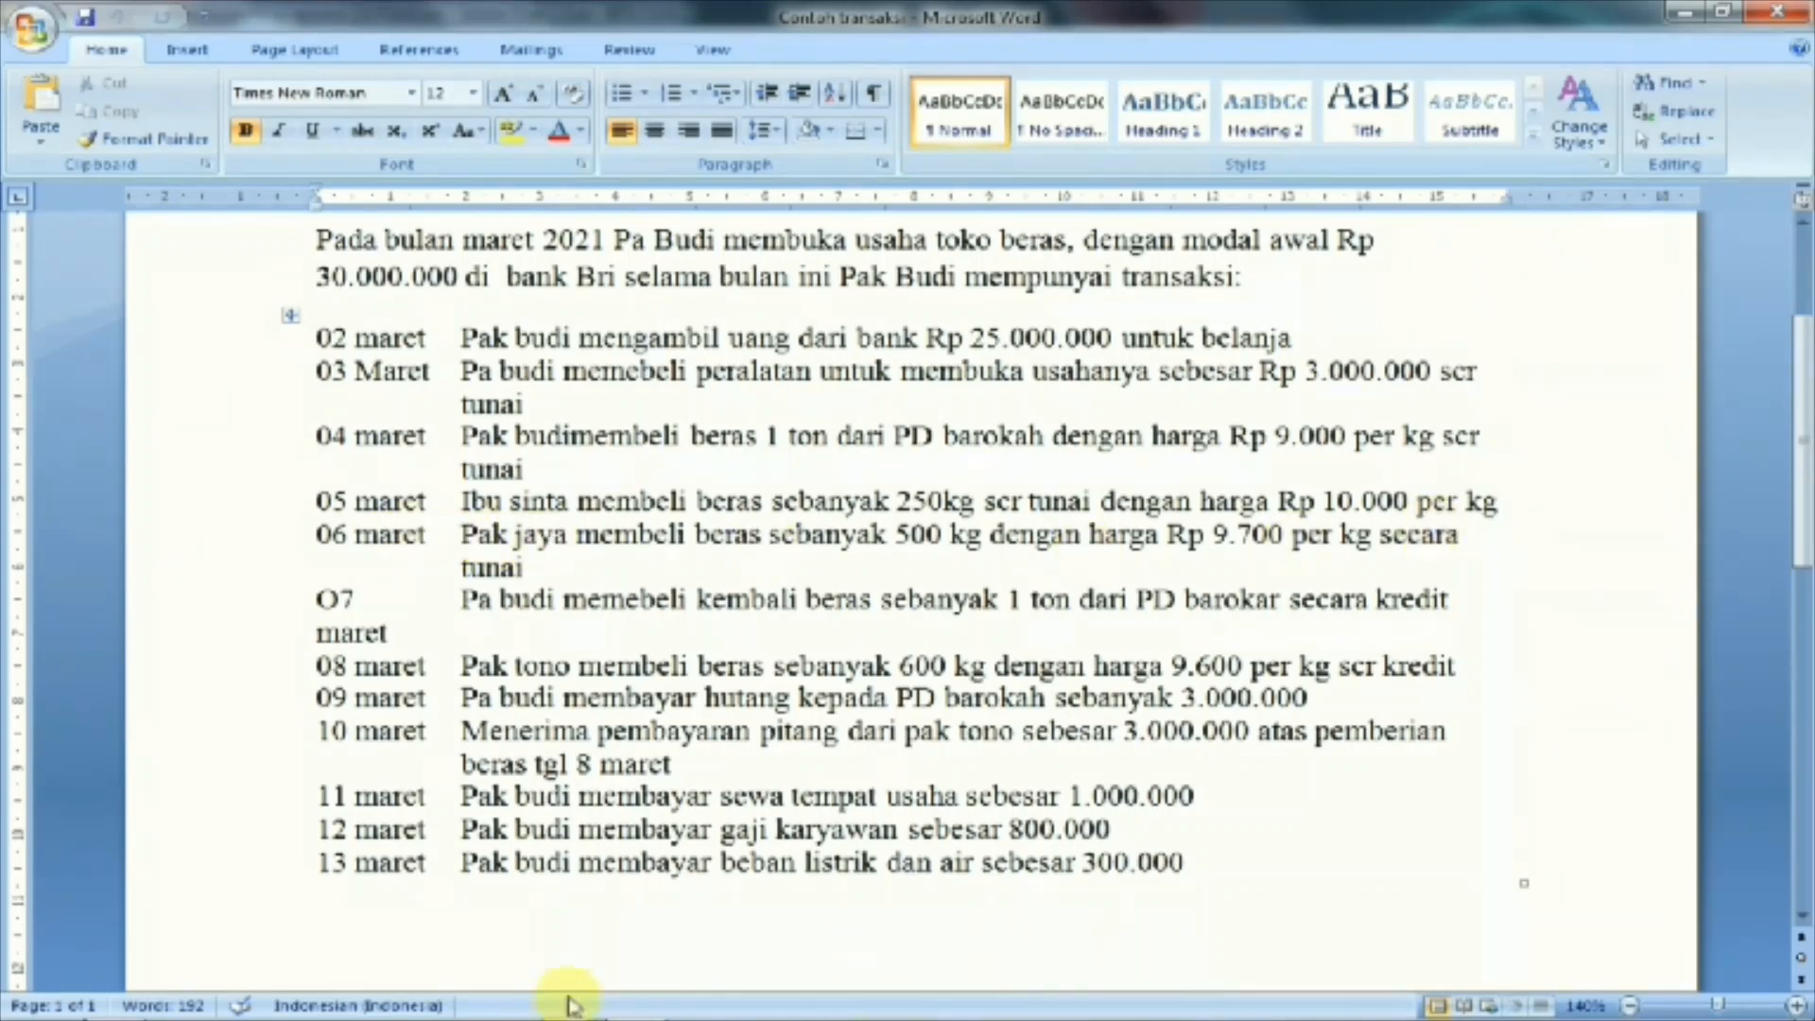
pyautogui.moveTo(611, 1011)
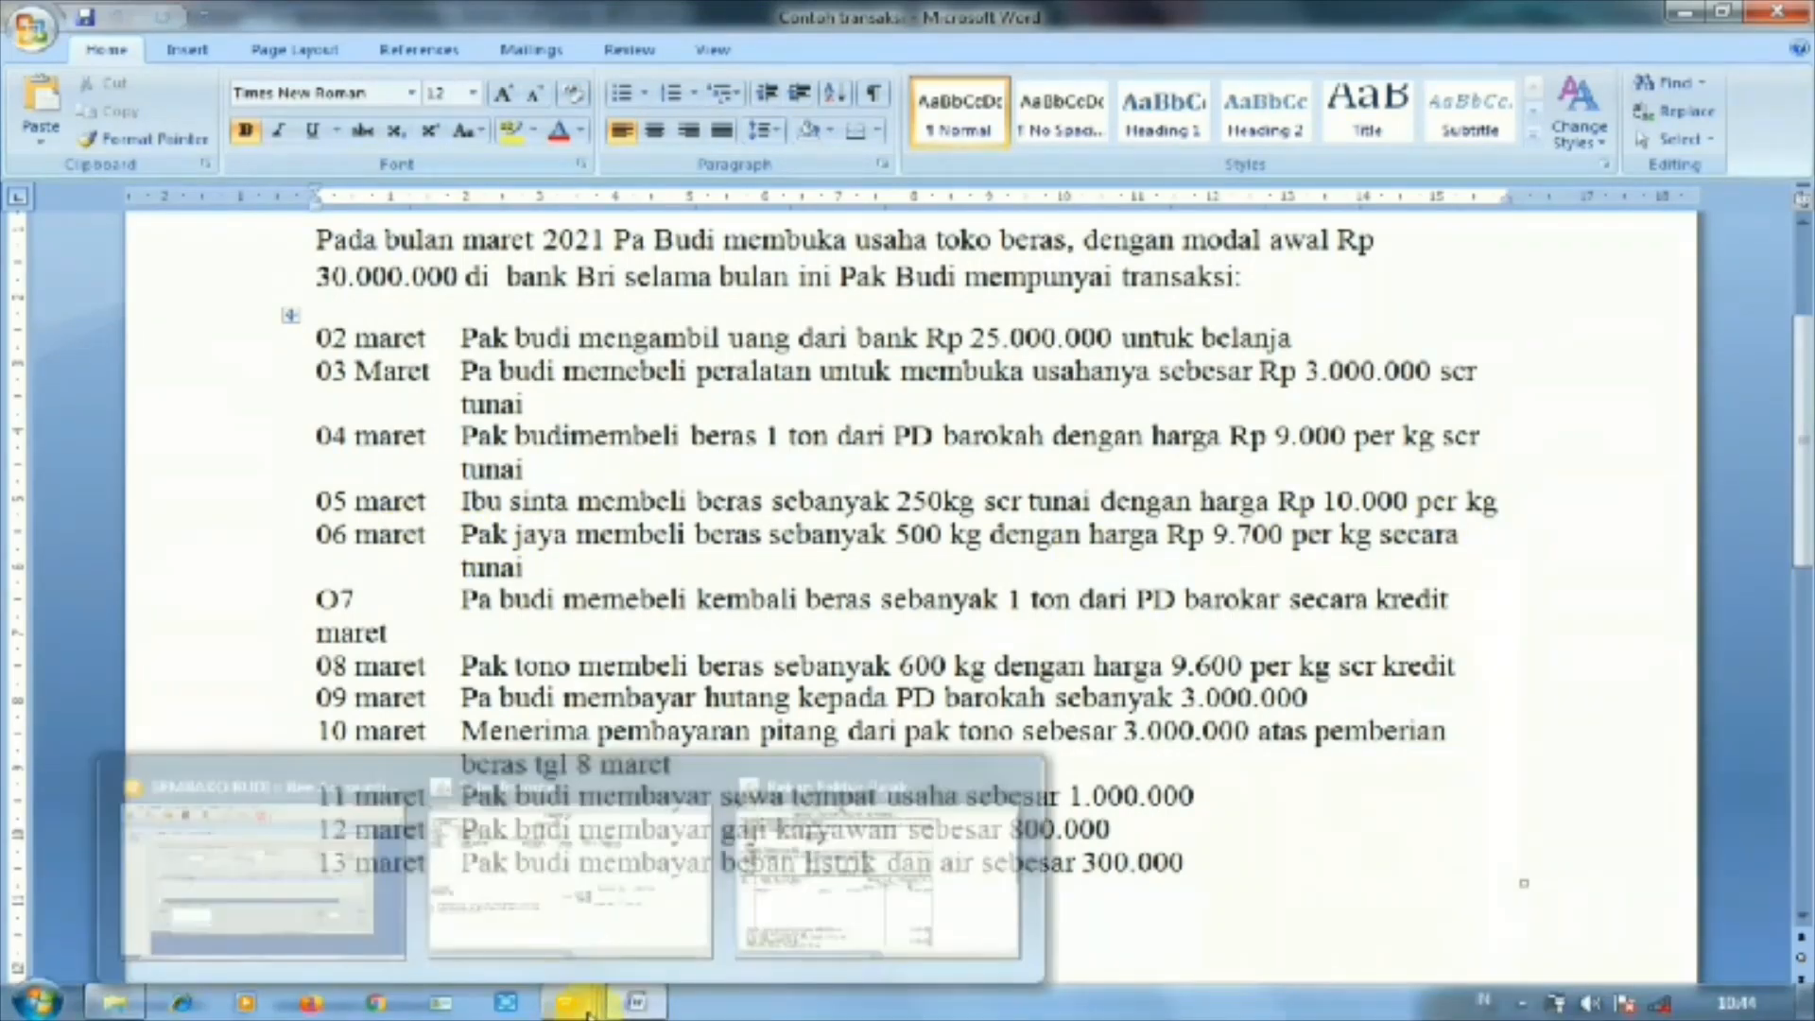
pyautogui.click(387, 864)
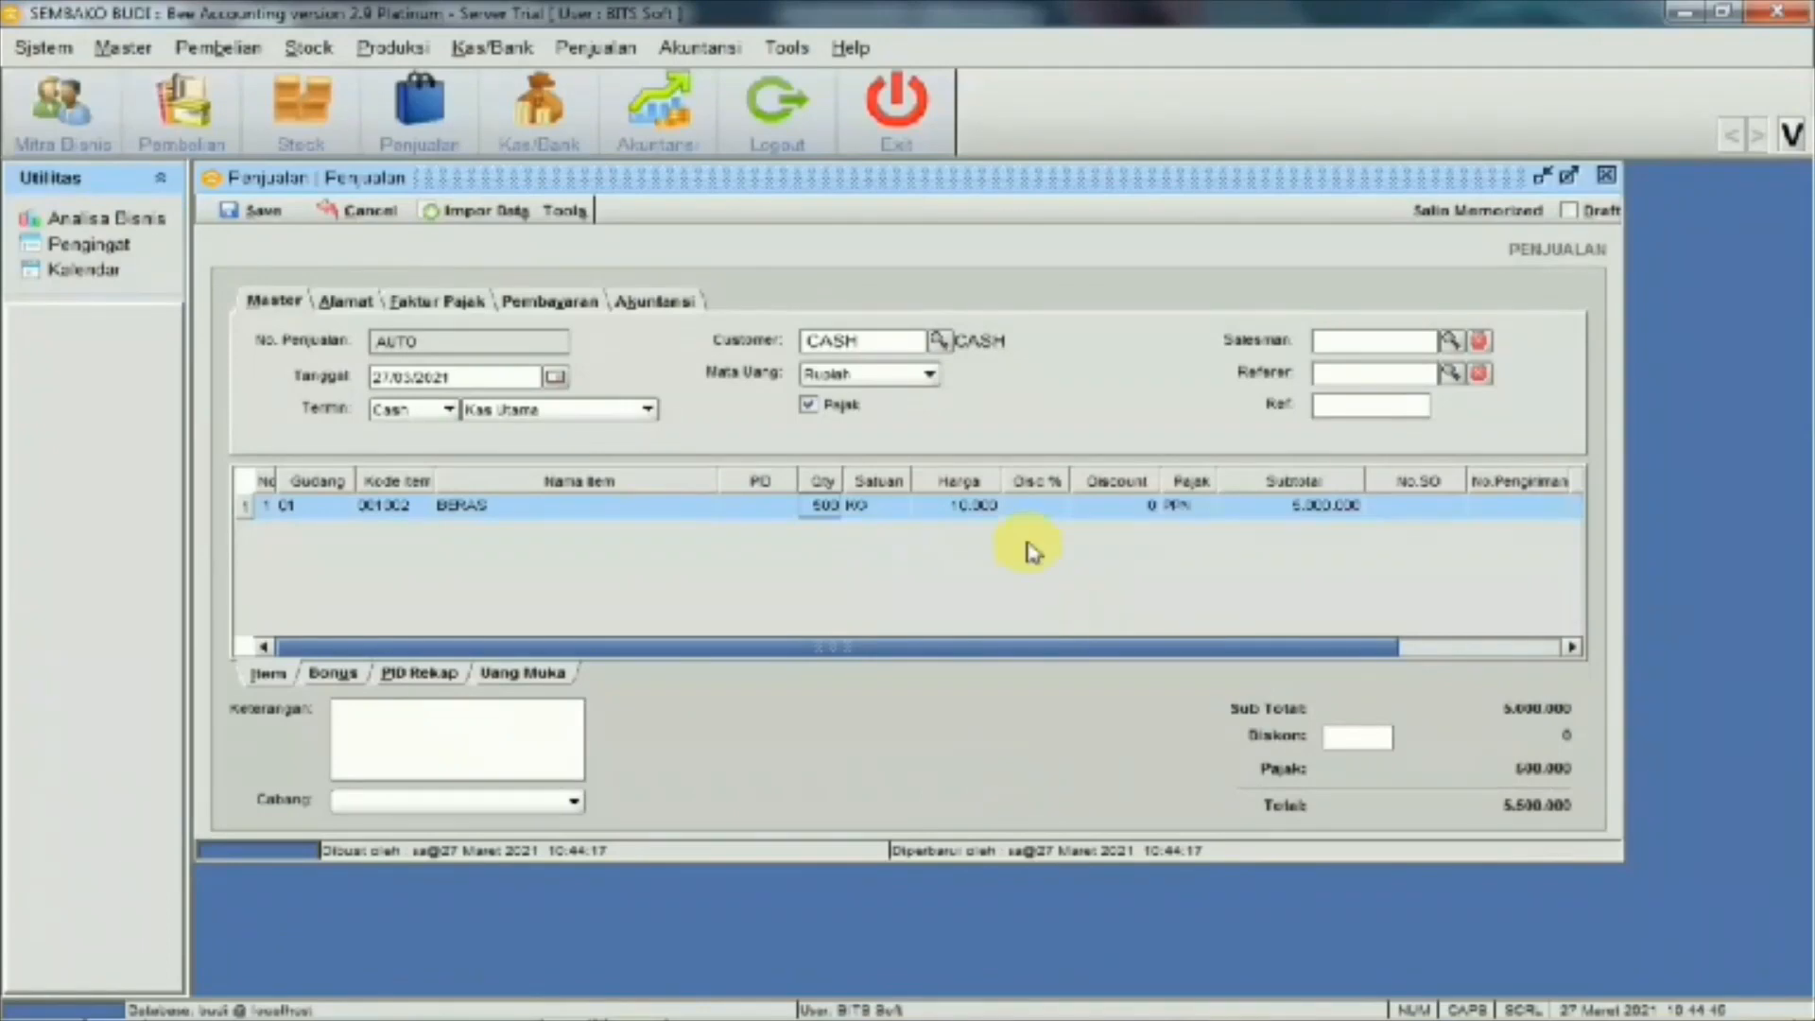
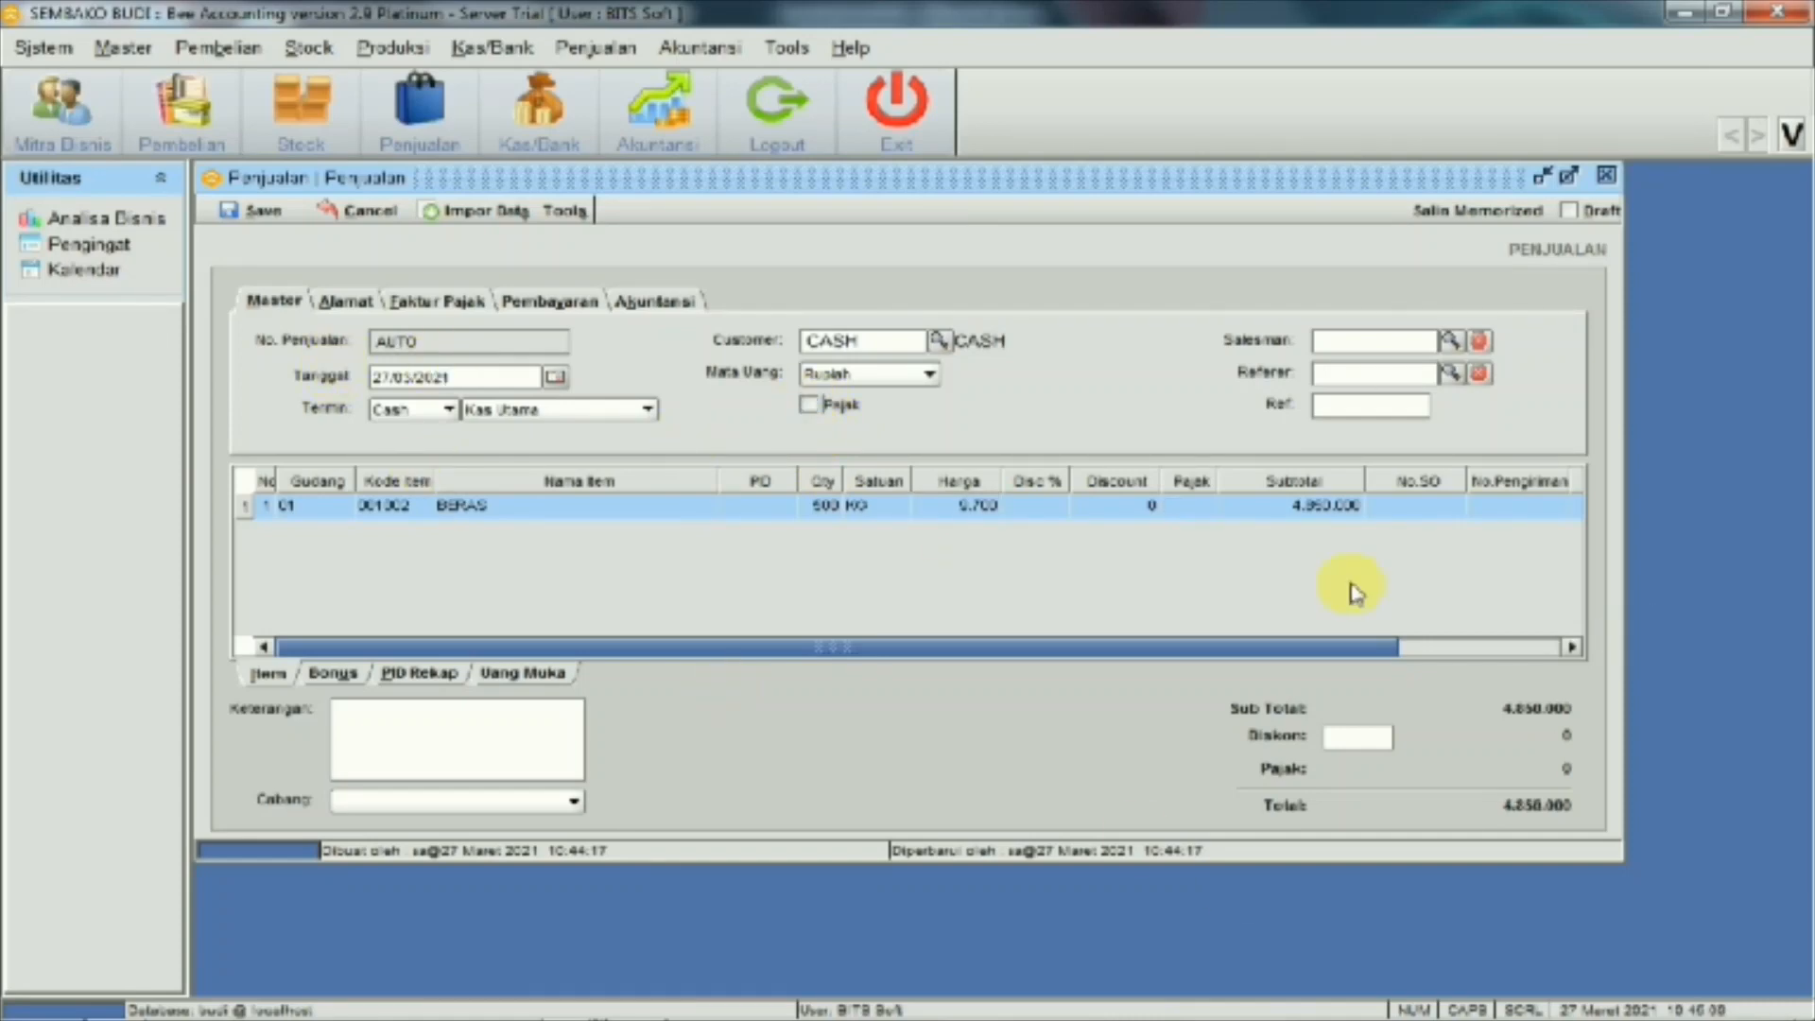
# Save the 500 KG BERAS cash sale as sales number JL00001002
pyautogui.click(249, 220)
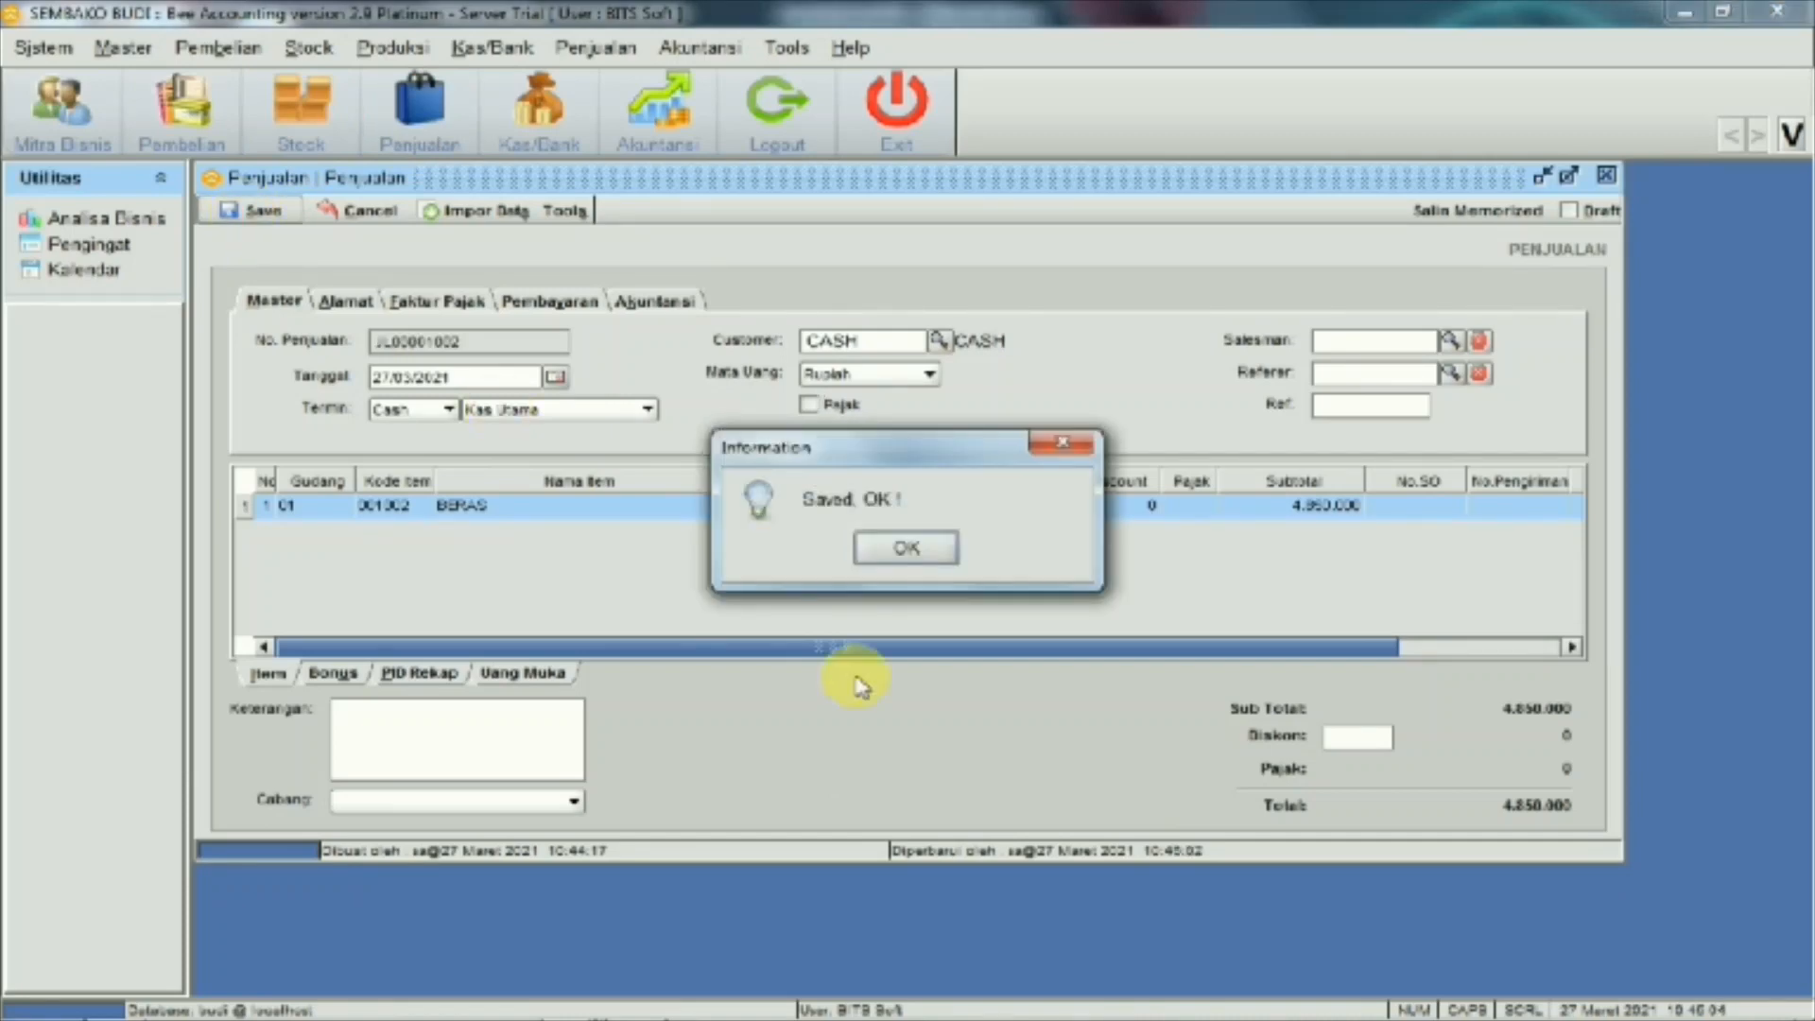
pyautogui.click(939, 565)
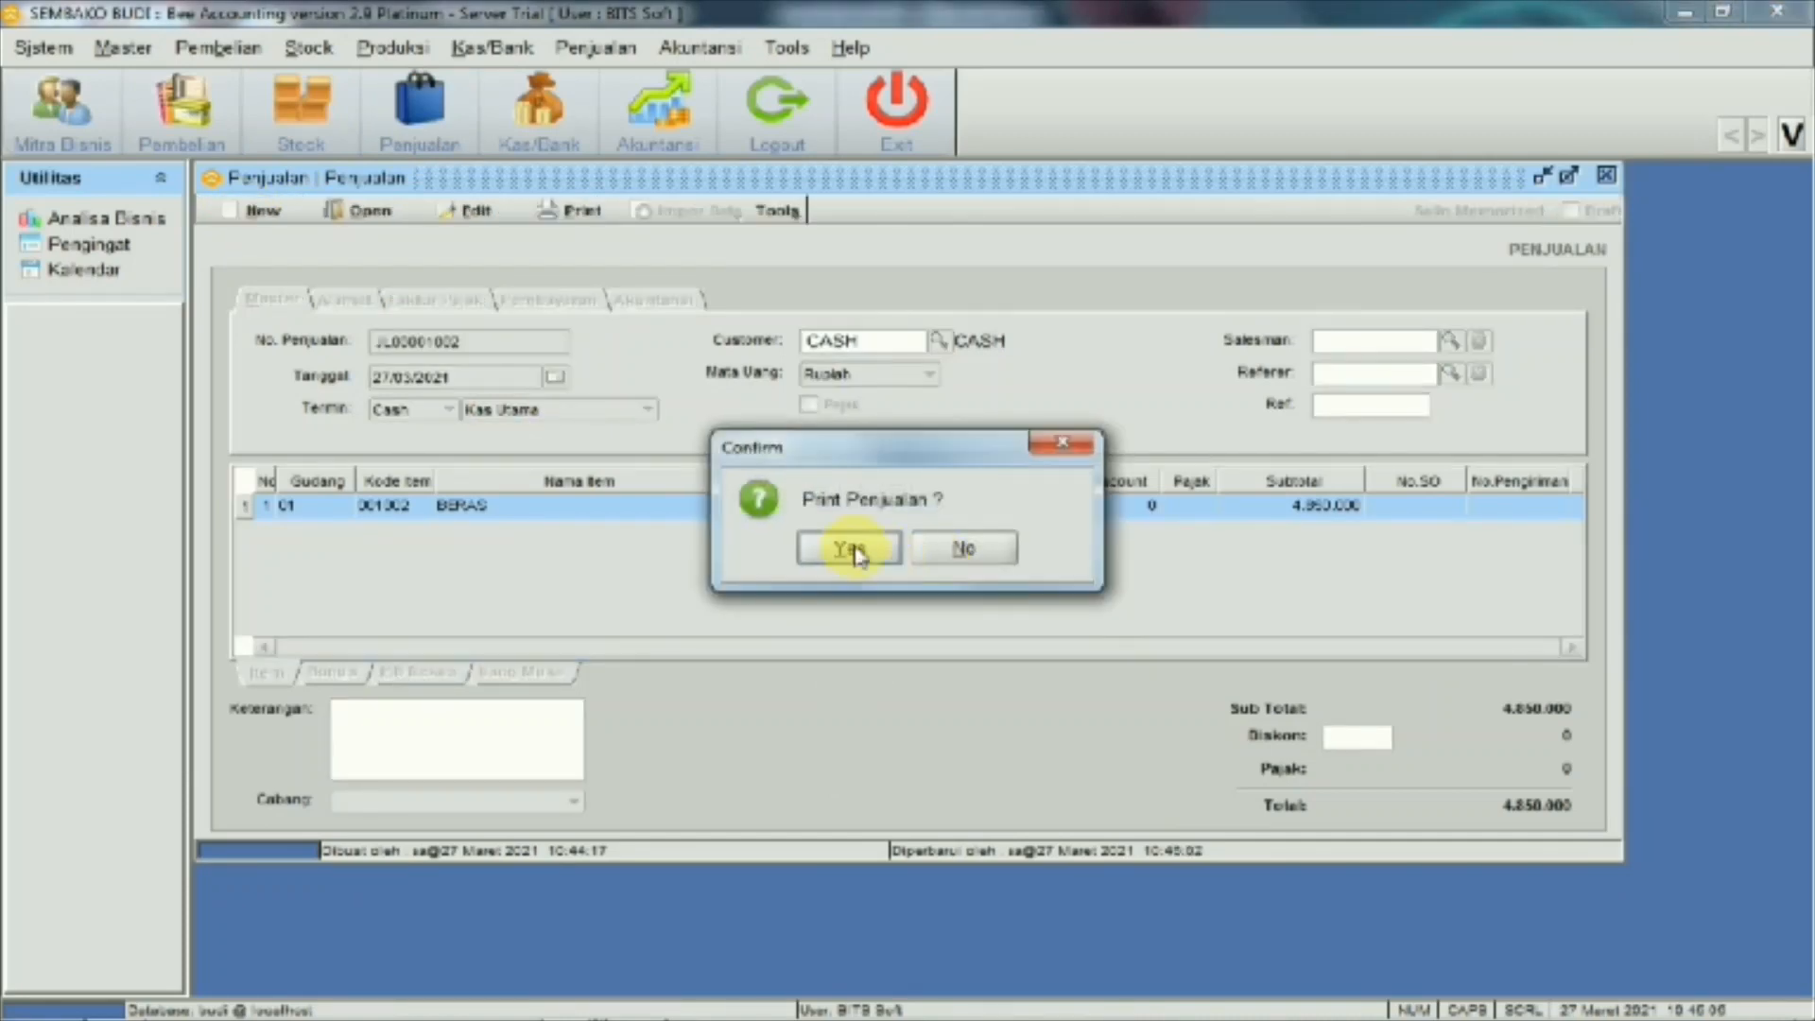
# Skip direct printing and preview the graphical invoice for JL00001002
pyautogui.click(953, 558)
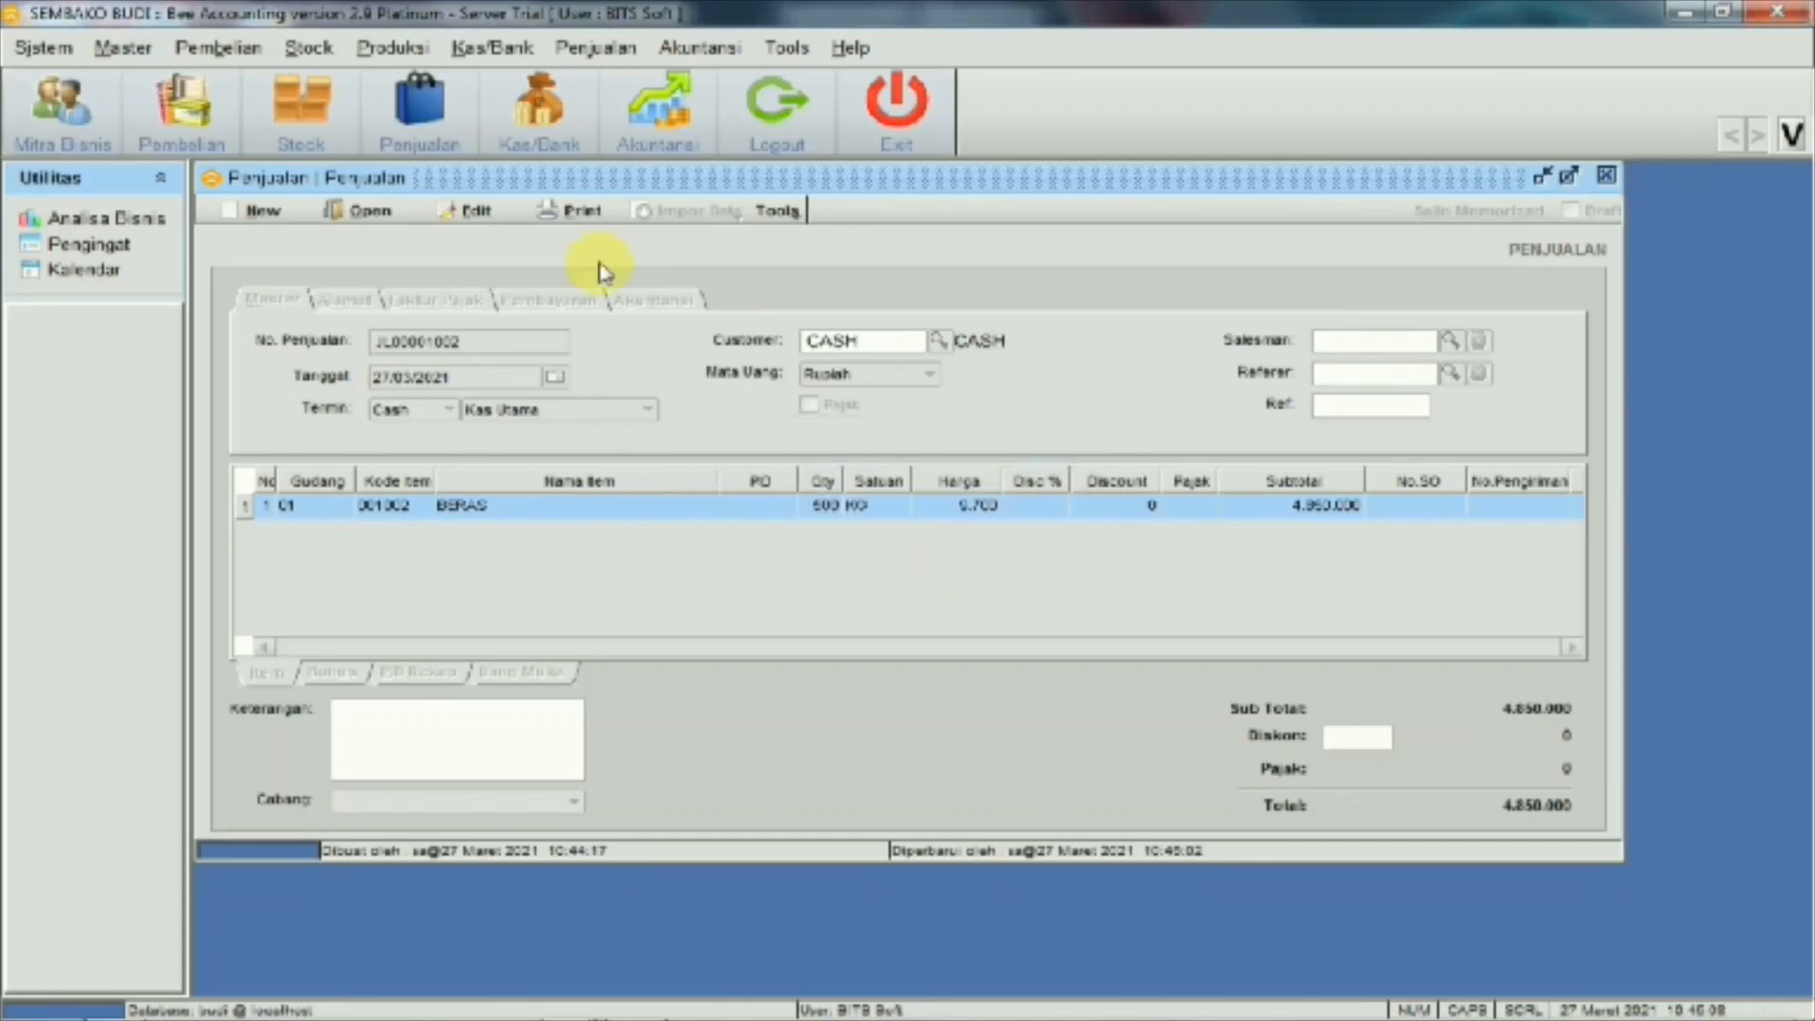
pyautogui.click(573, 223)
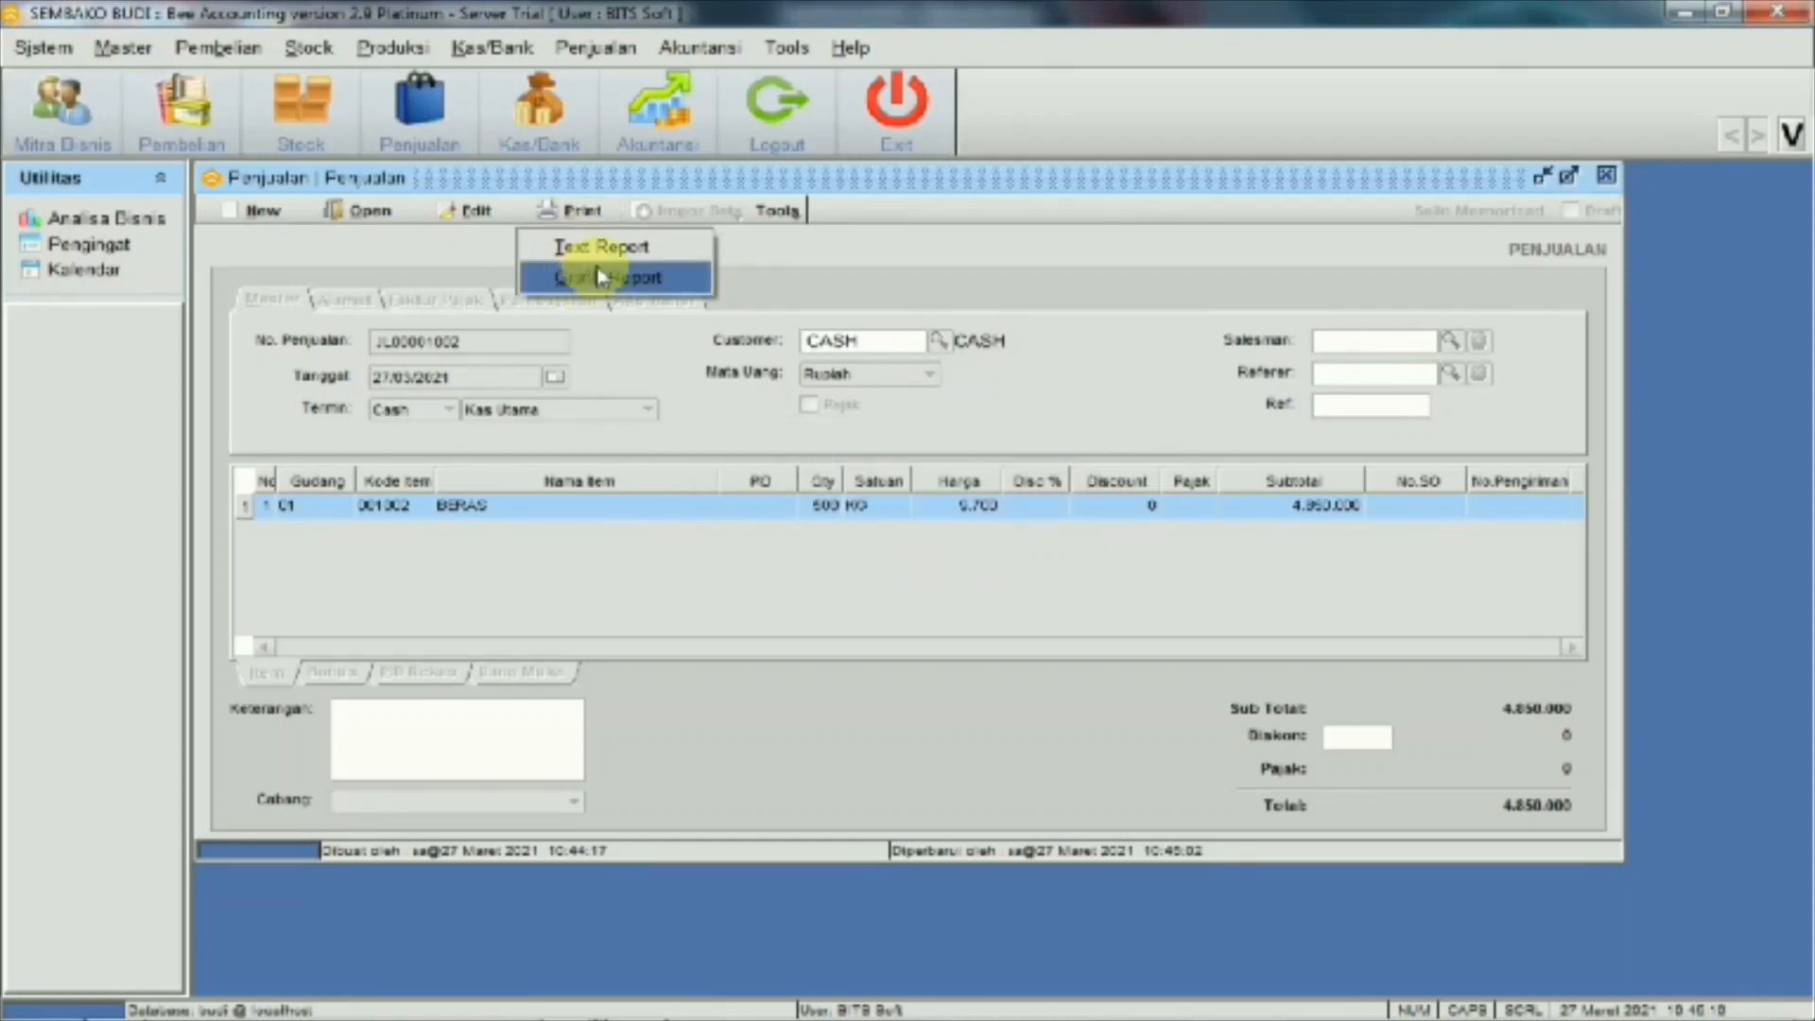
pyautogui.click(598, 279)
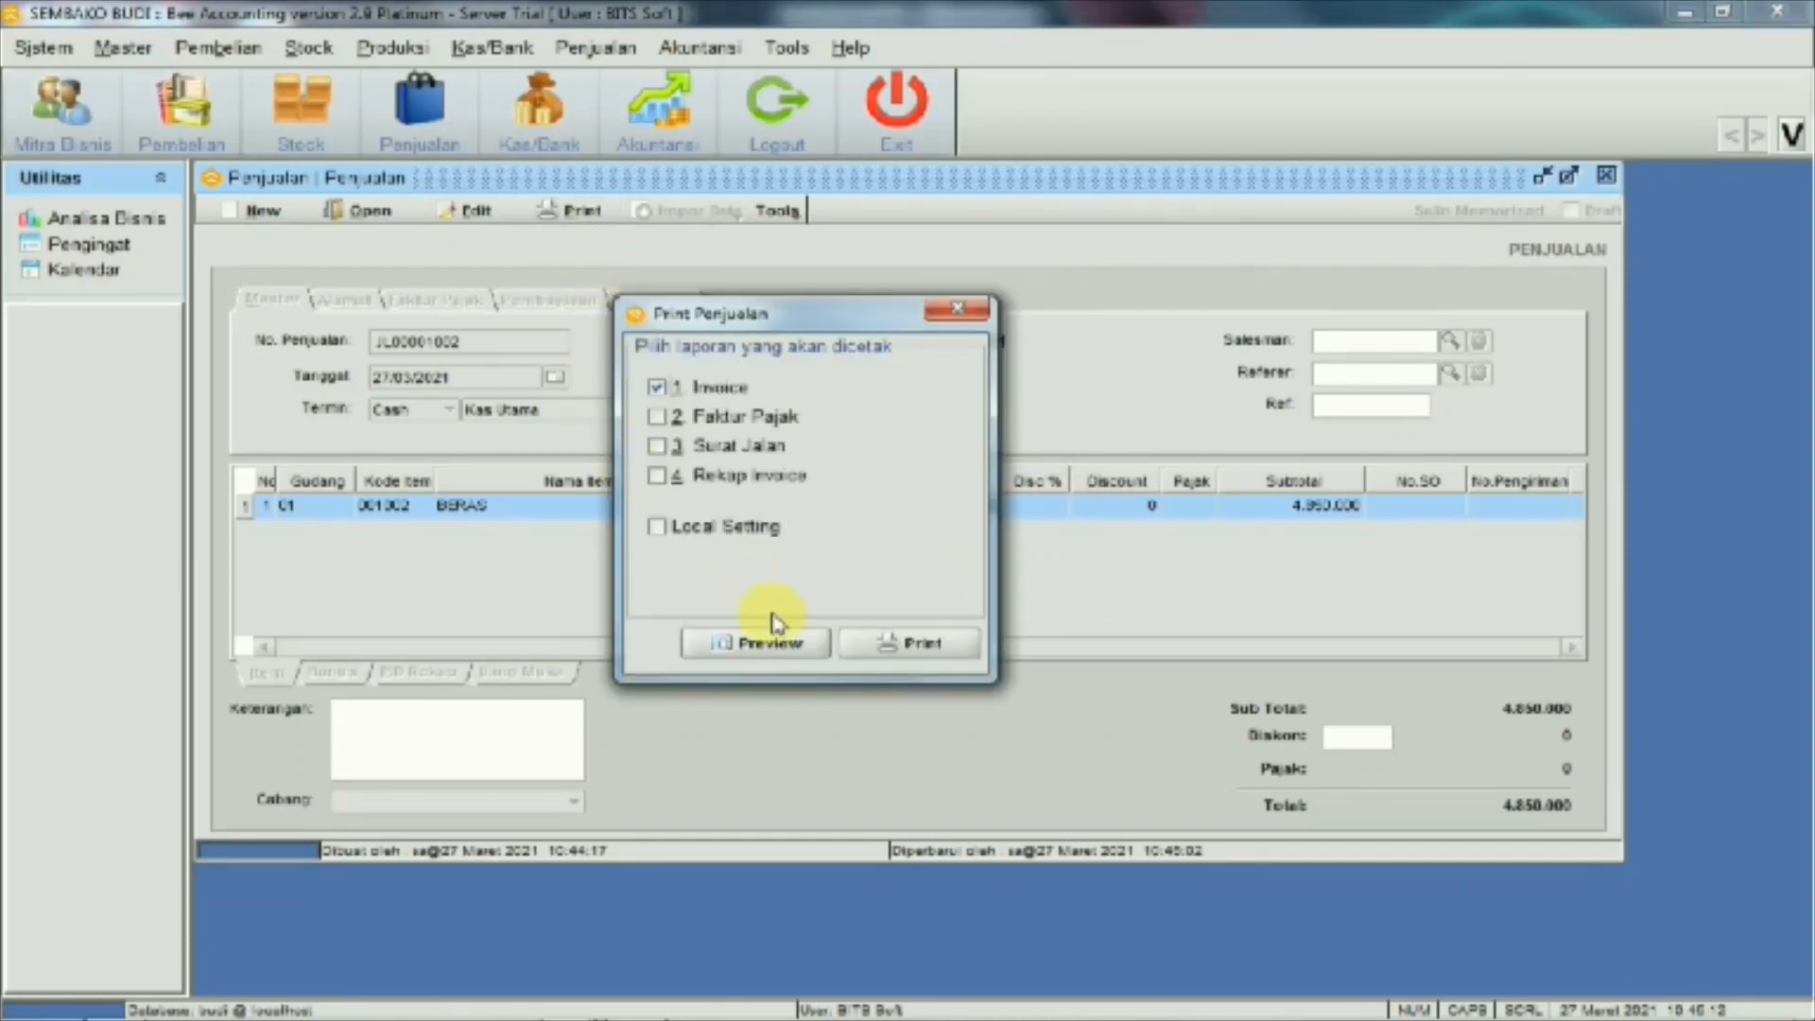
pyautogui.click(770, 645)
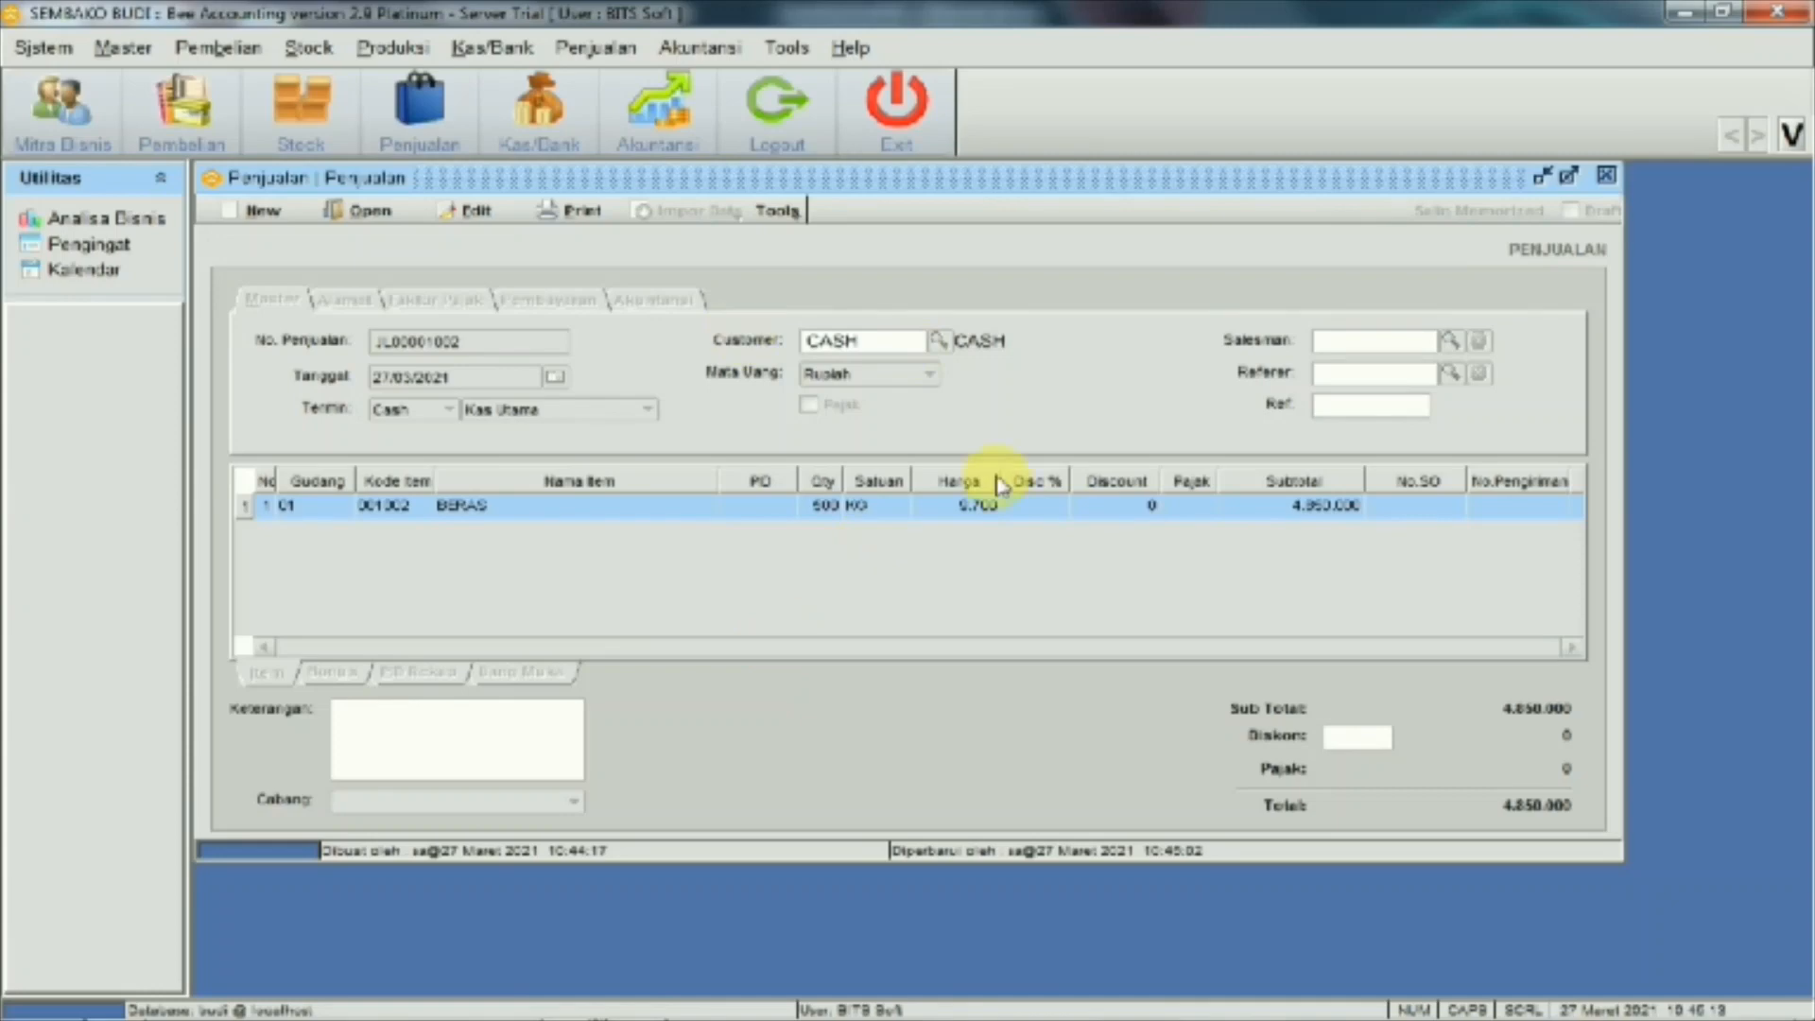
# View the invoice in JasperViewer, then close it and the Penjualan form
pyautogui.moveTo(425, 1013)
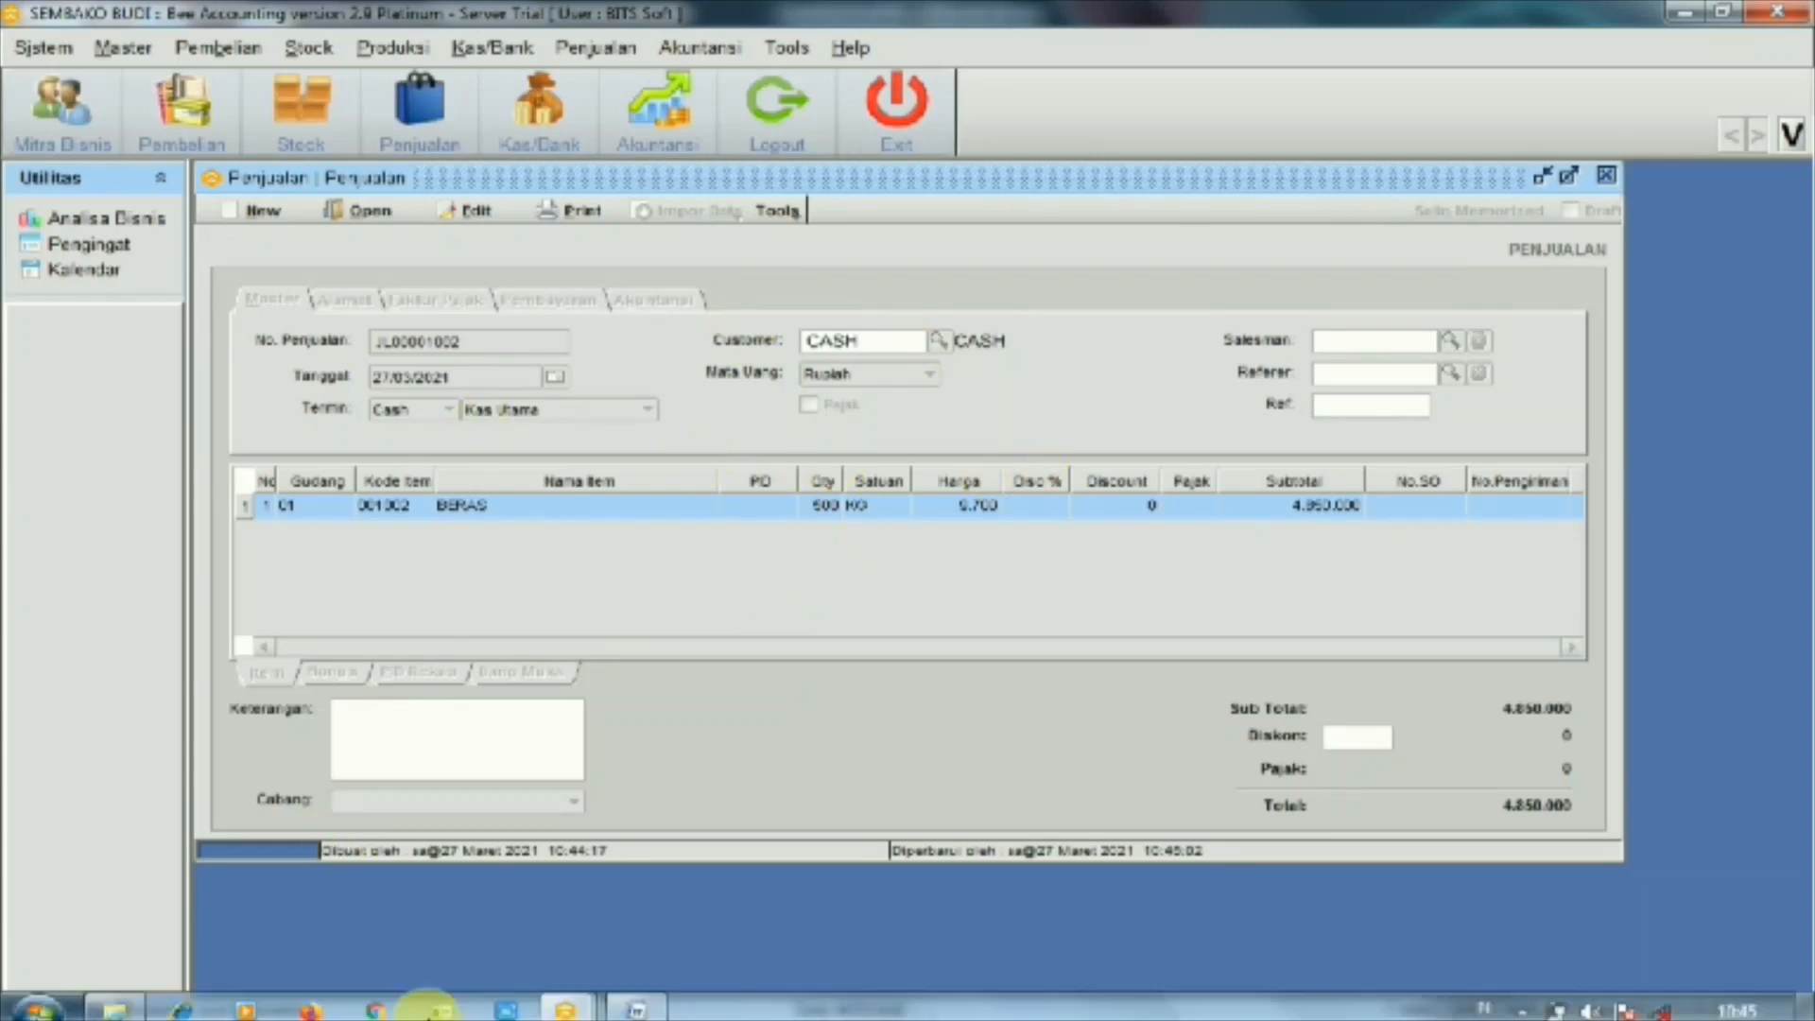
pyautogui.moveTo(563, 1009)
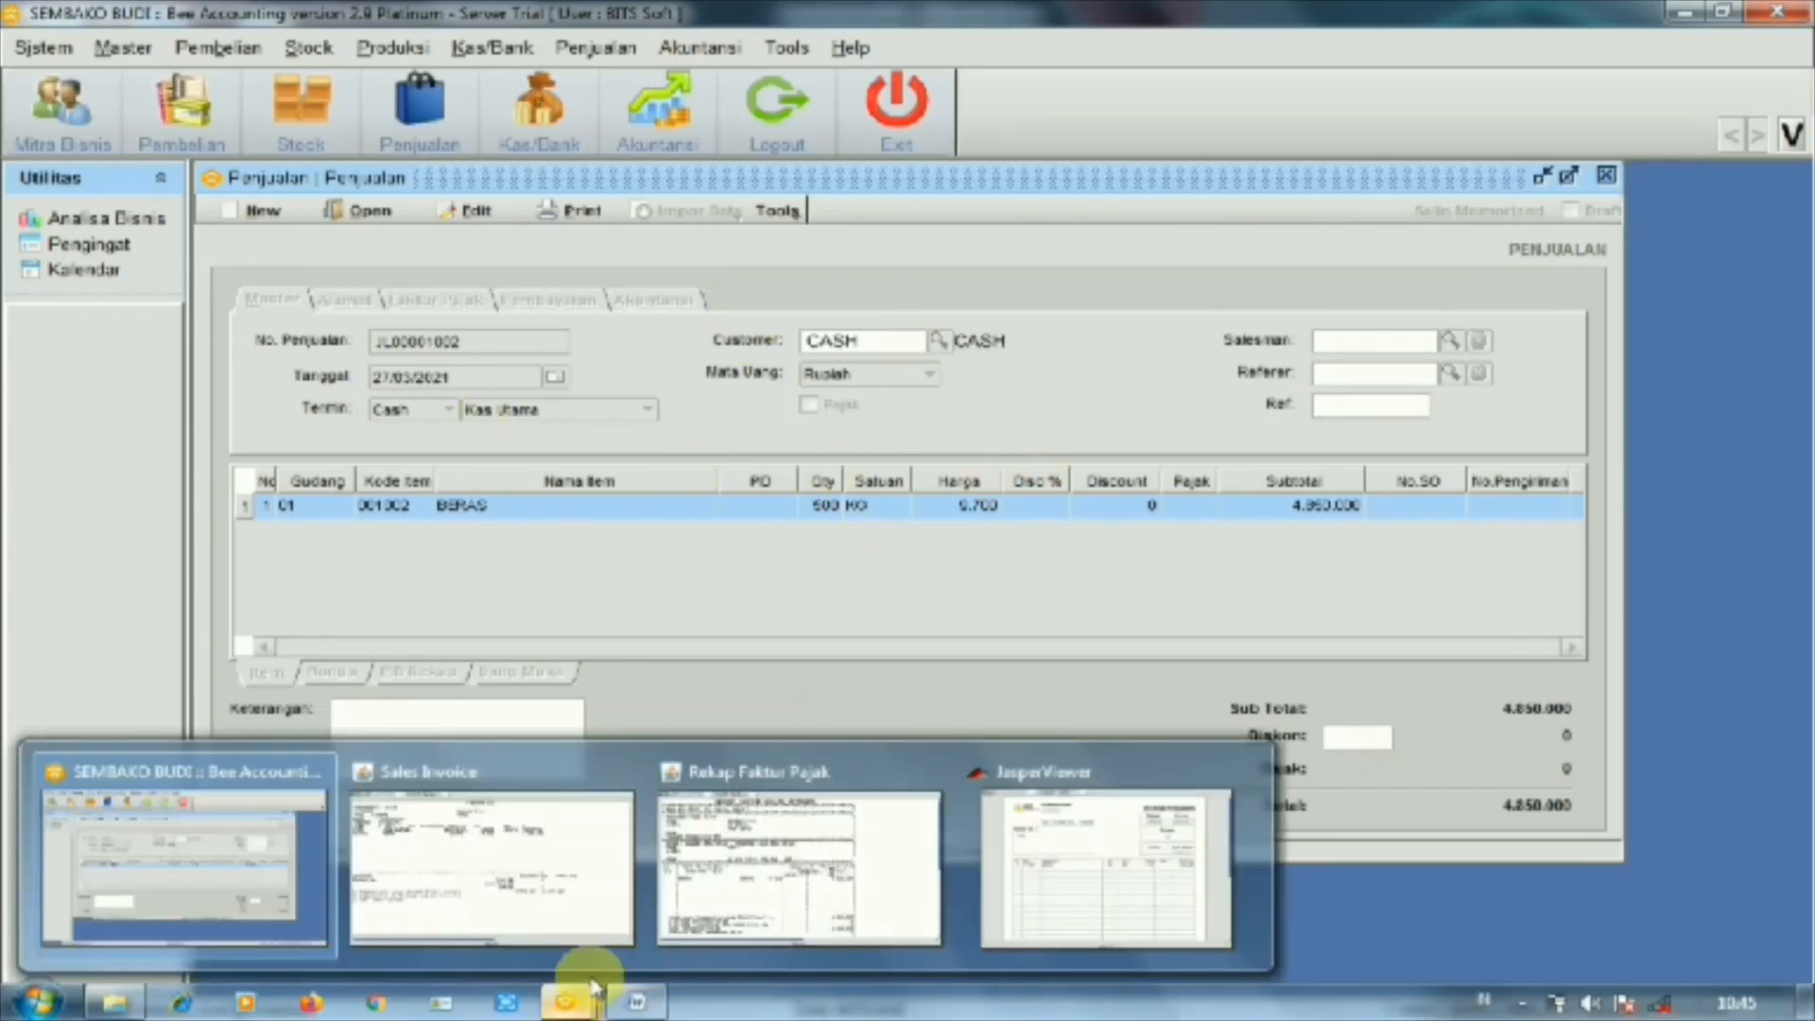
pyautogui.moveTo(1035, 931)
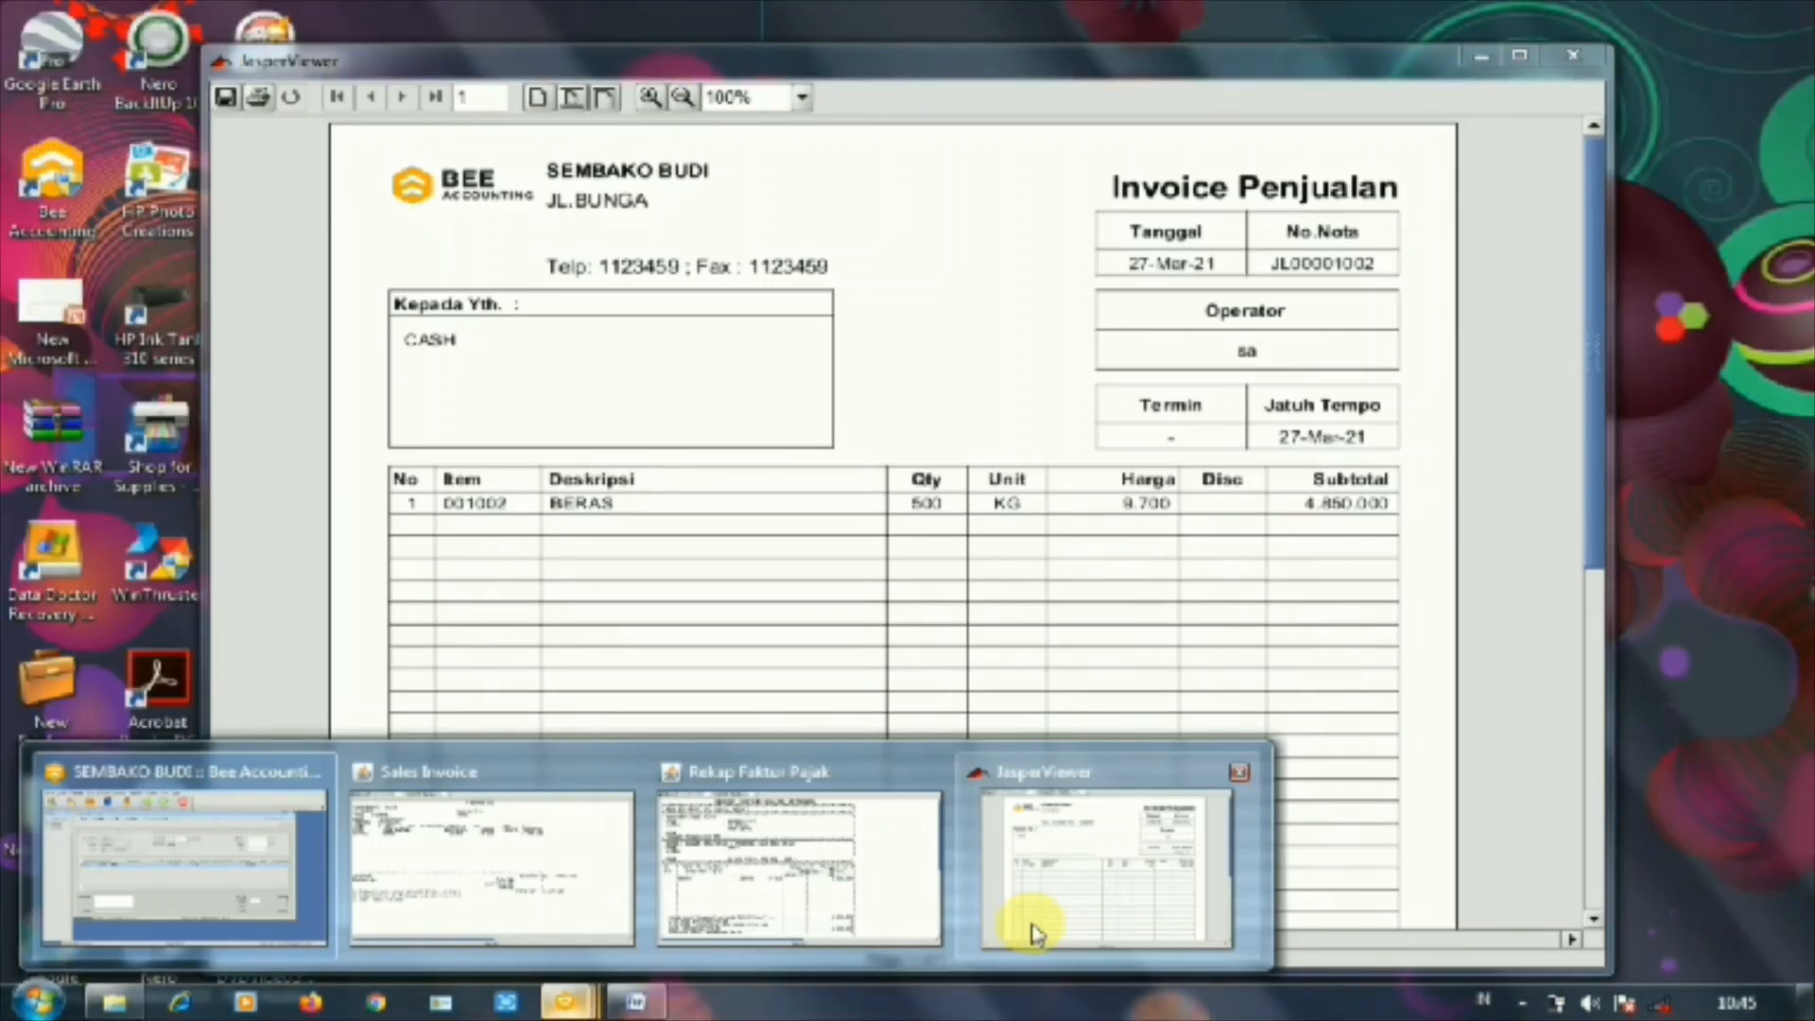
pyautogui.click(1035, 931)
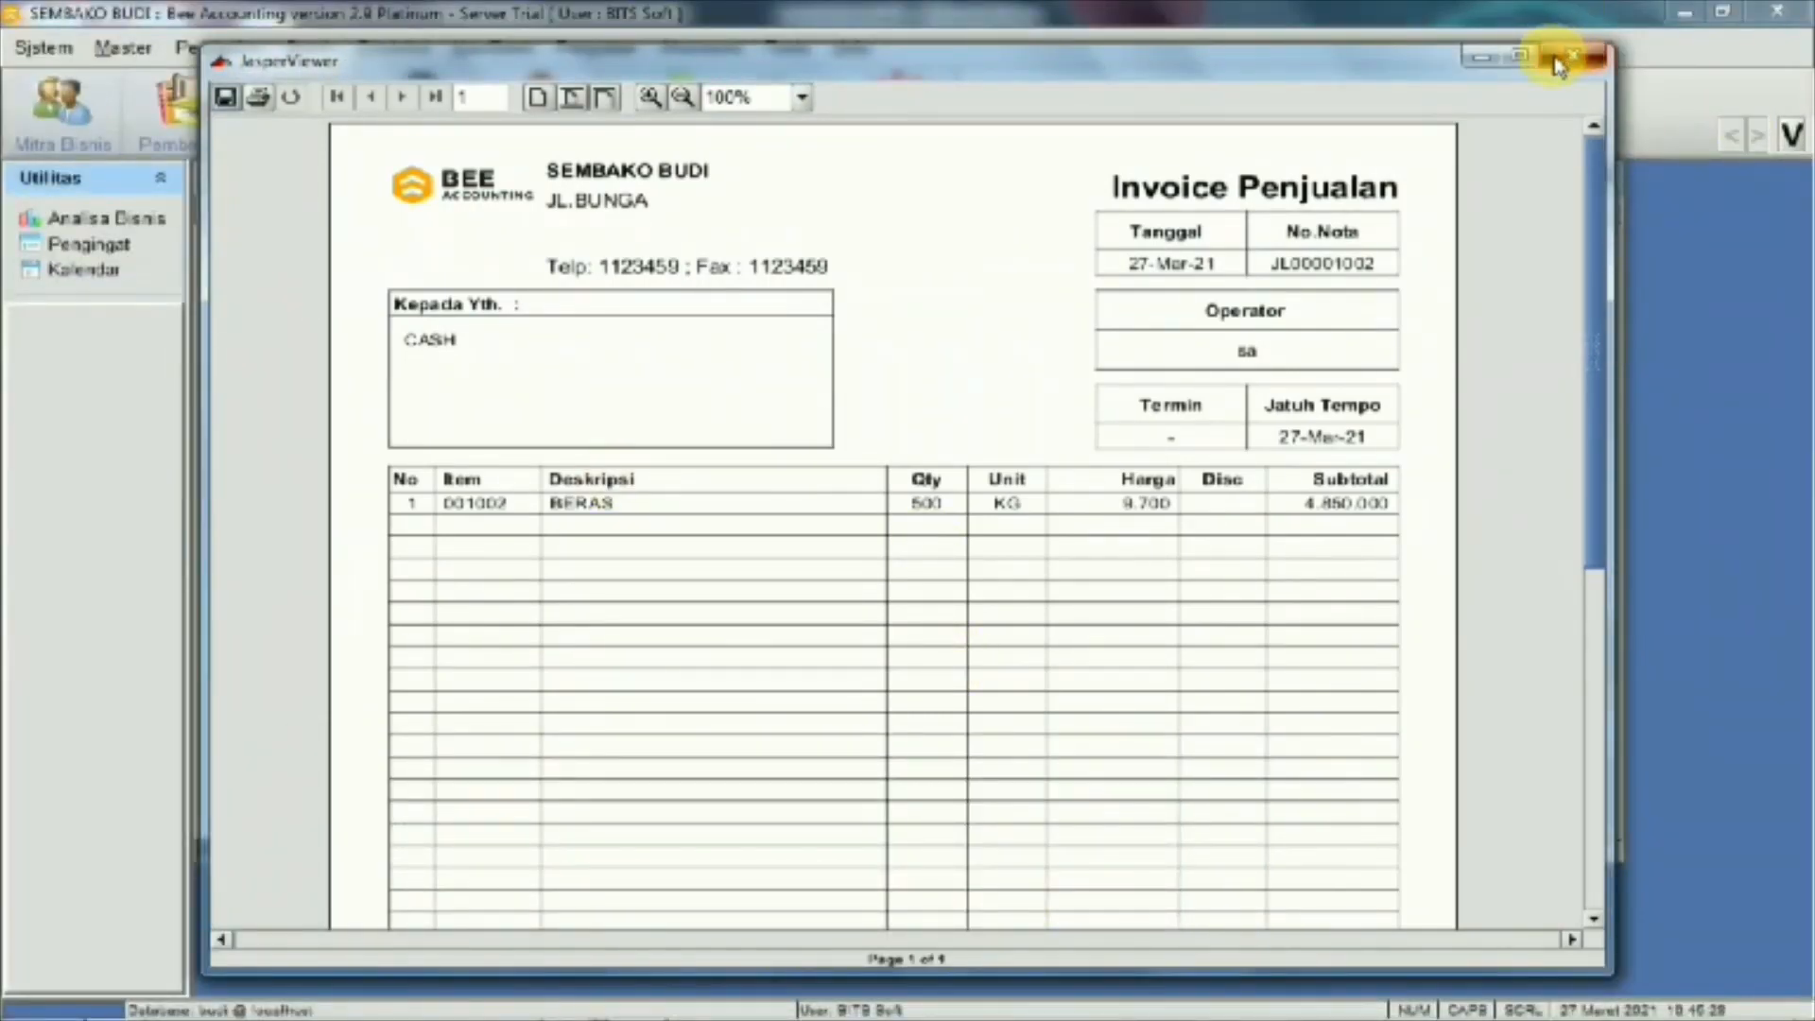
pyautogui.click(1557, 64)
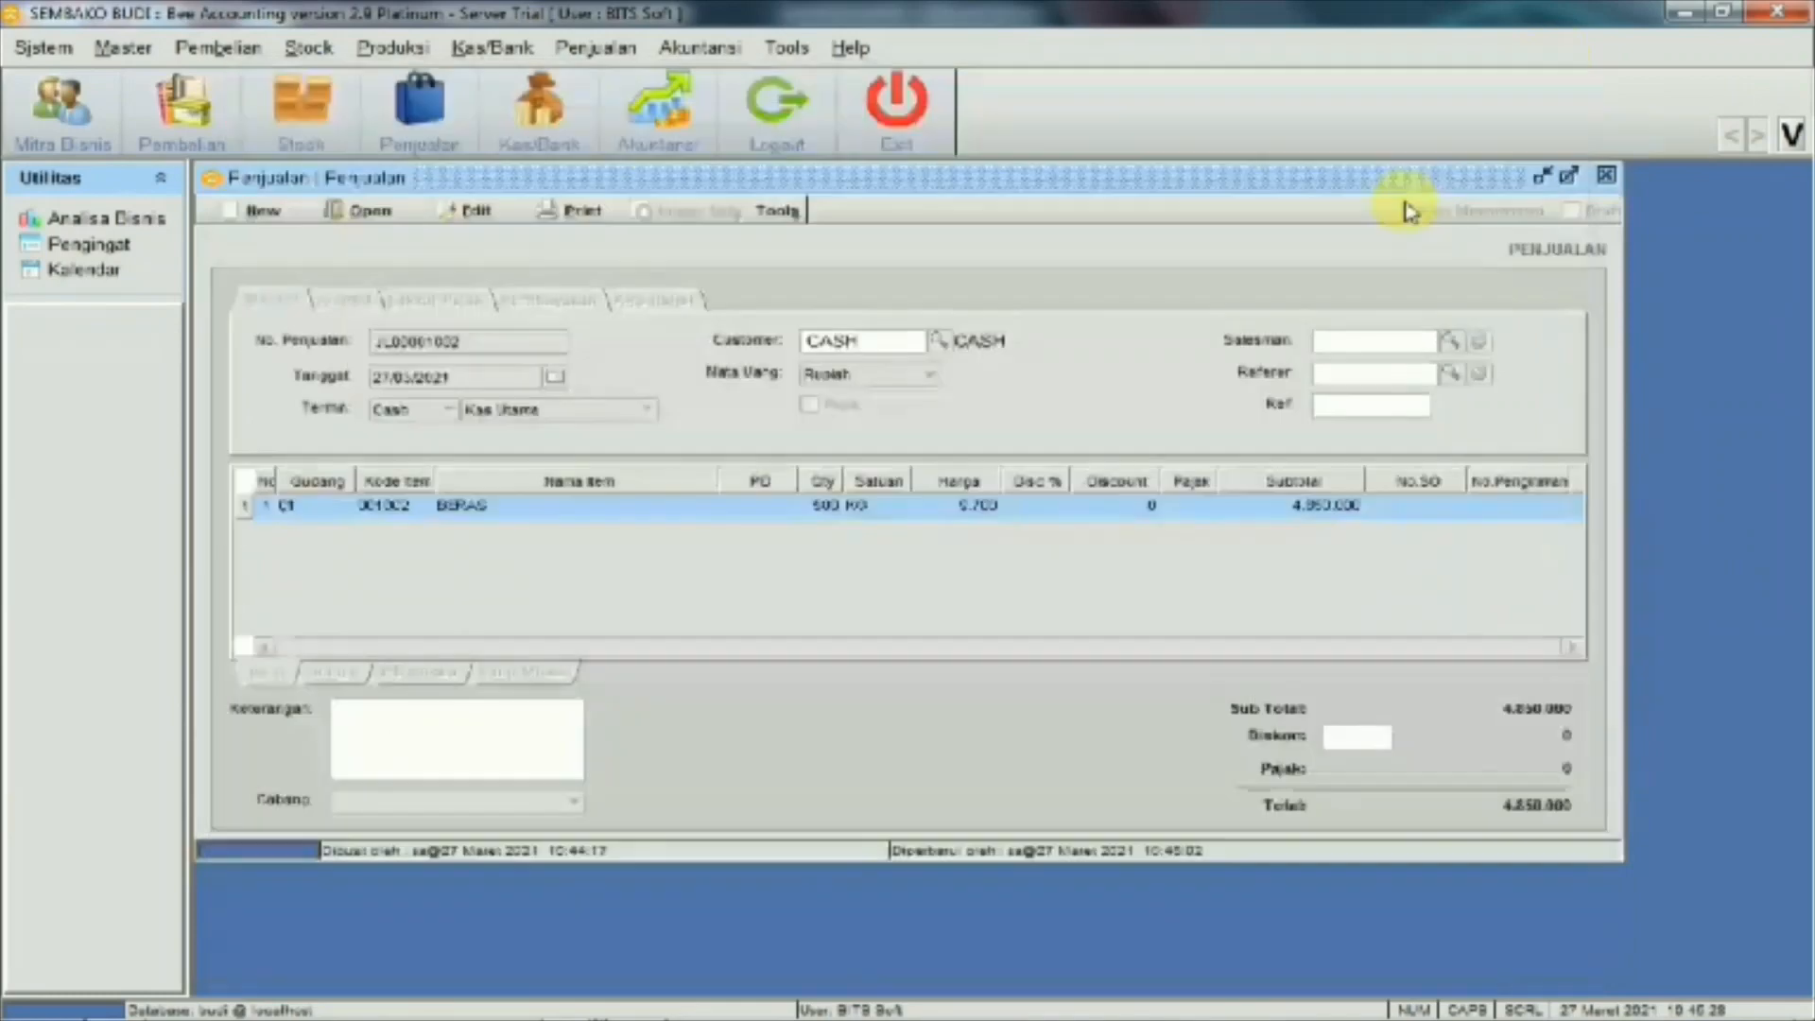
pyautogui.click(1607, 176)
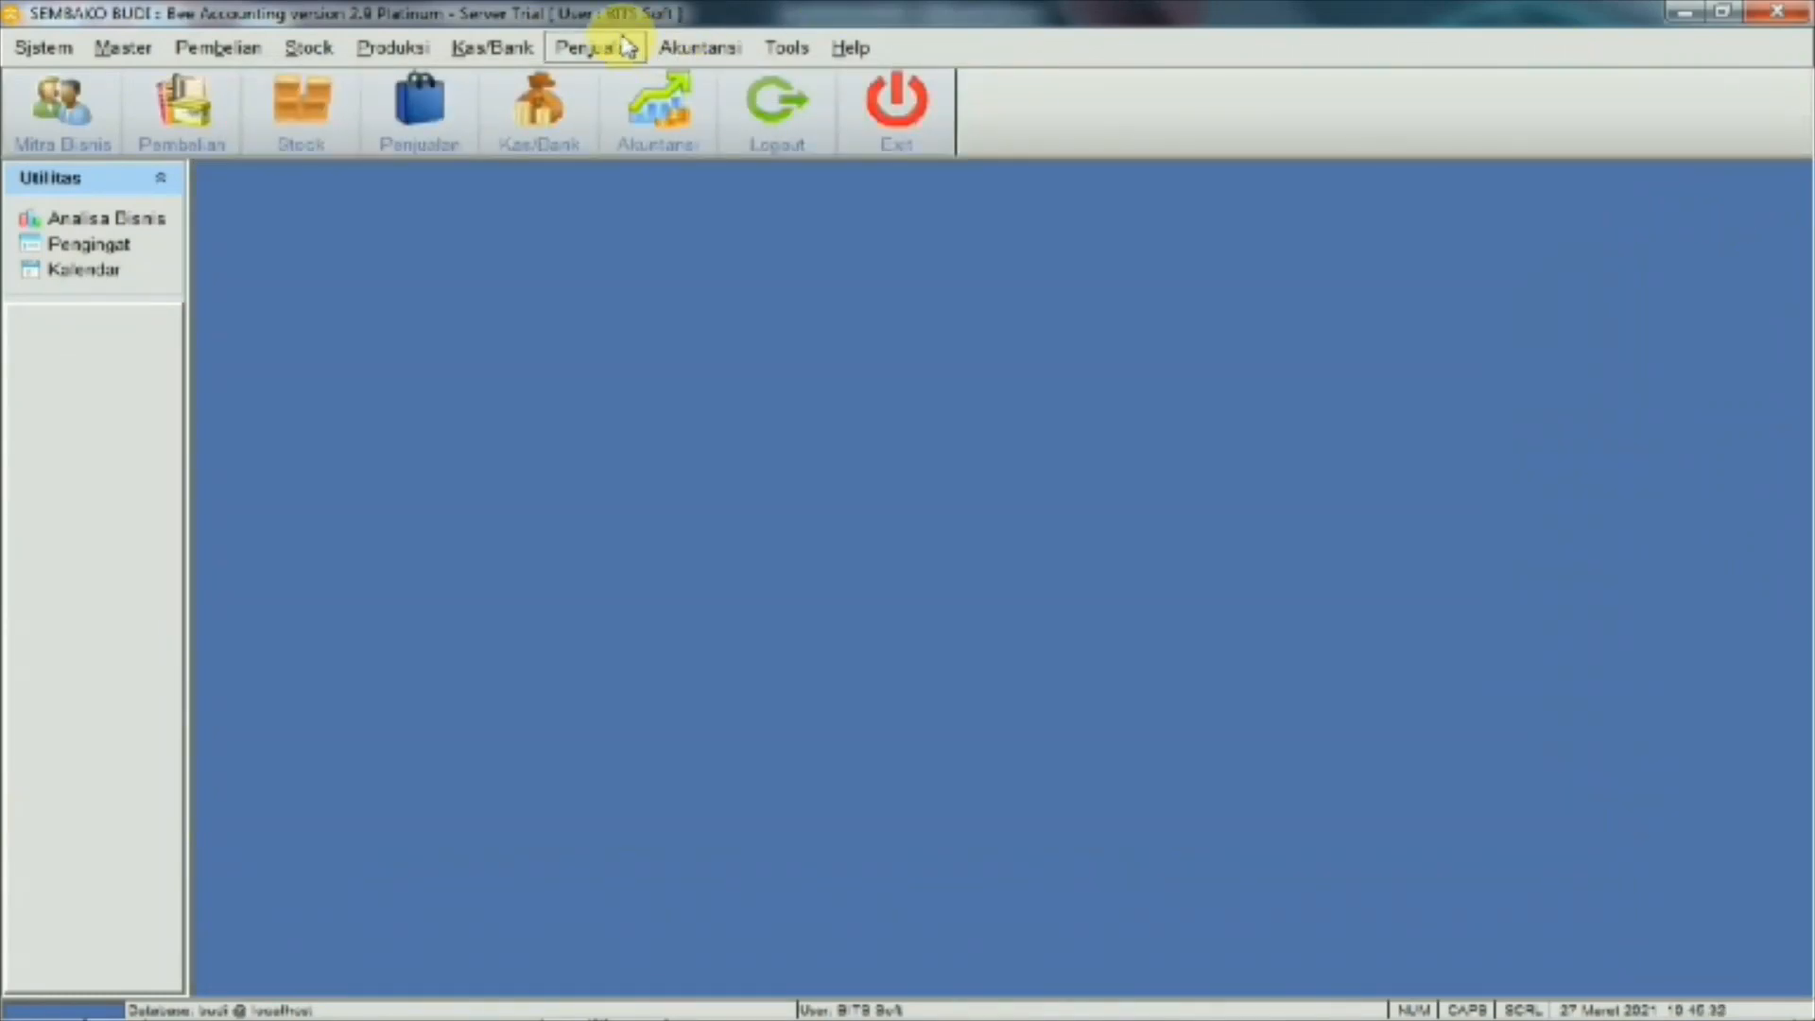
pyautogui.click(659, 54)
pyautogui.moveTo(831, 397)
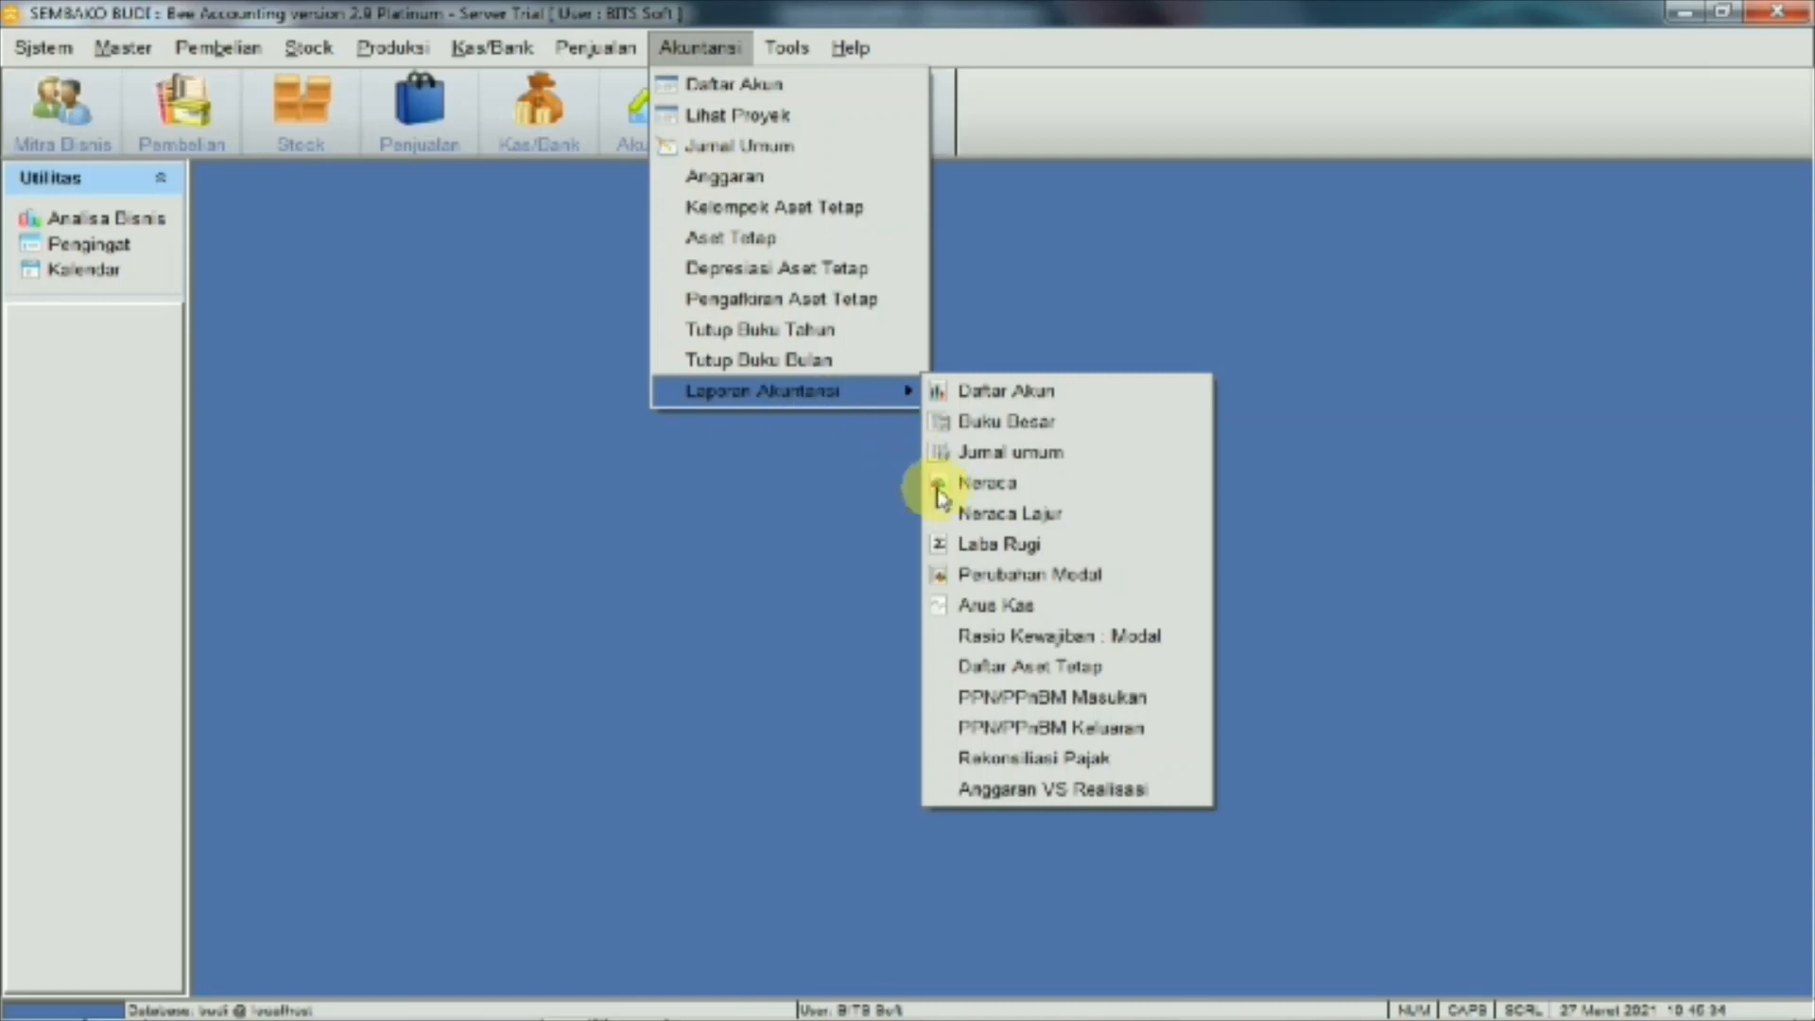
pyautogui.click(1014, 551)
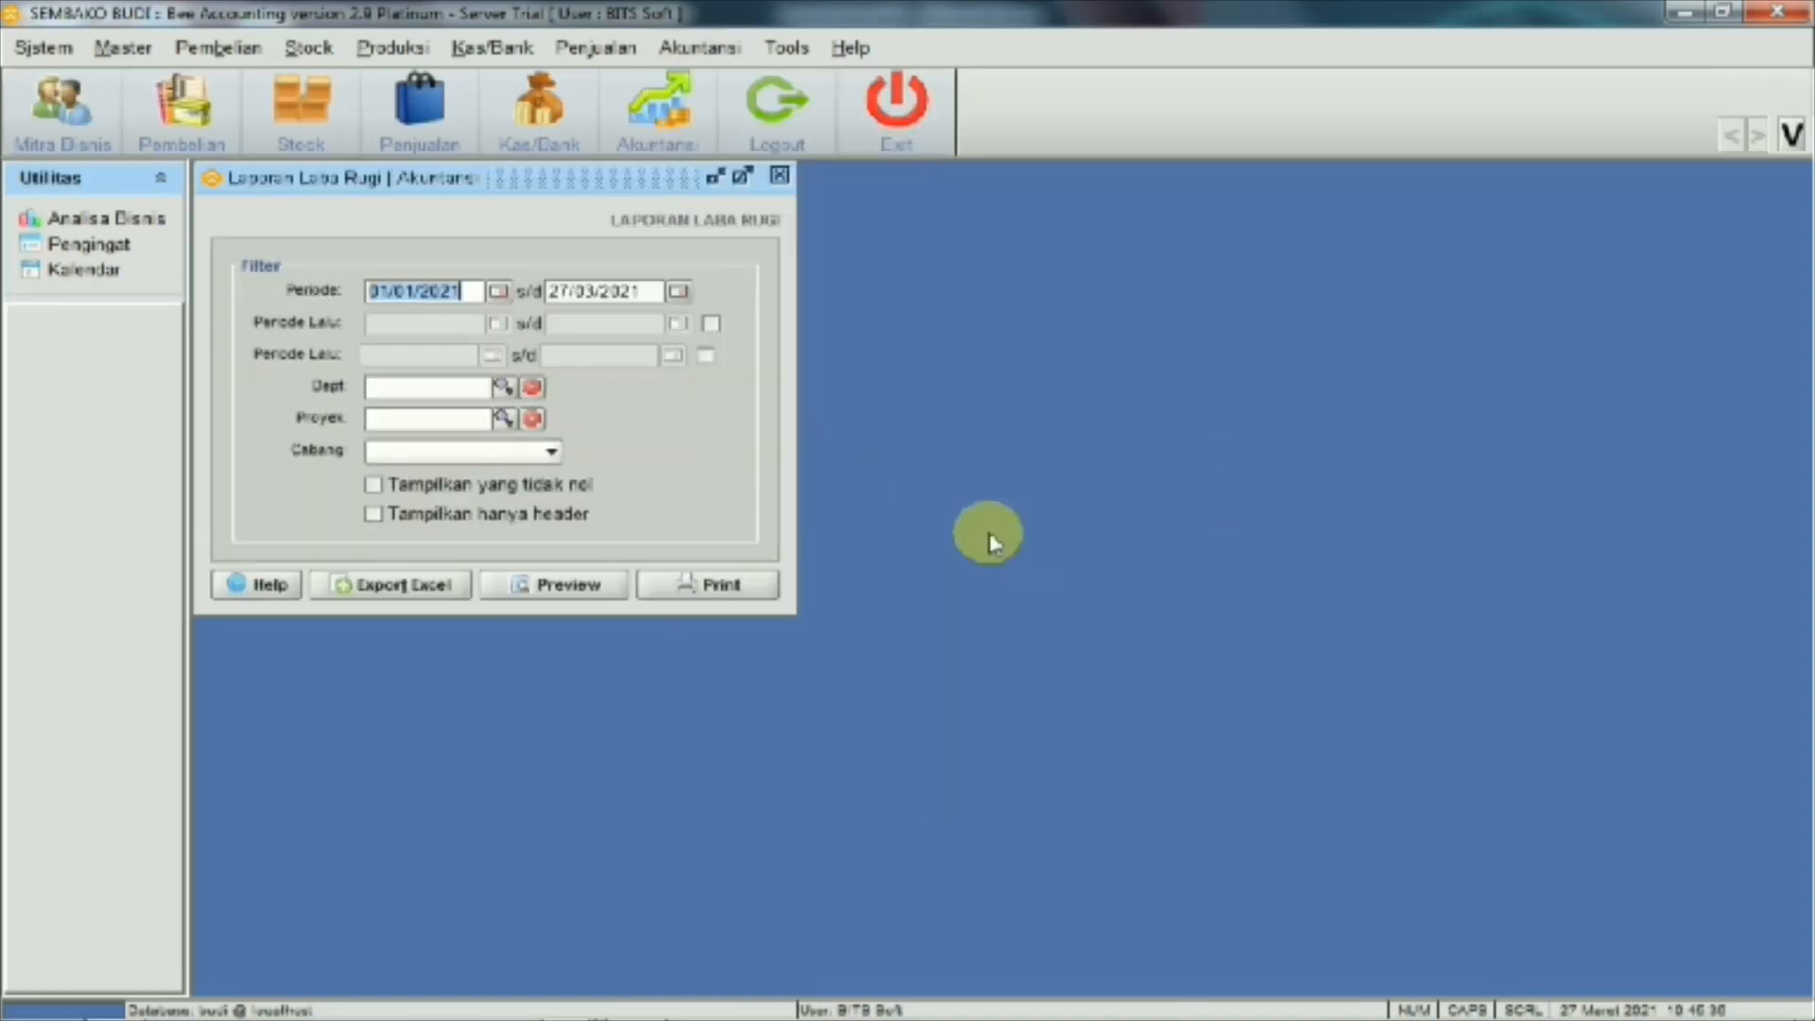
pyautogui.click(616, 587)
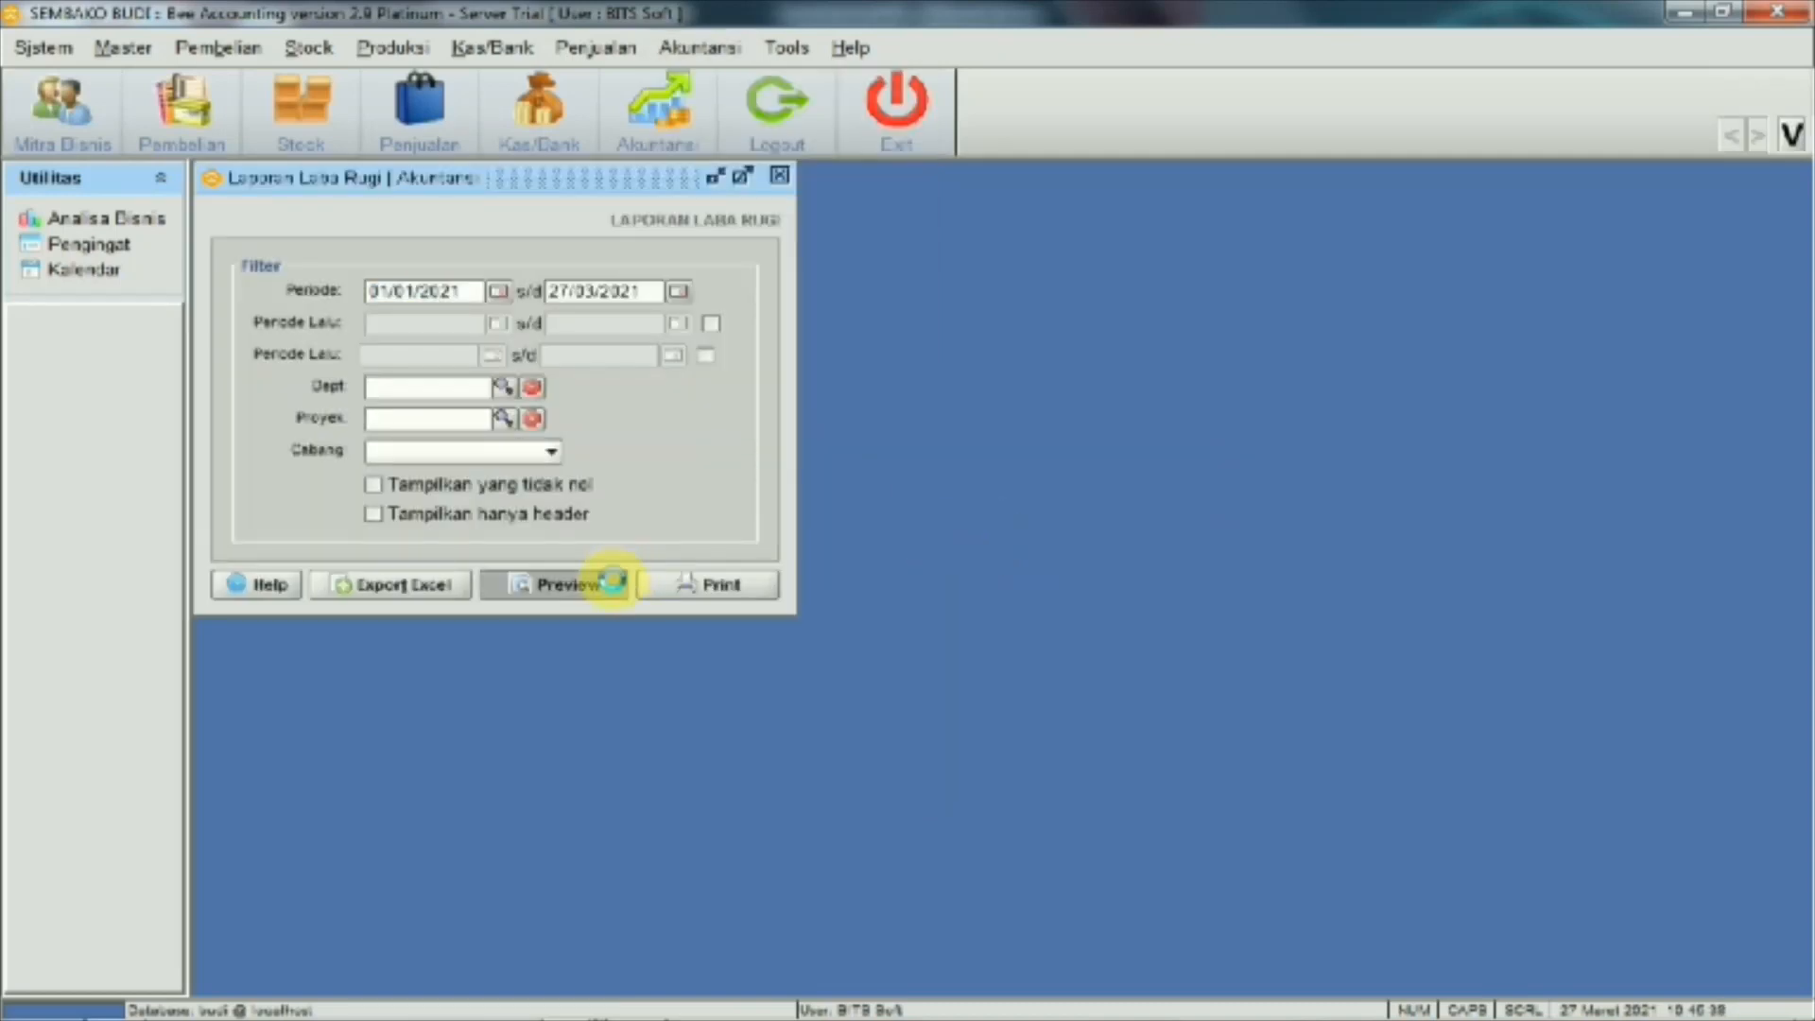
pyautogui.scroll(-3, 891, 357)
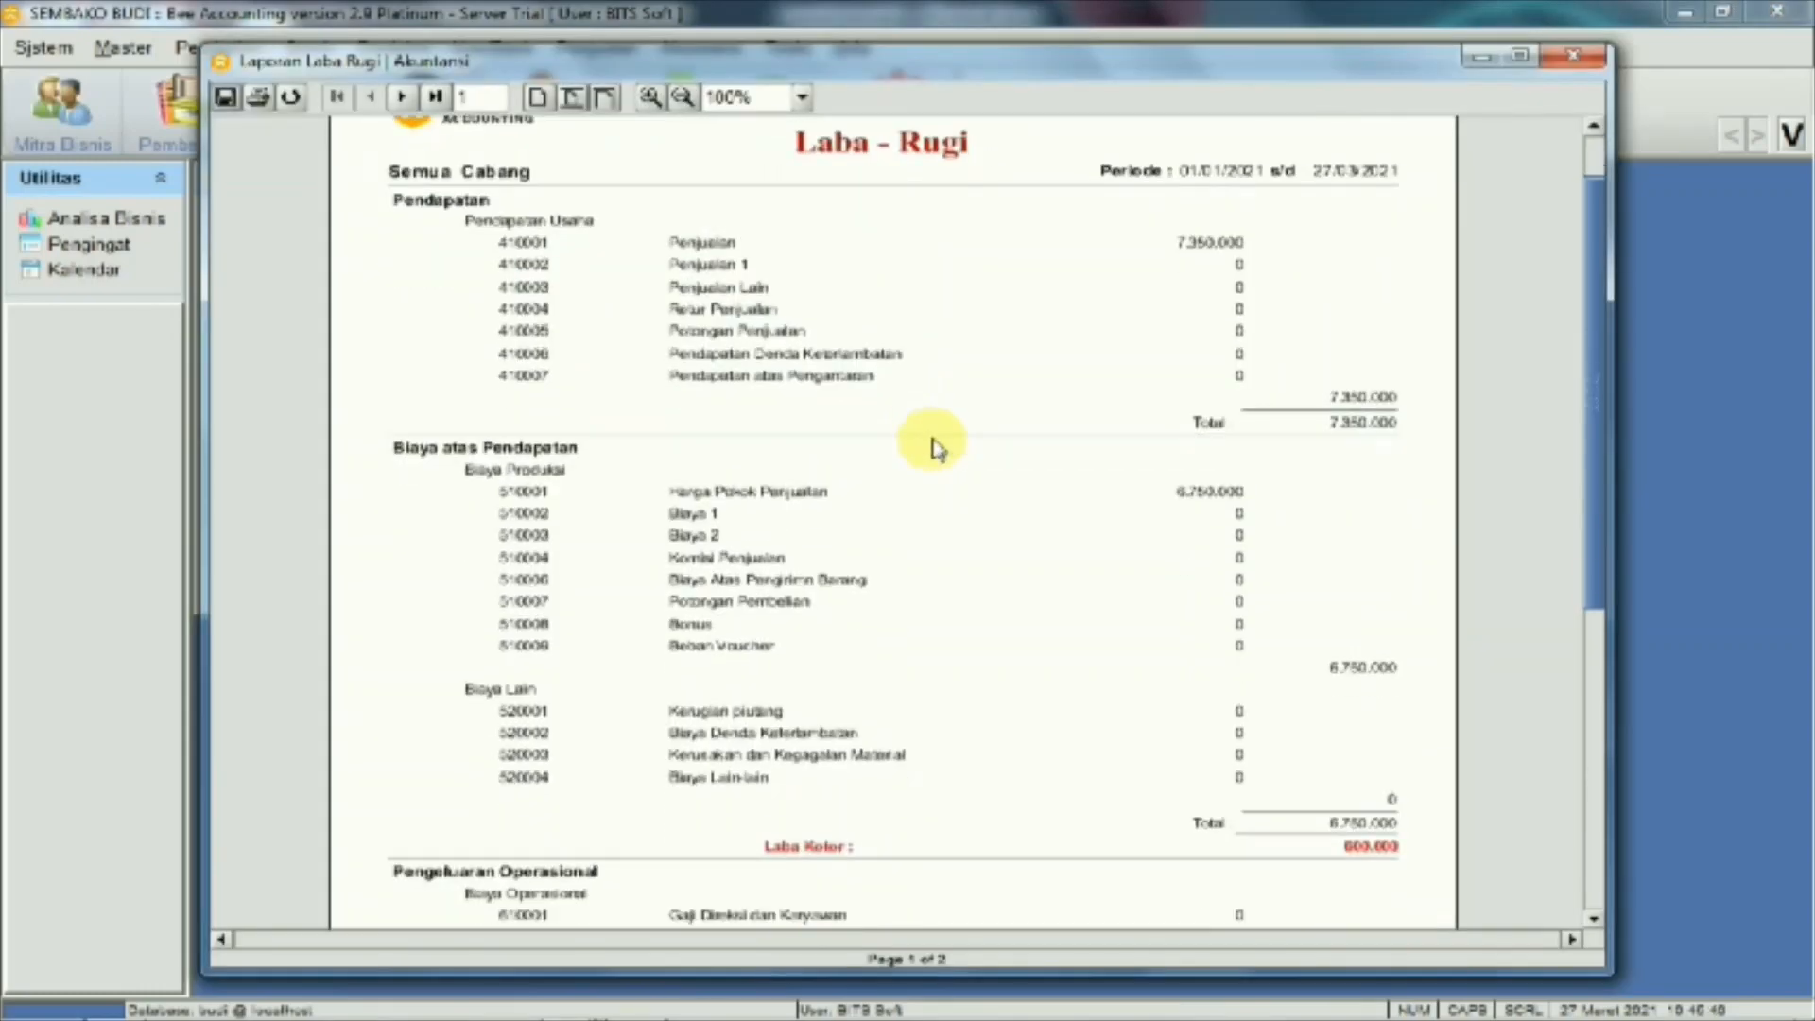
pyautogui.scroll(3, 903, 335)
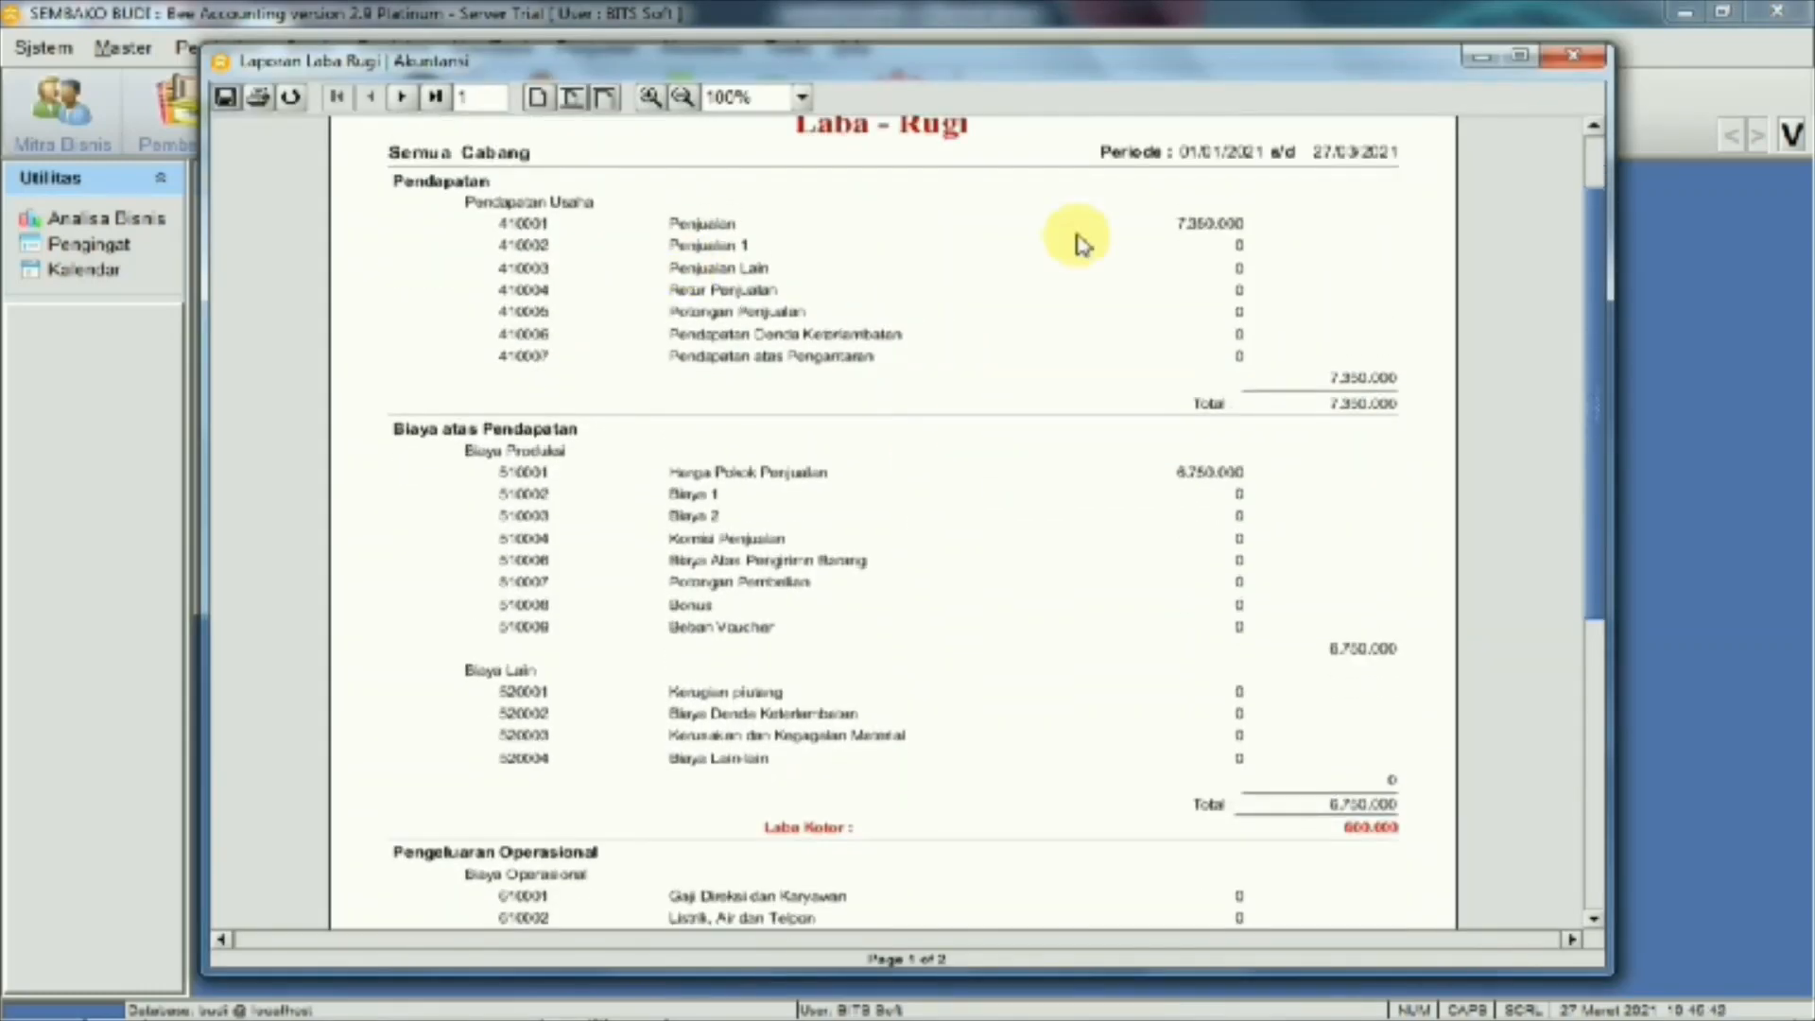
pyautogui.scroll(-4, 1225, 293)
pyautogui.scroll(-3, 1220, 300)
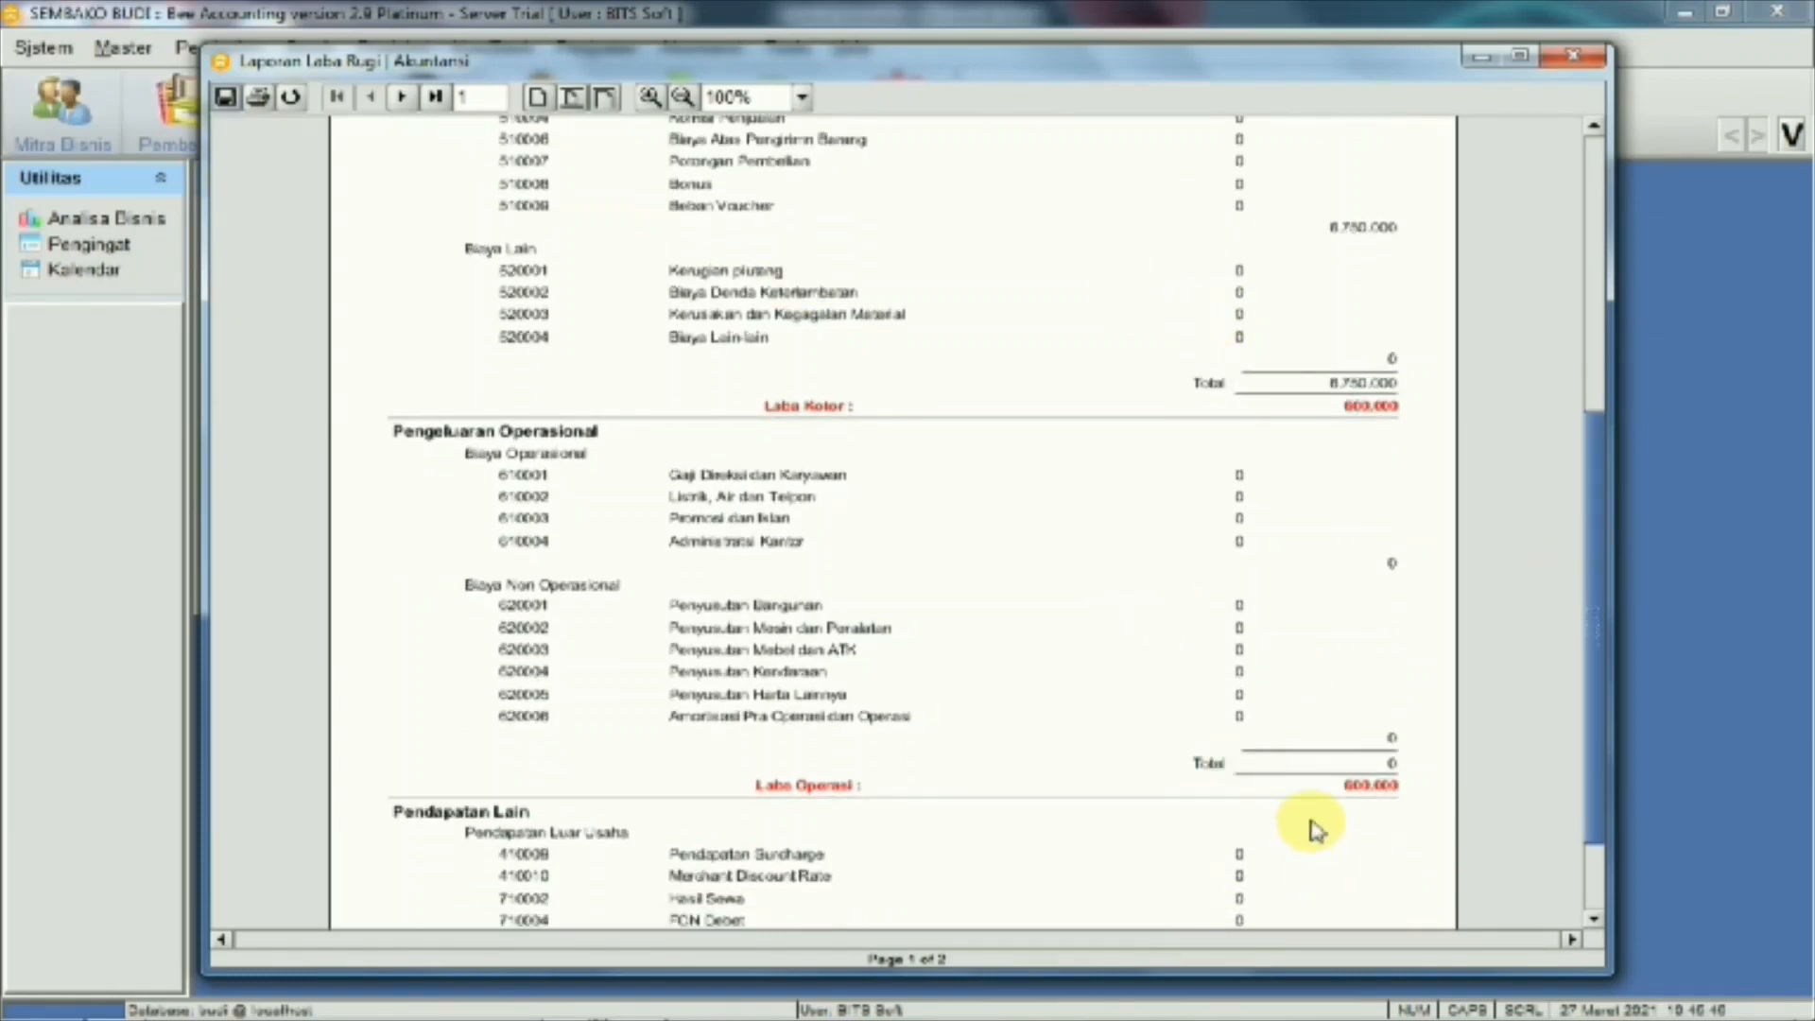
pyautogui.scroll(-1, 1310, 822)
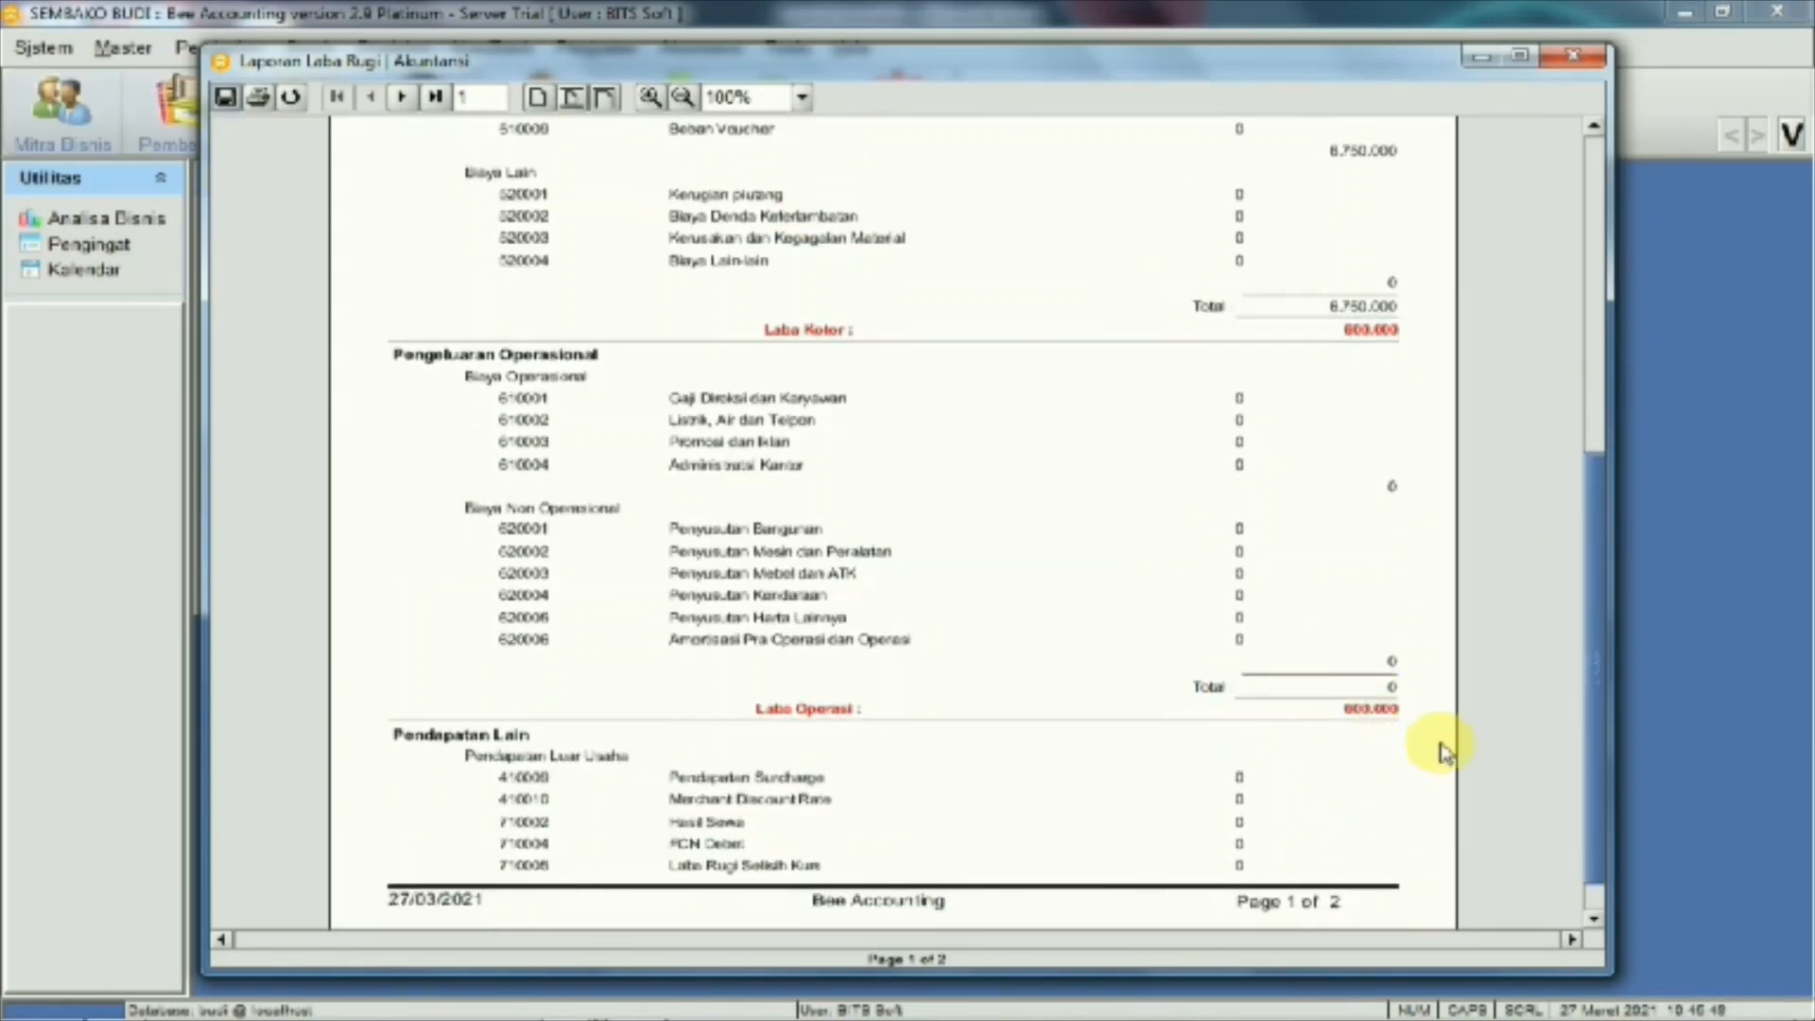
pyautogui.click(1554, 63)
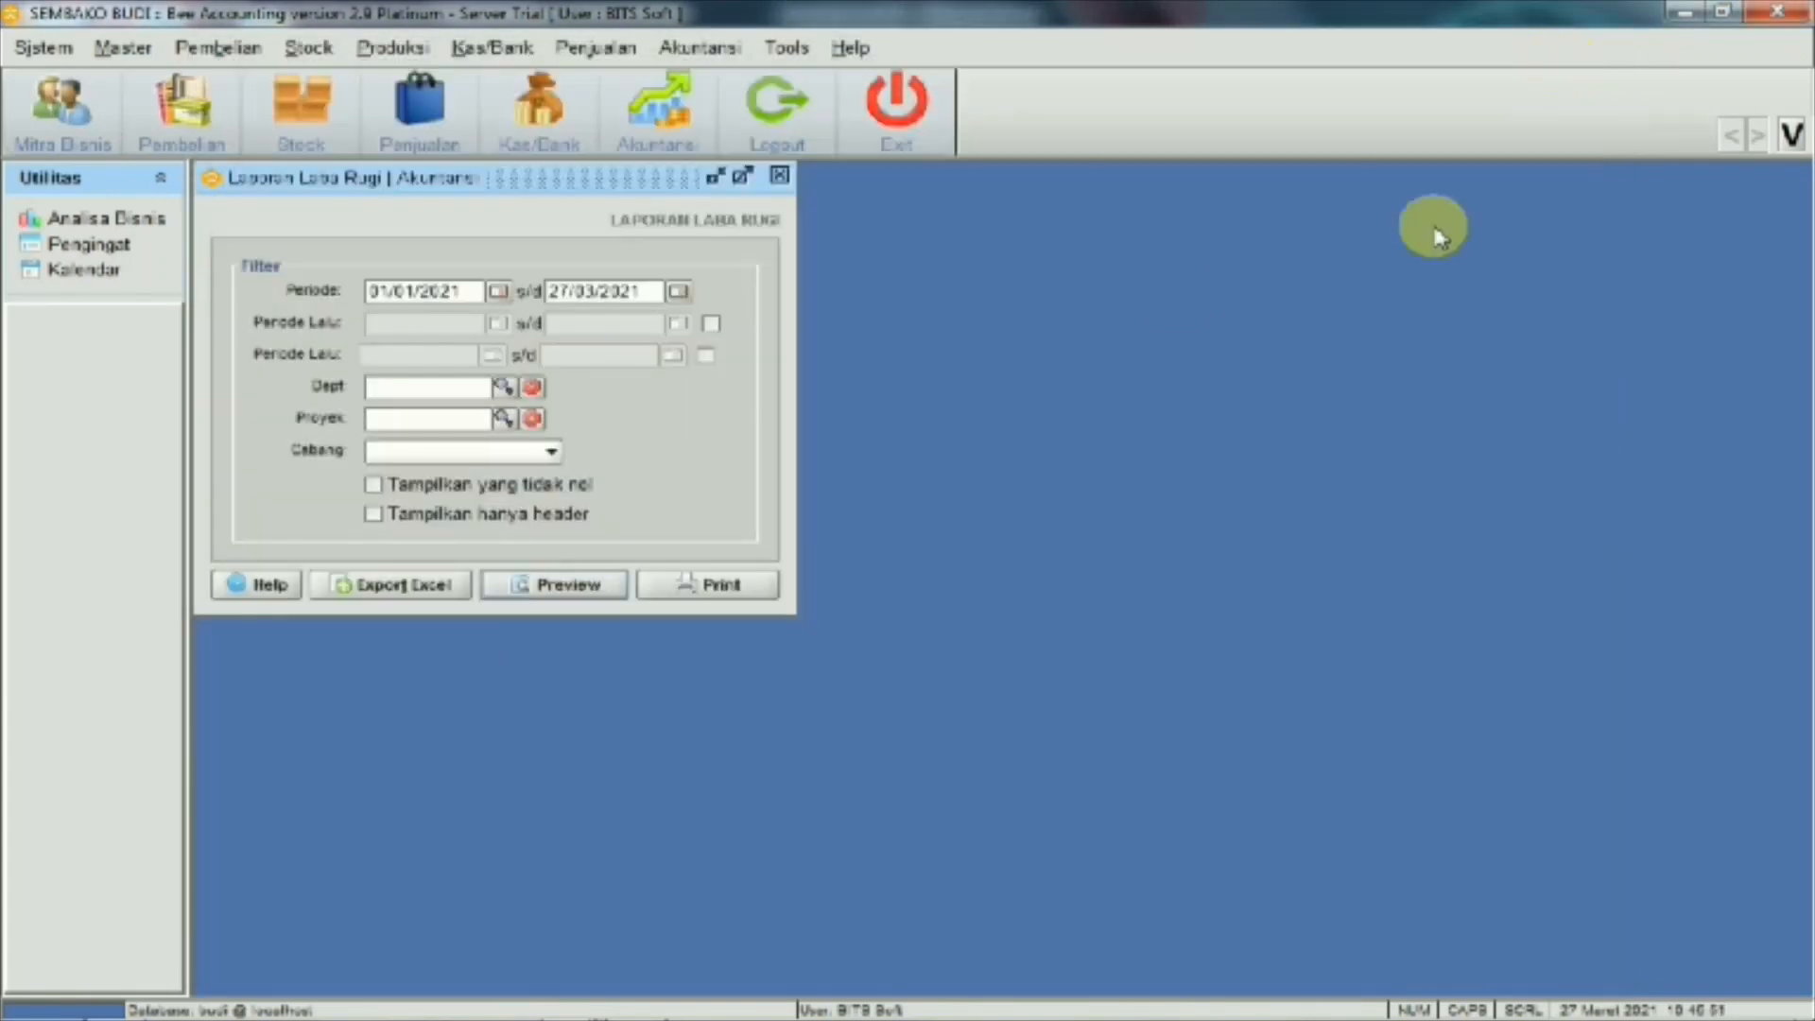
pyautogui.click(779, 178)
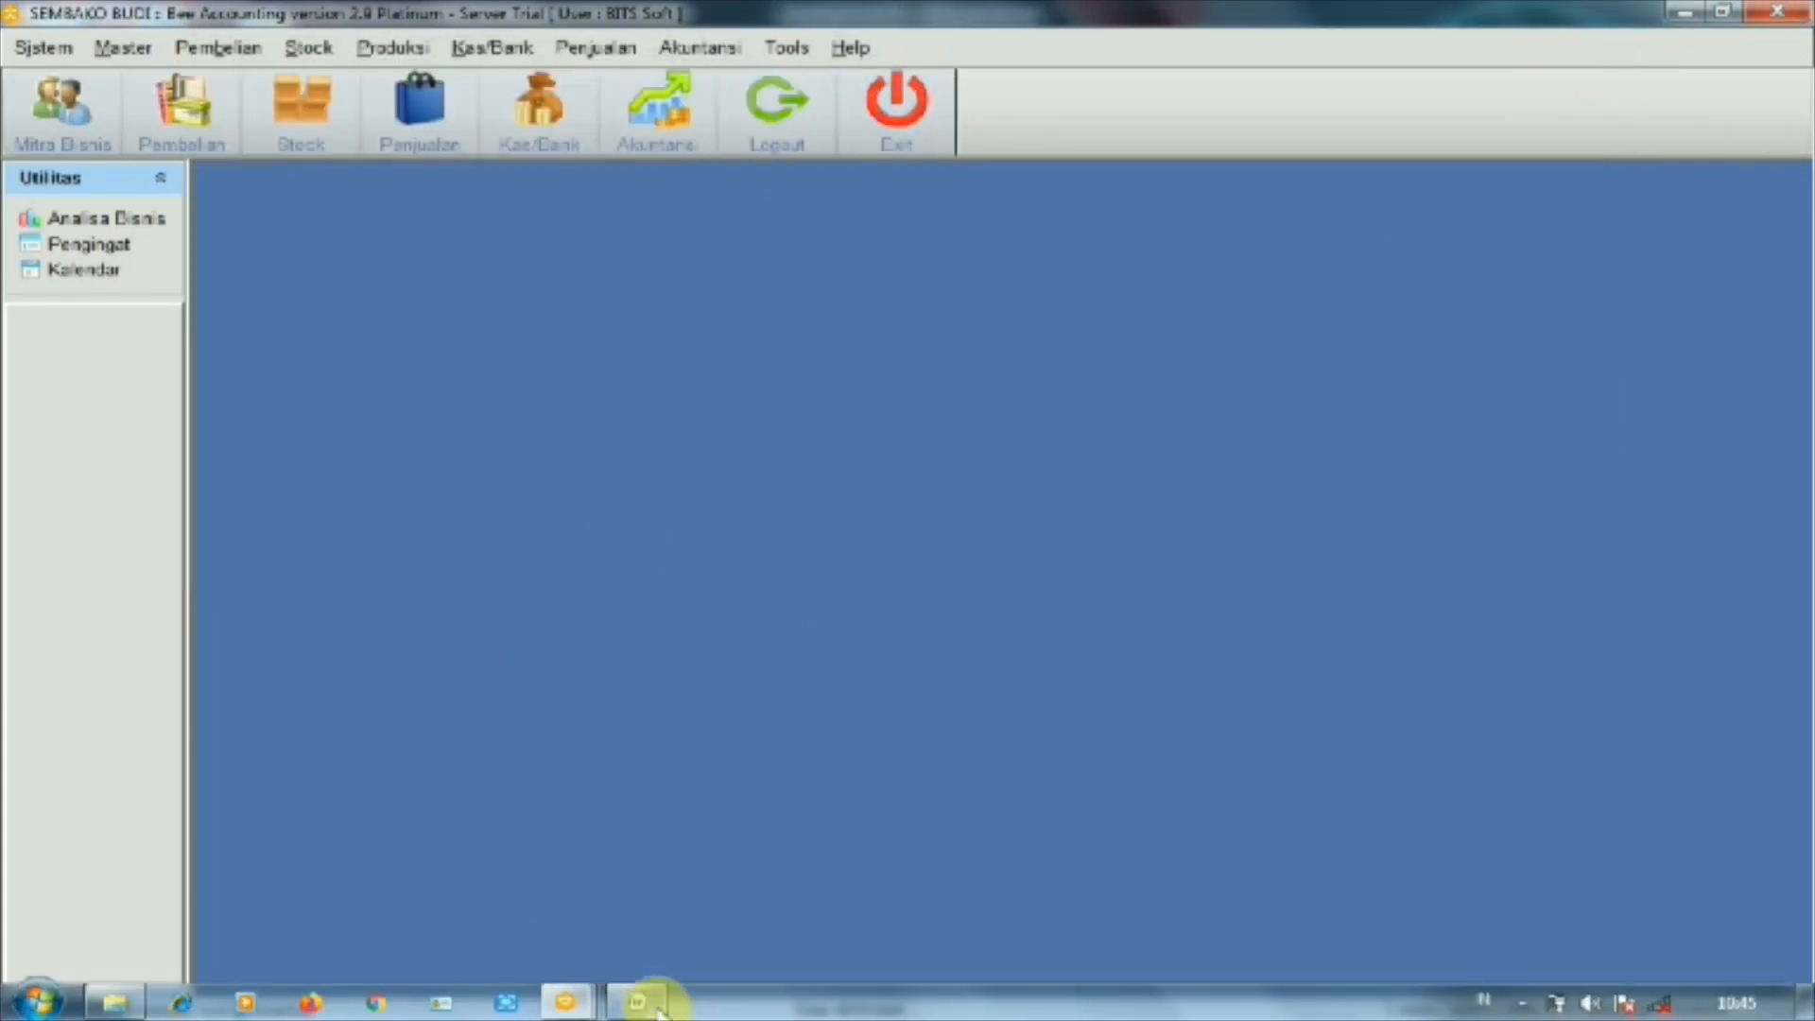
pyautogui.click(510, 47)
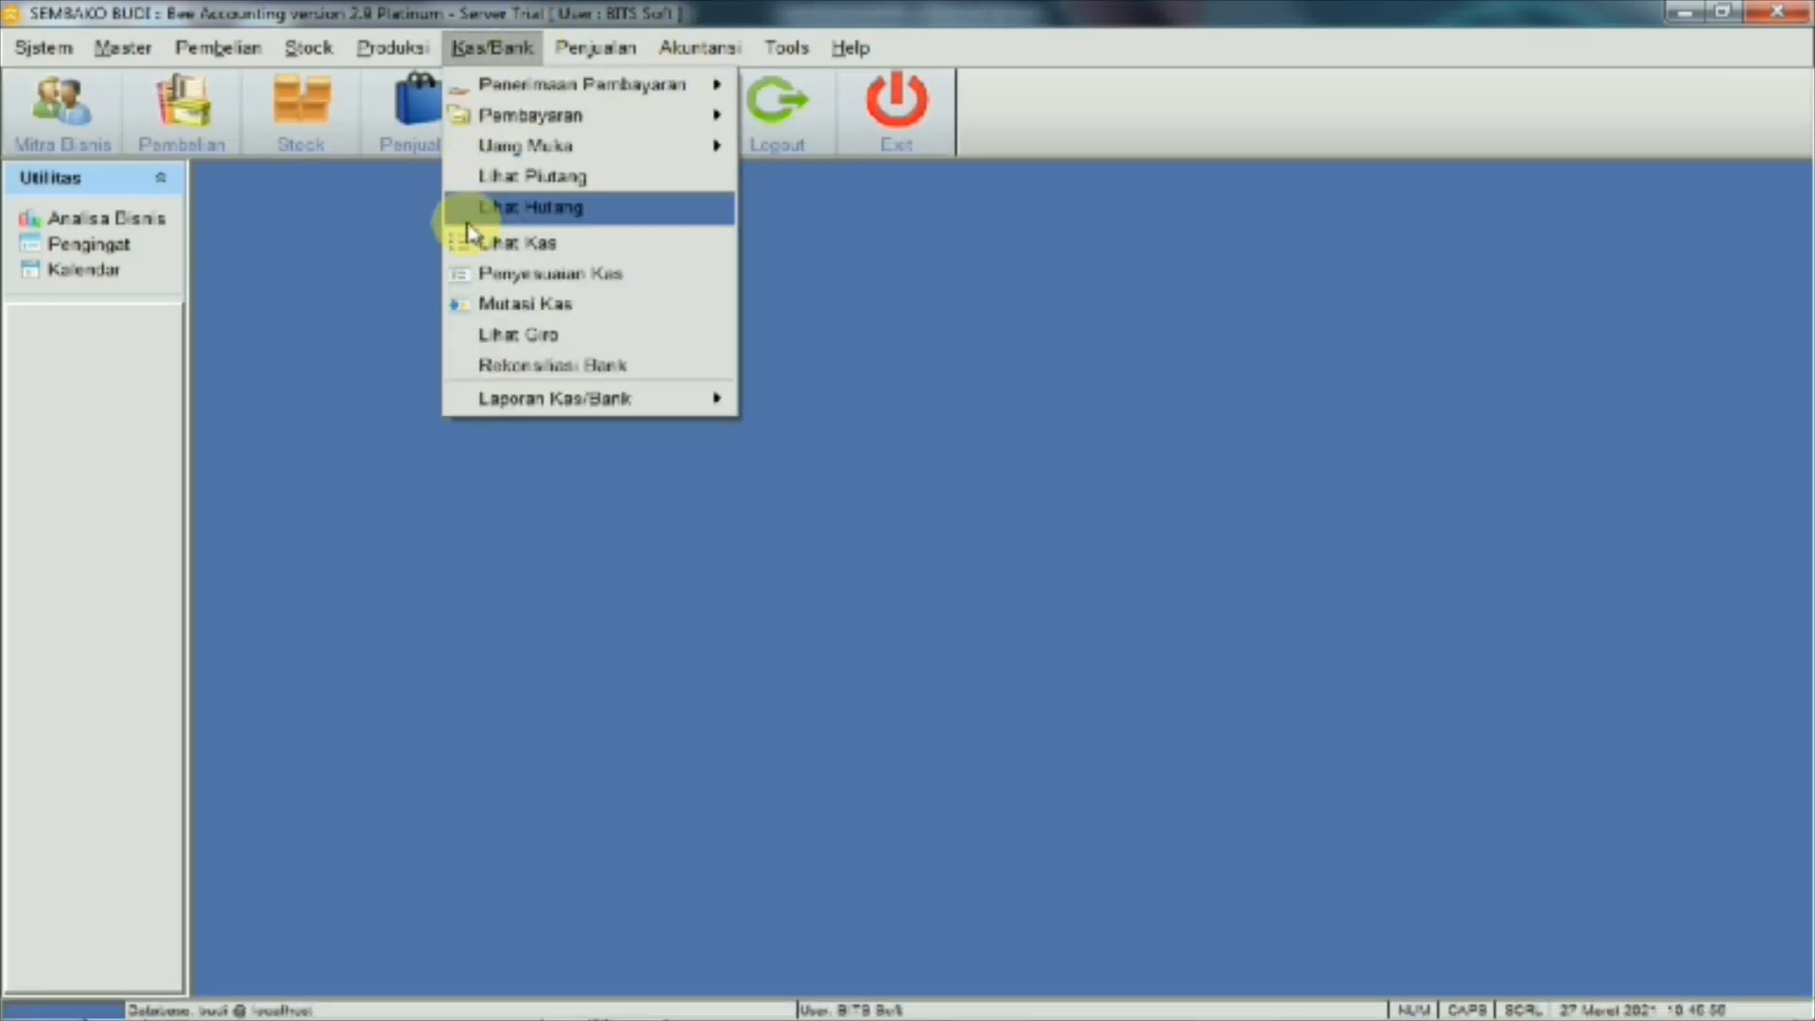
pyautogui.click(488, 246)
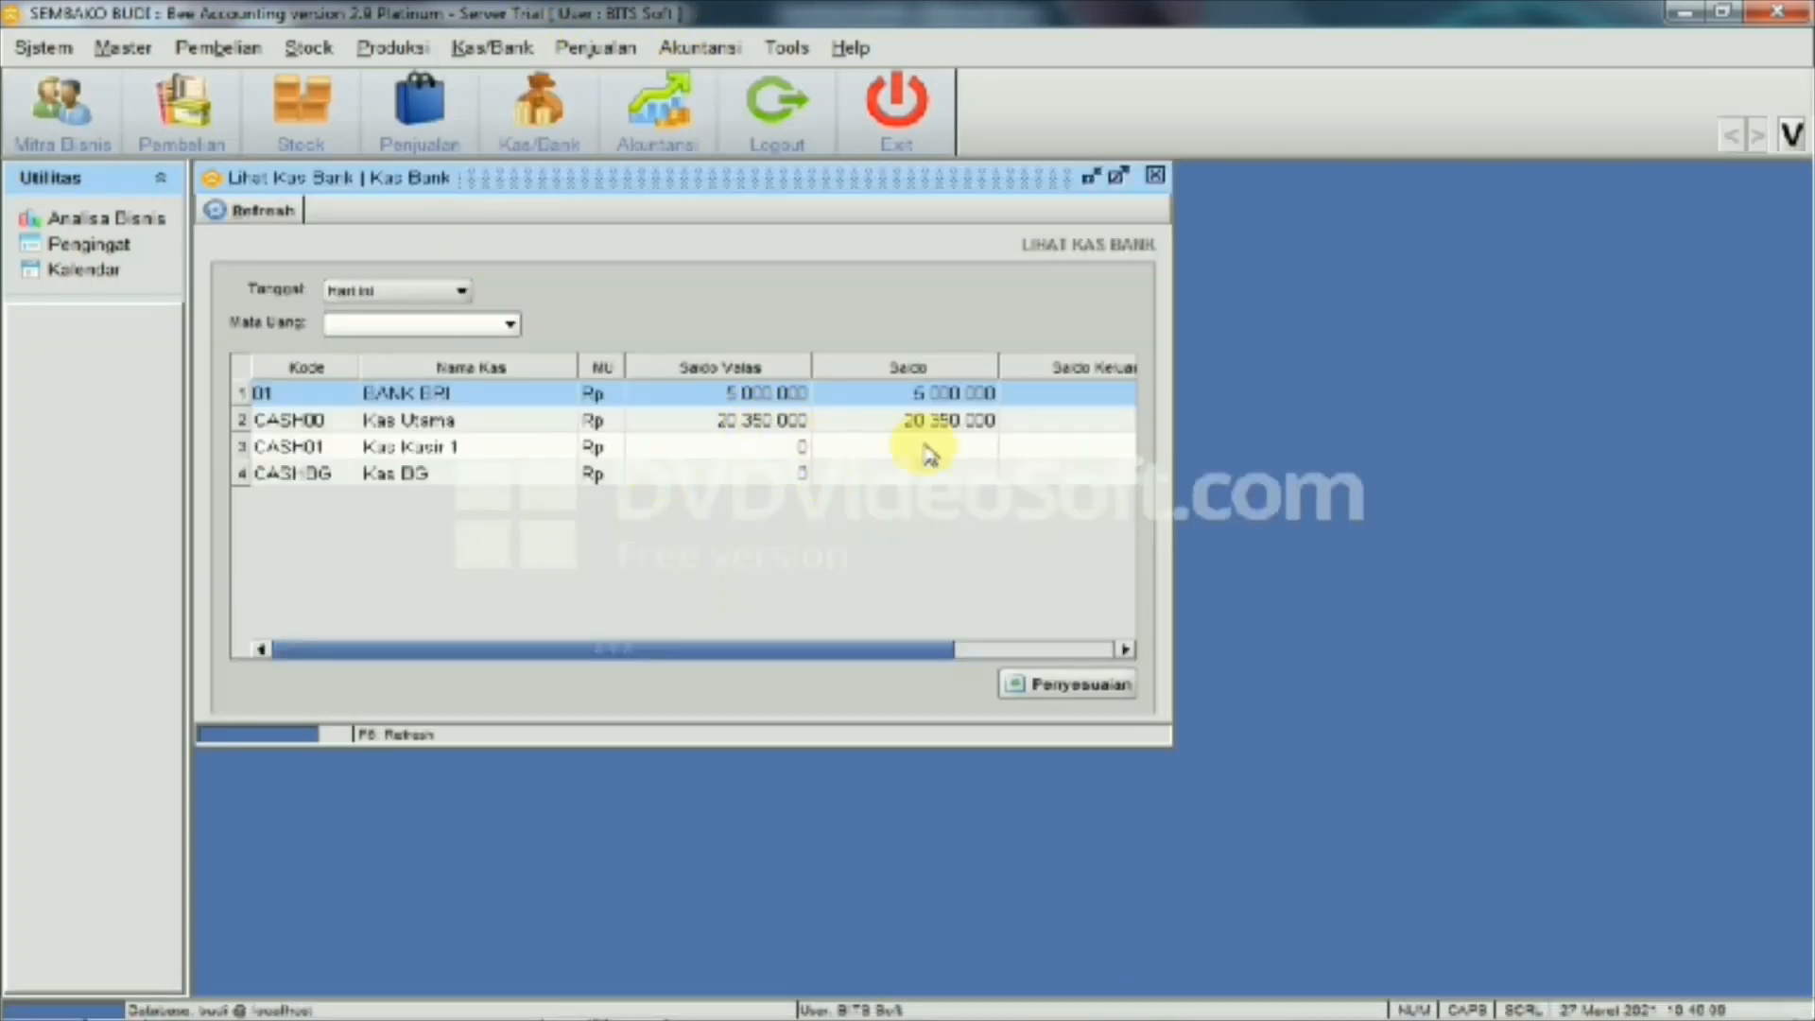
pyautogui.click(1154, 177)
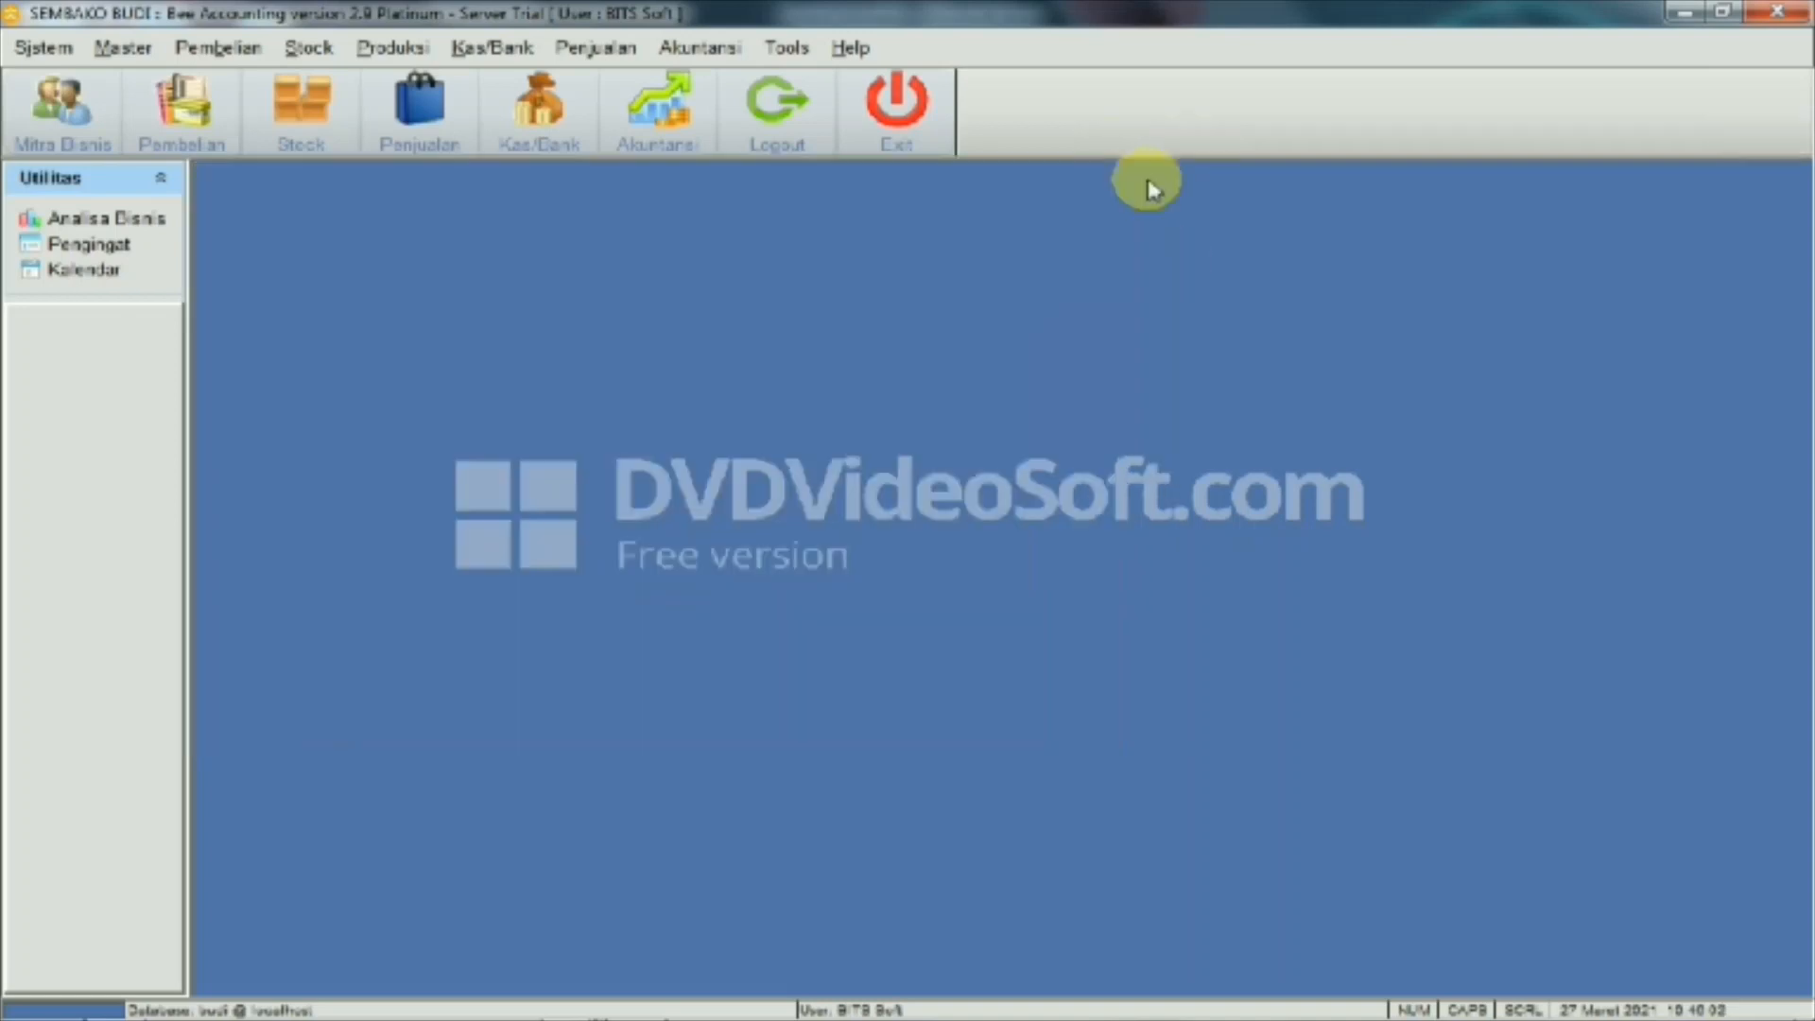
pyautogui.moveTo(636, 1002)
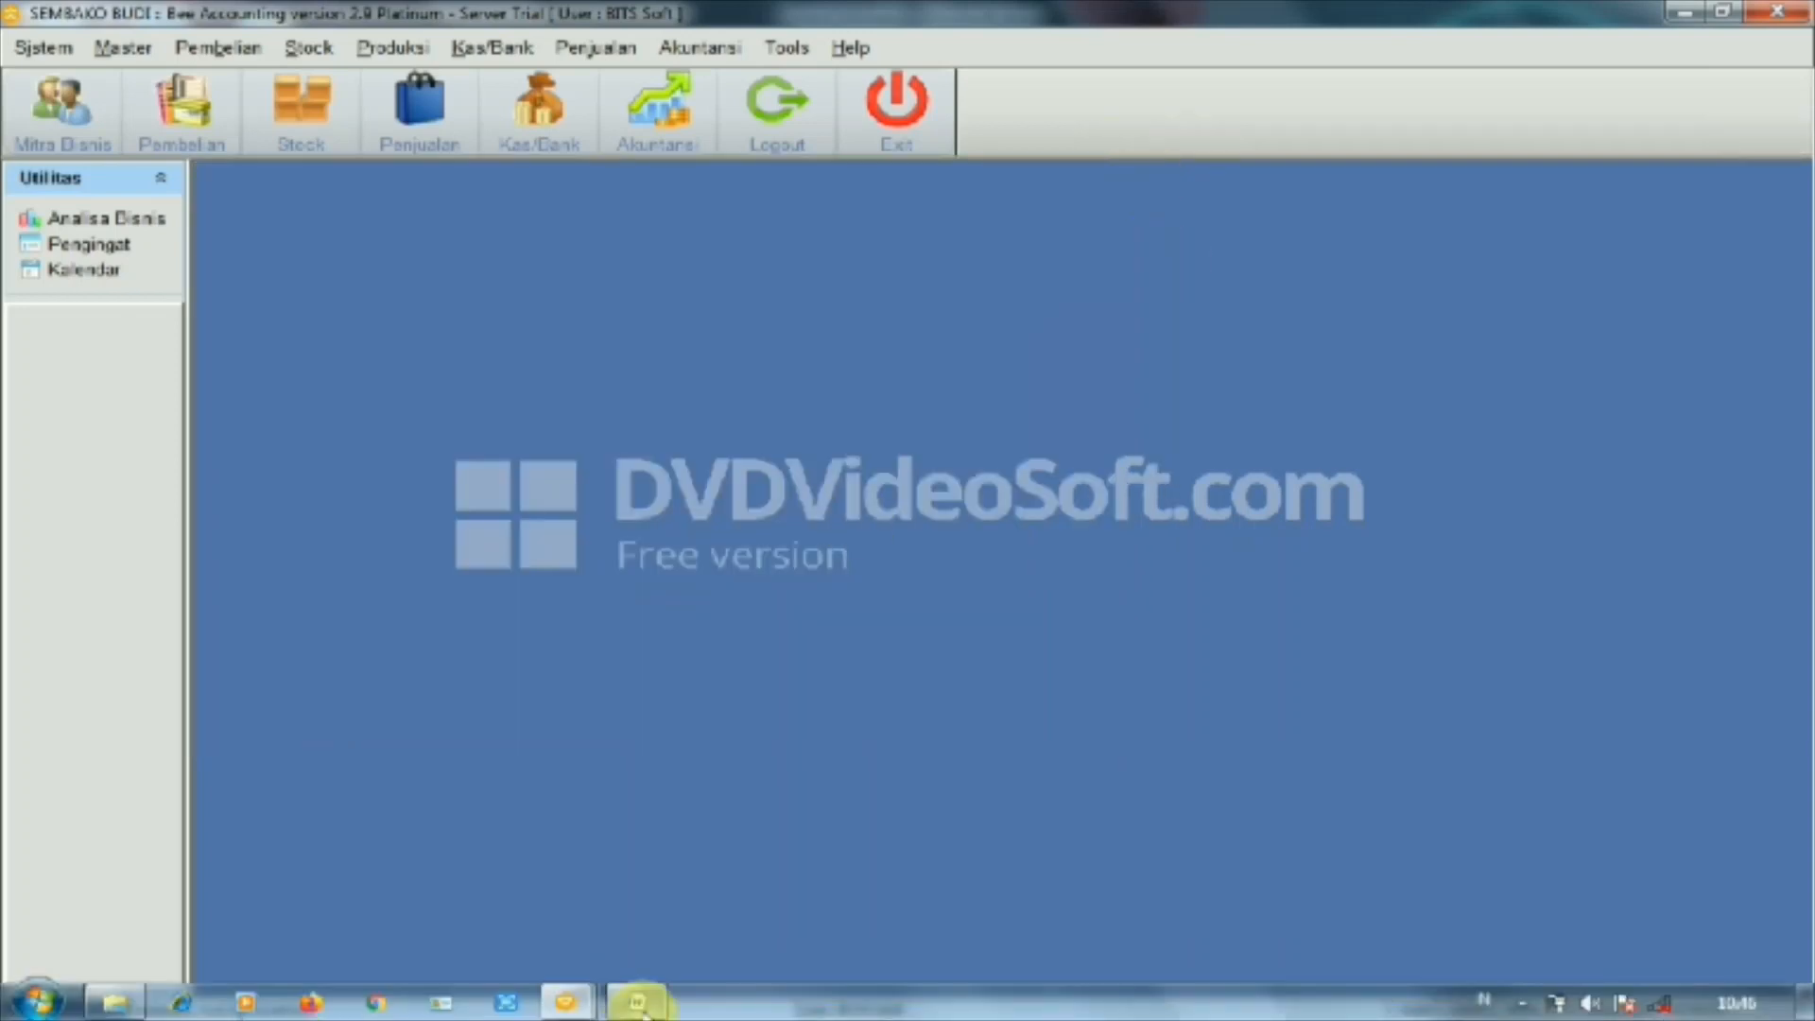
pyautogui.click(628, 932)
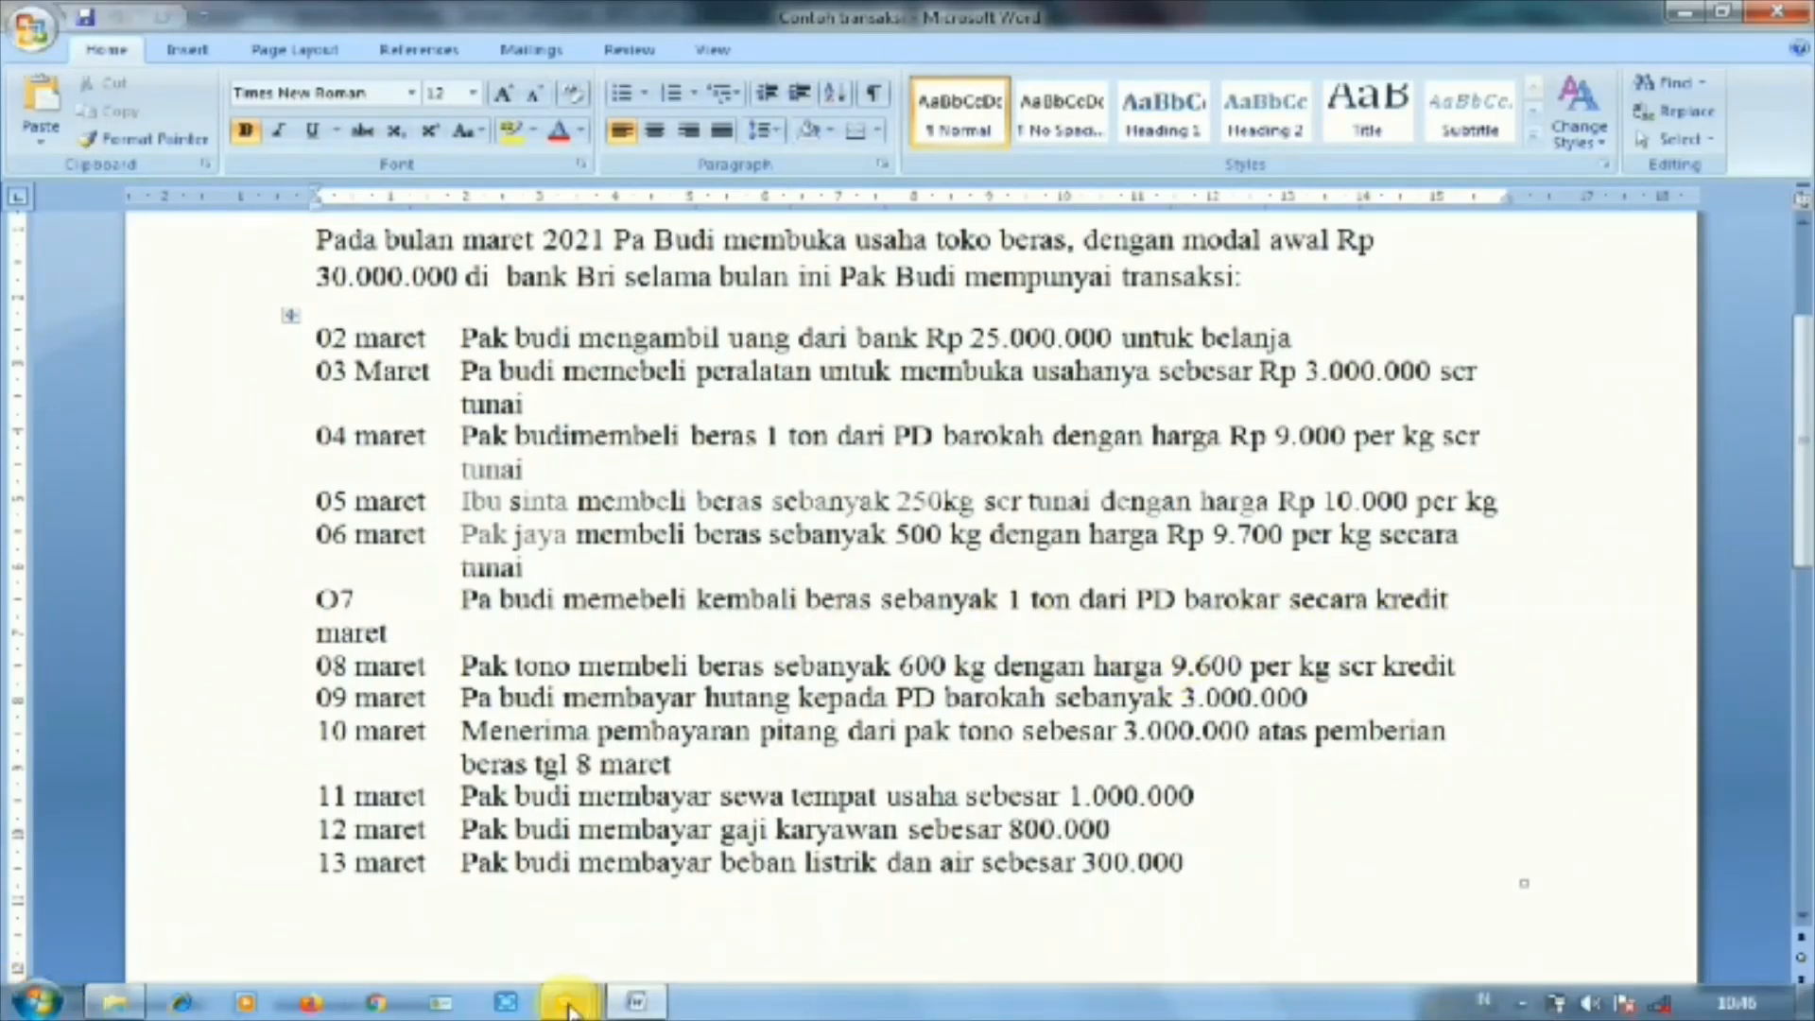
pyautogui.moveTo(570, 1010)
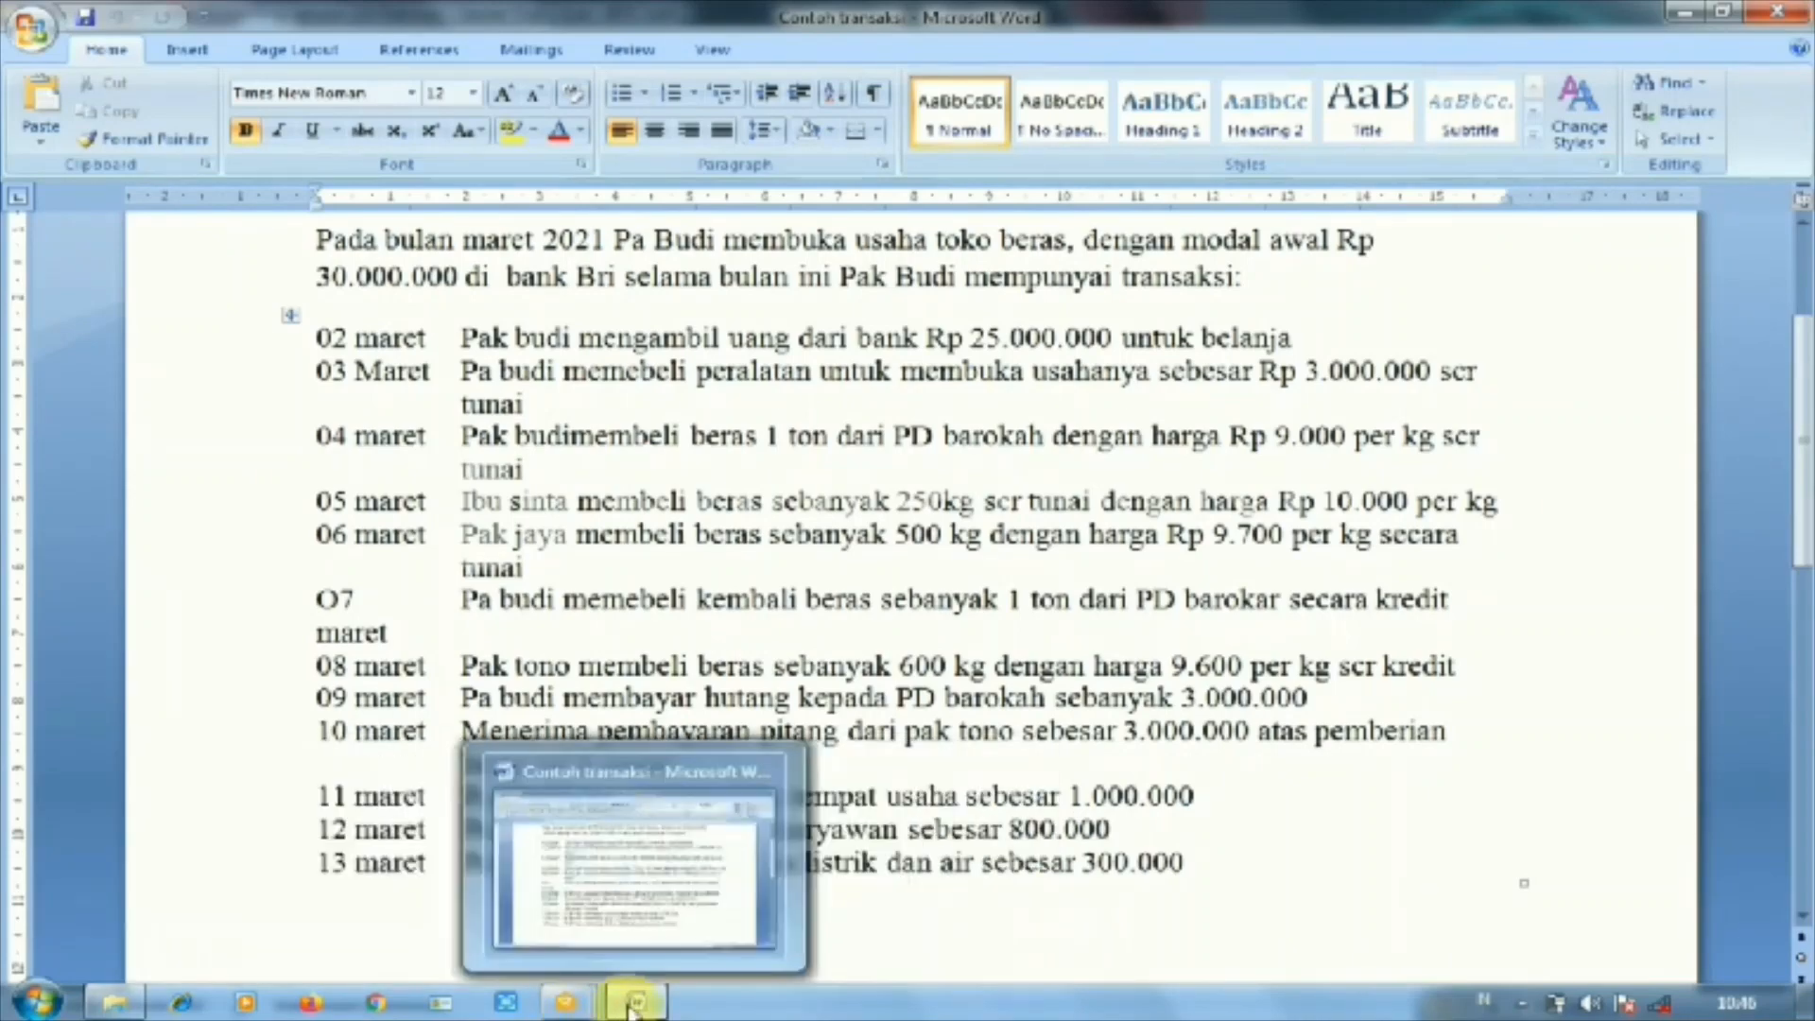
pyautogui.click(340, 856)
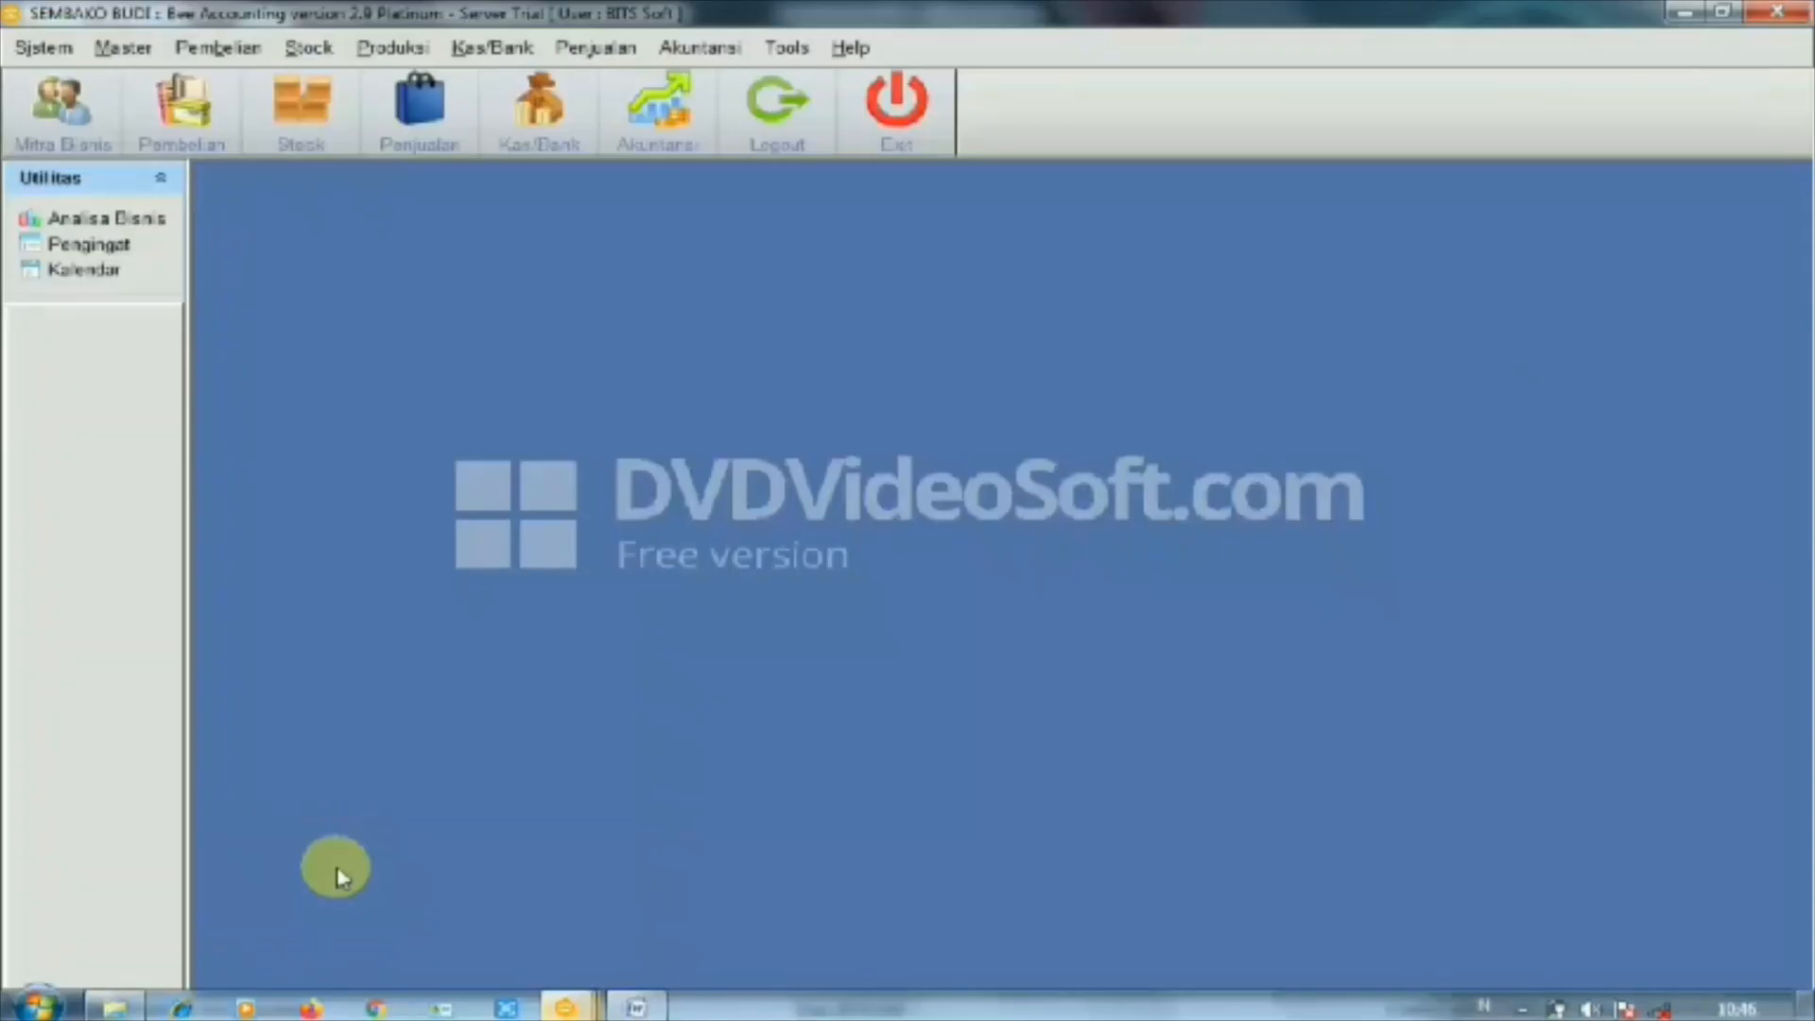
# Start a new purchase in Pembelian with supplier PD BAROKAH
pyautogui.click(192, 47)
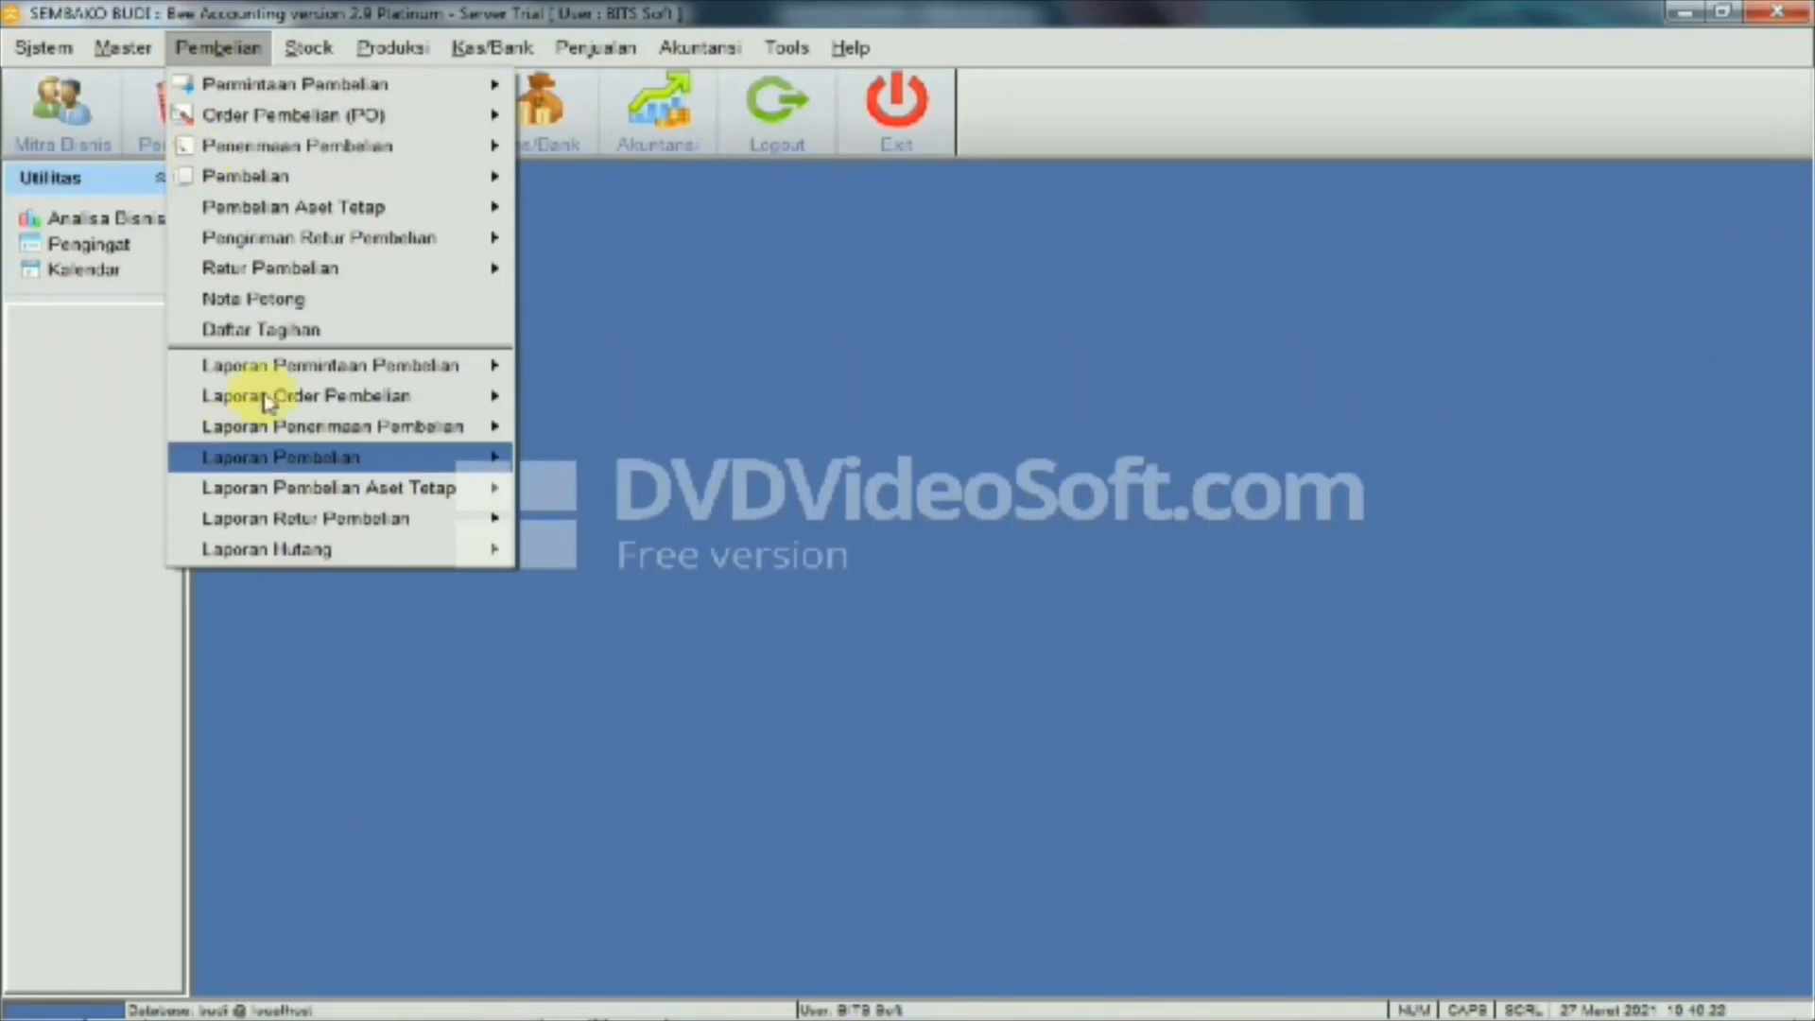
pyautogui.moveTo(499, 178)
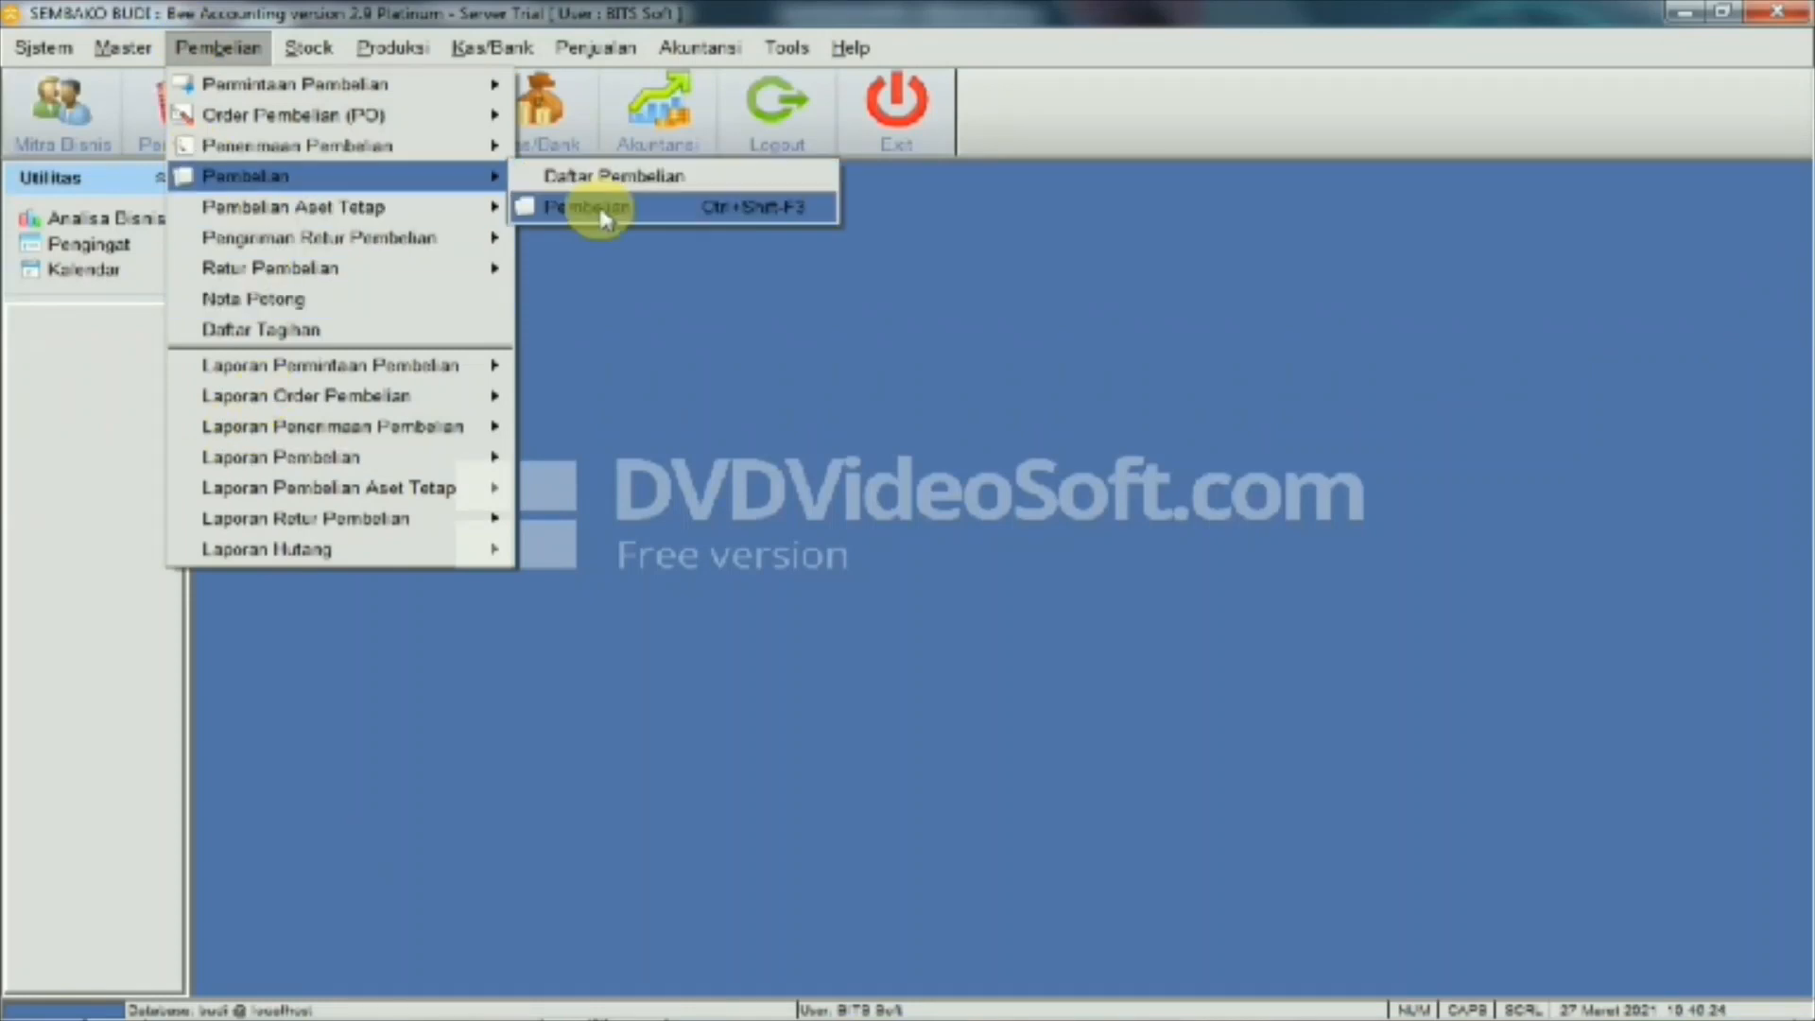
pyautogui.click(601, 217)
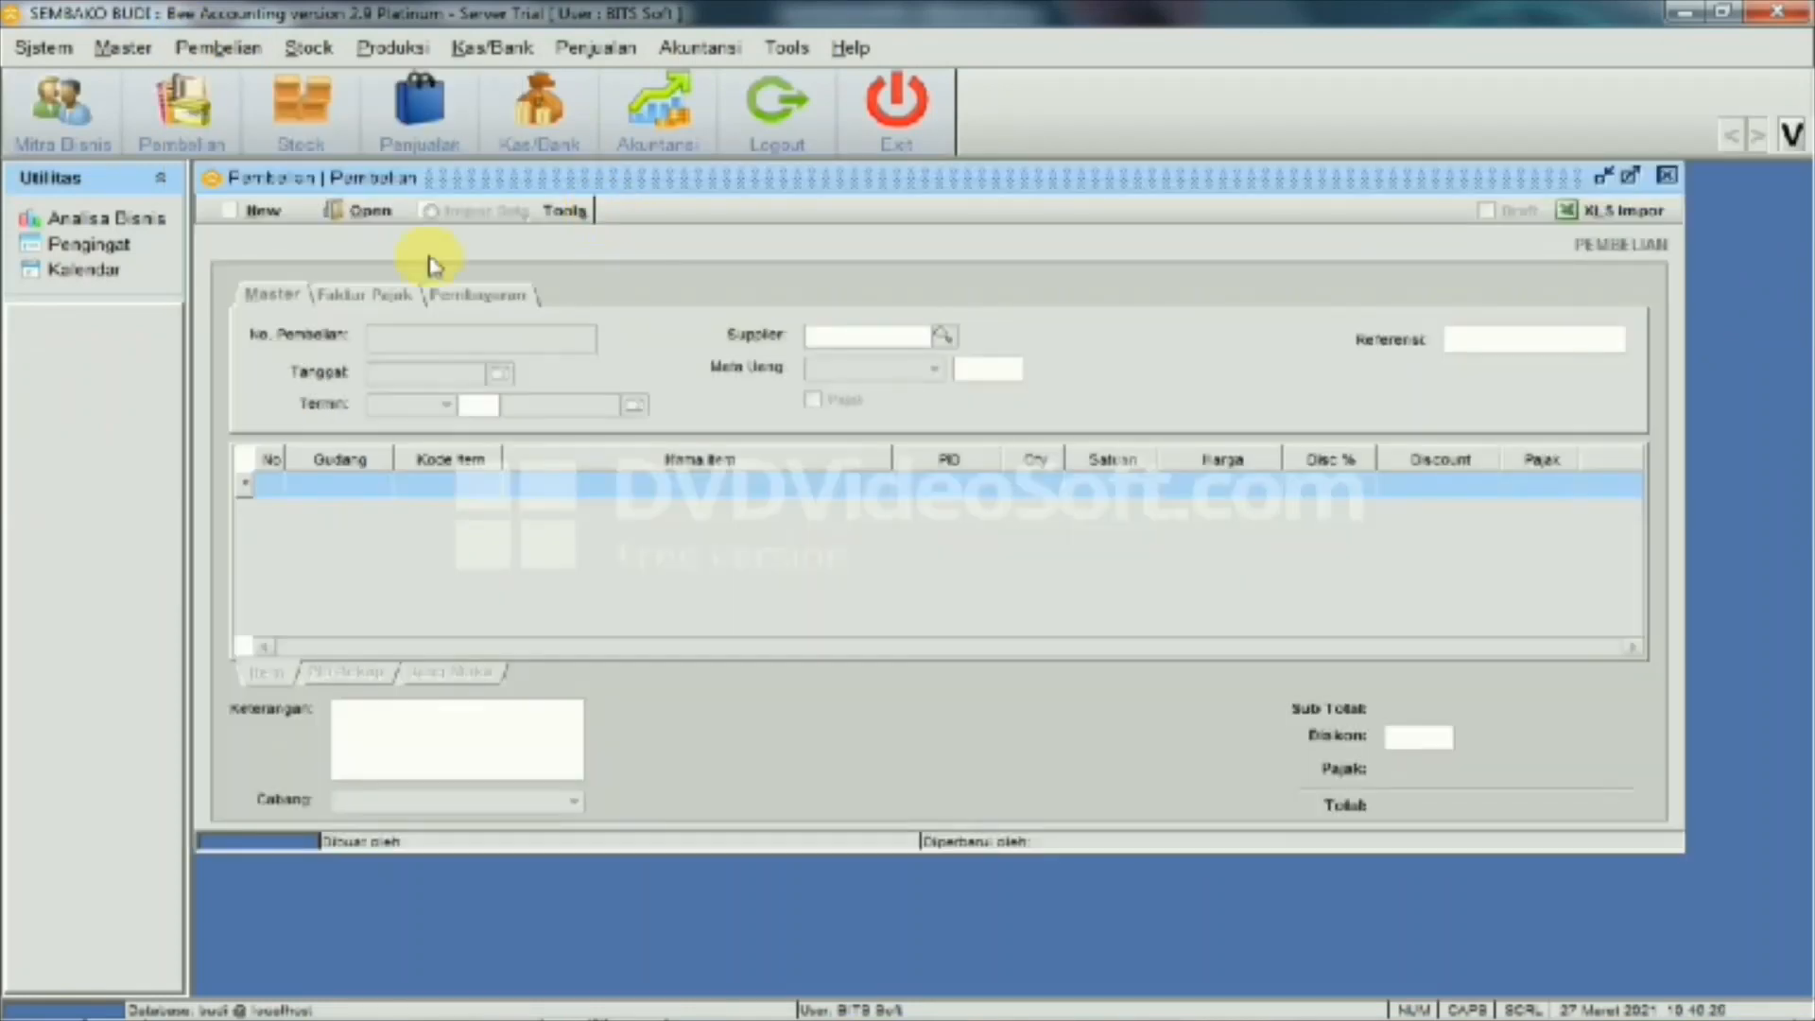
pyautogui.click(230, 216)
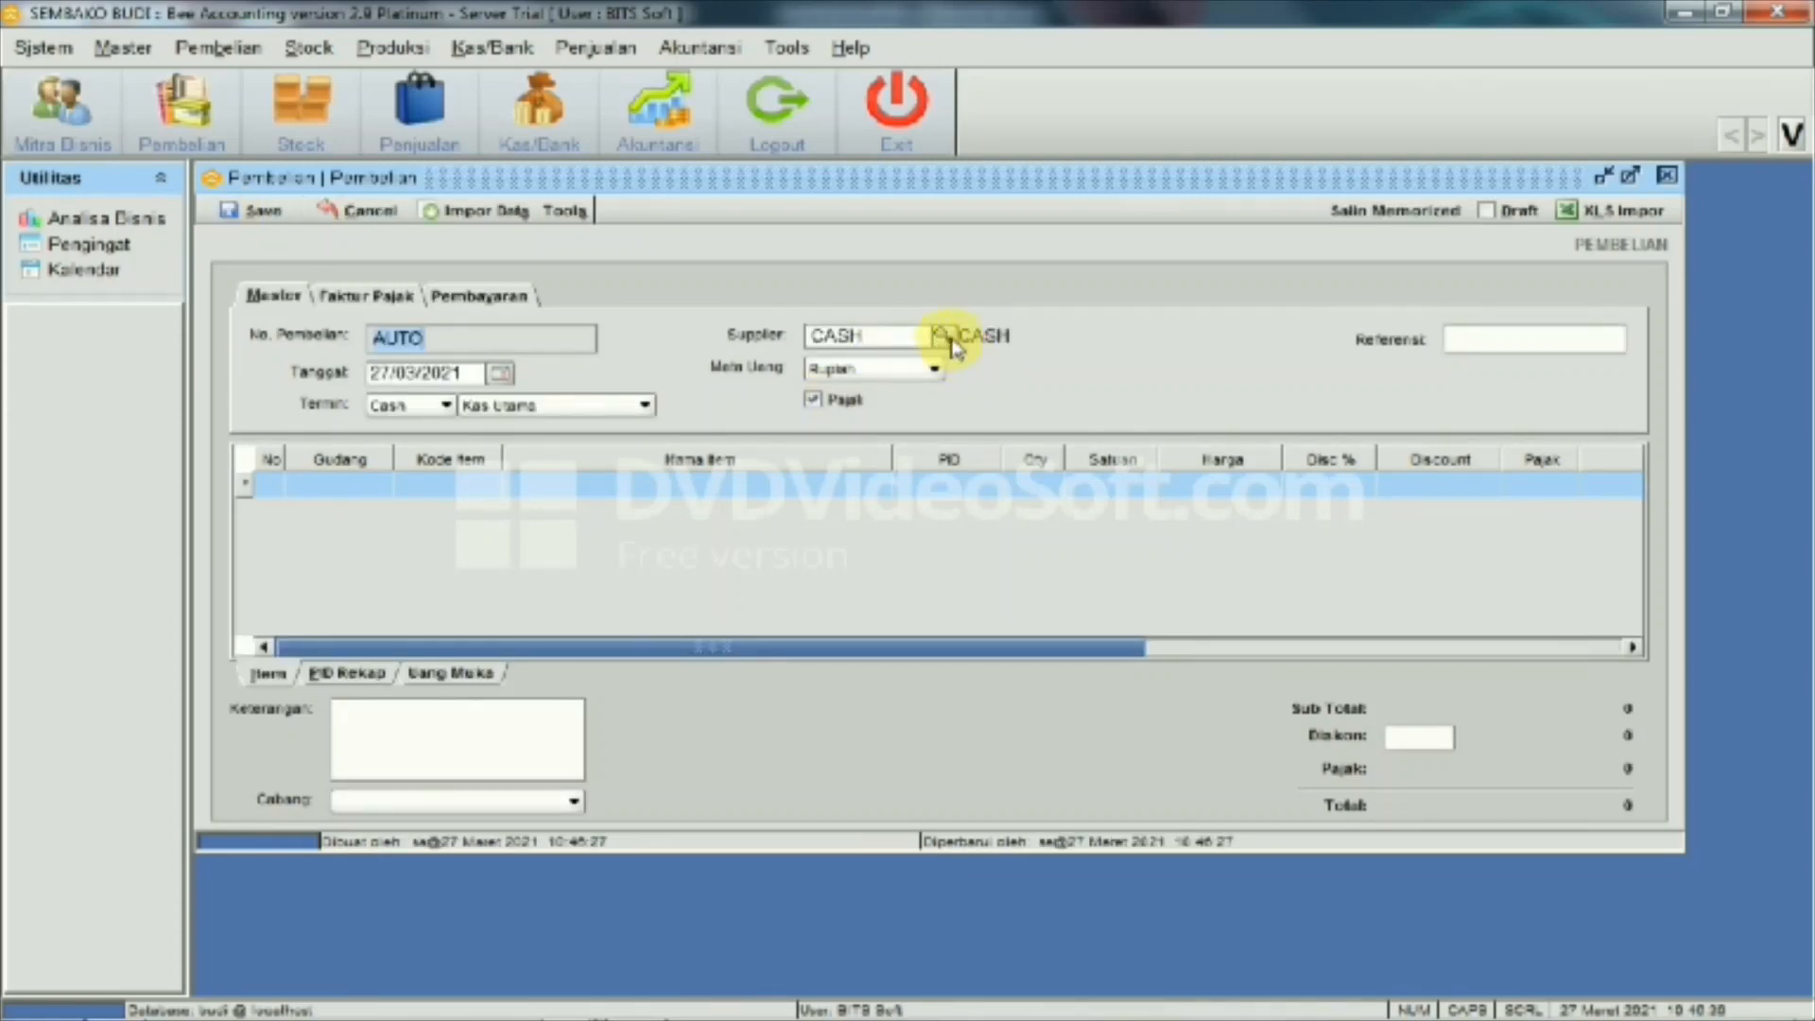
pyautogui.click(941, 340)
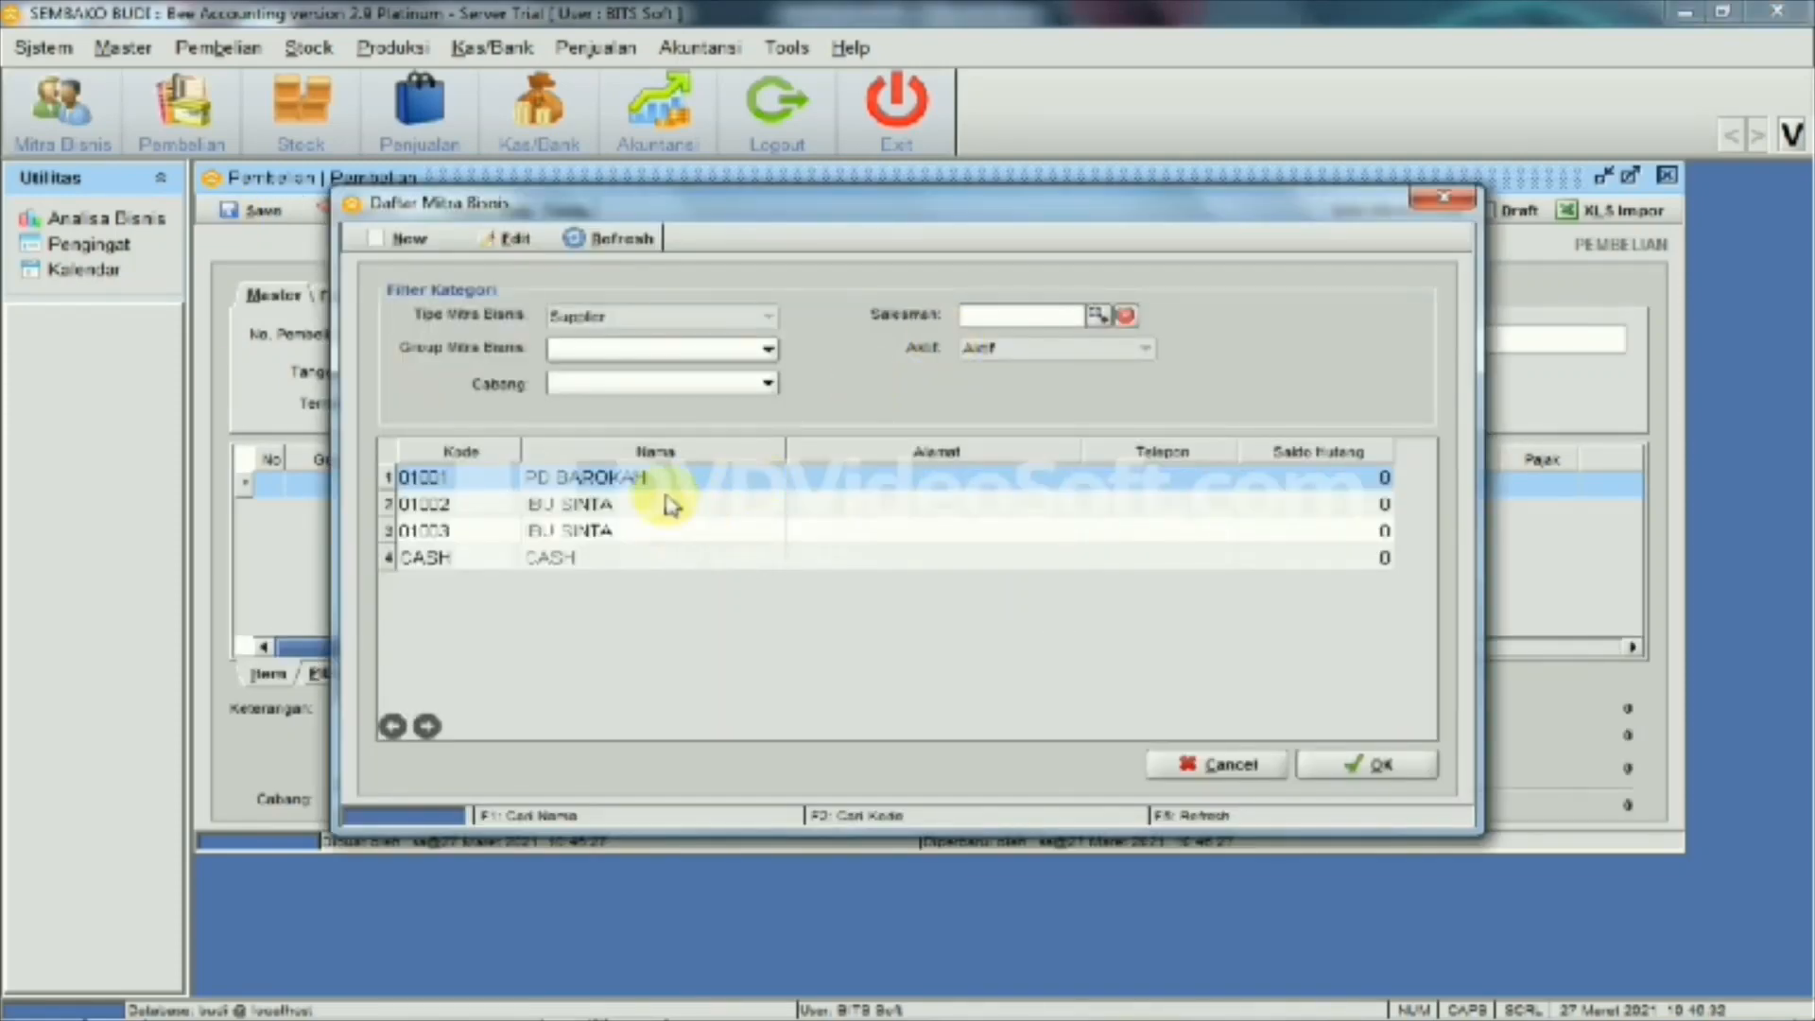
pyautogui.click(672, 482)
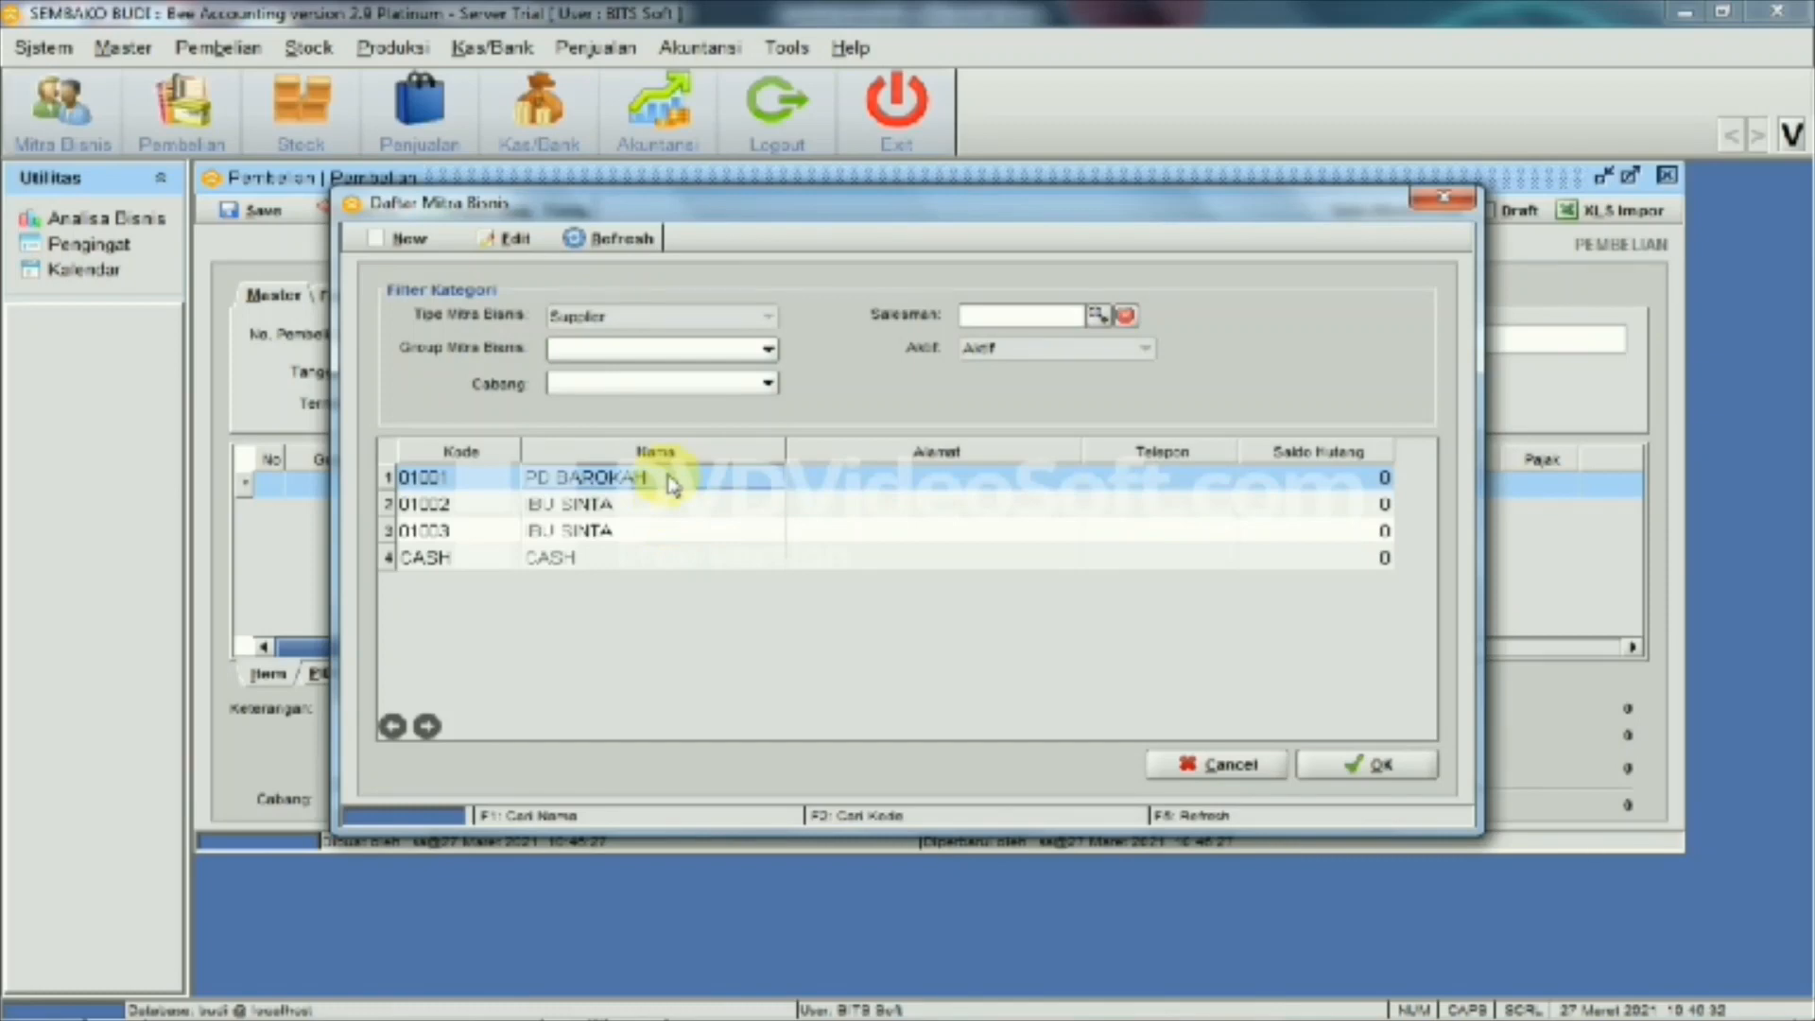
pyautogui.click(1378, 773)
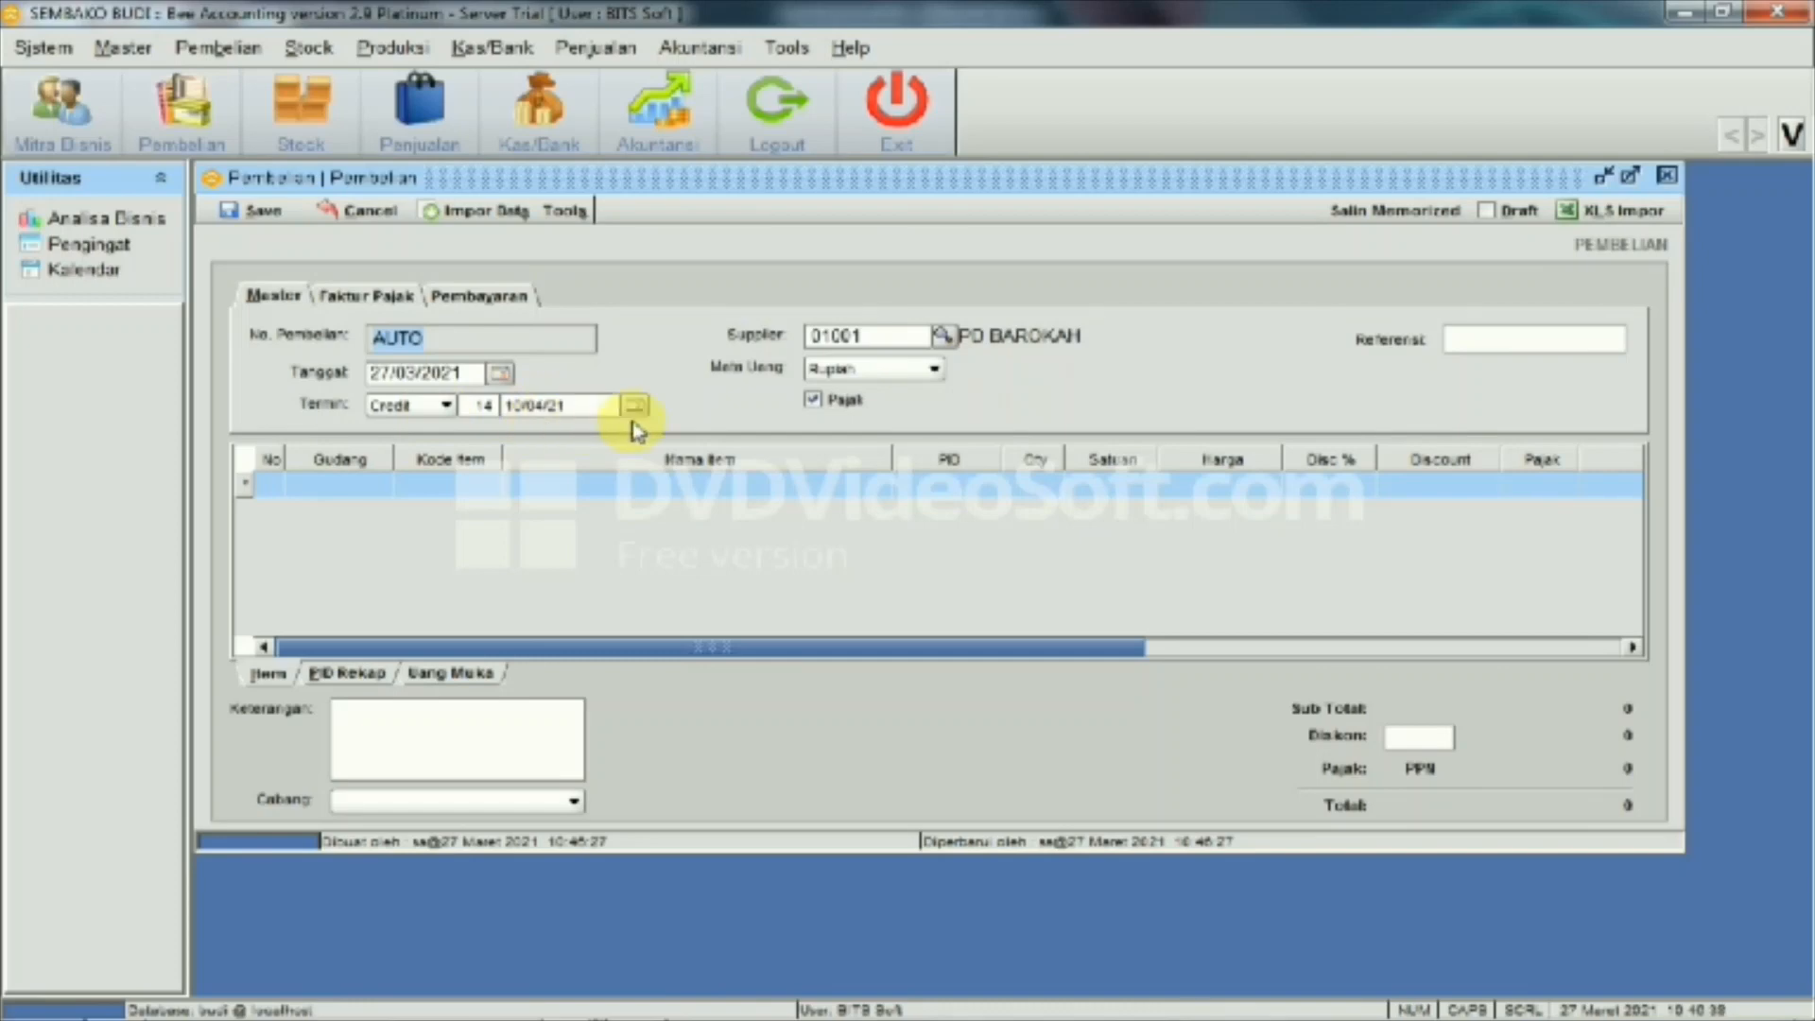
# Add item 001002 BERAS to the first purchase line
pyautogui.click(484, 488)
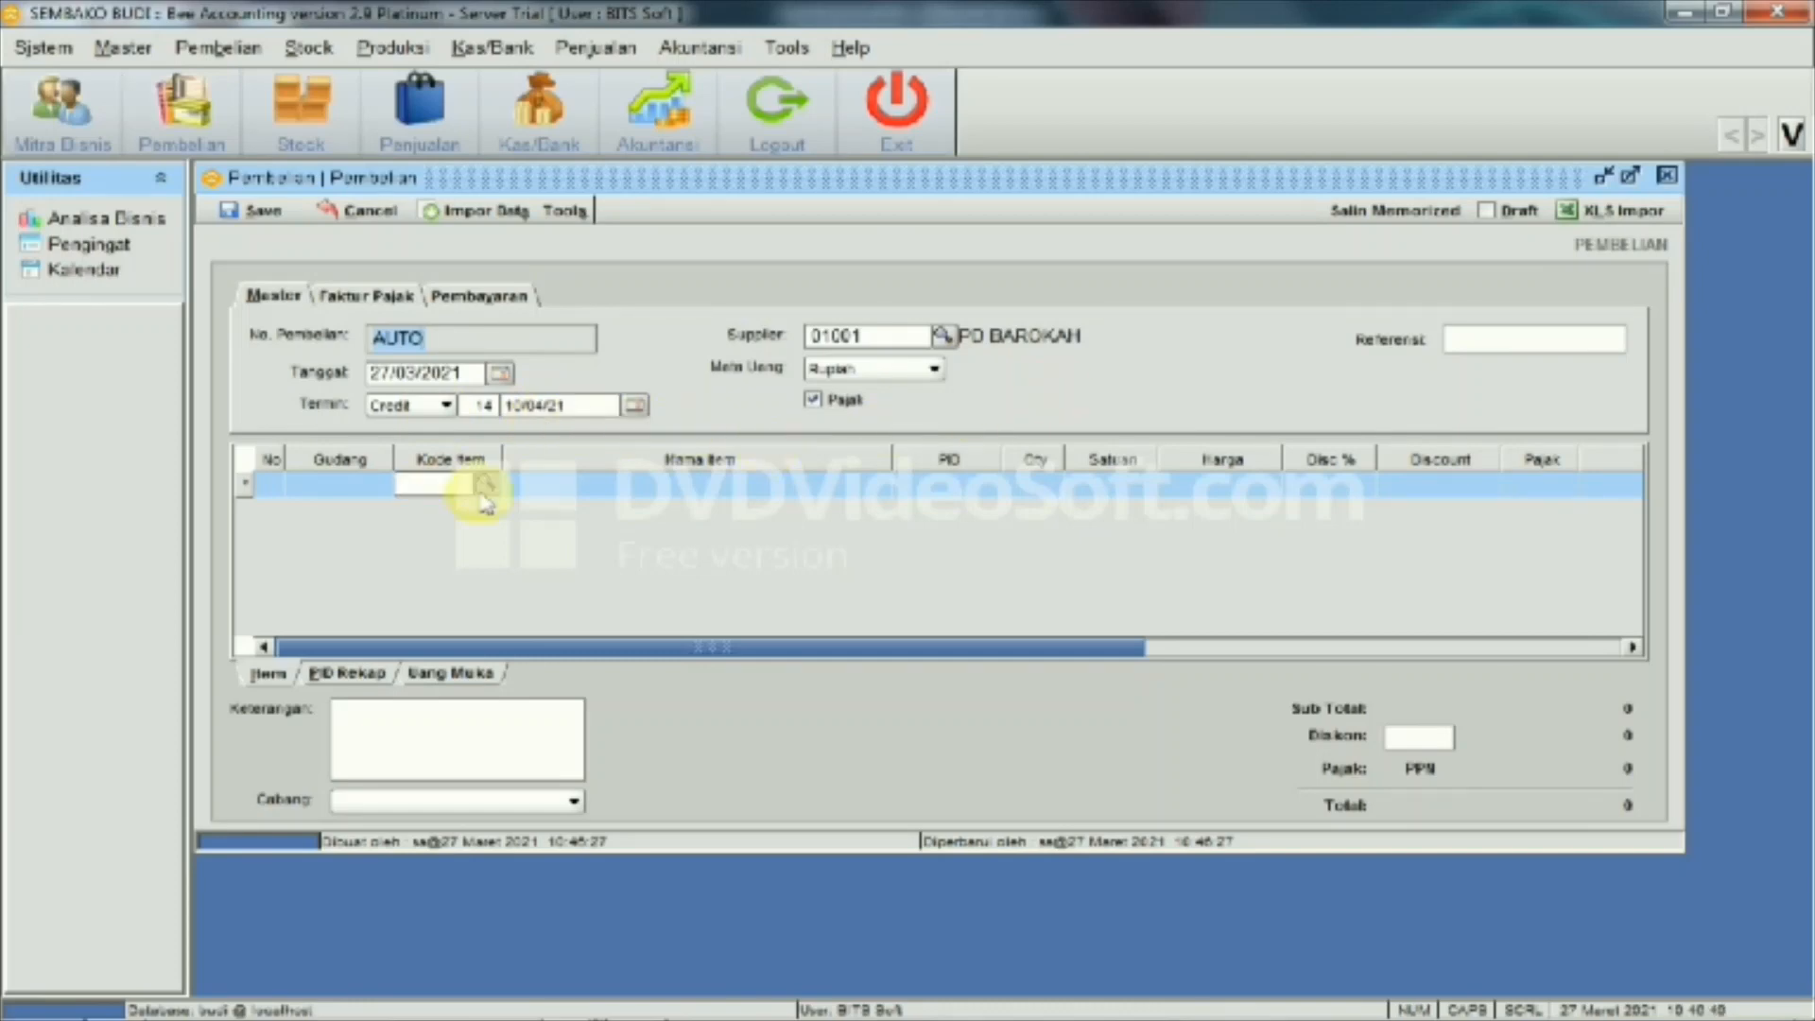
pyautogui.click(486, 487)
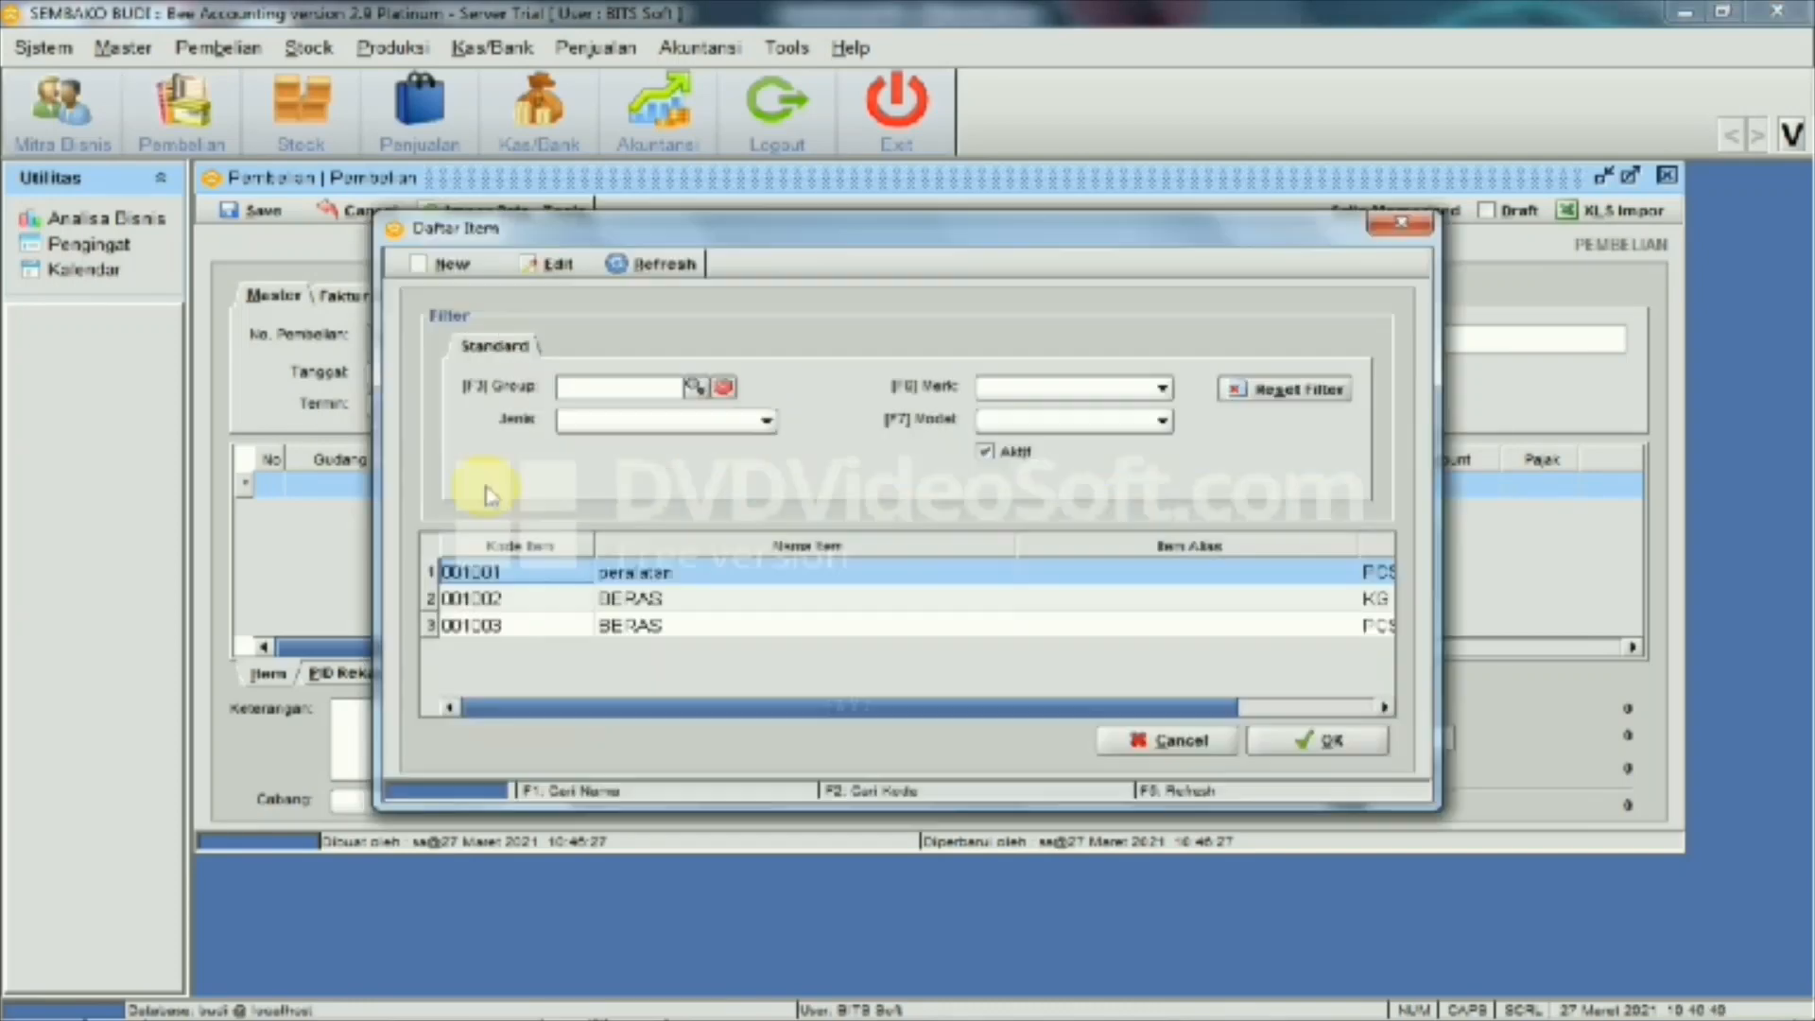
pyautogui.click(677, 602)
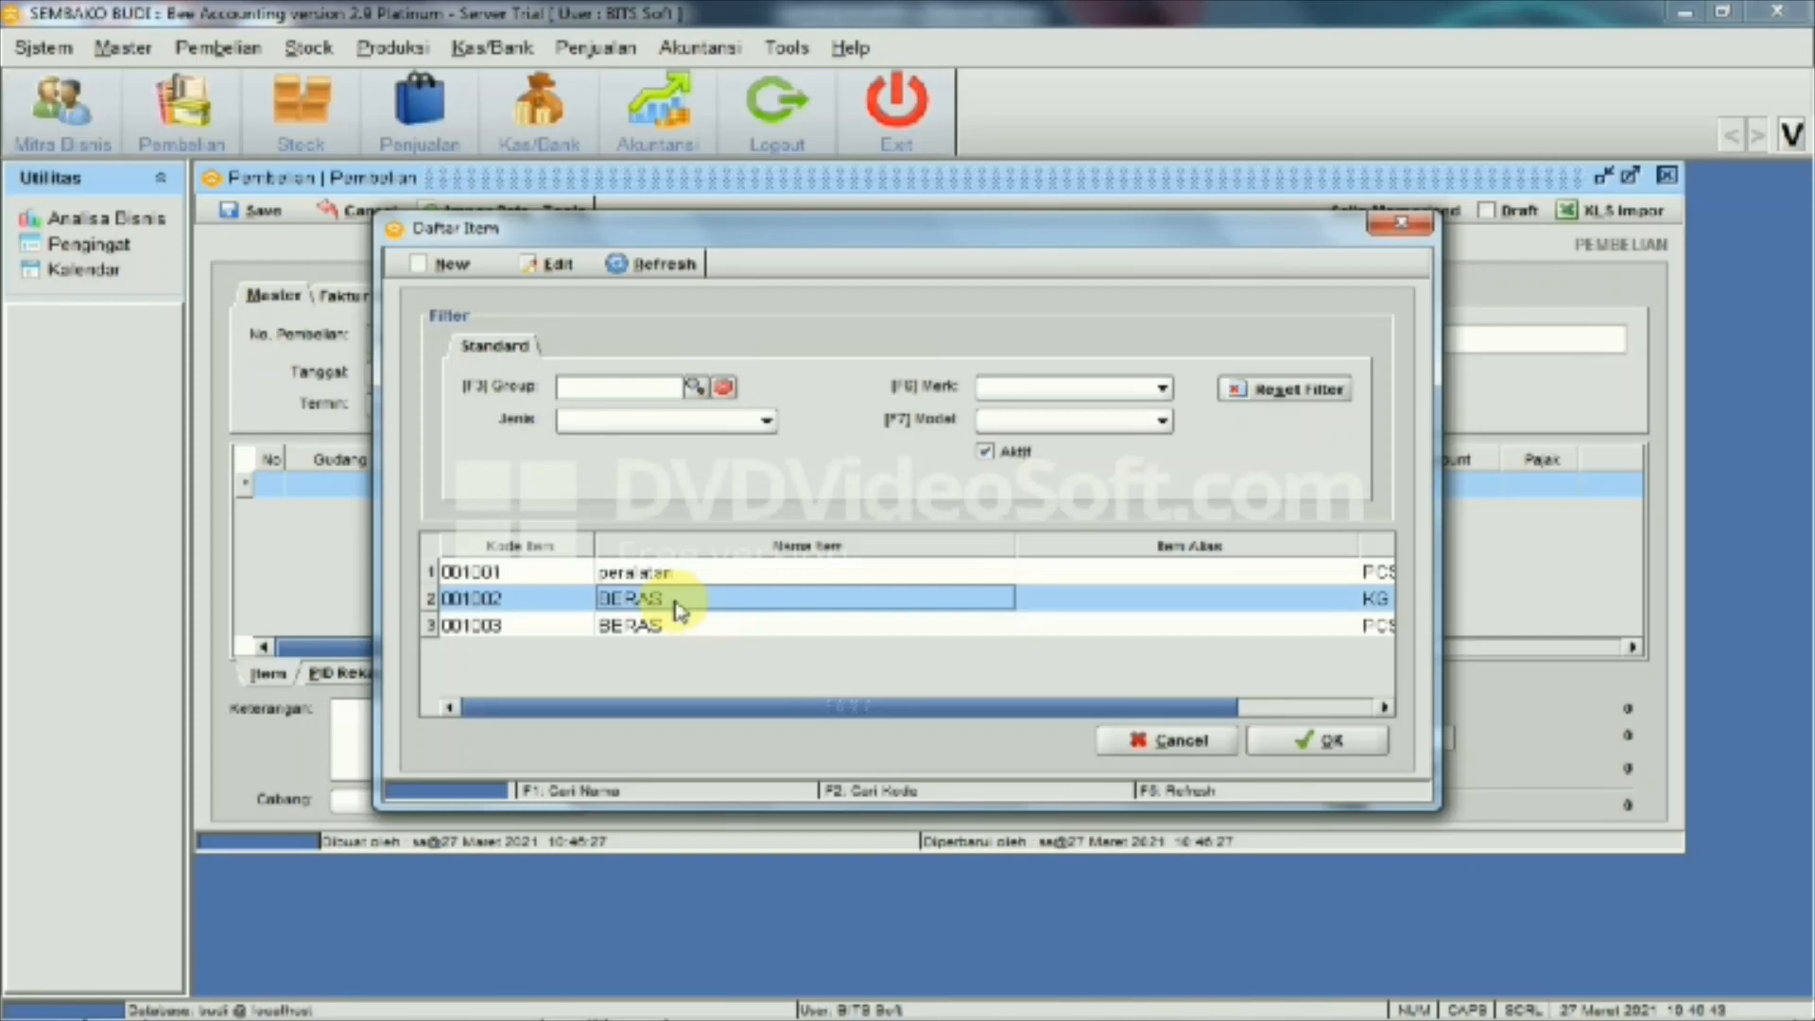
pyautogui.click(1291, 750)
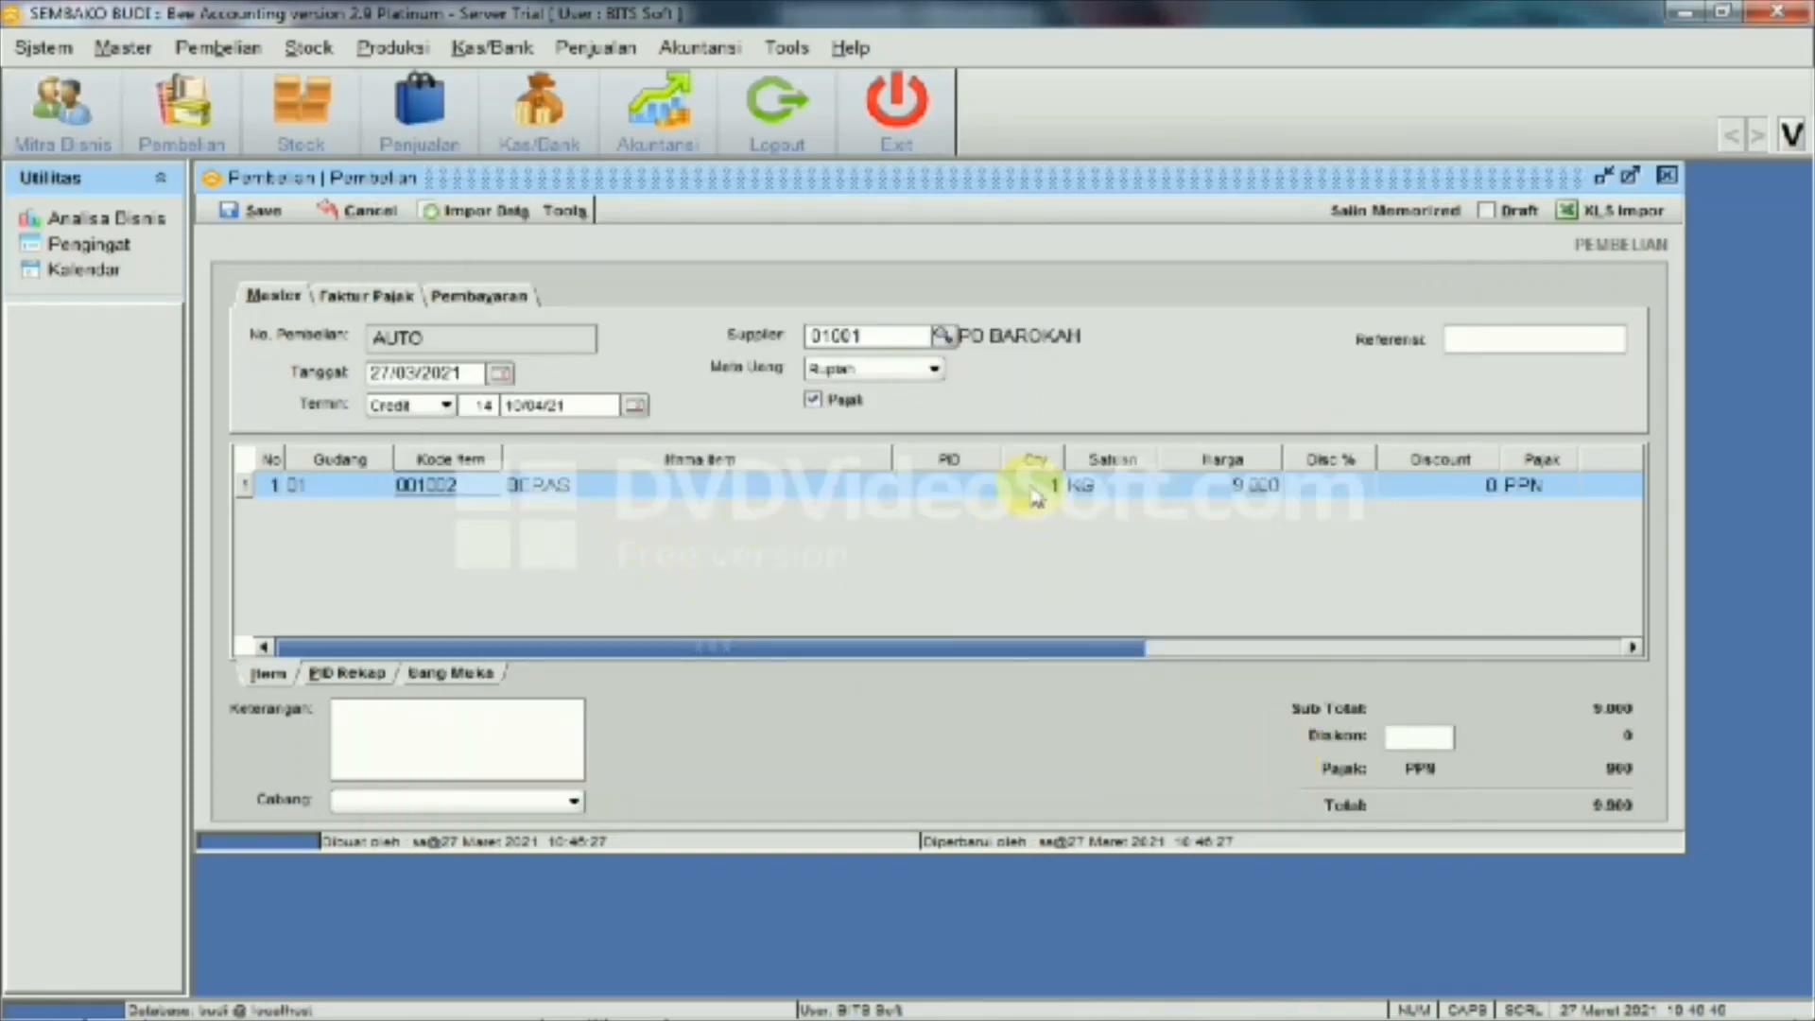
# Enter quantity 1.000 for BERAS and remove tax from the purchase
pyautogui.click(1036, 491)
pyautogui.click(1036, 486)
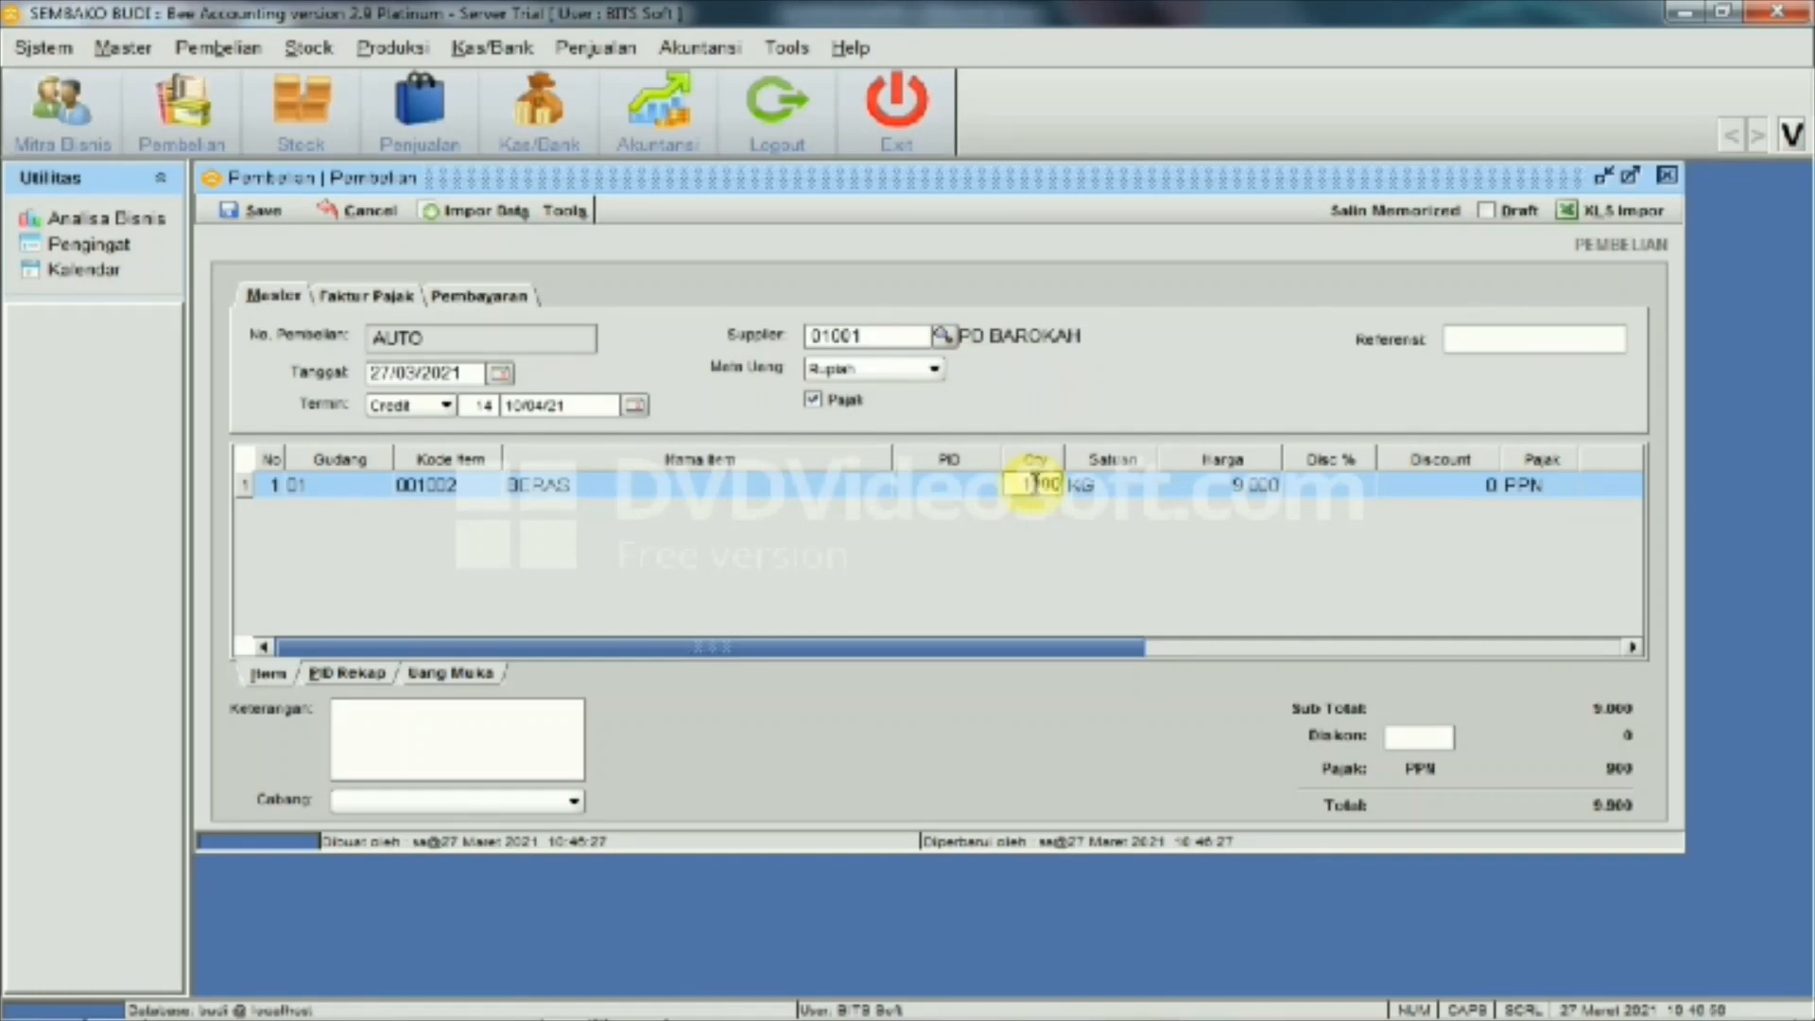
pyautogui.write('000')
pyautogui.press('Return')
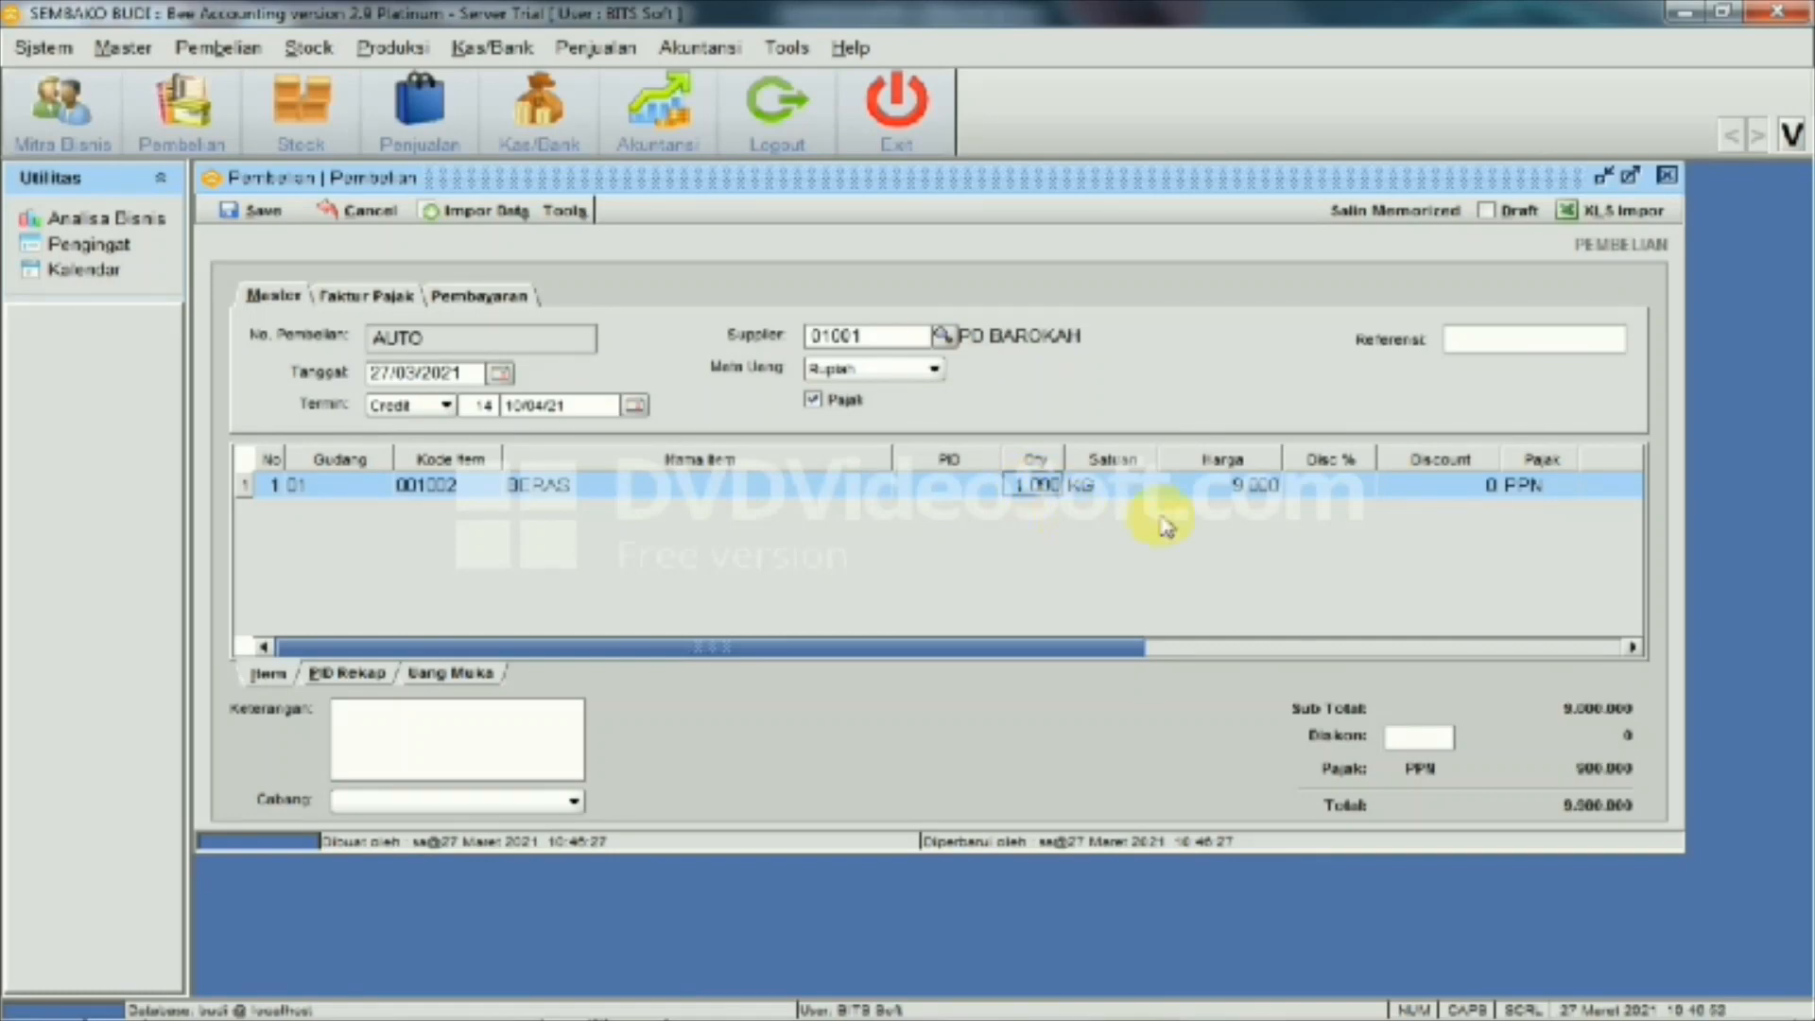
pyautogui.click(813, 401)
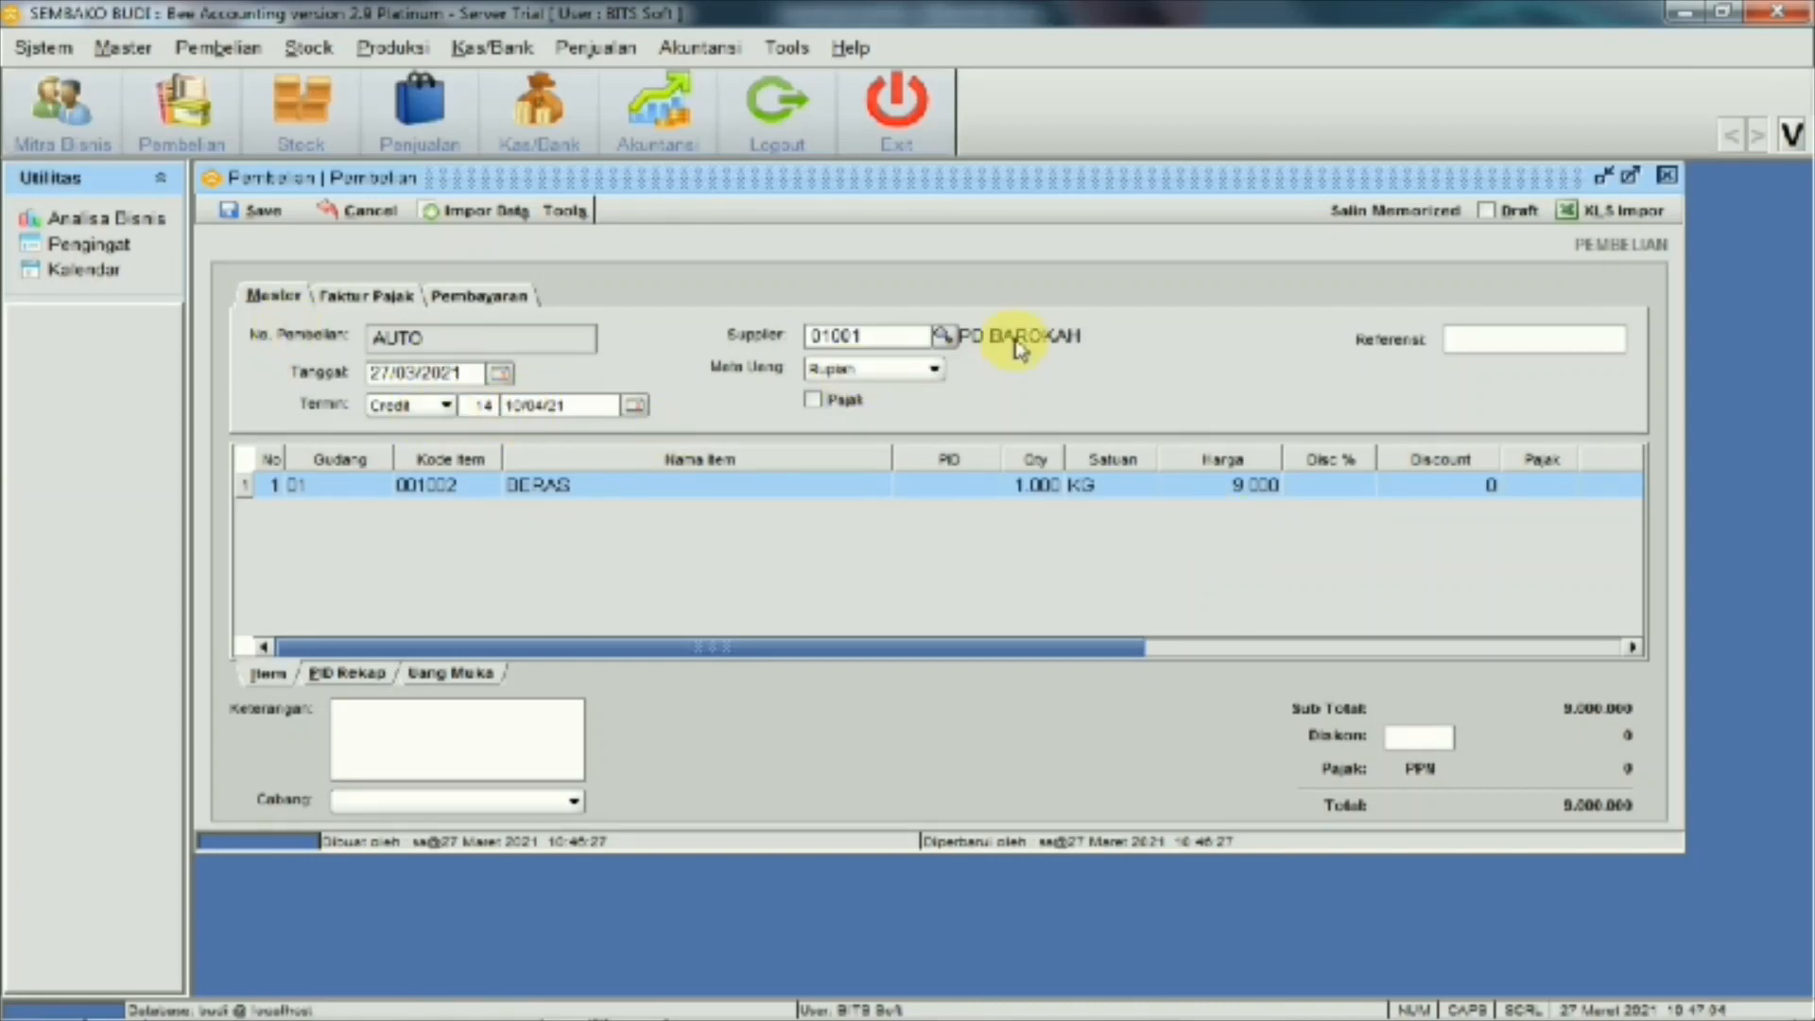
# Save the purchase as BL00001002 without printing it
pyautogui.click(253, 212)
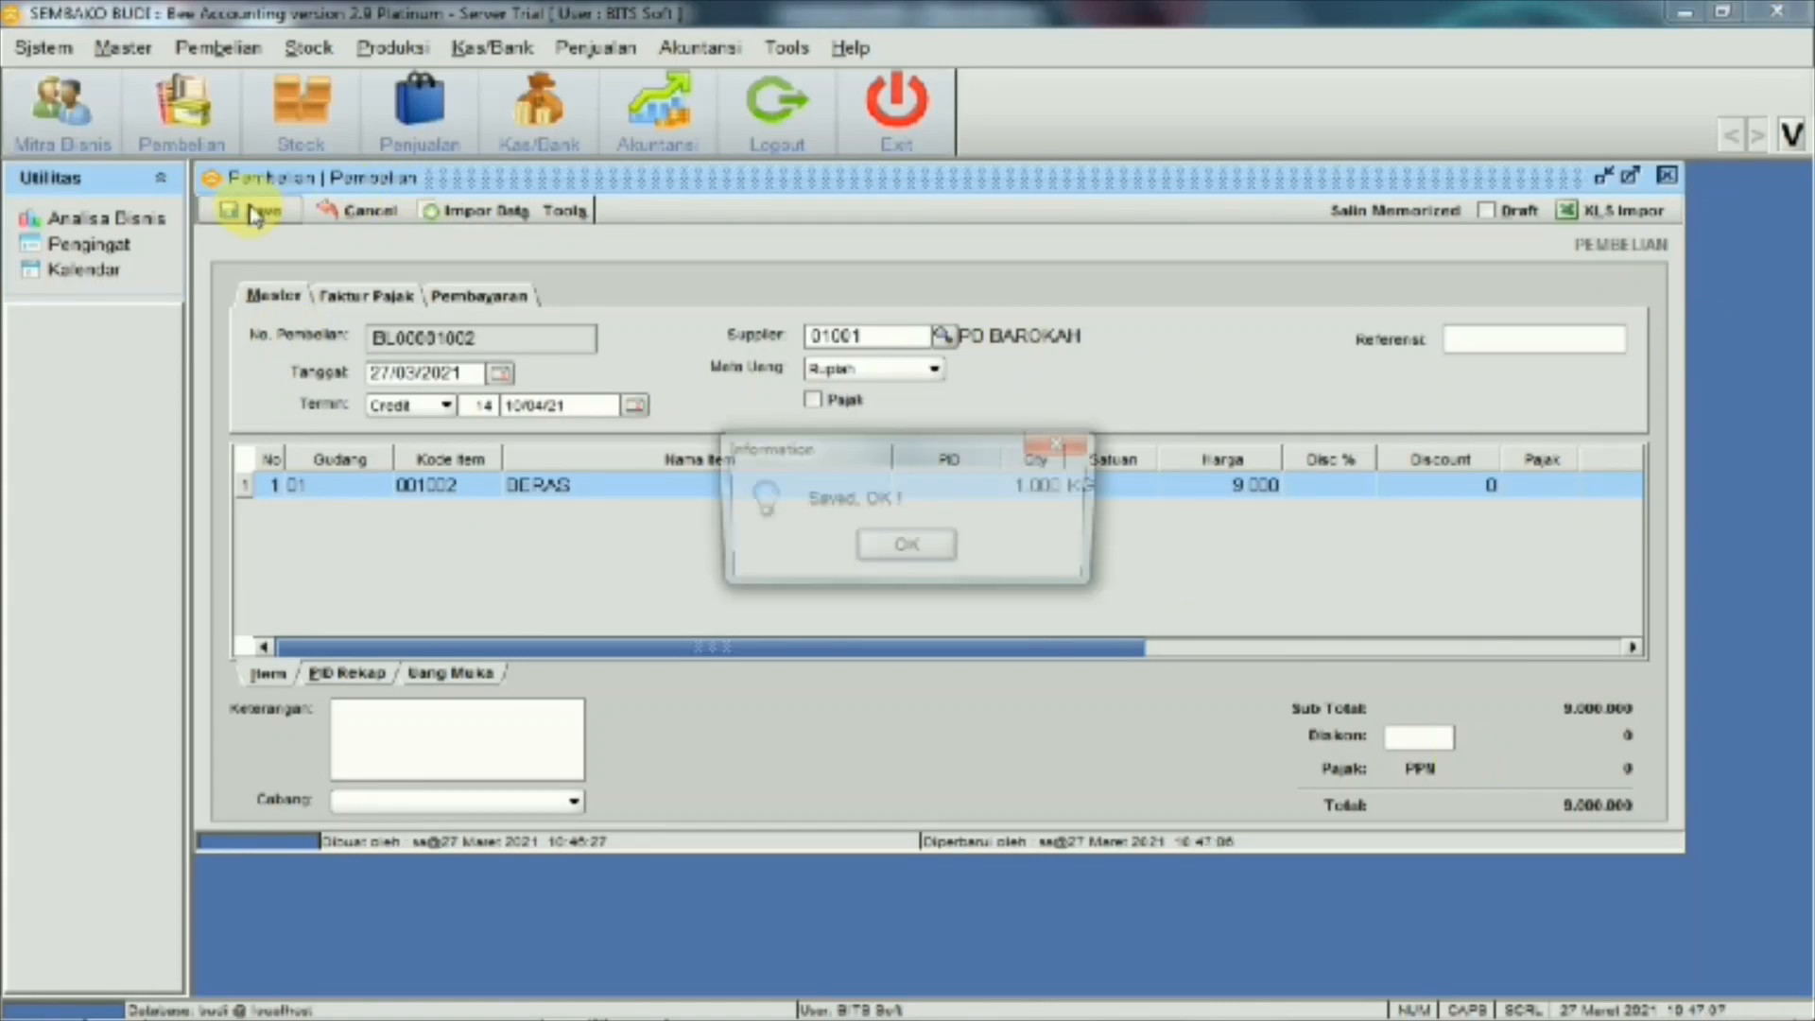
pyautogui.click(862, 550)
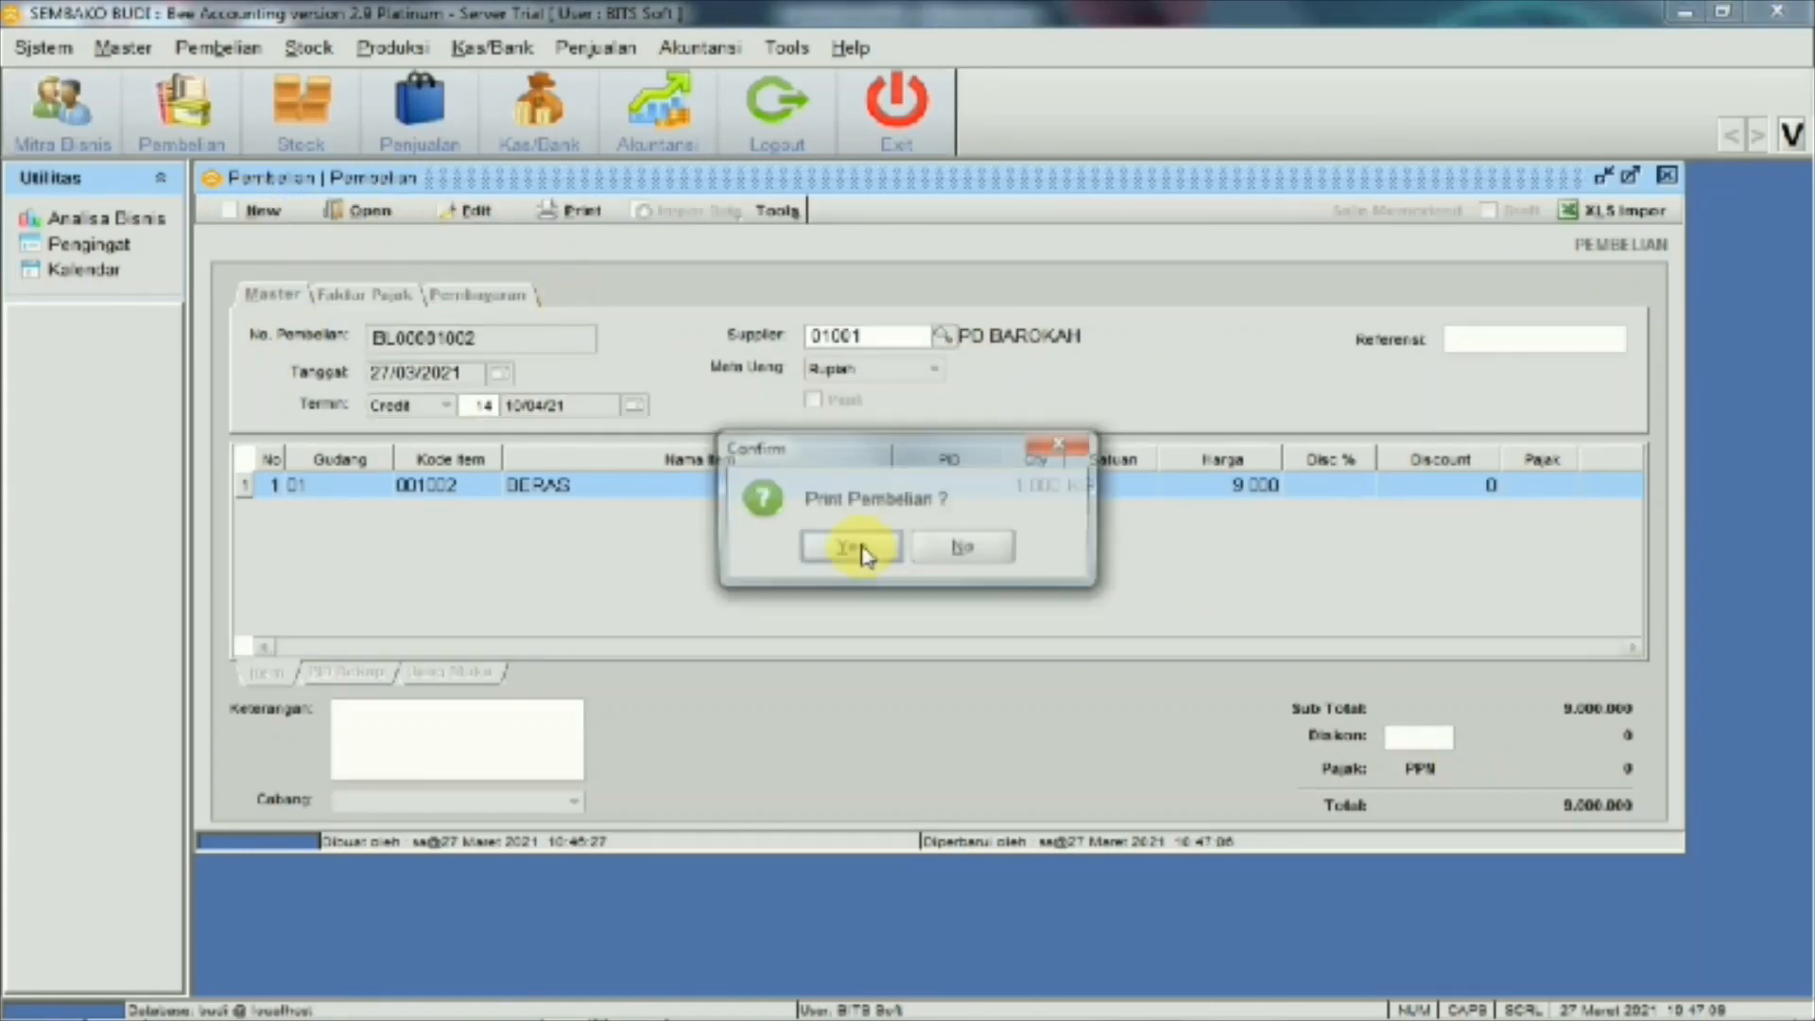
pyautogui.click(958, 567)
pyautogui.click(218, 47)
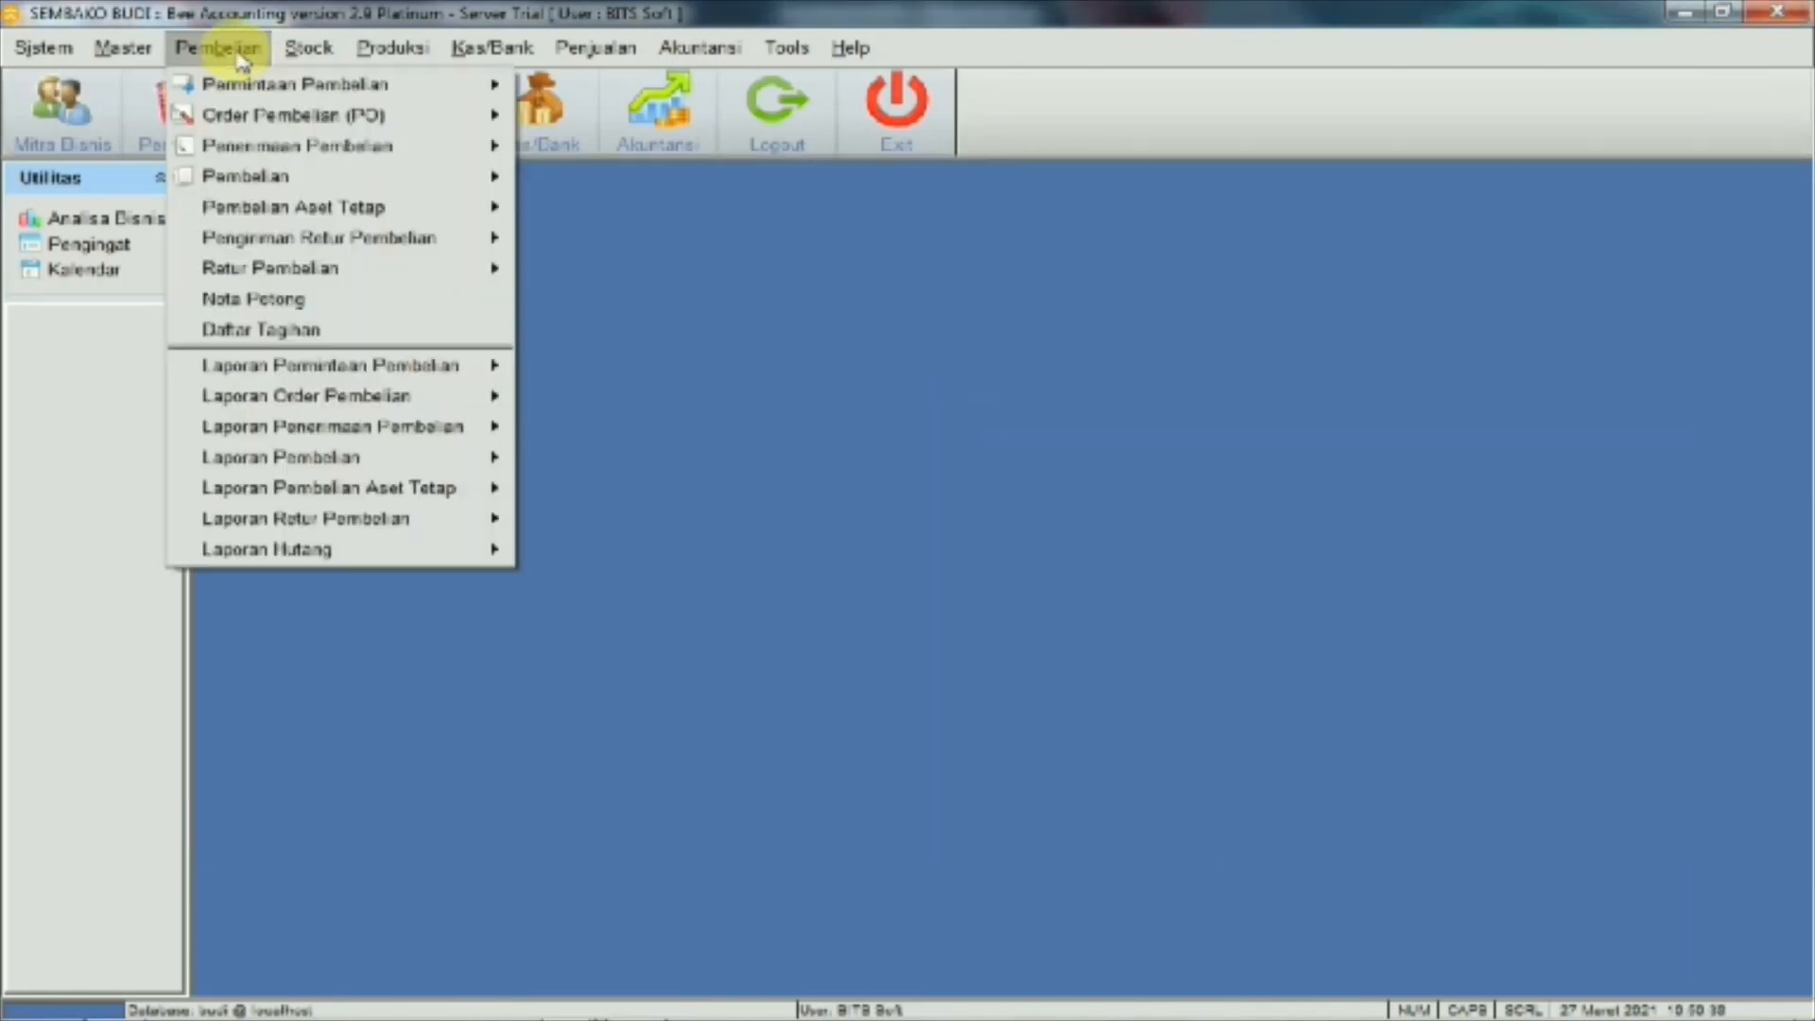
pyautogui.moveTo(457, 554)
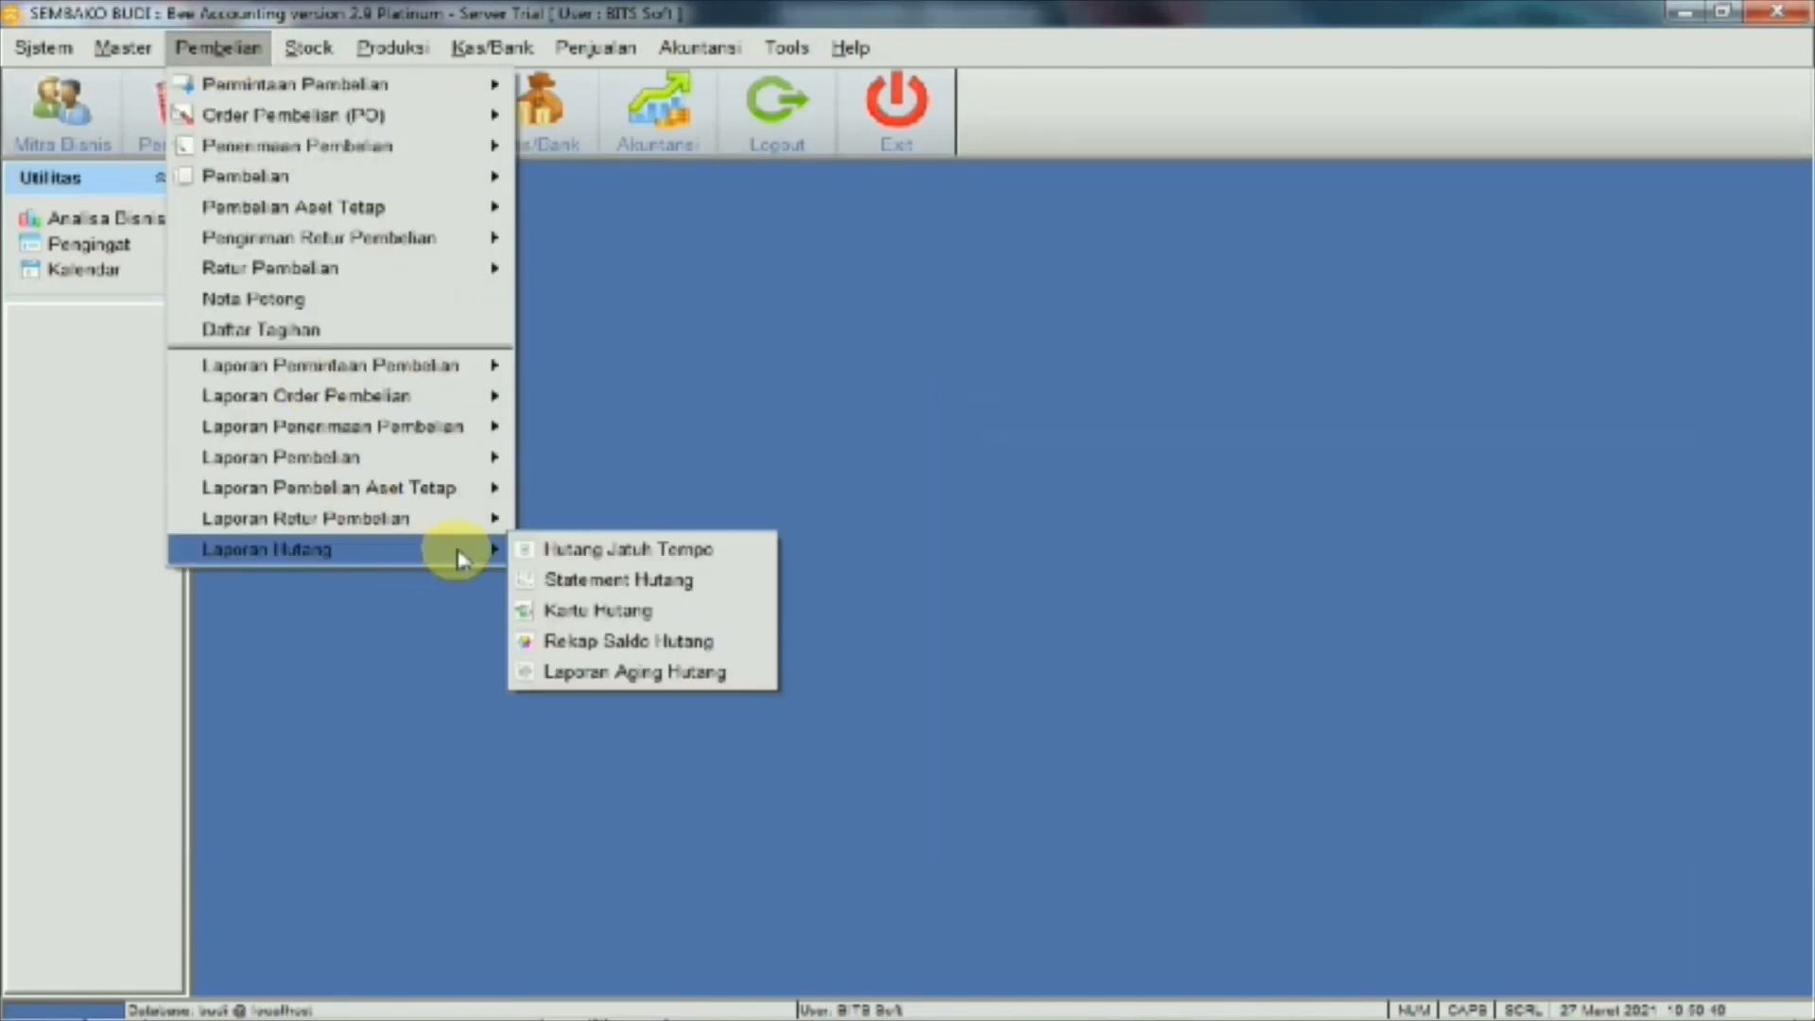
# Preview the Statement Hutang showing BL00001002 owing 9.000.000, then close the preview
pyautogui.click(536, 578)
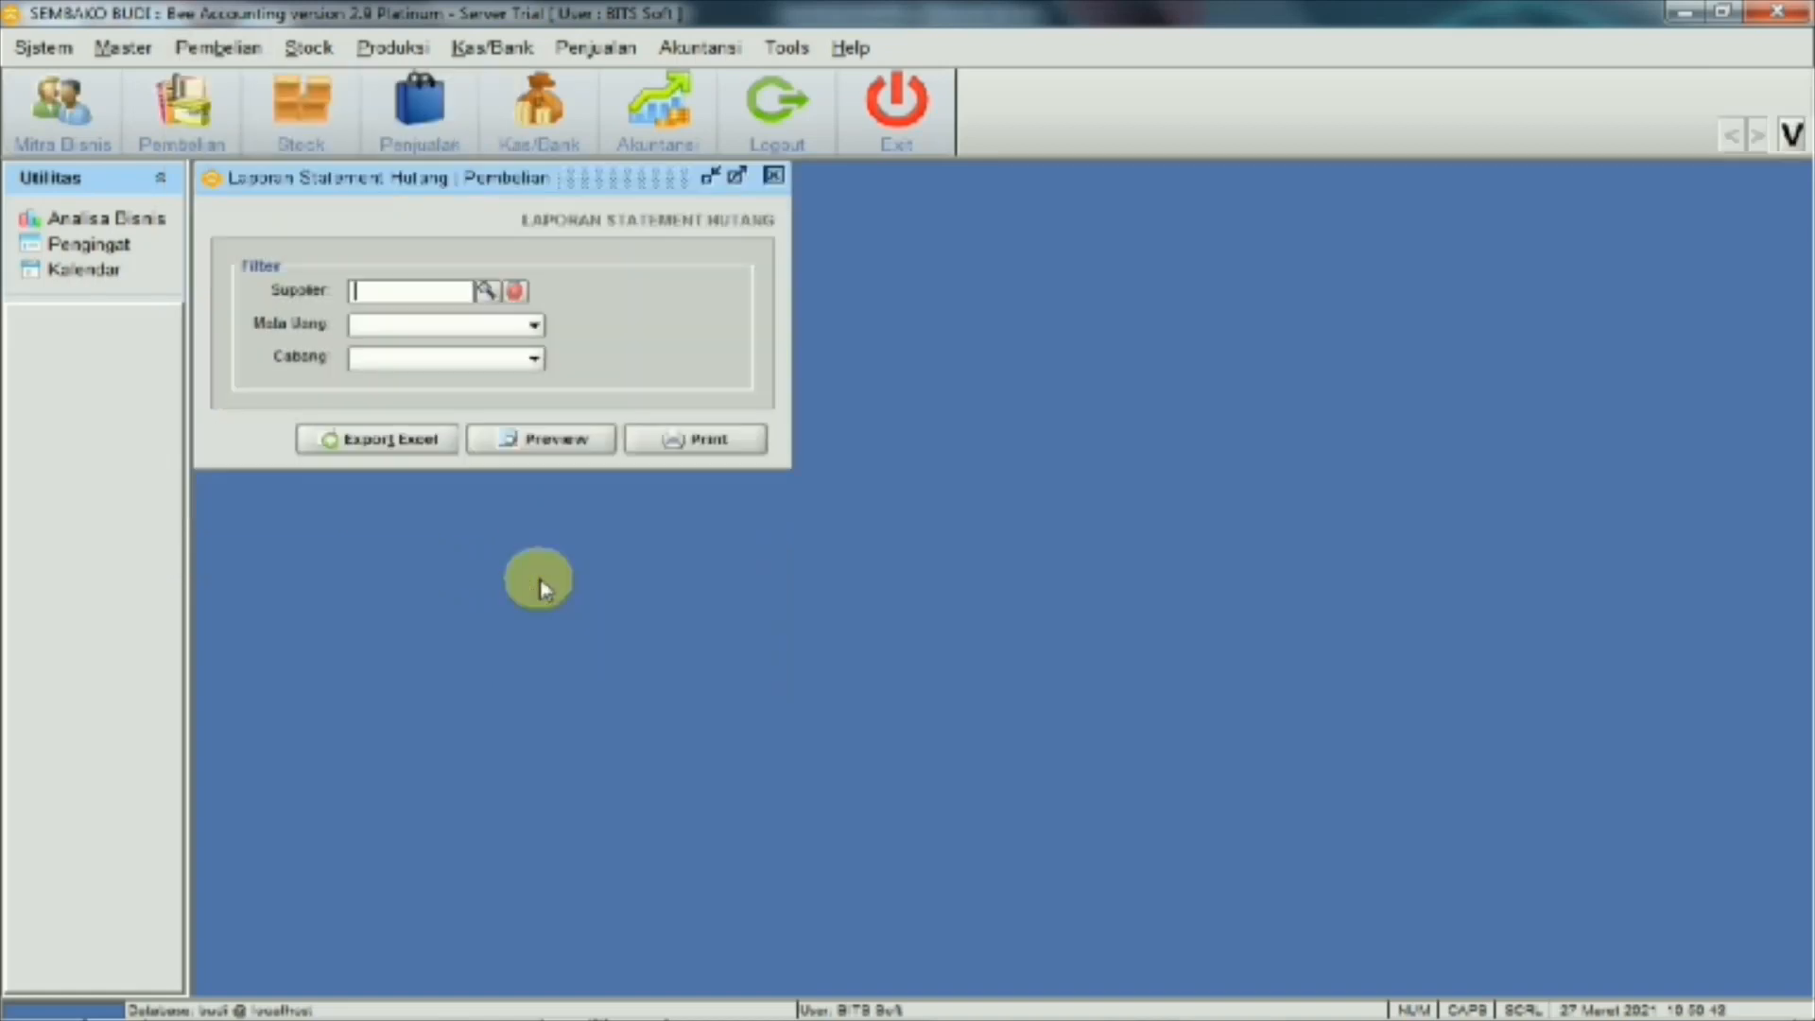
pyautogui.click(537, 444)
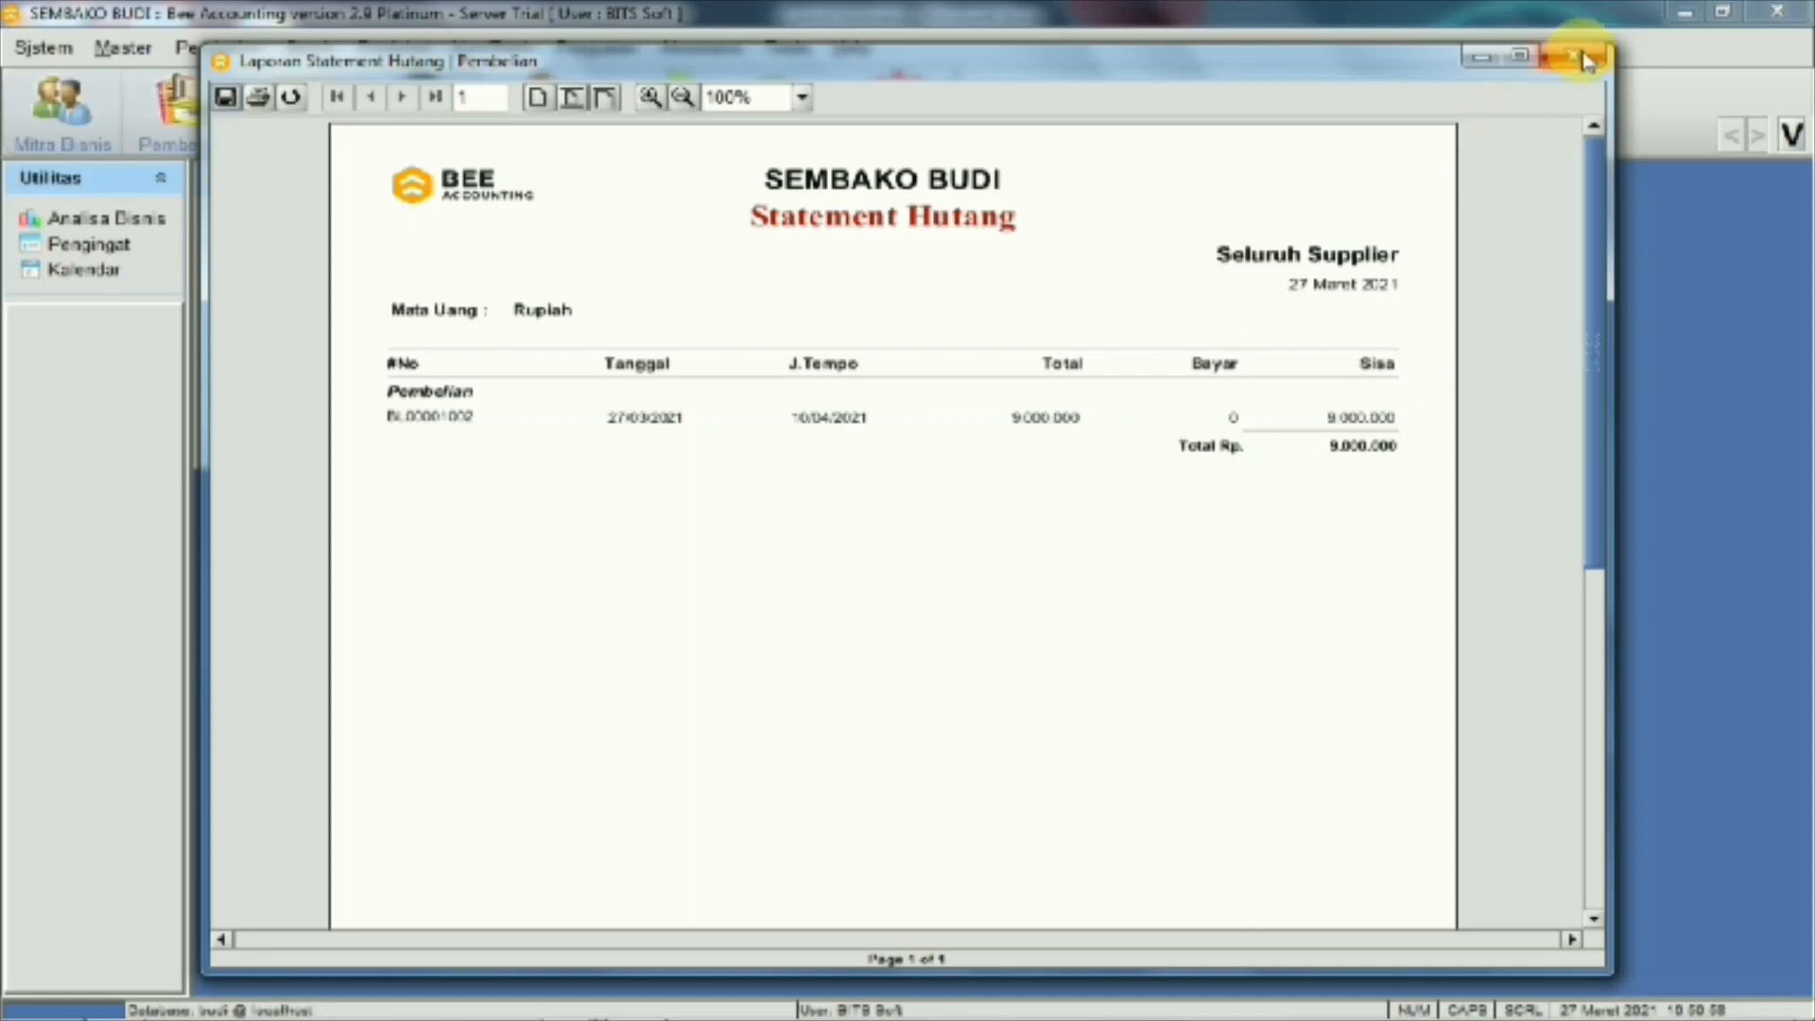
pyautogui.click(1572, 62)
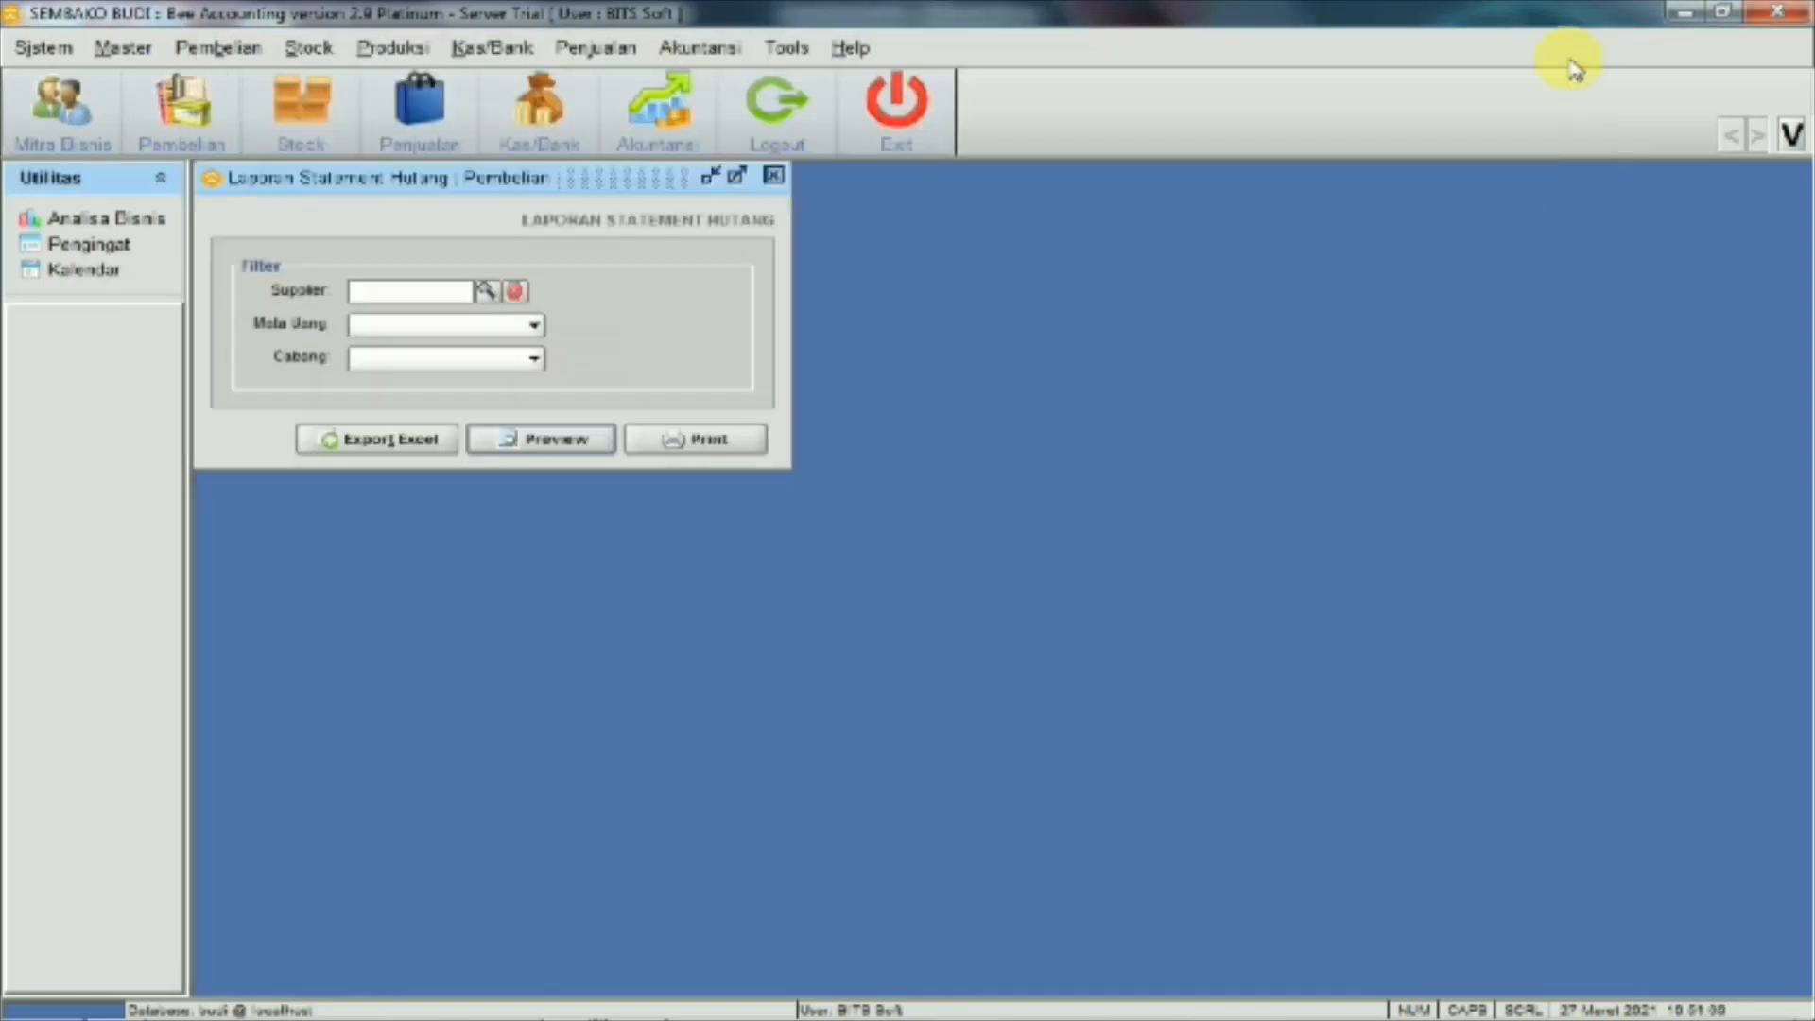
# Preview the Neraca report from Laporan Akuntansi, scroll through it, and close it
pyautogui.click(698, 47)
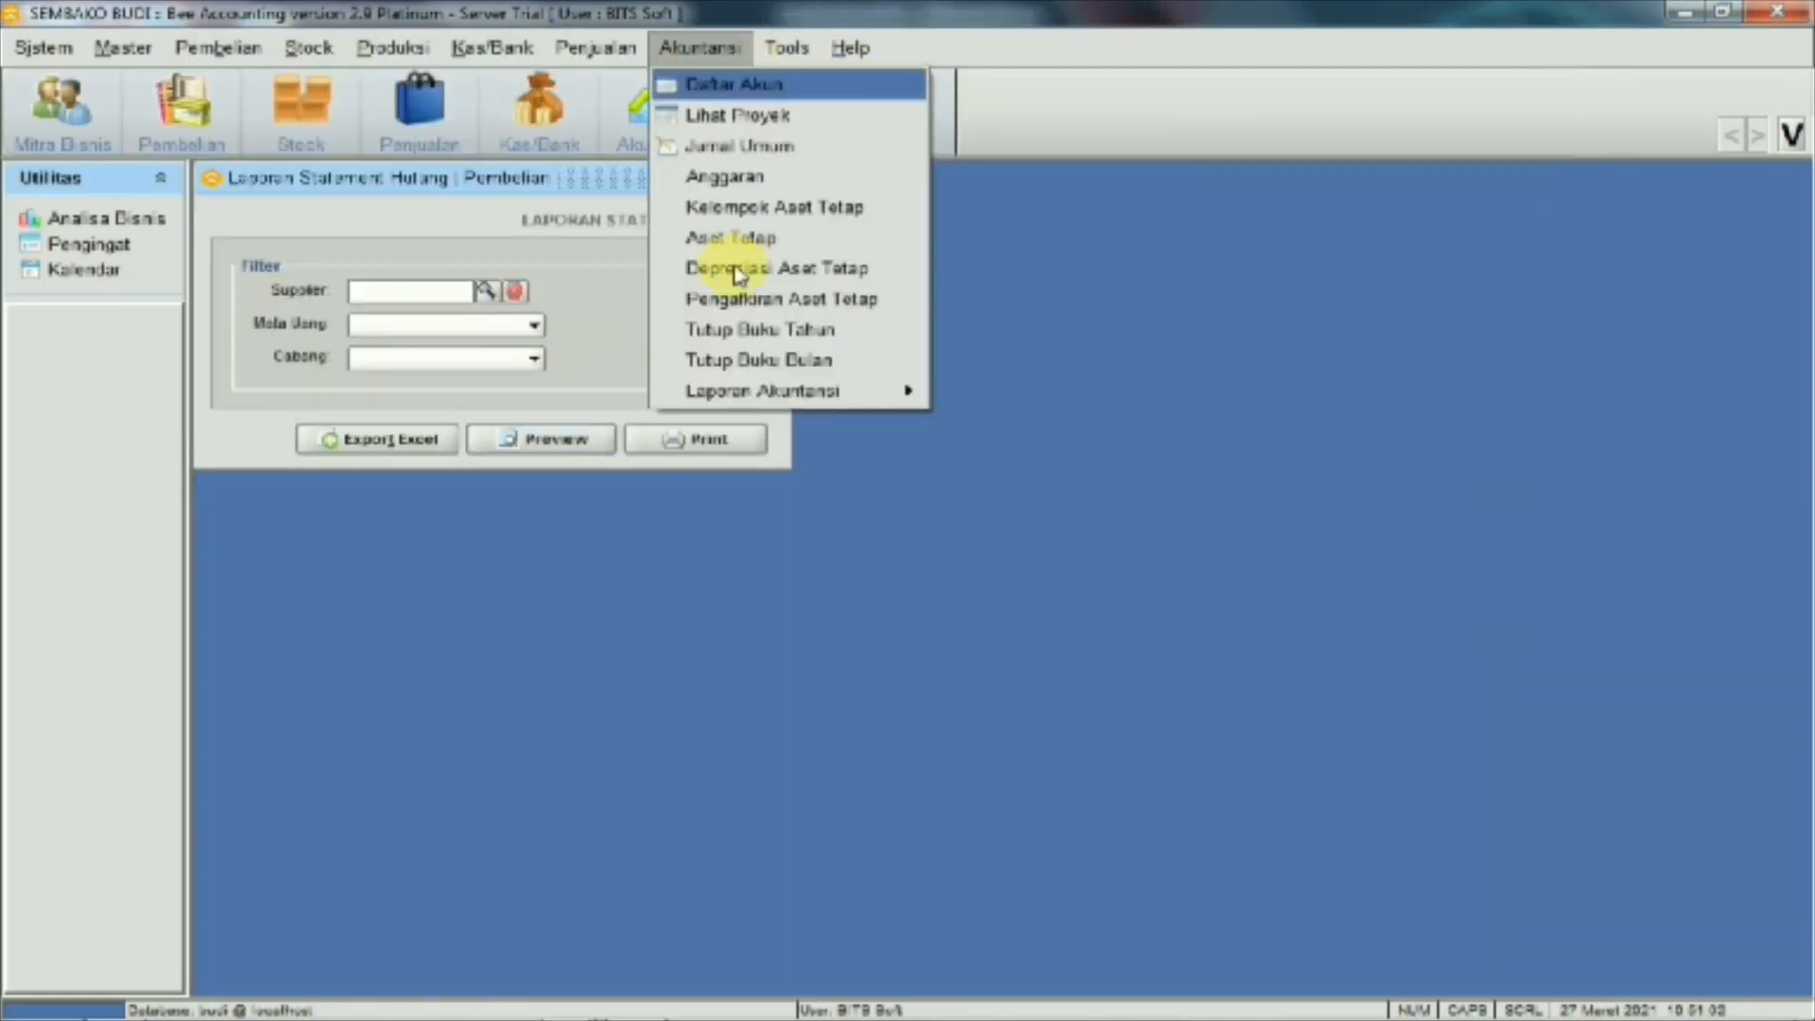
pyautogui.moveTo(830, 391)
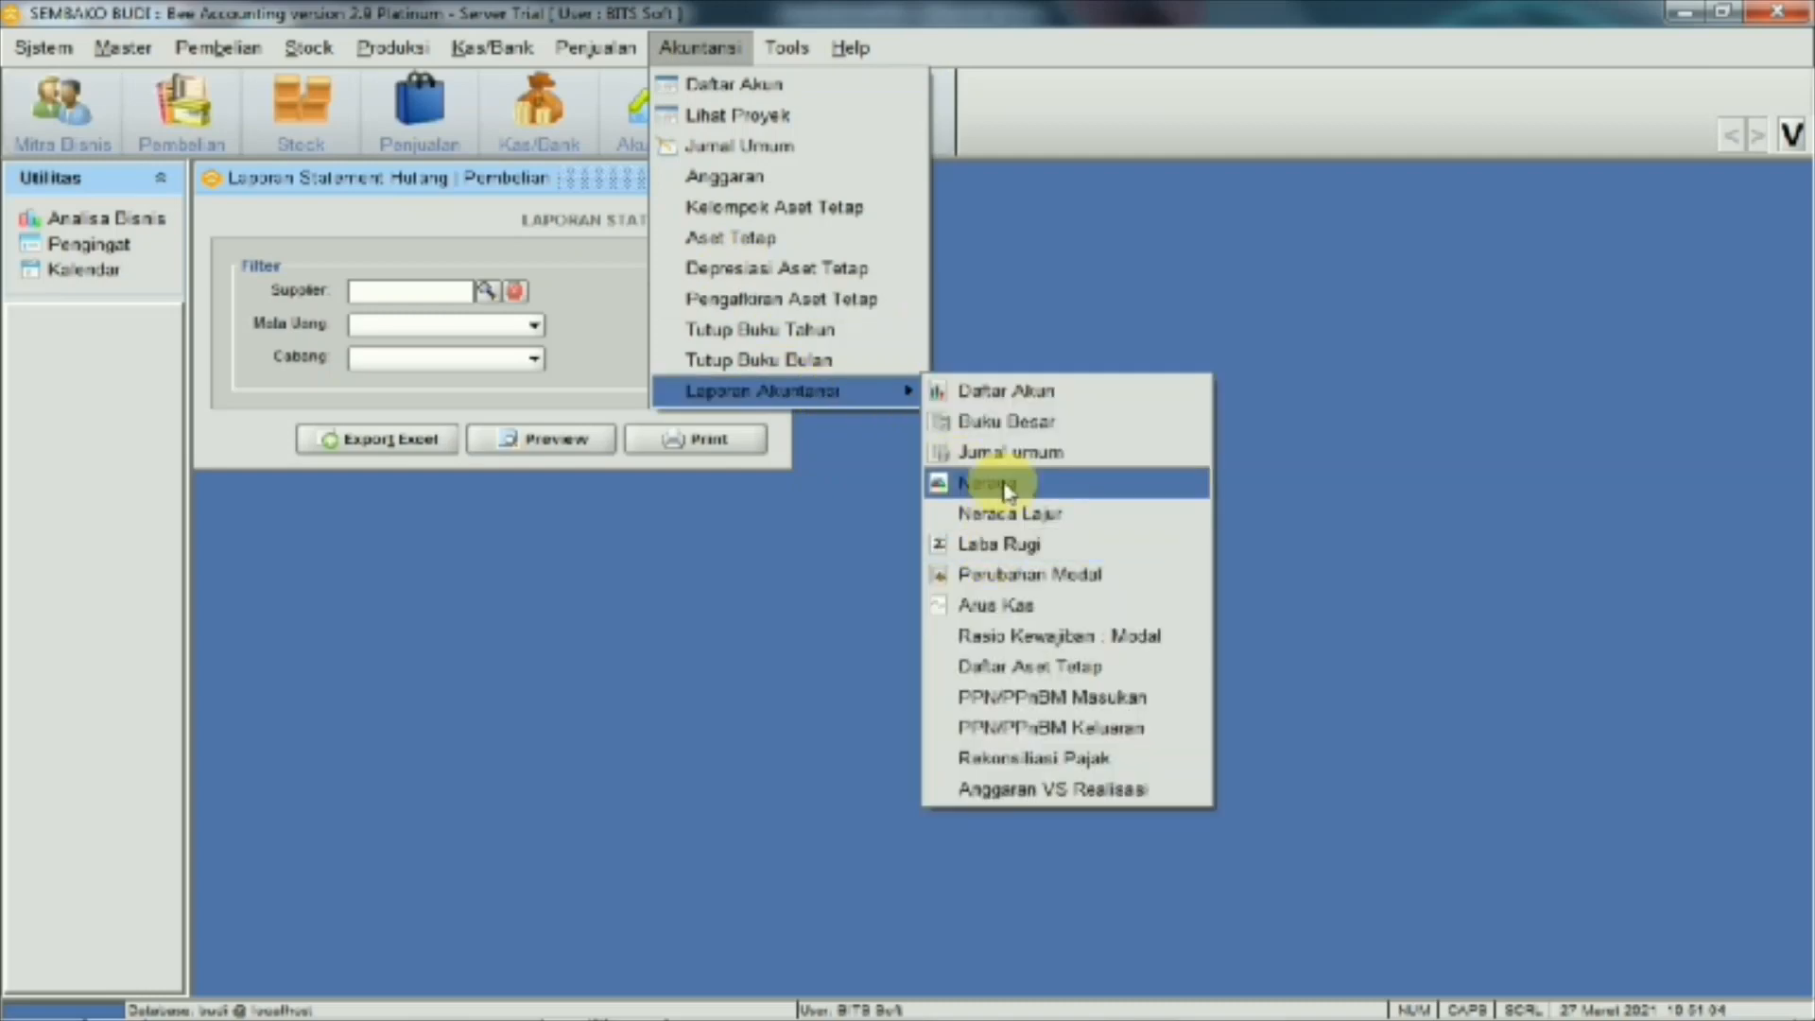
pyautogui.click(964, 482)
pyautogui.click(602, 455)
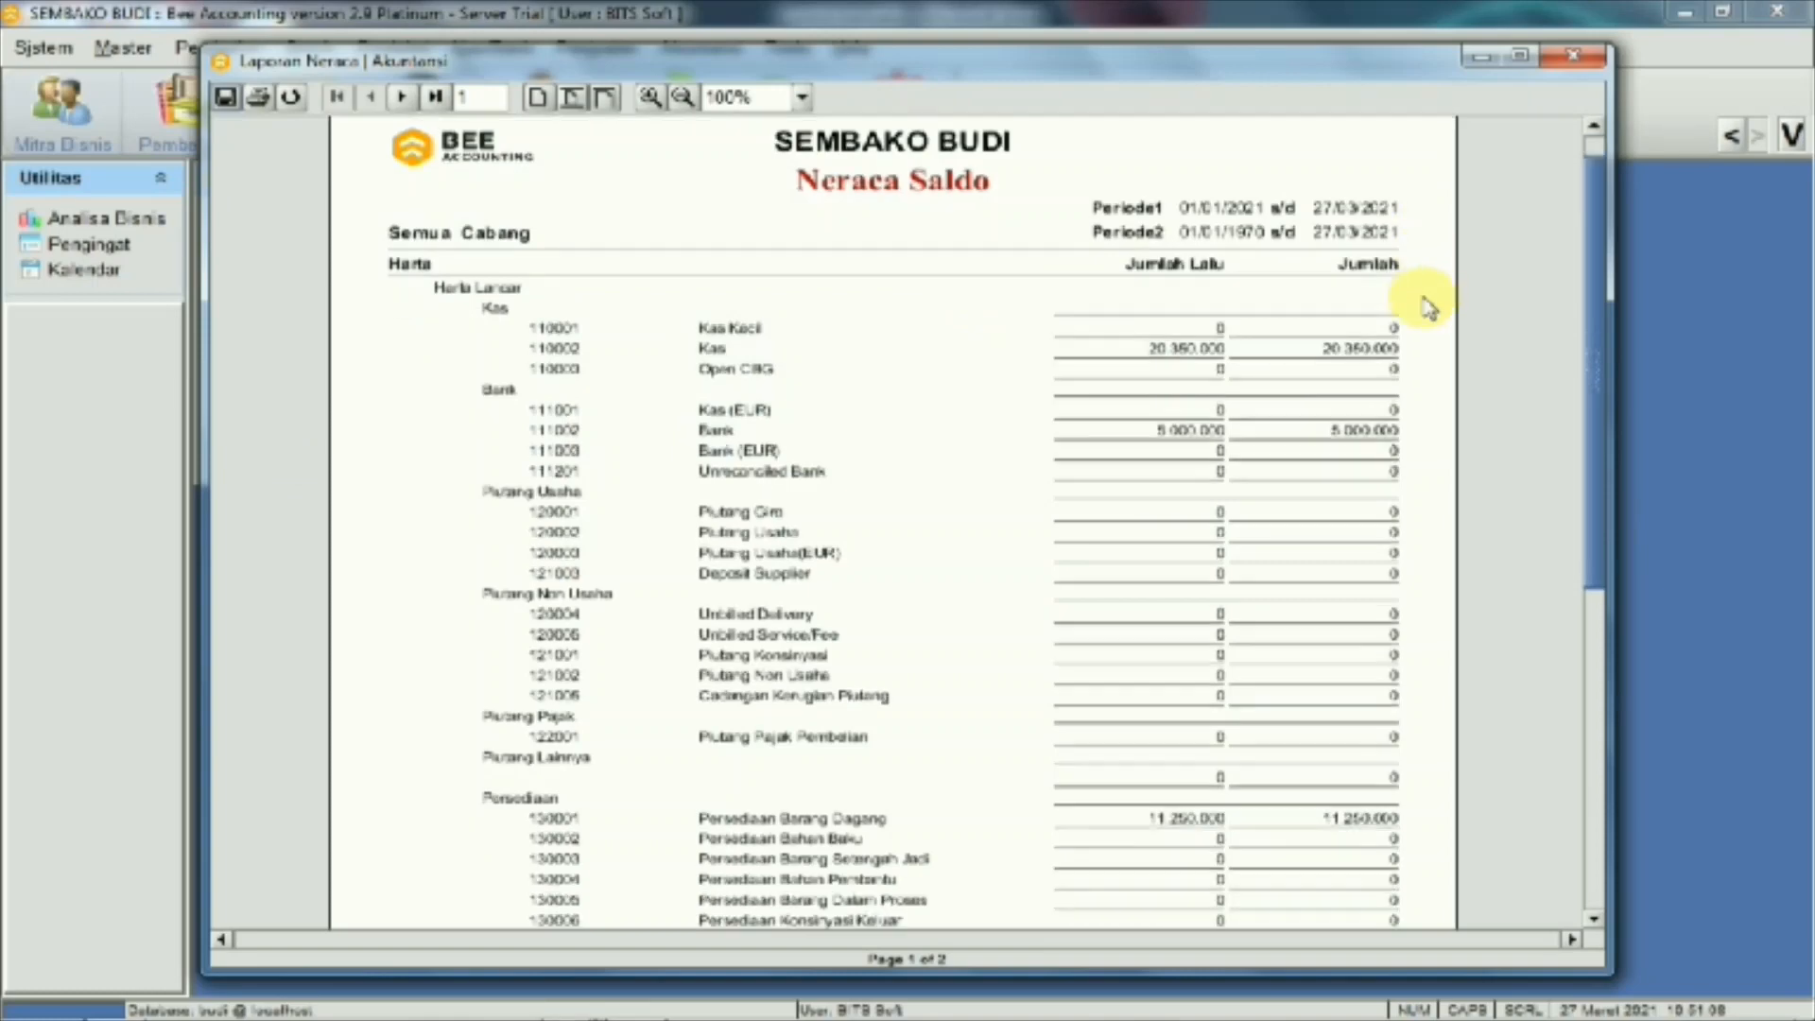
pyautogui.scroll(-1, 1397, 312)
pyautogui.scroll(-10, 1397, 312)
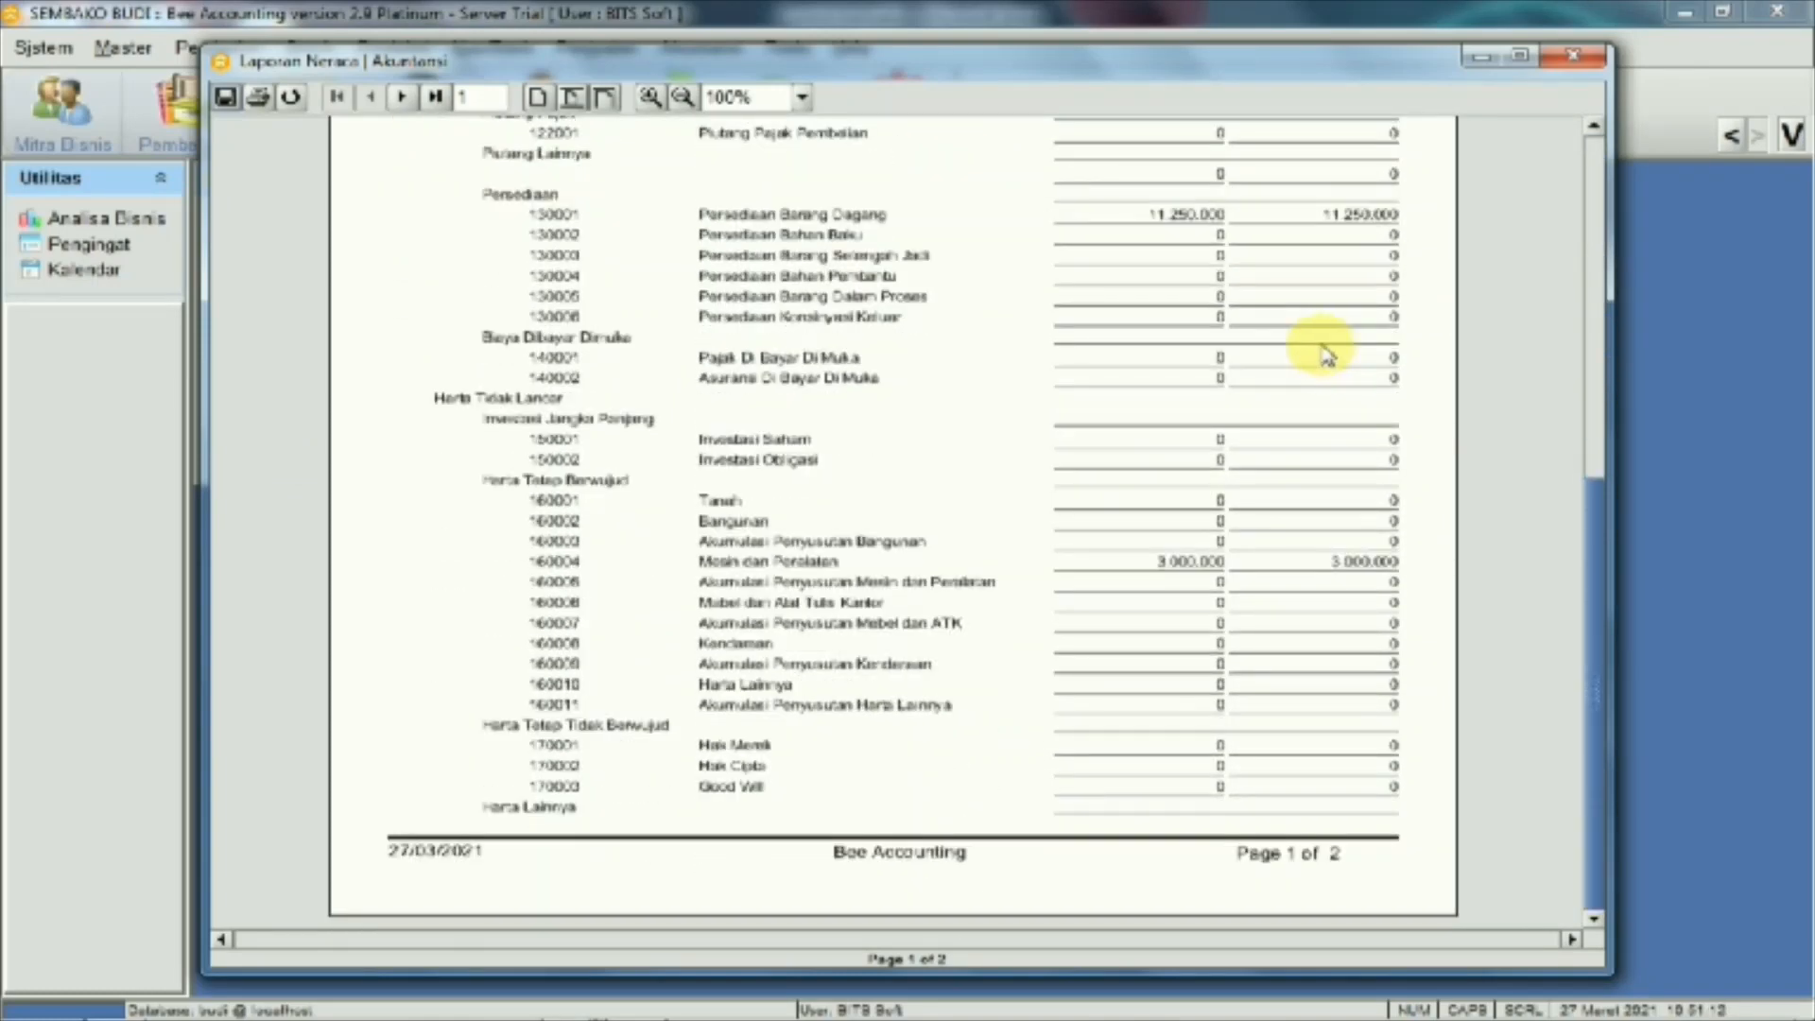
pyautogui.scroll(5, 1328, 355)
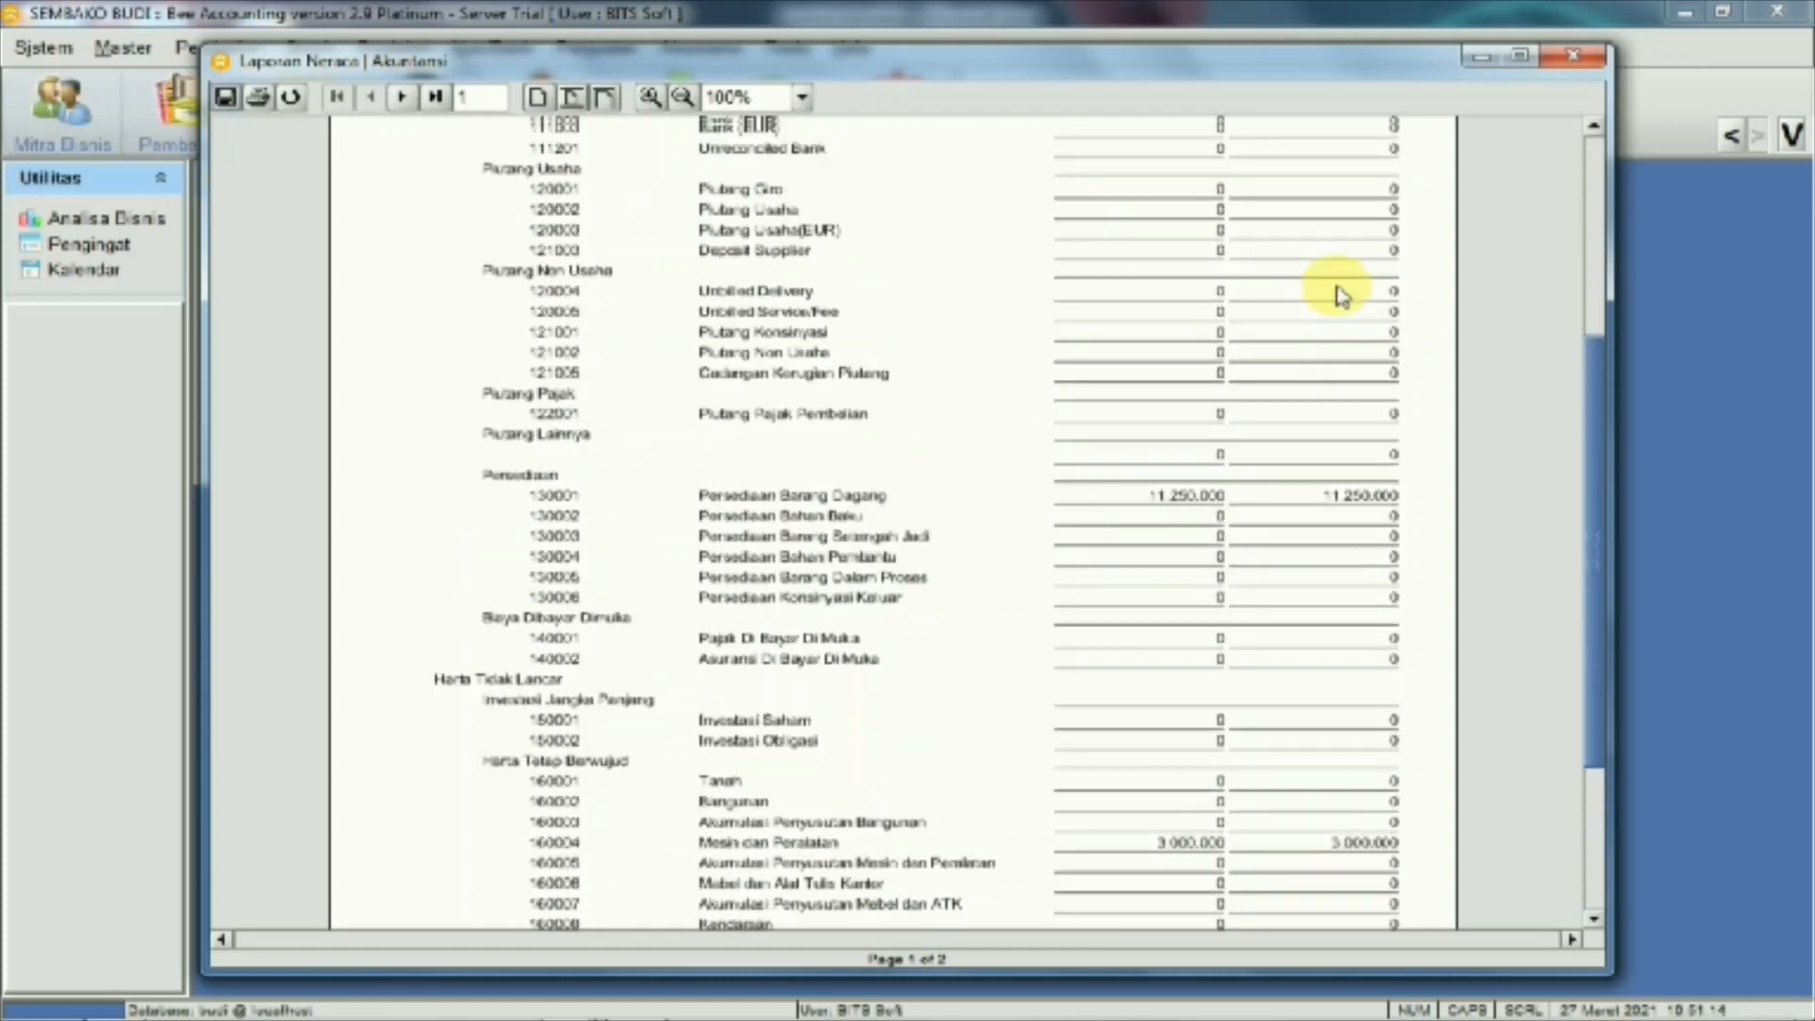
pyautogui.scroll(5, 1337, 293)
pyautogui.click(1569, 57)
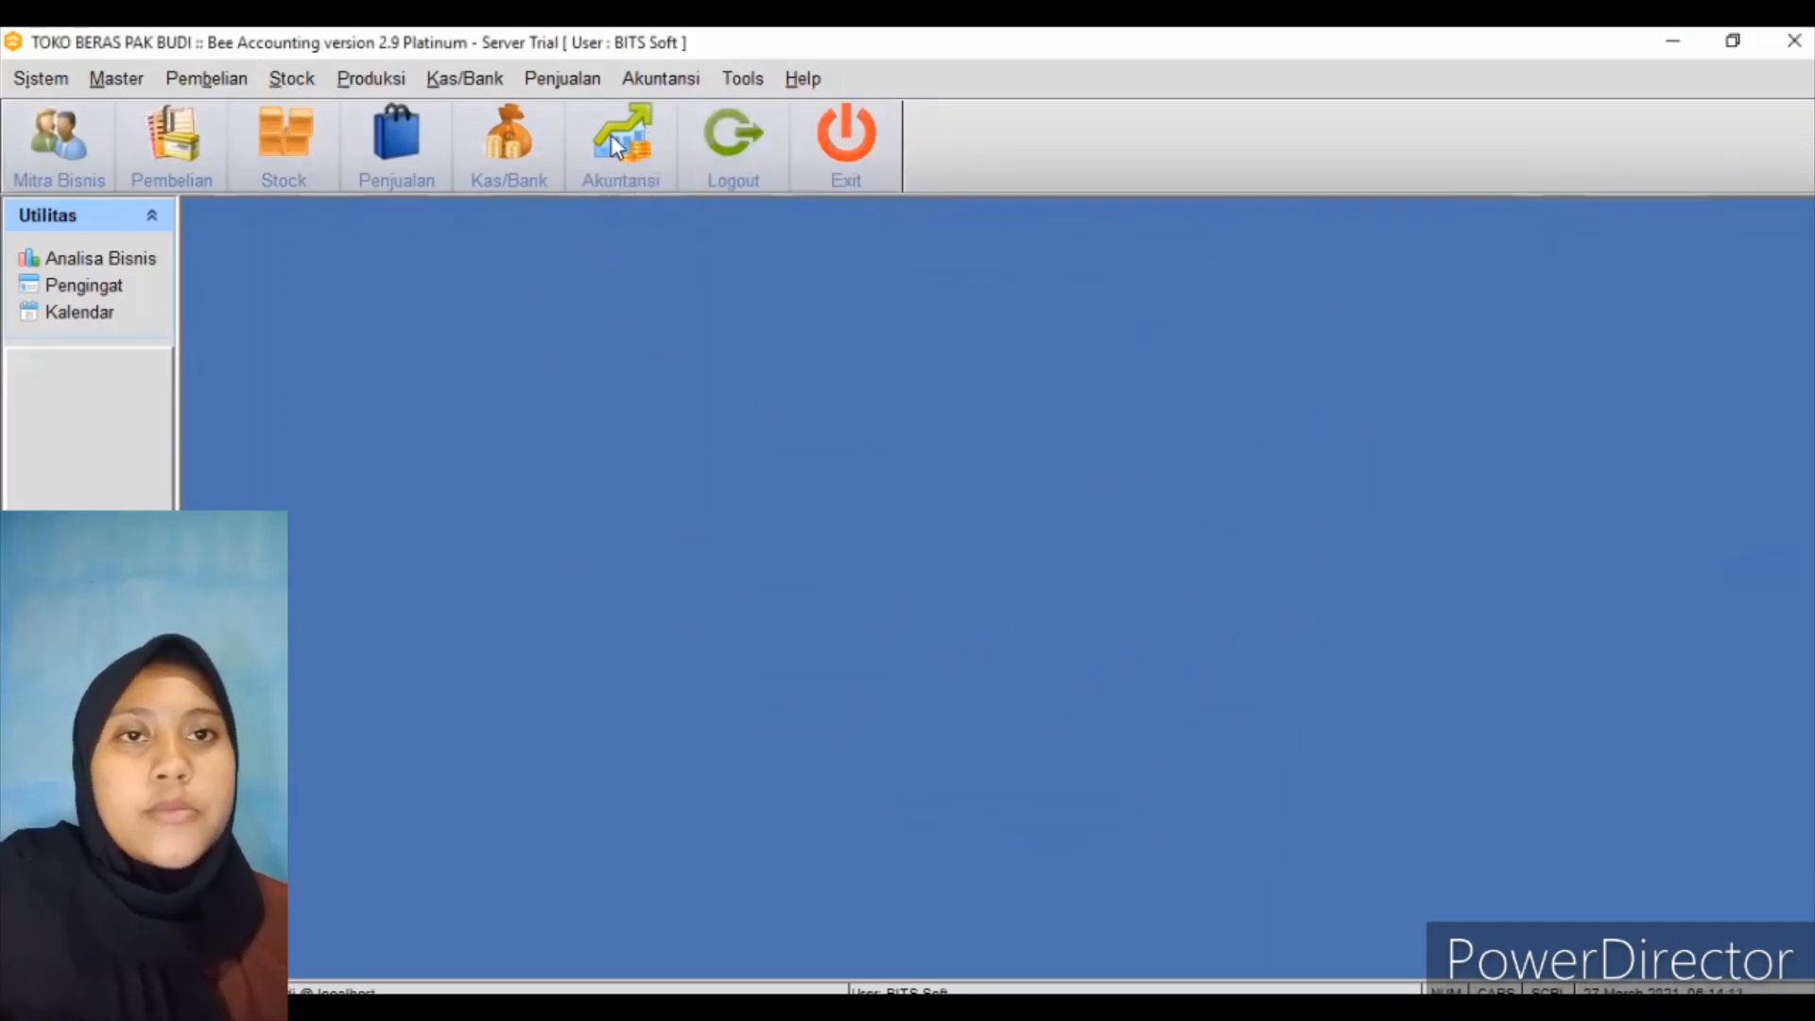
# Start a new Penjualan sale dated 27/03/2021 with Credit payment terms
pyautogui.click(576, 83)
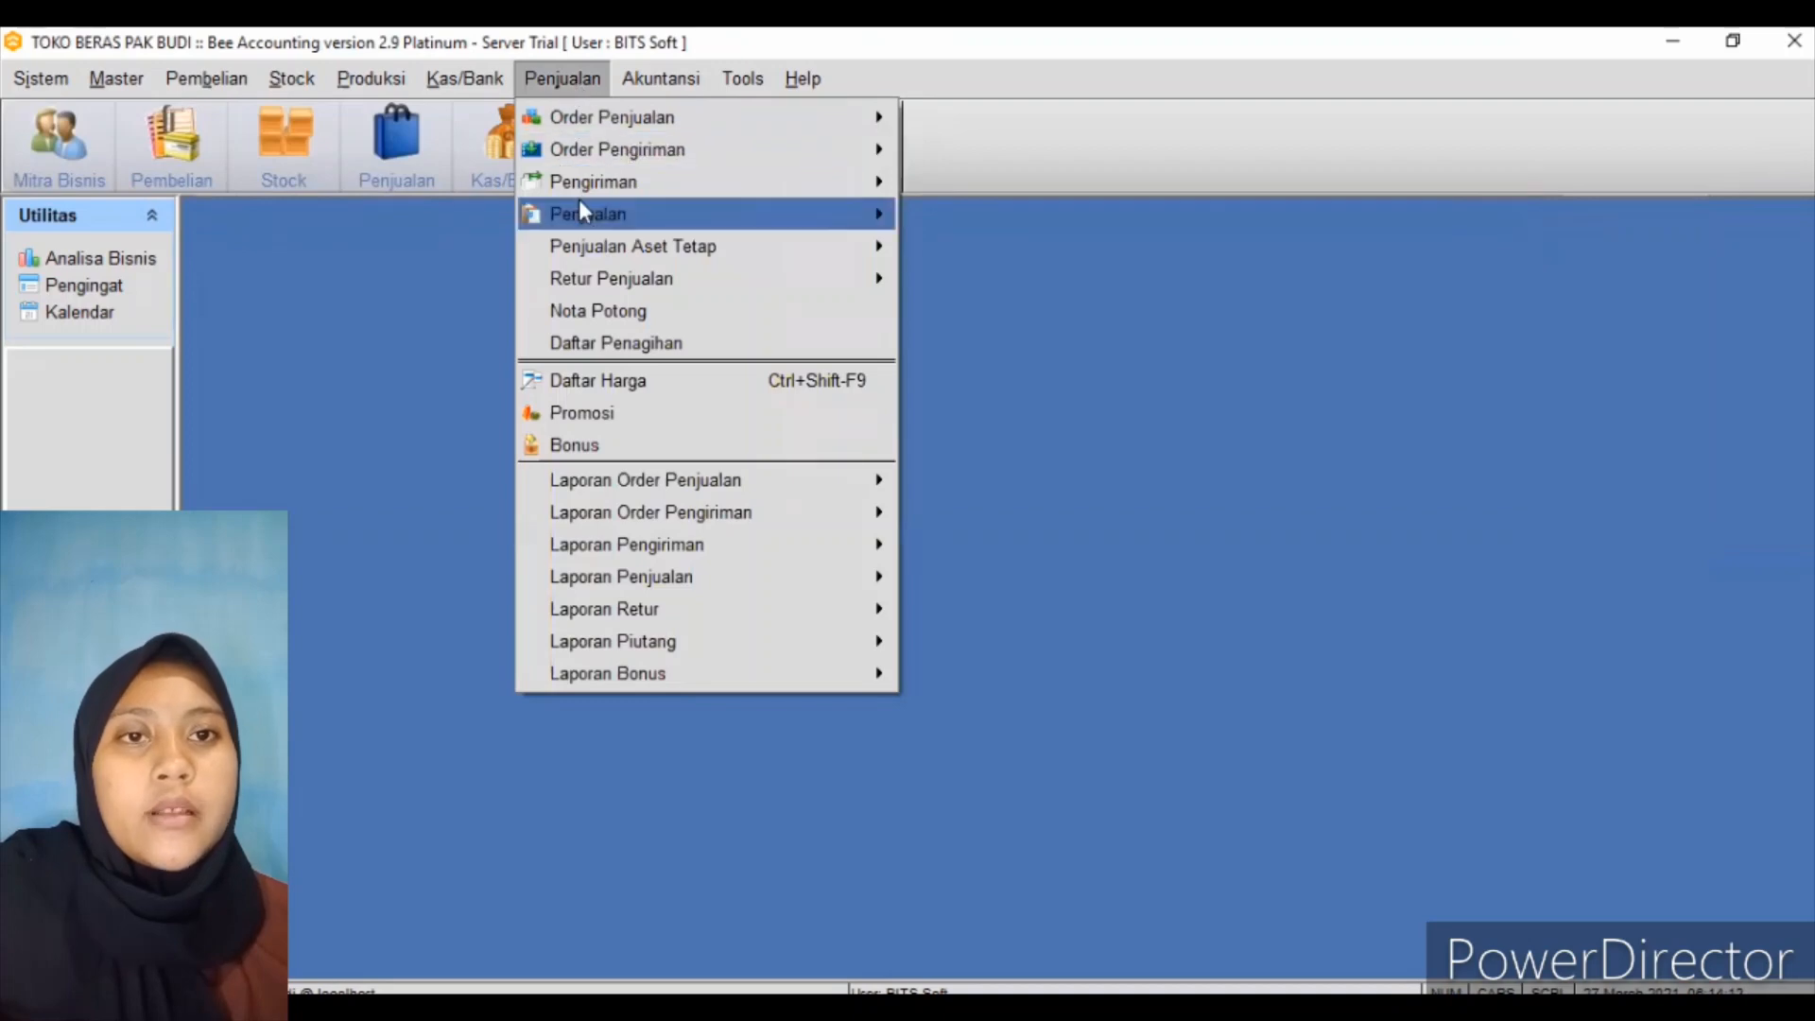
pyautogui.moveTo(580, 210)
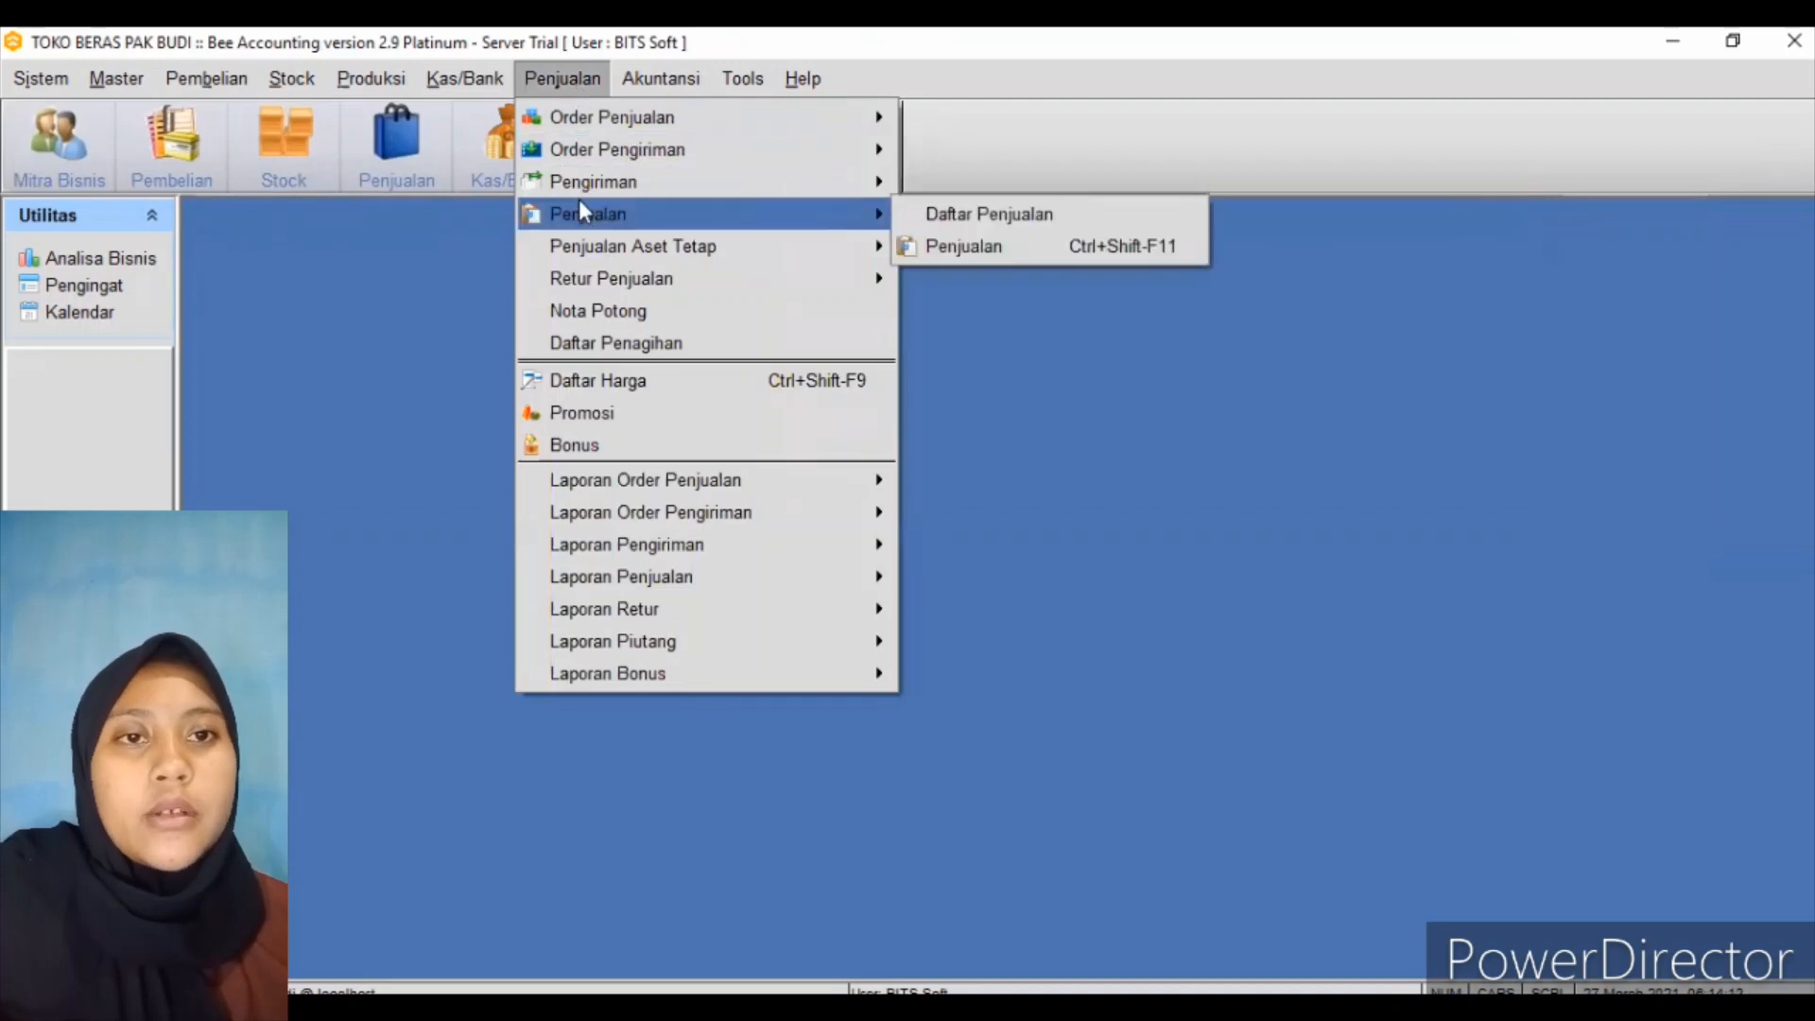
pyautogui.click(919, 244)
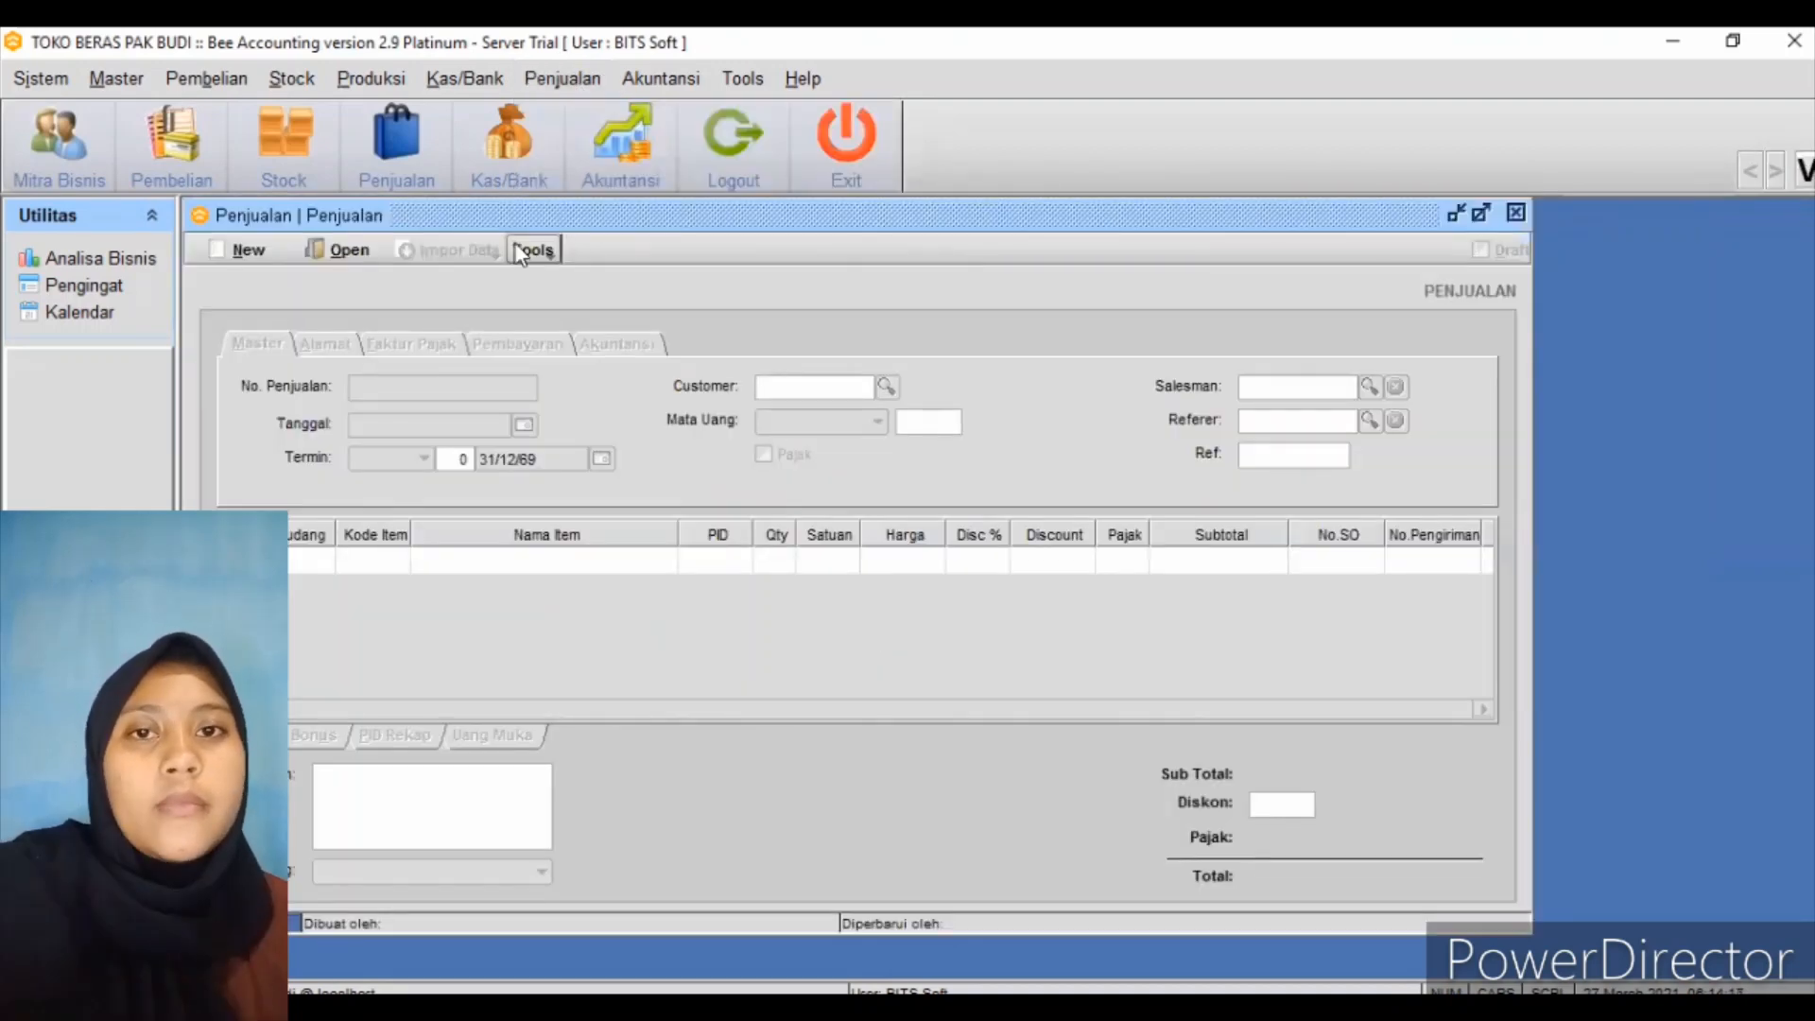
pyautogui.click(274, 251)
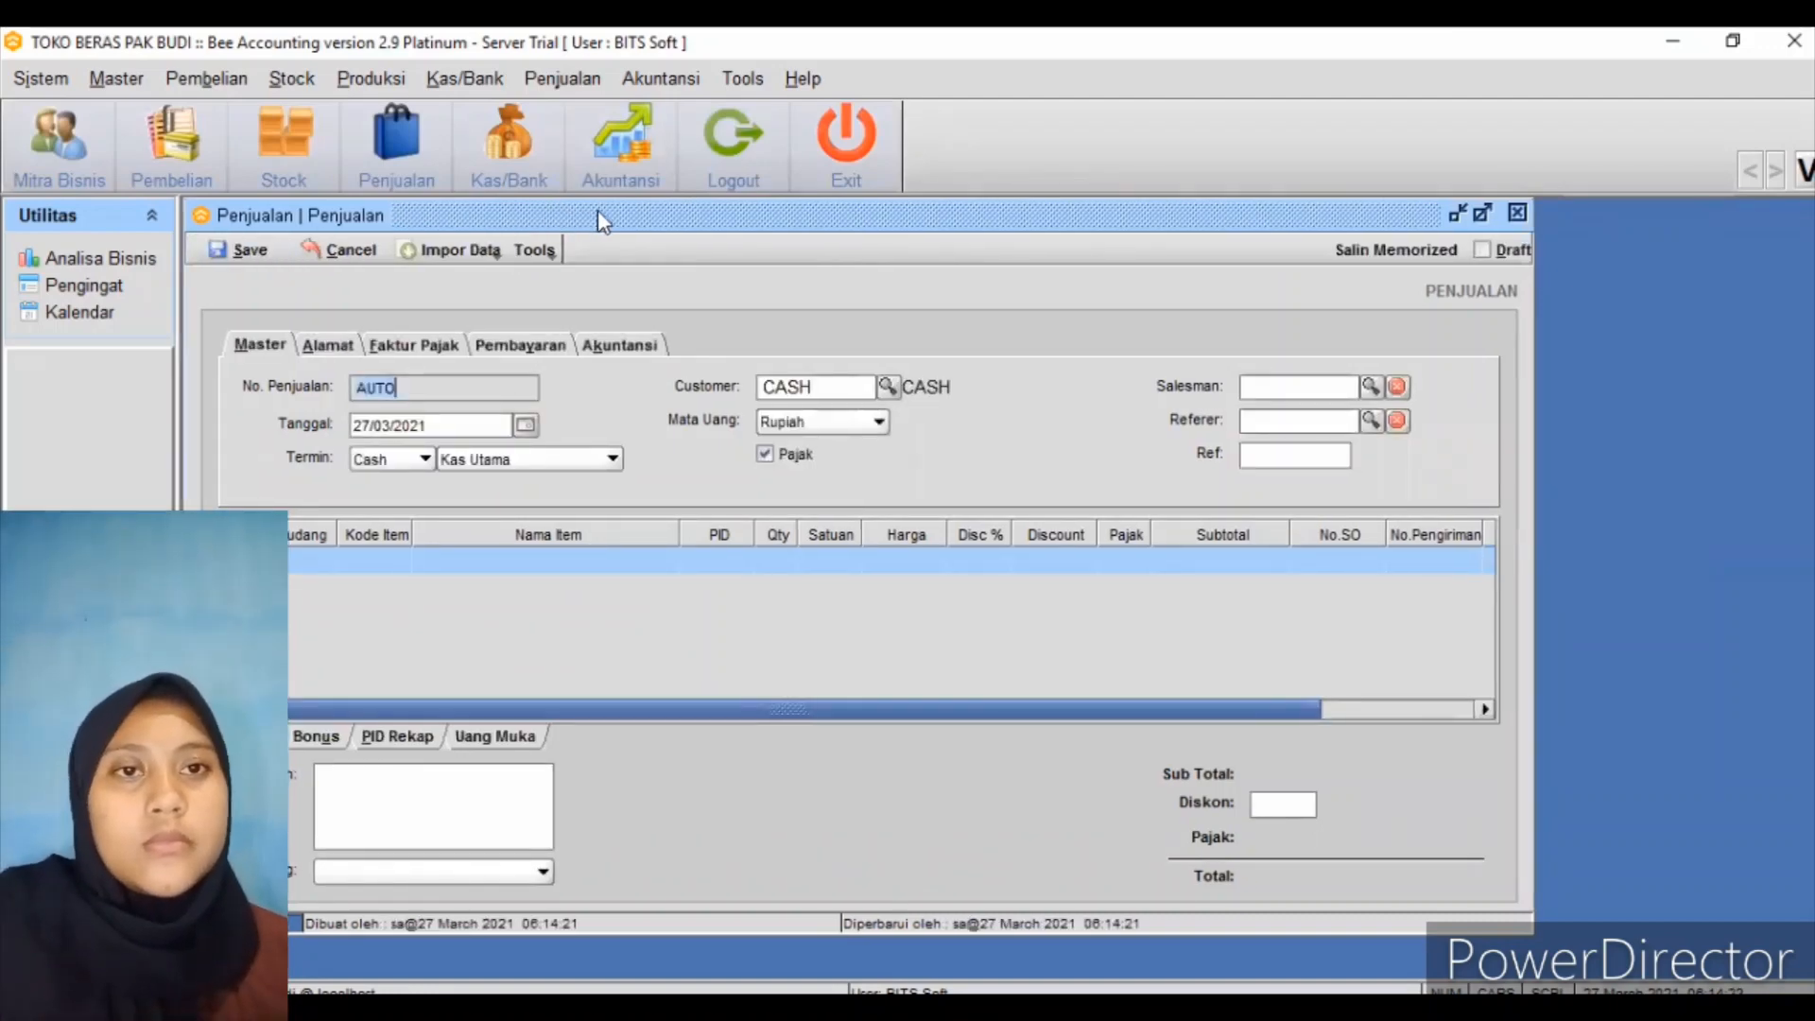
pyautogui.moveTo(597, 212); pyautogui.dragTo(793, 230)
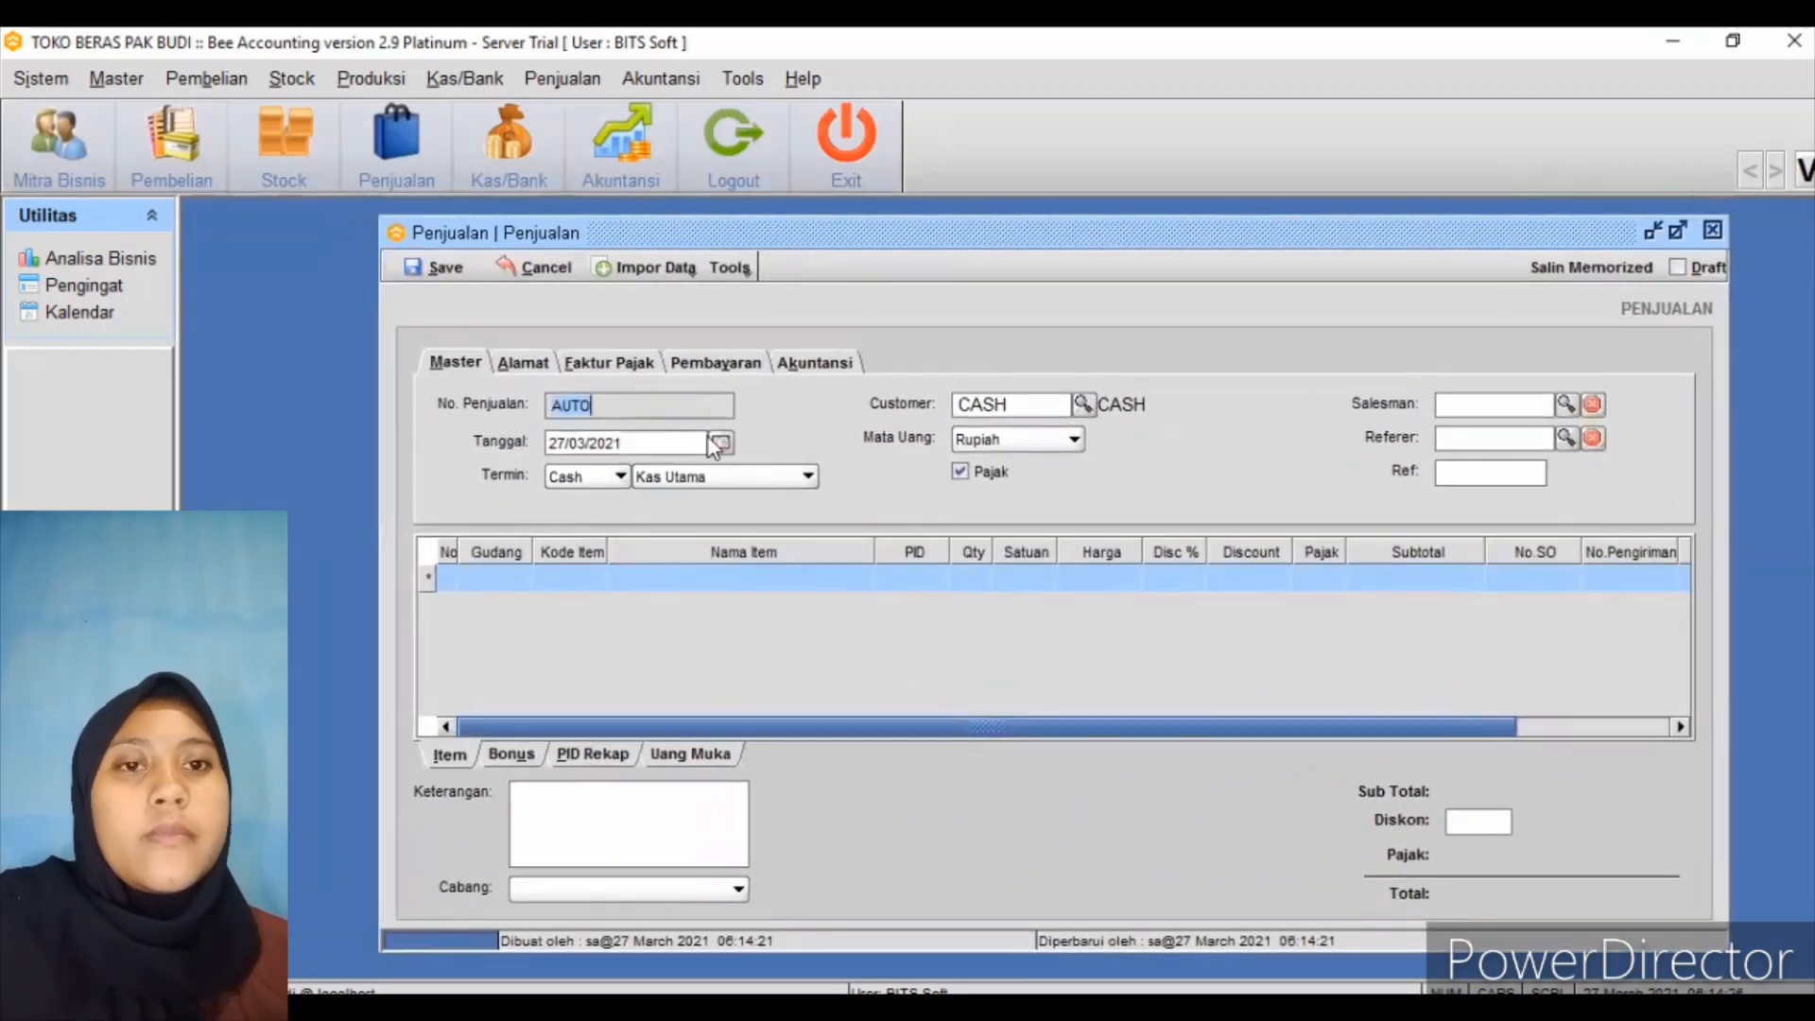
pyautogui.click(598, 478)
pyautogui.click(592, 524)
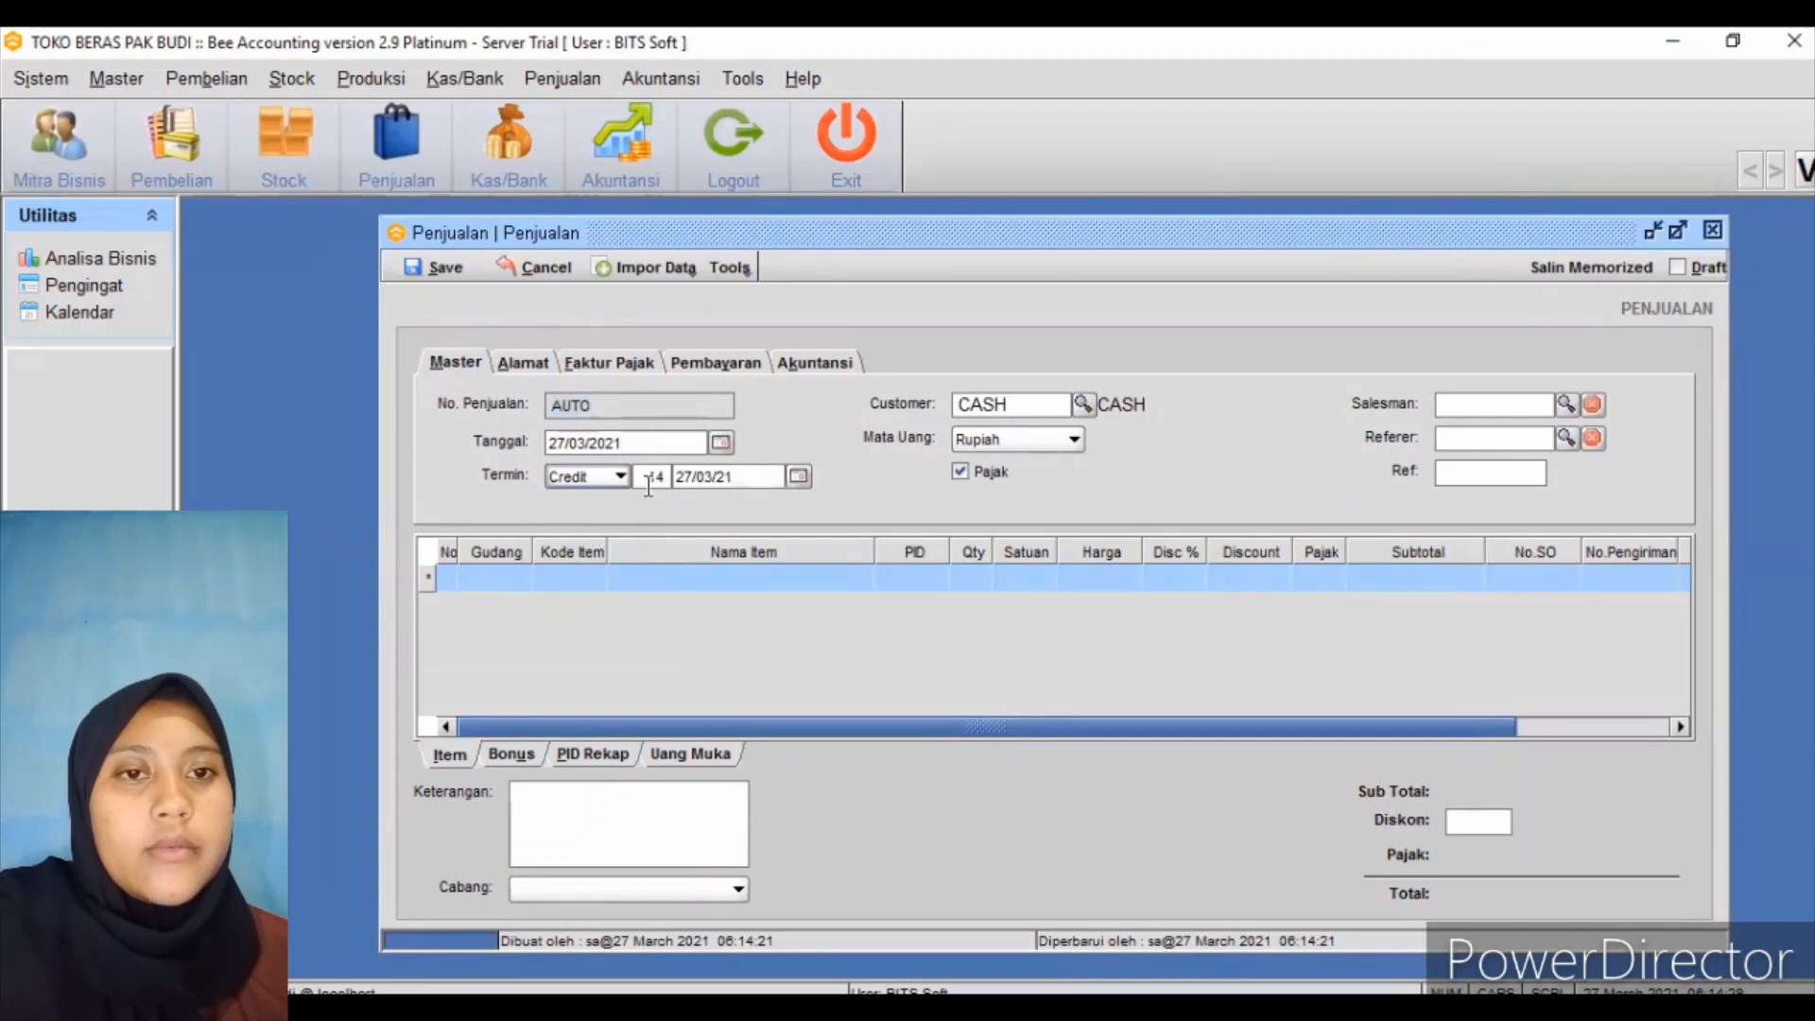
# Create a new customer from the sale's customer lookup and enter the customer's name
pyautogui.click(1083, 405)
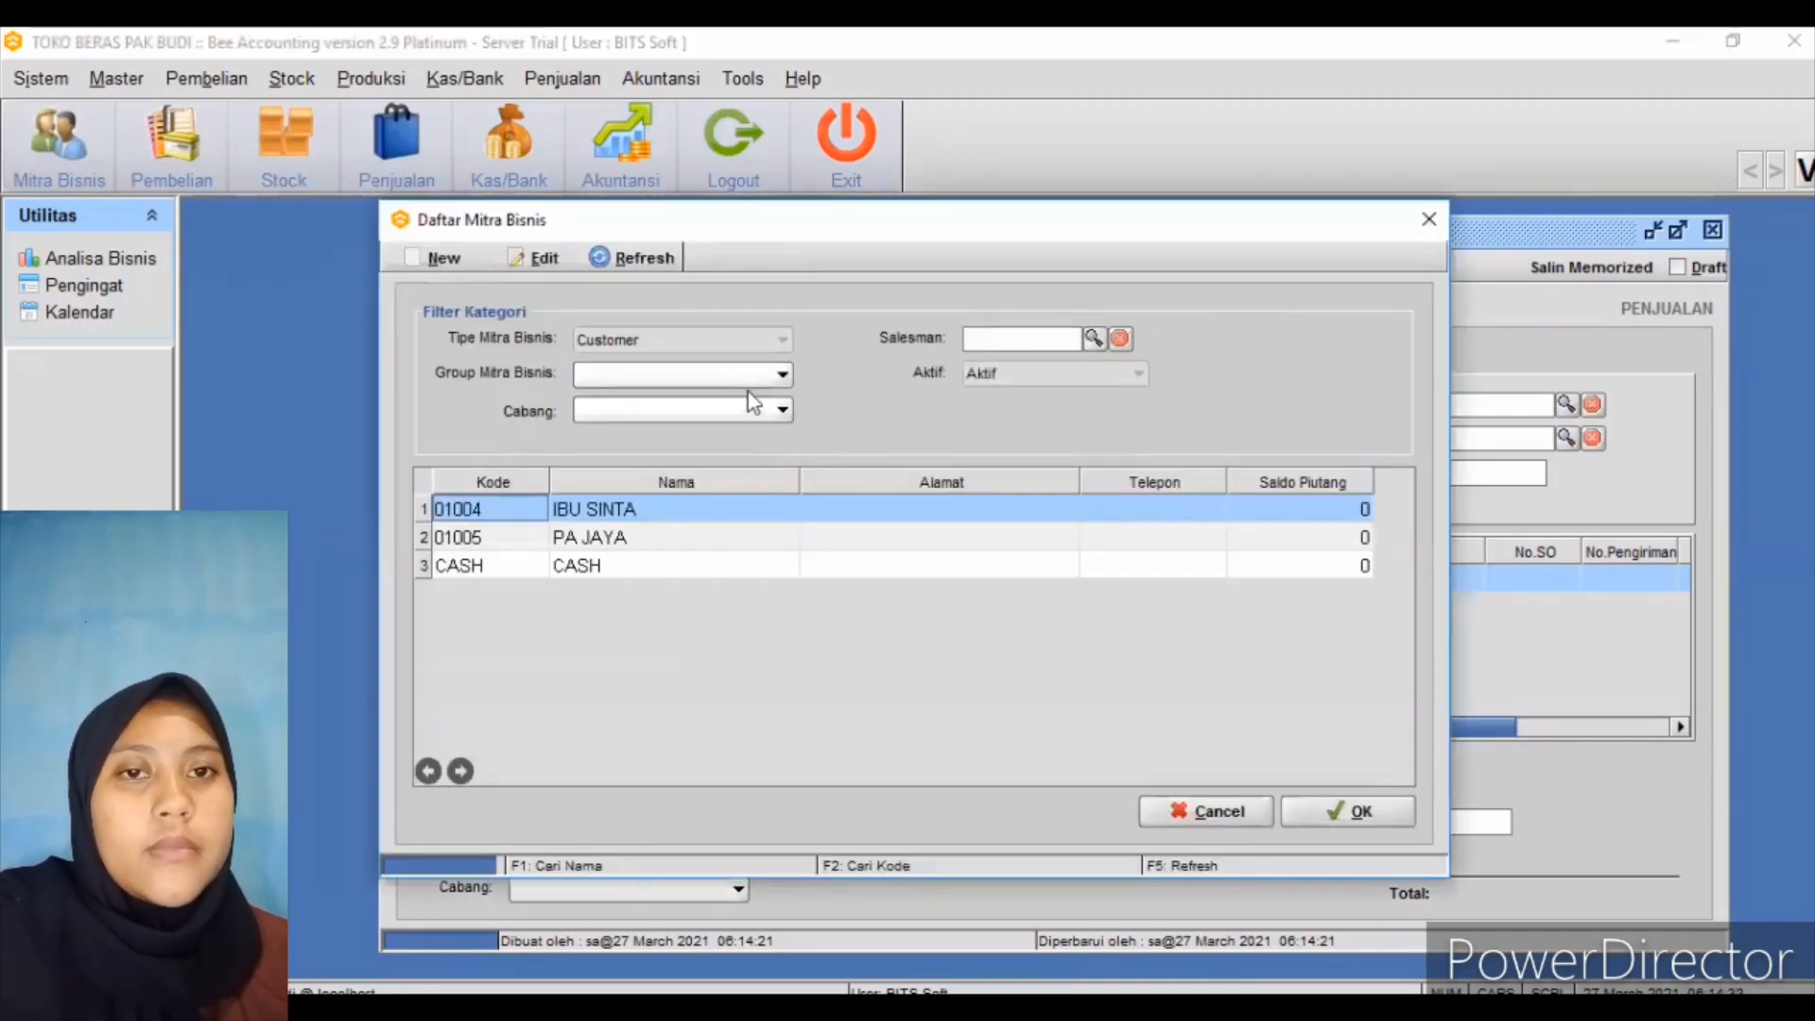
pyautogui.click(457, 264)
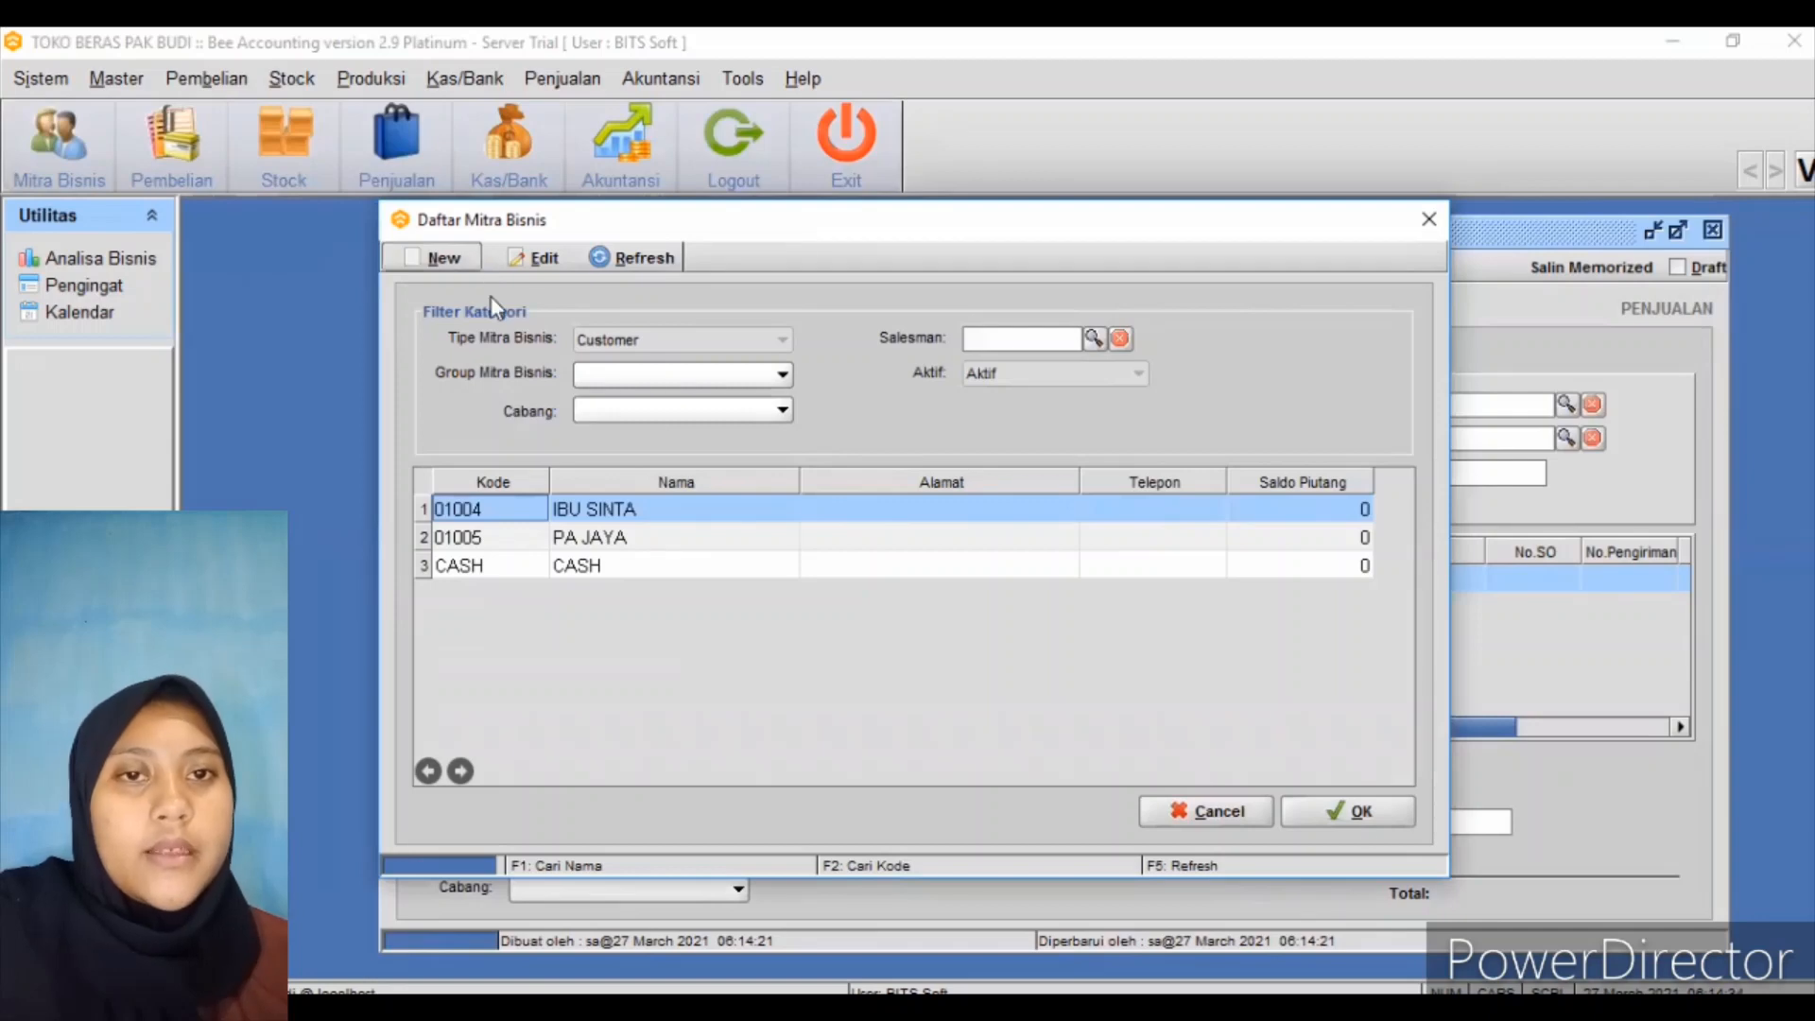
pyautogui.click(491, 324)
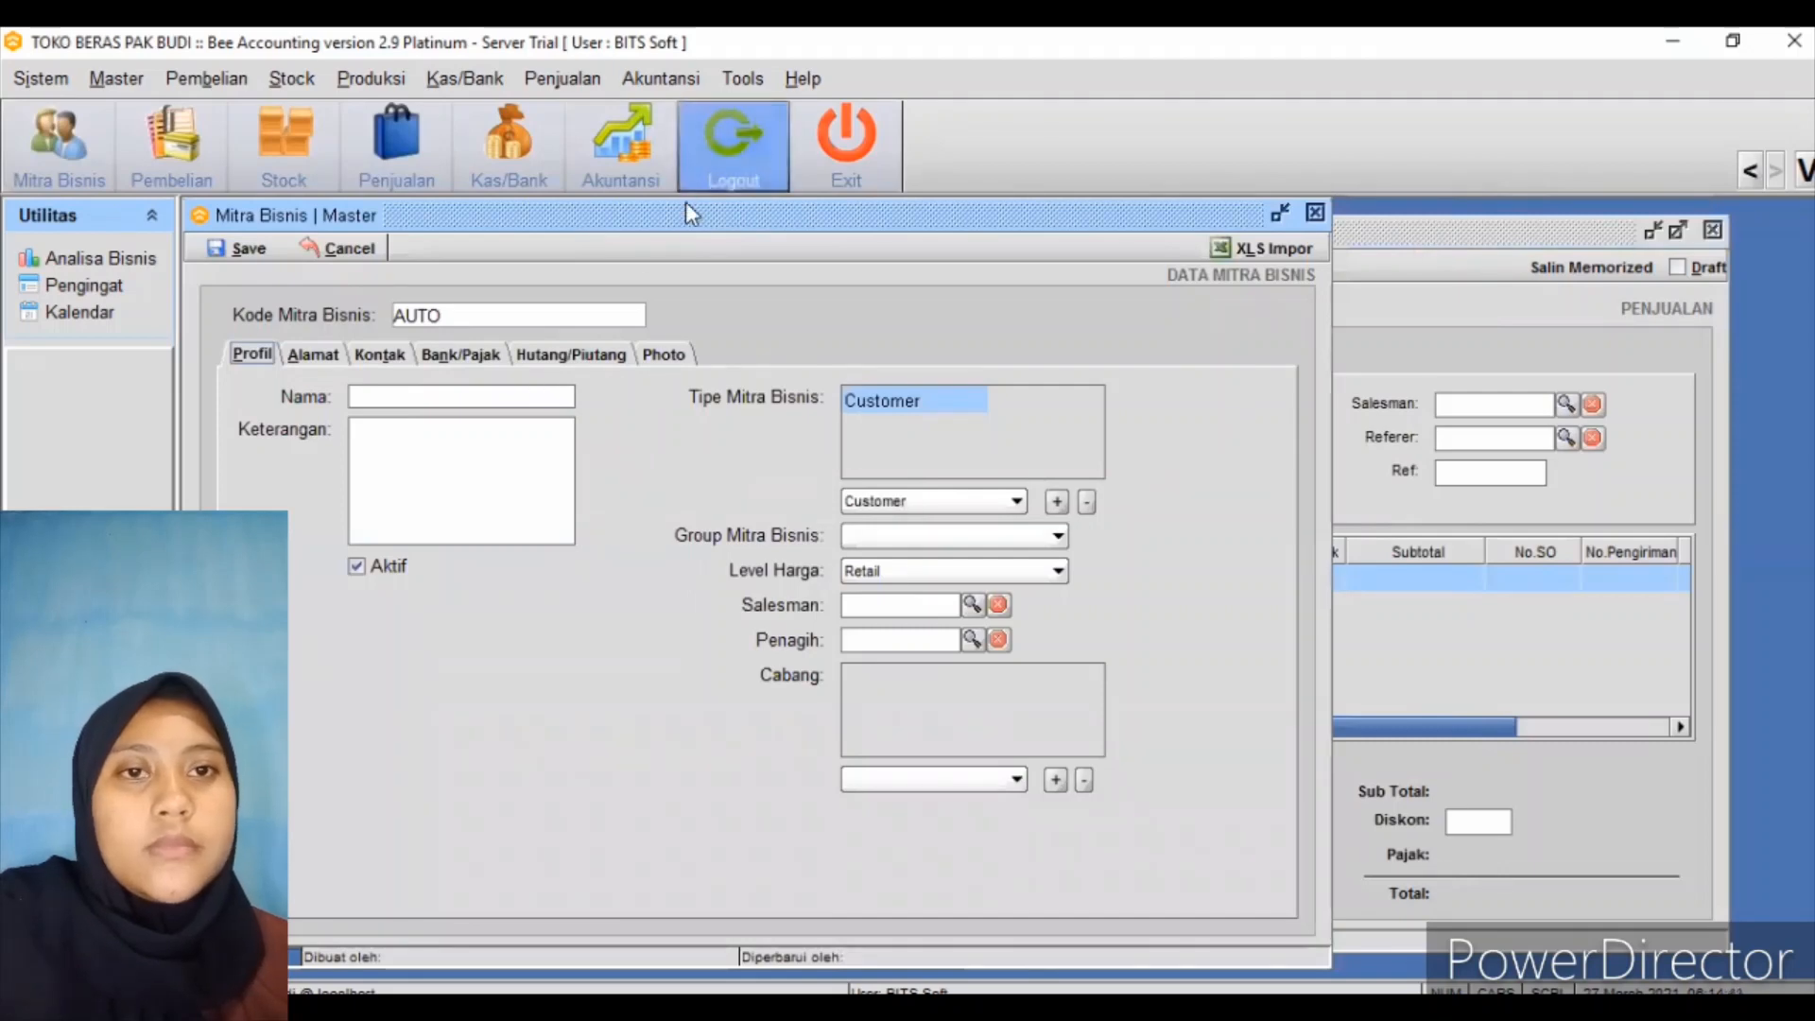
pyautogui.moveTo(684, 212); pyautogui.dragTo(881, 222)
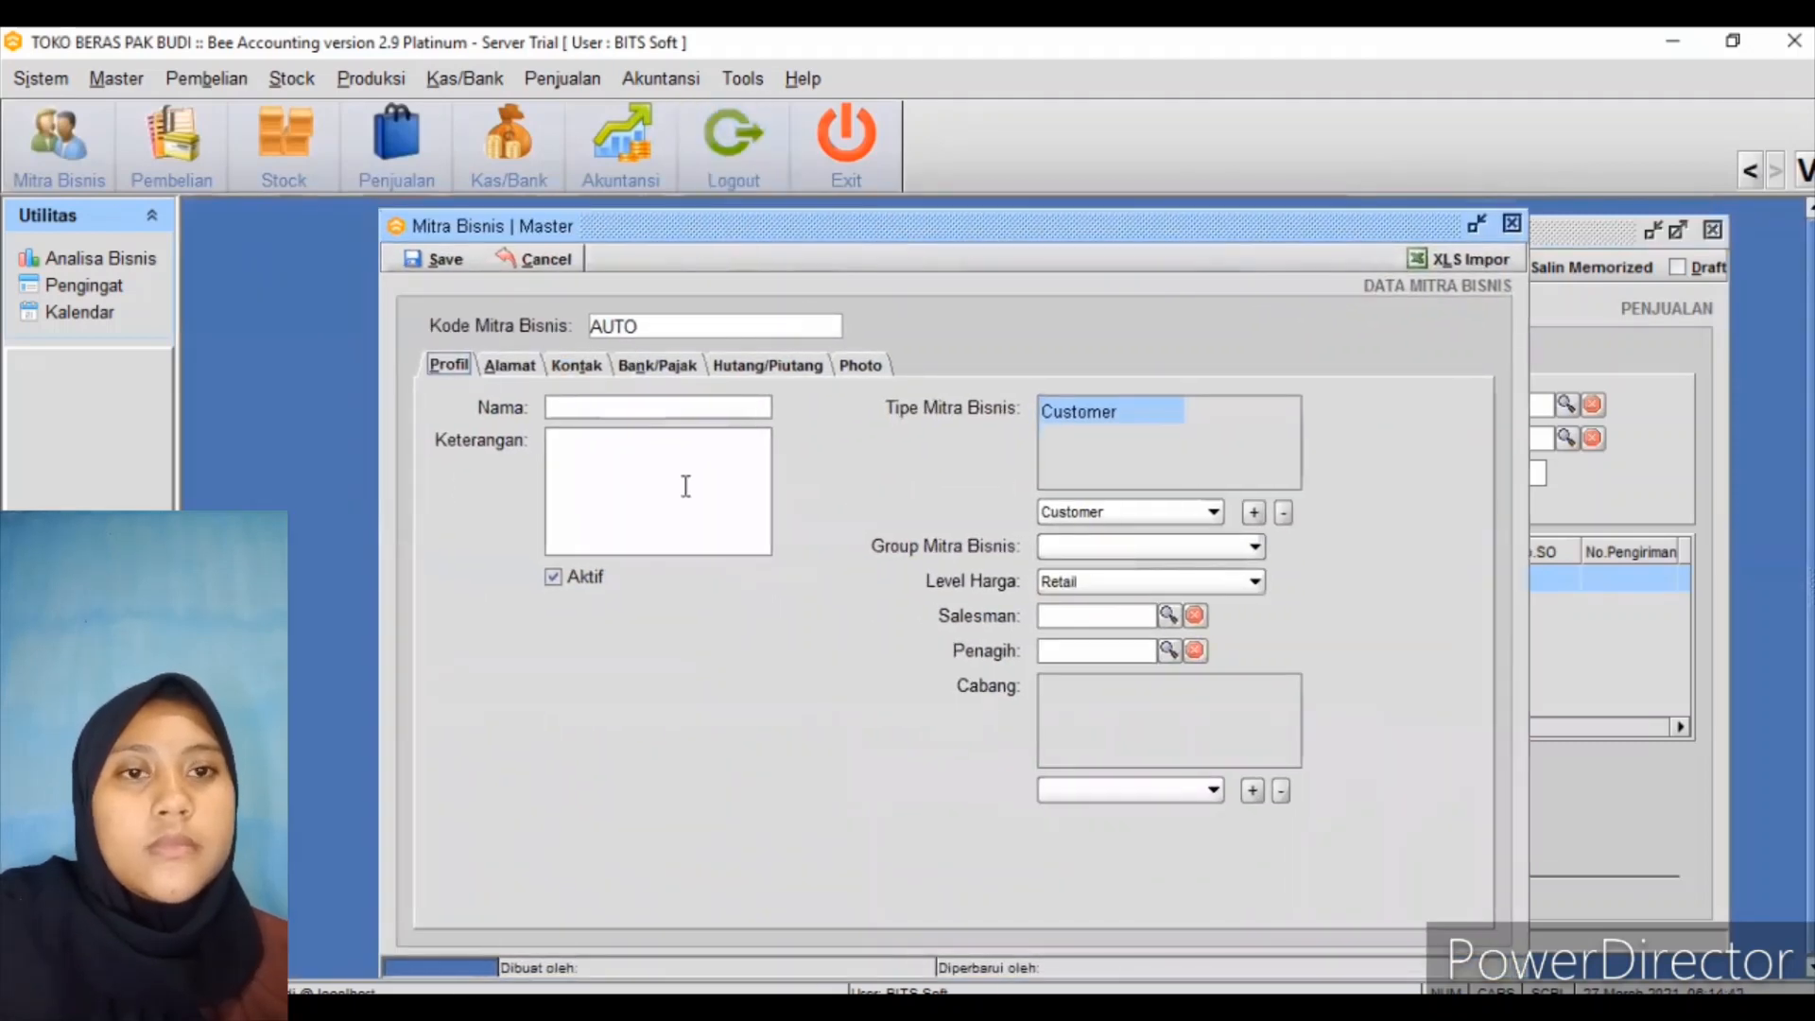
pyautogui.click(652, 410)
pyautogui.write('PA')
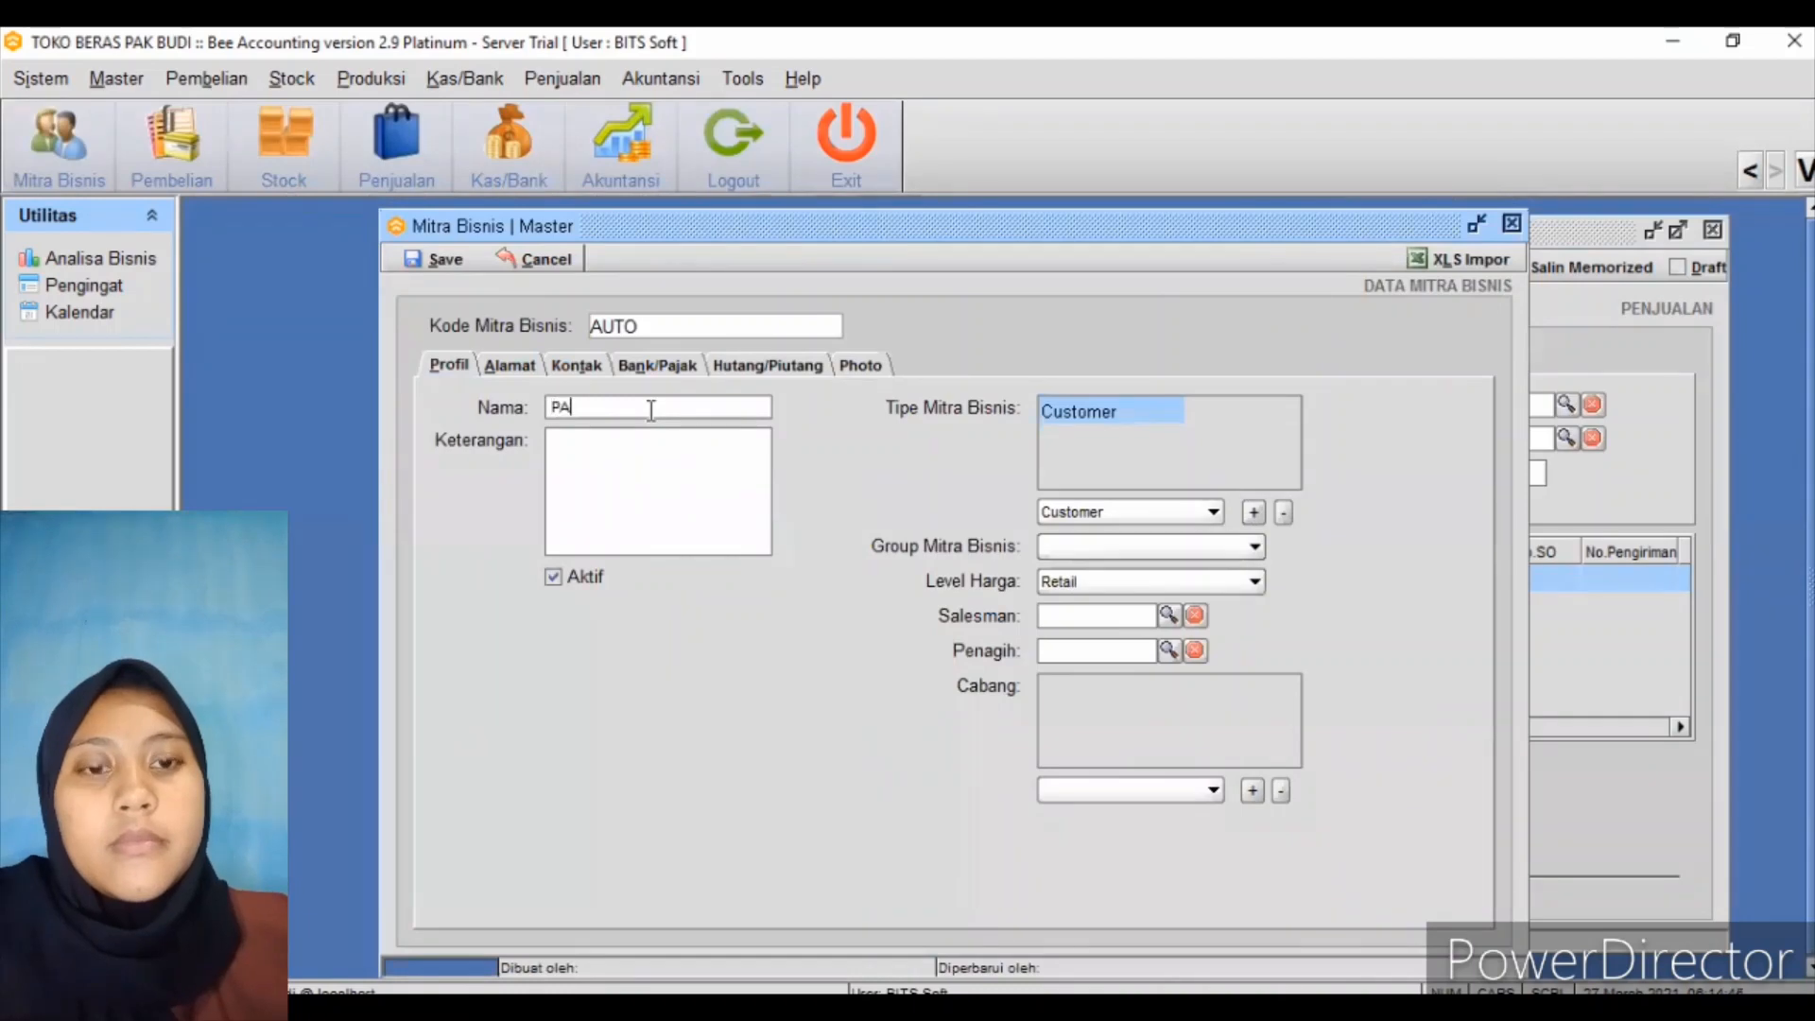
pyautogui.write(' TONO')
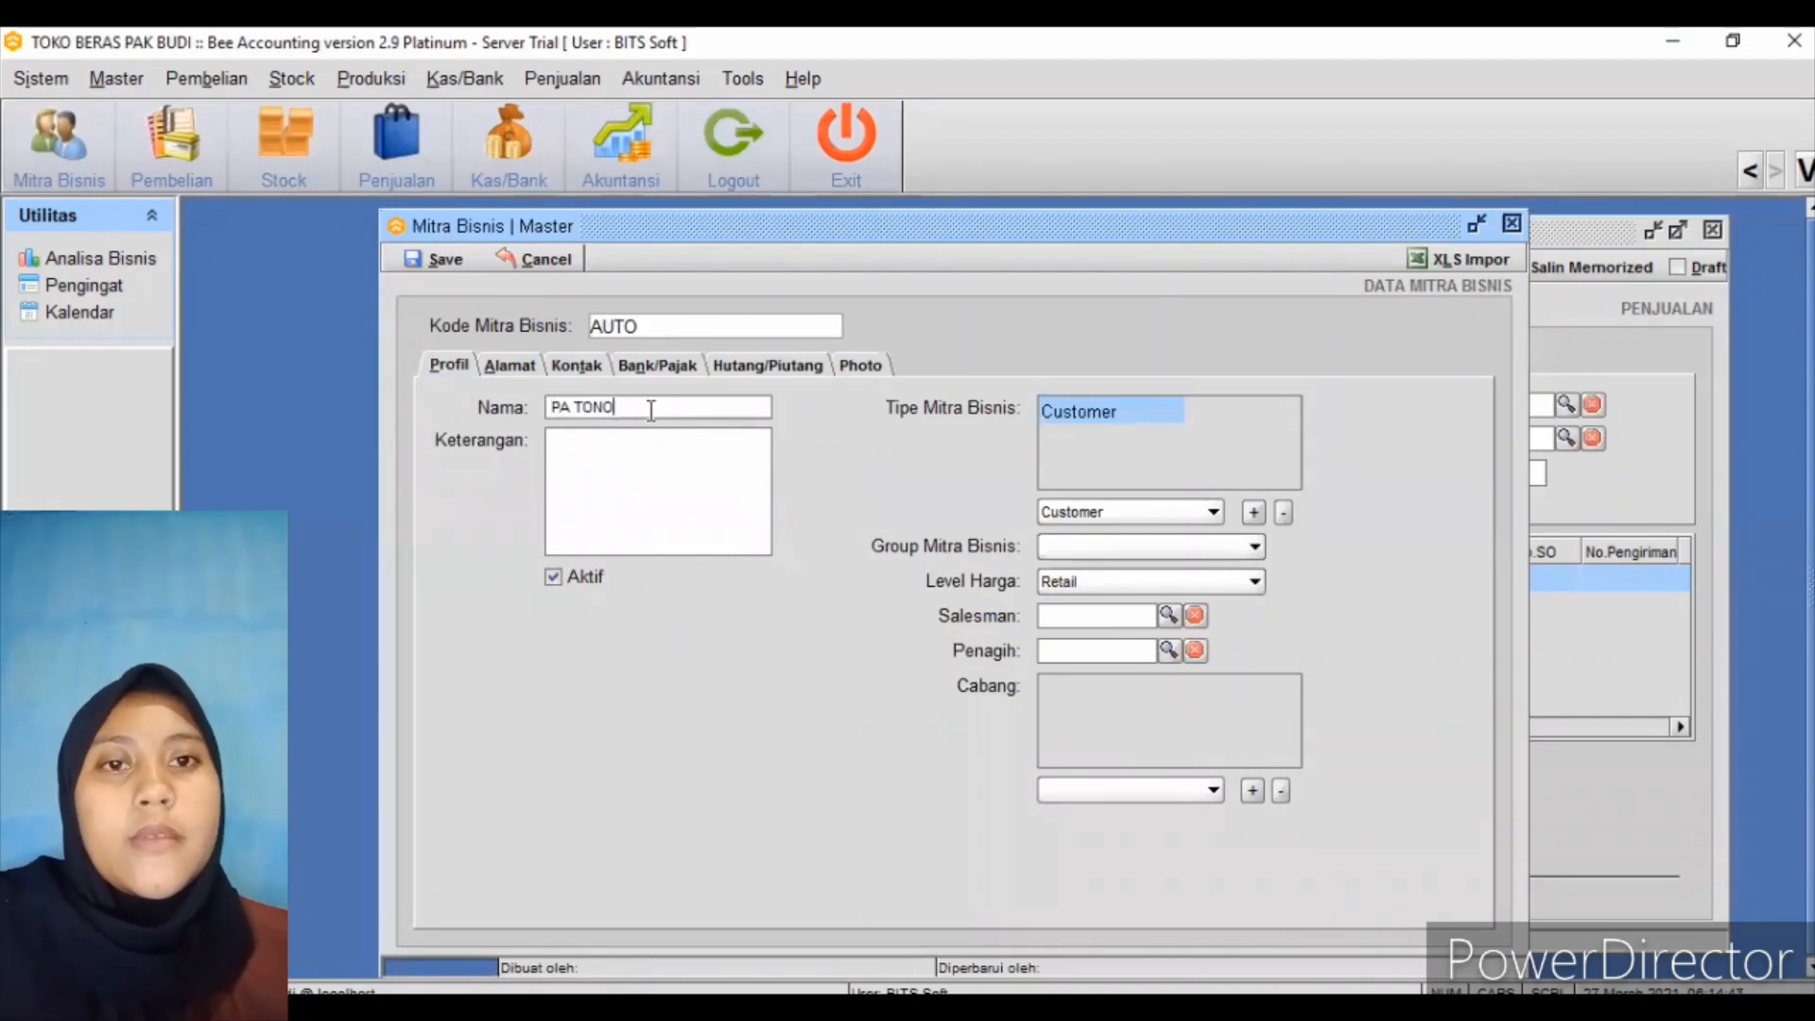
# Set the customer's price level to Grosir, save it, and return to the sale
pyautogui.click(1132, 572)
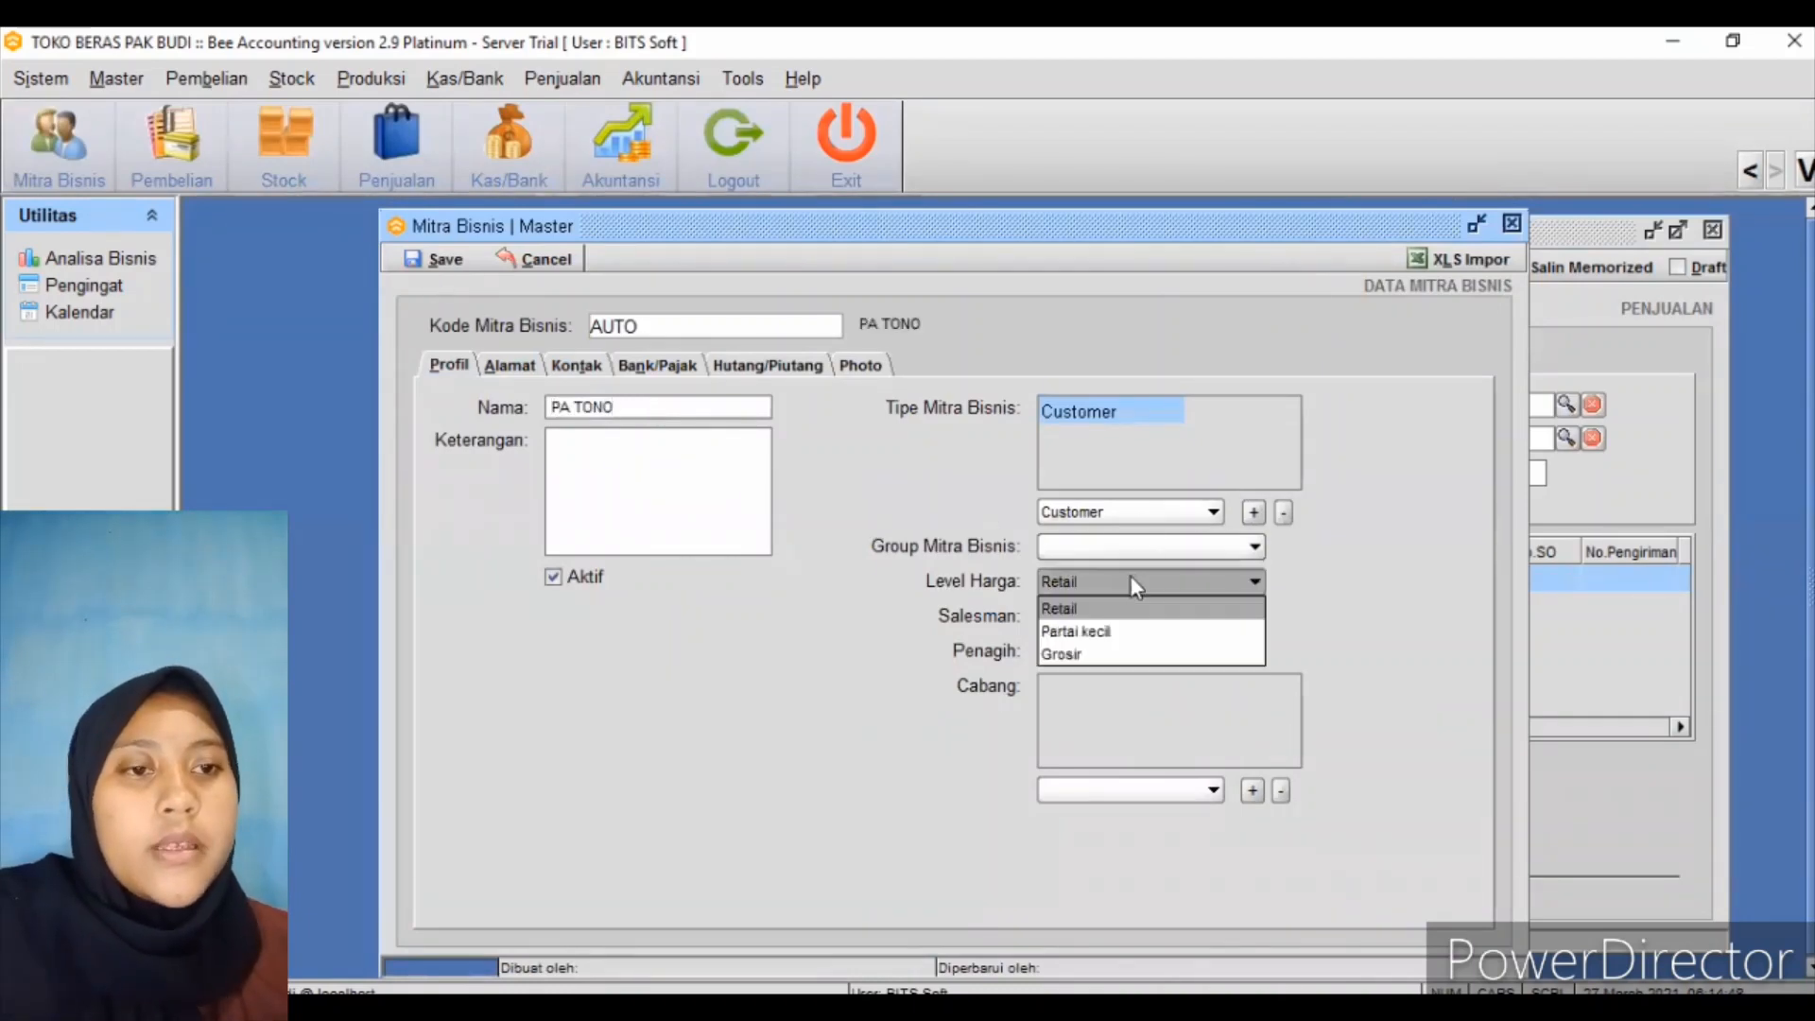
pyautogui.click(1112, 656)
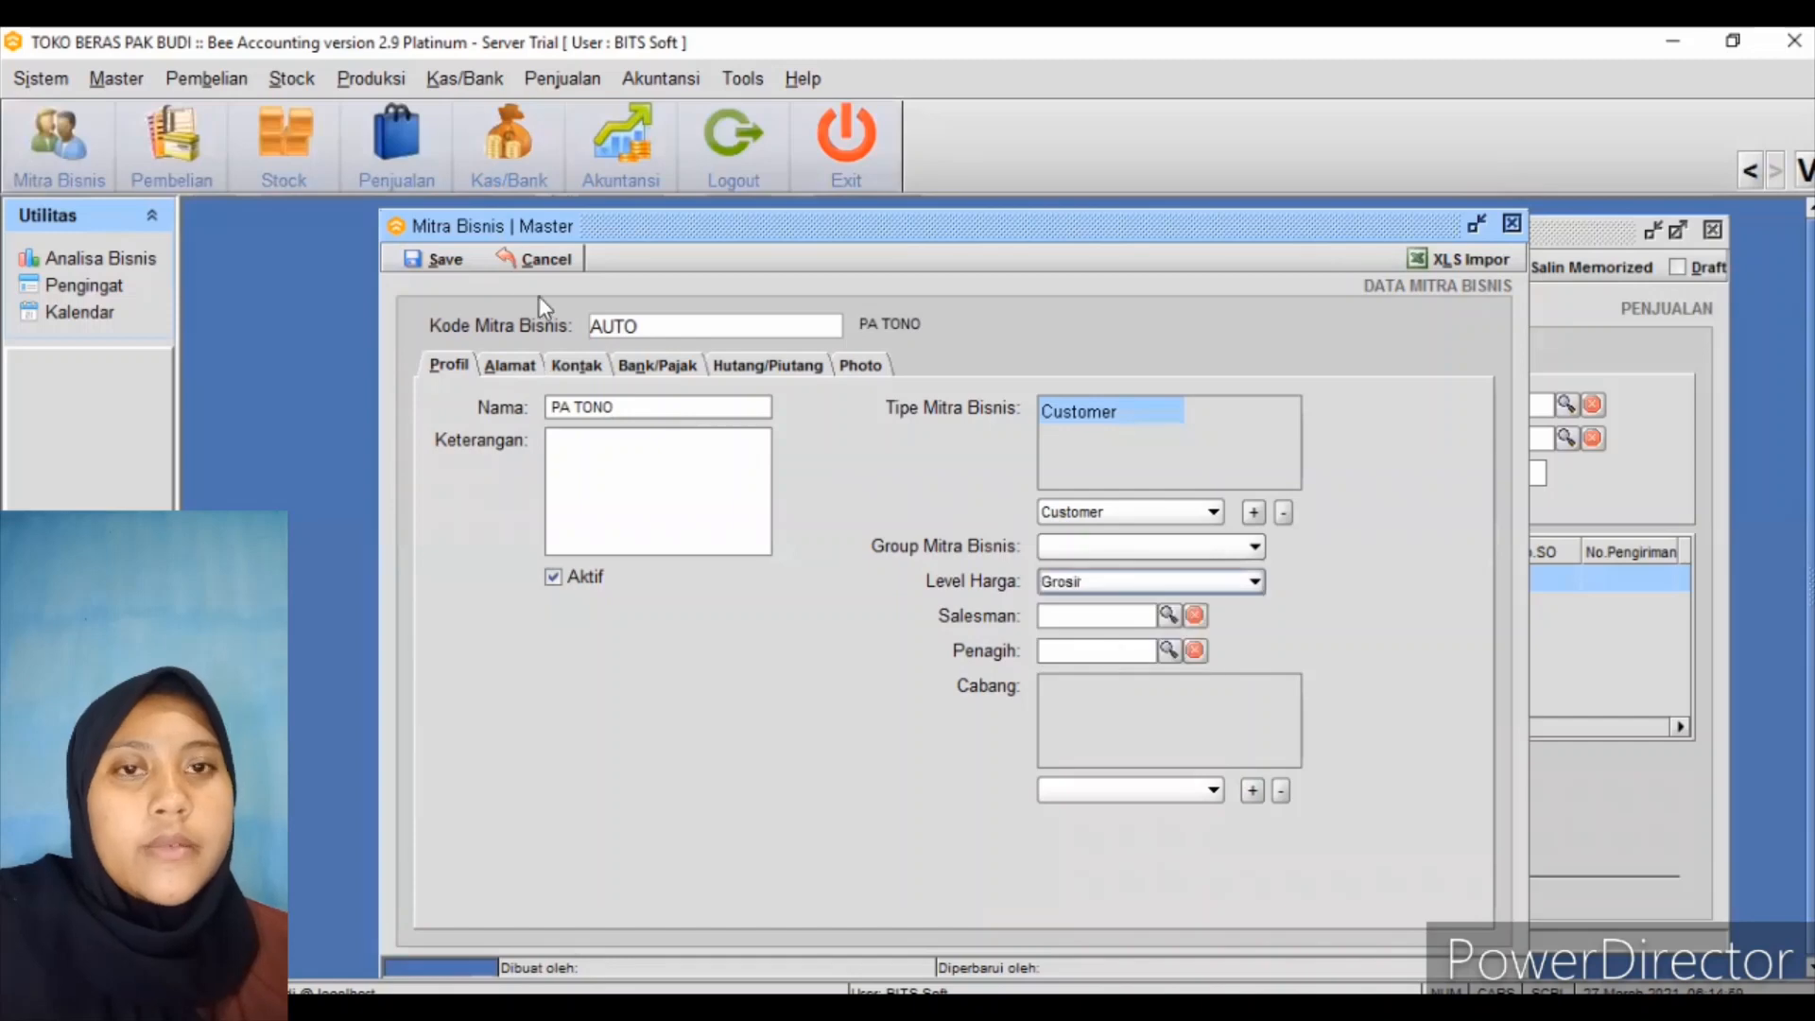
pyautogui.click(472, 259)
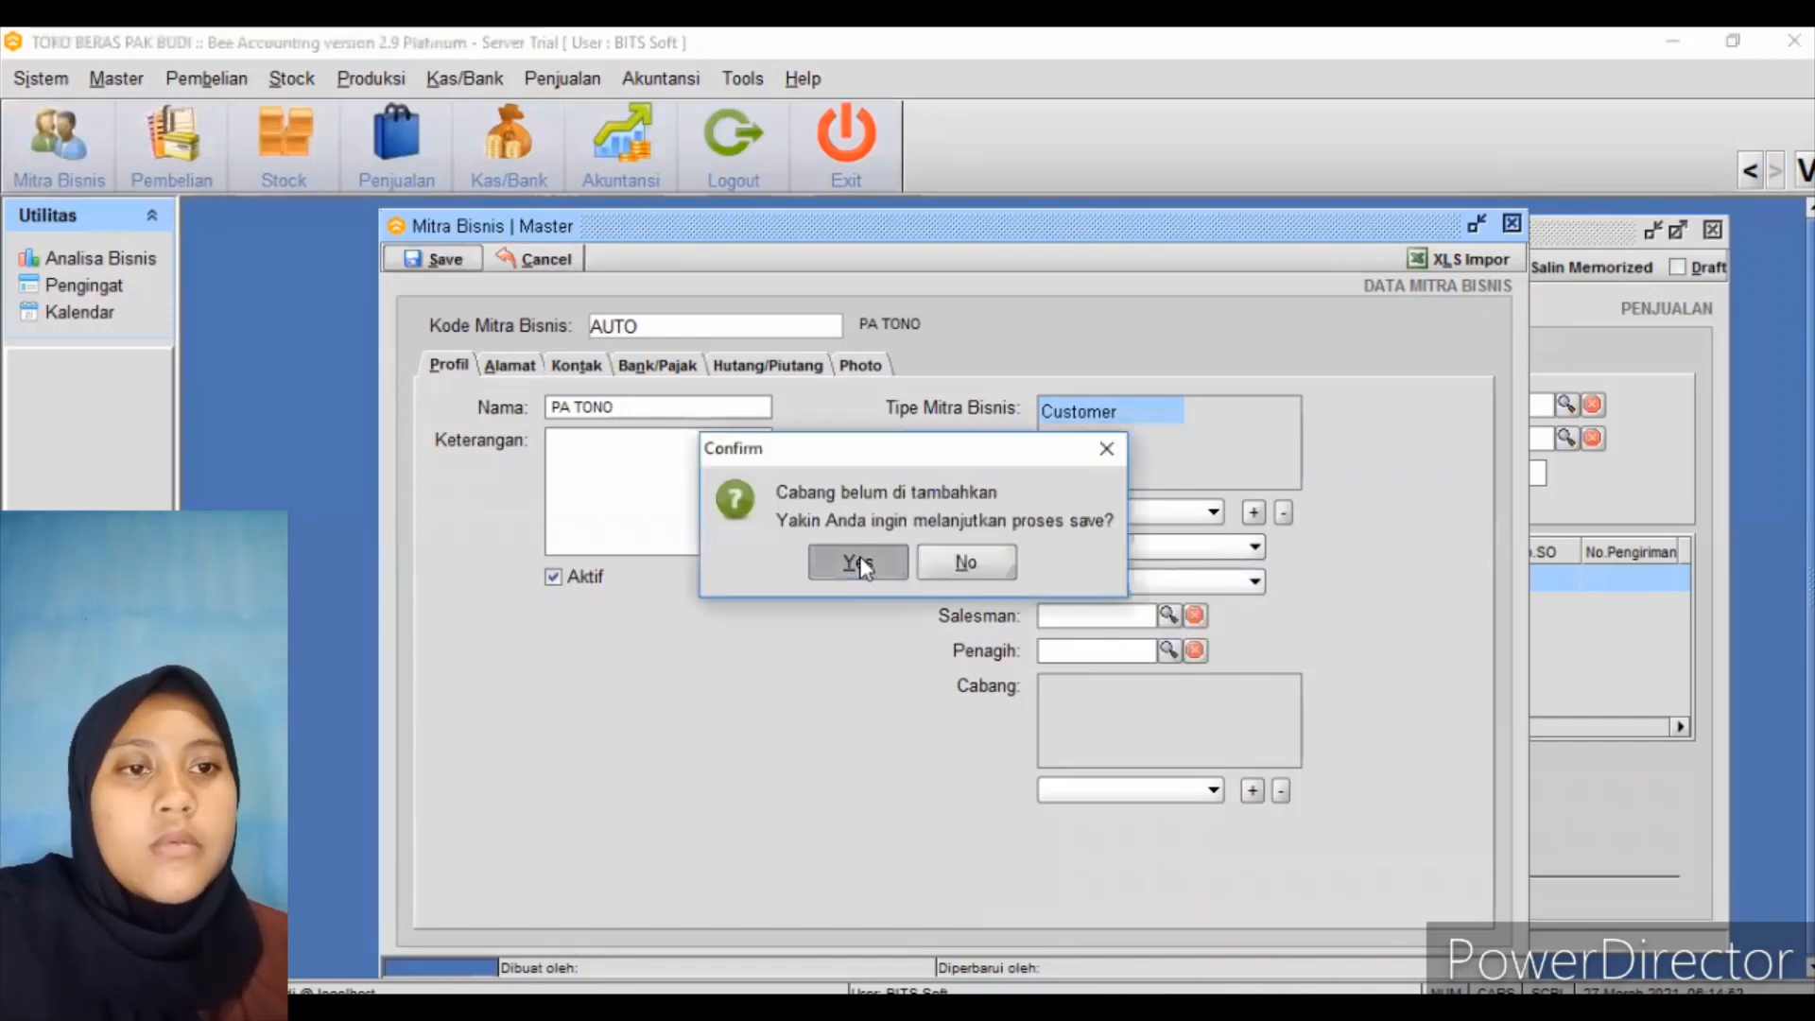
pyautogui.click(860, 564)
pyautogui.click(875, 565)
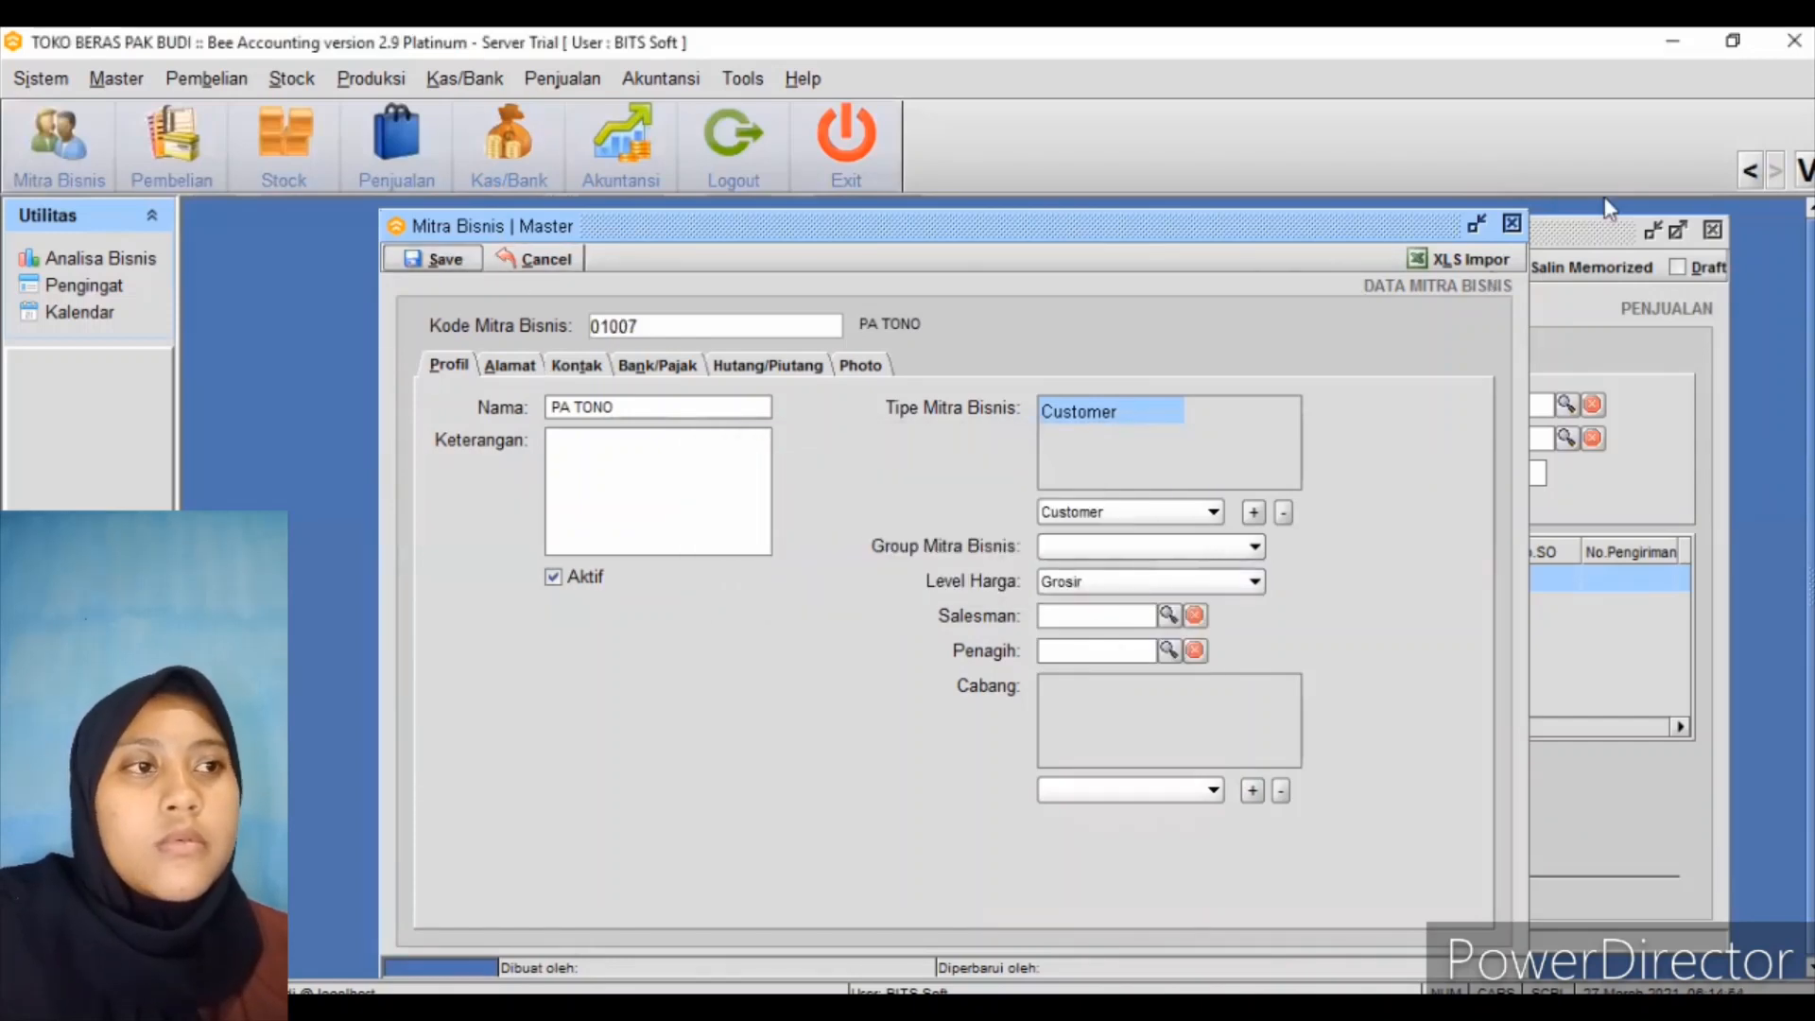
pyautogui.click(1512, 224)
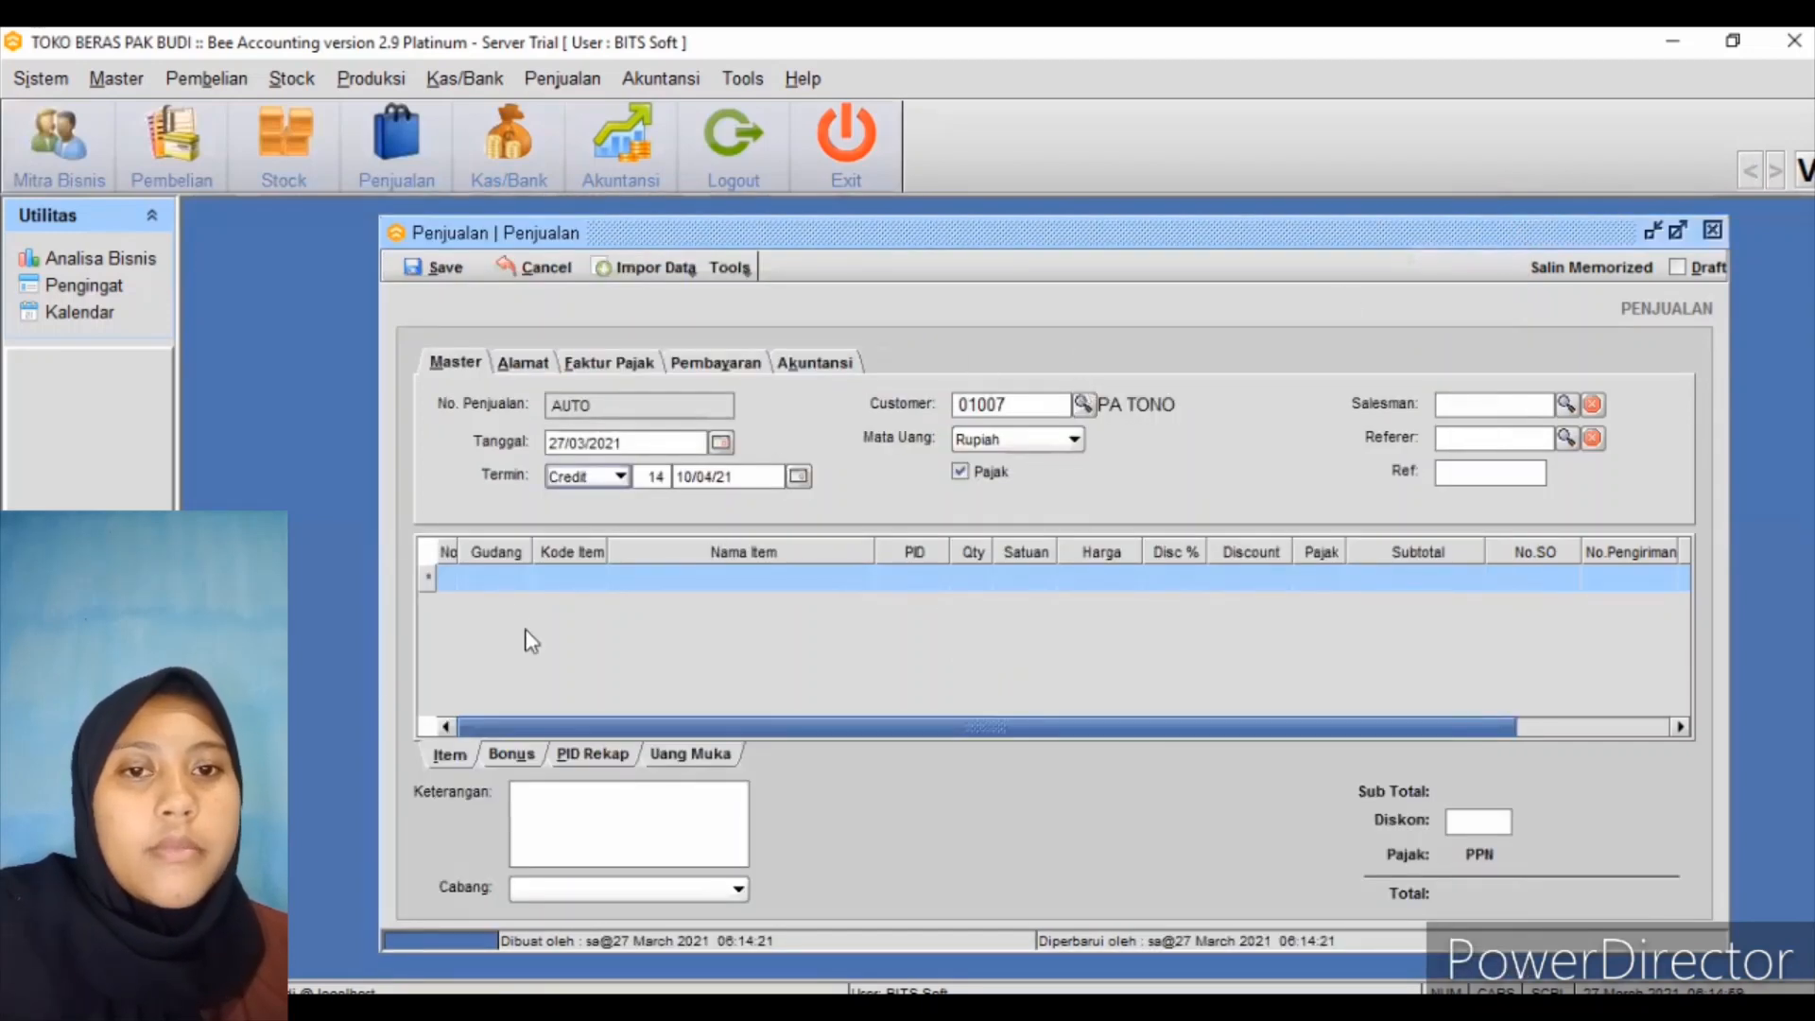
# Add item BERAS from the Toko warehouse to the first sale line
pyautogui.click(497, 580)
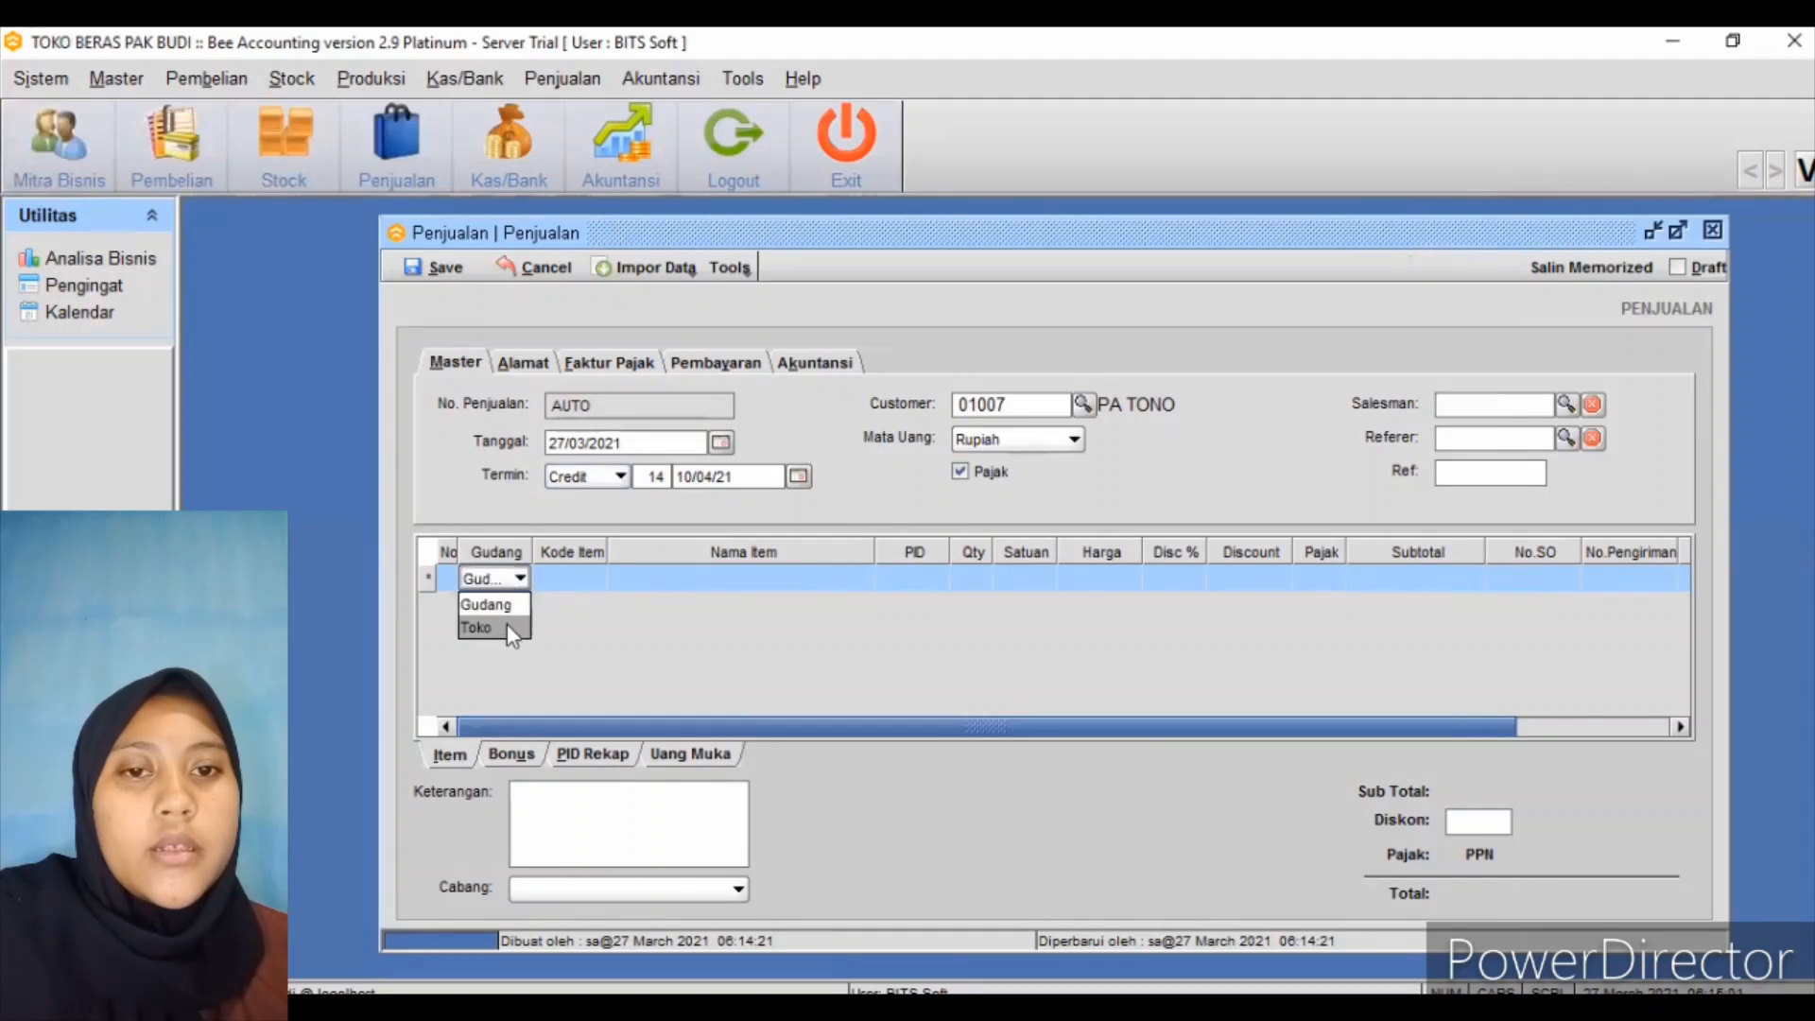
pyautogui.click(592, 580)
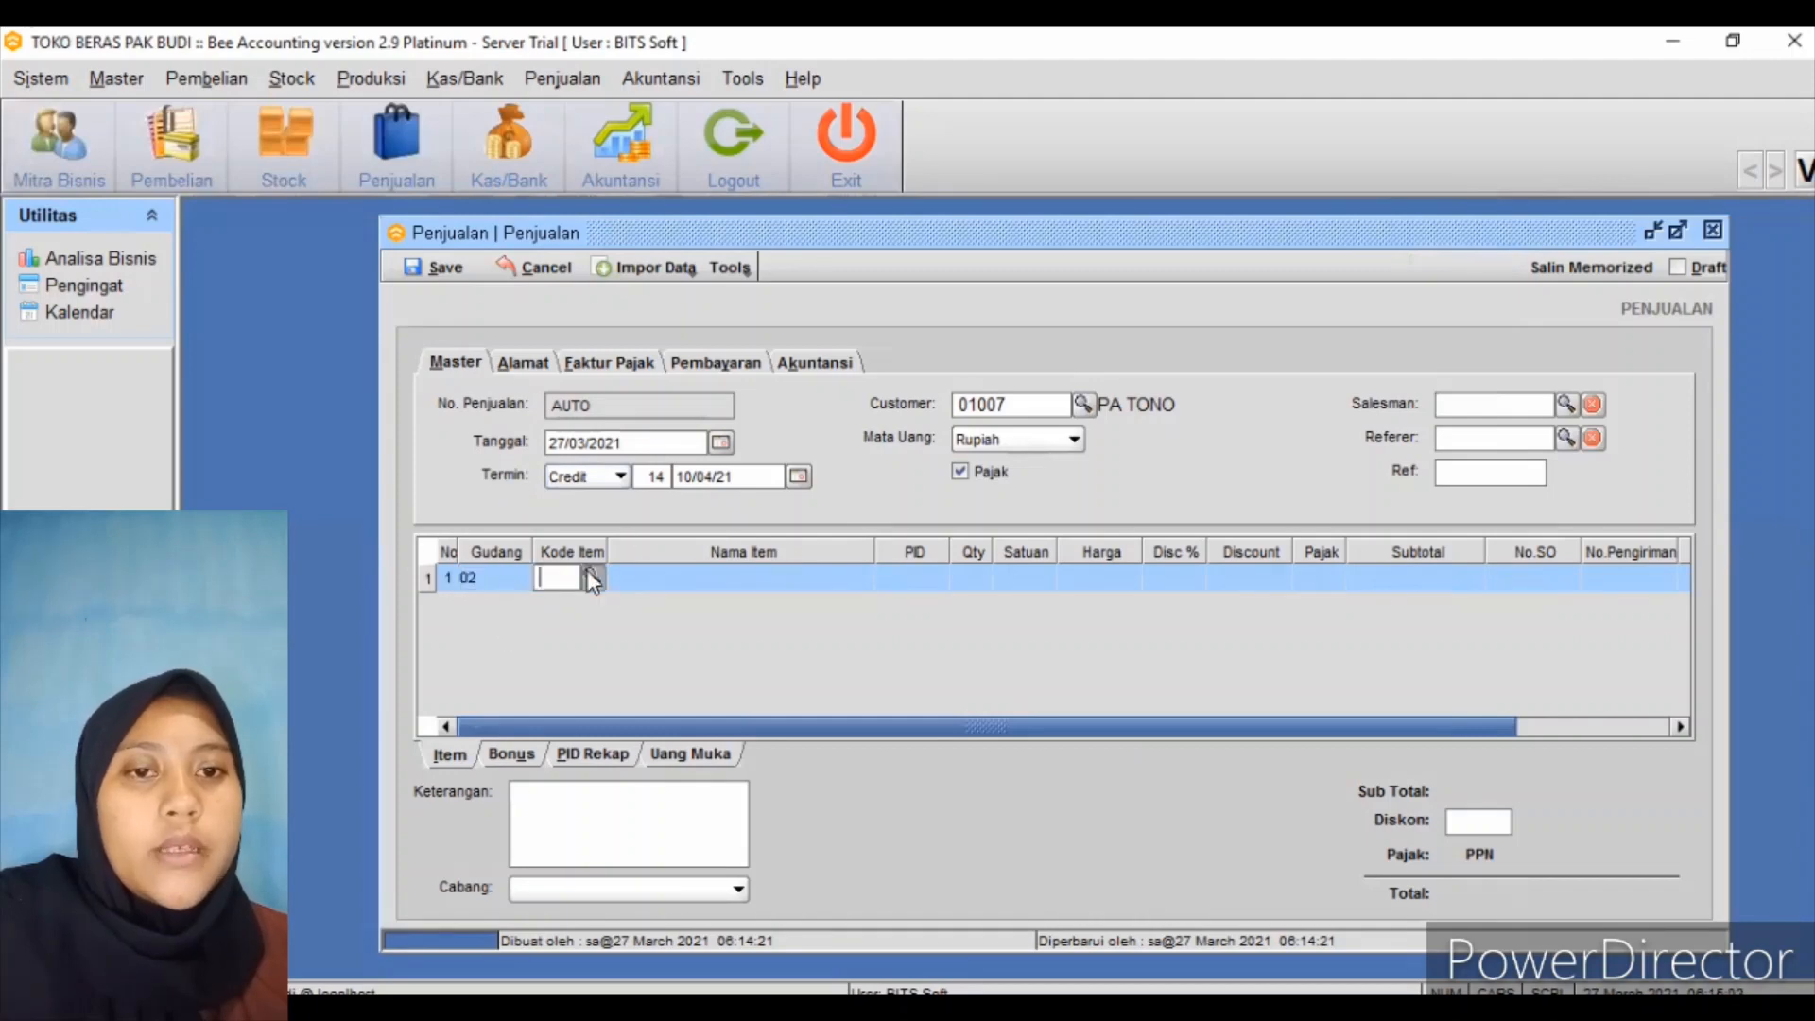
pyautogui.click(593, 578)
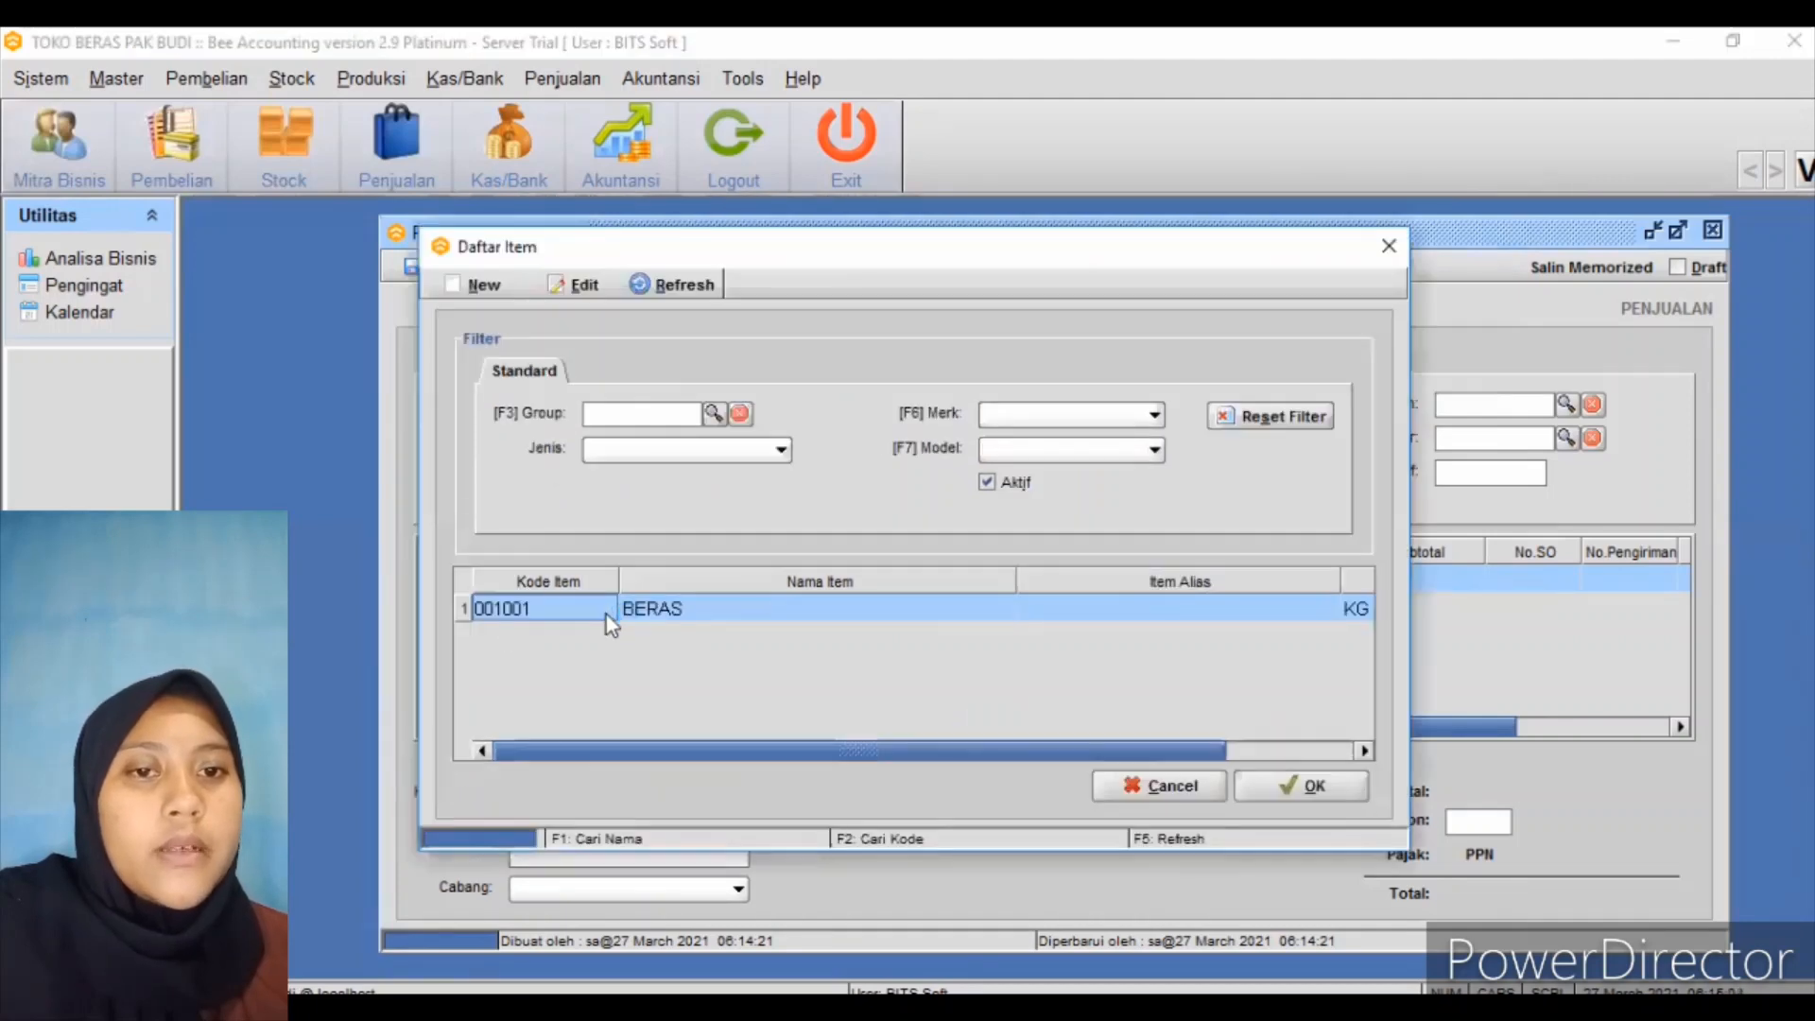
pyautogui.click(1308, 790)
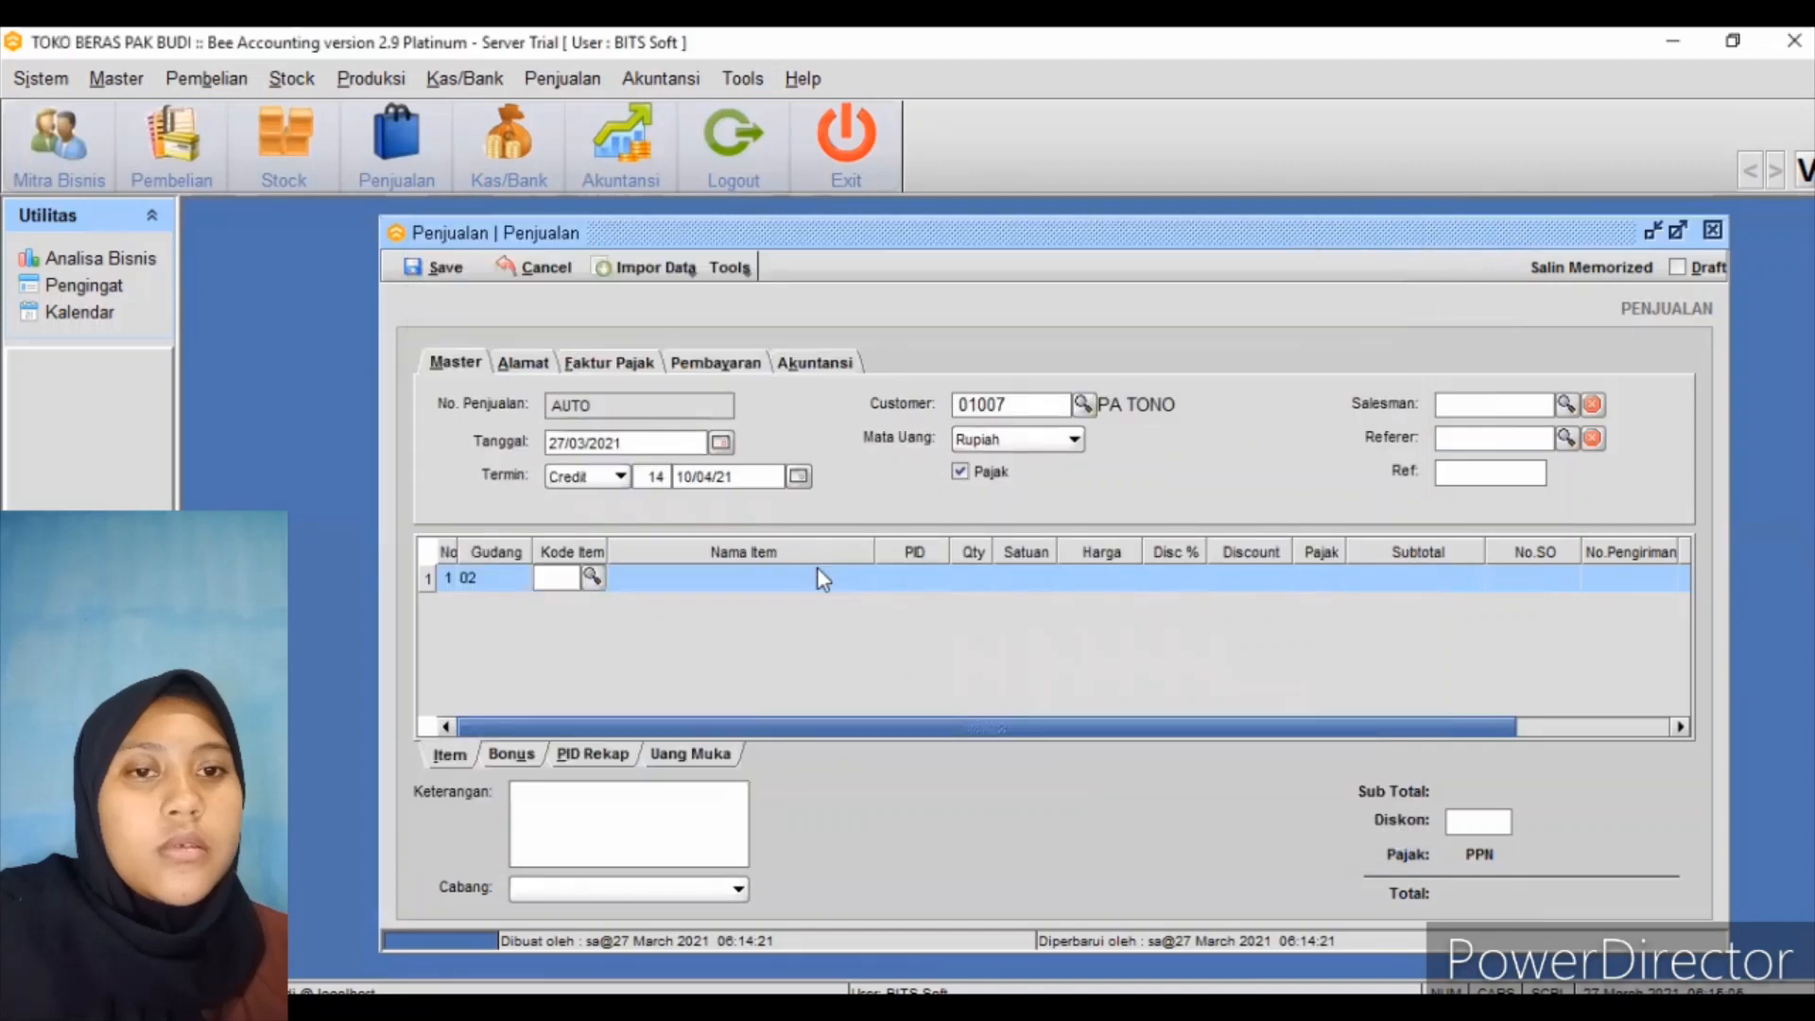
# Enter quantity 600, remove tax, and save the 5,700,000 credit sale
pyautogui.click(979, 575)
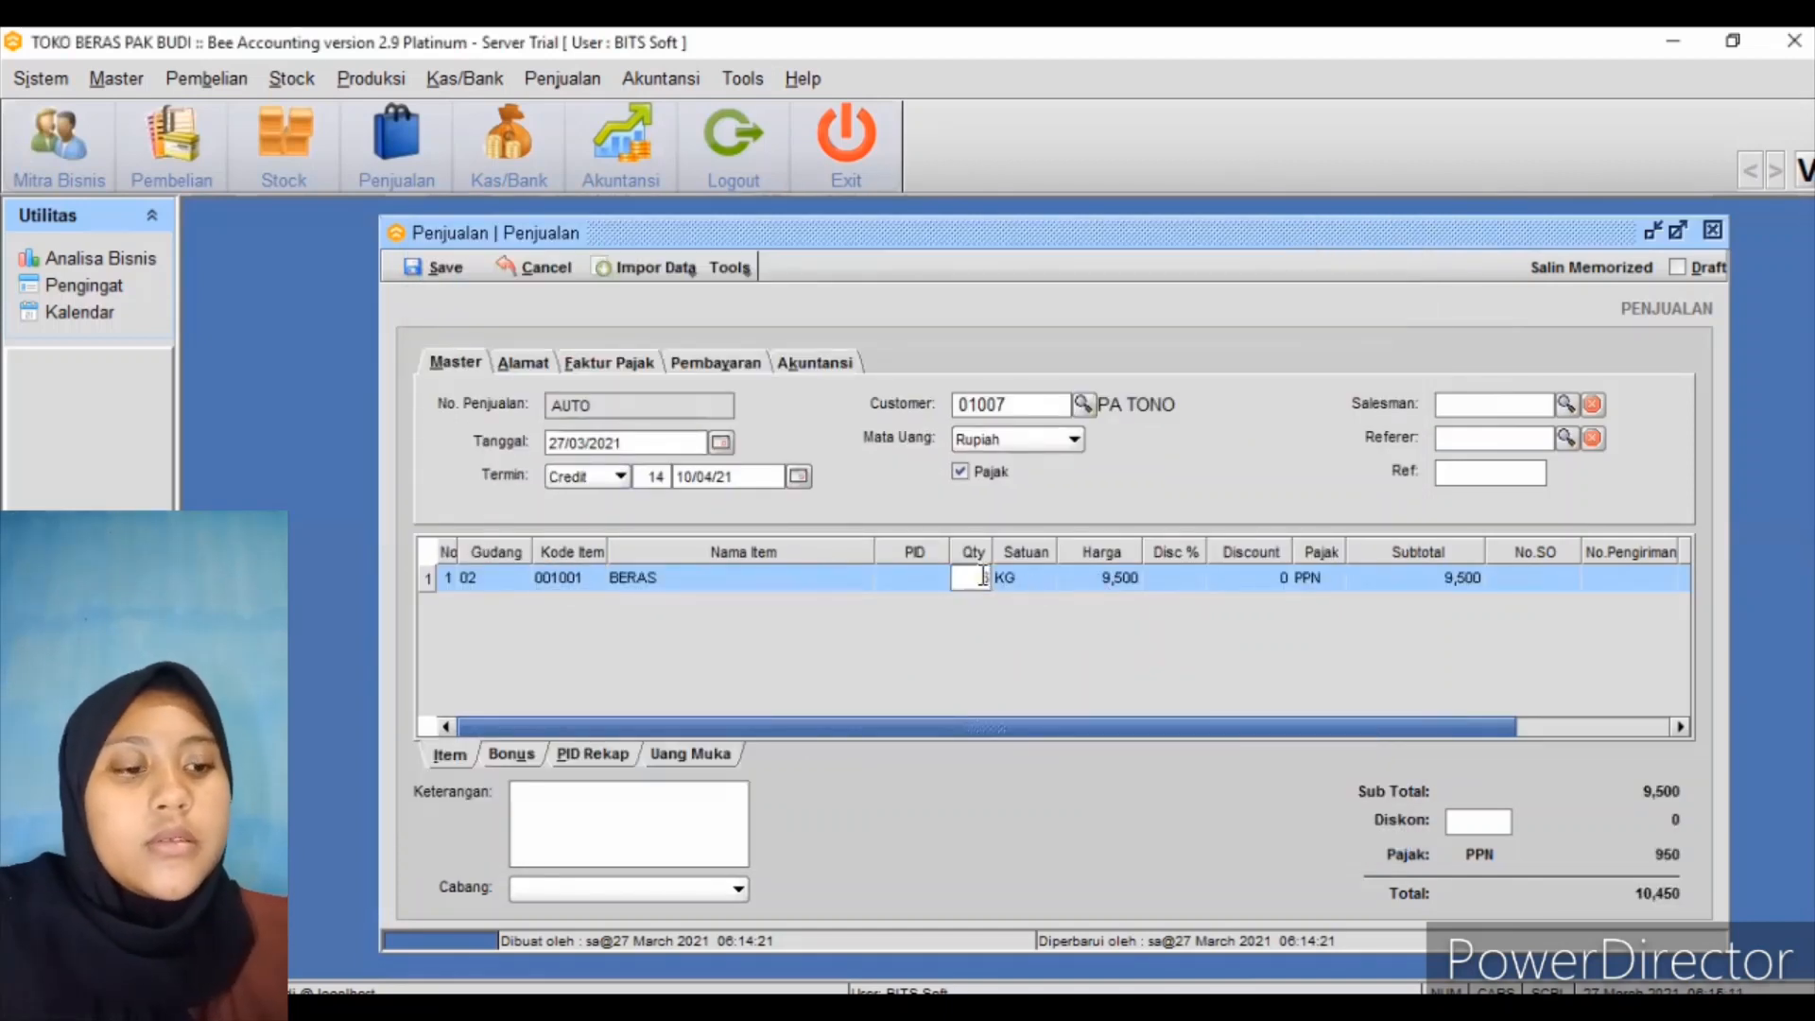
pyautogui.write('600')
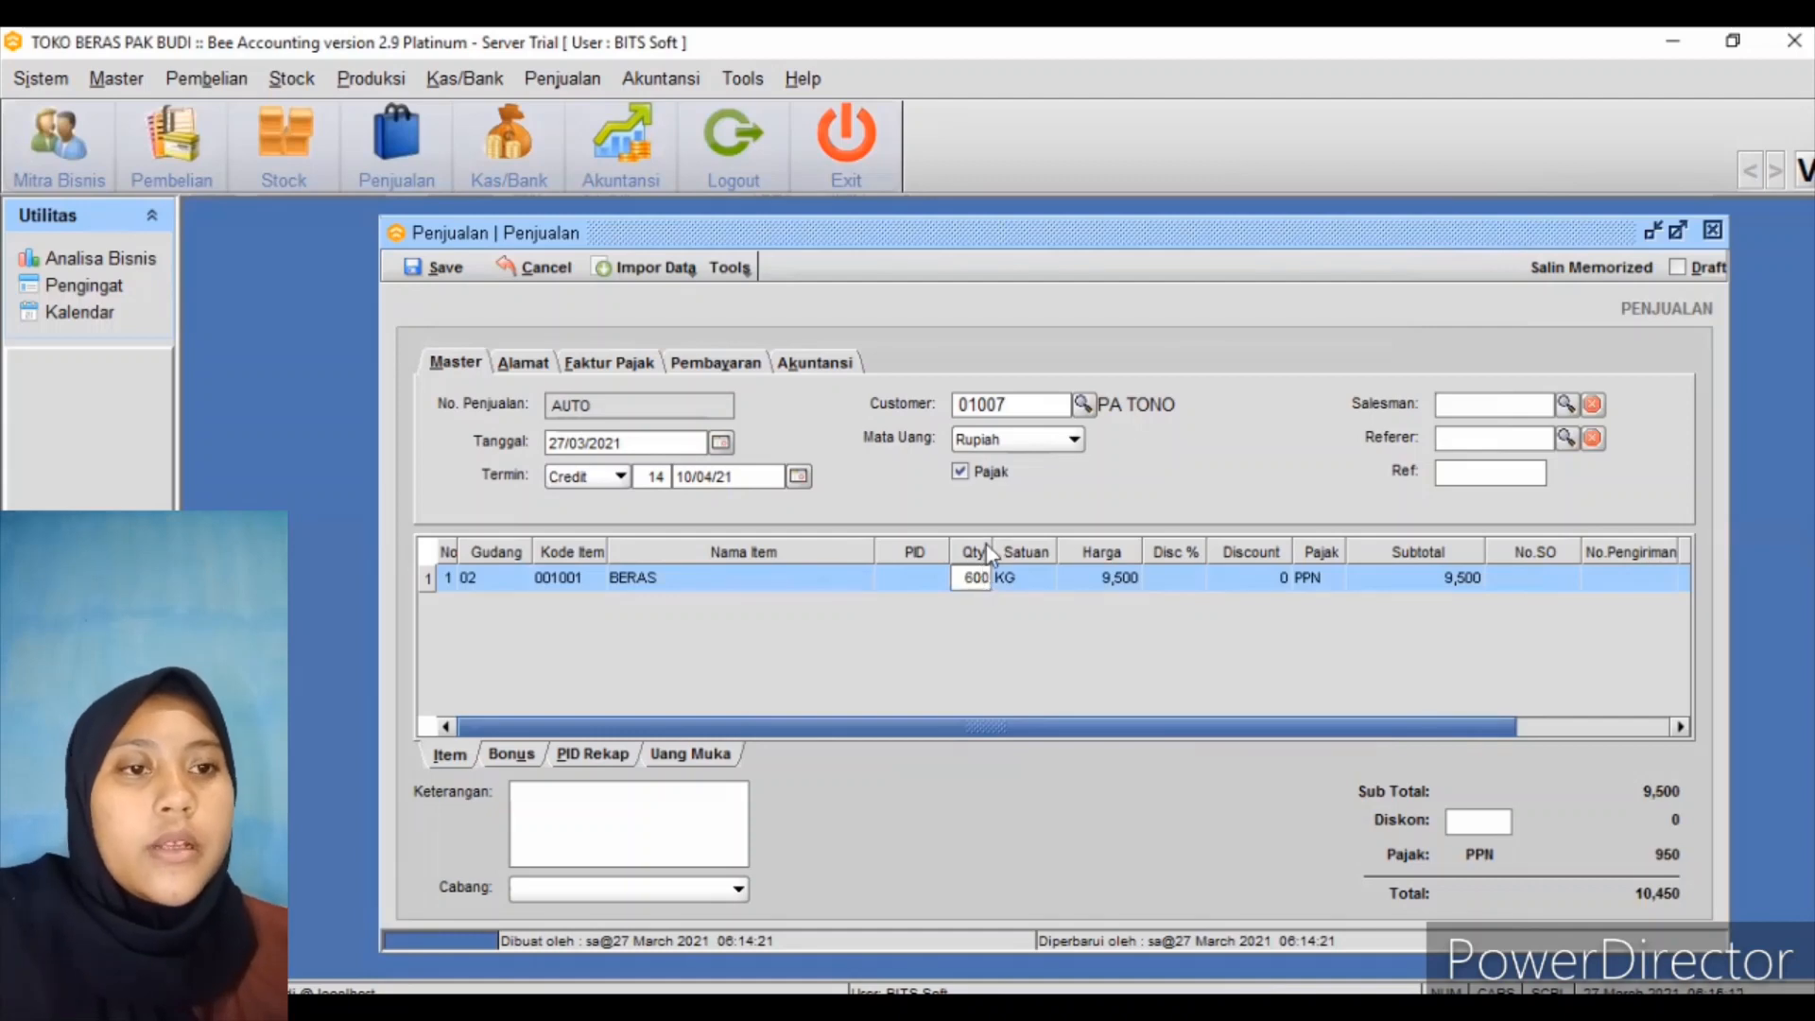
pyautogui.press('Return')
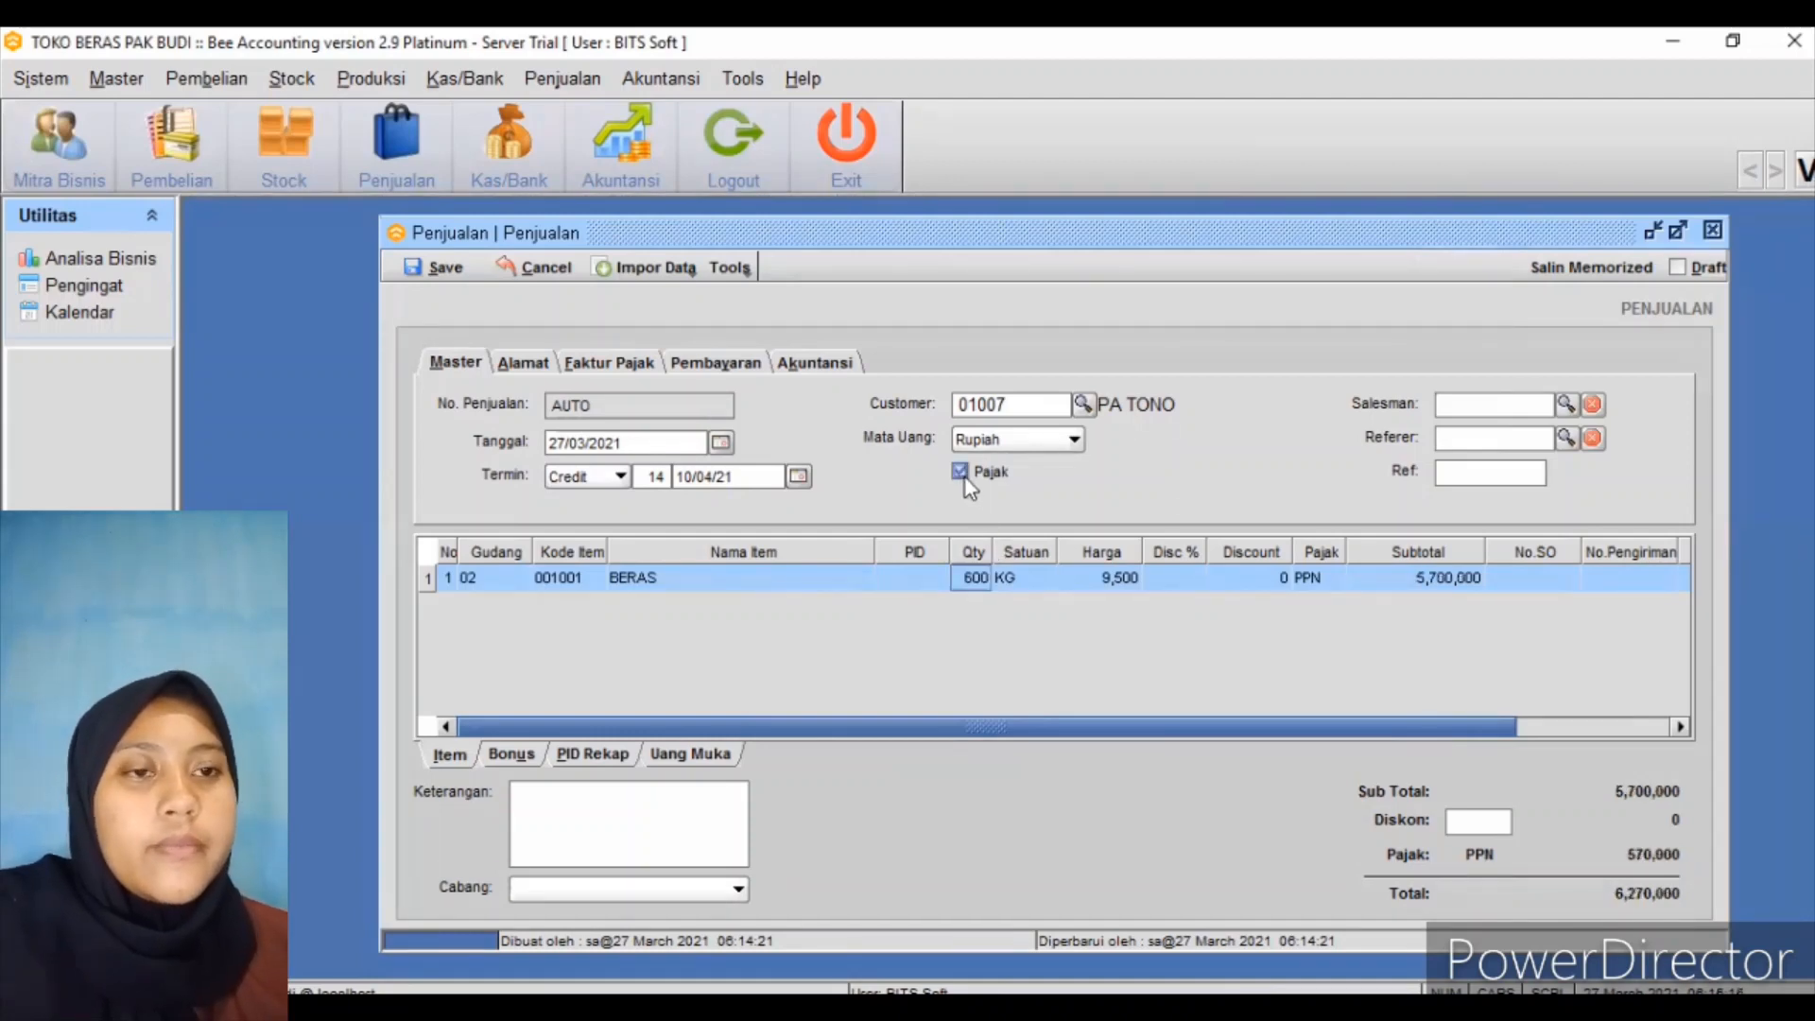
pyautogui.click(962, 475)
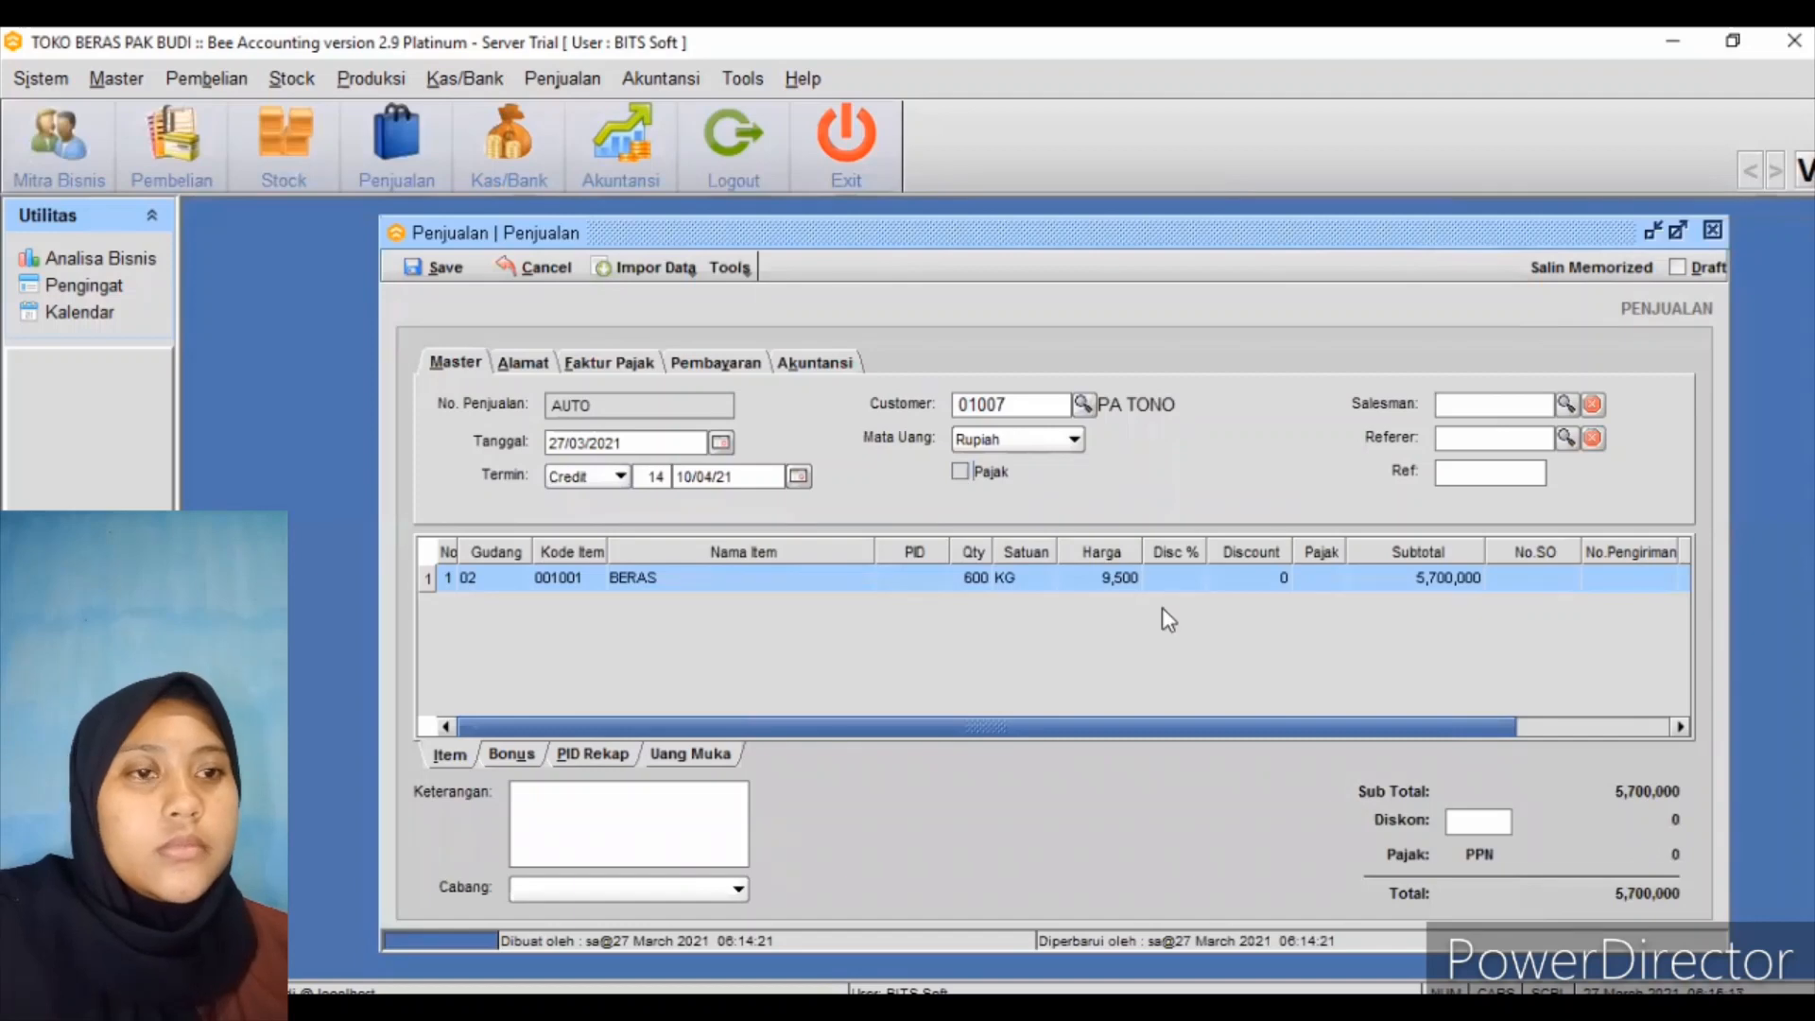
pyautogui.click(450, 276)
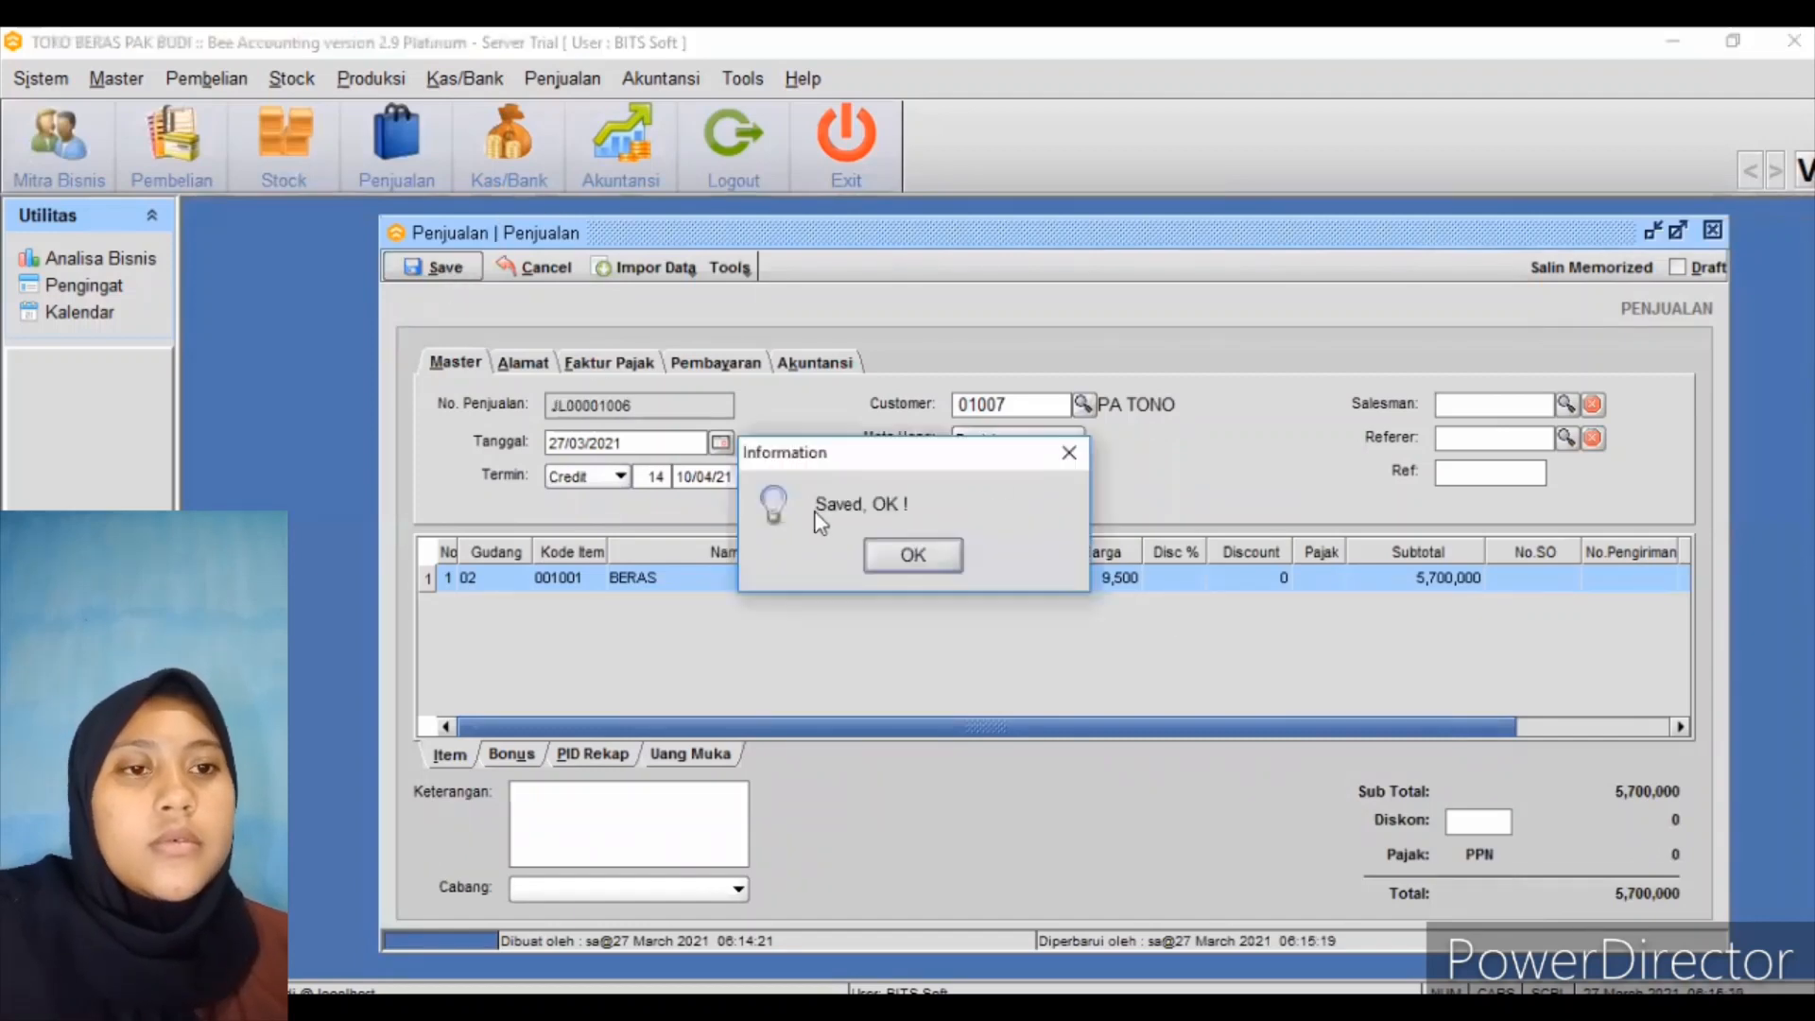
pyautogui.click(900, 552)
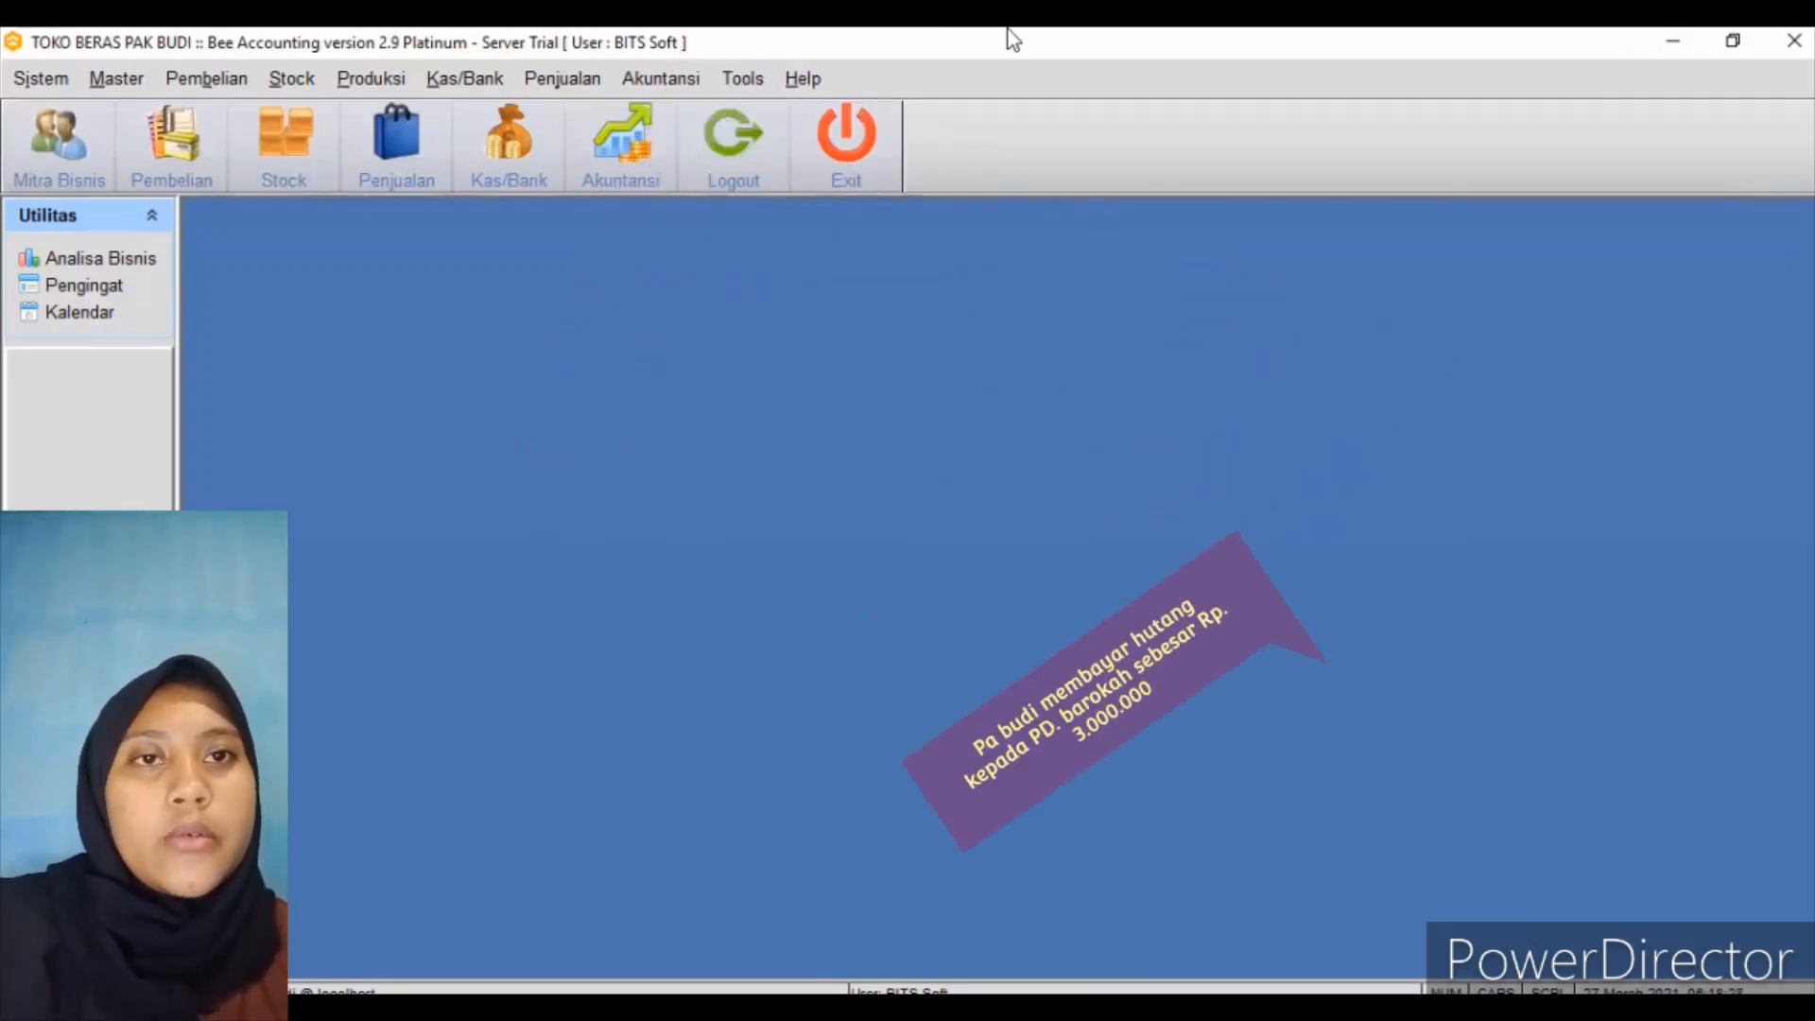
# Start a new Pembayaran to PD. BAROKAH against purchase BL00001004
pyautogui.click(489, 82)
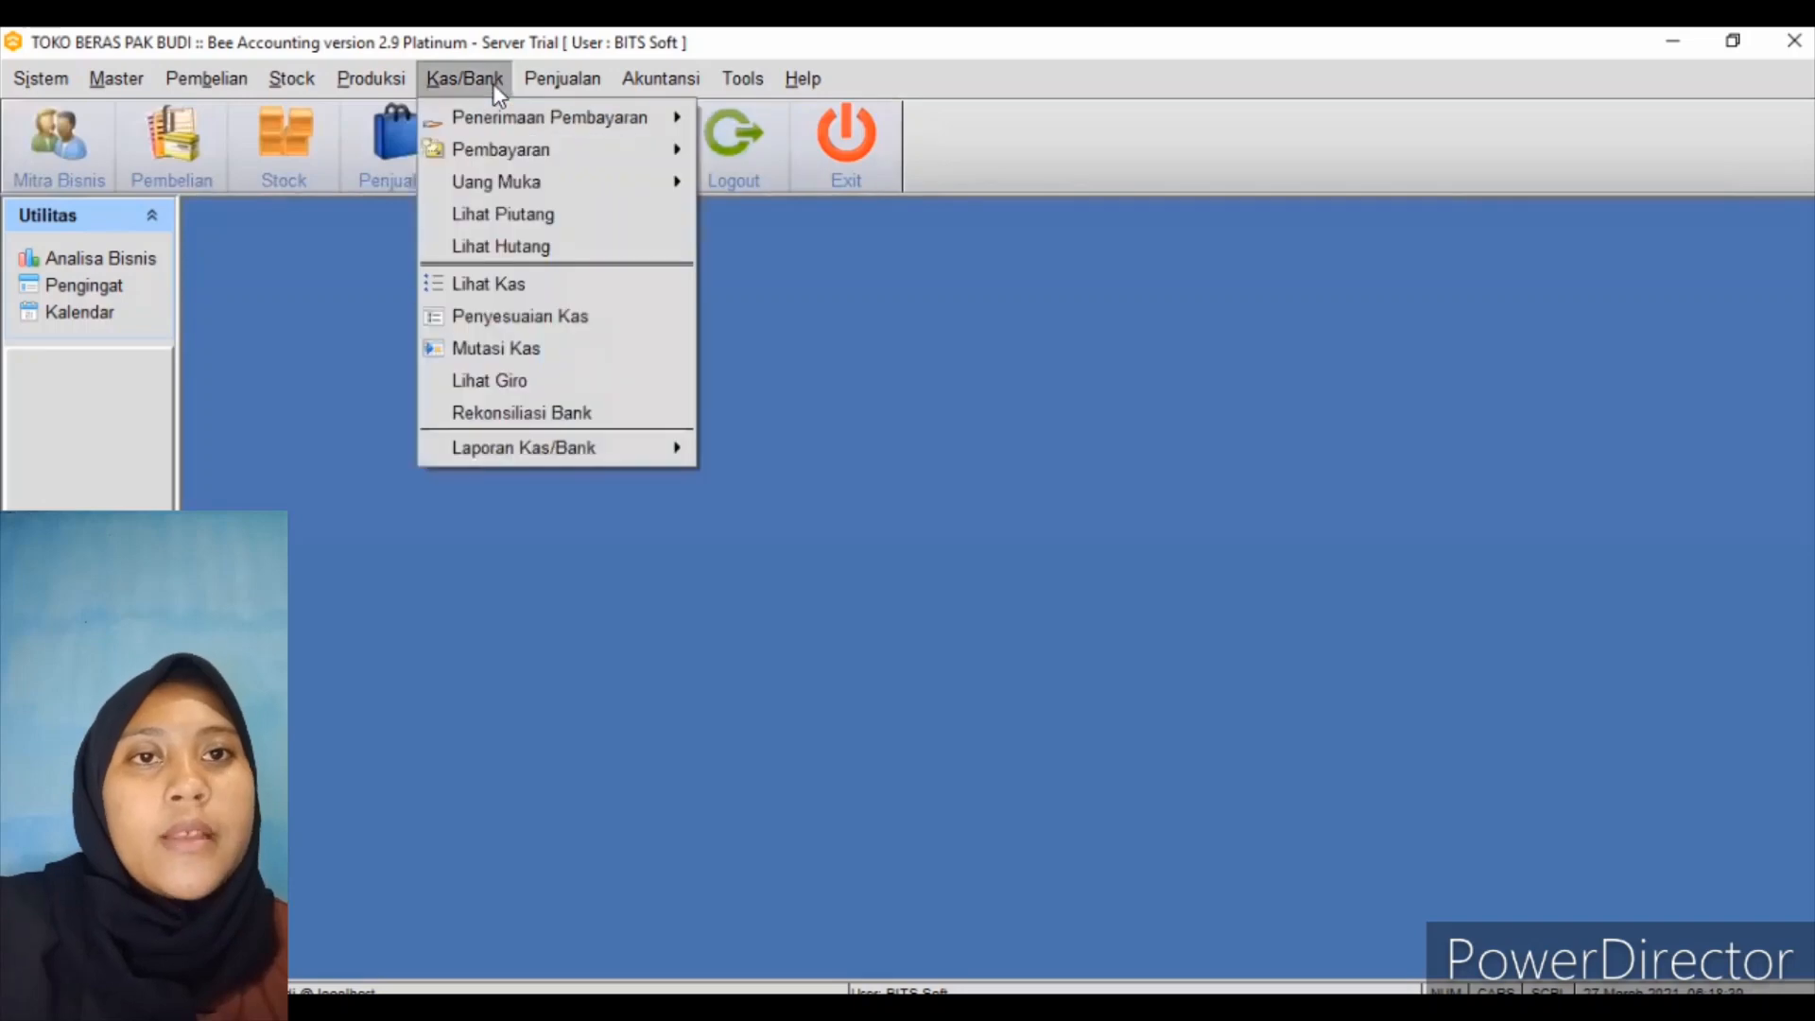
pyautogui.moveTo(549, 143)
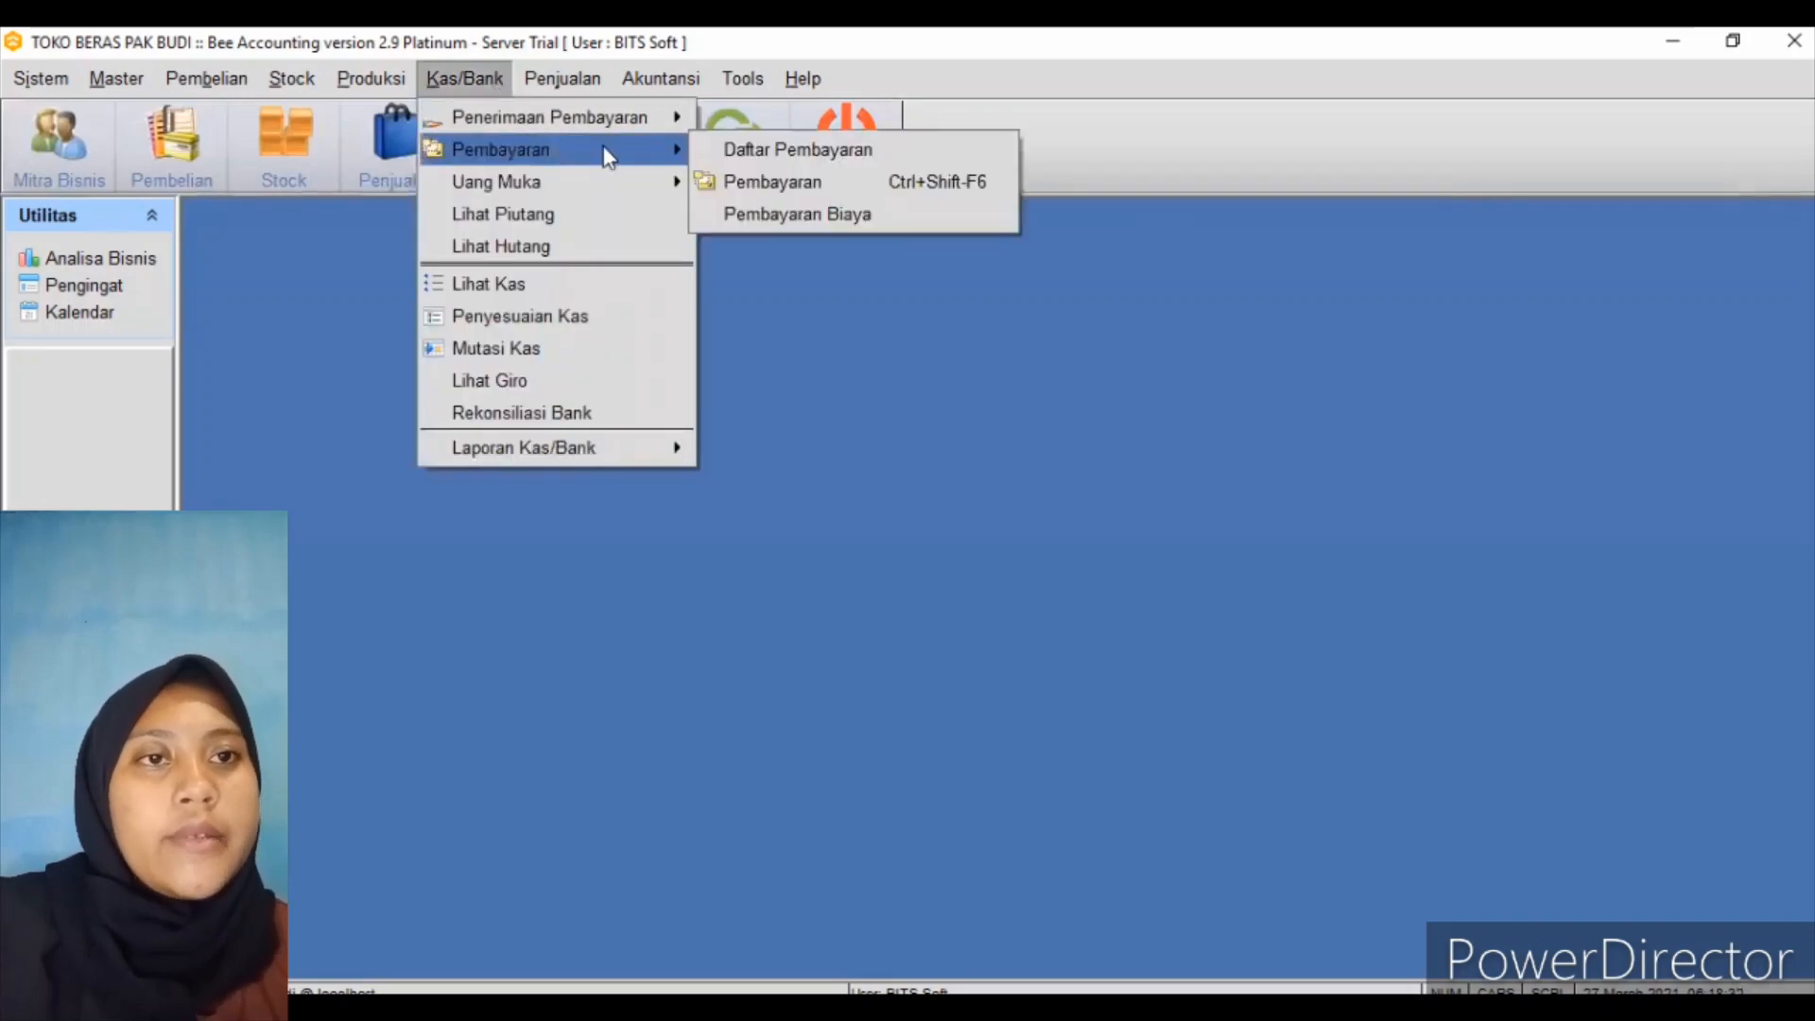
pyautogui.click(781, 188)
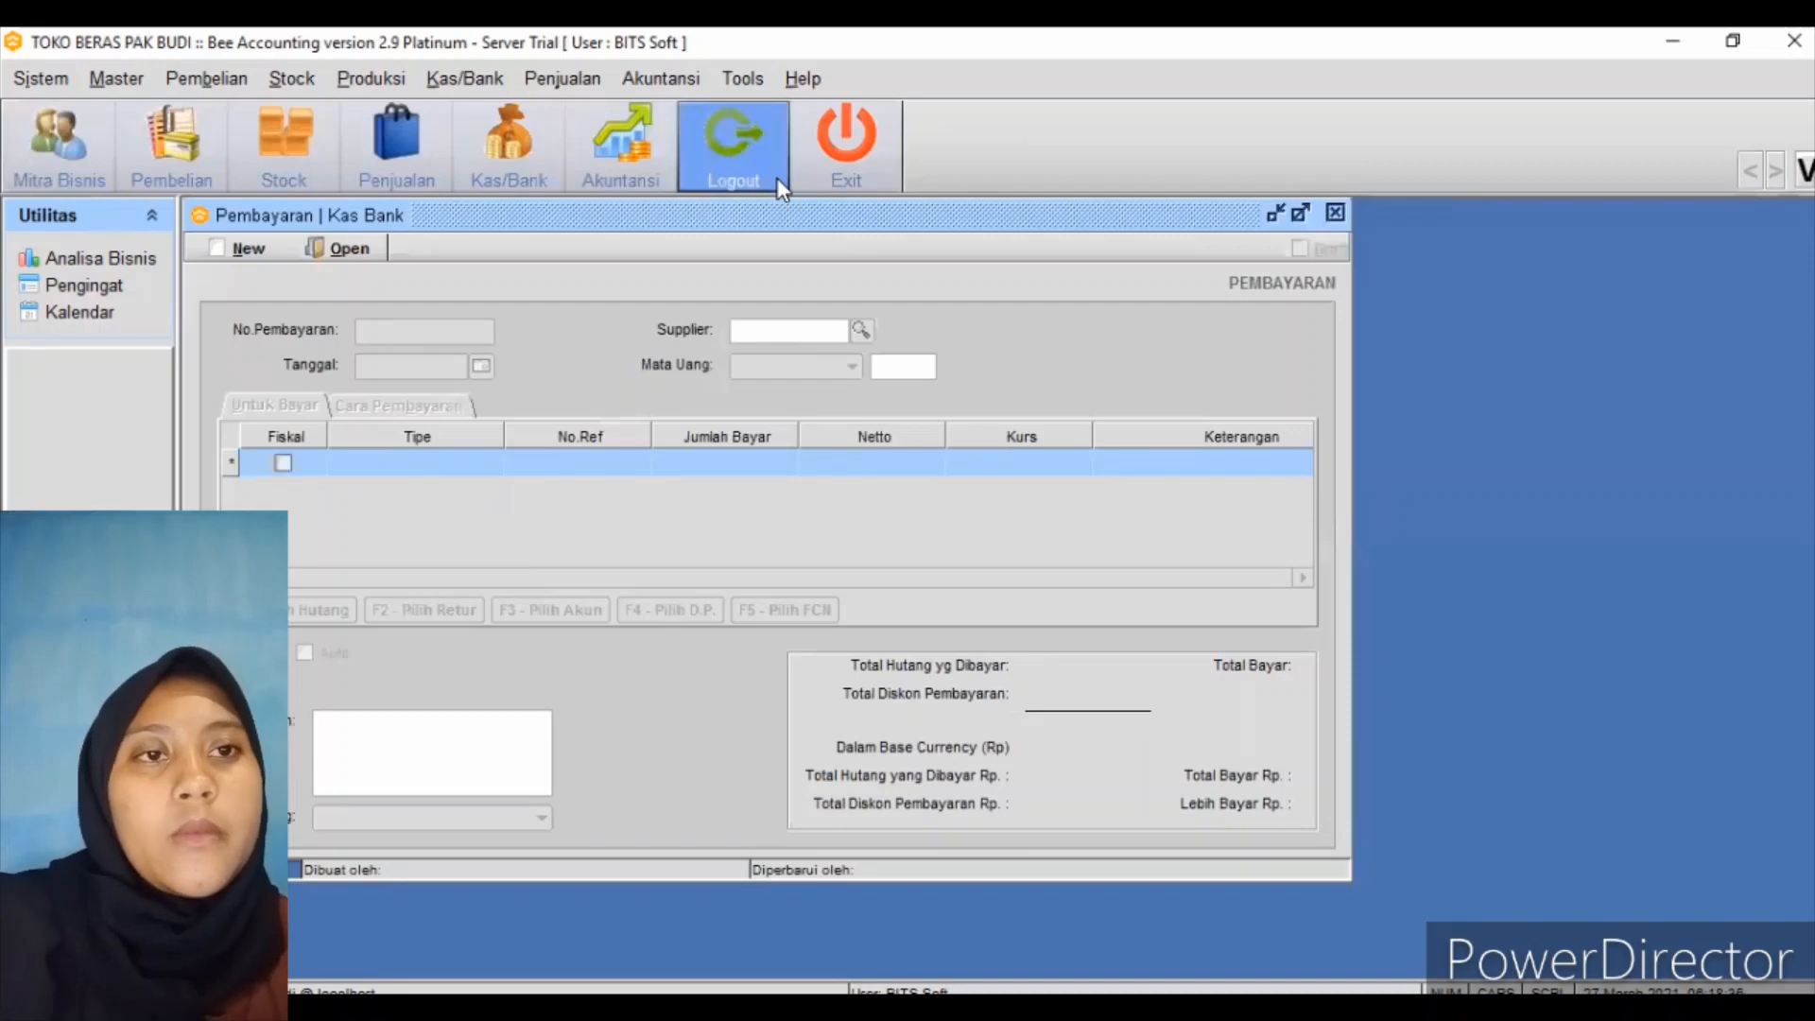
pyautogui.moveTo(775, 213); pyautogui.dragTo(1023, 195)
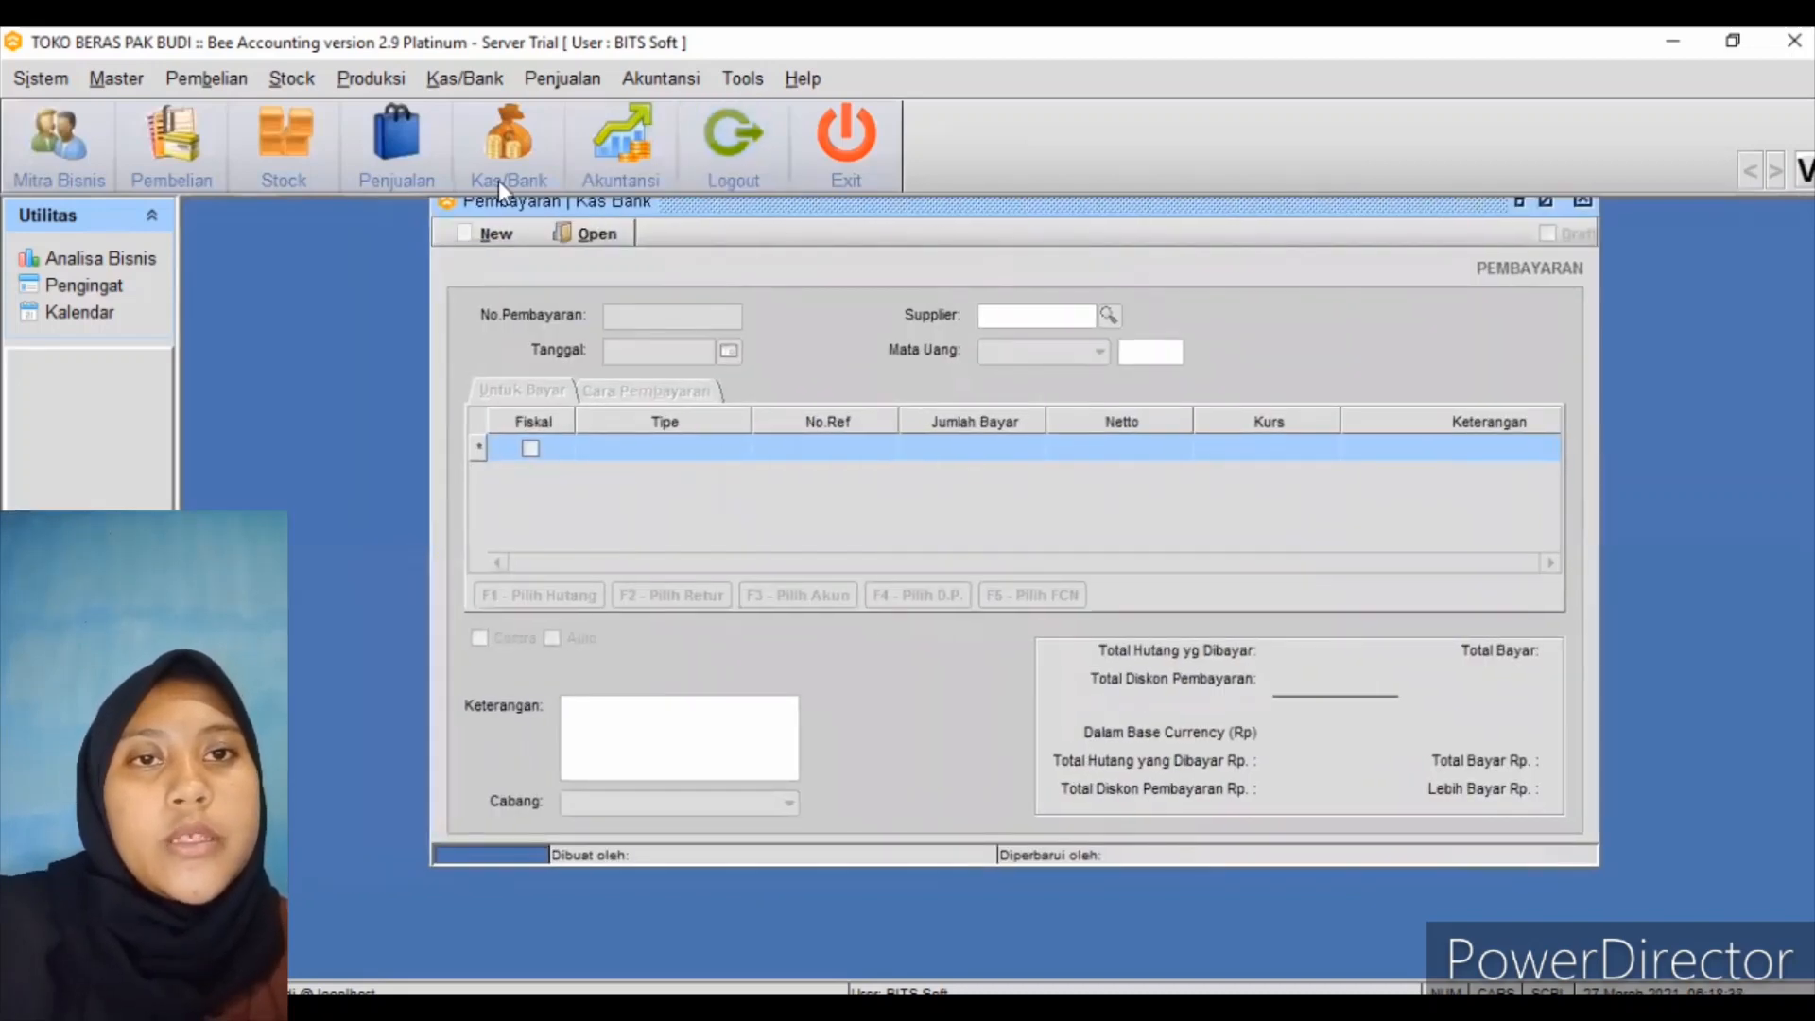
pyautogui.click(495, 233)
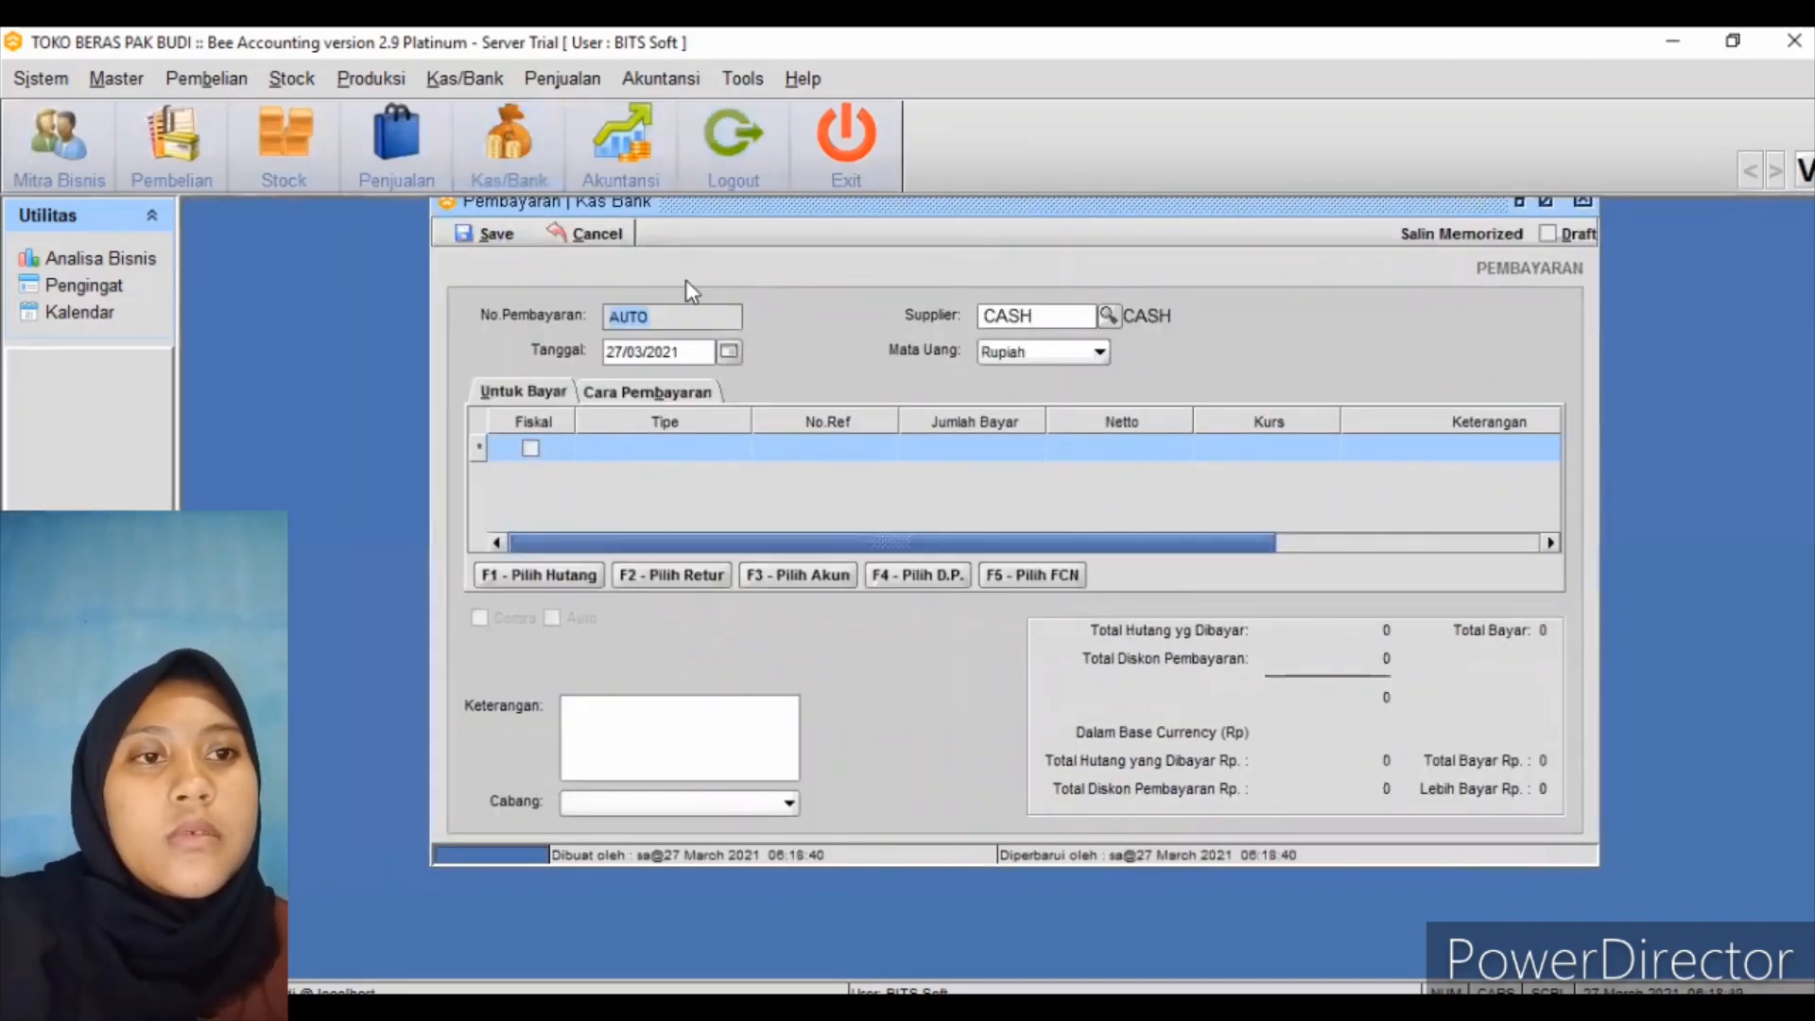
pyautogui.click(1116, 317)
pyautogui.click(908, 508)
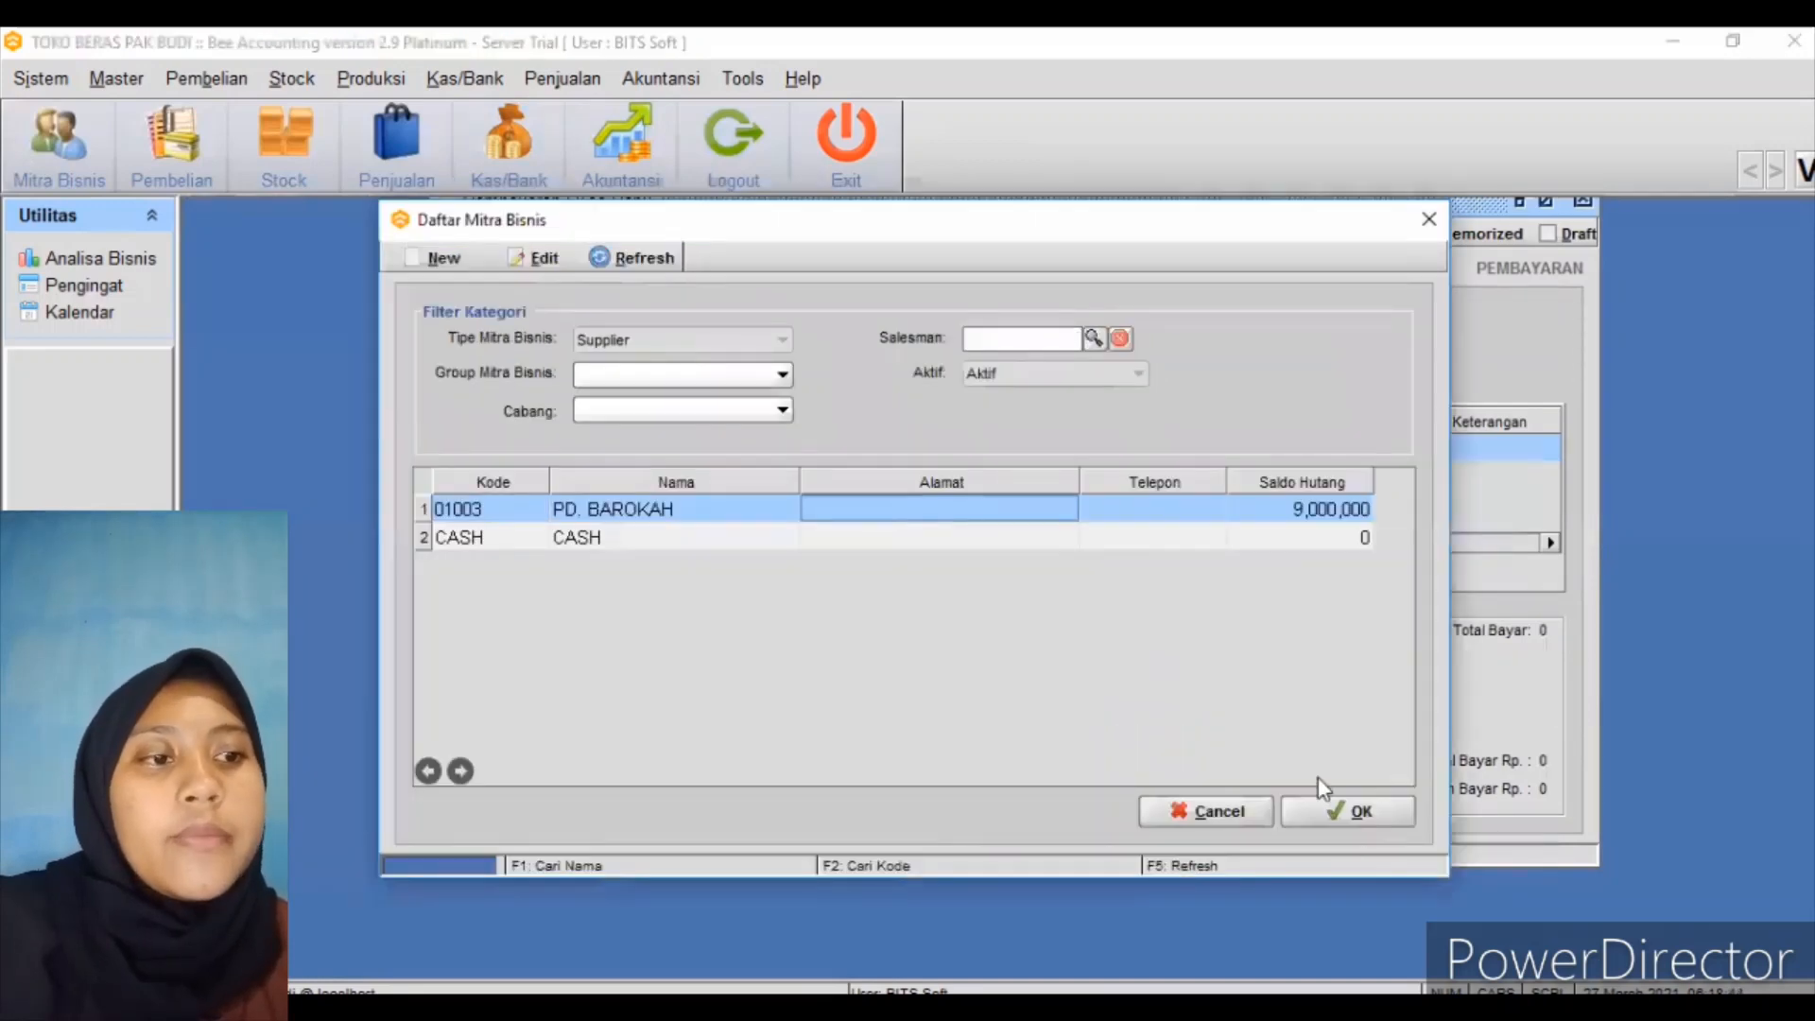
pyautogui.click(1352, 813)
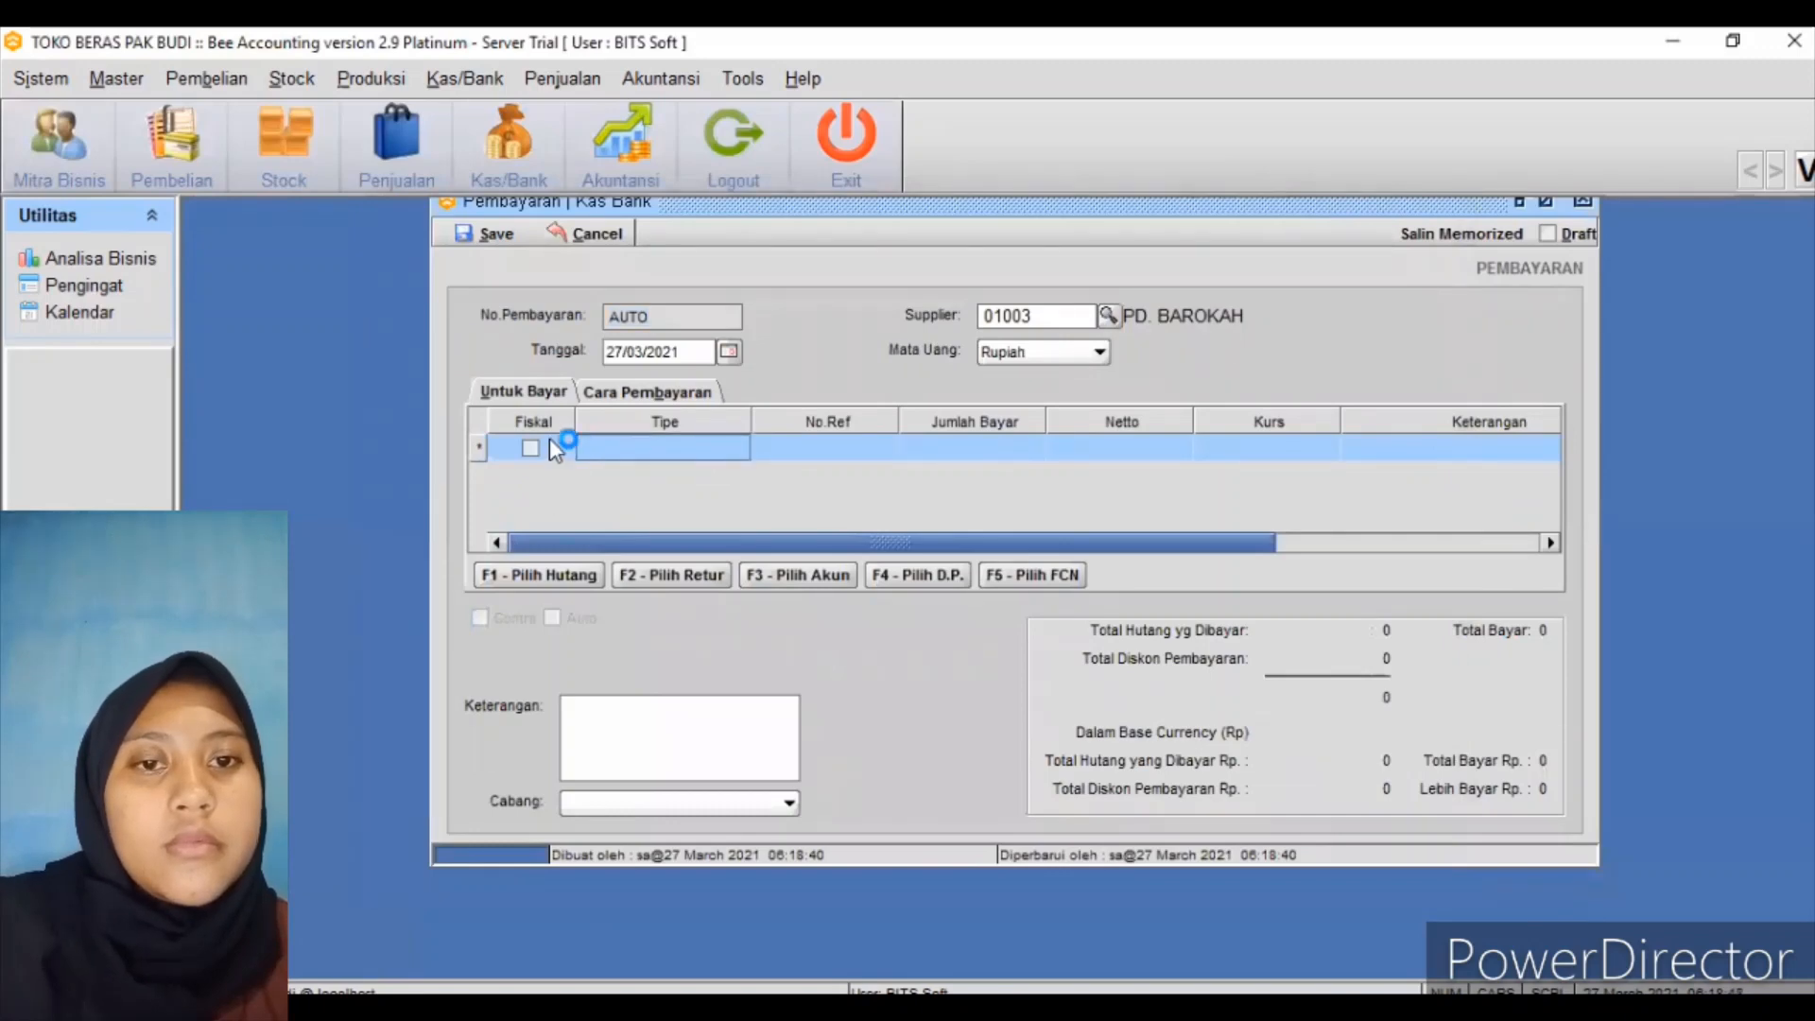
pyautogui.click(534, 574)
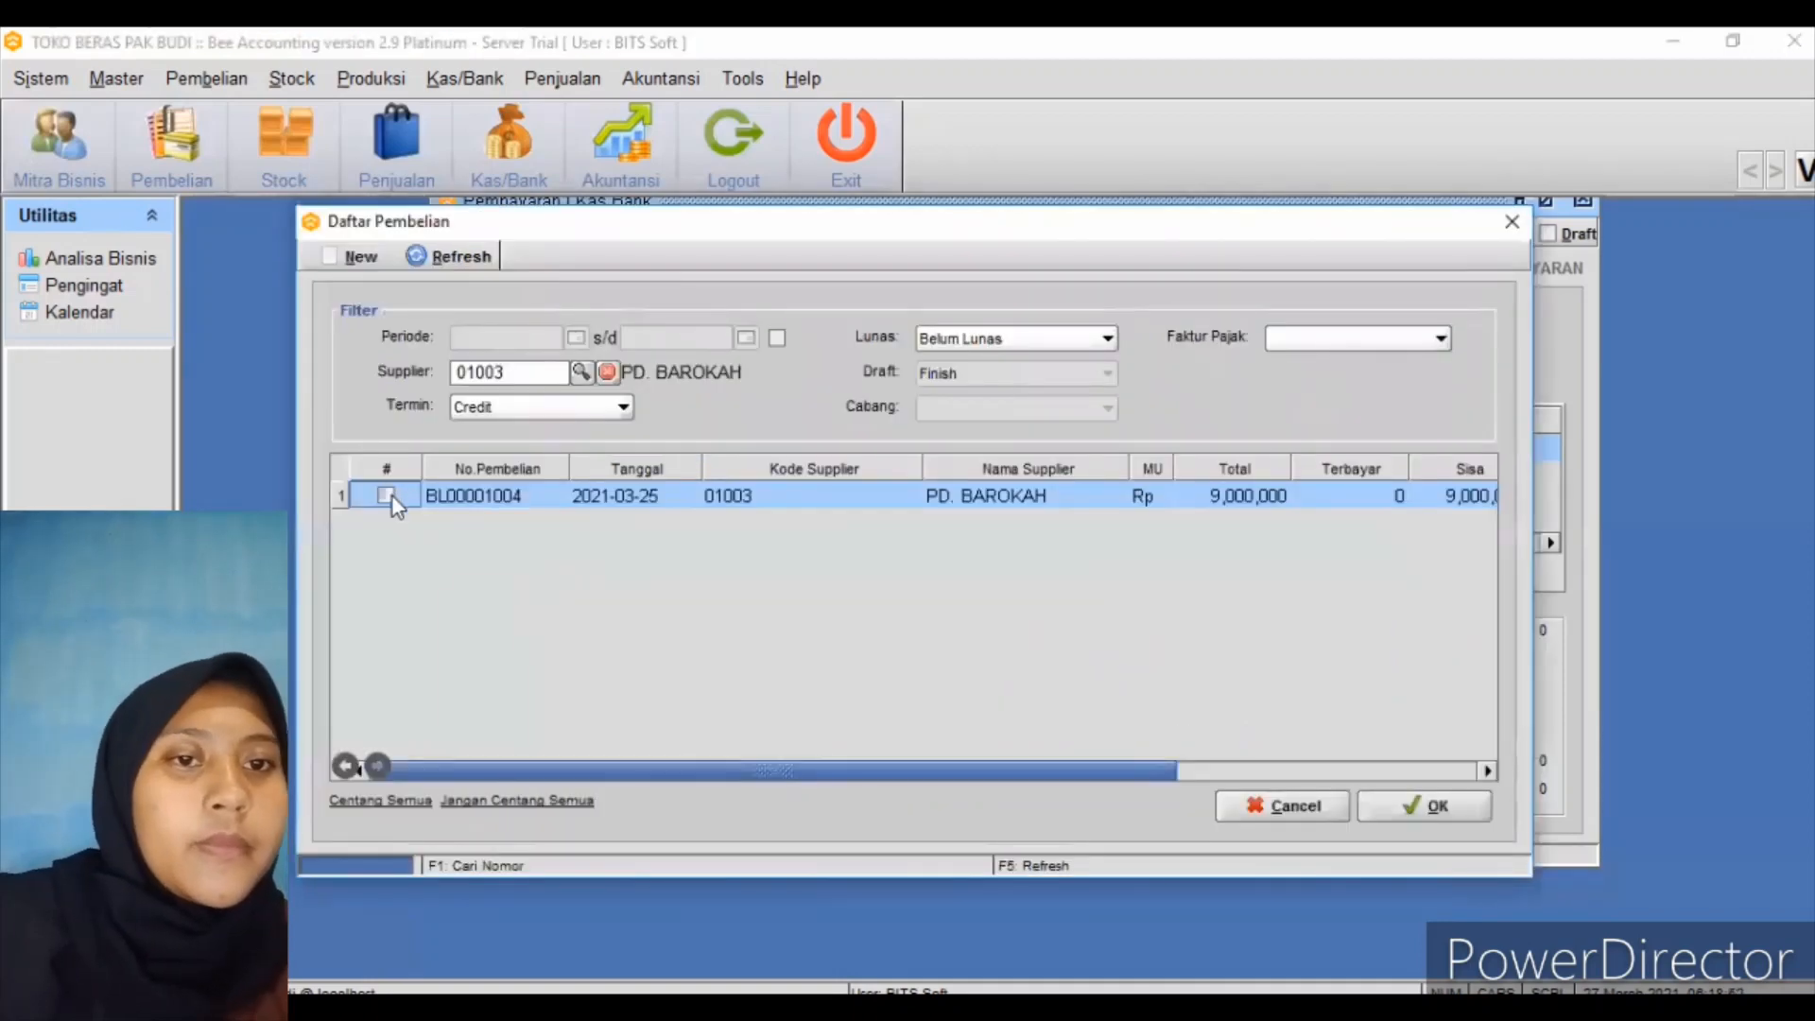
pyautogui.click(390, 495)
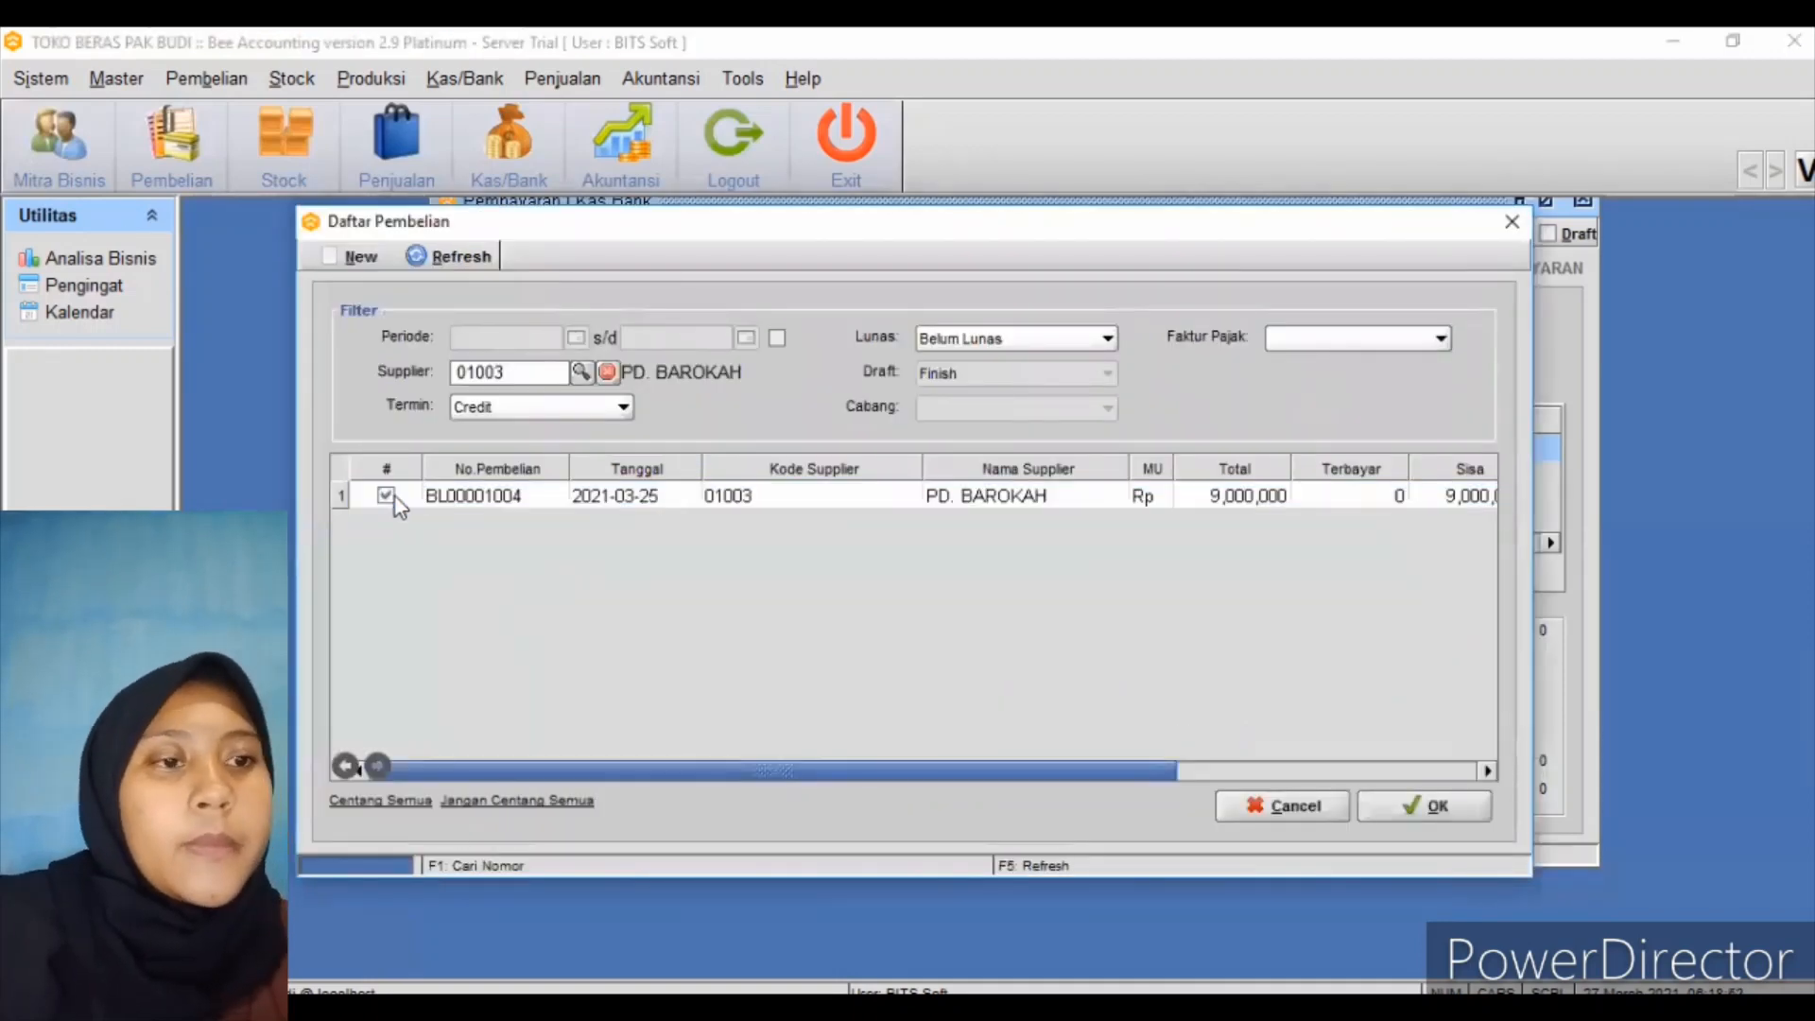
pyautogui.click(1421, 809)
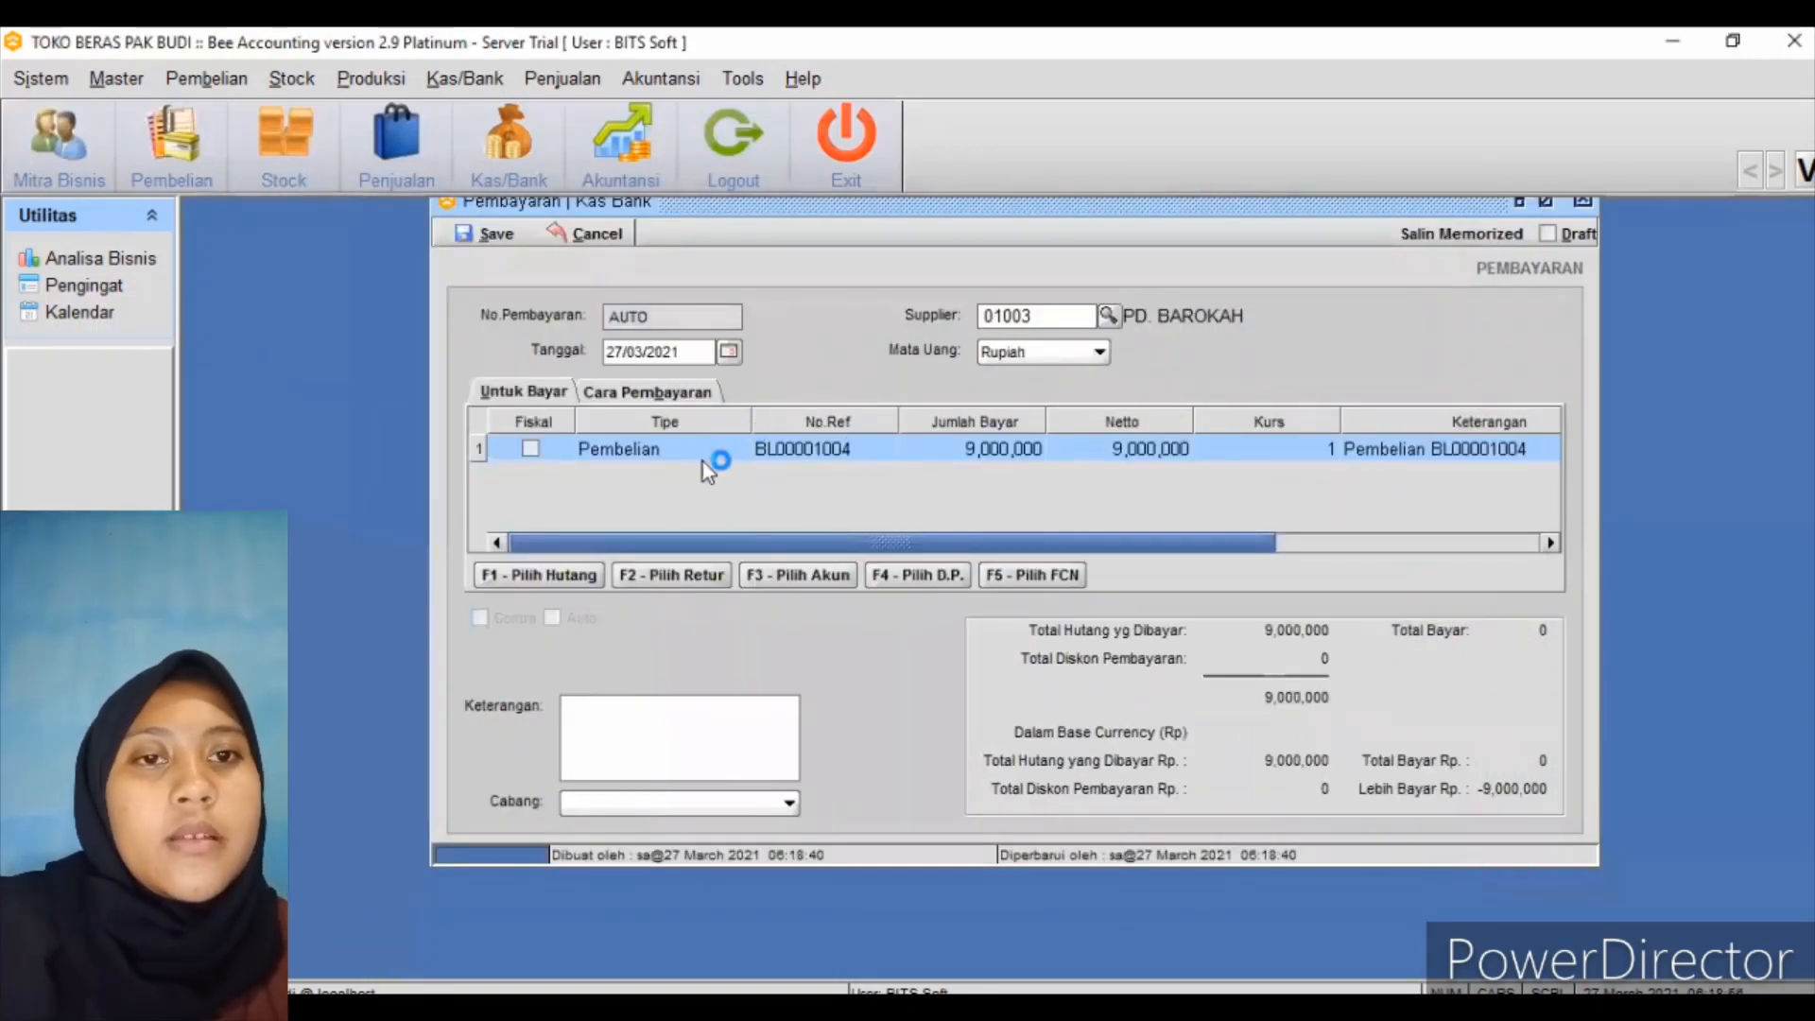
# Add a Tunai payment line drawn from the Kas Utama cash account
pyautogui.click(681, 392)
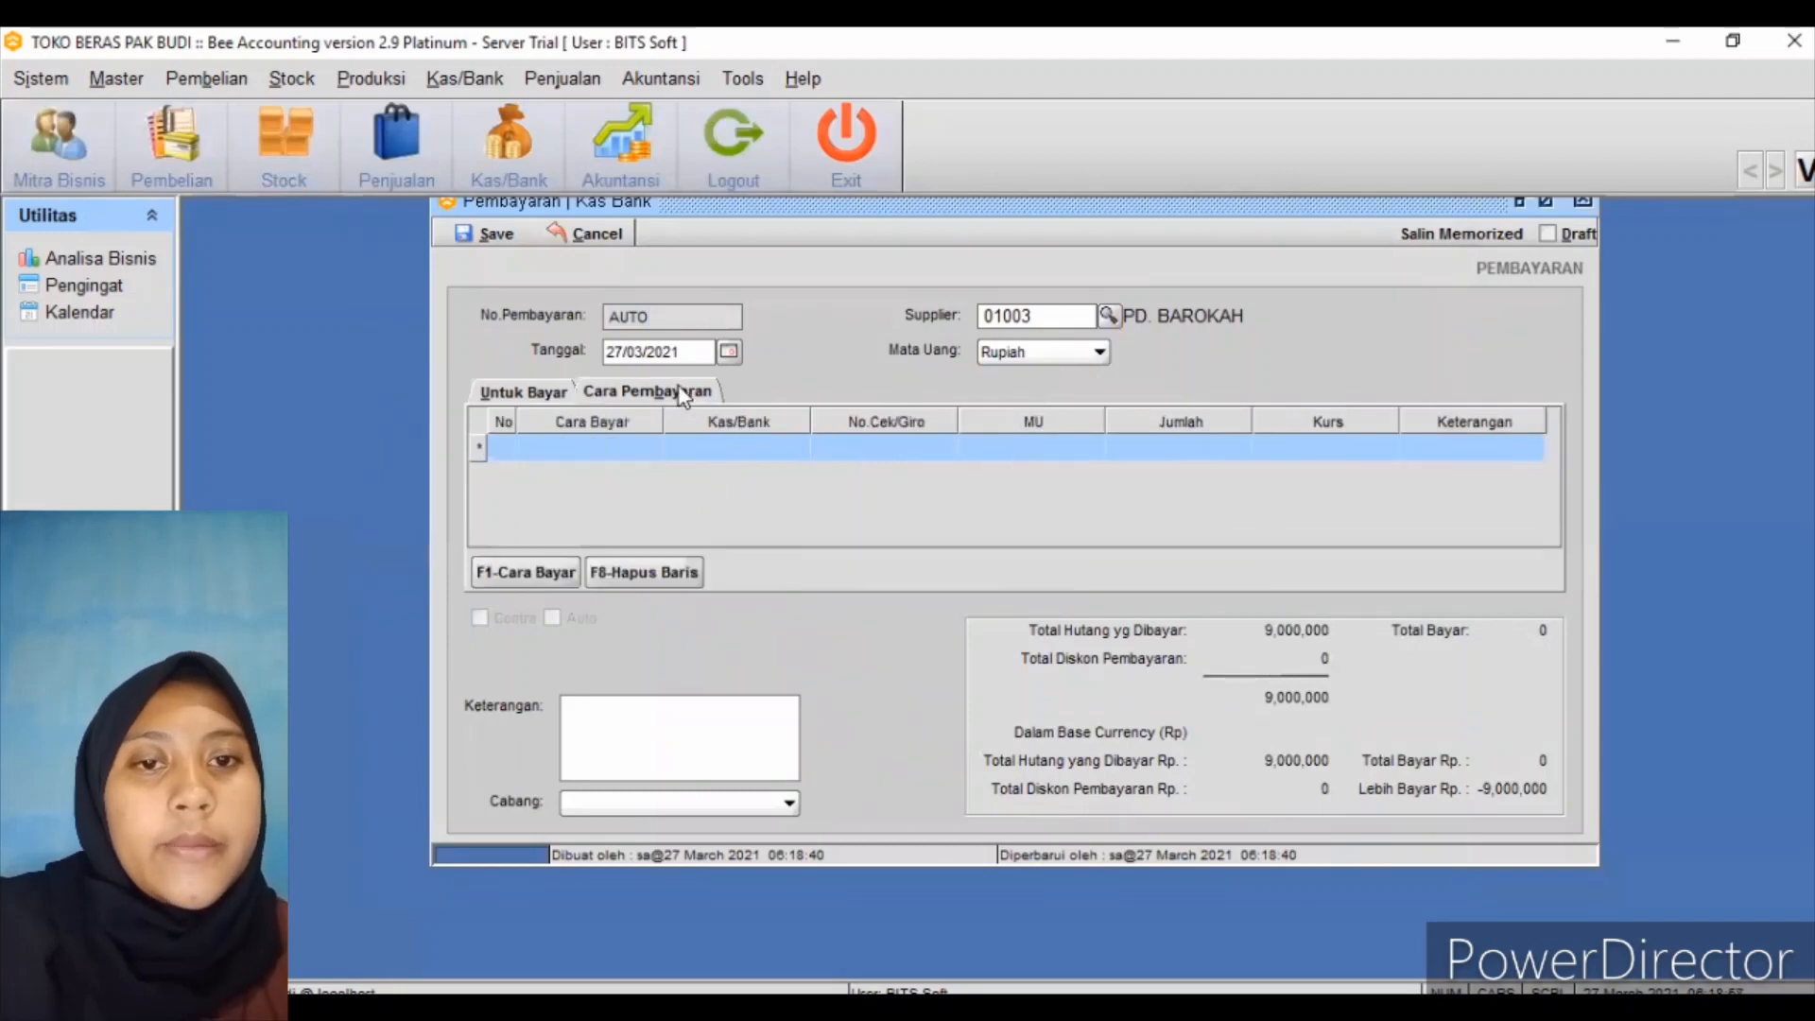
pyautogui.click(554, 559)
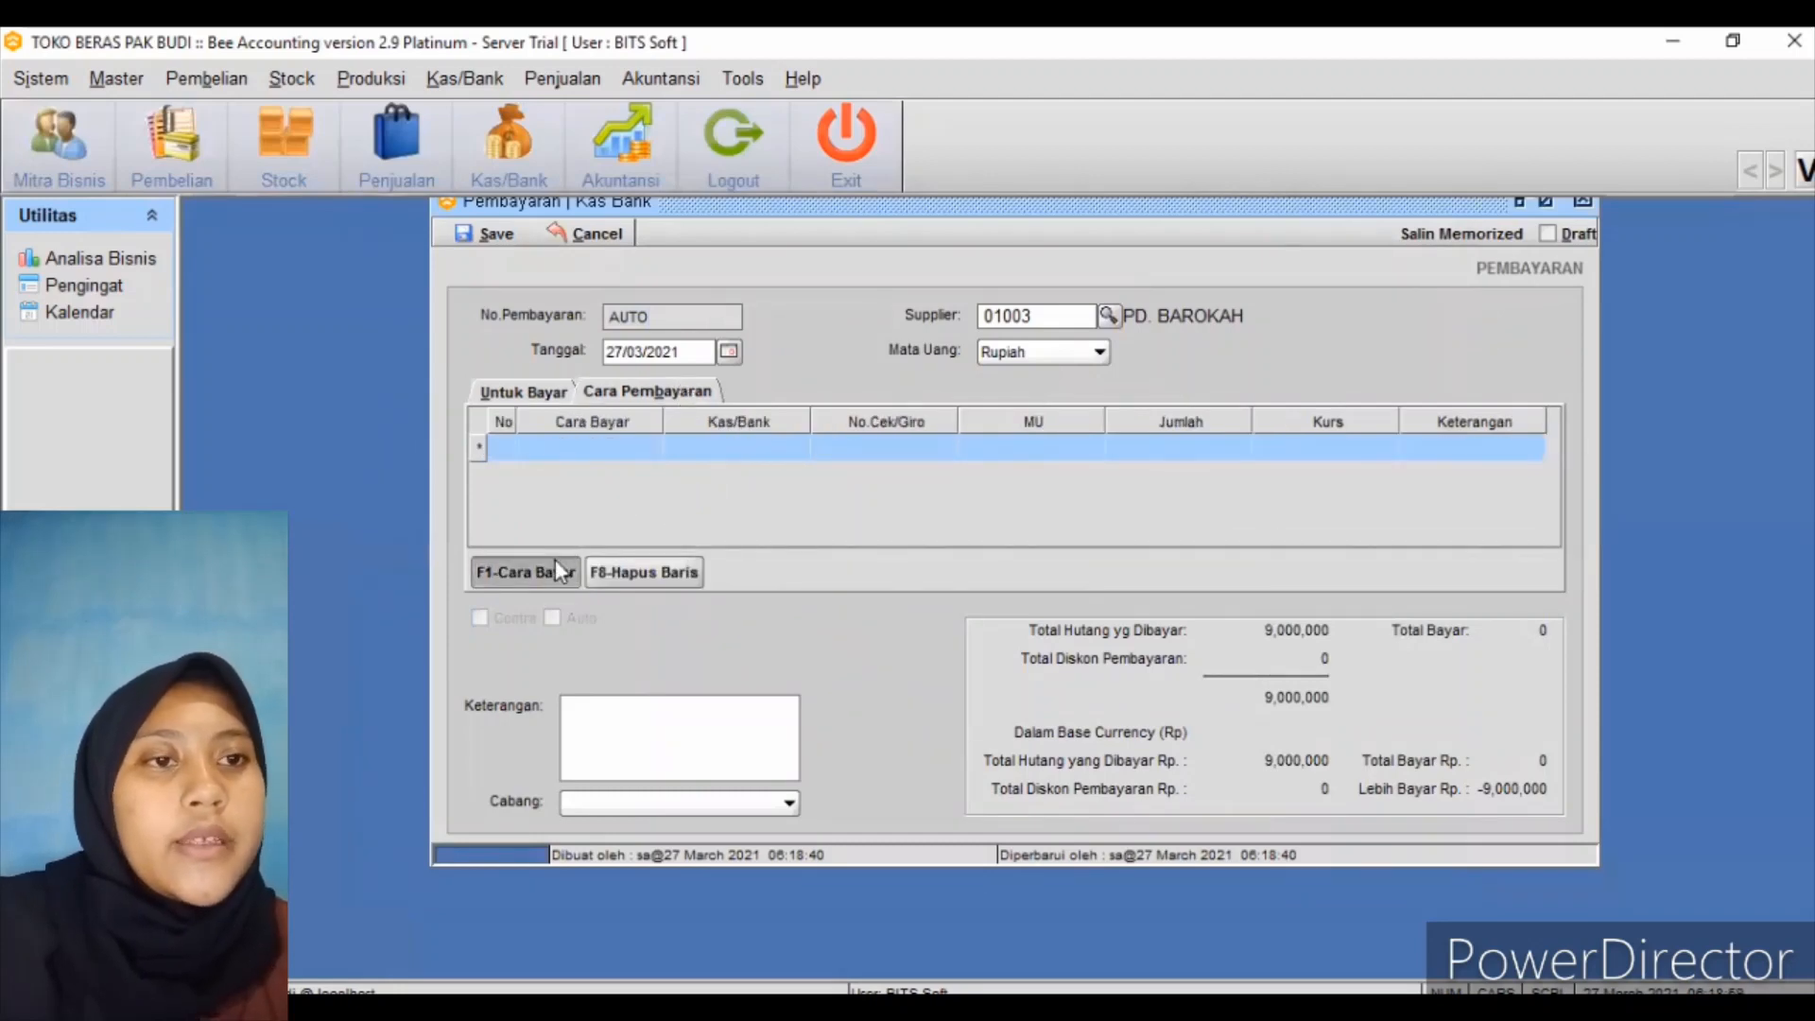
pyautogui.click(1040, 380)
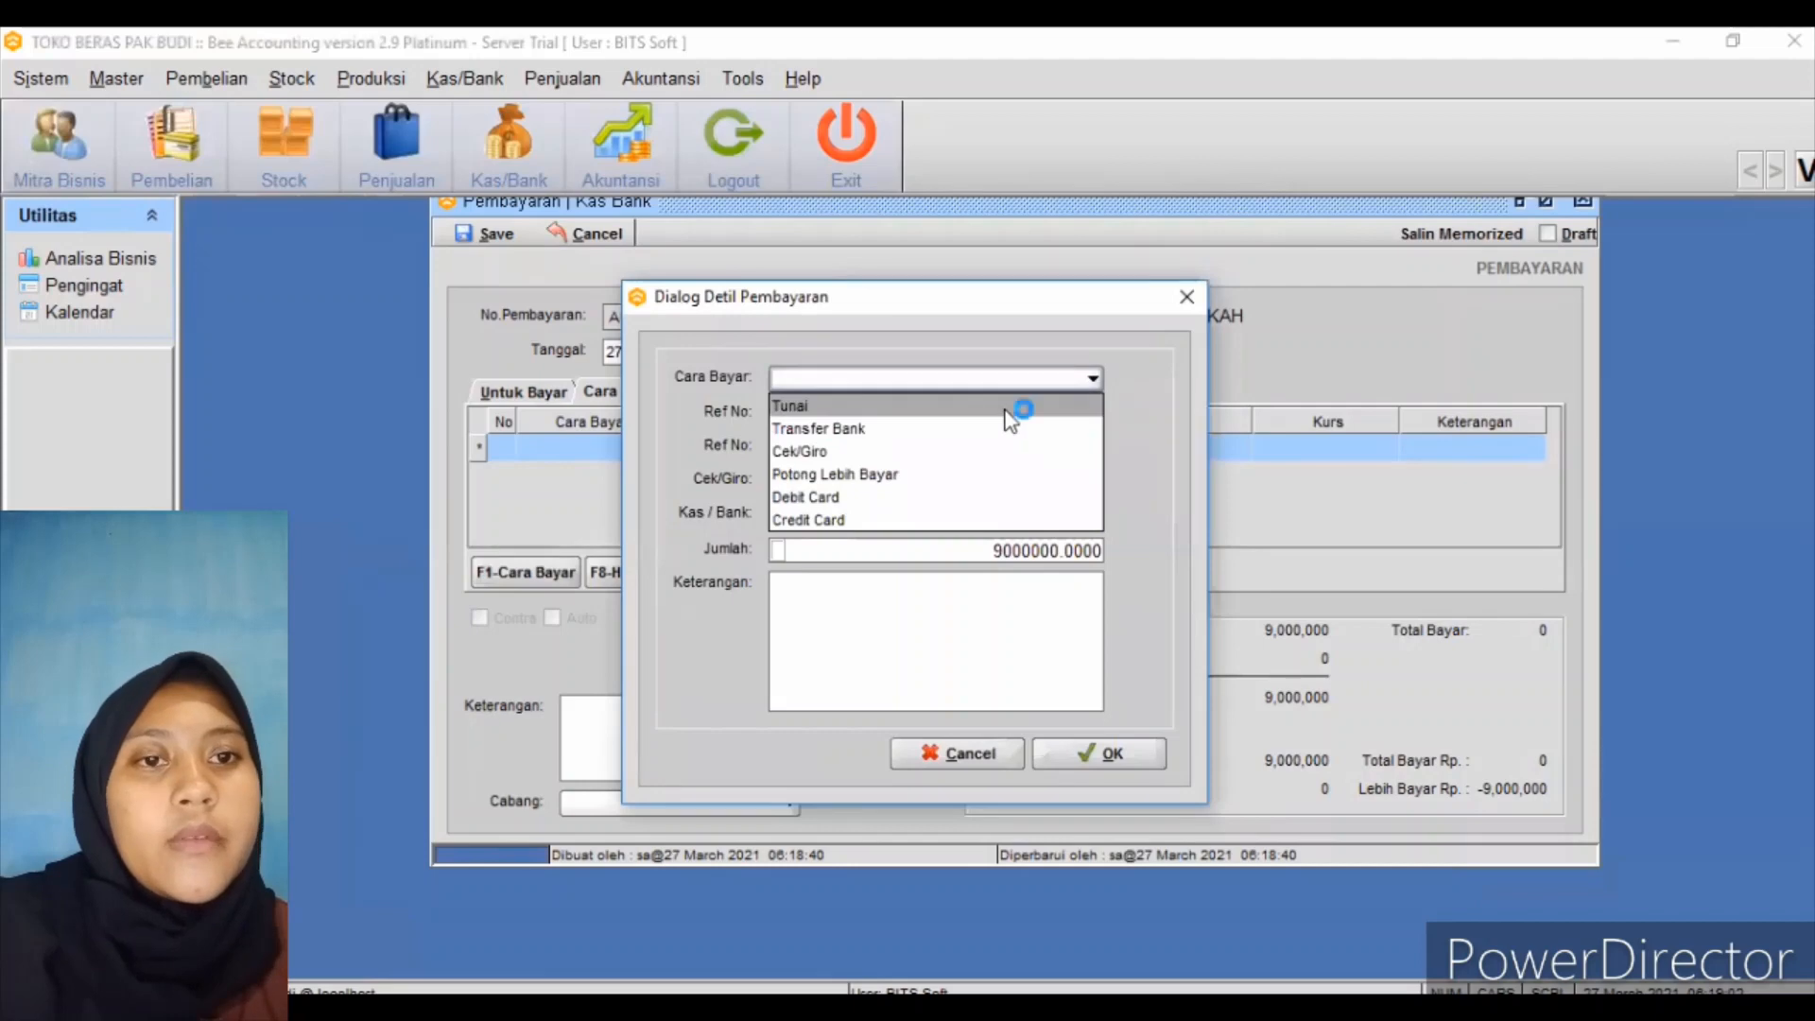
pyautogui.click(1010, 407)
pyautogui.click(1040, 413)
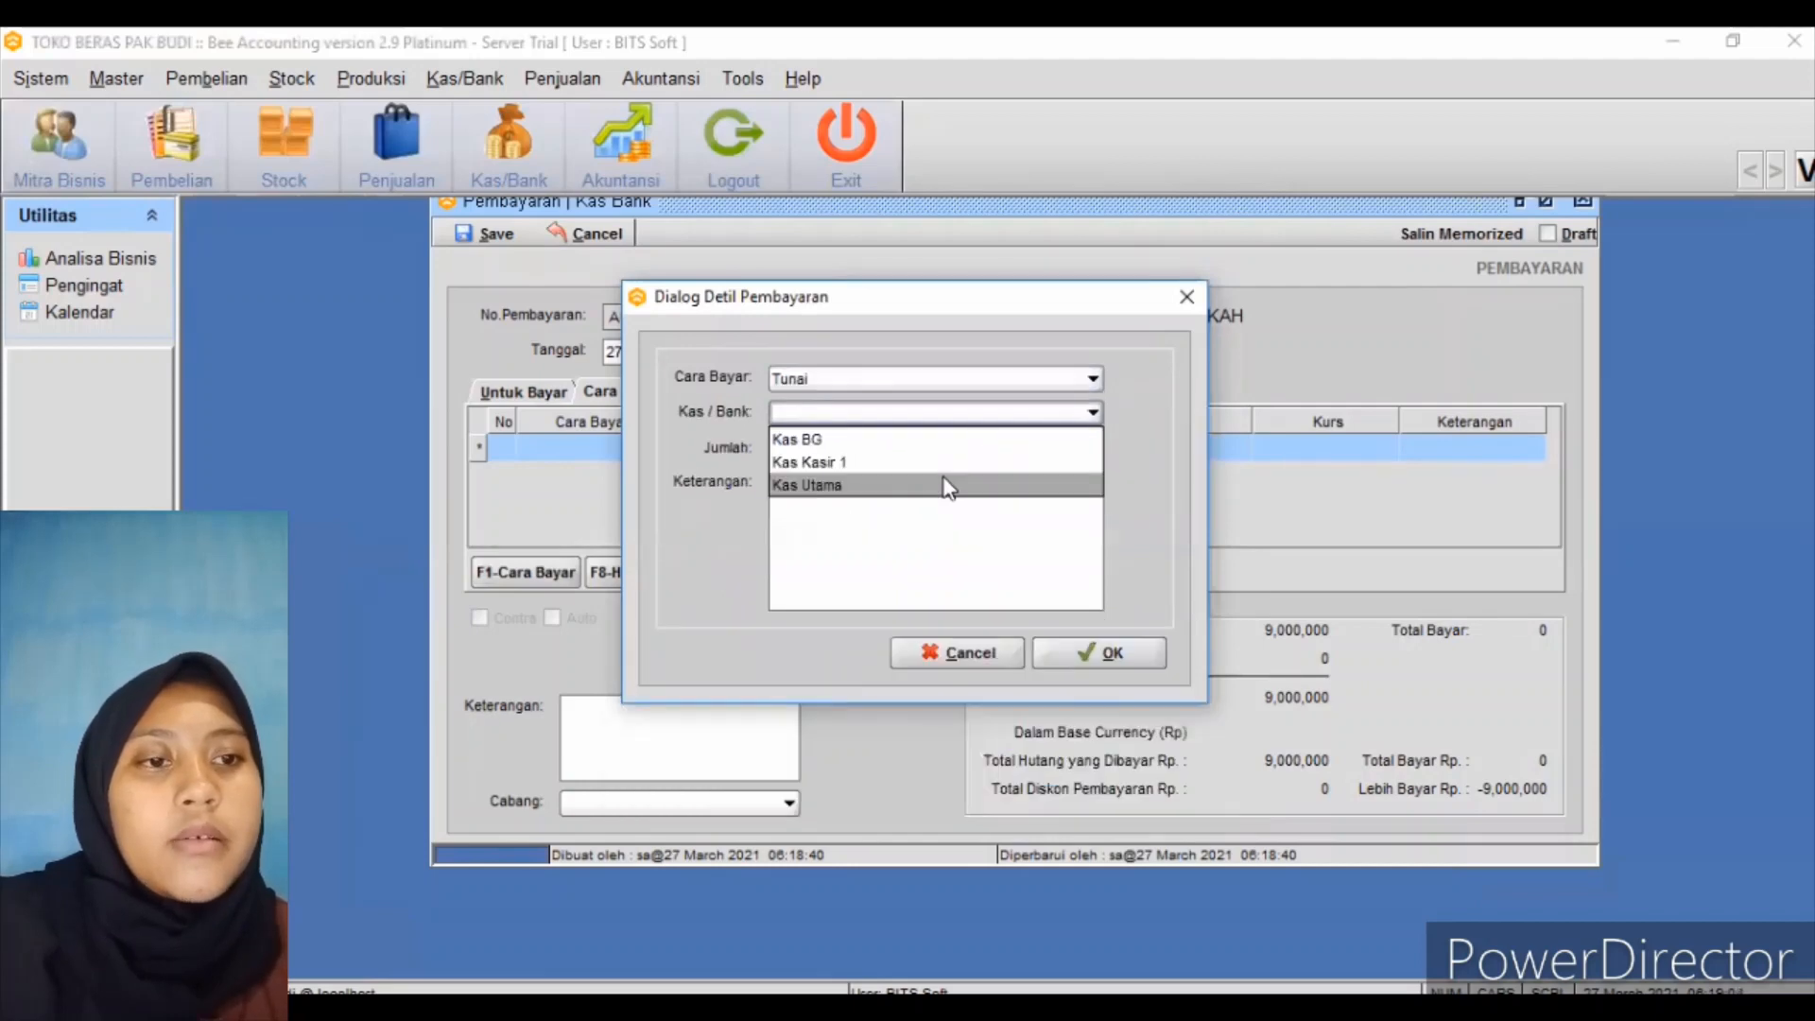
pyautogui.click(944, 485)
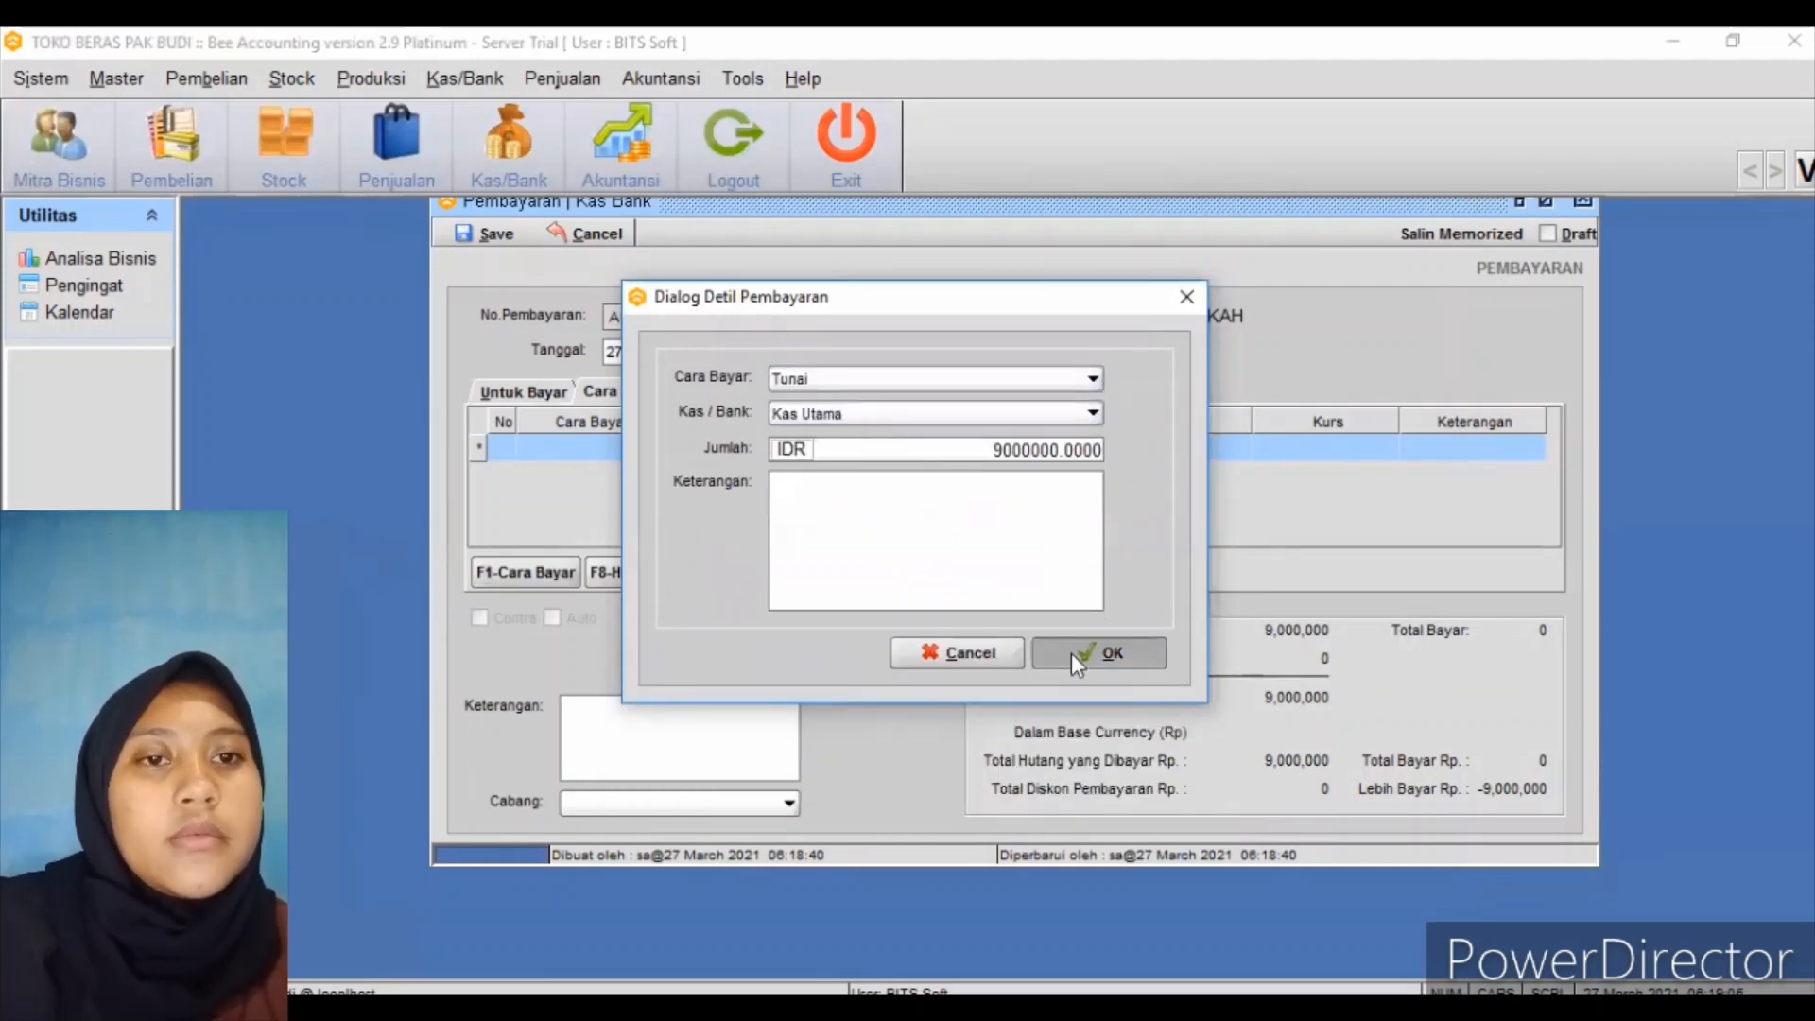
pyautogui.click(1070, 654)
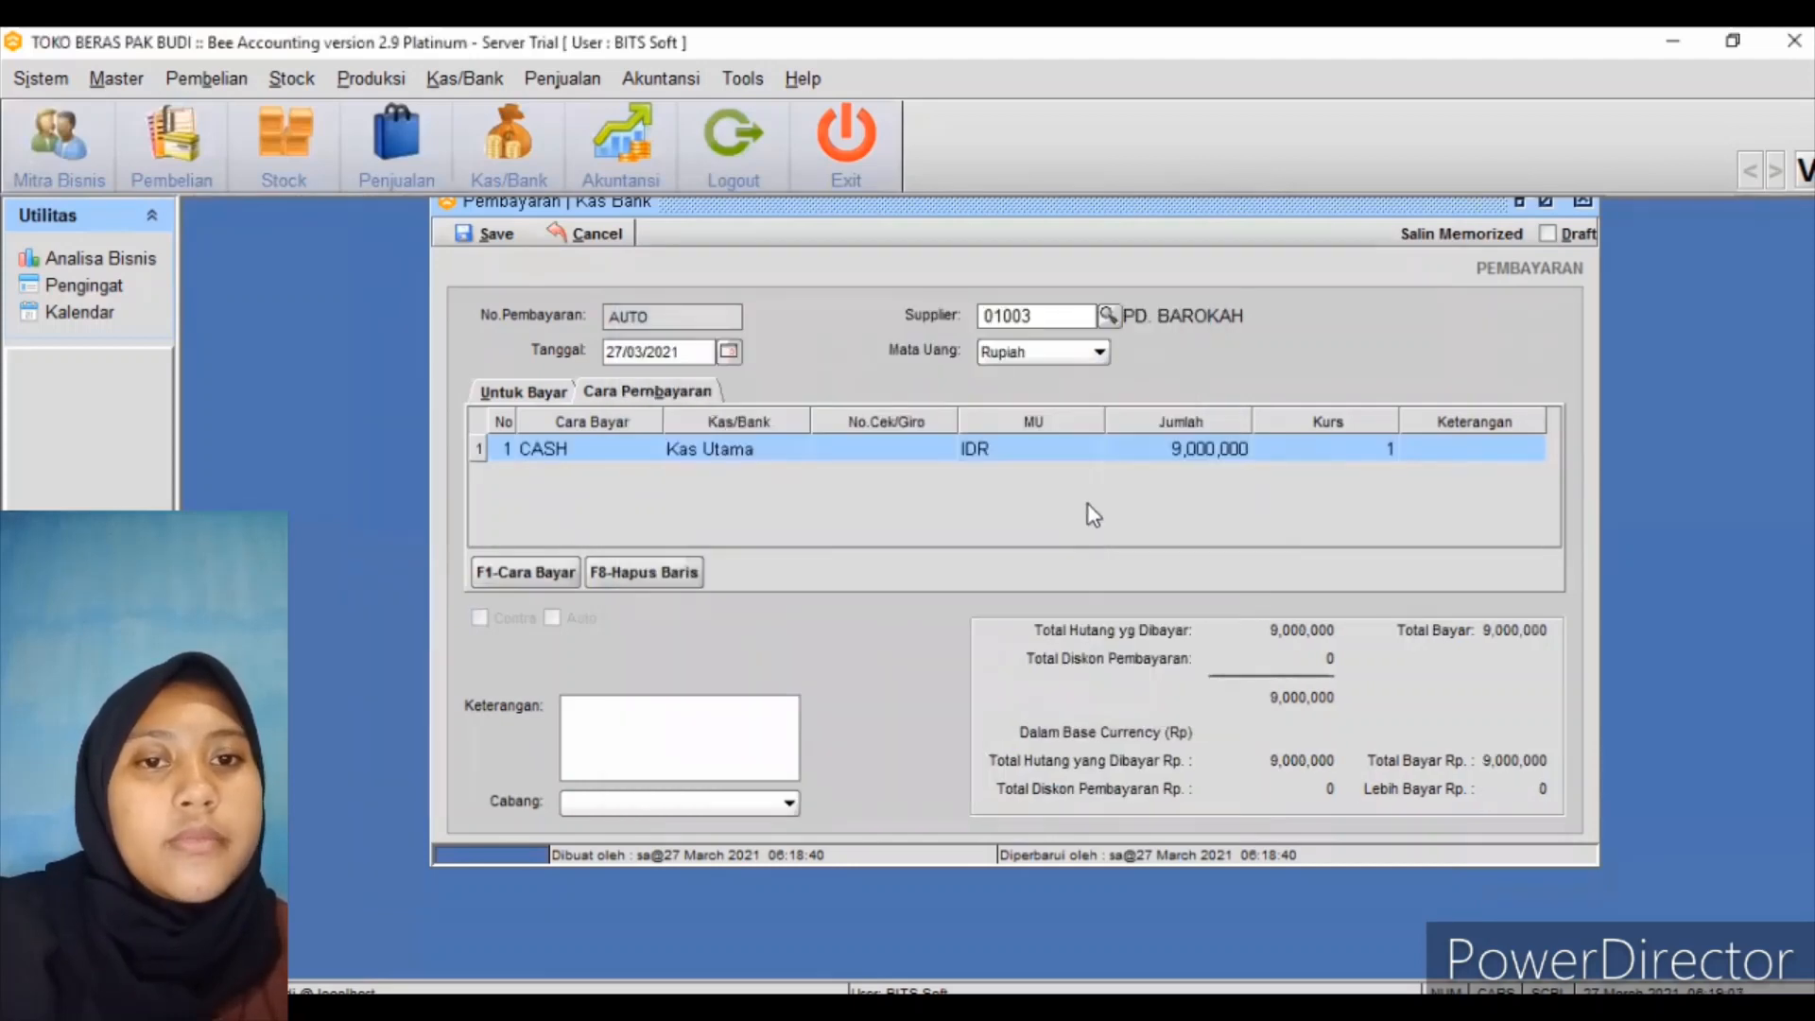
# Set 3,000,000 as the amount paid on BL00001004 and save without printing
pyautogui.click(563, 389)
pyautogui.click(950, 458)
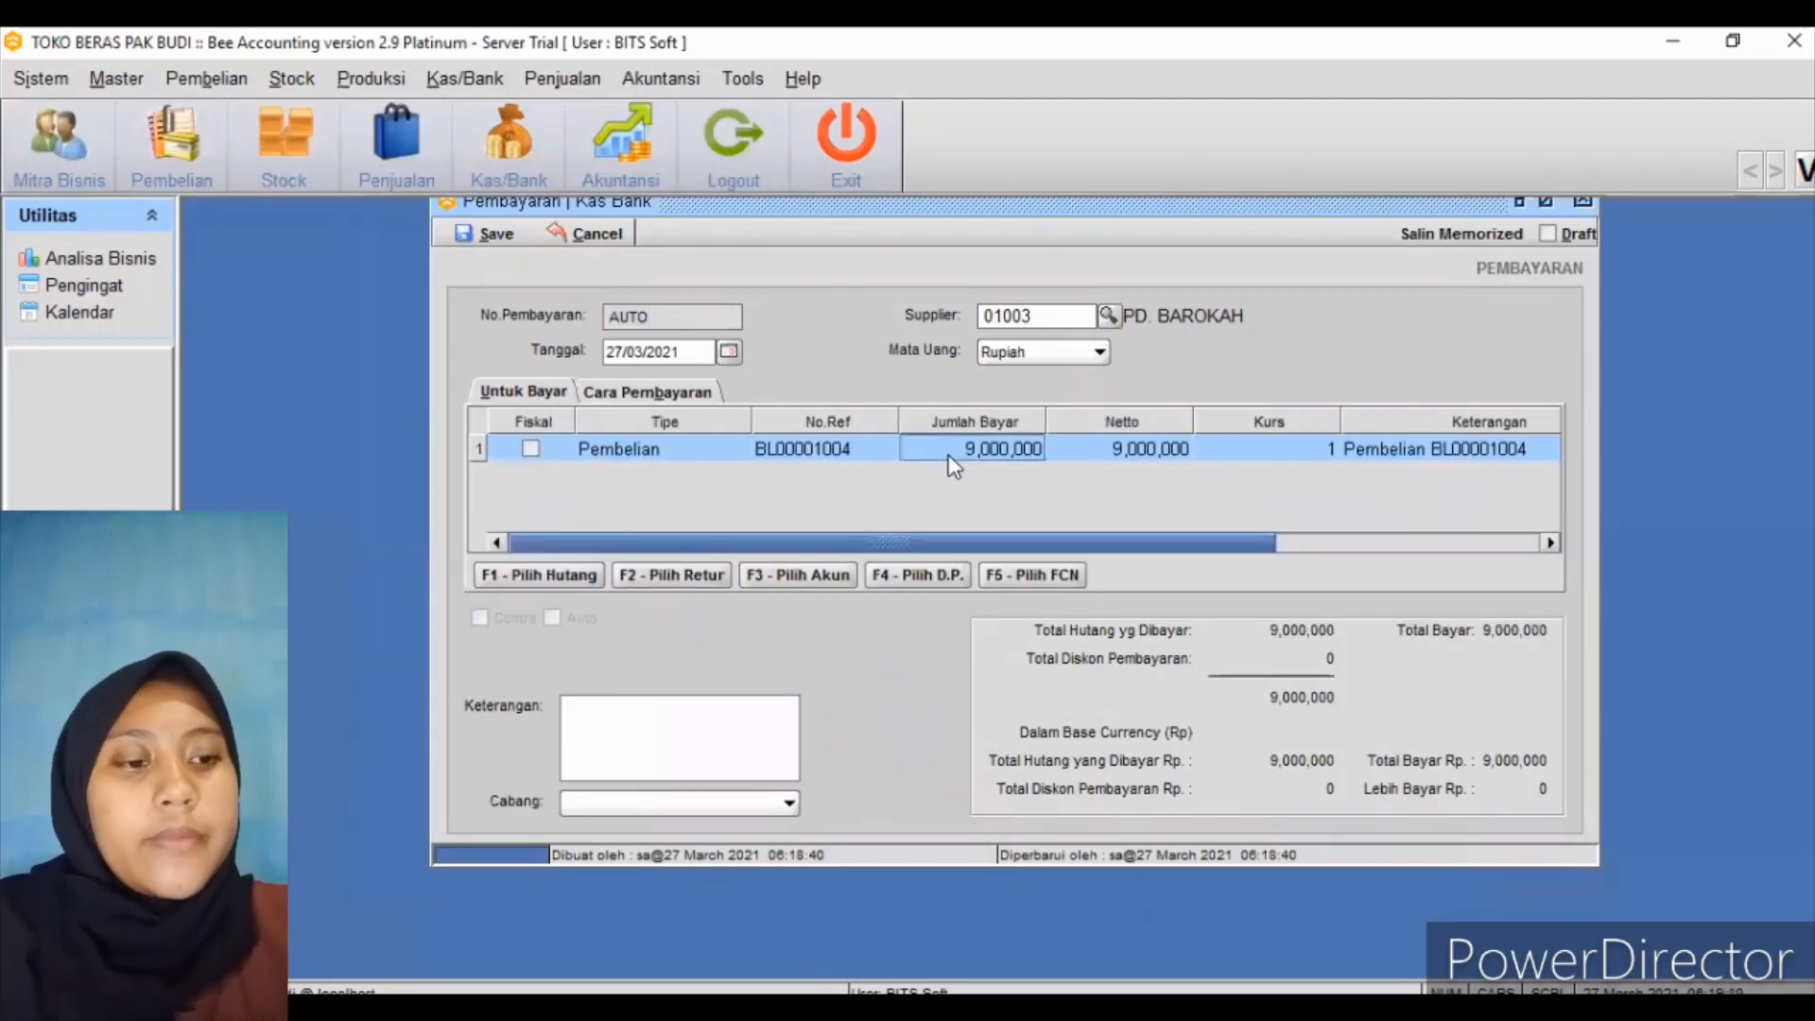
pyautogui.click(951, 458)
pyautogui.write('3,000,')
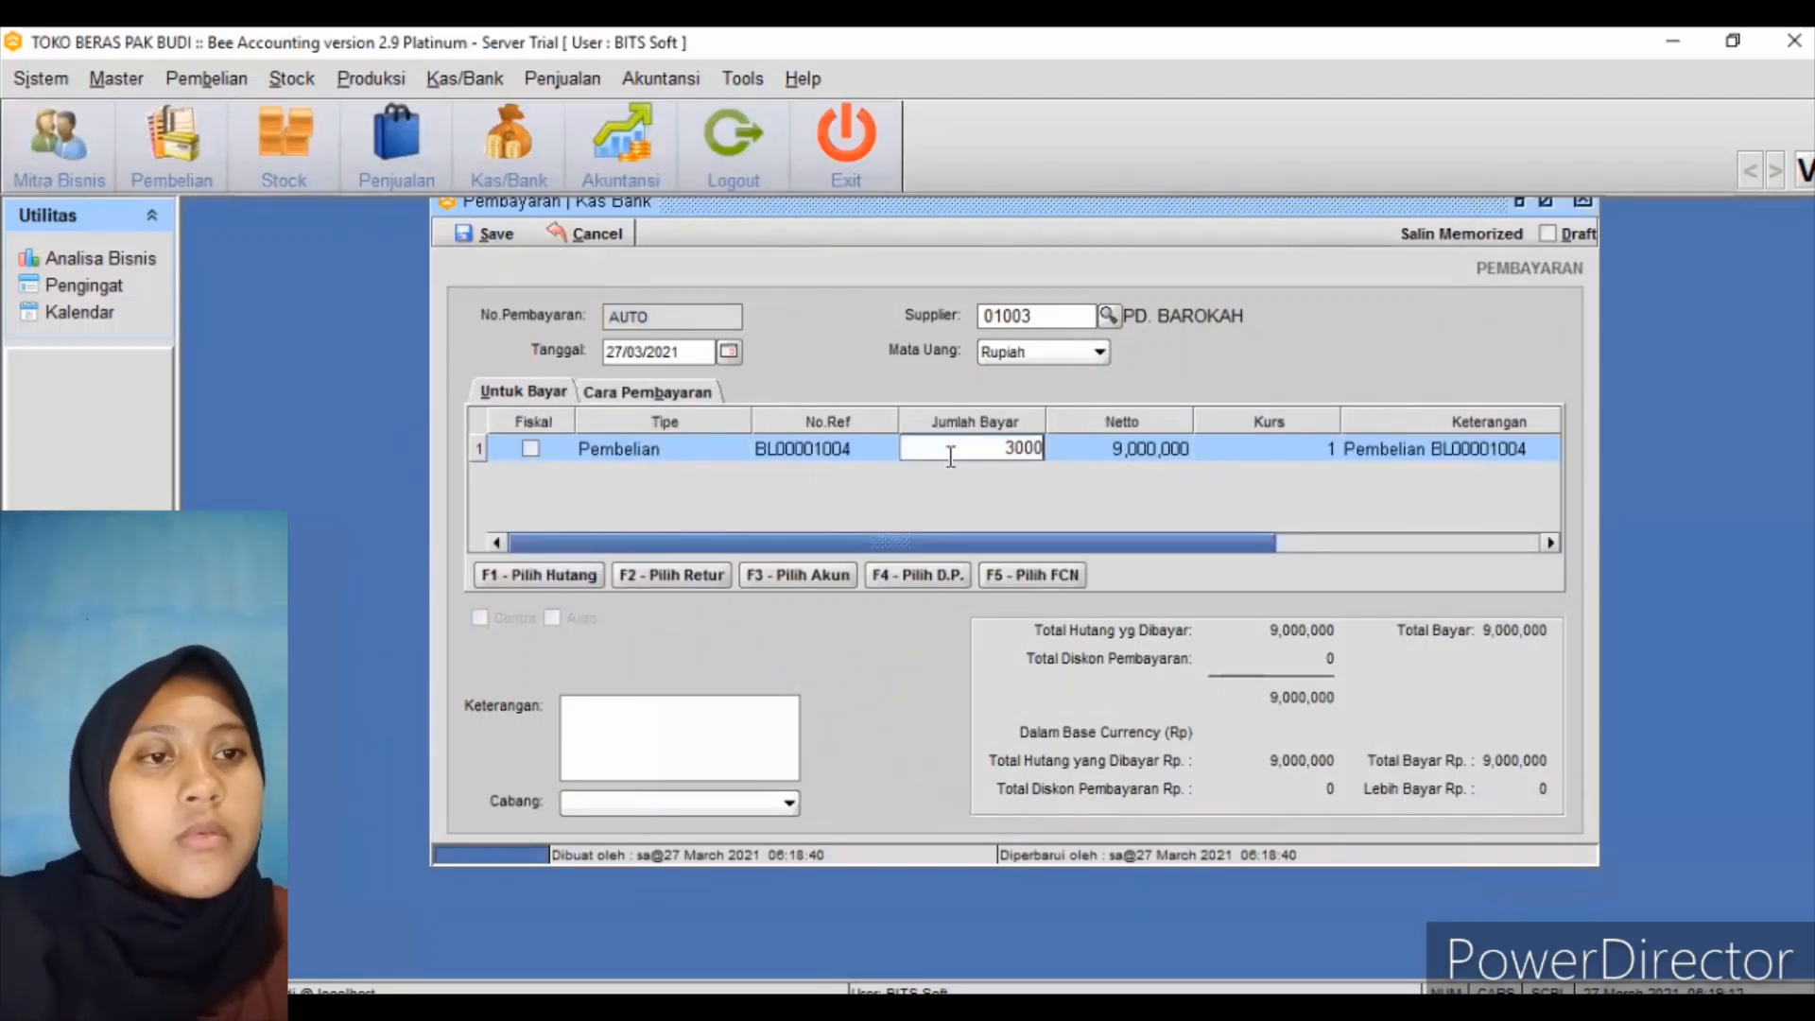
pyautogui.write('000')
pyautogui.press('Return')
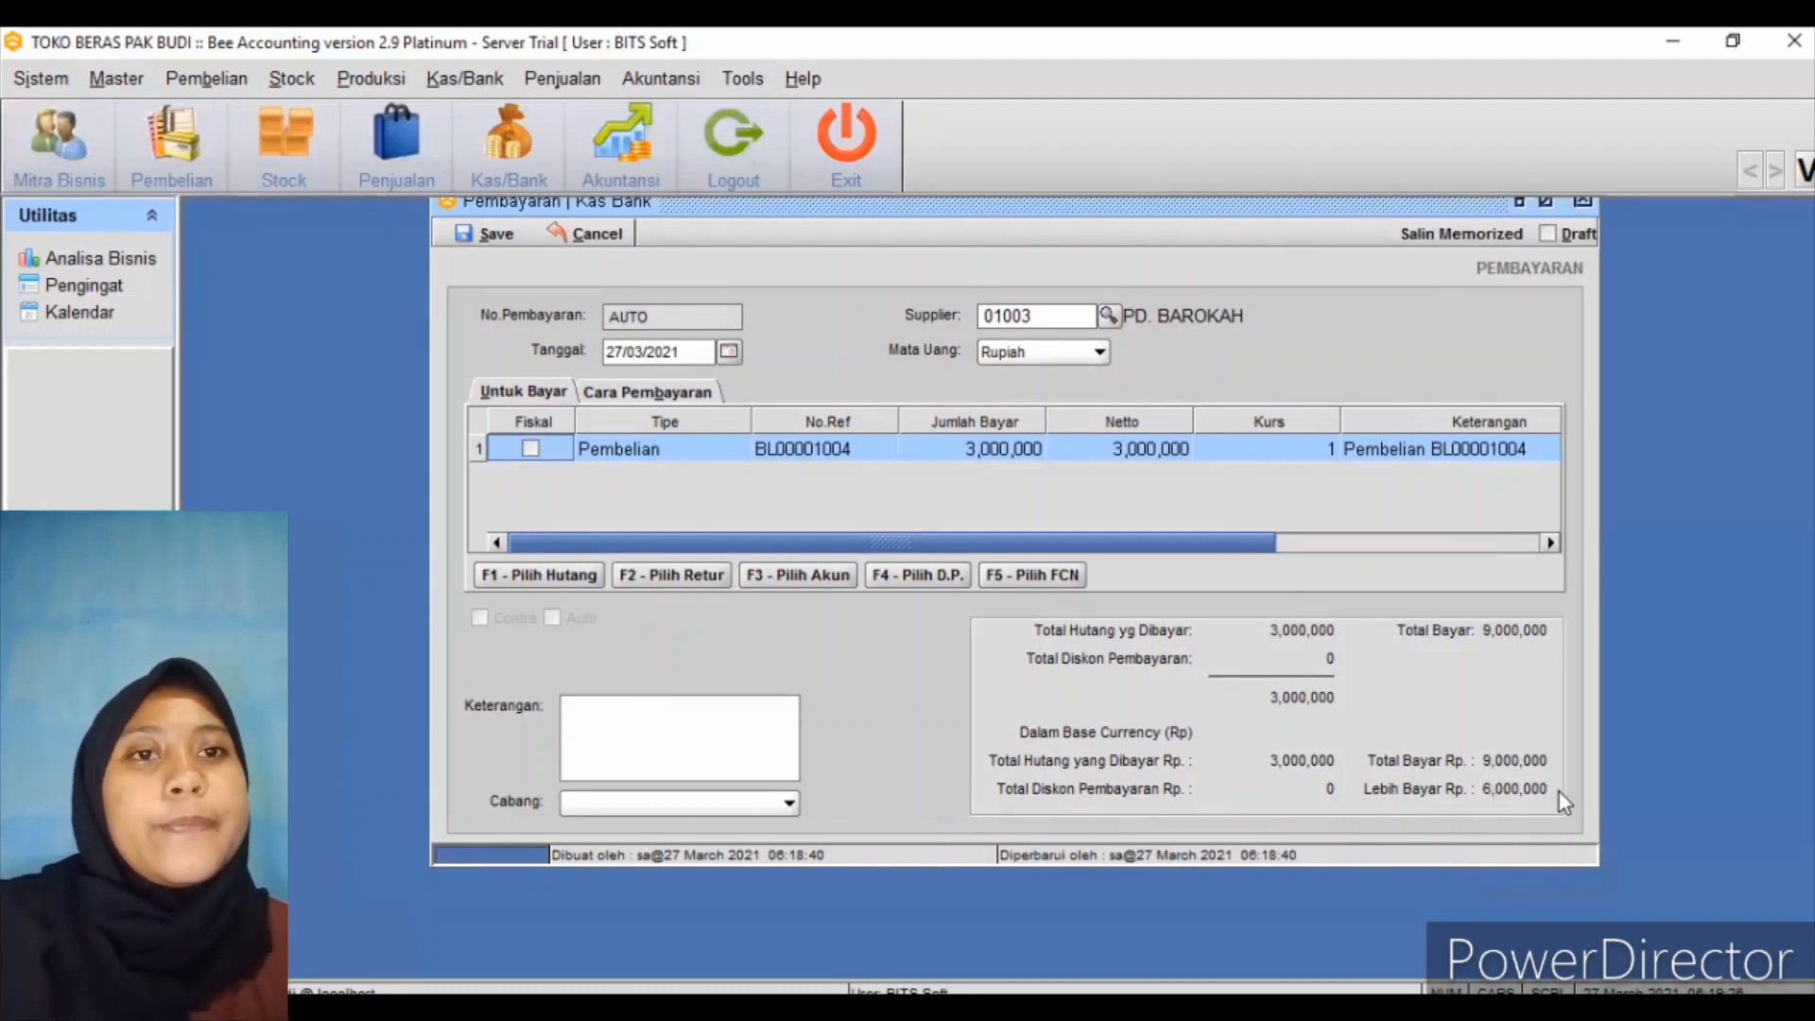
pyautogui.click(499, 243)
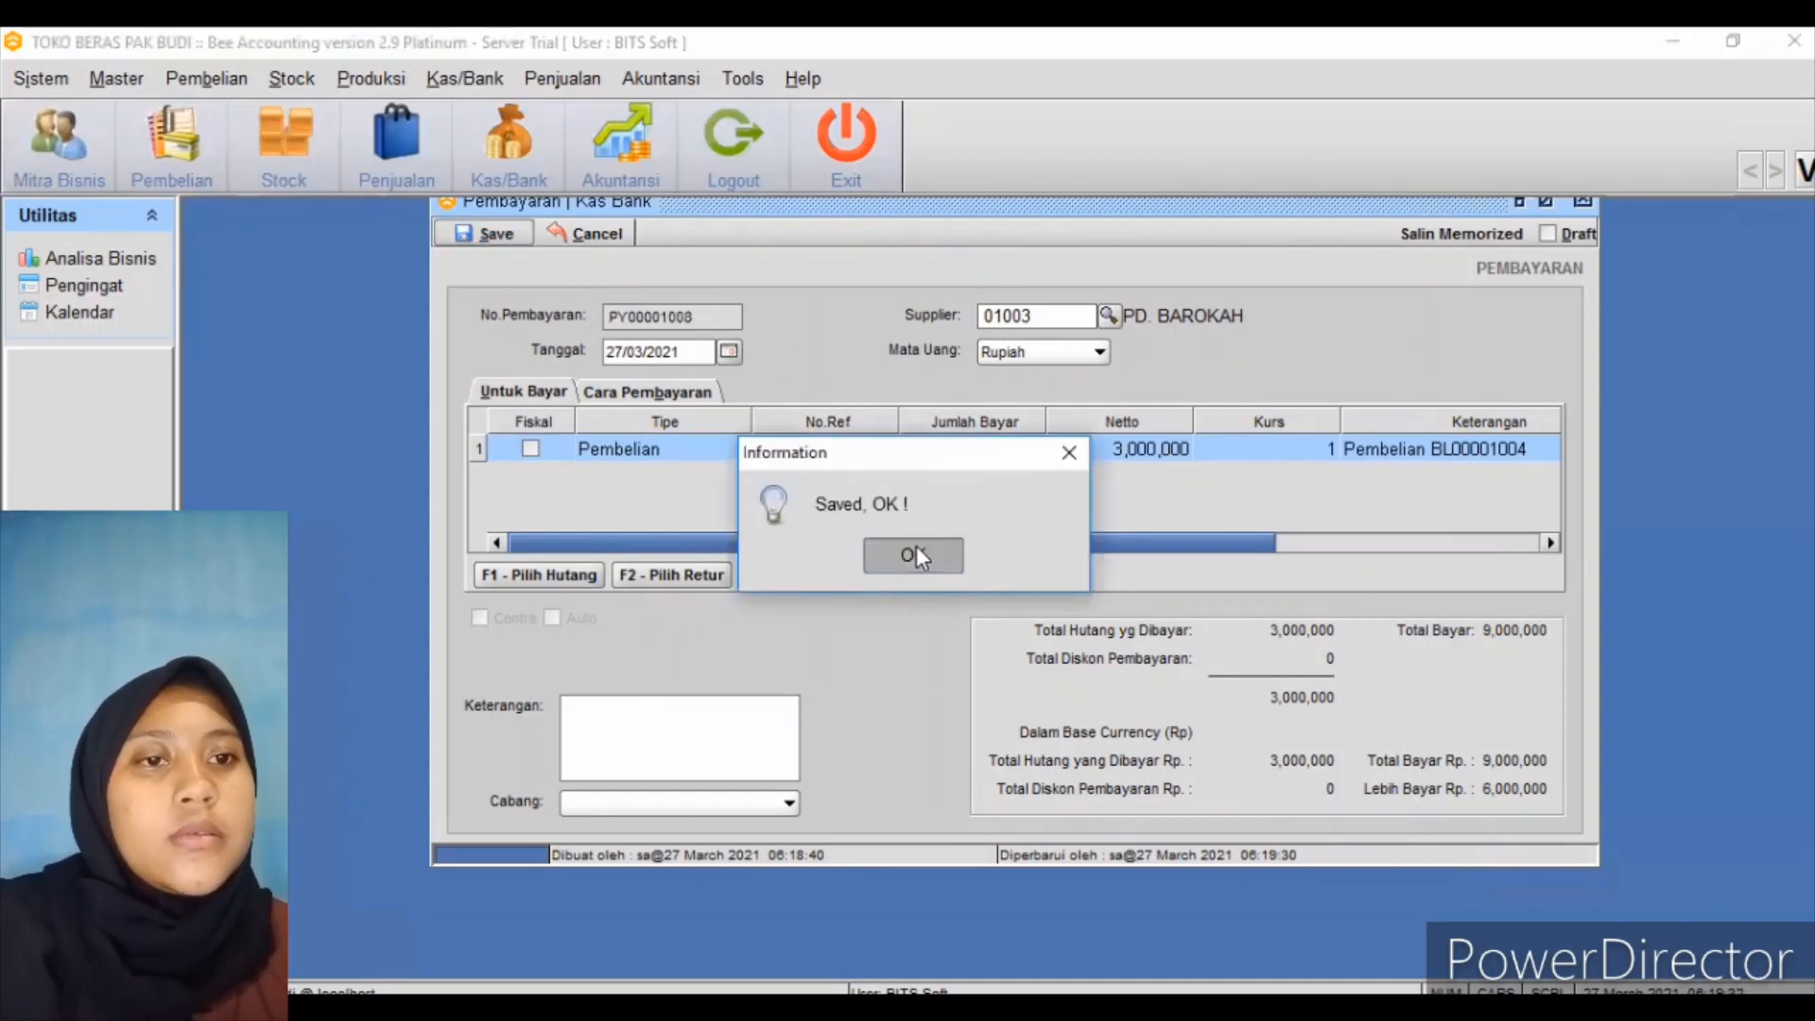
pyautogui.click(915, 548)
pyautogui.click(965, 557)
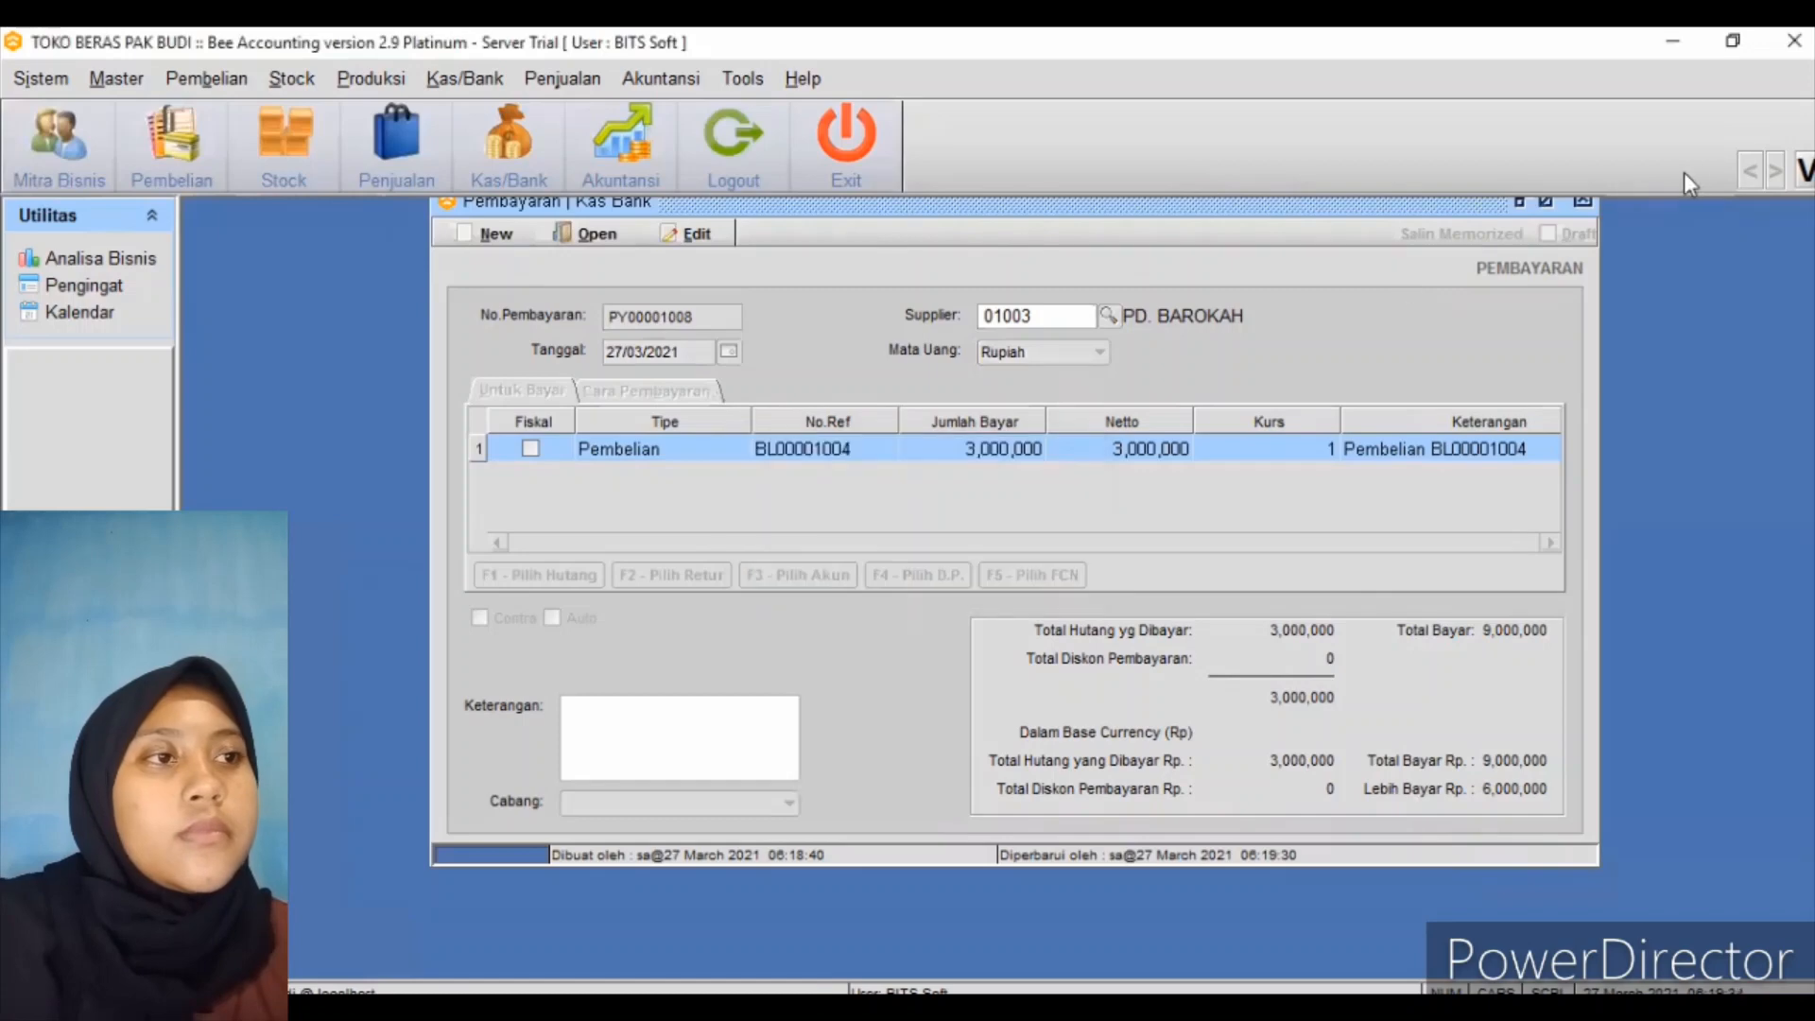
# Close the supplier payment, open a blank Pembayaran Biaya form from Kas/Bank, and move it right
pyautogui.click(1582, 202)
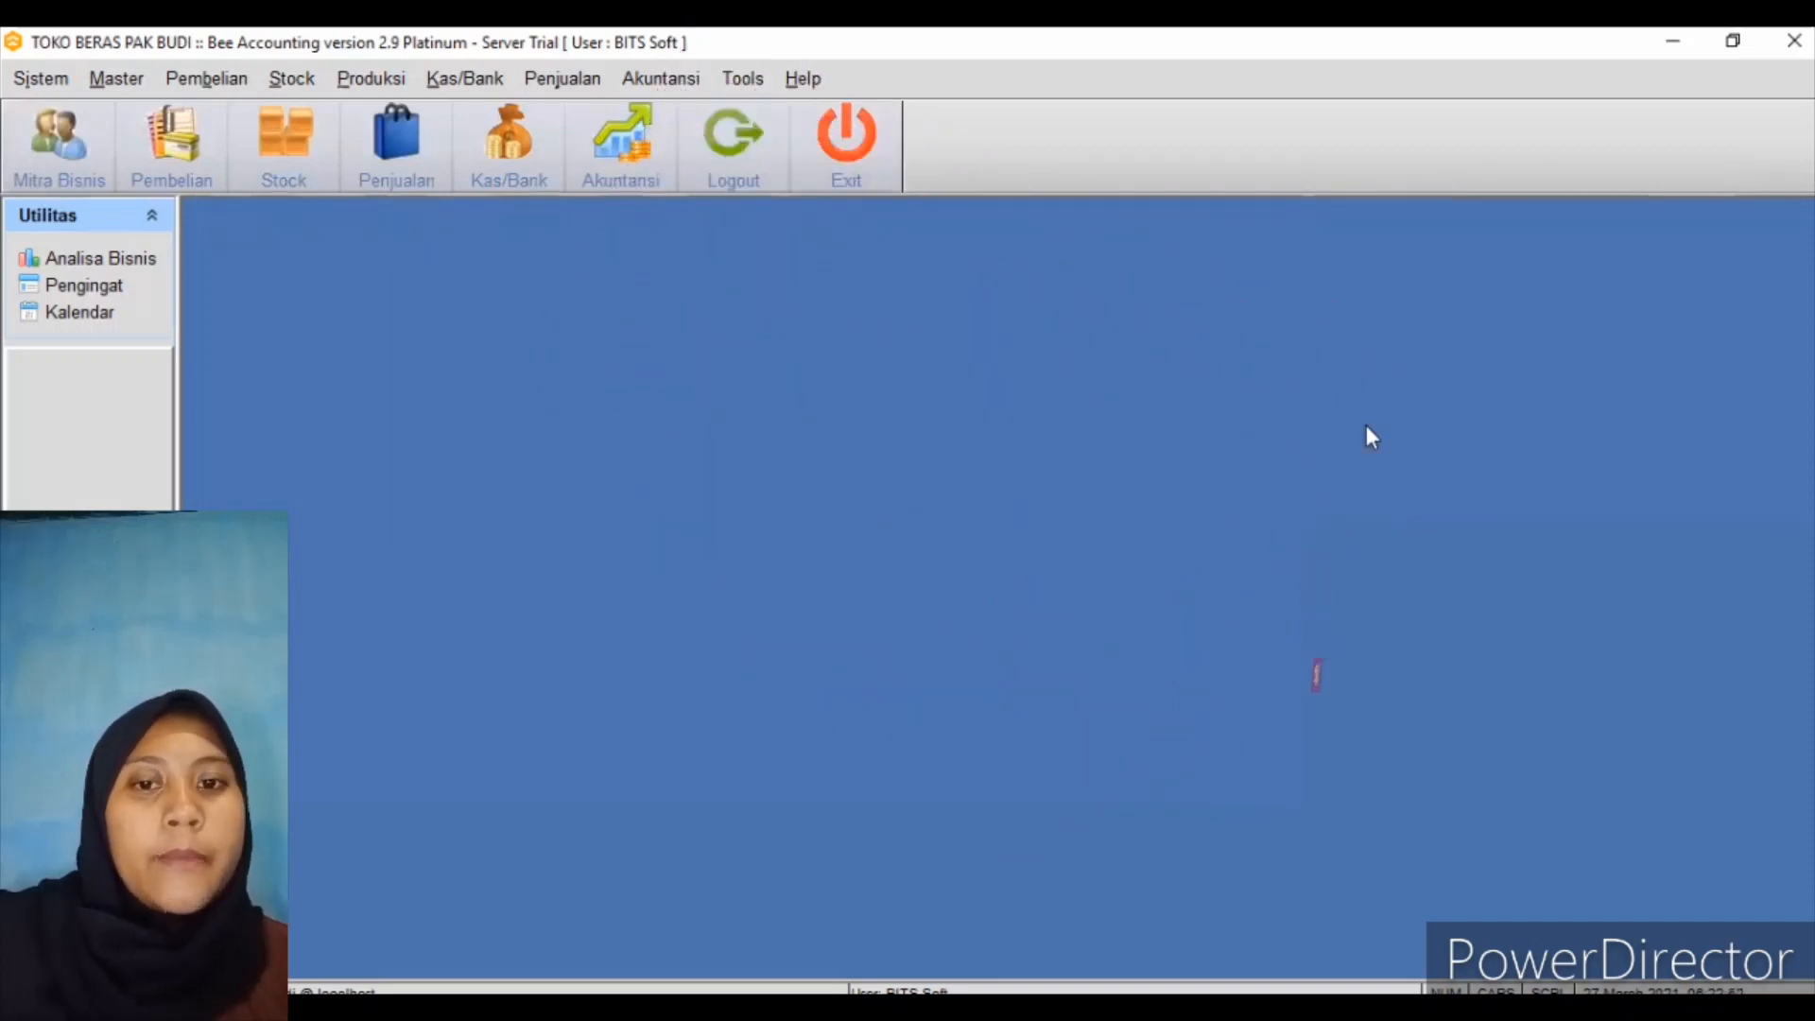
pyautogui.click(486, 81)
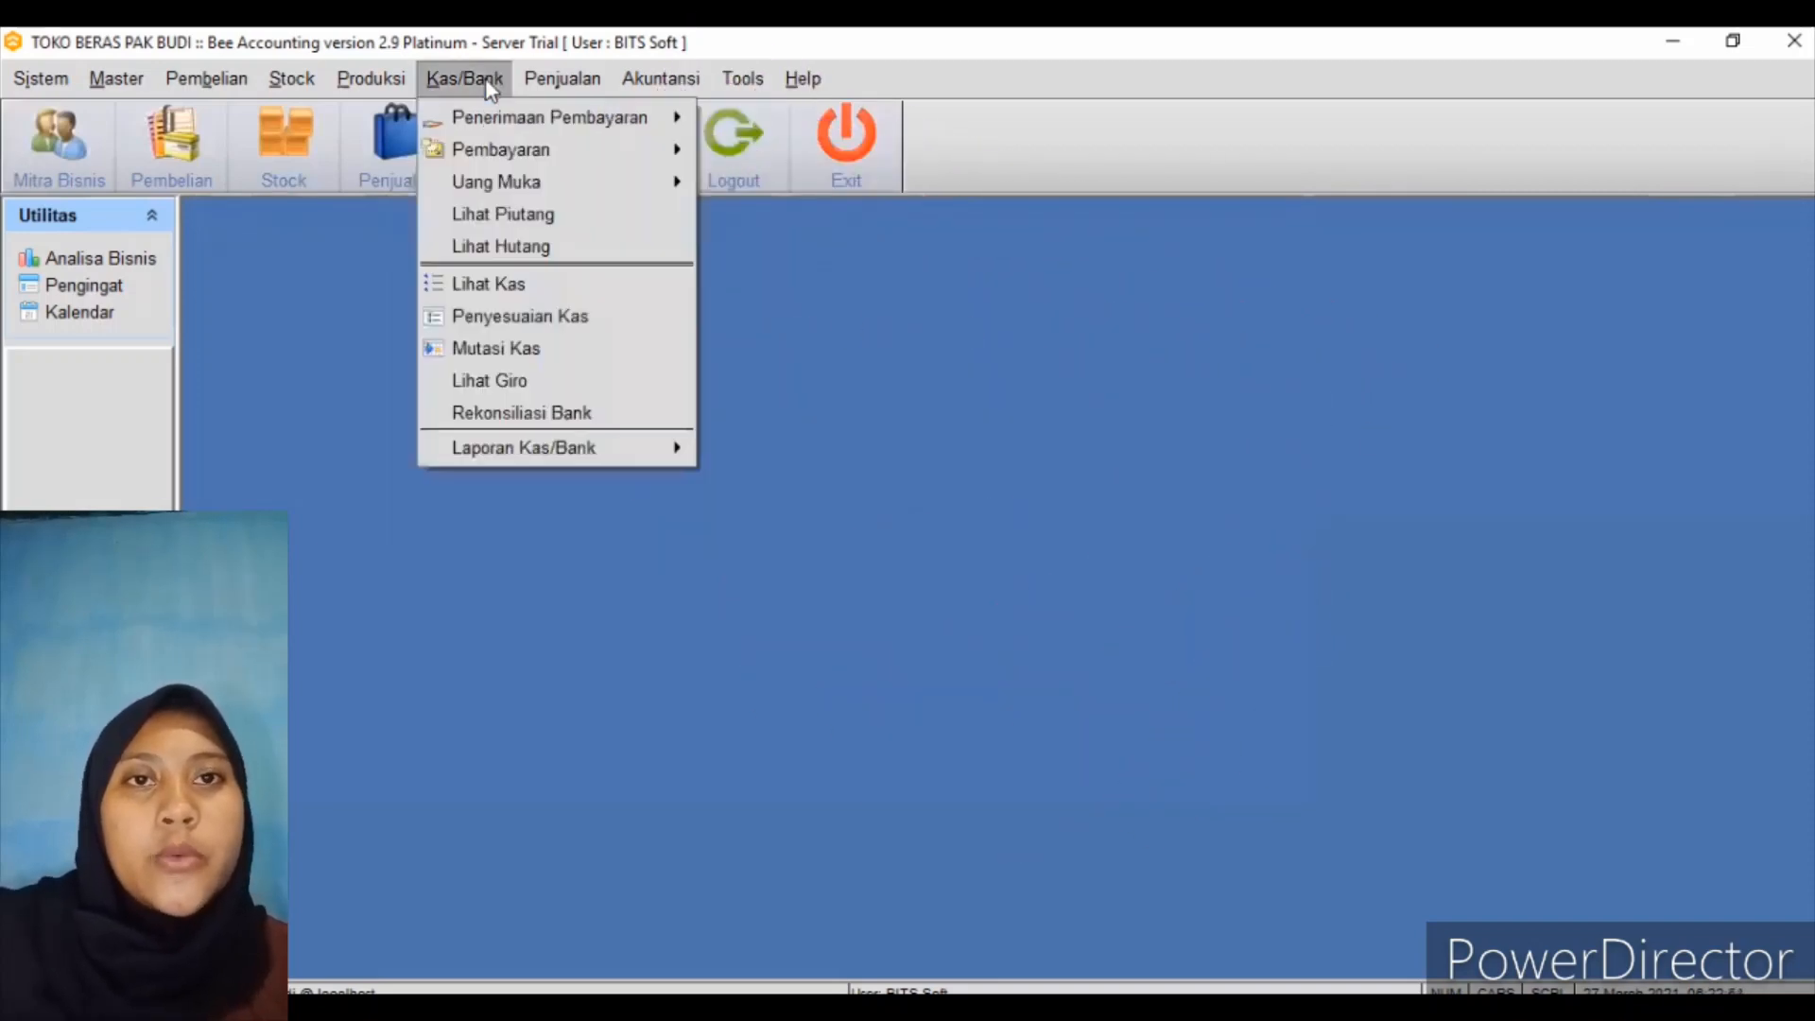
pyautogui.moveTo(610, 156)
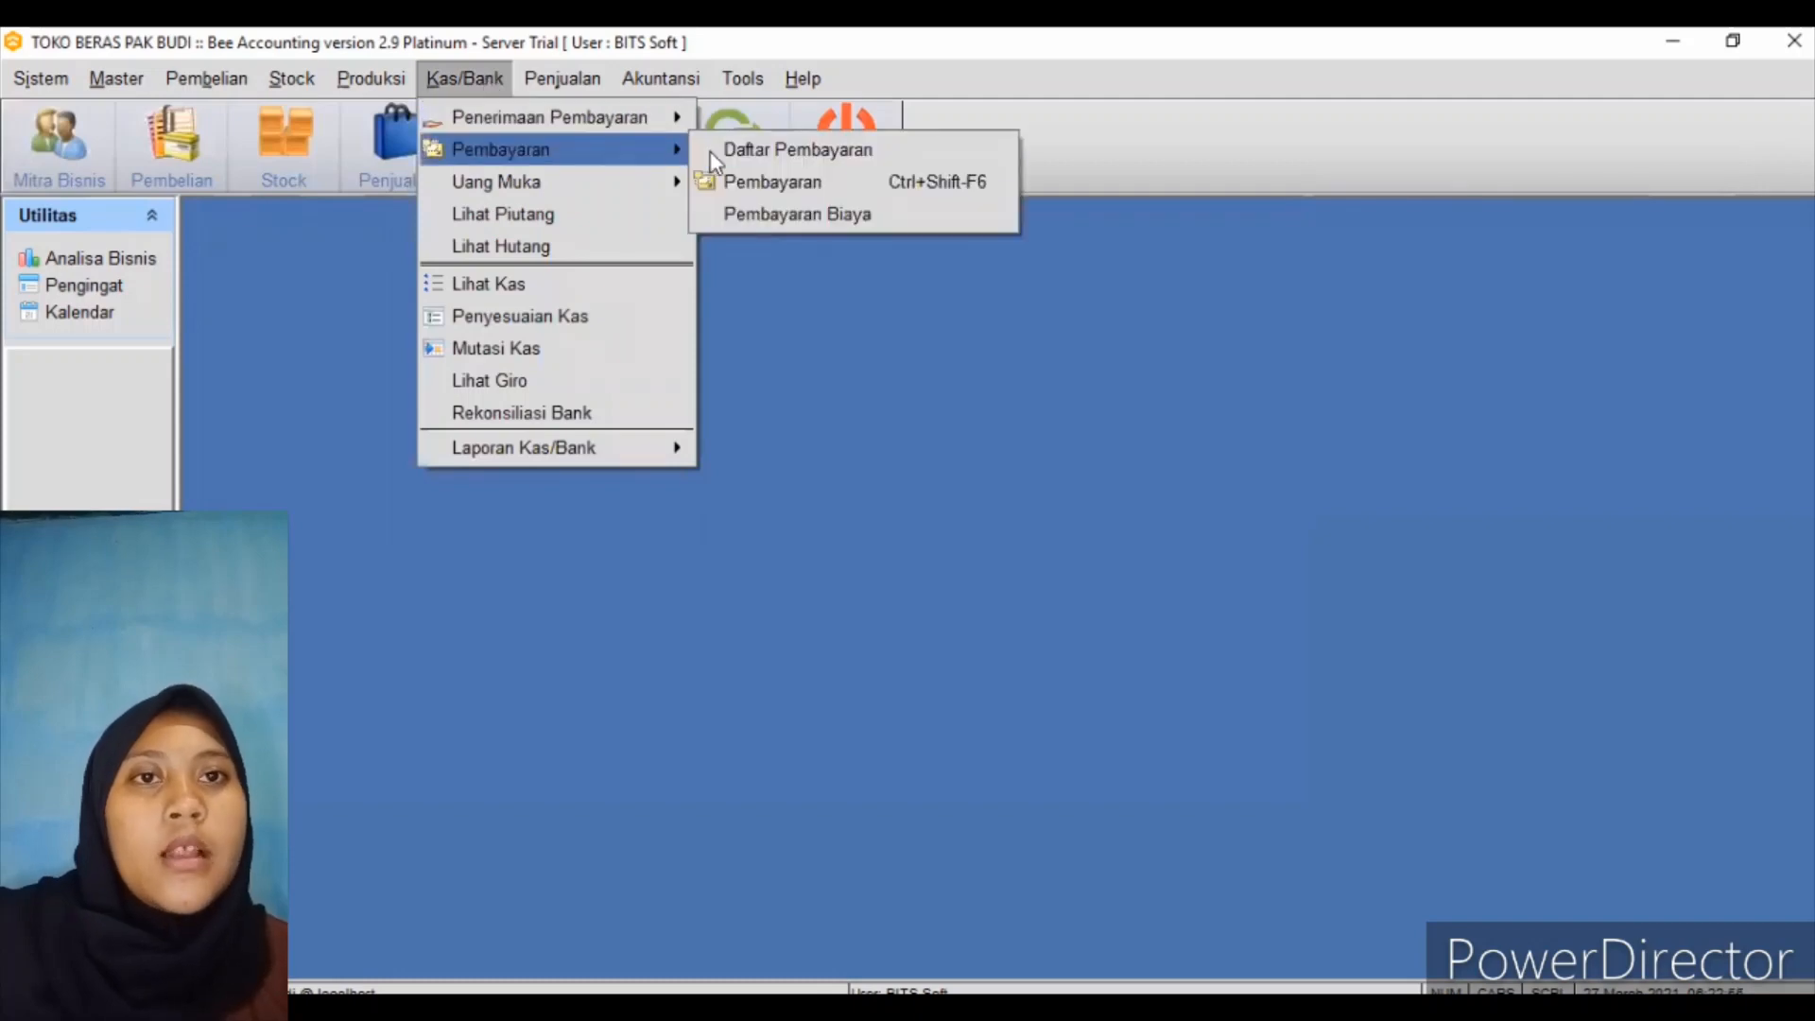
pyautogui.click(739, 216)
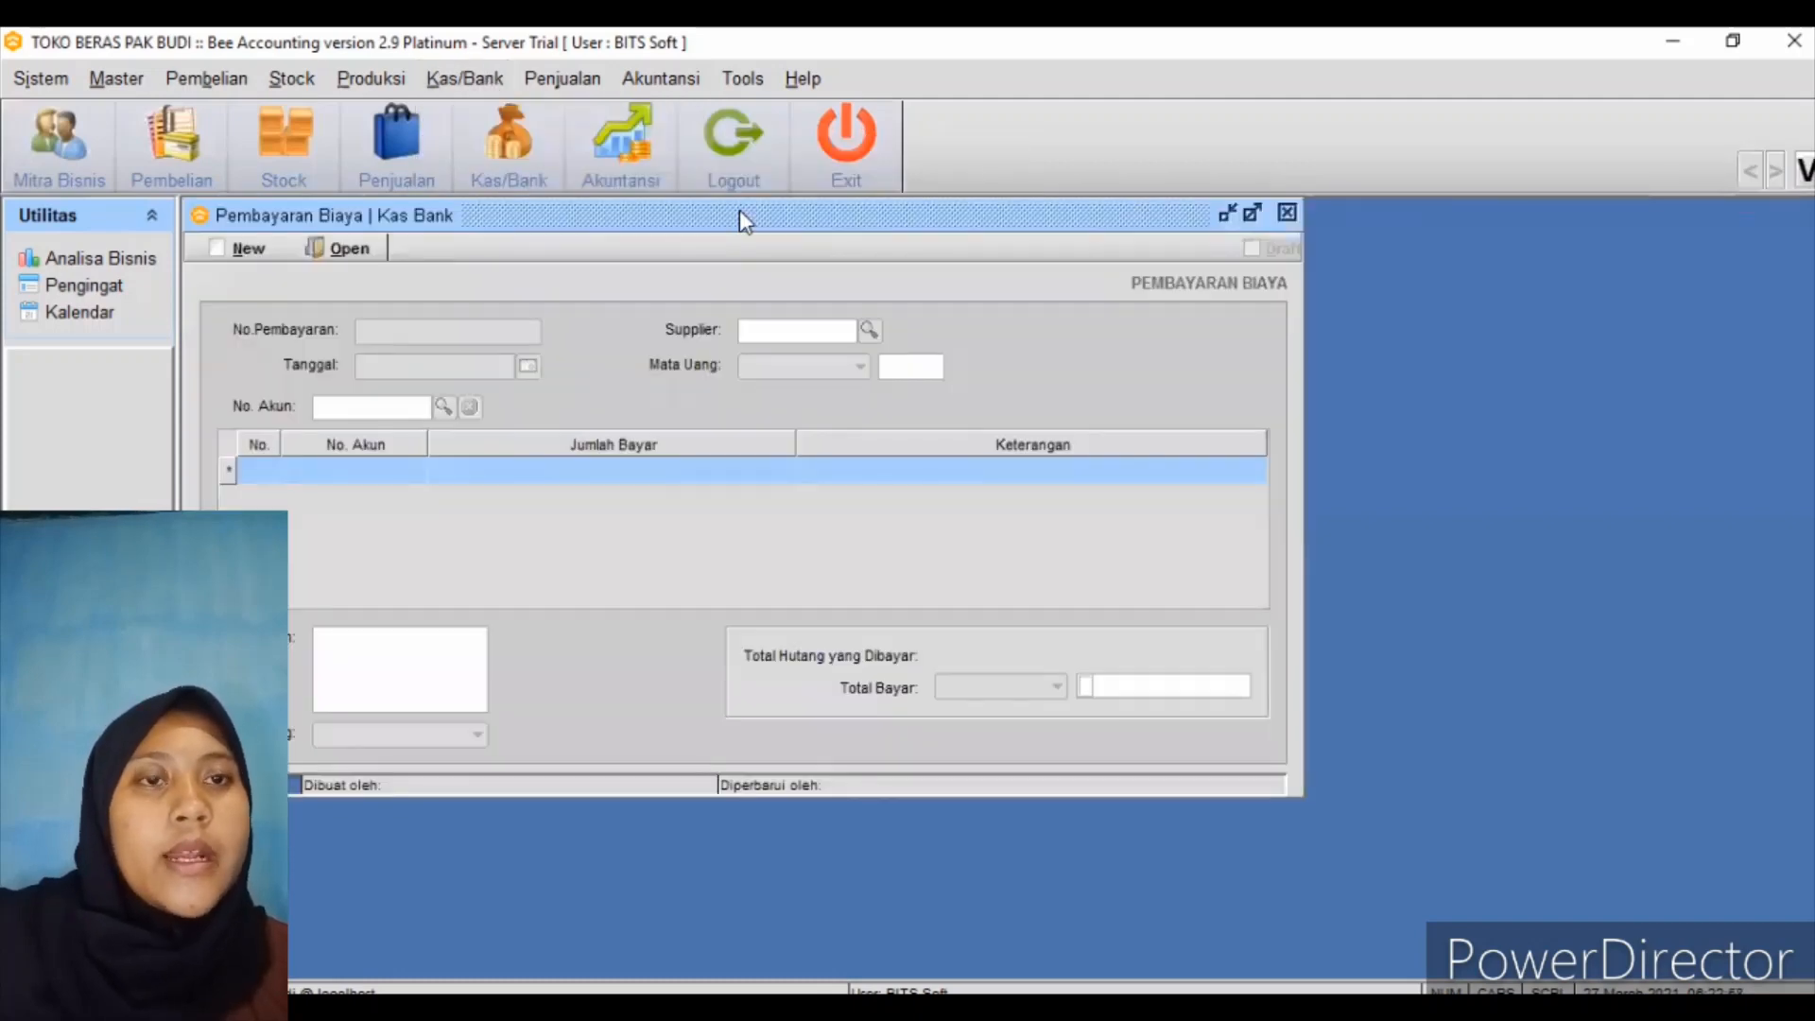
pyautogui.moveTo(530, 222); pyautogui.dragTo(703, 226)
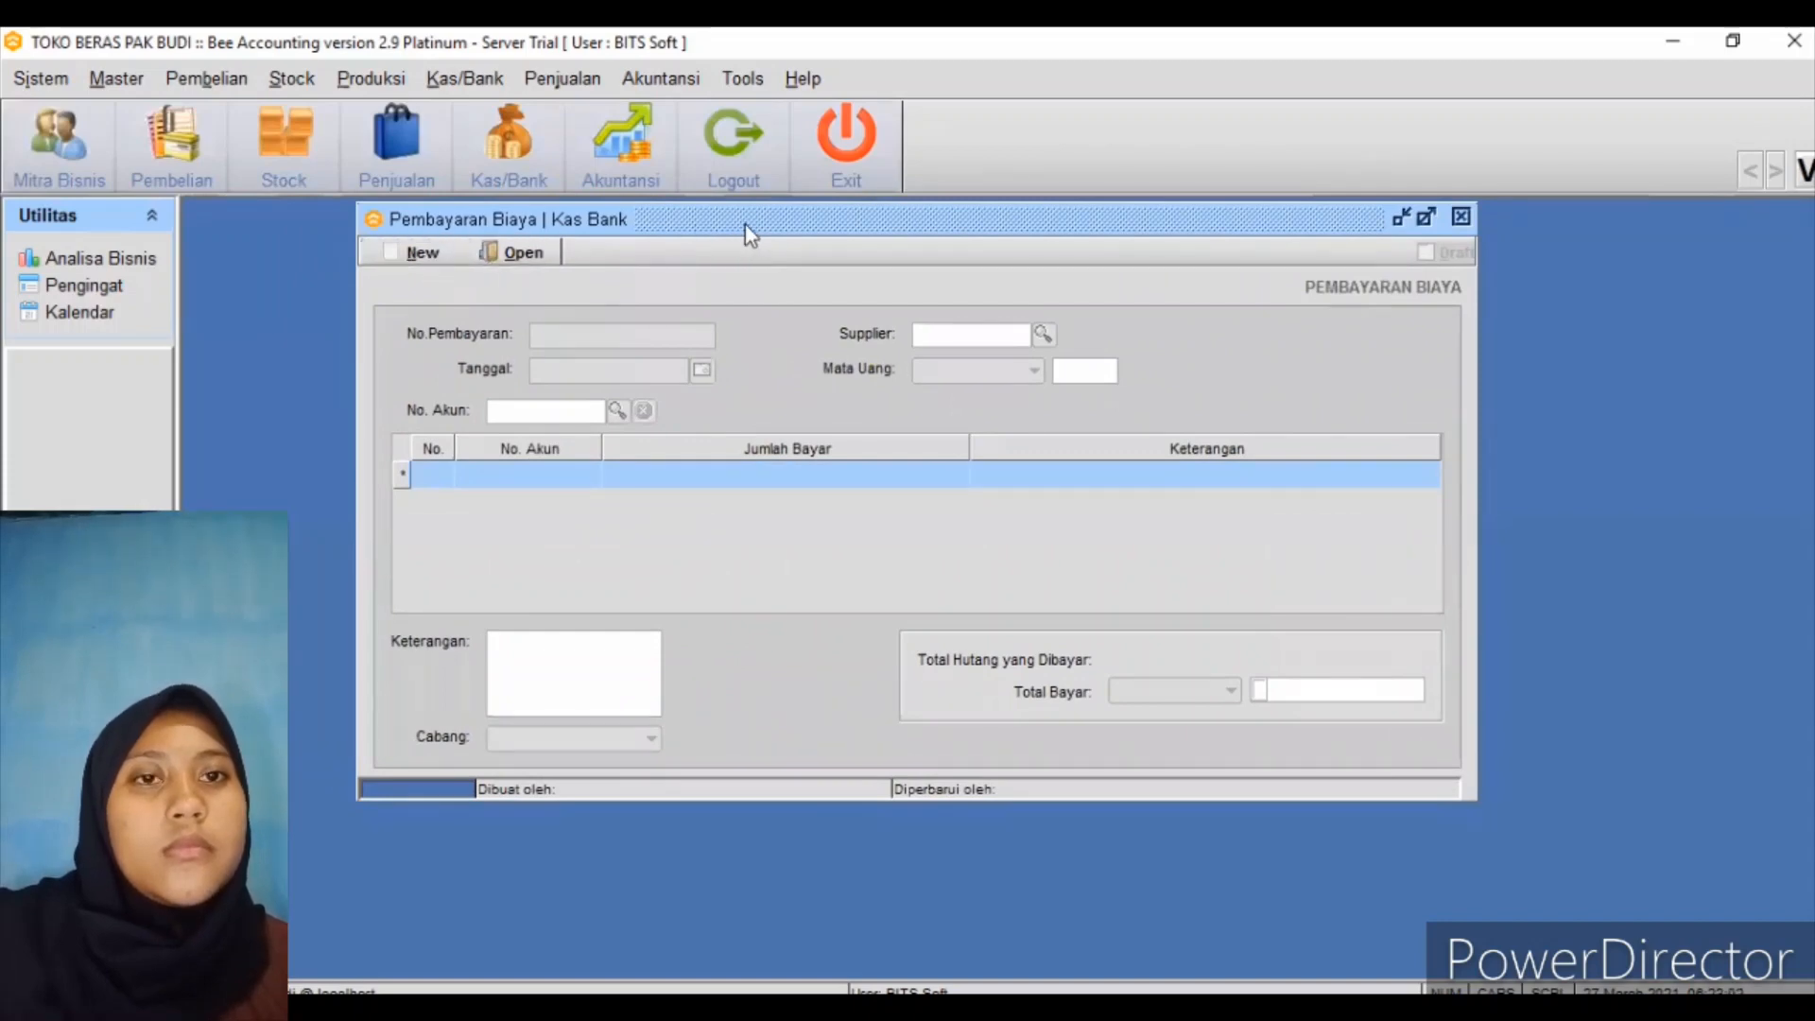
pyautogui.moveTo(745, 230); pyautogui.dragTo(828, 236)
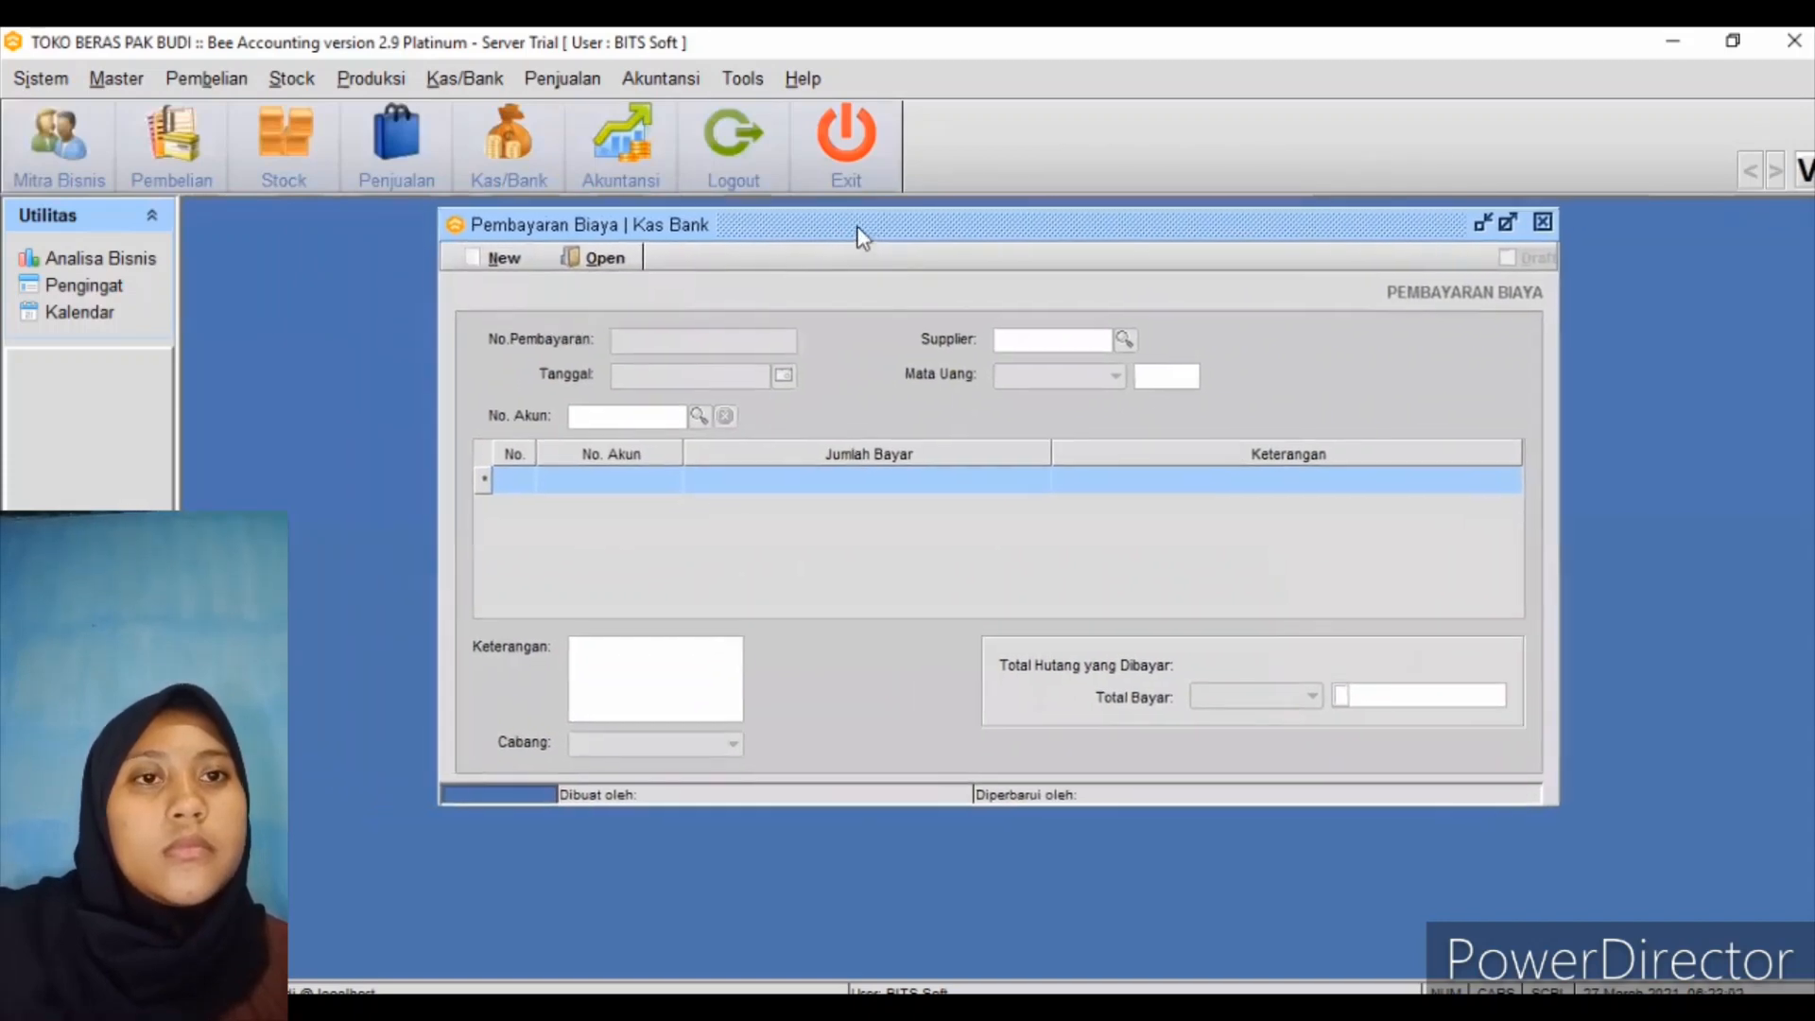
# Start a new expense payment and pick rent account 610005, filtered to Pengeluaran Operasional / Biaya Operasional
pyautogui.click(501, 259)
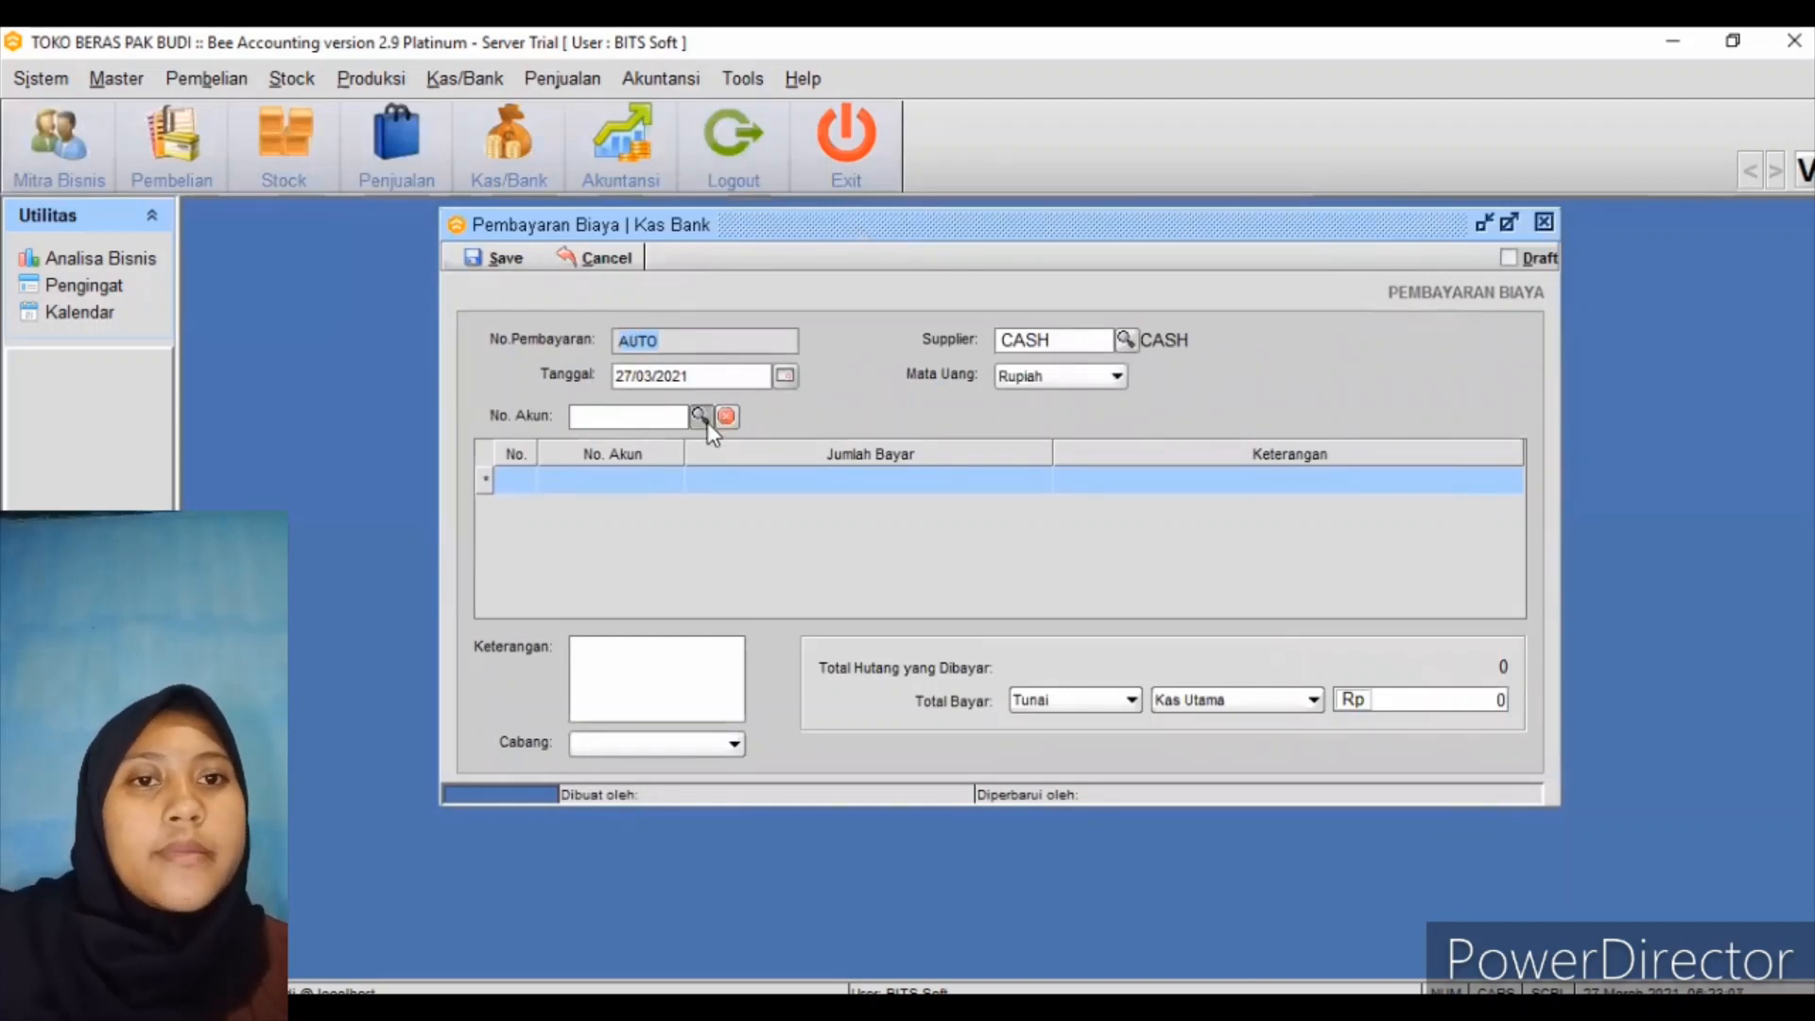
pyautogui.click(701, 417)
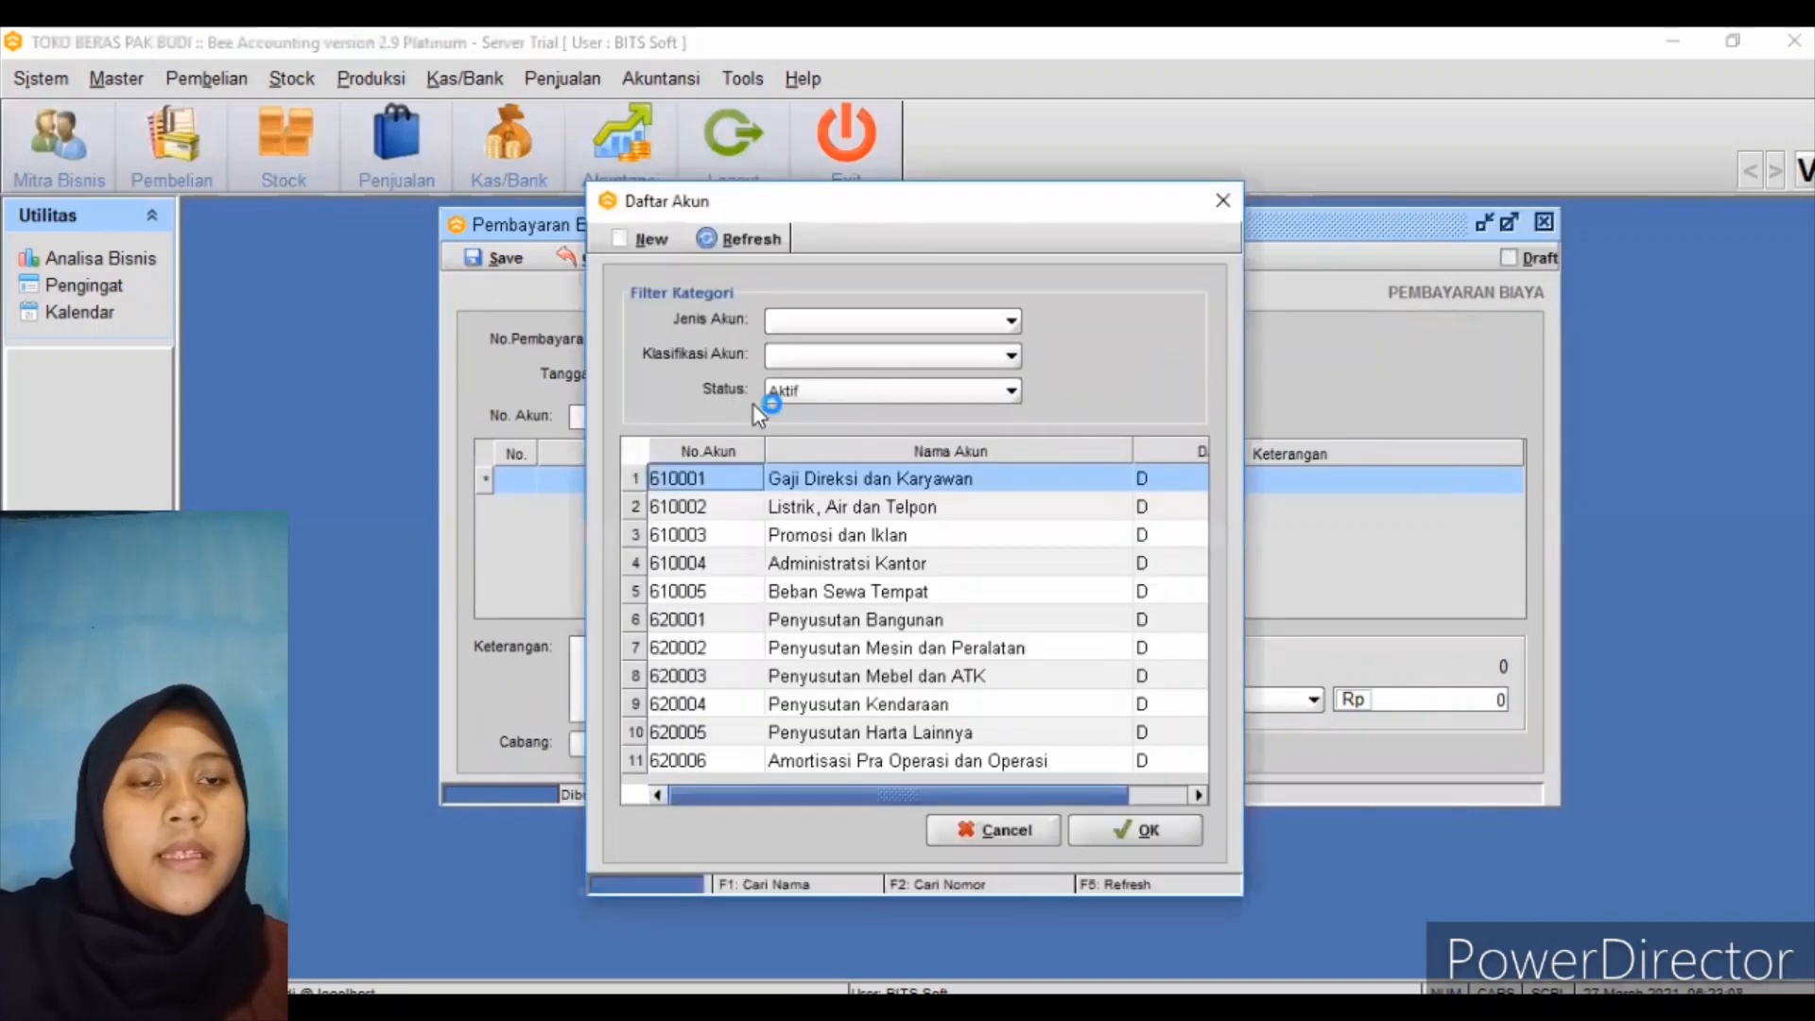
pyautogui.click(851, 326)
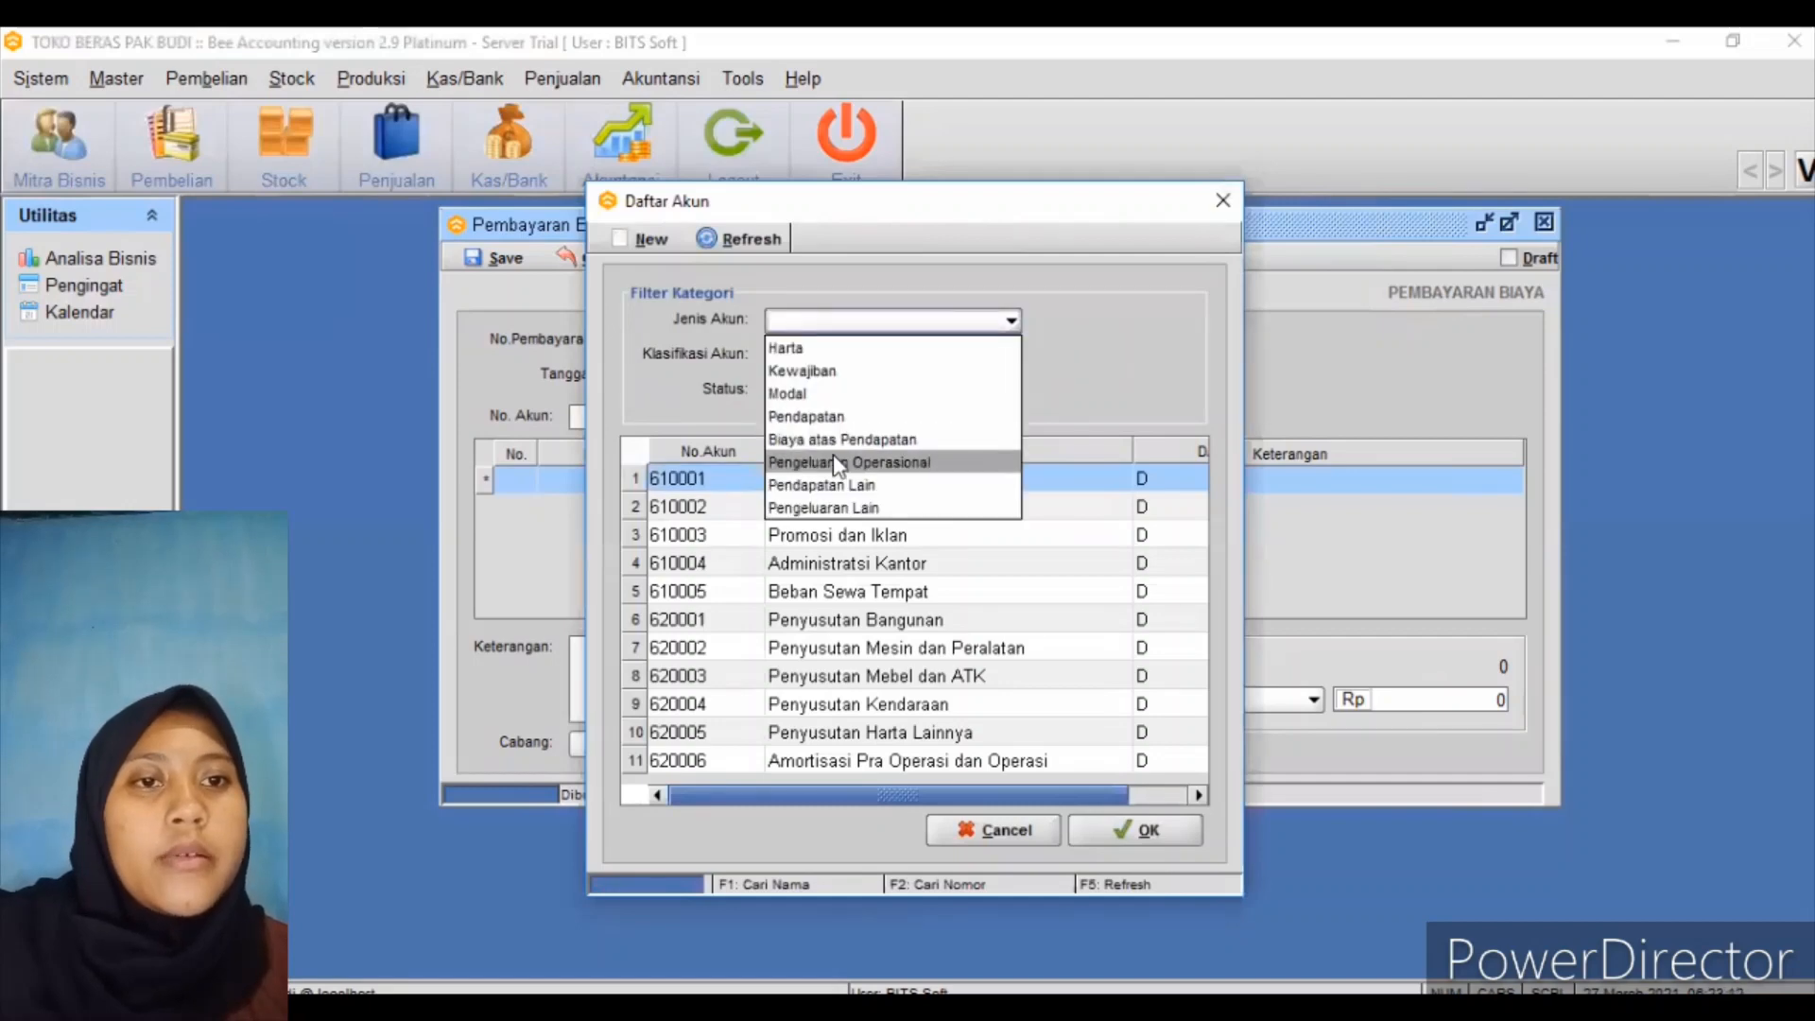
pyautogui.click(838, 463)
pyautogui.click(887, 353)
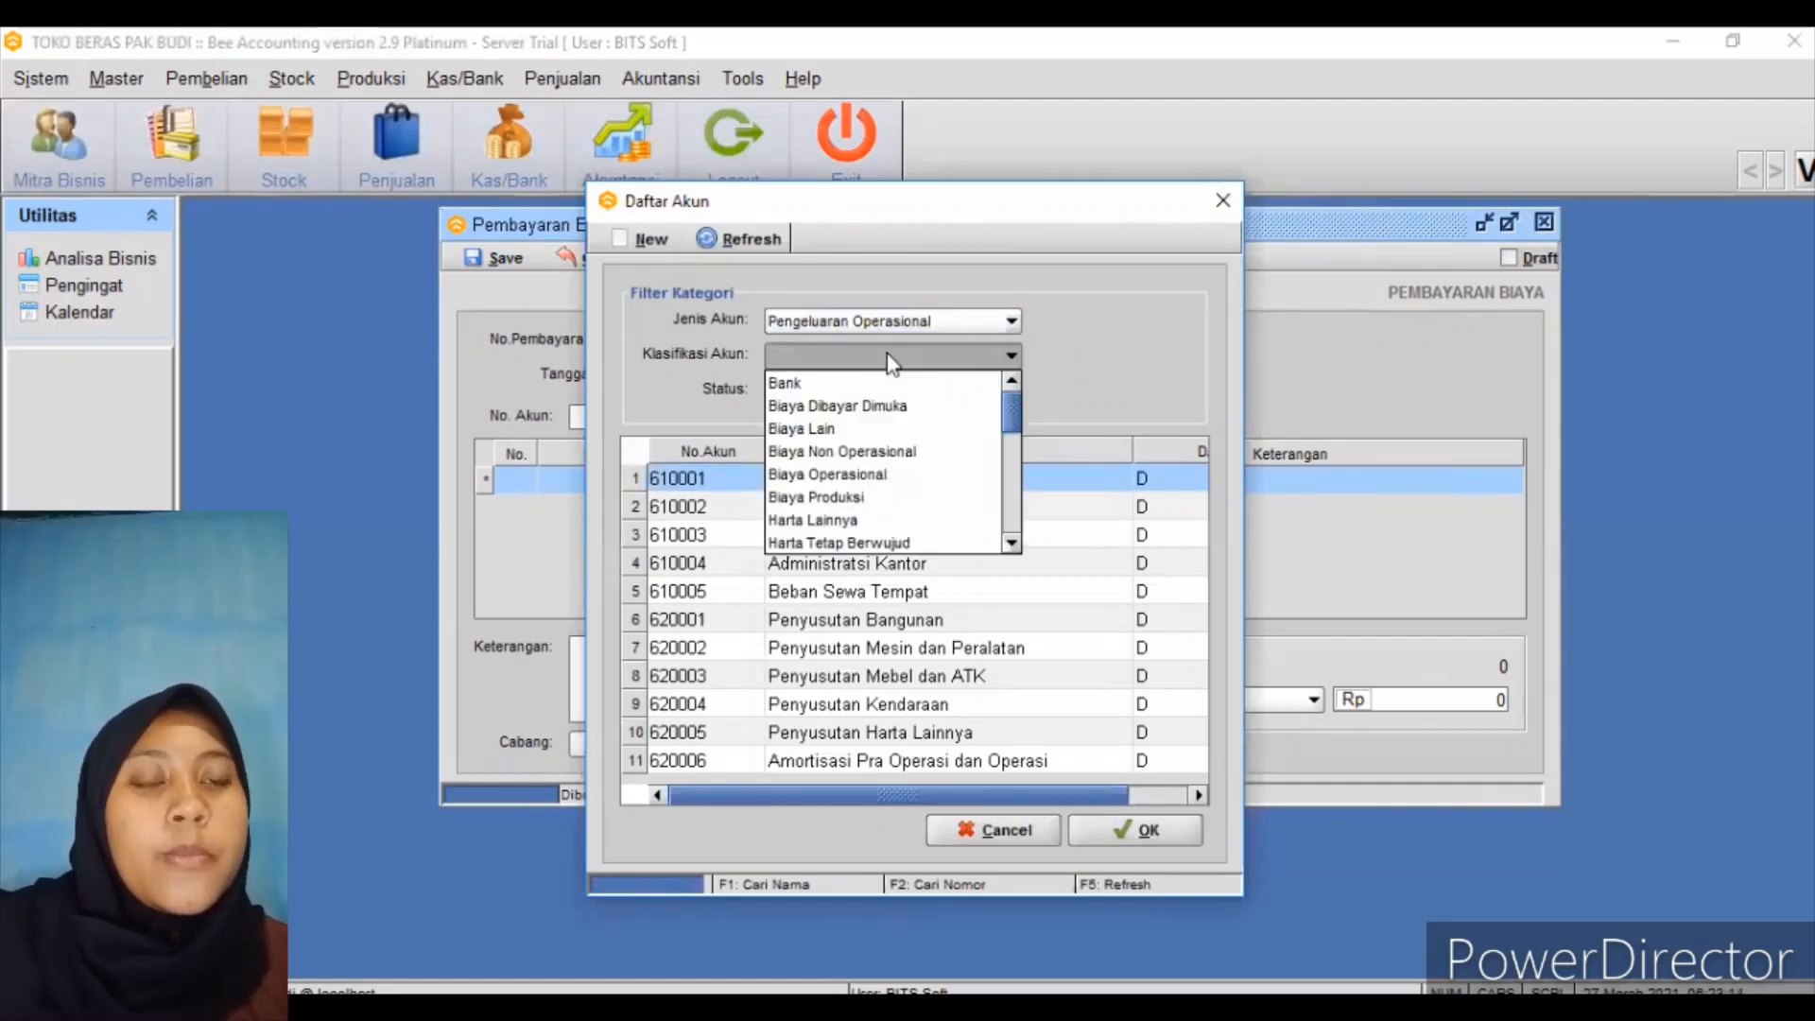
pyautogui.click(875, 475)
pyautogui.click(774, 241)
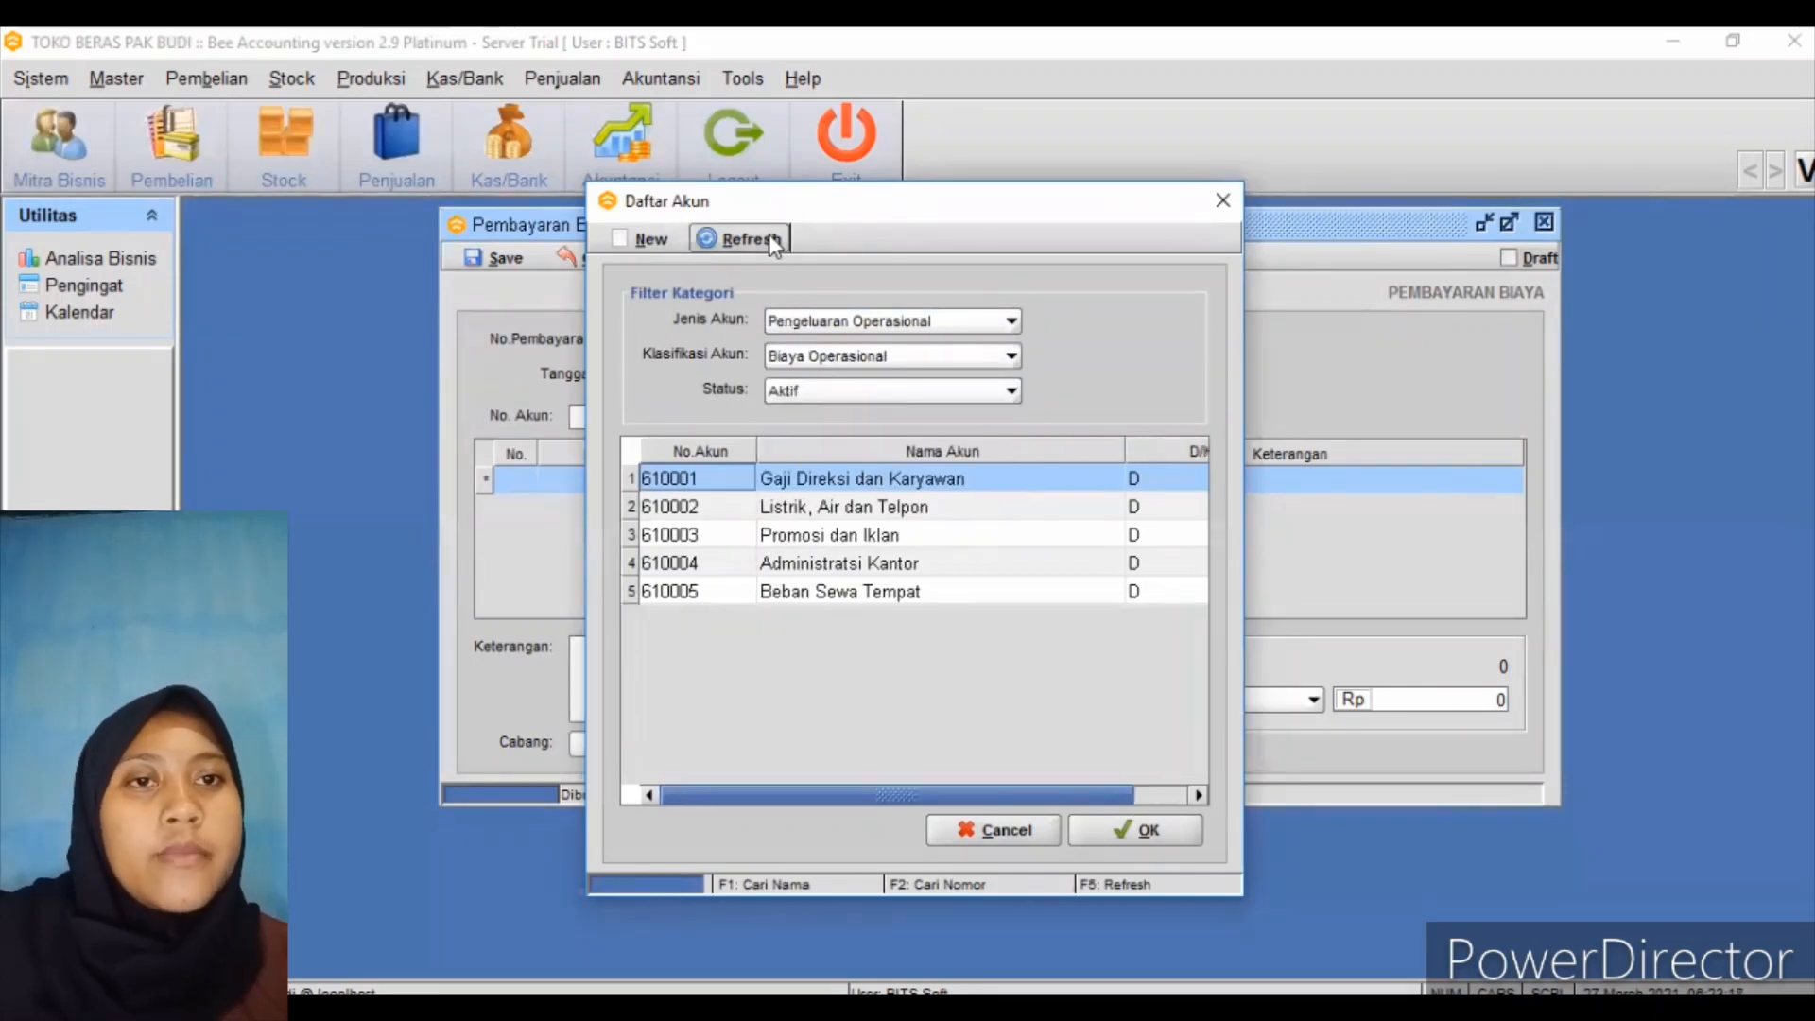
pyautogui.click(904, 594)
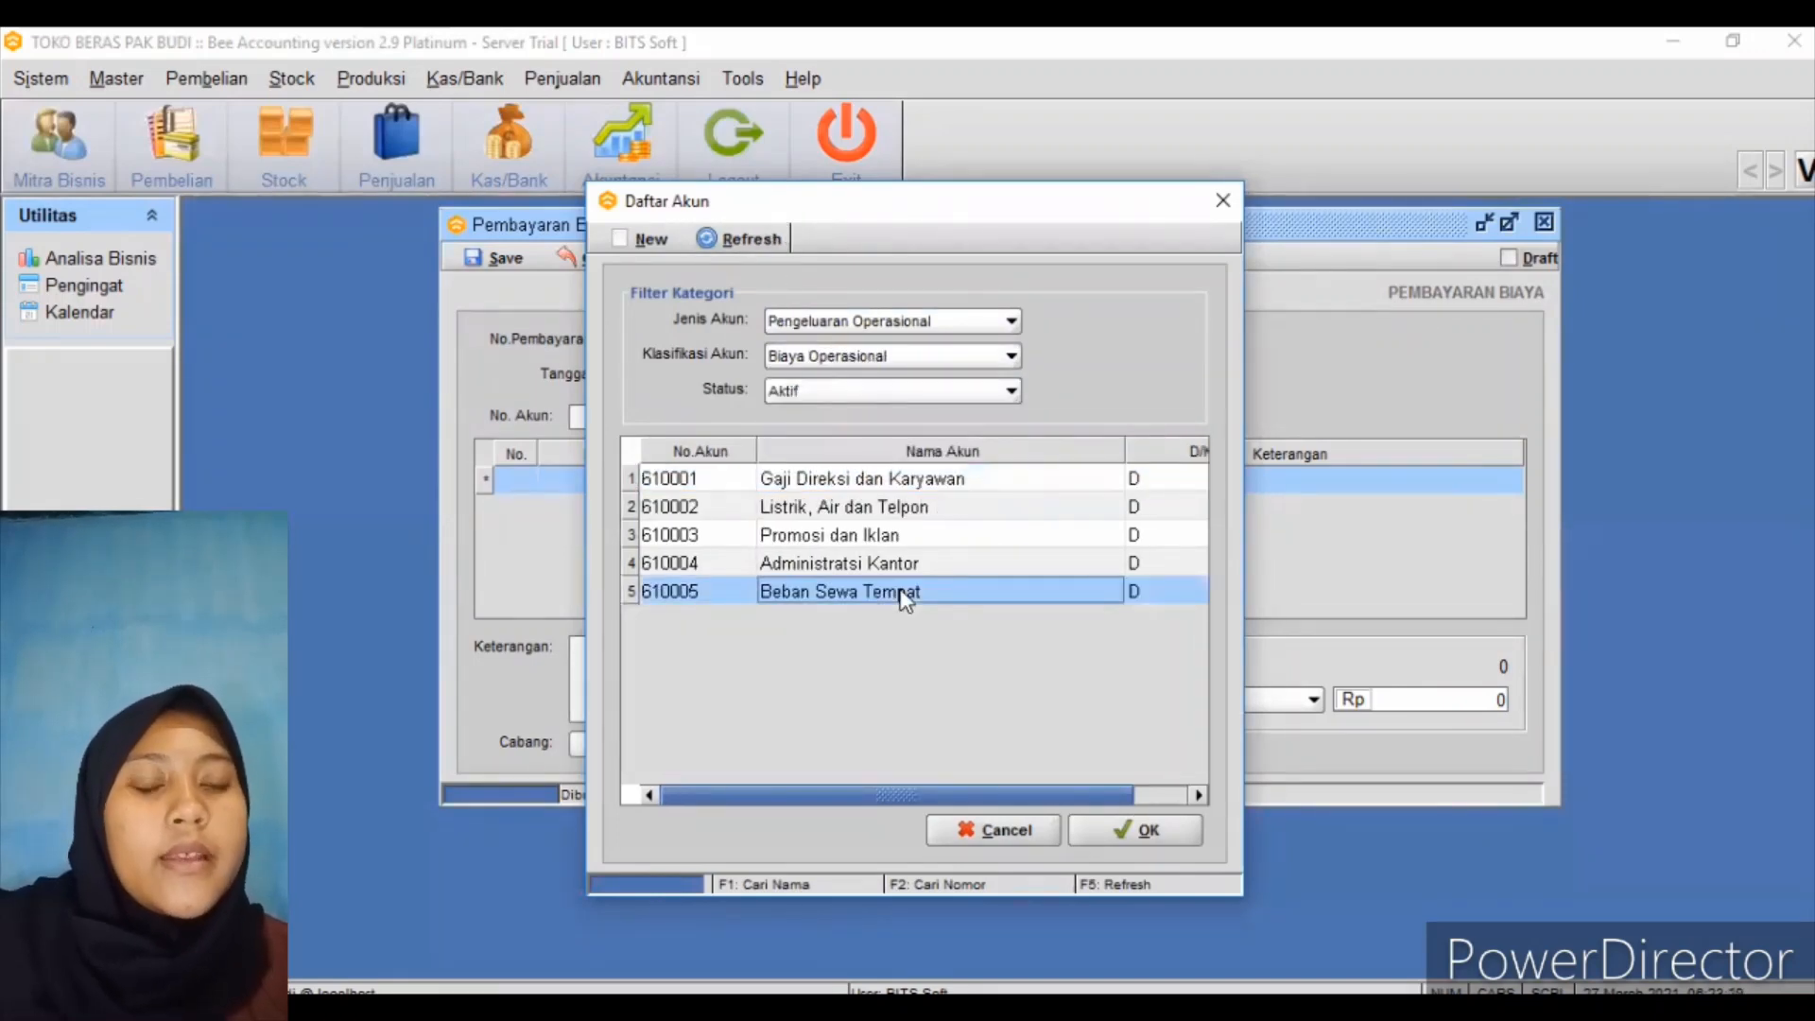
pyautogui.click(1106, 822)
# Enter 1,000,000 as the Beban Sewa Tempat payment amount
pyautogui.click(830, 473)
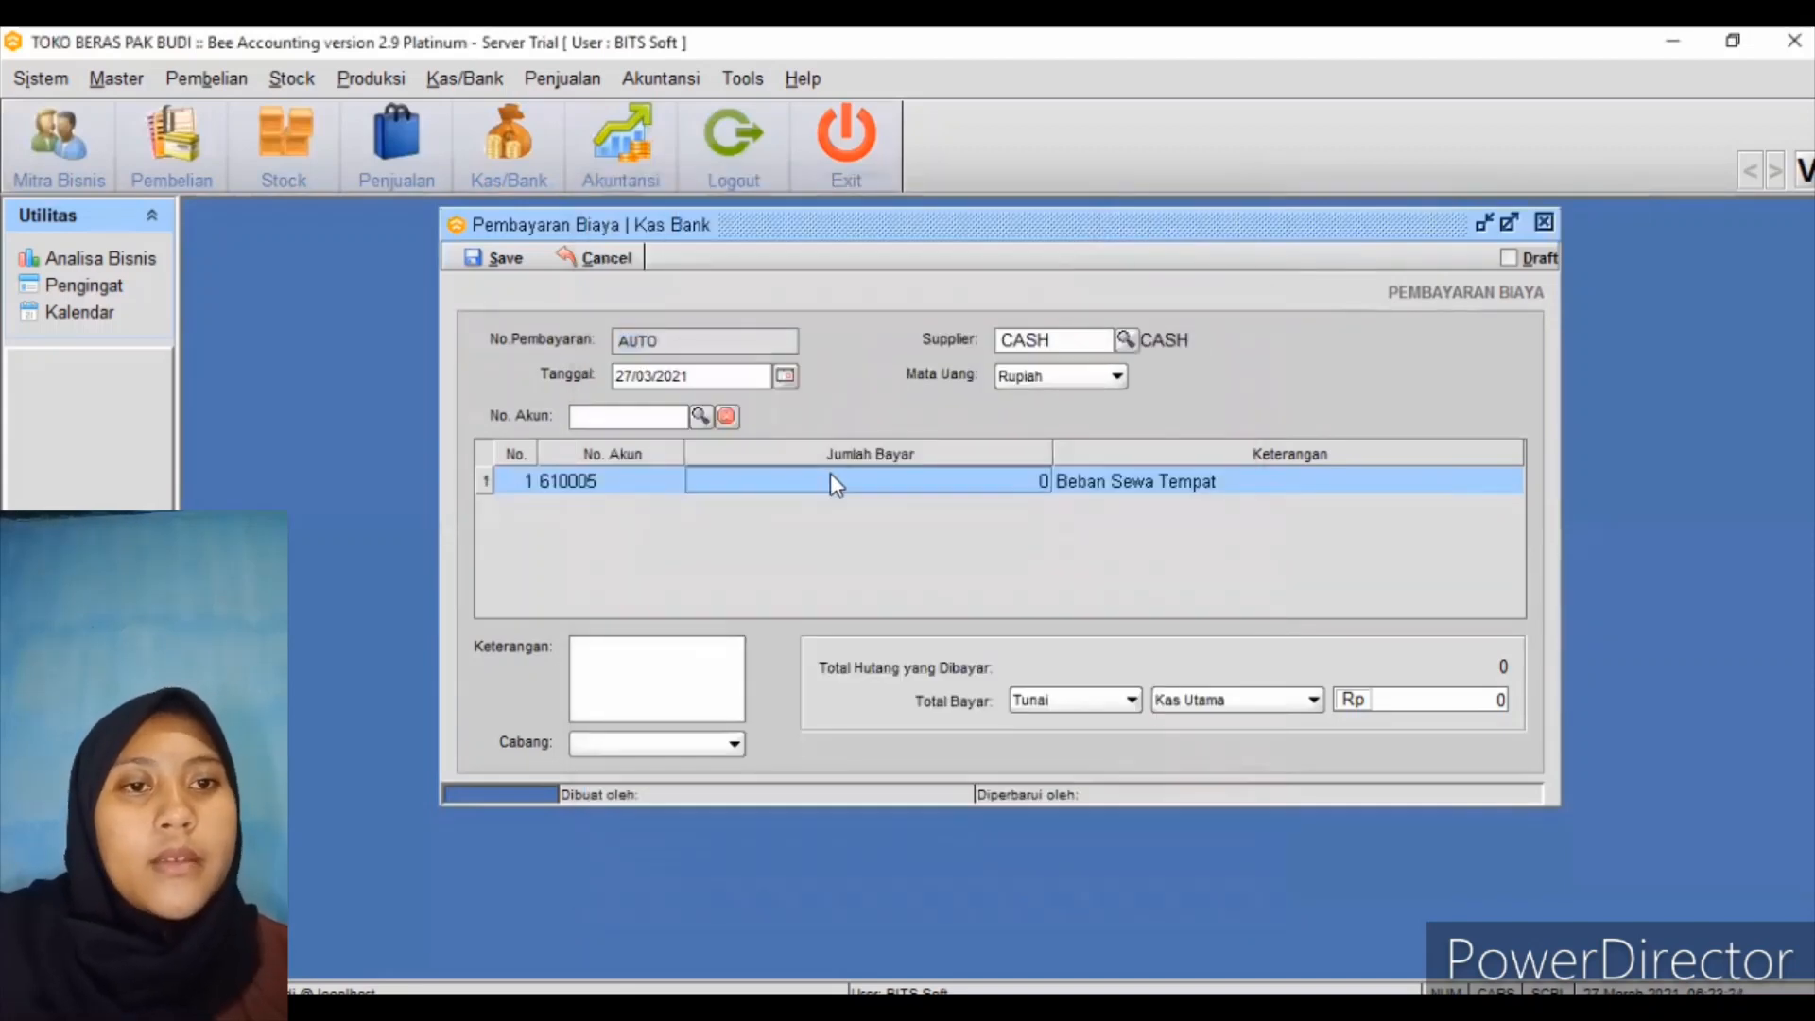
pyautogui.write('1000')
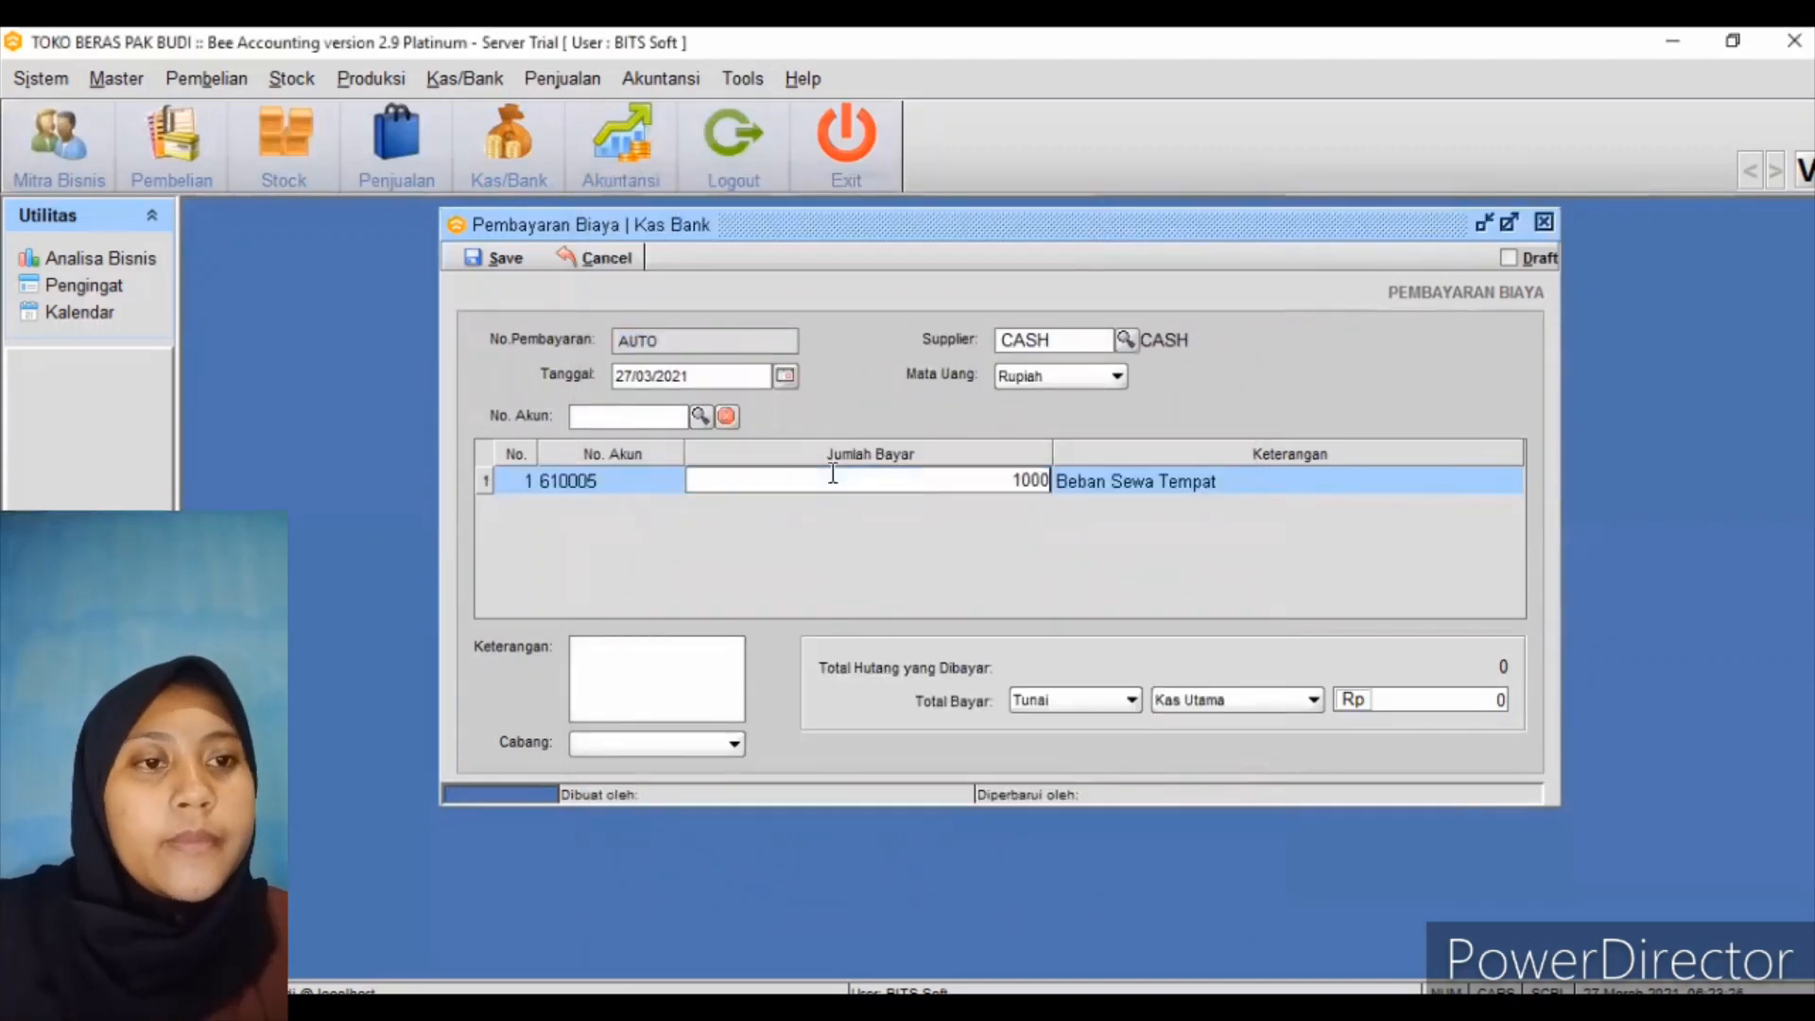
pyautogui.write('00')
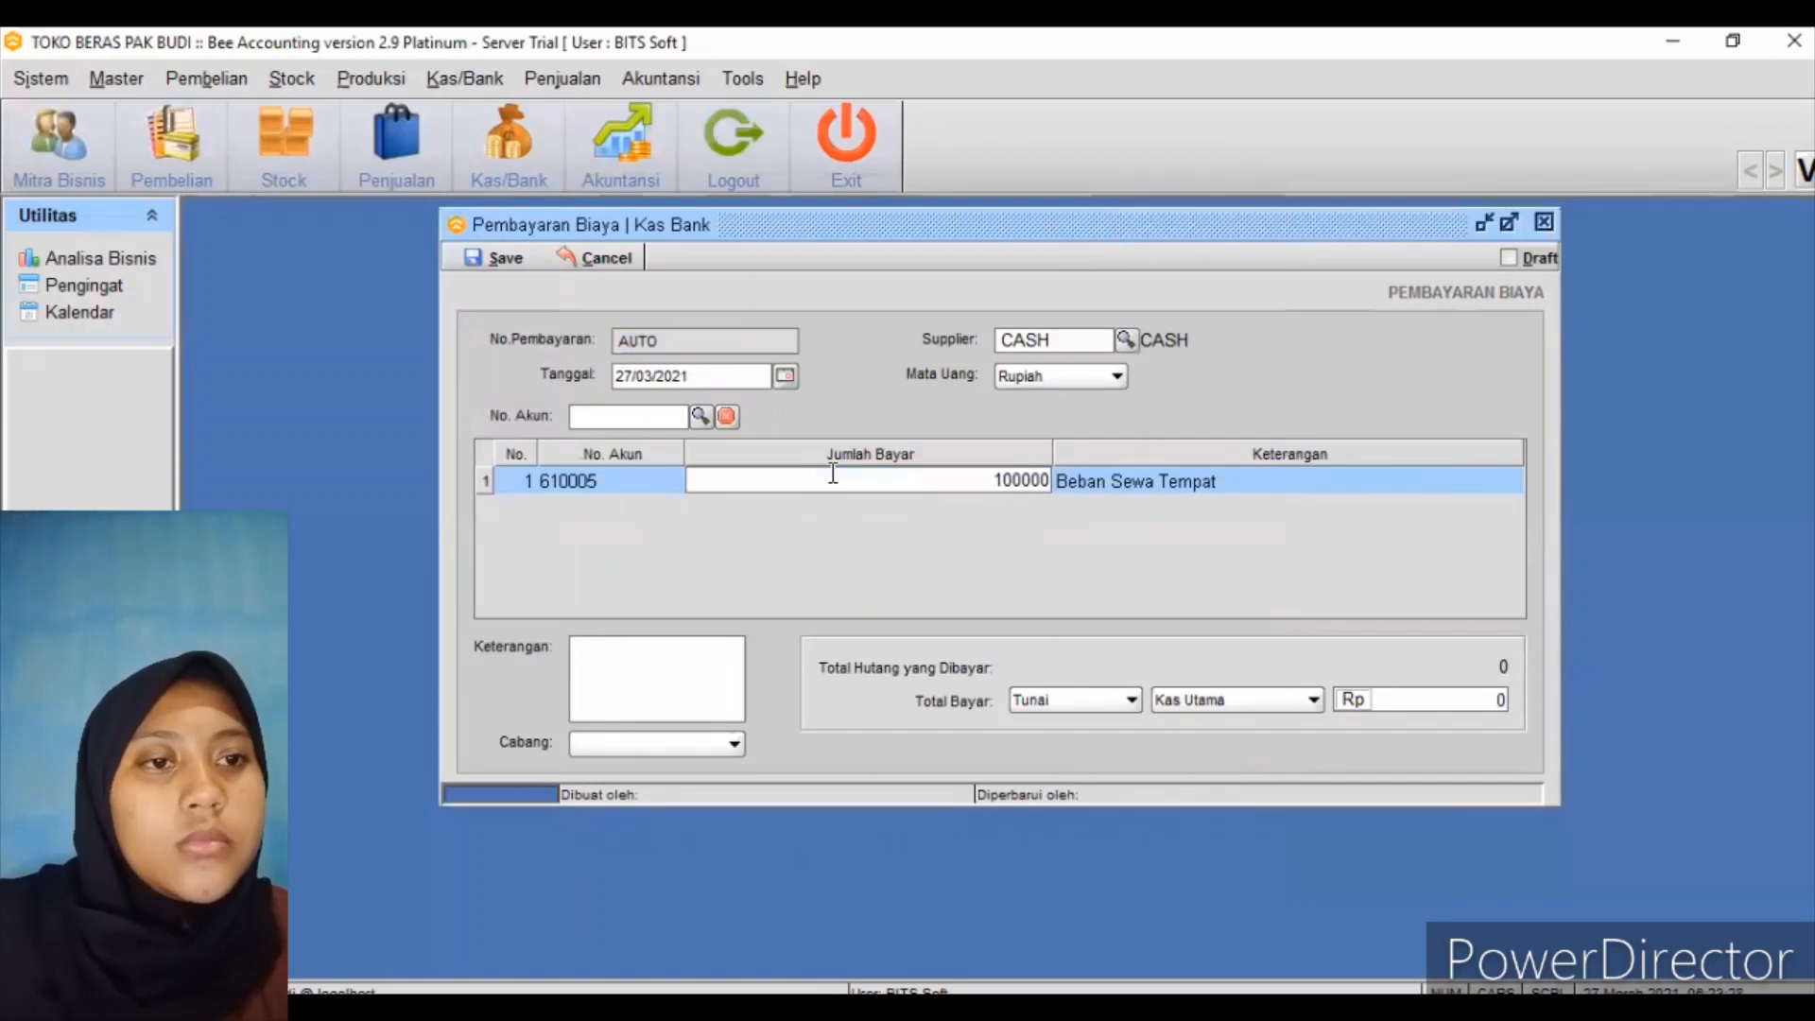
pyautogui.write('0')
pyautogui.press('Return')
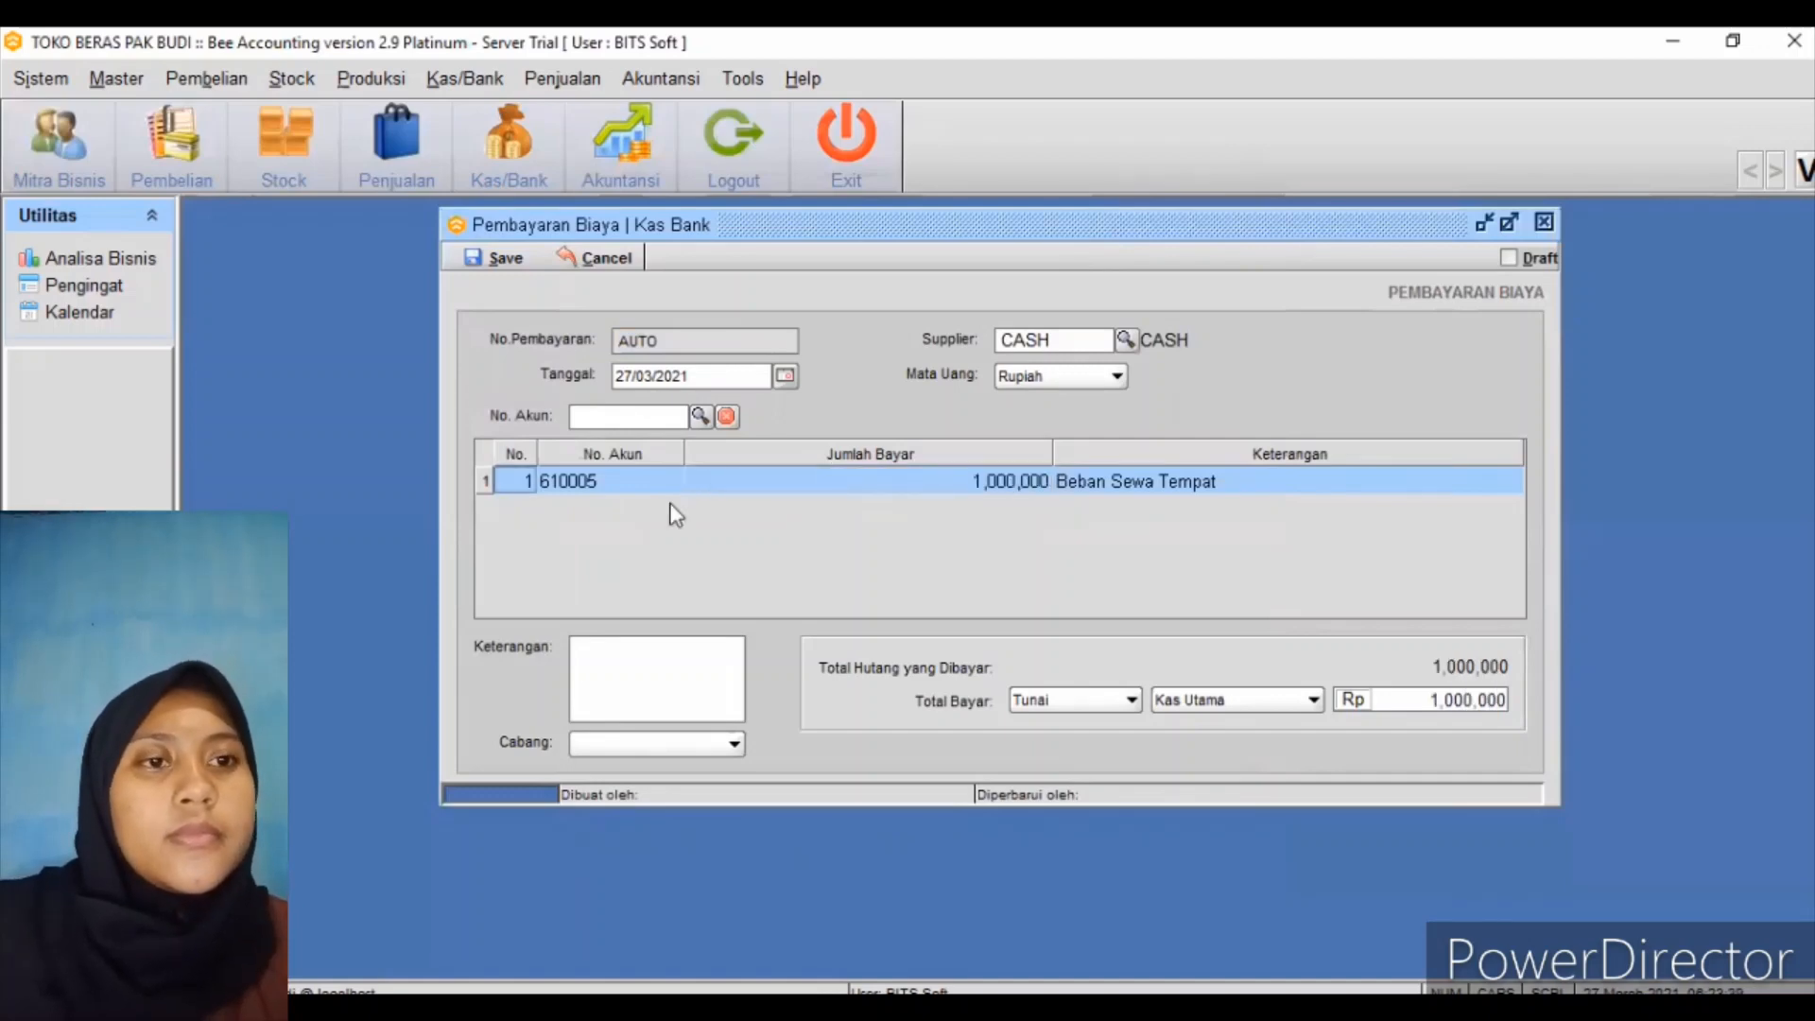
pyautogui.click(667, 491)
pyautogui.press('Tab')
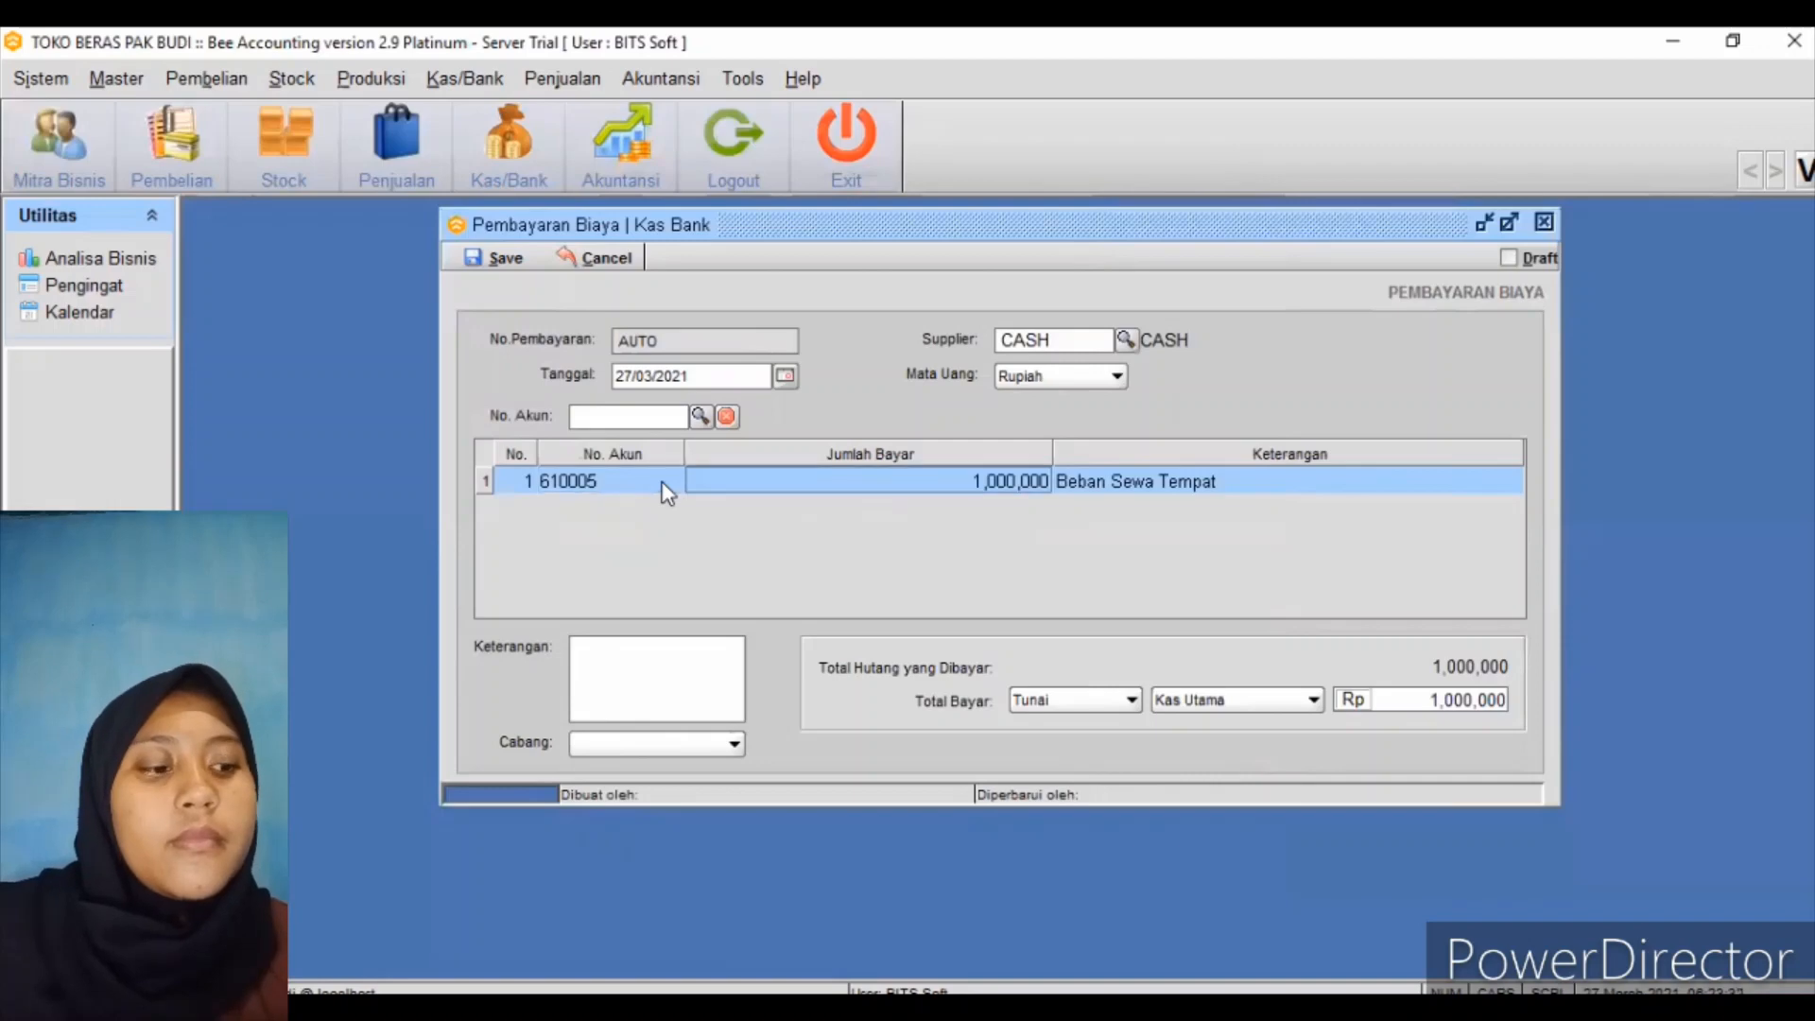
pyautogui.press('Tab')
pyautogui.press('Tab')
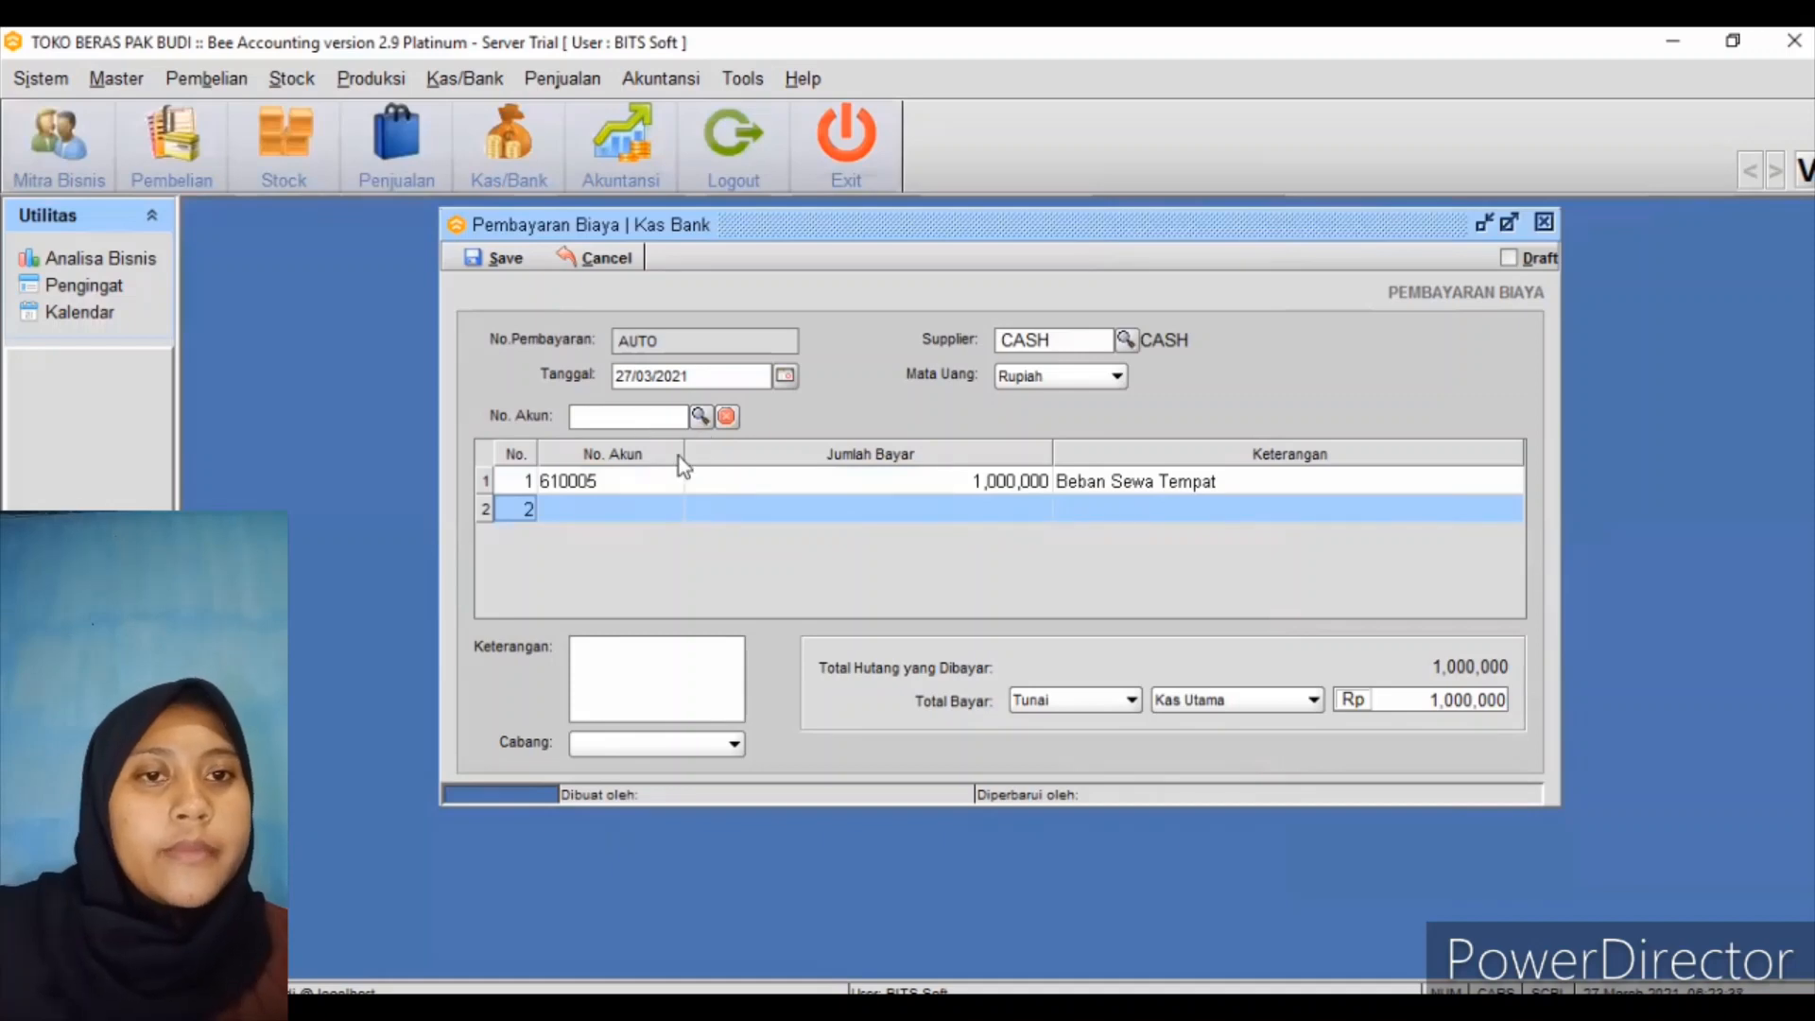
# Add a second line for salary account 610001 (Gaji Direksi dan Karyawan) paying 800,000
pyautogui.click(656, 486)
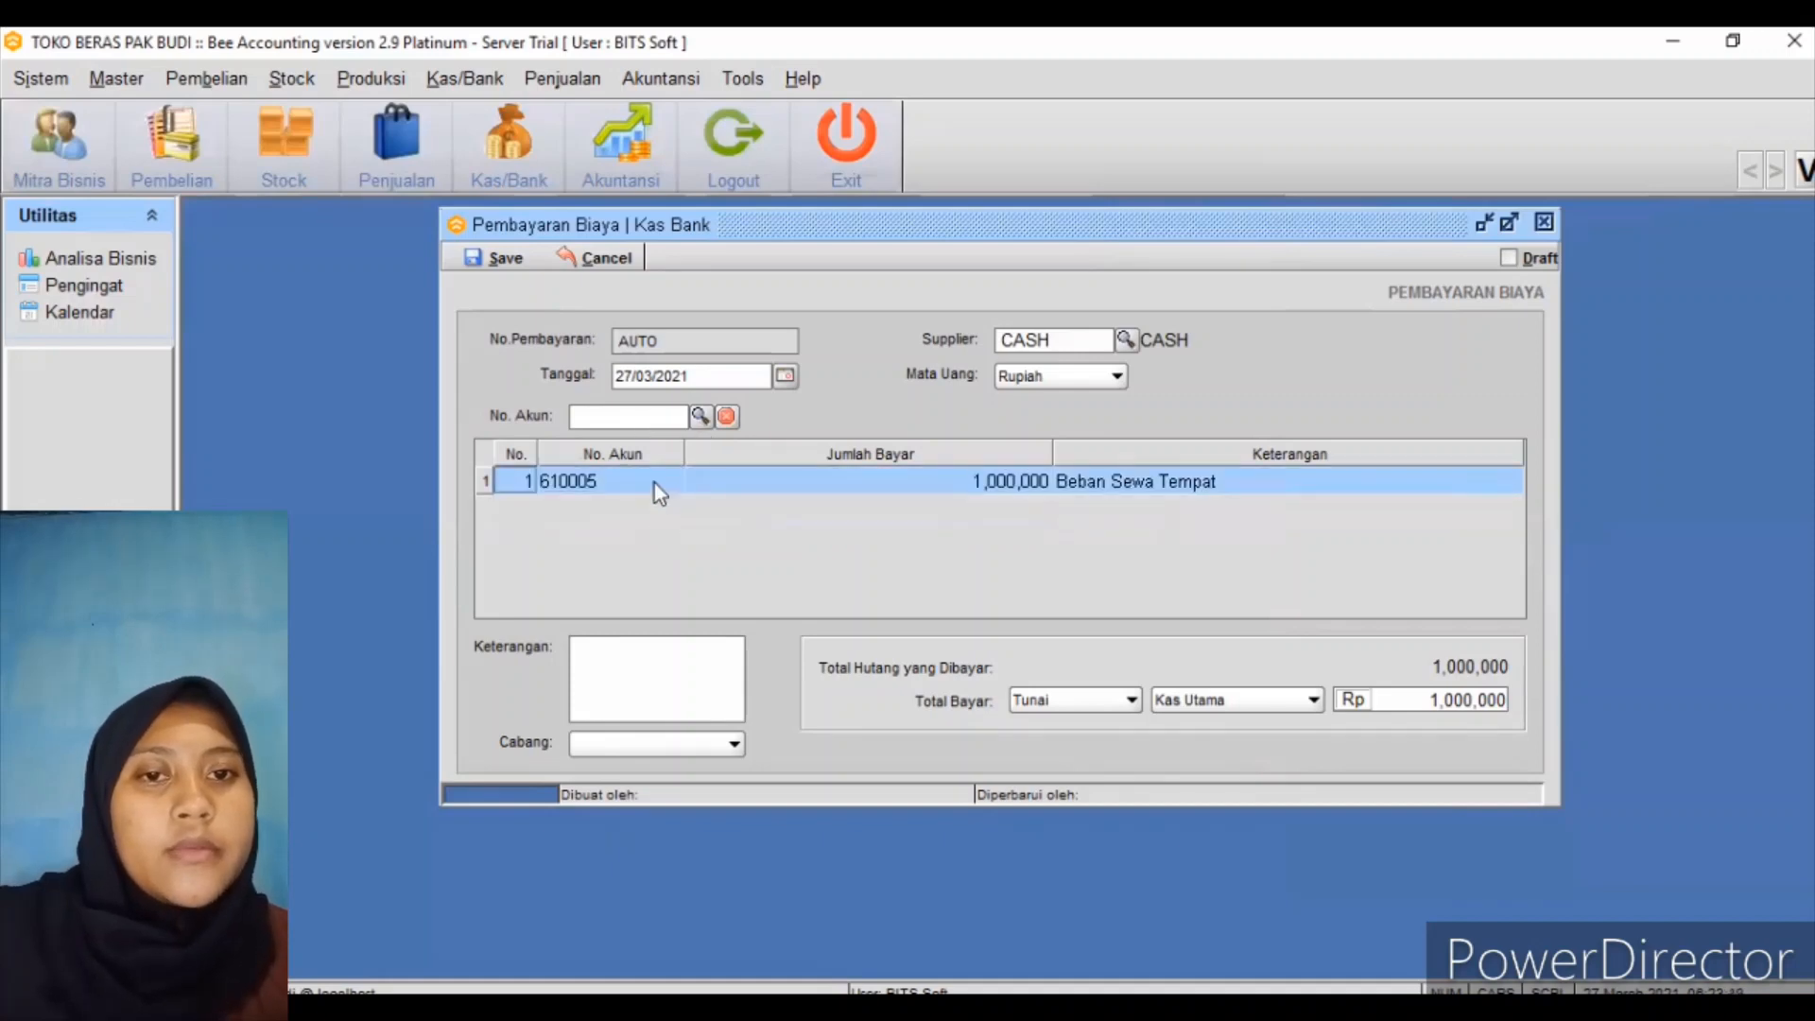
pyautogui.click(654, 484)
pyautogui.press('Right')
pyautogui.press('Right')
pyautogui.press('Down')
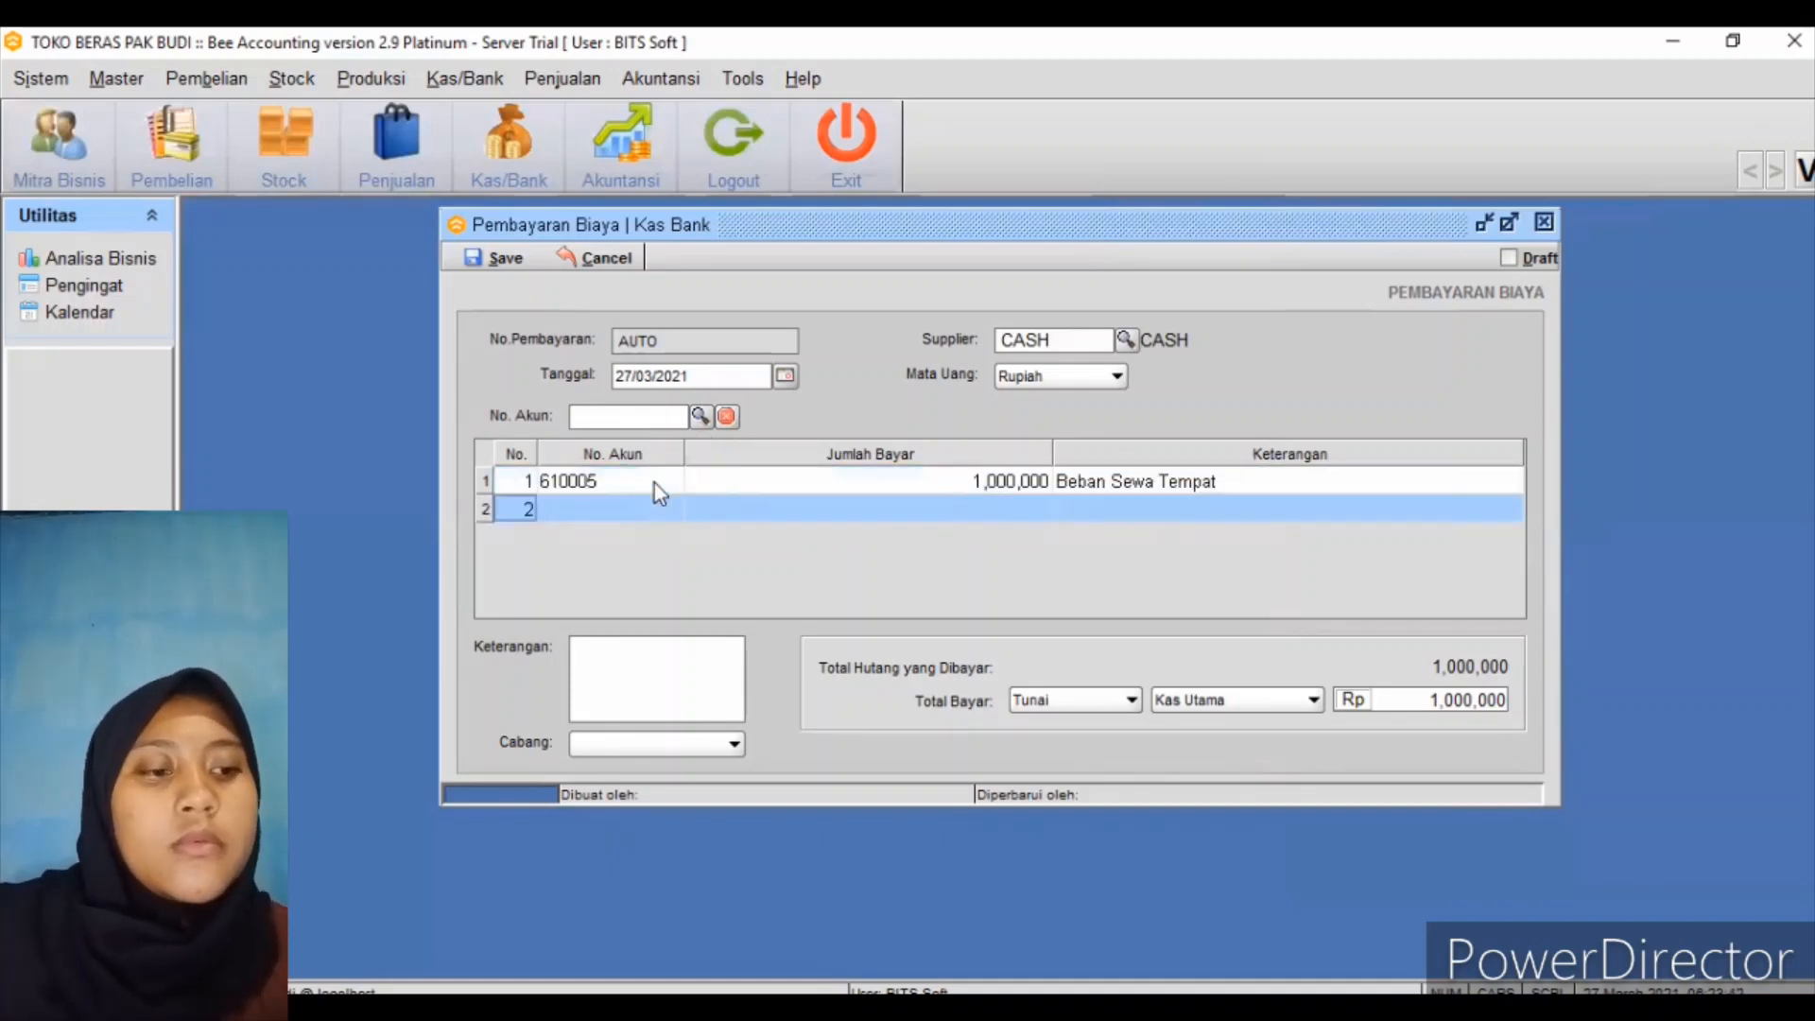
pyautogui.click(700, 417)
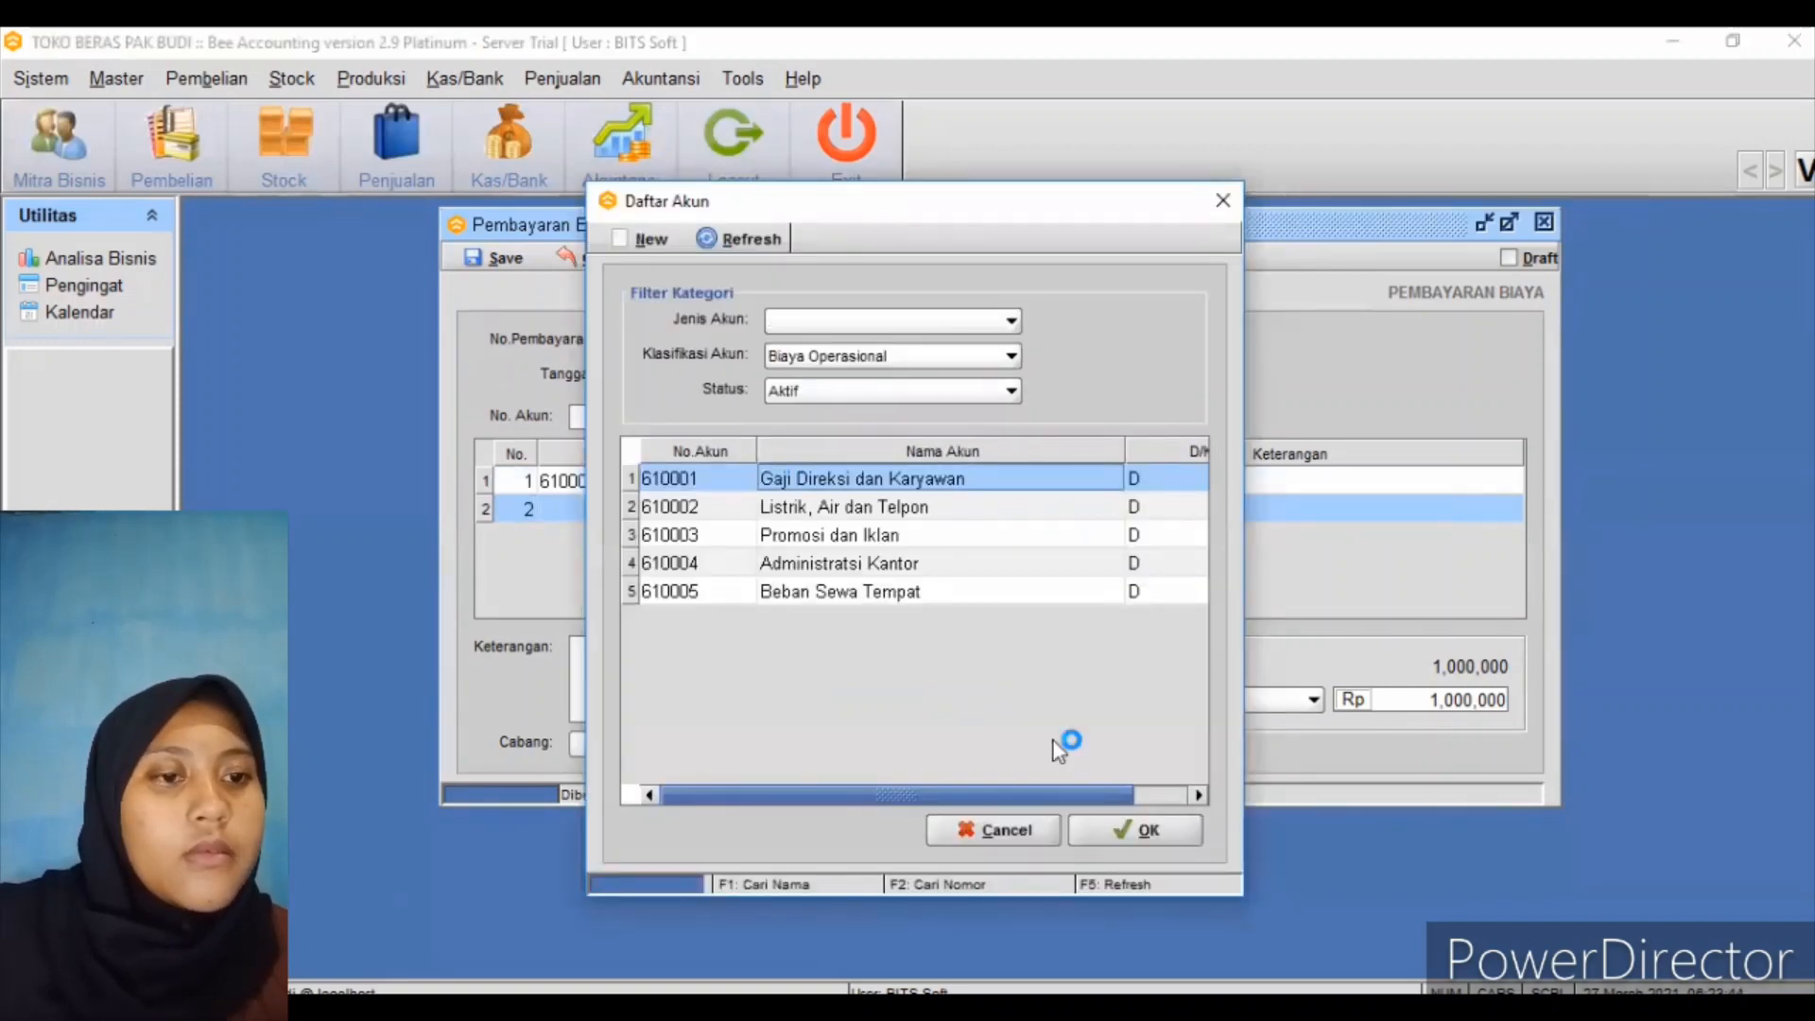
pyautogui.click(1135, 830)
pyautogui.click(985, 498)
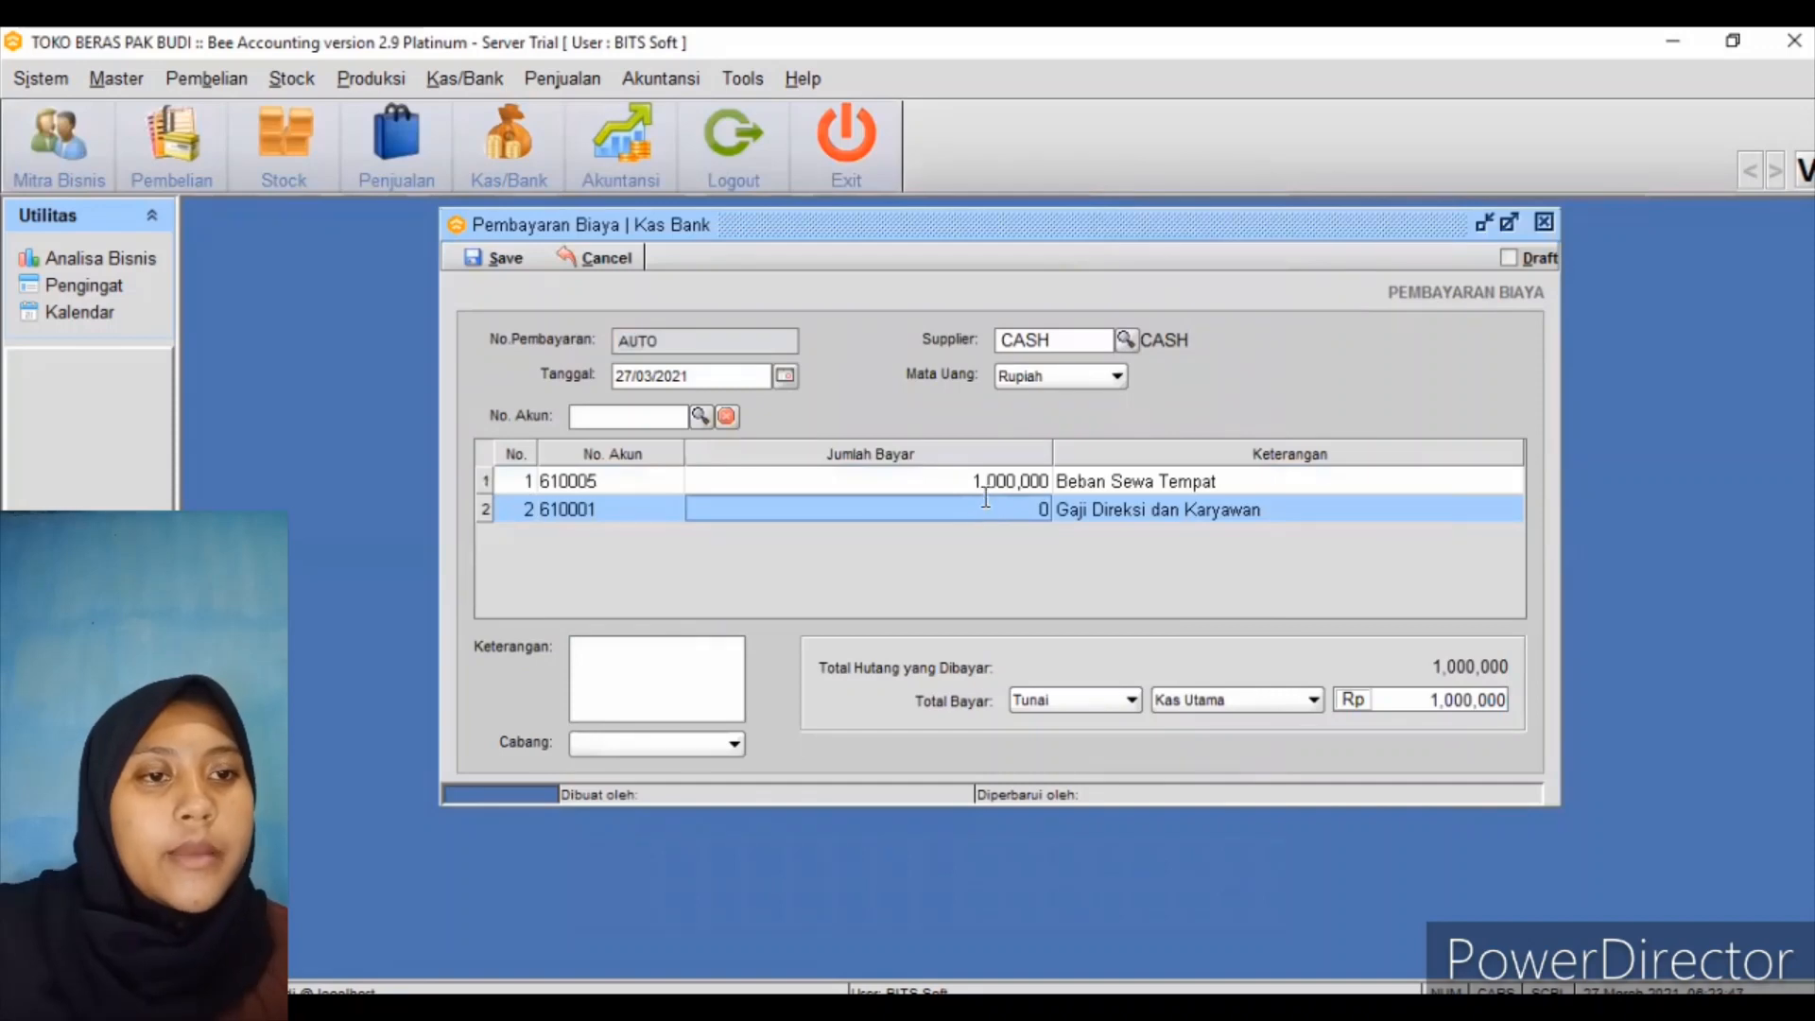
pyautogui.write('800,00')
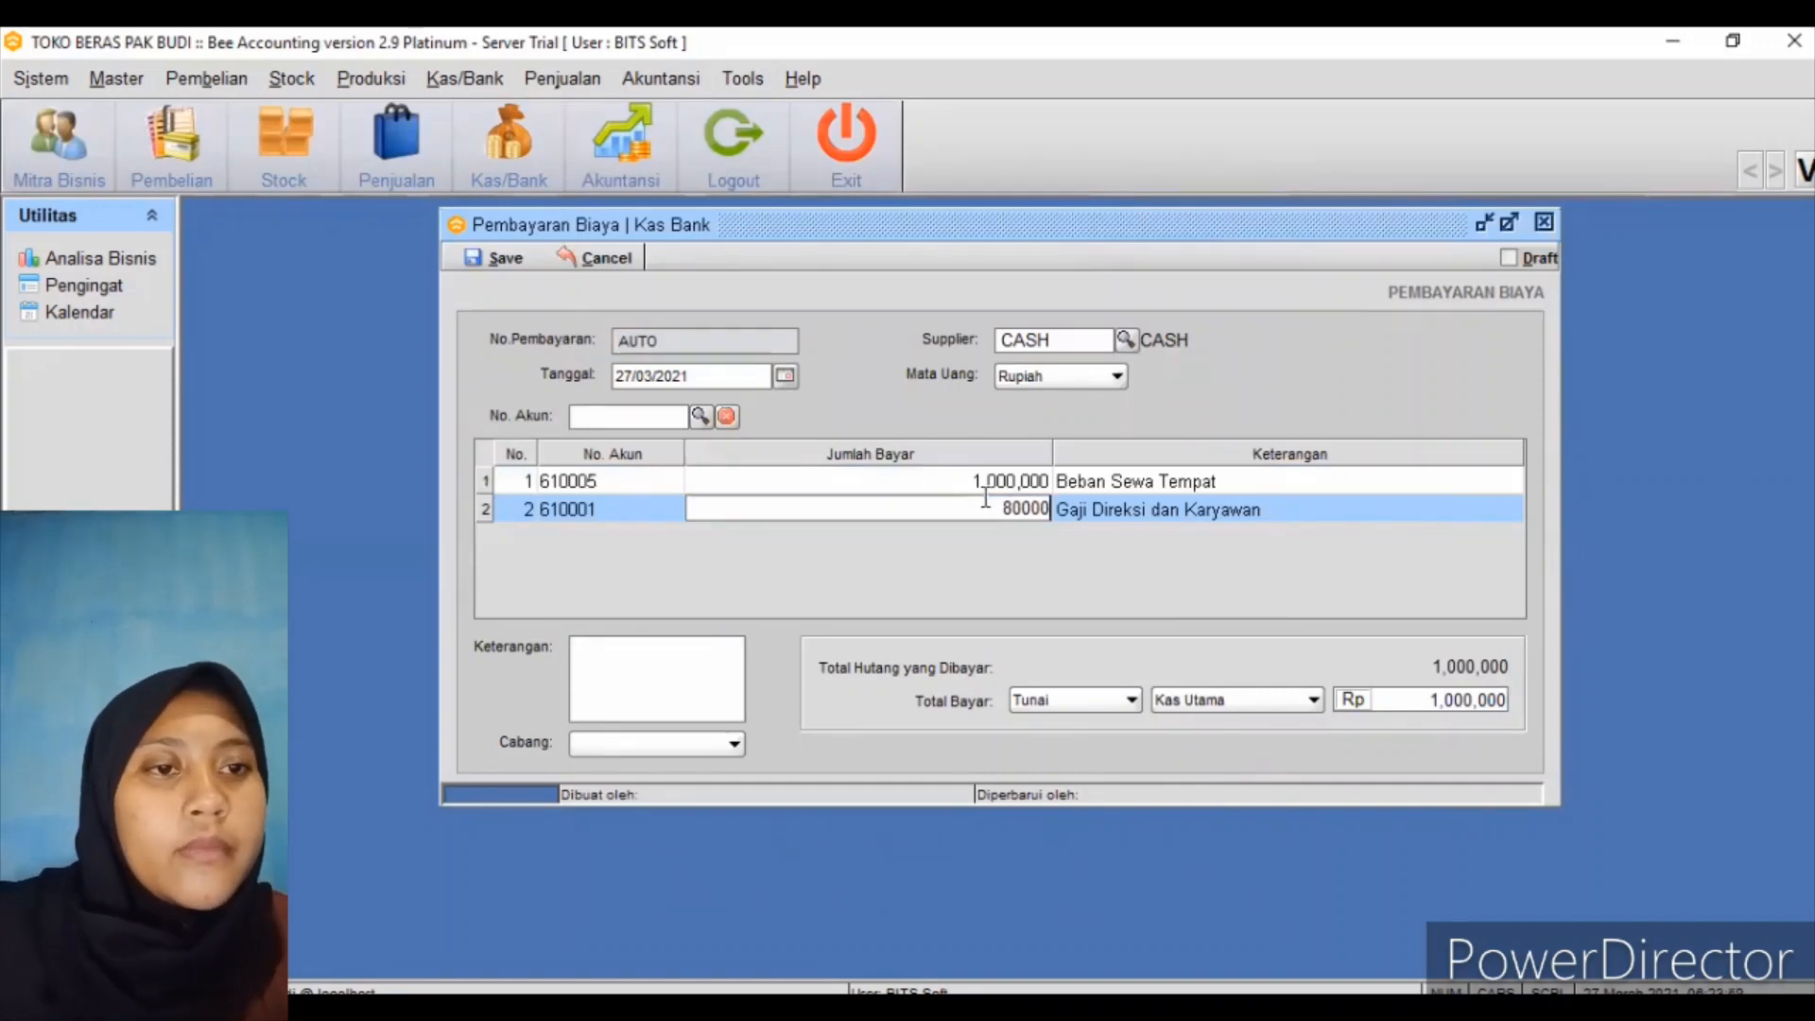
pyautogui.write('0')
pyautogui.press('Return')
# Add a third line for utilities account 610002 (Listrik, Air dan Telpon) paying 300,000
pyautogui.click(1118, 517)
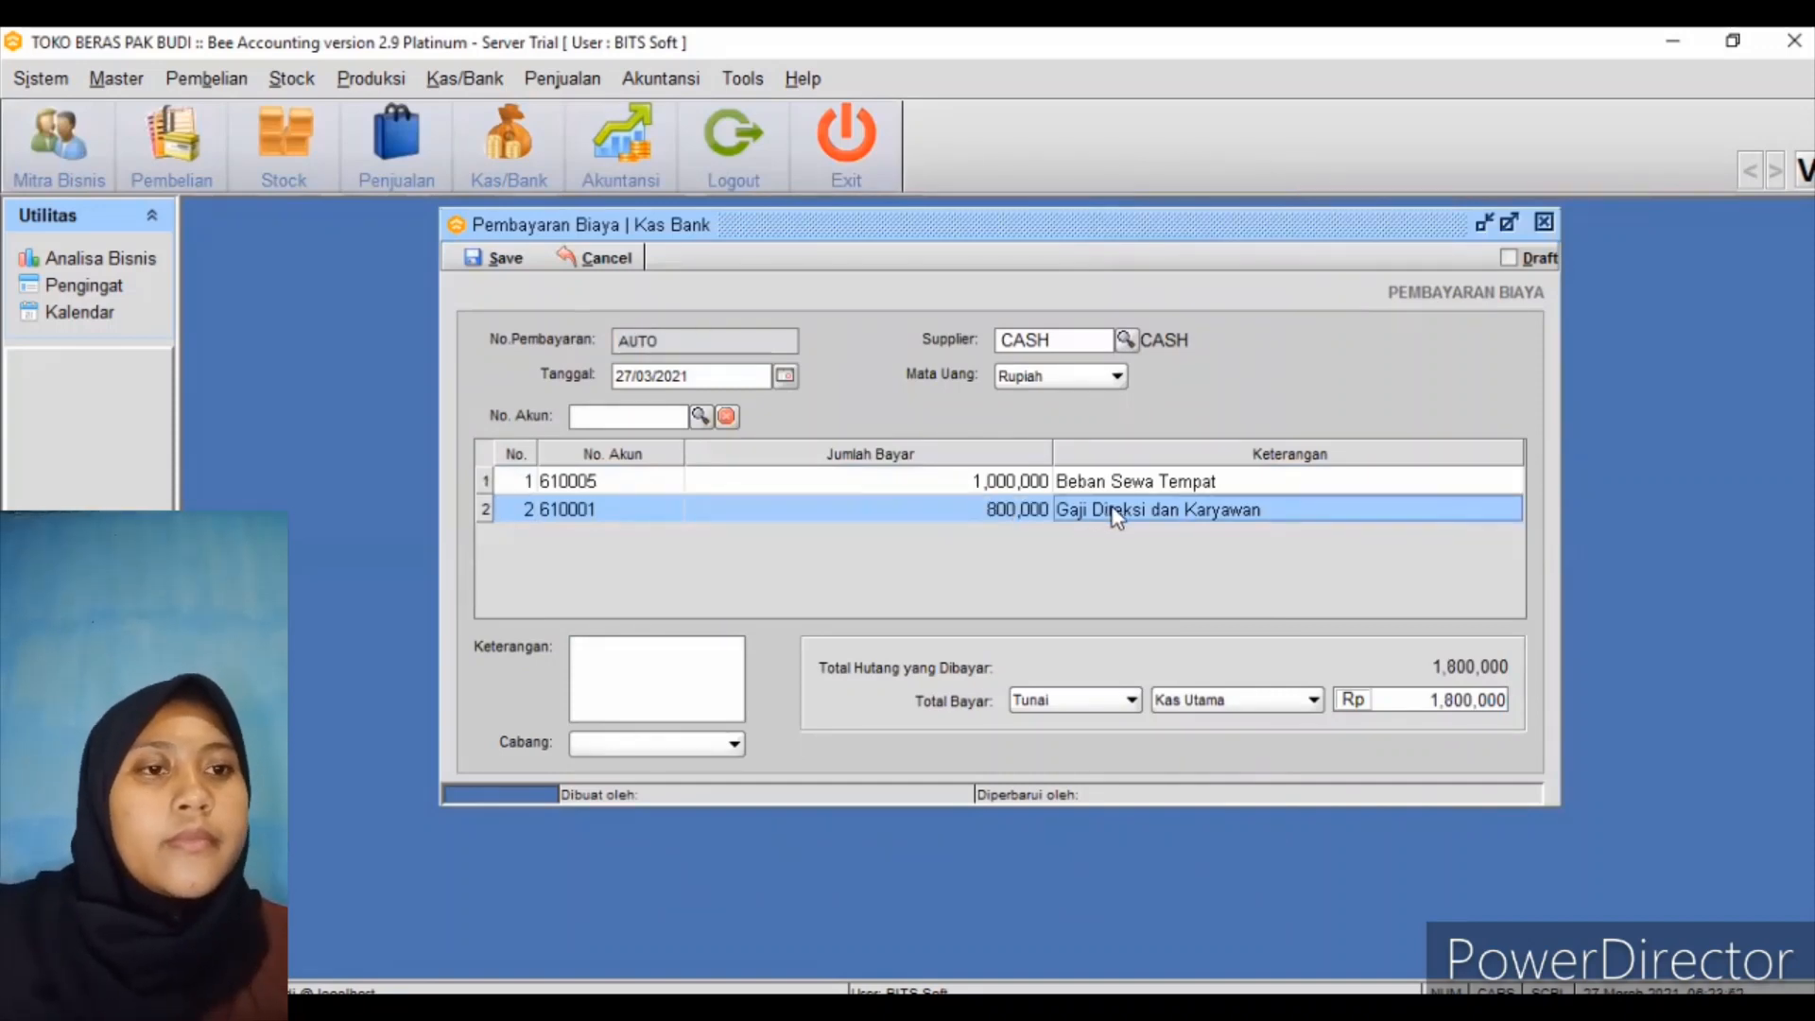
pyautogui.press('Return')
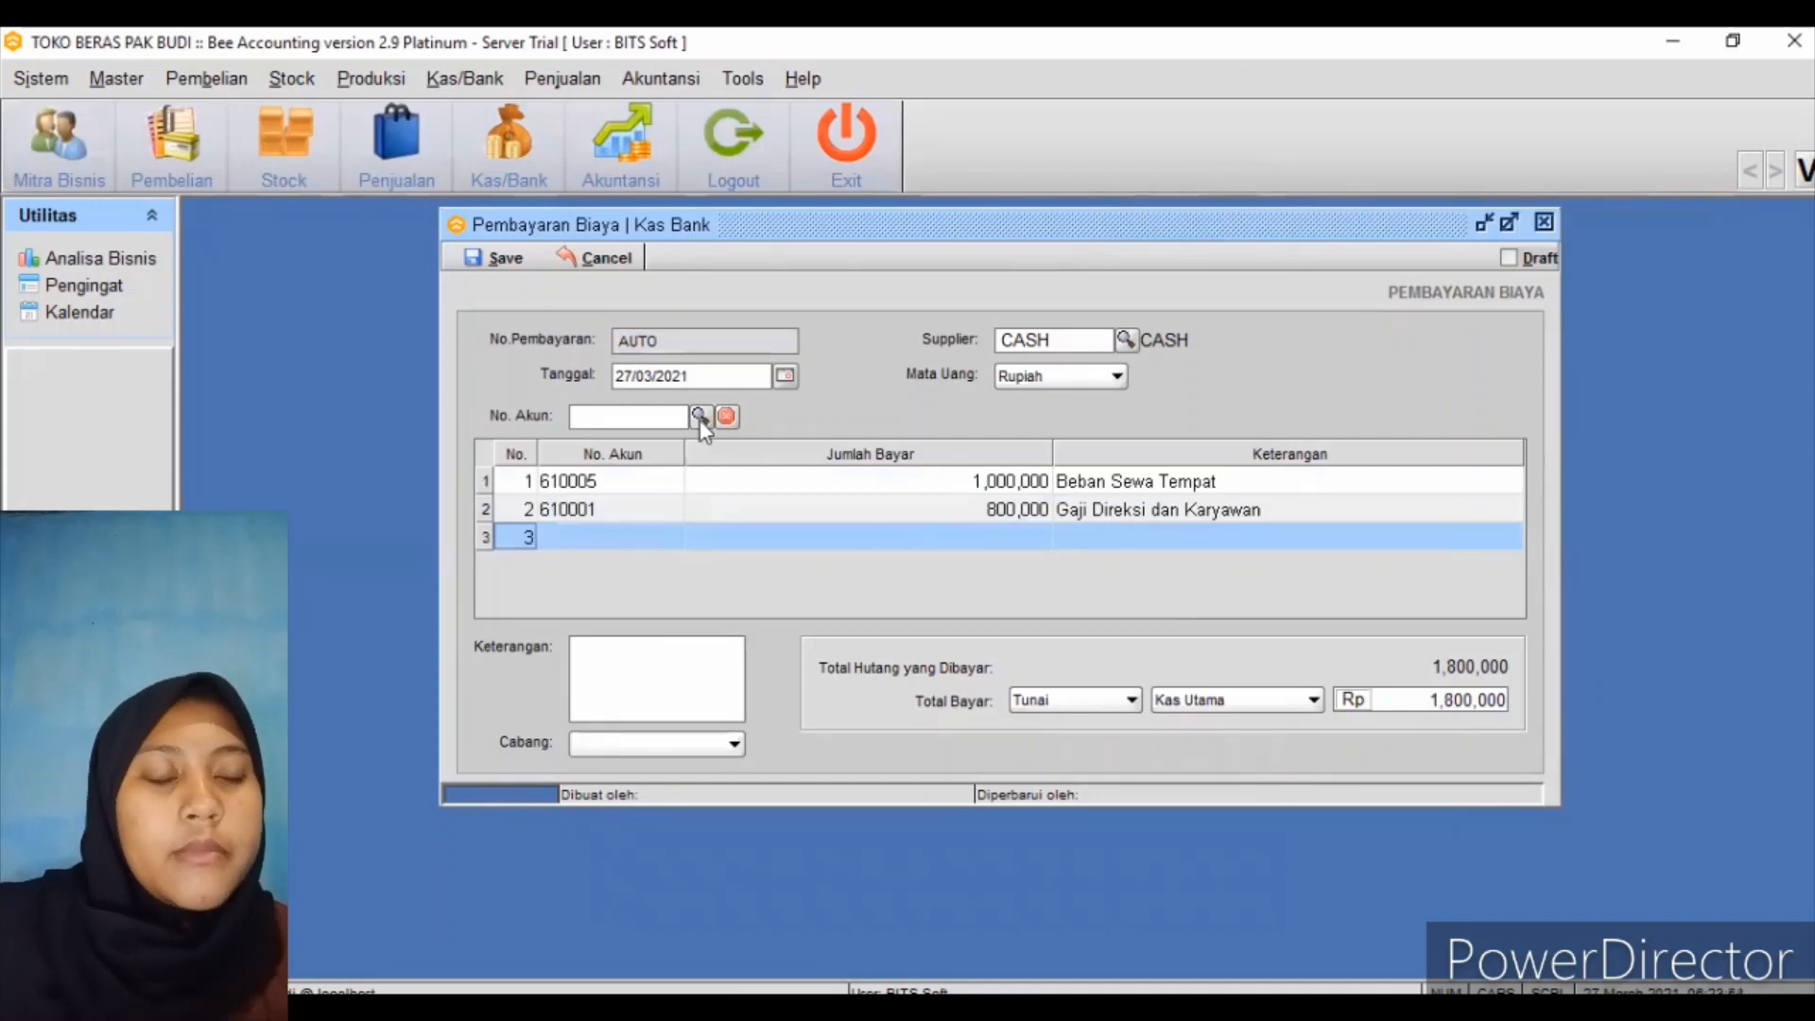
pyautogui.click(701, 418)
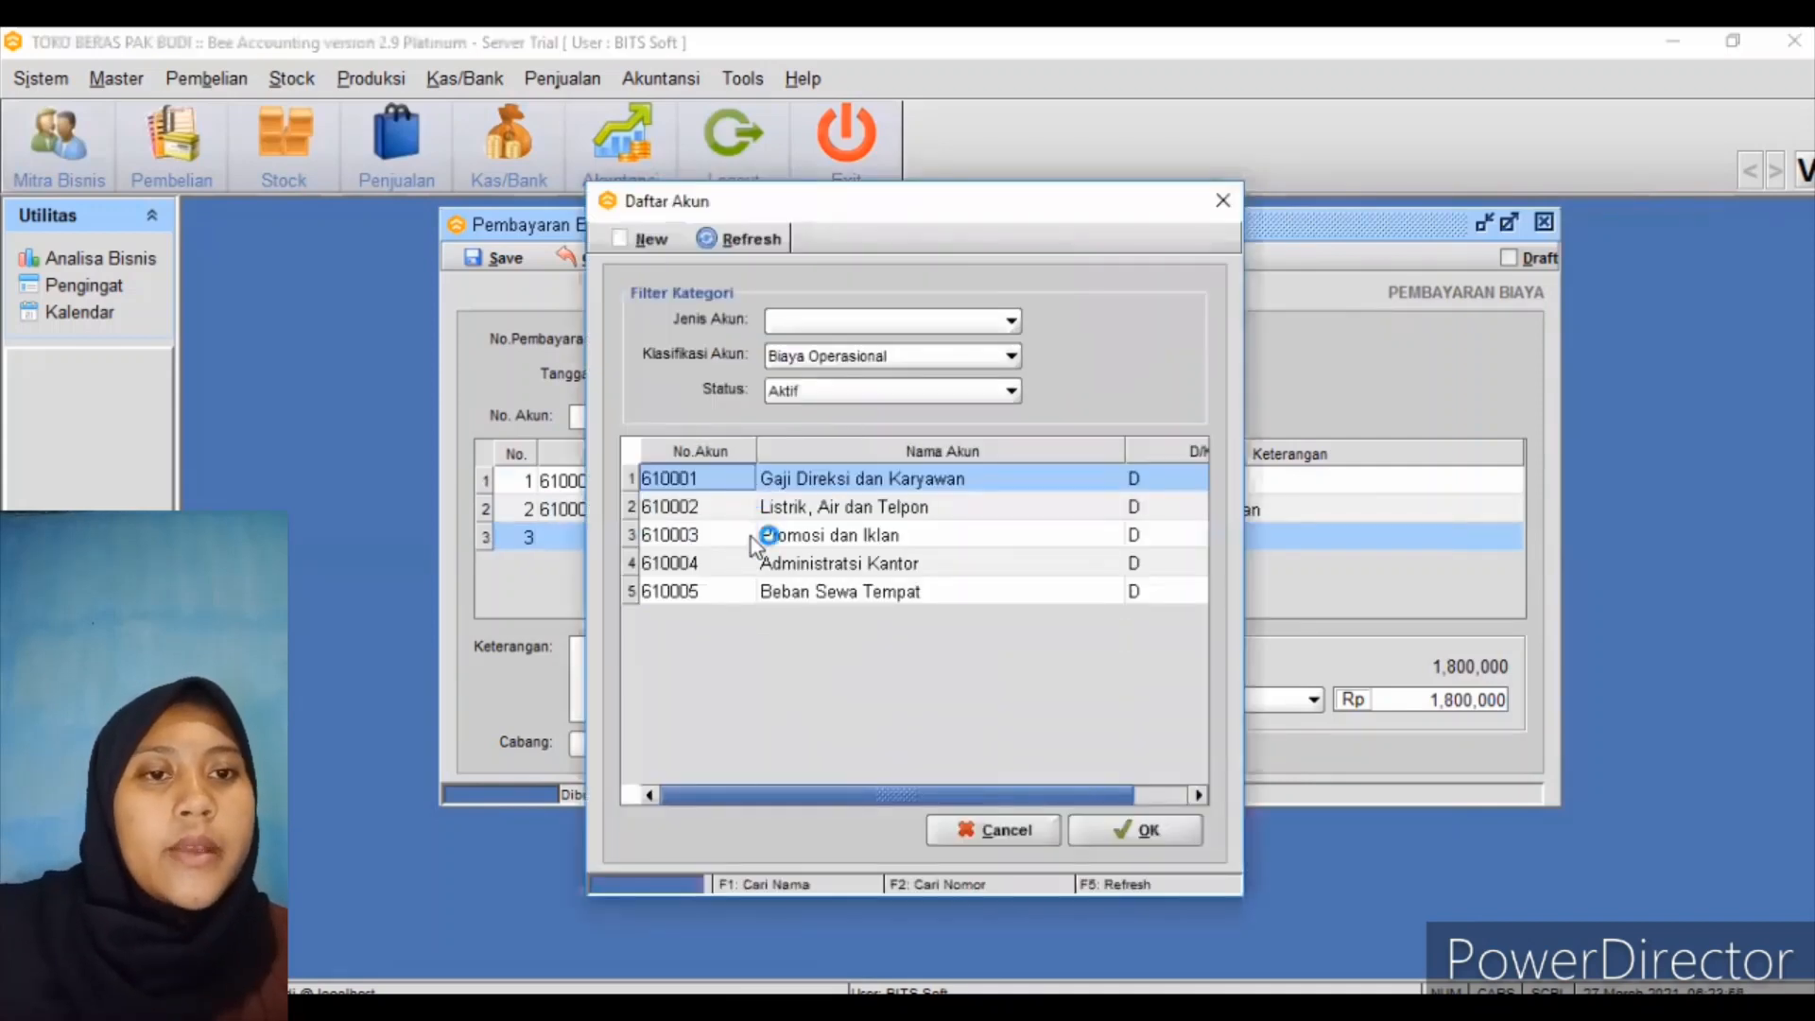
pyautogui.click(775, 512)
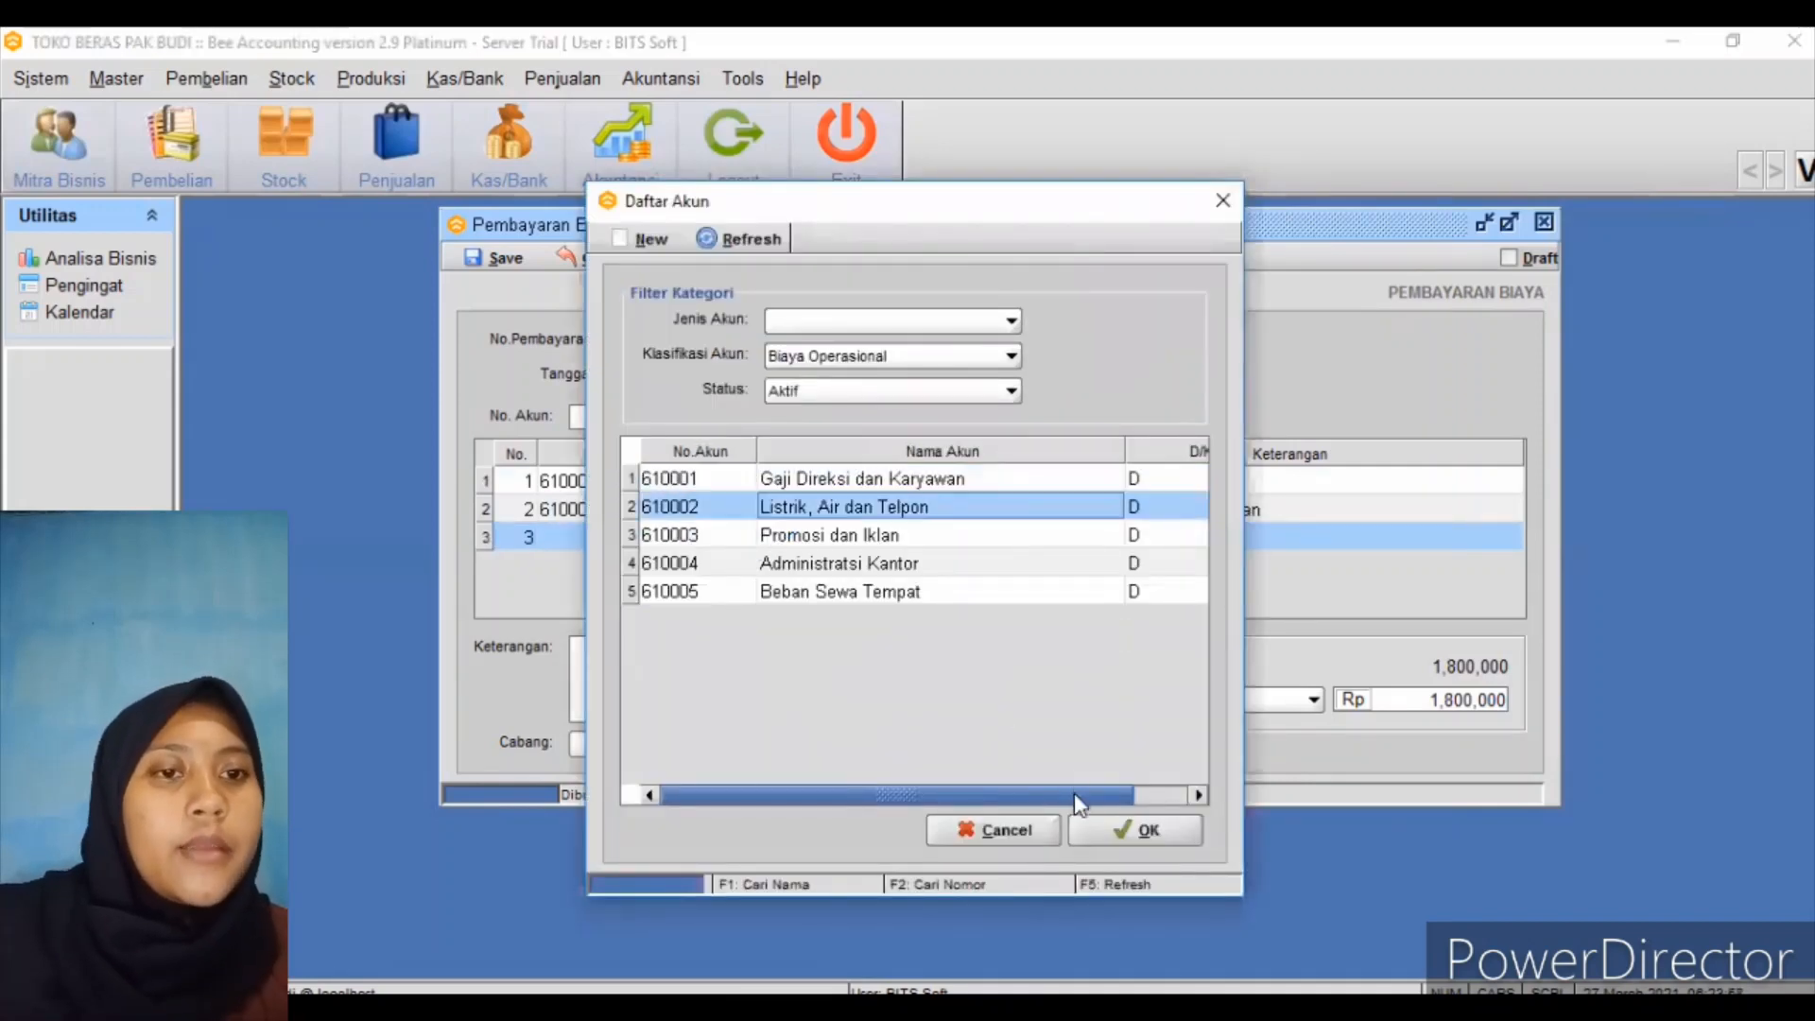
pyautogui.click(1074, 822)
pyautogui.click(986, 537)
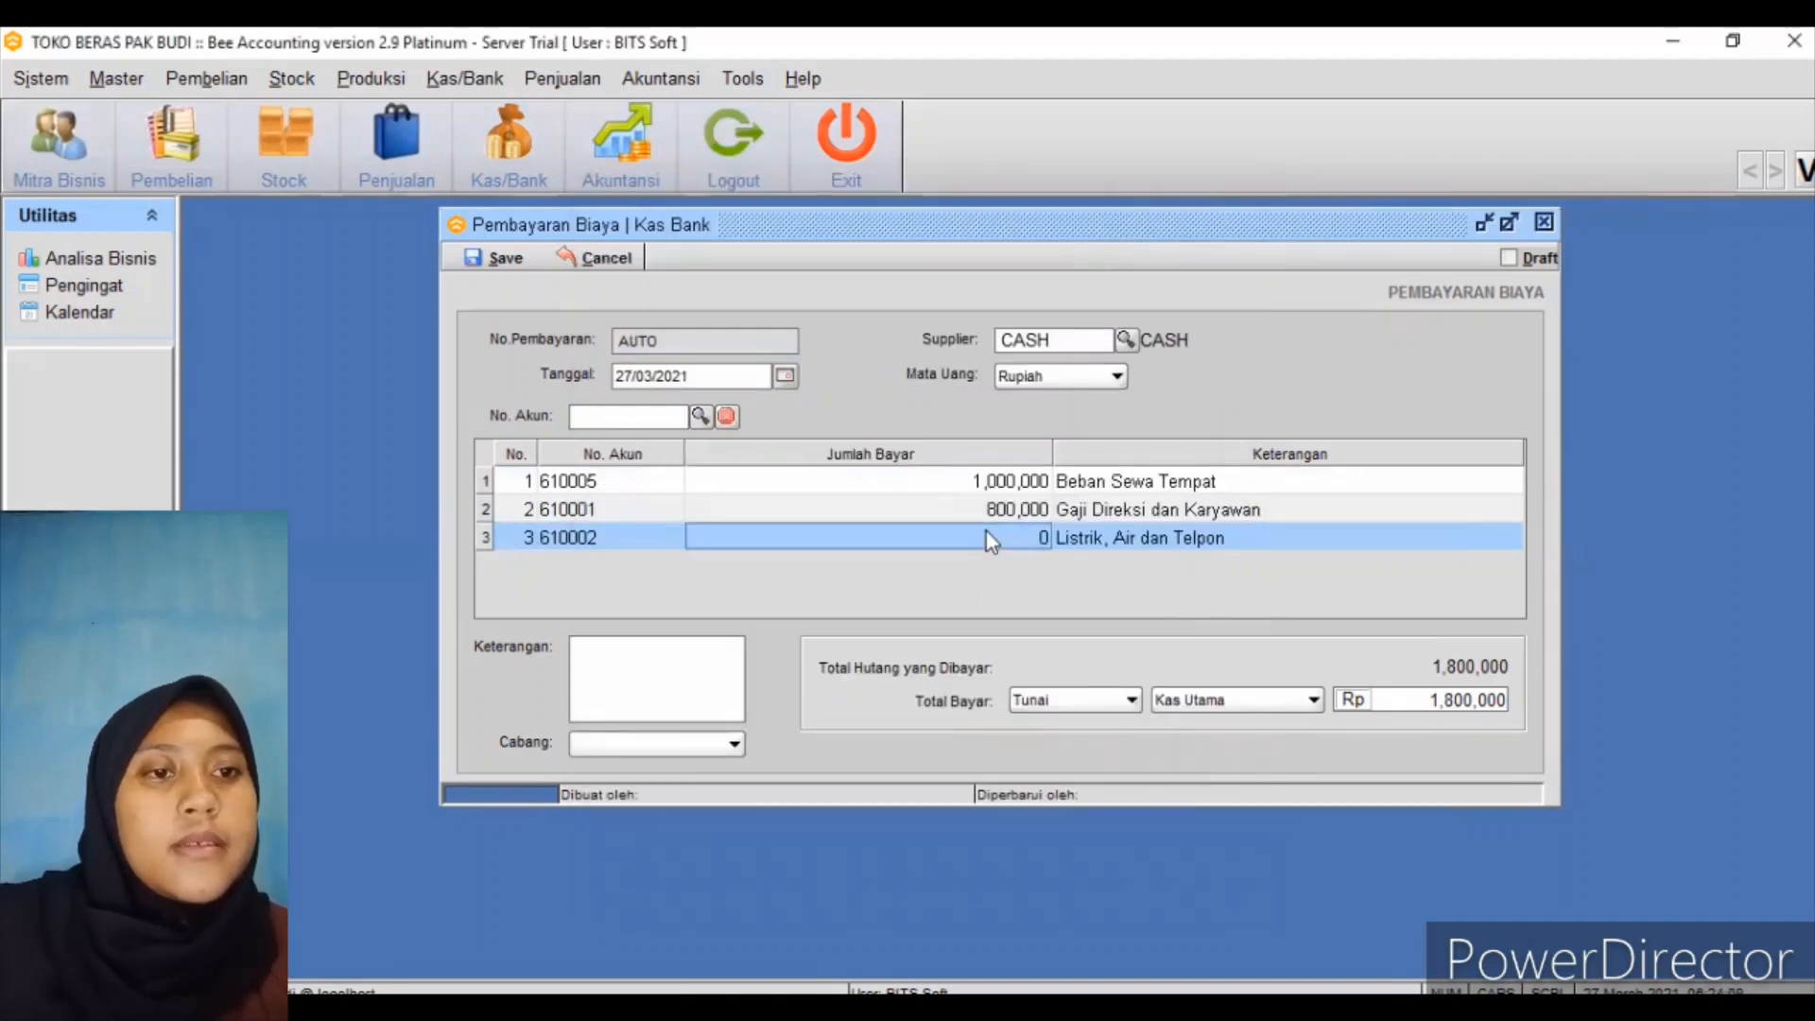
pyautogui.click(985, 537)
pyautogui.write('3000')
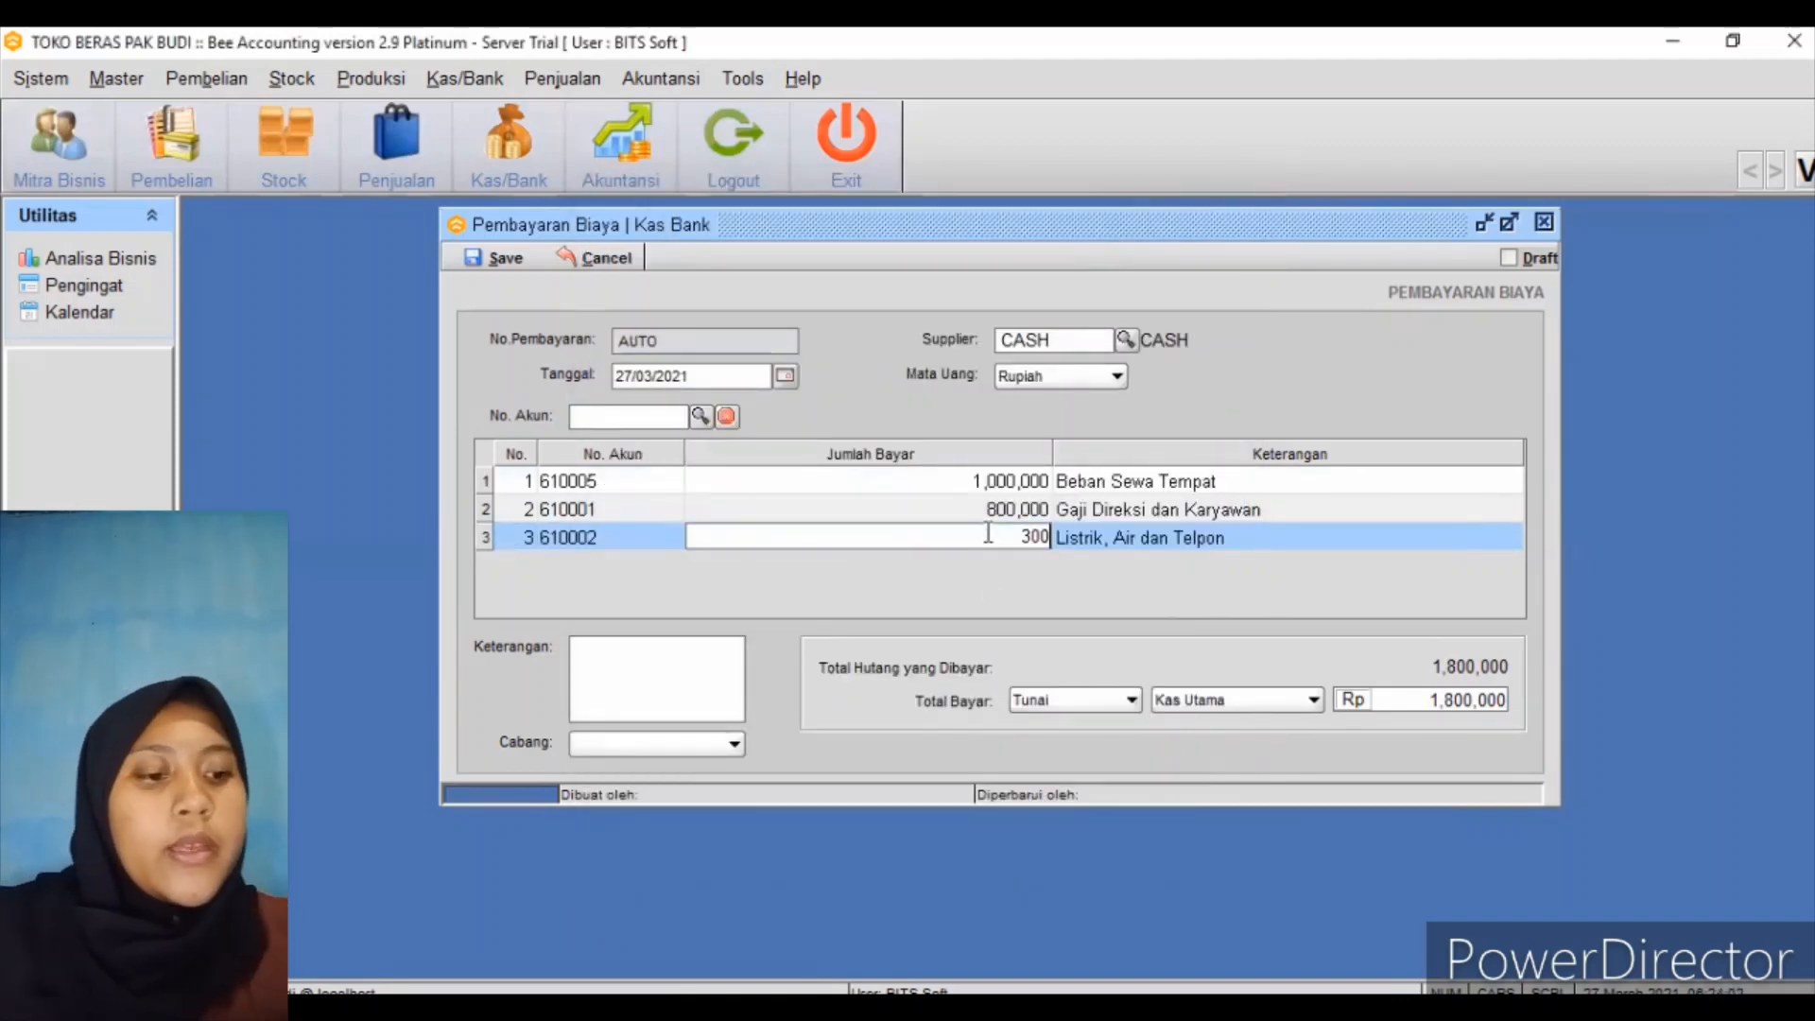
pyautogui.write('00')
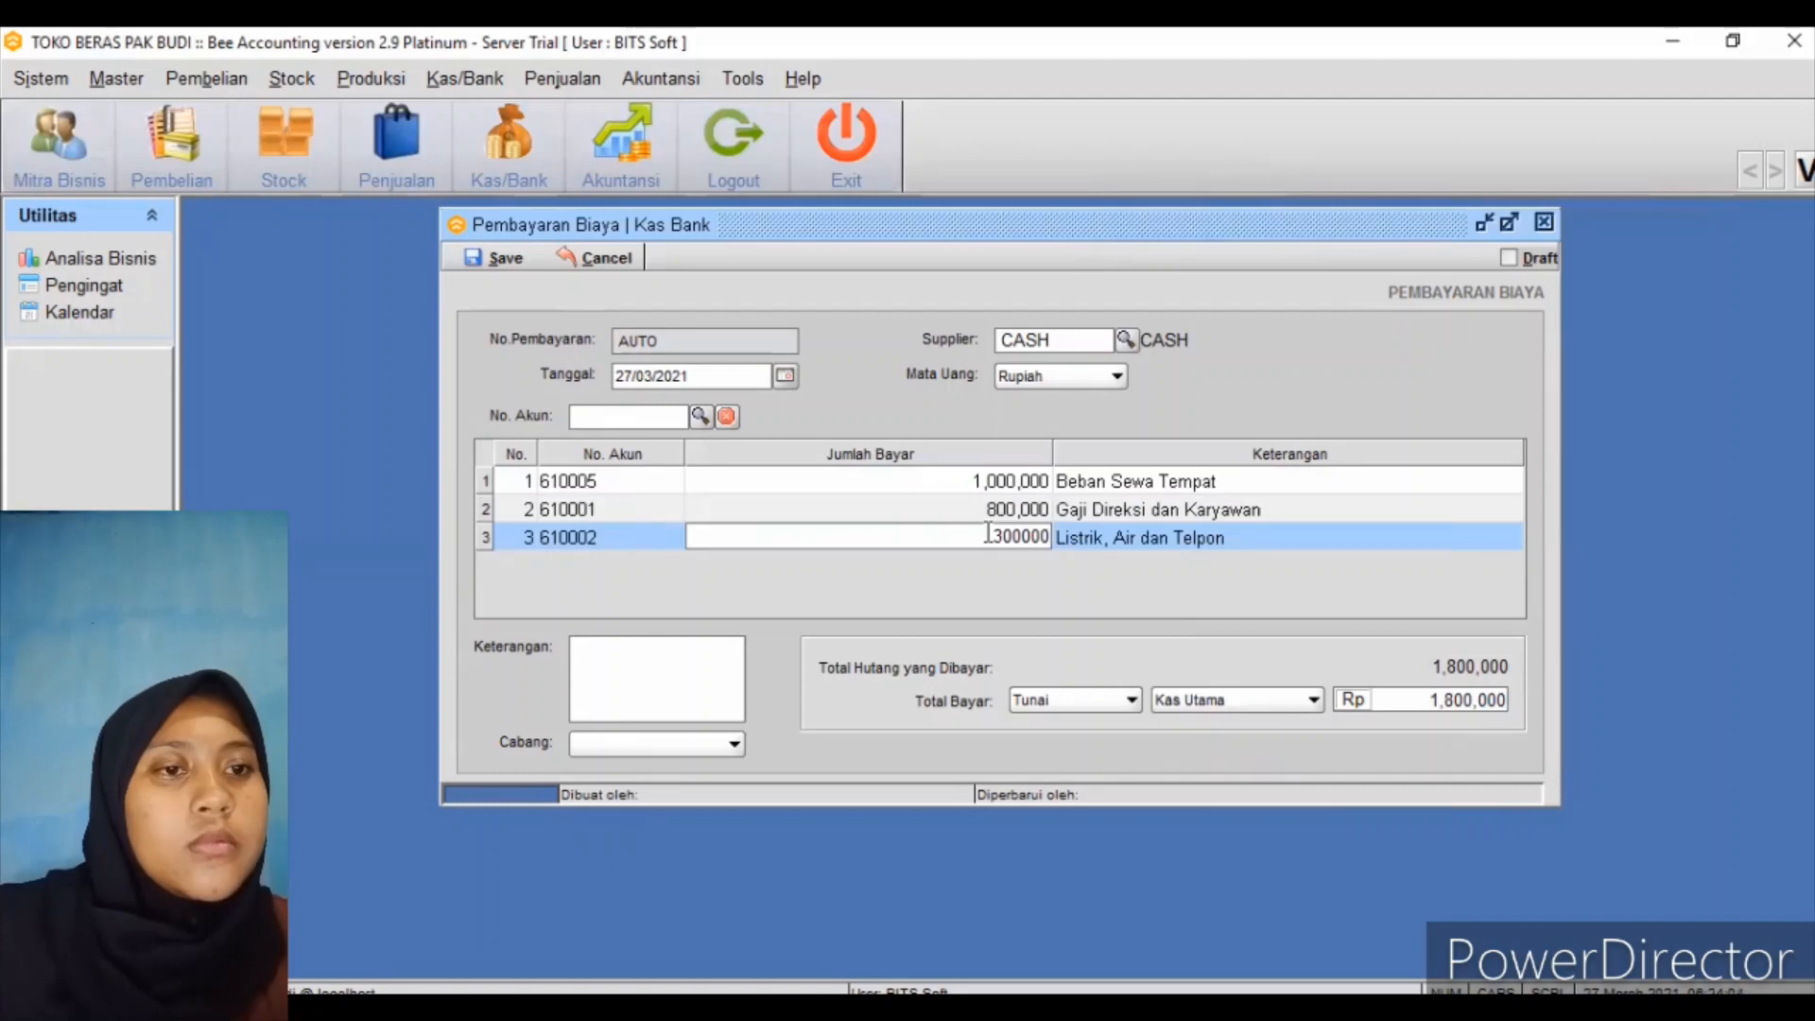
pyautogui.press('Return')
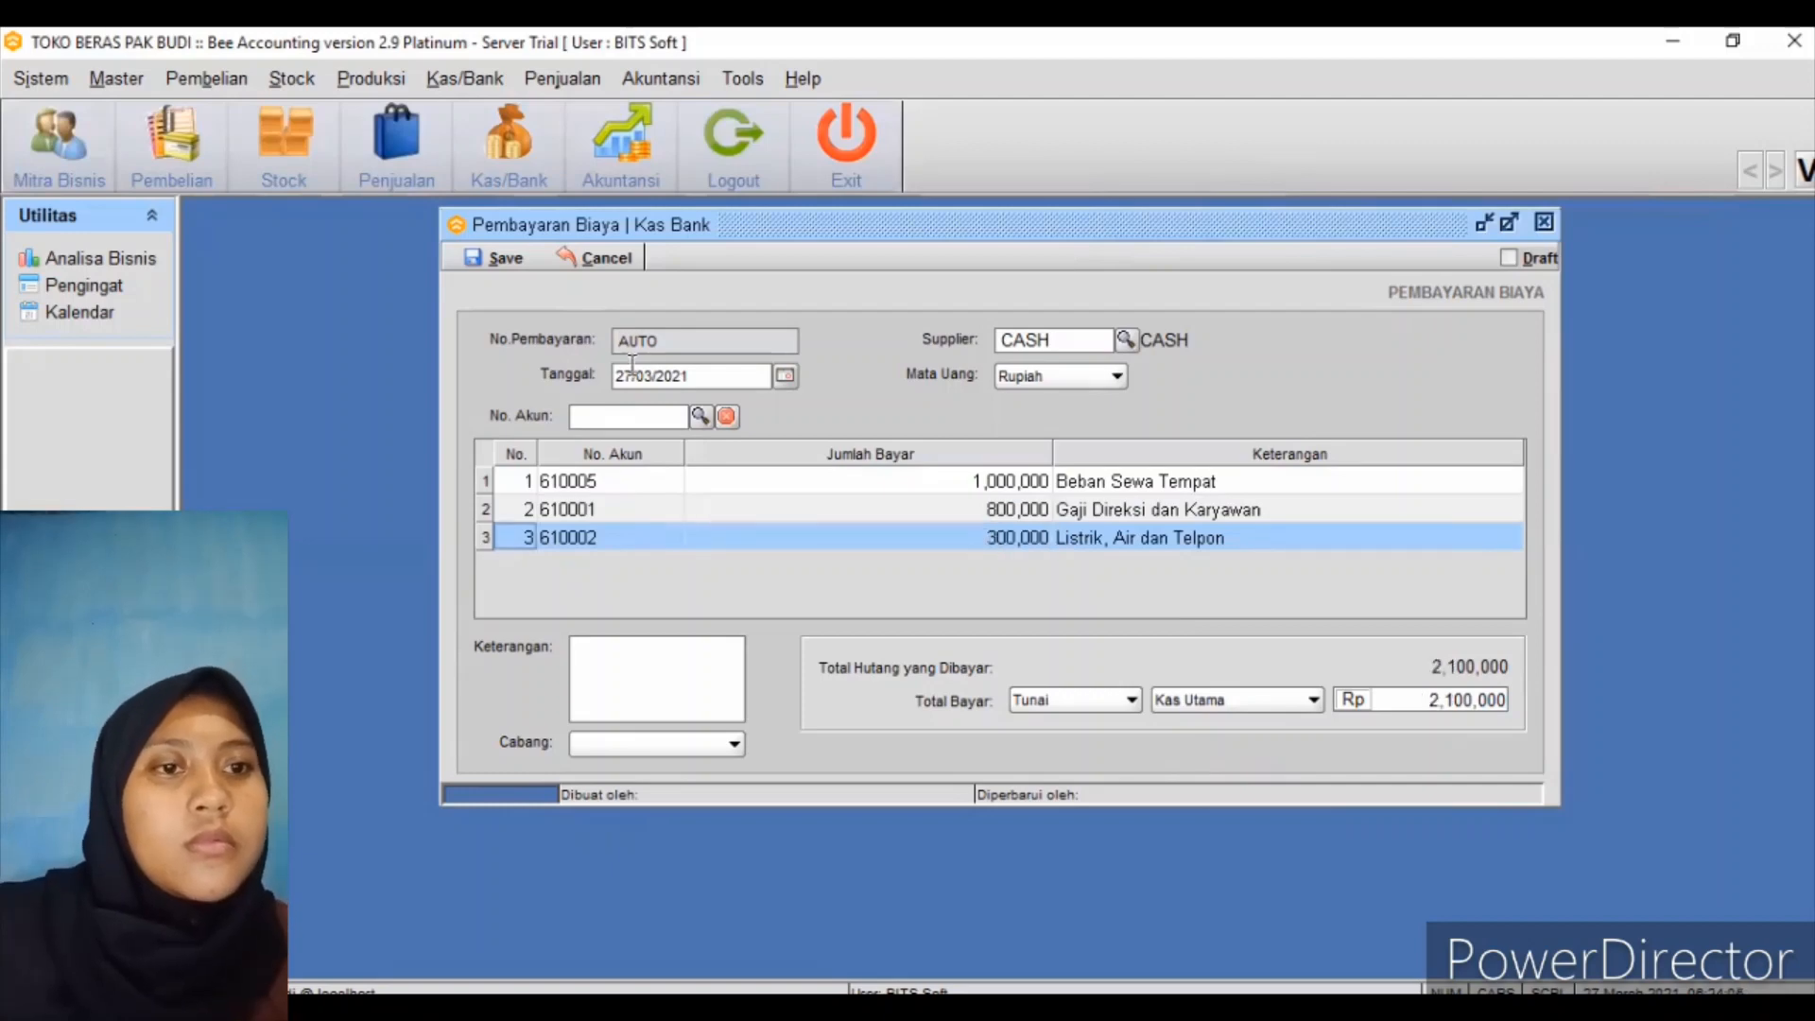
# Save the 2,100,000 expense payment without printing the report, then close the window
pyautogui.click(509, 259)
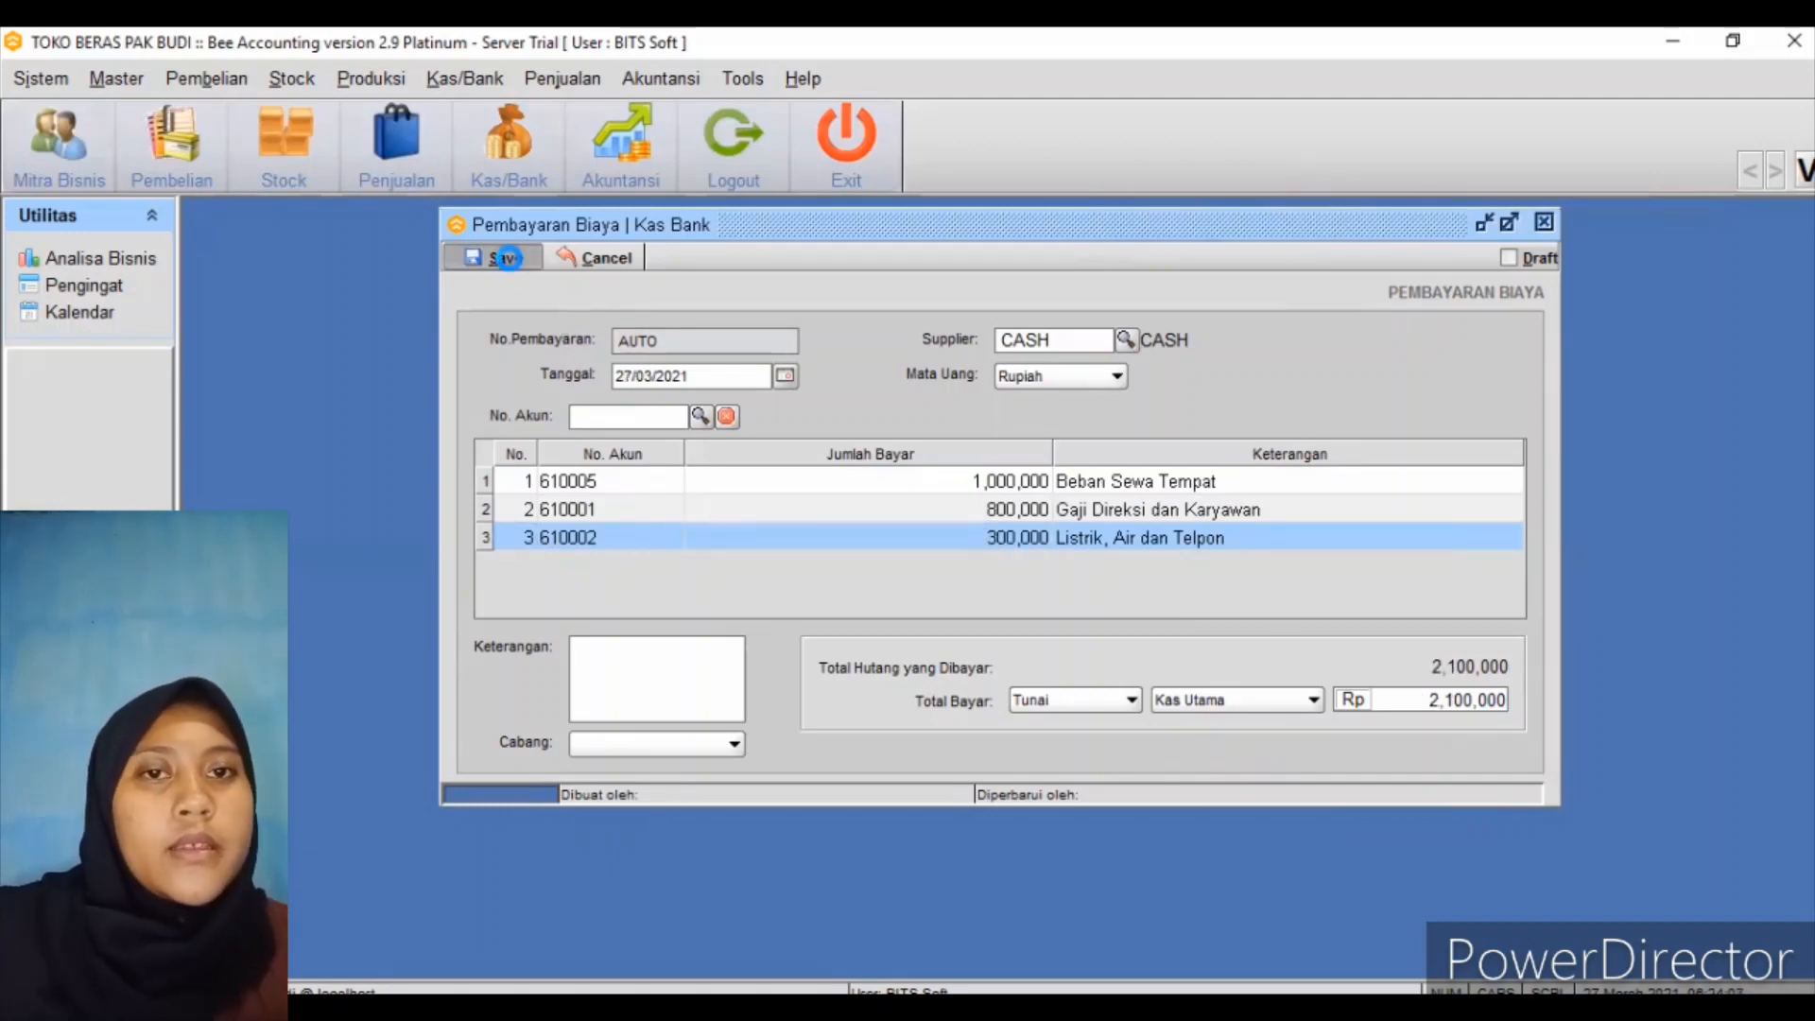
pyautogui.click(905, 547)
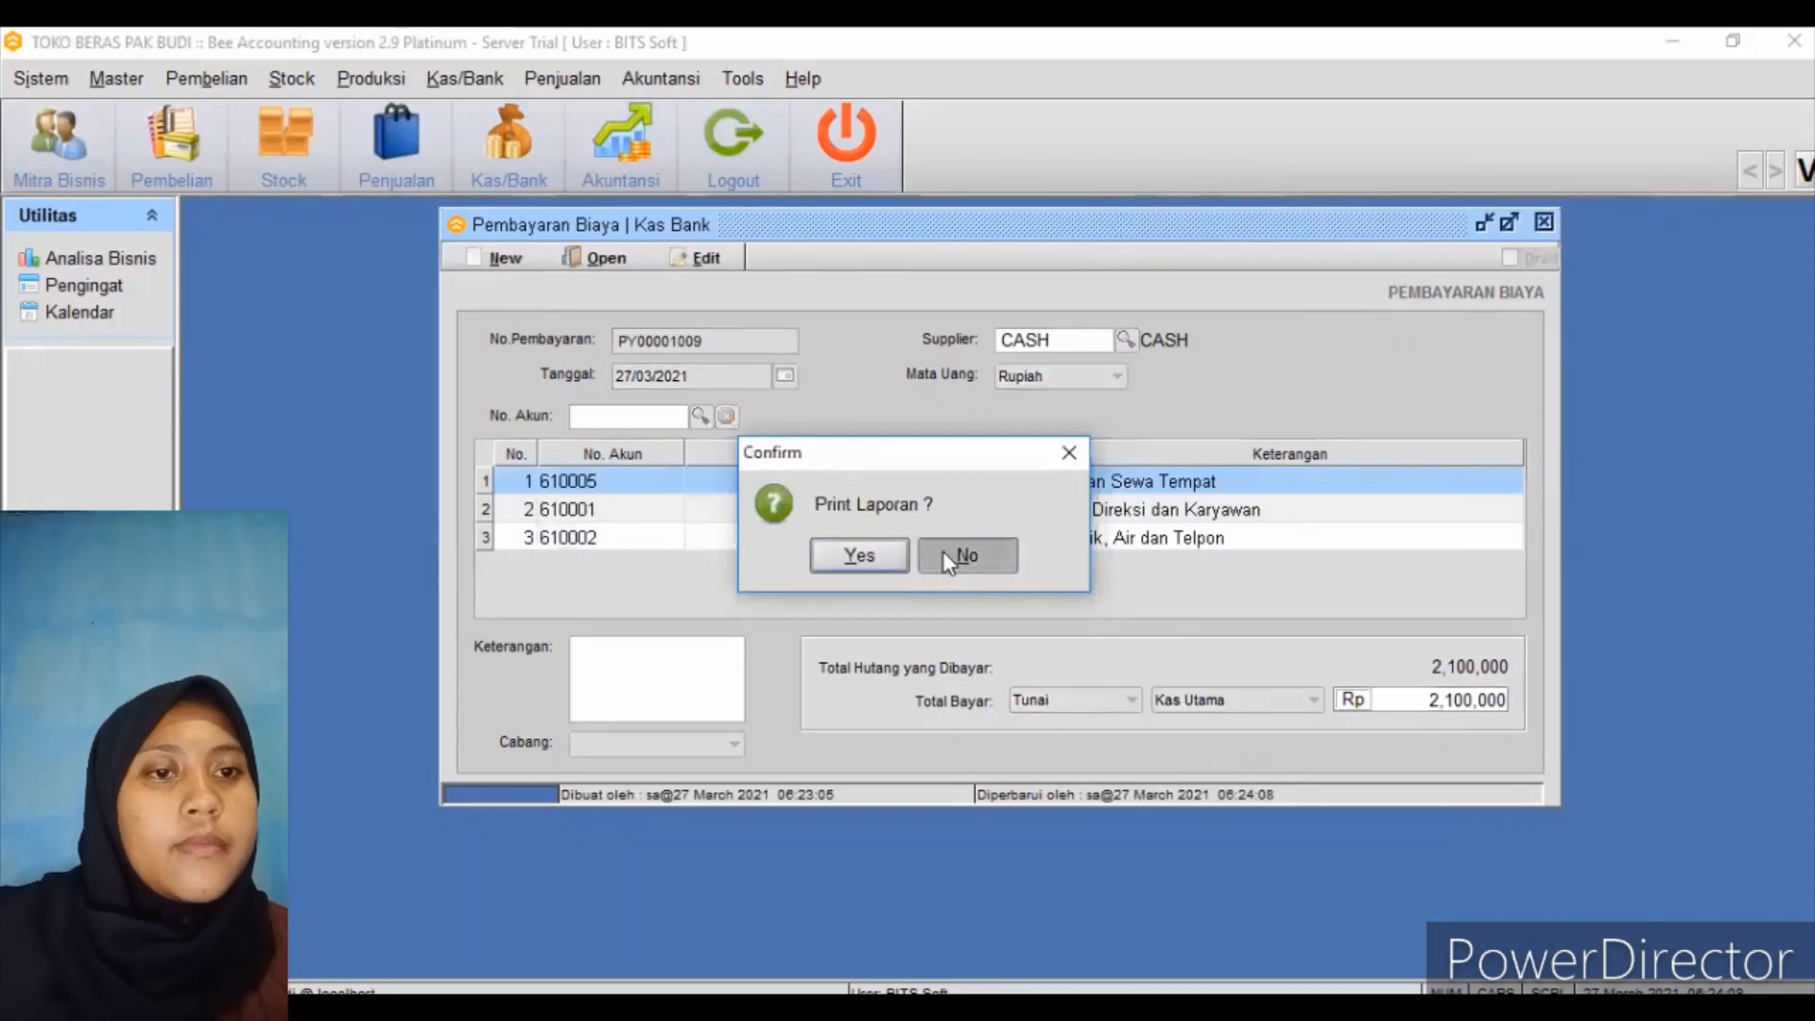
pyautogui.click(943, 552)
pyautogui.click(1544, 224)
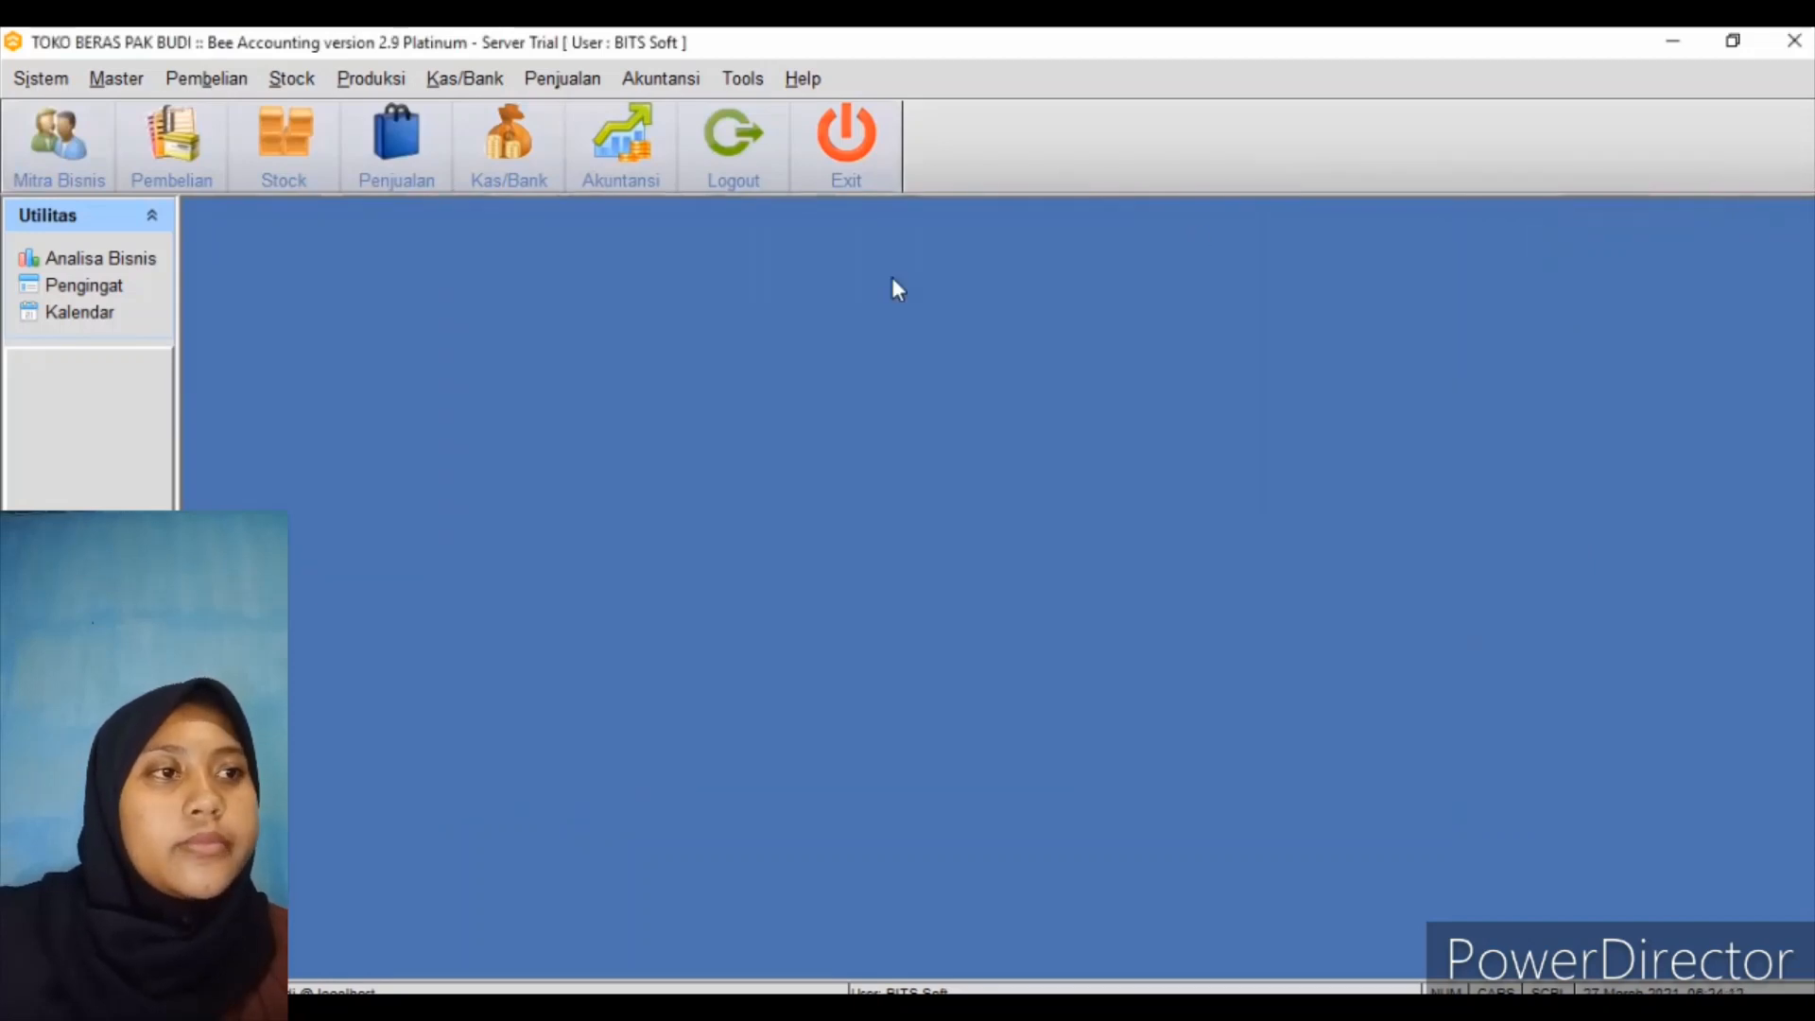